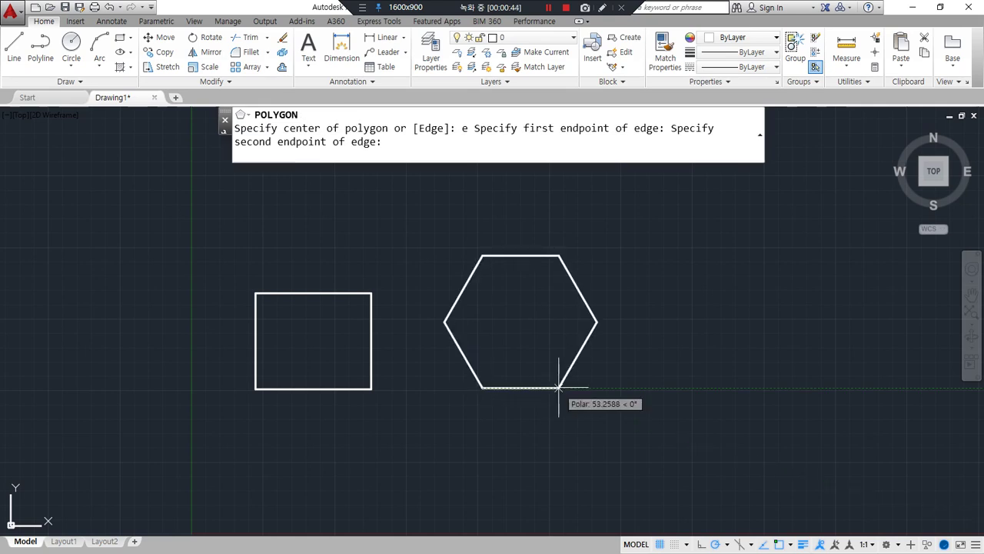
{"action": "mouse_move", "coordinate": [365, 440]}
{"action": "left_mouse_down"}
{"action": "mouse_move", "coordinate": [286, 341]}
{"action": "mouse_move", "coordinate": [455, 392]}
{"action": "mouse_move", "coordinate": [361, 413]}
{"action": "left_mouse_up"}
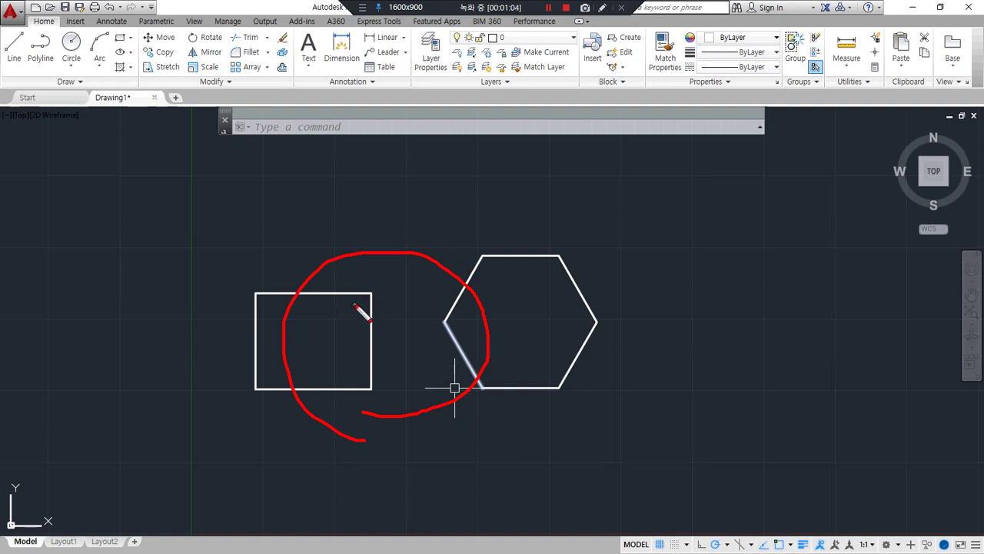
{"action": "key", "text": "Escape"}
Draw a closed, stepped eight-sided outline with the Line command beside the hexagon, using only horizontal and vertical segments.
{"action": "type", "text": "l"}
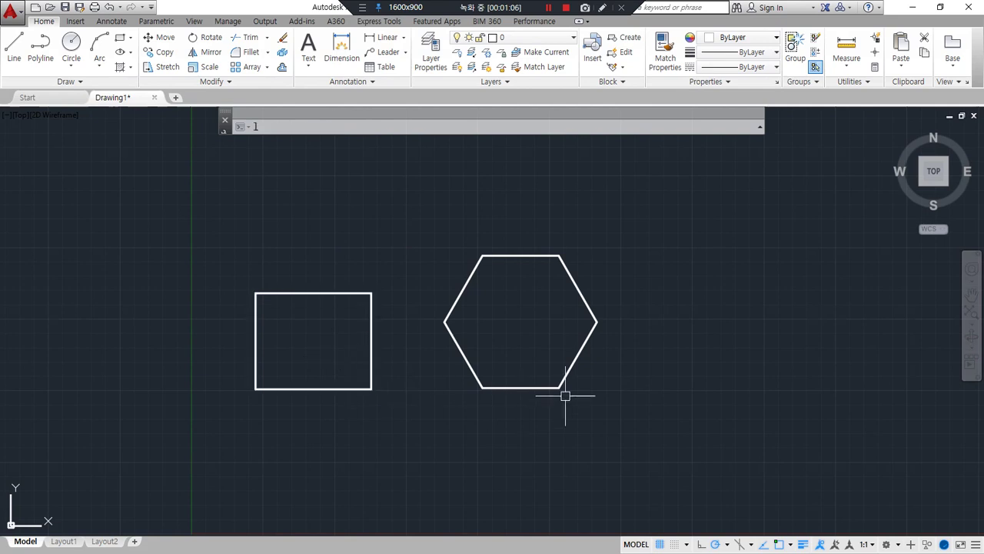
{"action": "middle_click_drag", "start_coordinate": [635, 378], "coordinate": [445, 365]}
{"action": "key", "text": "space"}
{"action": "left_click", "coordinate": [494, 255]}
{"action": "left_click", "coordinate": [494, 371]}
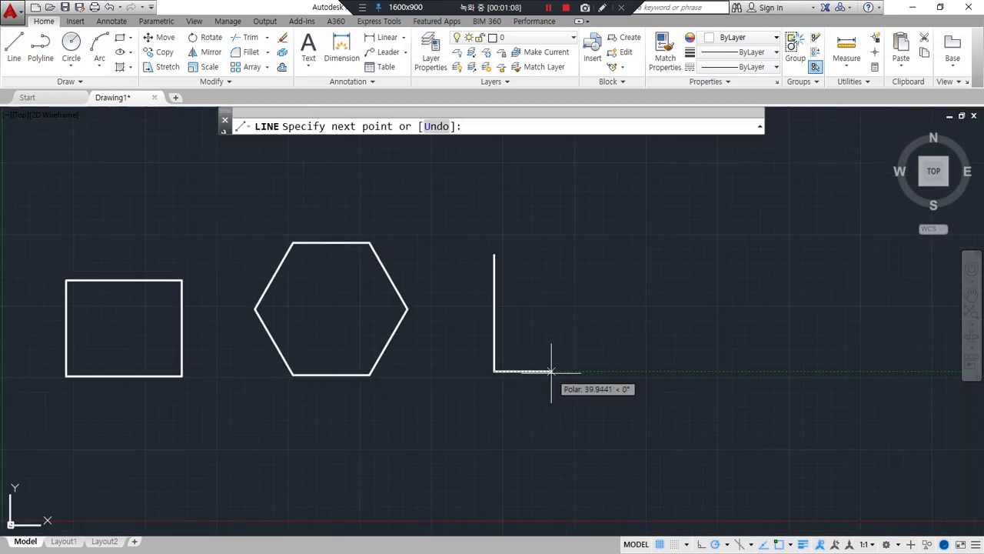
{"action": "left_click", "coordinate": [551, 370]}
{"action": "left_click", "coordinate": [551, 341]}
{"action": "left_click", "coordinate": [700, 341]}
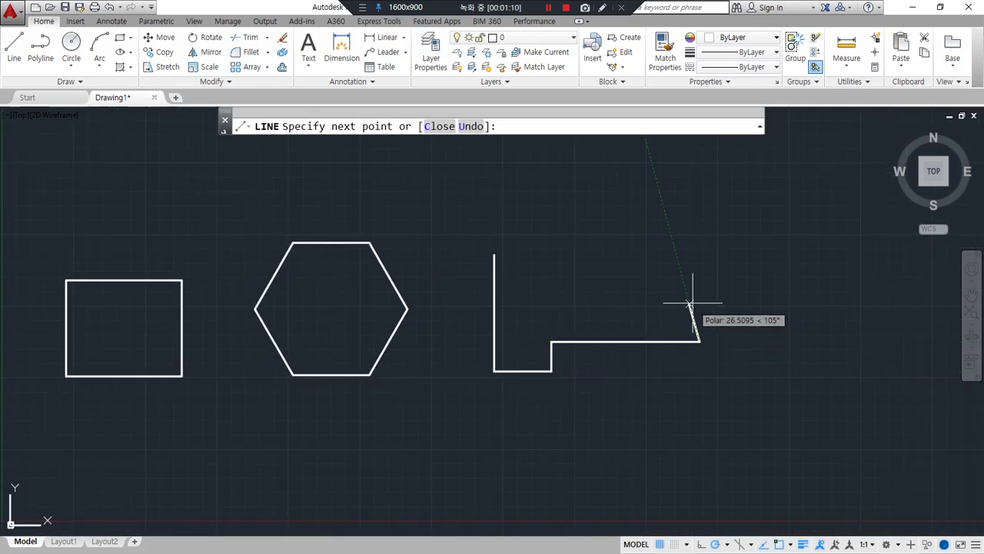
{"action": "left_click", "coordinate": [699, 300]}
{"action": "left_click", "coordinate": [631, 300]}
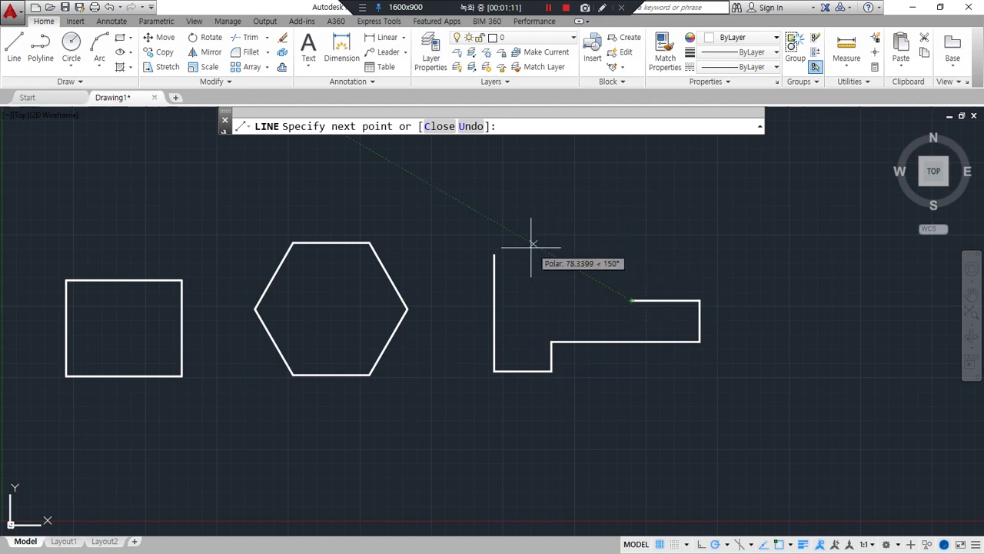
{"action": "left_click", "coordinate": [631, 255]}
{"action": "type", "text": "c"}
{"action": "key", "text": "Return"}
Join all line segments of the stepped outline into a single polyline.
{"action": "type", "text": "j"}
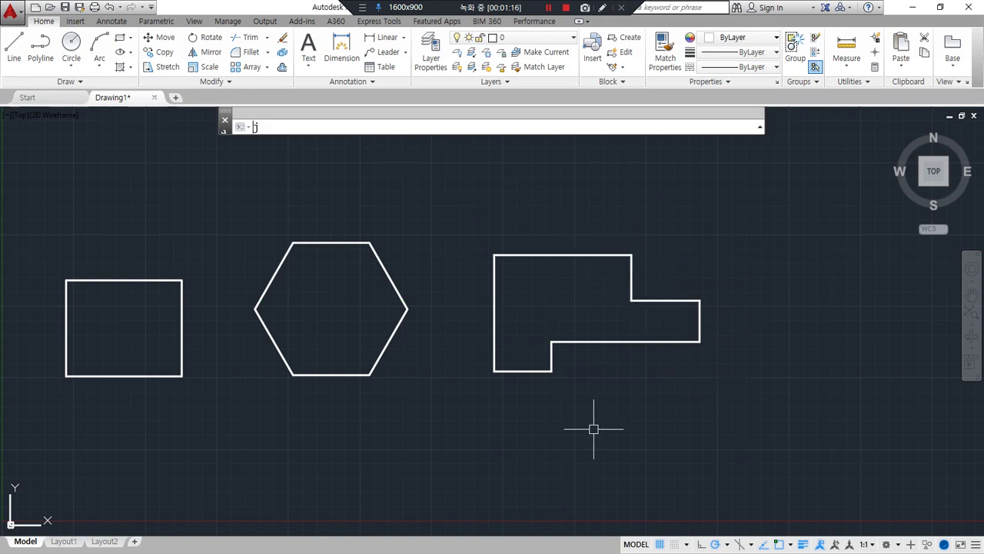
{"action": "key", "text": "Return"}
{"action": "left_click", "coordinate": [792, 412]}
{"action": "left_click", "coordinate": [445, 199]}
{"action": "key", "text": "Return"}
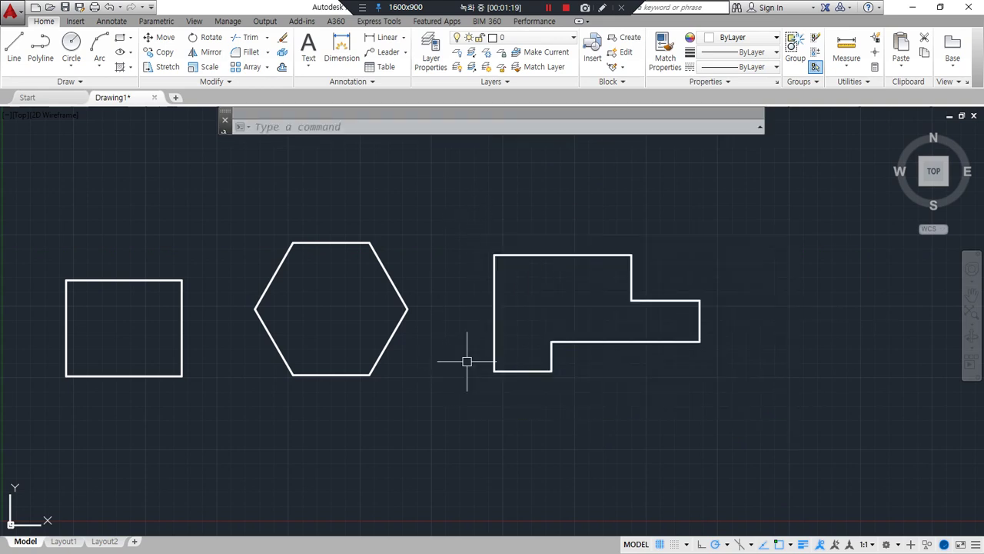
Set the joined stepped polyline's global width to 5 in its properties.
{"action": "left_click", "coordinate": [494, 324]}
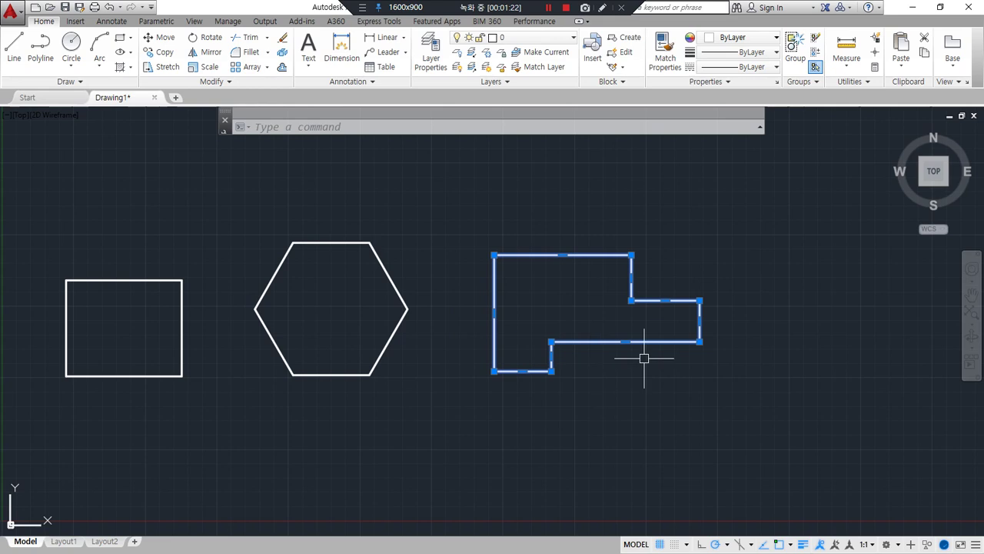
{"action": "middle_click_drag", "start_coordinate": [402, 242], "coordinate": [498, 249]}
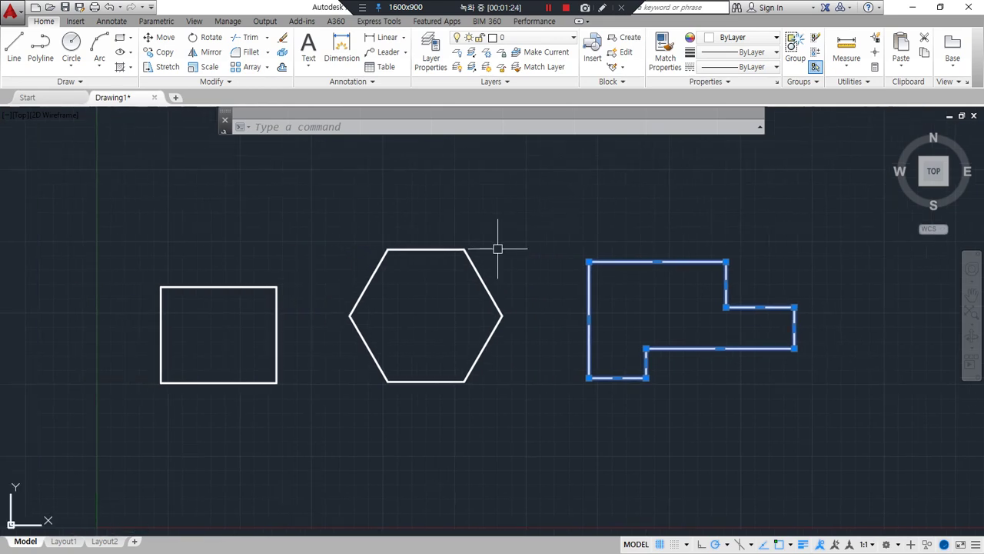
{"action": "key", "text": "ctrl+1"}
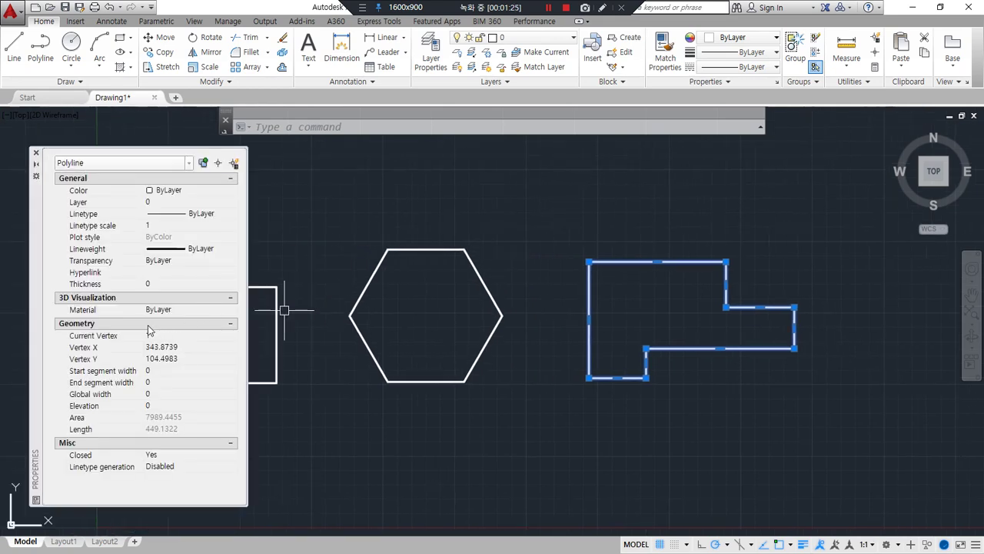
{"action": "left_click", "coordinate": [156, 394]}
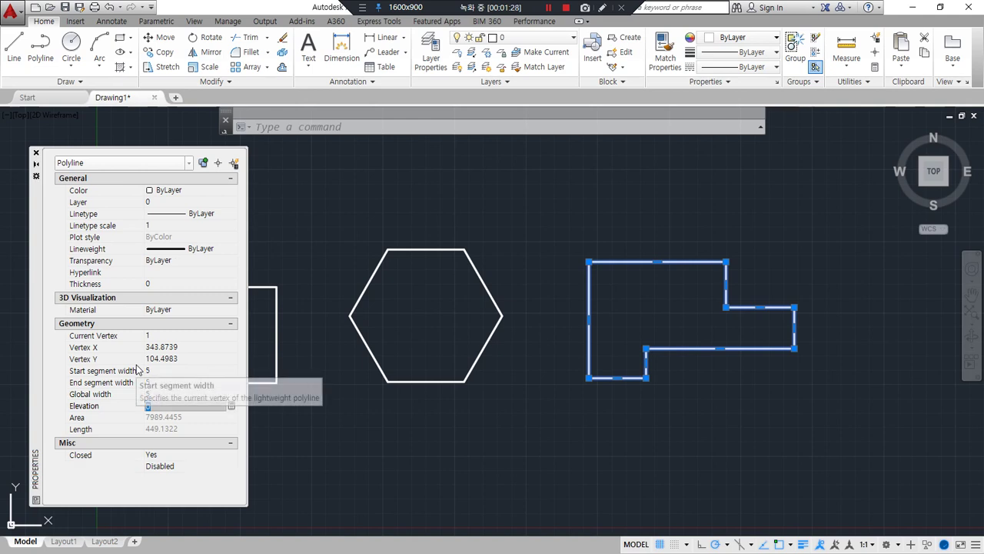
{"action": "key", "text": "Return"}
{"action": "key", "text": "Escape"}
{"action": "middle_click_drag", "start_coordinate": [565, 379], "coordinate": [634, 366]}
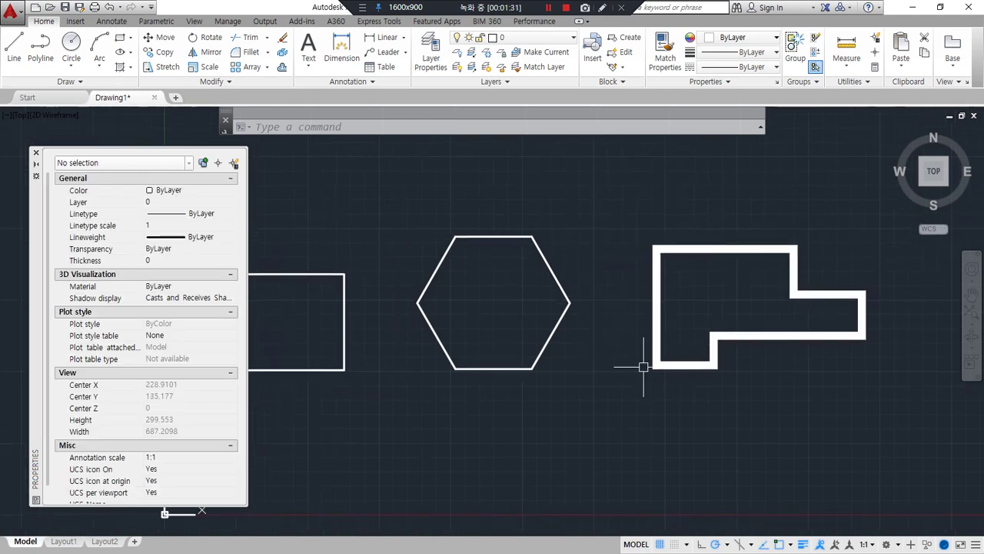
{"action": "left_click", "coordinate": [36, 154]}
Erase the rectangle, the hexagon and the stepped outline, and zoom to show the whole drawing area.
{"action": "left_click", "coordinate": [780, 405]}
{"action": "left_click", "coordinate": [228, 217]}
{"action": "key", "text": "Delete"}
{"action": "type", "text": "z"}
{"action": "key", "text": "Return"}
{"action": "type", "text": "a"}
{"action": "key", "text": "Return"}
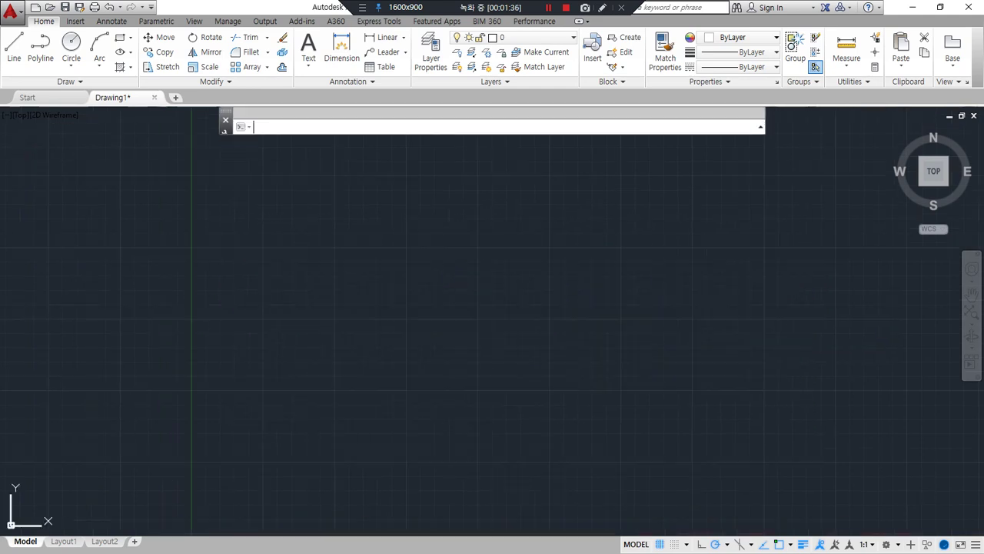
Switch to the Notepad notes and review the PLine and PEdit command entries.
{"action": "key", "text": "alt+Tab"}
{"action": "left_click_drag", "start_coordinate": [67, 387], "coordinate": [237, 388]}
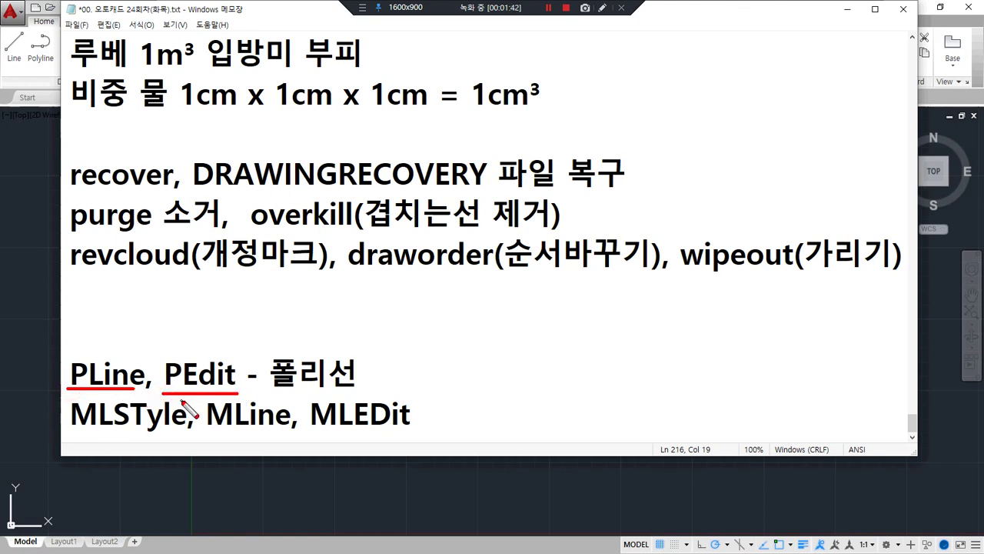
{"action": "left_click_drag", "start_coordinate": [81, 385], "coordinate": [148, 395]}
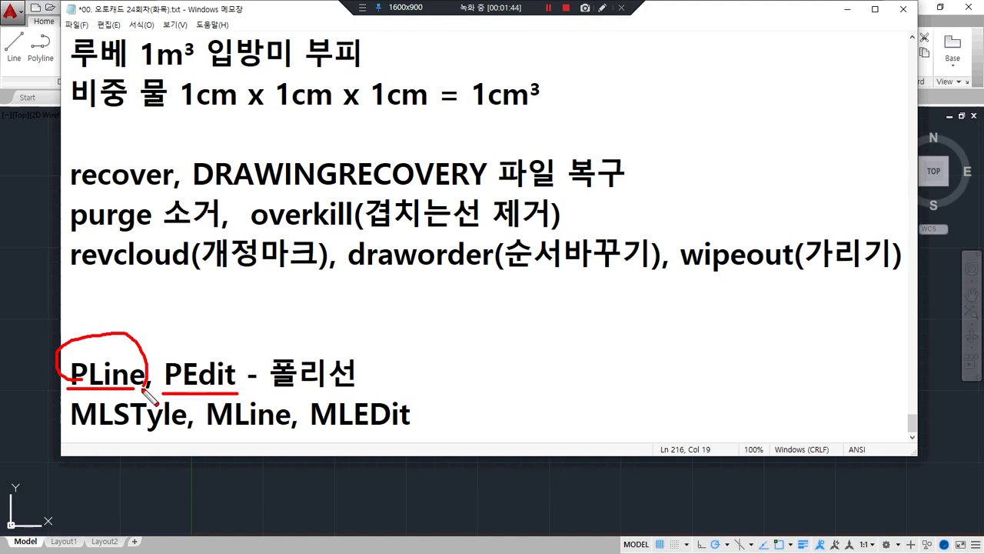
{"action": "key", "text": "Escape"}
Return to AutoCAD and draw a closed, stepped eight-sided polyline of horizontal and vertical segments with the PLINE command.
{"action": "left_click", "coordinate": [37, 373]}
{"action": "type", "text": "pl"}
{"action": "key", "text": "Return"}
{"action": "left_click", "coordinate": [309, 370]}
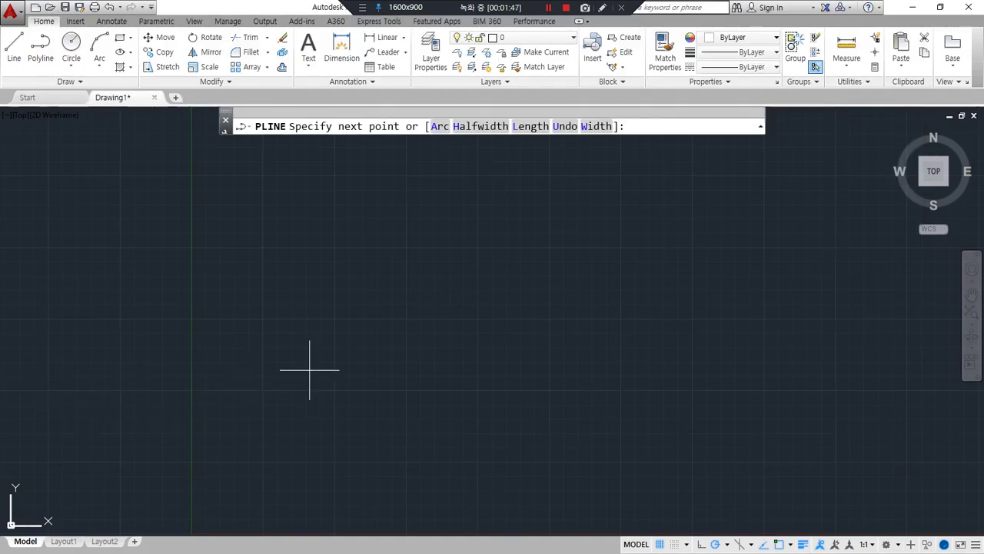
{"action": "left_click", "coordinate": [455, 370]}
{"action": "left_click", "coordinate": [455, 327]}
{"action": "left_click", "coordinate": [612, 327]}
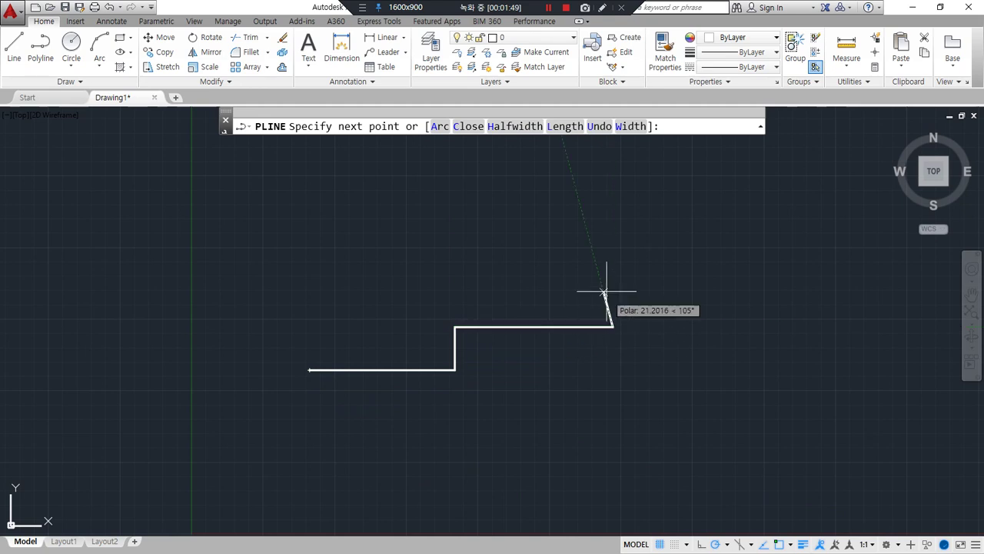
{"action": "left_click", "coordinate": [613, 267]}
{"action": "left_click", "coordinate": [511, 268]}
{"action": "left_click", "coordinate": [511, 206]}
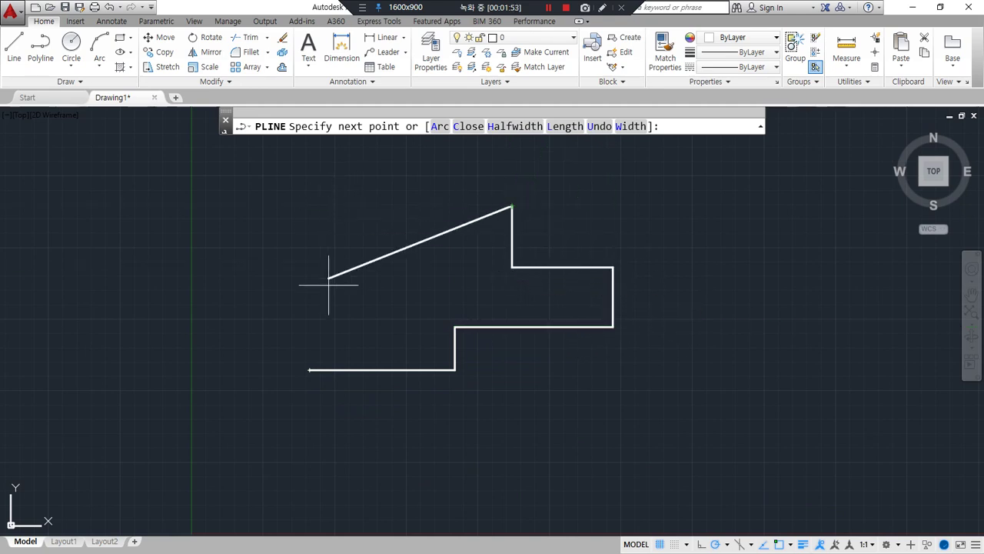
{"action": "left_click", "coordinate": [310, 206]}
{"action": "type", "text": "c"}
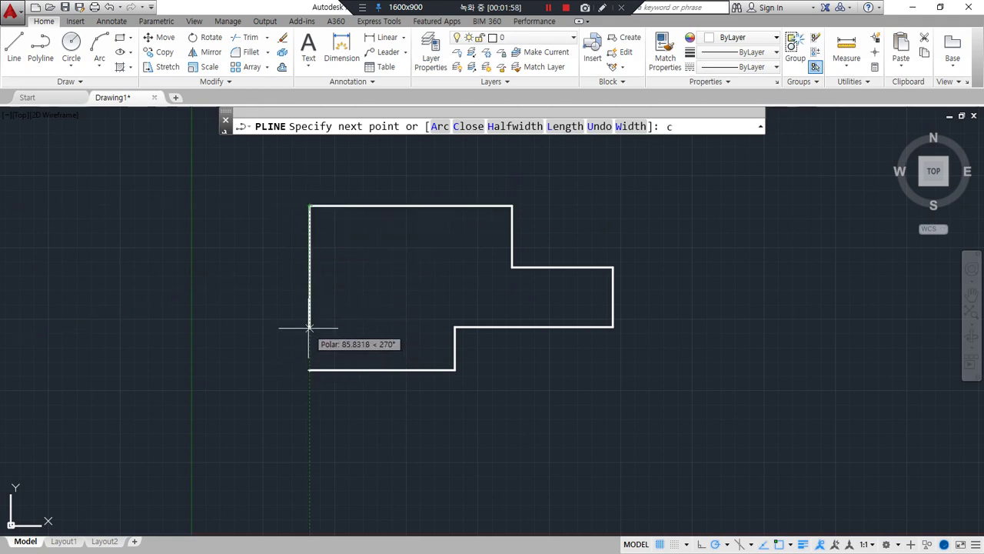
{"action": "key", "text": "Return"}
Select the stepped polyline to check whether its segments form a single object, and clear the selection.
{"action": "left_click", "coordinate": [360, 371]}
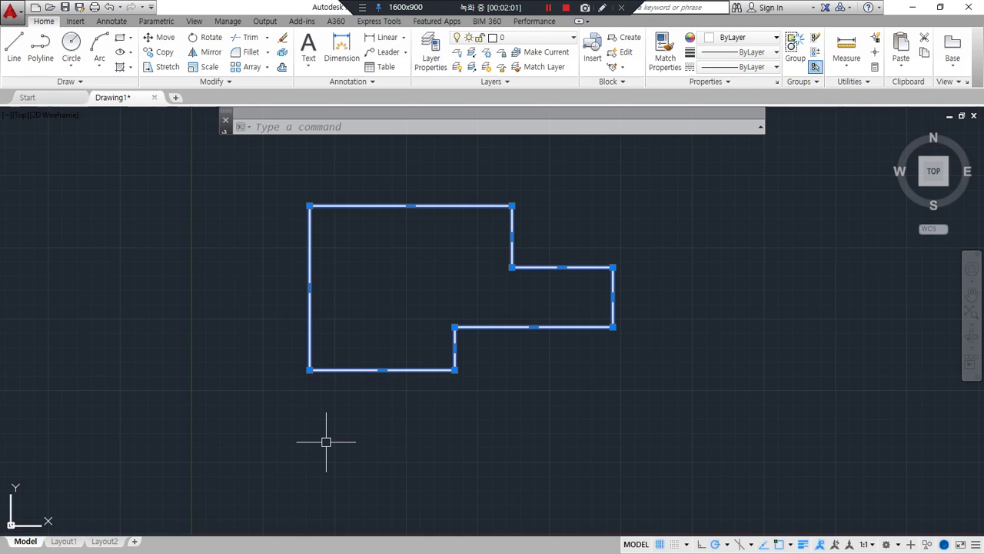
{"action": "key", "text": "Escape"}
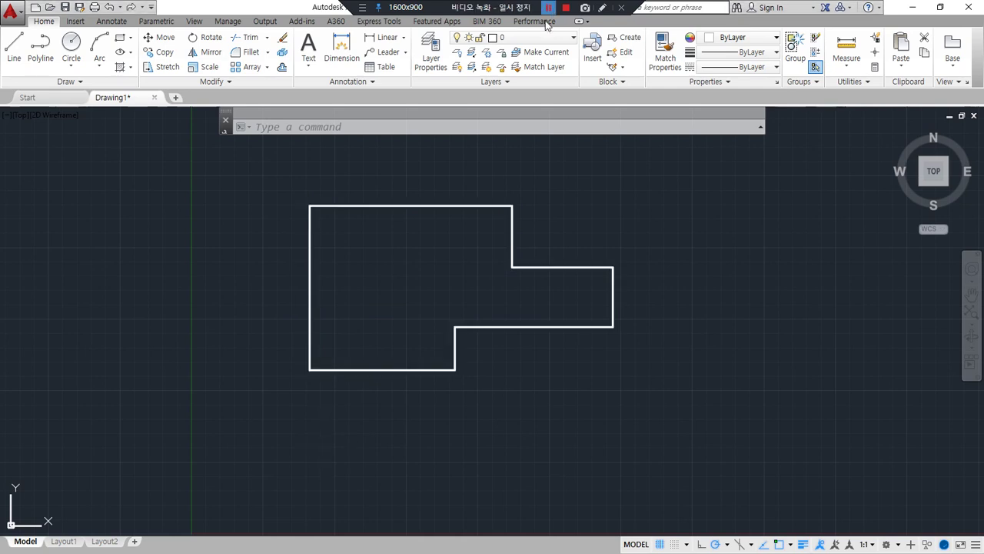
{"action": "left_click", "coordinate": [578, 445]}
Start a new polyline to the right of the first outline with a starting and ending width of 10.
{"action": "middle_click_drag", "start_coordinate": [711, 388], "coordinate": [452, 394]}
{"action": "type", "text": "pl"}
{"action": "key", "text": "Return"}
{"action": "left_click", "coordinate": [513, 357]}
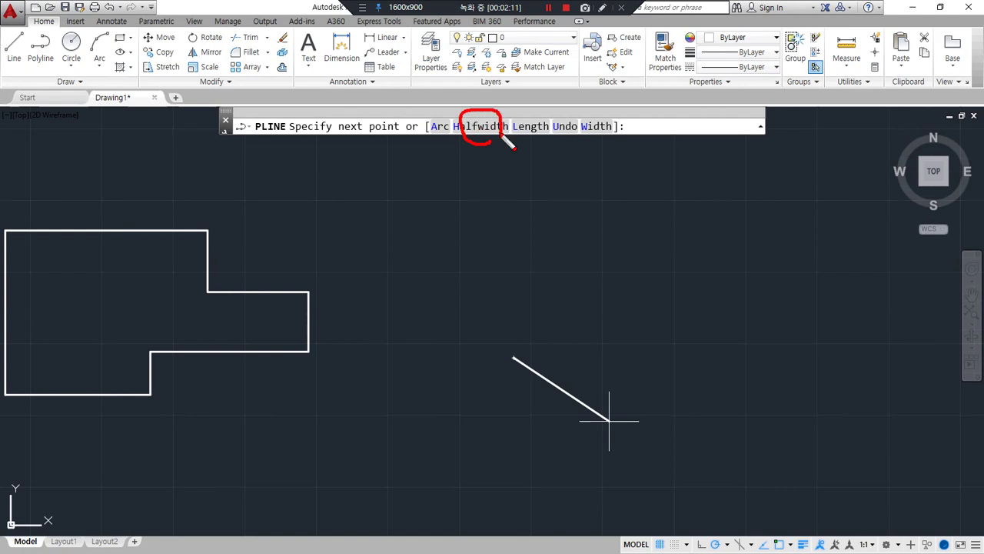
{"action": "left_click_drag", "start_coordinate": [612, 112], "coordinate": [616, 118]}
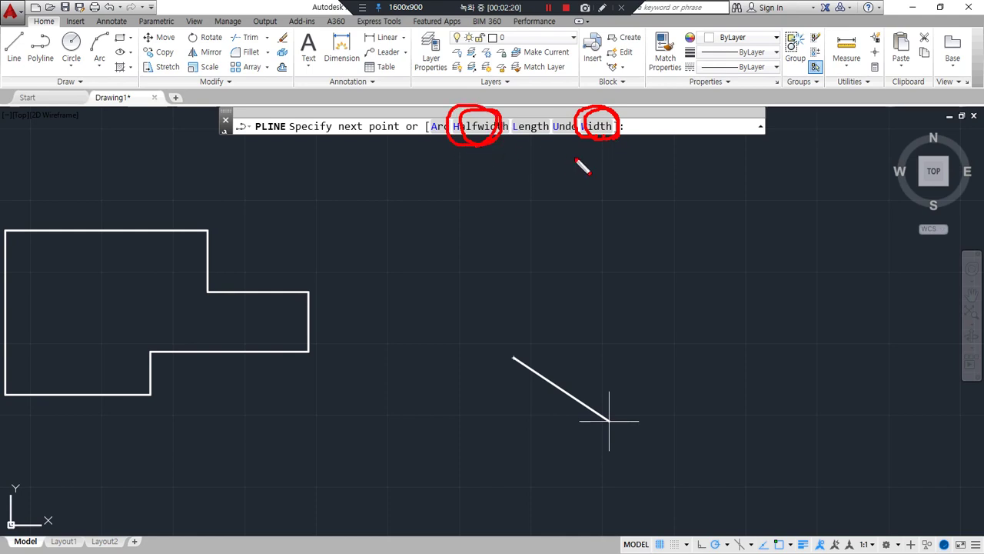
{"action": "key", "text": "Escape"}
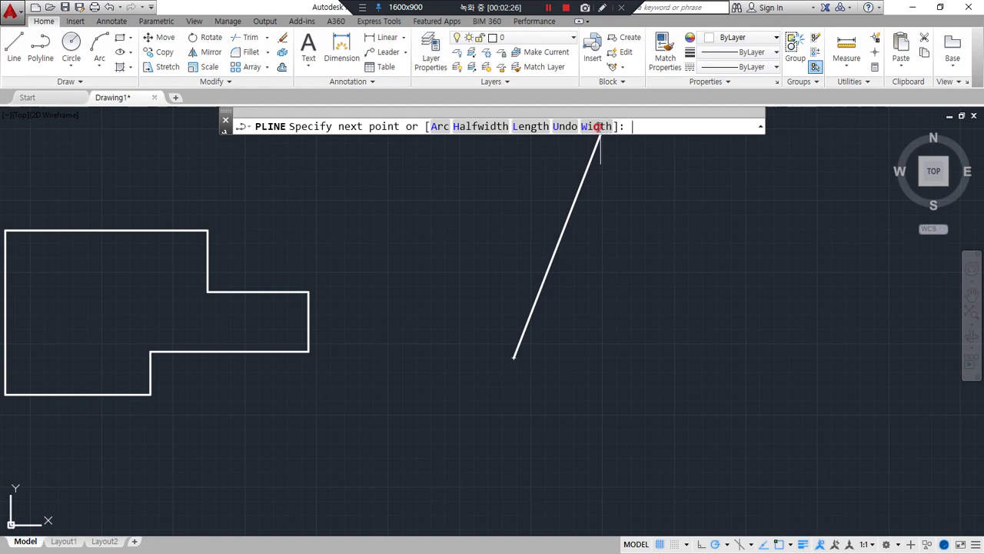
{"action": "left_click", "coordinate": [599, 128]}
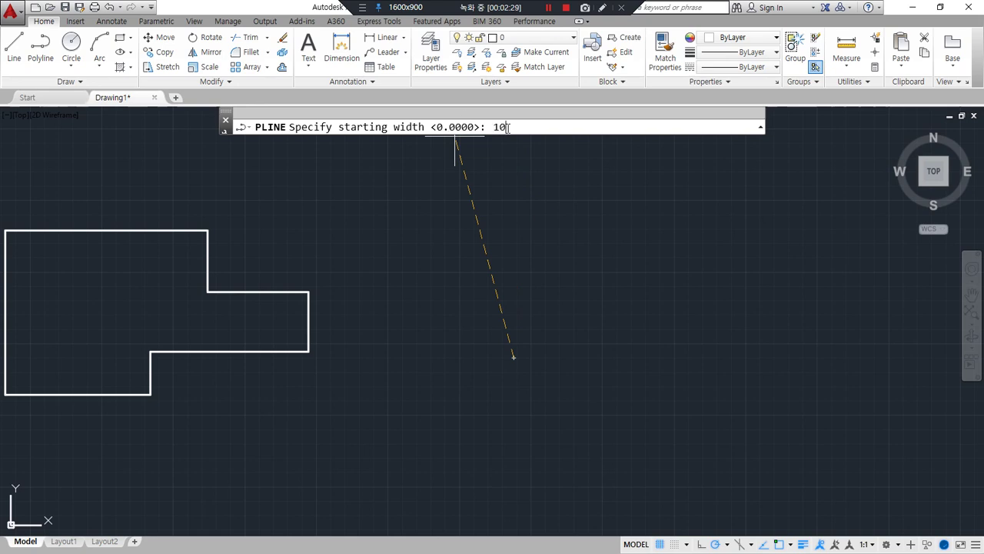
{"action": "type", "text": "10"}
{"action": "key", "text": "Return"}
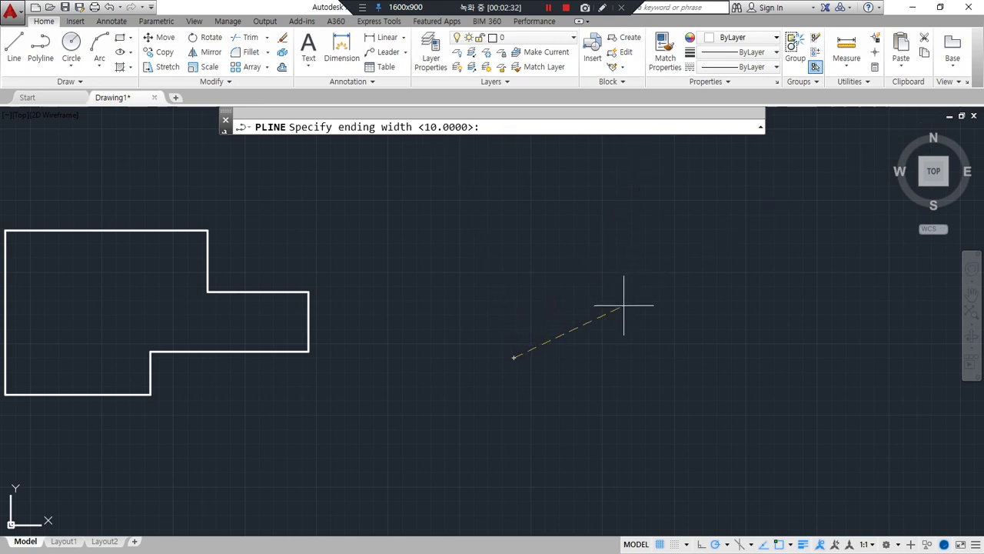
{"action": "key", "text": "Return"}
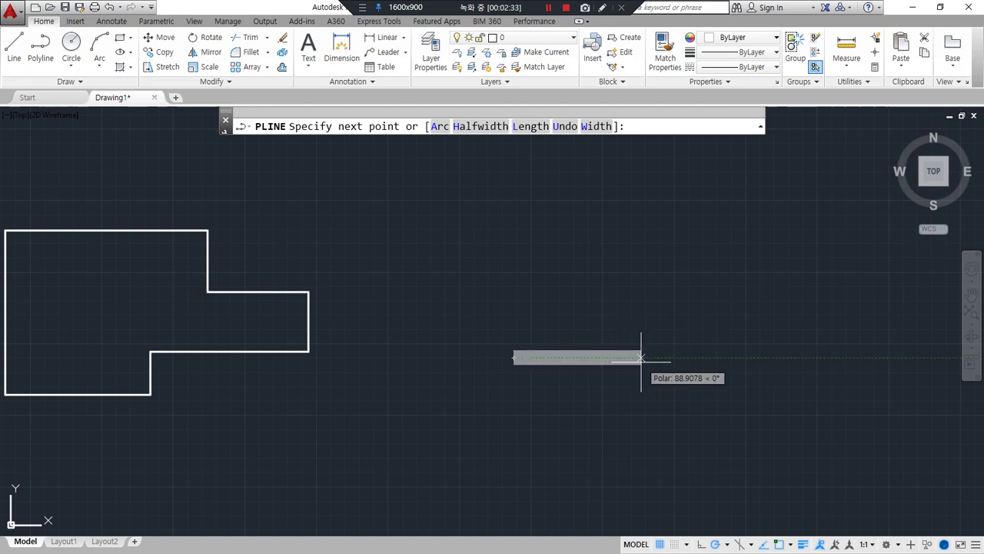
Draw the 10-wide polyline as a stepped eight-sided outline of horizontal and vertical segments, and close it.
{"action": "left_click", "coordinate": [641, 356]}
{"action": "left_click", "coordinate": [641, 309]}
{"action": "left_click", "coordinate": [734, 309]}
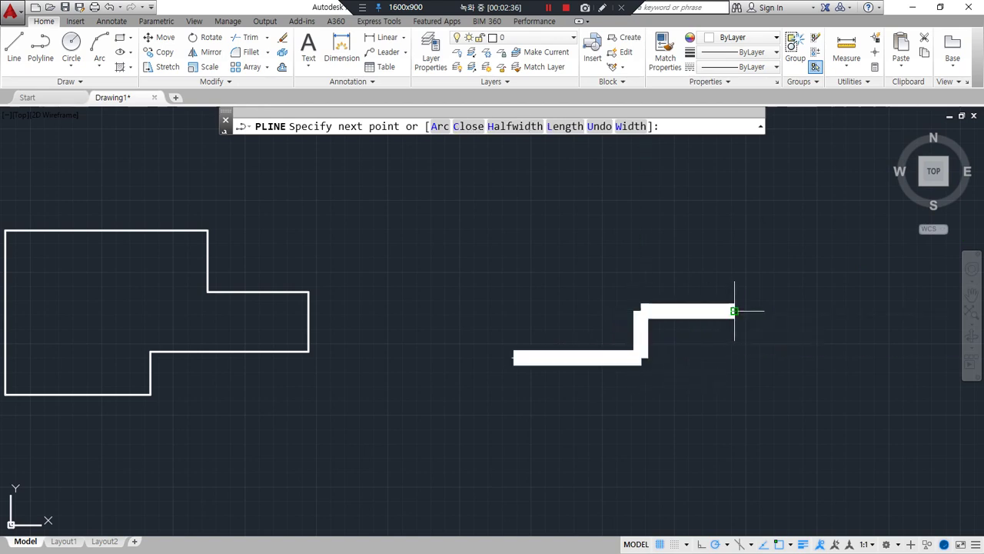
{"action": "left_click", "coordinate": [734, 240]}
{"action": "left_click", "coordinate": [584, 241]}
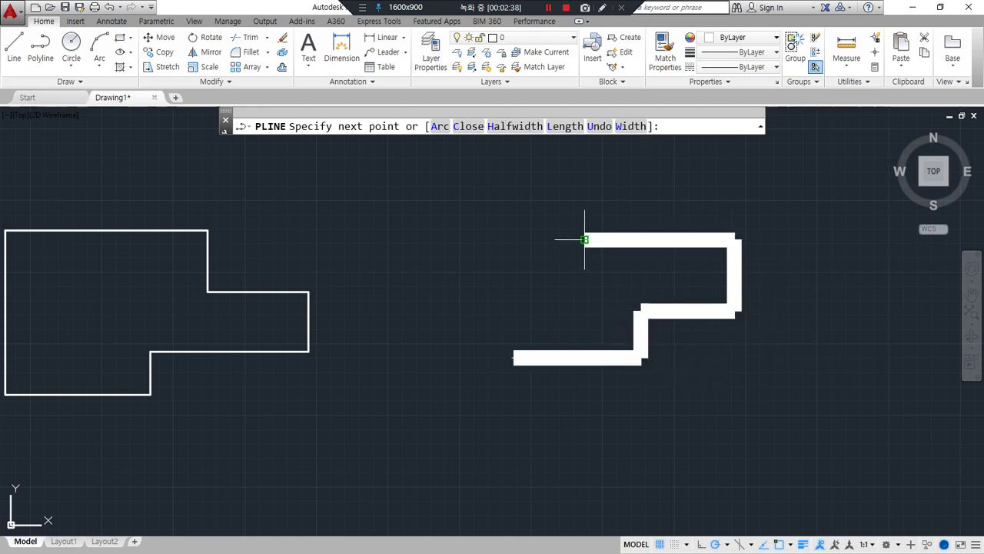
{"action": "left_click", "coordinate": [585, 179]}
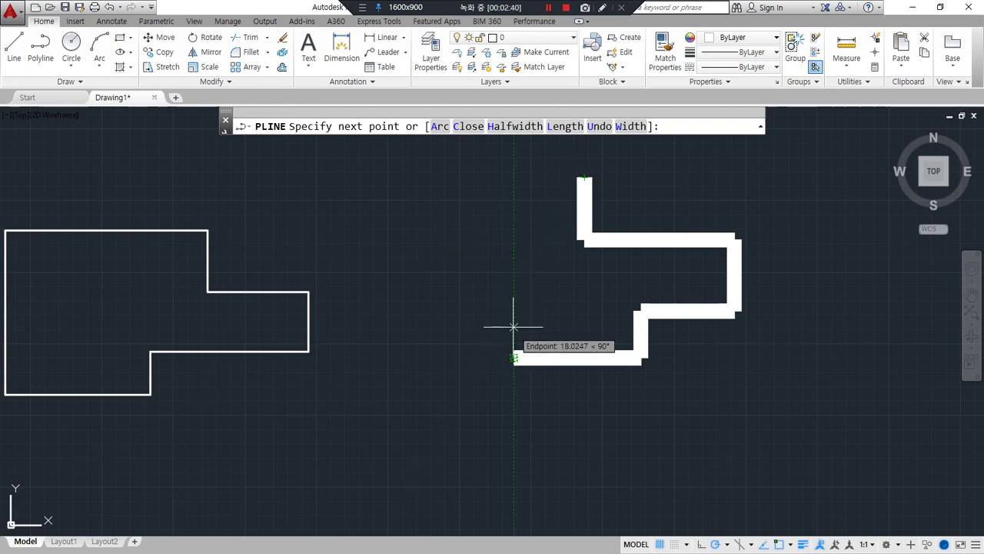
{"action": "left_click", "coordinate": [514, 179]}
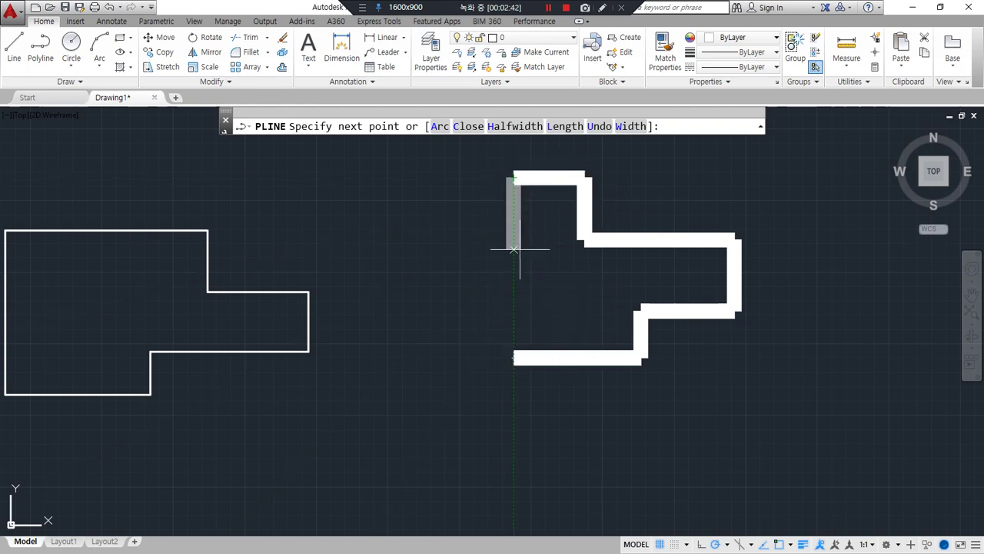
{"action": "type", "text": "c"}
{"action": "key", "text": "Return"}
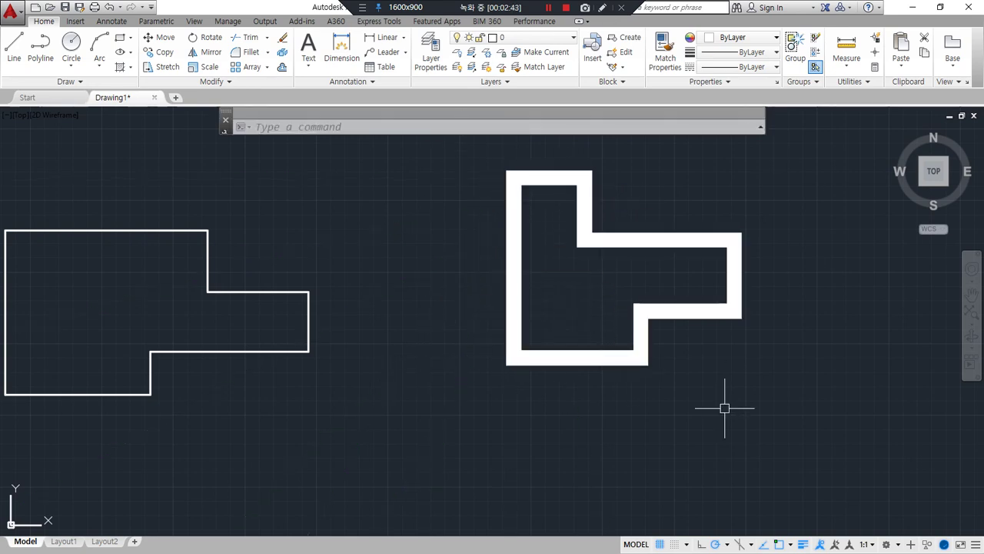
Start a polyline to the right of the thick outline with starting and ending width 0, and draw a short horizontal segment.
{"action": "middle_click_drag", "start_coordinate": [724, 409], "coordinate": [636, 406]}
{"action": "mouse_move", "coordinate": [753, 300]}
{"action": "middle_mouse_down"}
{"action": "mouse_move", "coordinate": [661, 296]}
{"action": "mouse_move", "coordinate": [564, 319]}
{"action": "middle_mouse_up"}
{"action": "type", "text": "pl"}
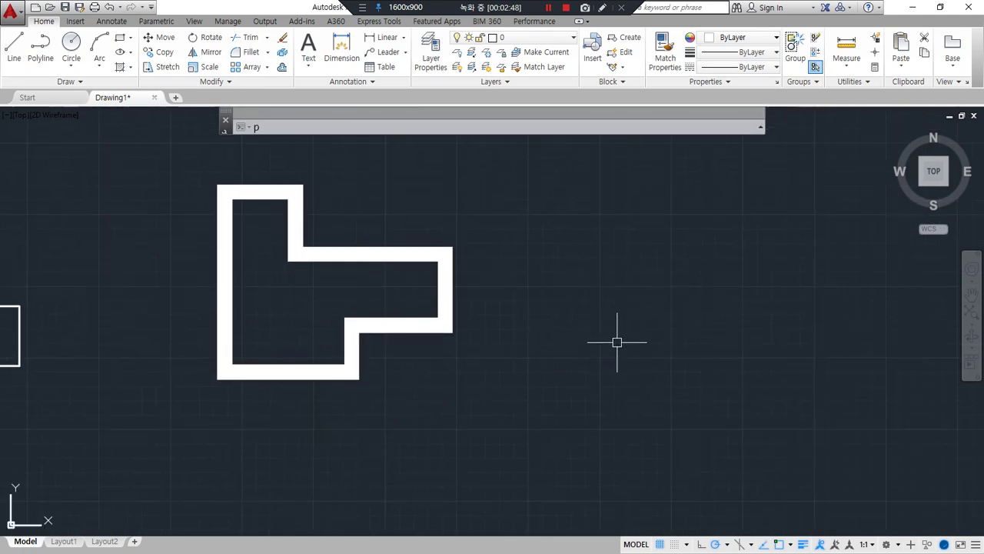
{"action": "key", "text": "Return"}
{"action": "middle_click_drag", "start_coordinate": [584, 300], "coordinate": [407, 359]}
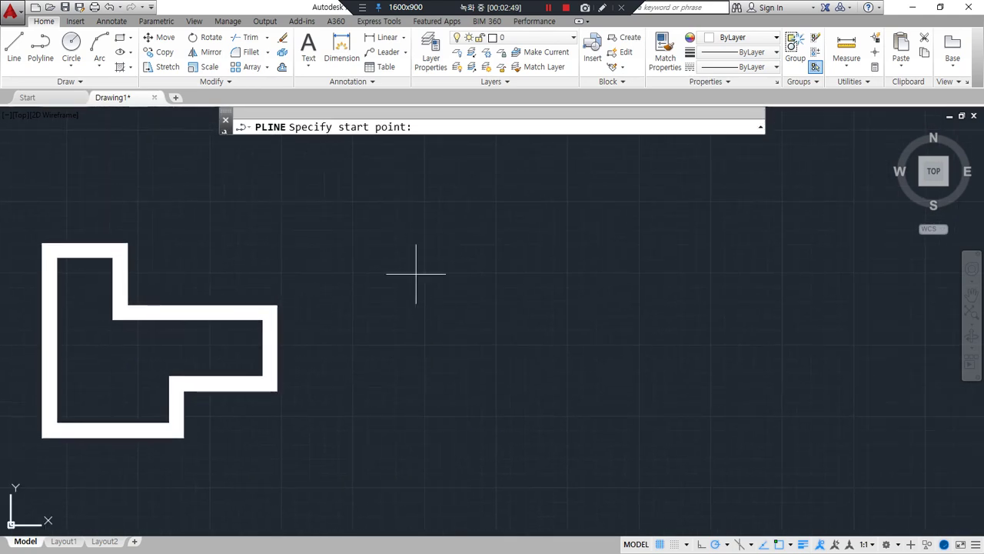
{"action": "left_click", "coordinate": [379, 263]}
{"action": "type", "text": "w"}
{"action": "key", "text": "Return"}
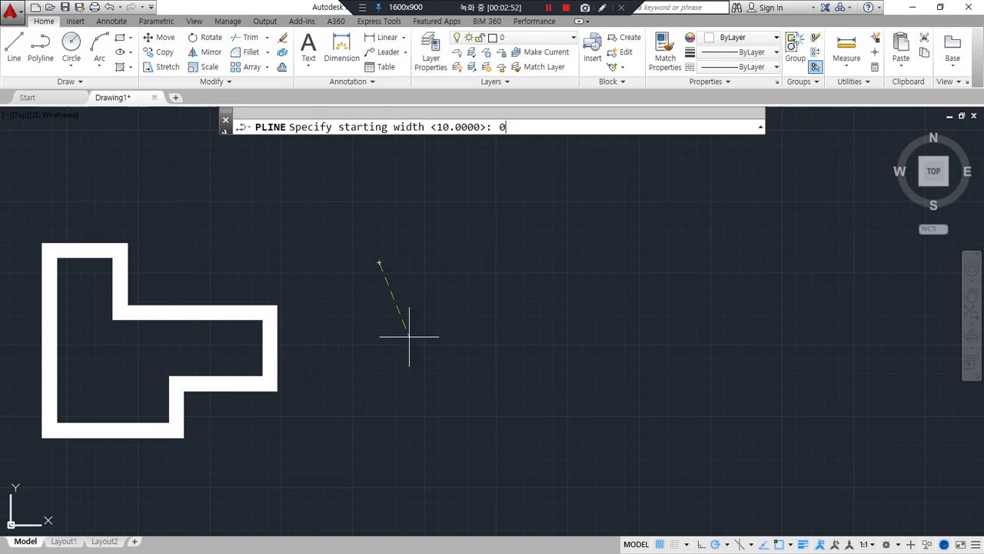
{"action": "type", "text": "0"}
{"action": "key", "text": "Return"}
{"action": "type", "text": "0"}
{"action": "key", "text": "Return"}
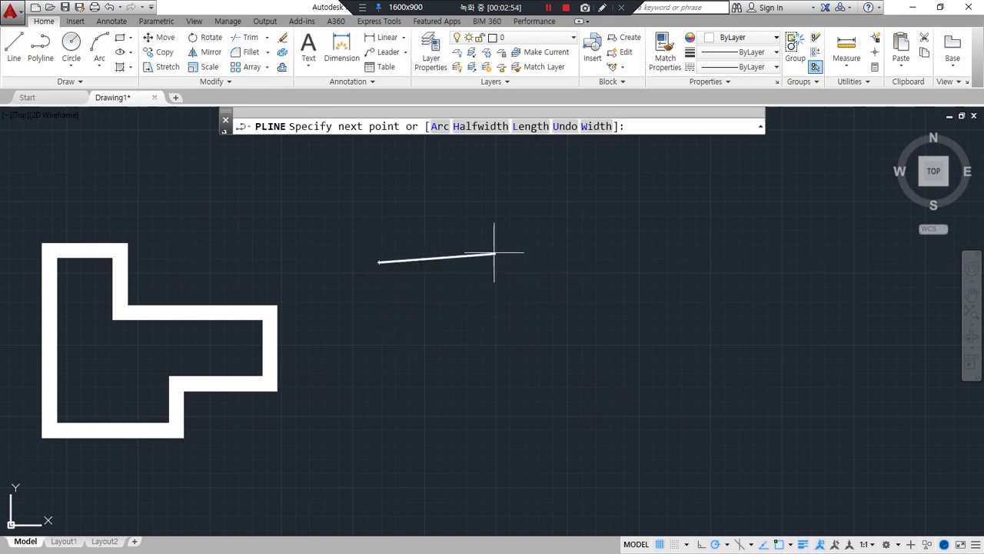
{"action": "left_click", "coordinate": [465, 262]}
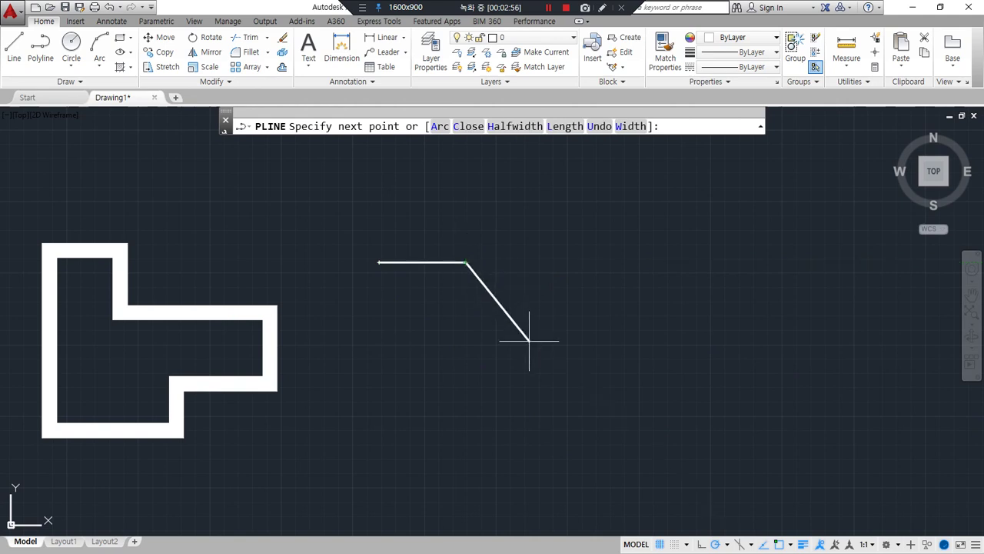
Add a right-pointing arrowhead segment about 28 units long, with a starting width of 10 and an ending width of 0.
{"action": "type", "text": "w"}
{"action": "key", "text": "Return"}
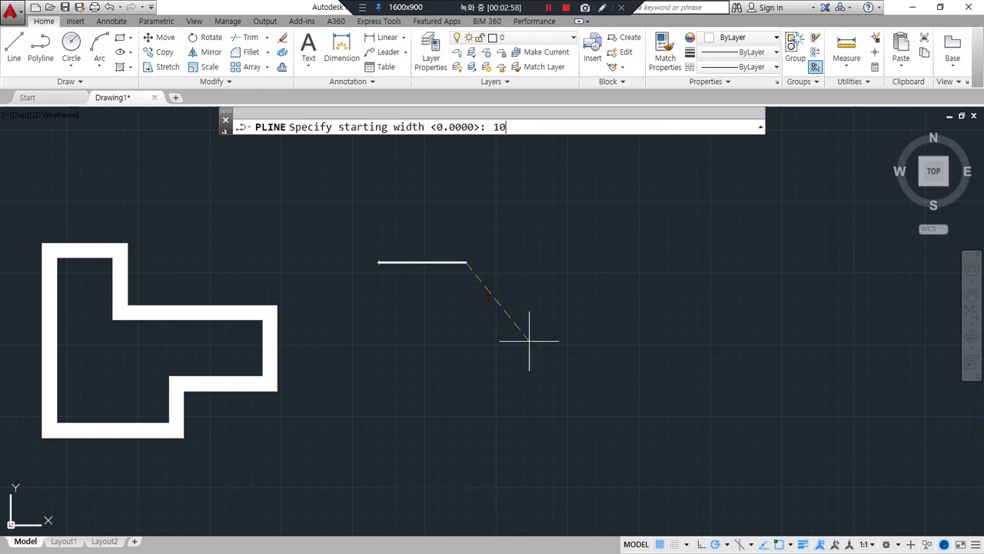
{"action": "key", "text": "Return"}
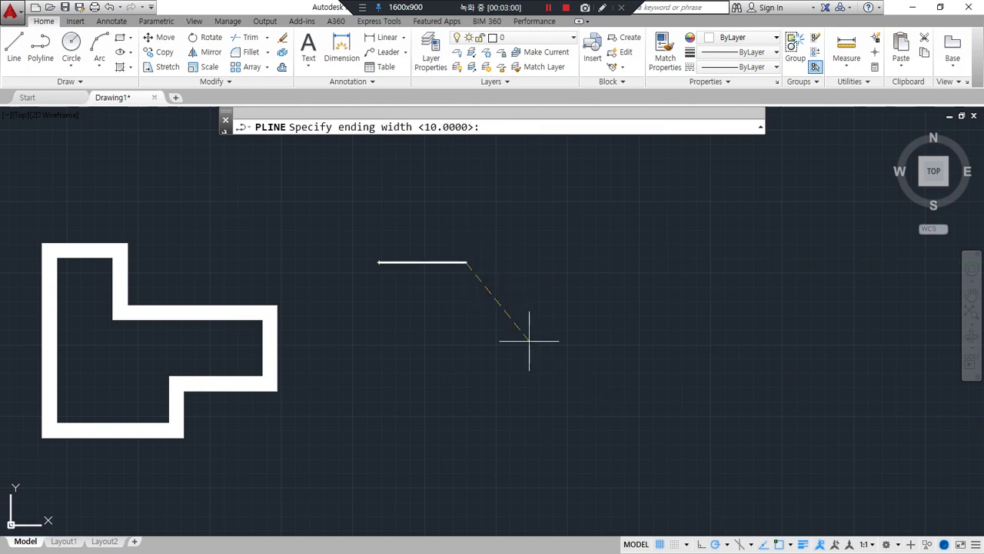
{"action": "type", "text": "0"}
{"action": "key", "text": "Return"}
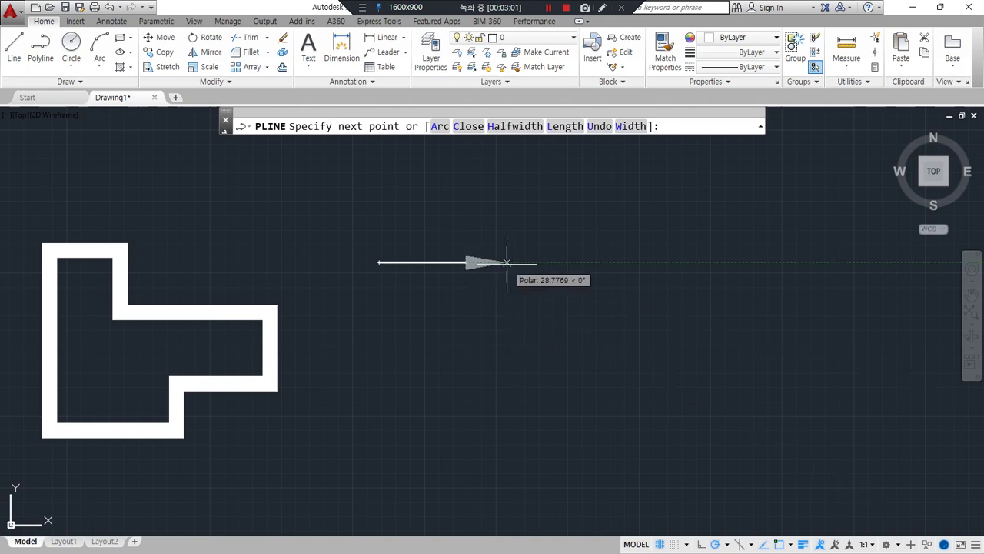
{"action": "scroll", "coordinate": [508, 258], "scroll_direction": "up", "scroll_amount": 4}
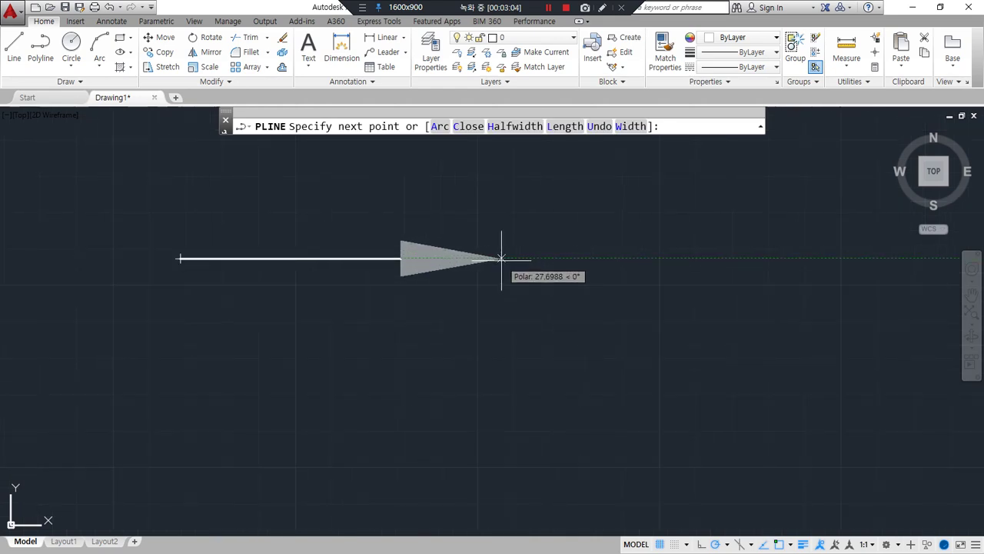
{"action": "left_click", "coordinate": [501, 258]}
Continue the polyline horizontally from the arrowhead's tip with a zero-width segment 100 units long.
{"action": "scroll", "coordinate": [714, 278], "scroll_direction": "down", "scroll_amount": 4}
{"action": "middle_click_drag", "start_coordinate": [714, 278], "coordinate": [439, 285]}
{"action": "scroll", "coordinate": [496, 285], "scroll_direction": "up", "scroll_amount": 2}
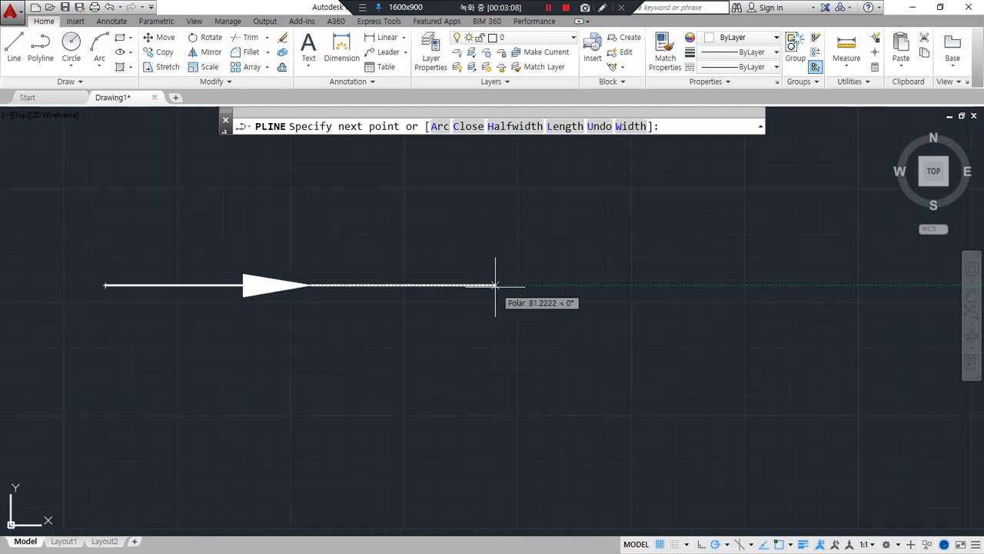
{"action": "type", "text": "100"}
{"action": "key", "text": "Return"}
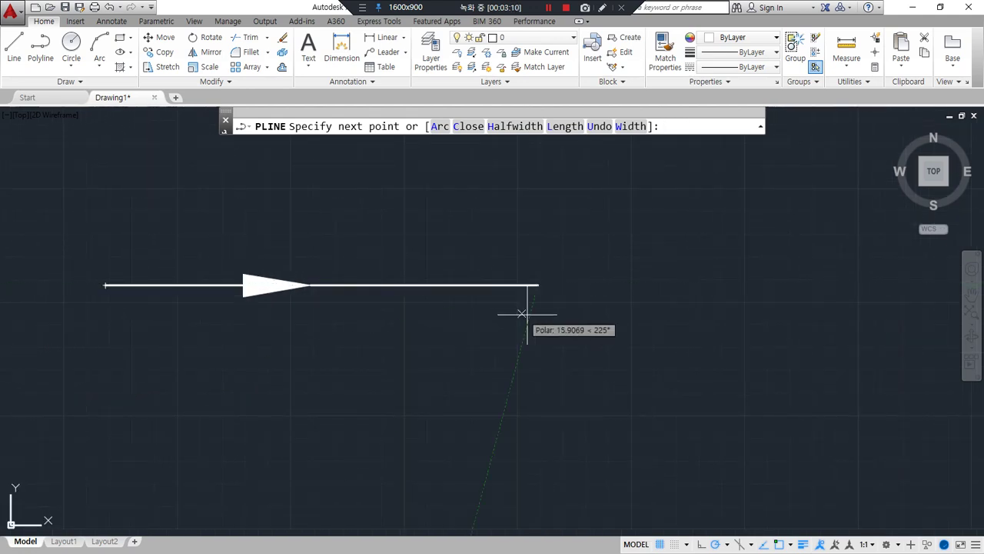
Add a left-pointing arrowhead segment 30 units long, with a starting width of 0 and an ending width of 10.
{"action": "type", "text": "w"}
{"action": "key", "text": "Return"}
{"action": "key", "text": "Return"}
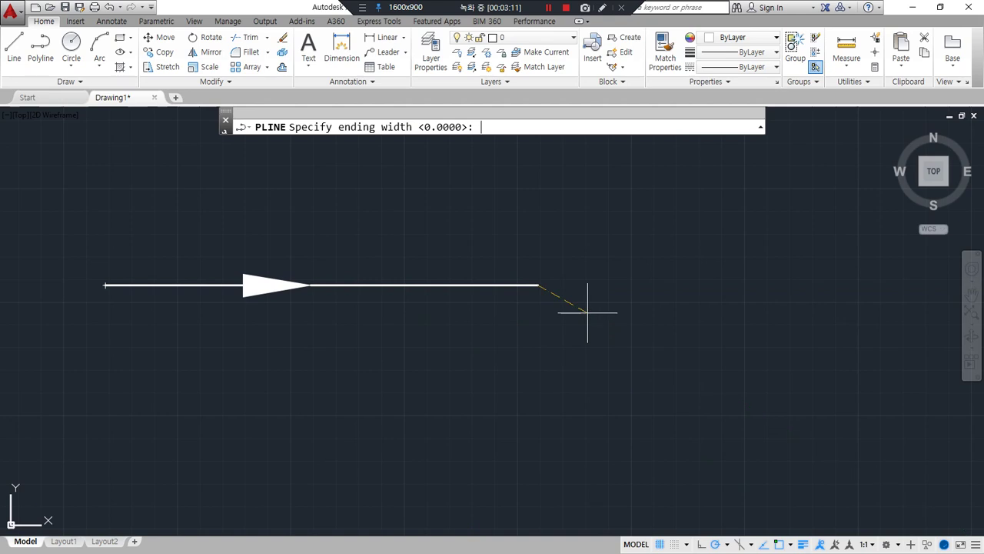
{"action": "type", "text": "10"}
{"action": "key", "text": "Return"}
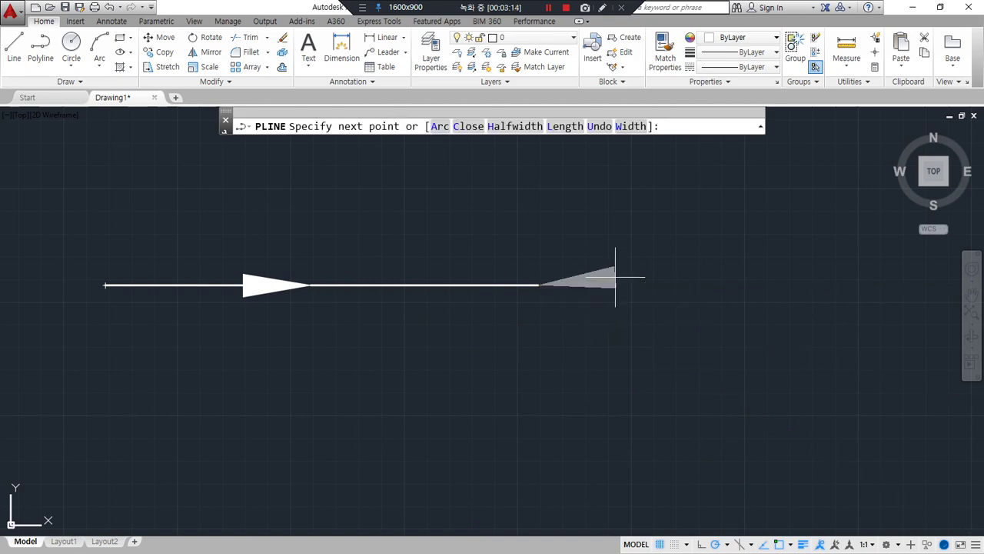
{"action": "type", "text": "30"}
{"action": "key", "text": "Return"}
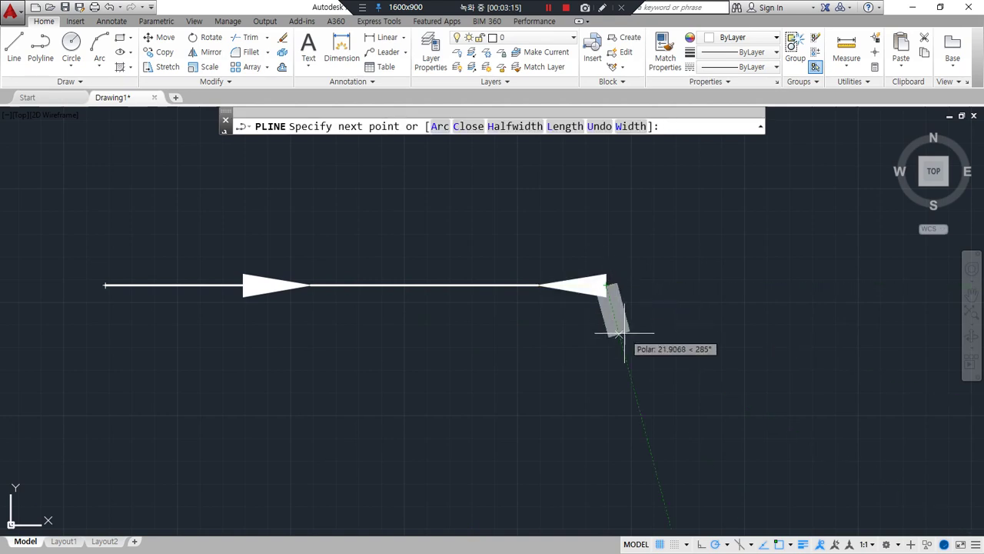
Reset both polyline widths to 0, draw a last horizontal segment to the right, and finish the polyline.
{"action": "type", "text": "w"}
{"action": "key", "text": "Return"}
{"action": "type", "text": "0"}
{"action": "key", "text": "Return"}
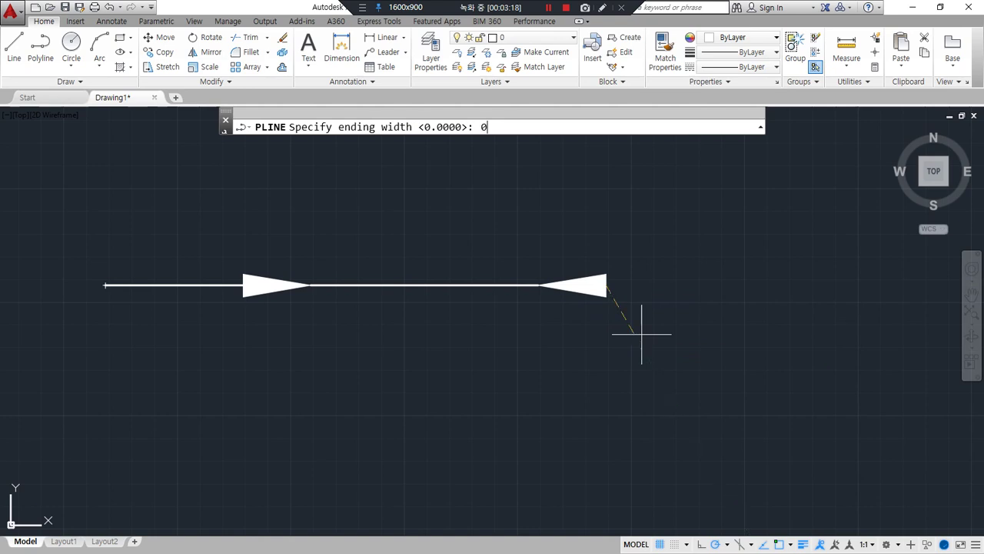
{"action": "type", "text": "0"}
{"action": "key", "text": "Return"}
{"action": "left_click", "coordinate": [726, 285]}
{"action": "key", "text": "Return"}
Start a second polyline below the first with a 30-unit horizontal arrowhead segment, starting width 0 and ending width 10.
{"action": "key", "text": "Return"}
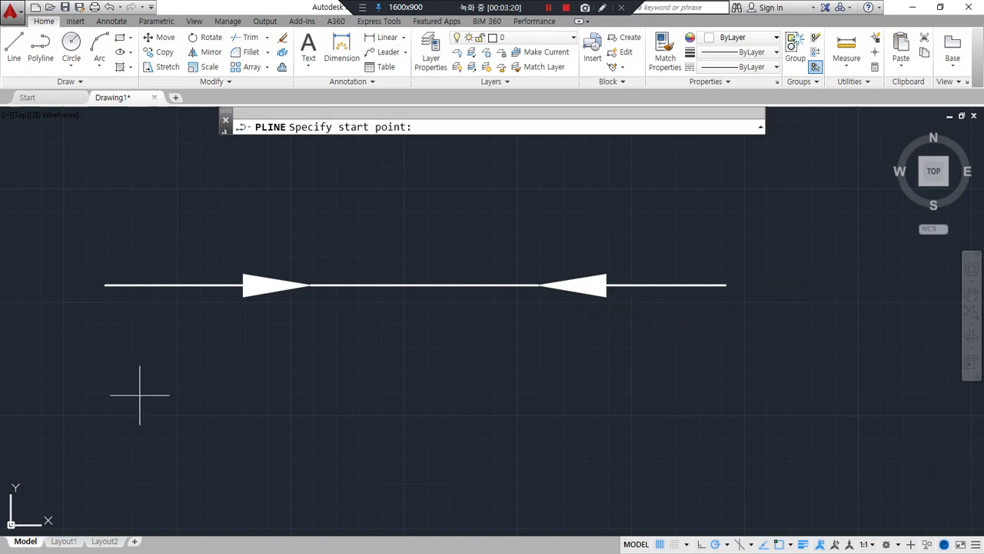
{"action": "left_click", "coordinate": [108, 402]}
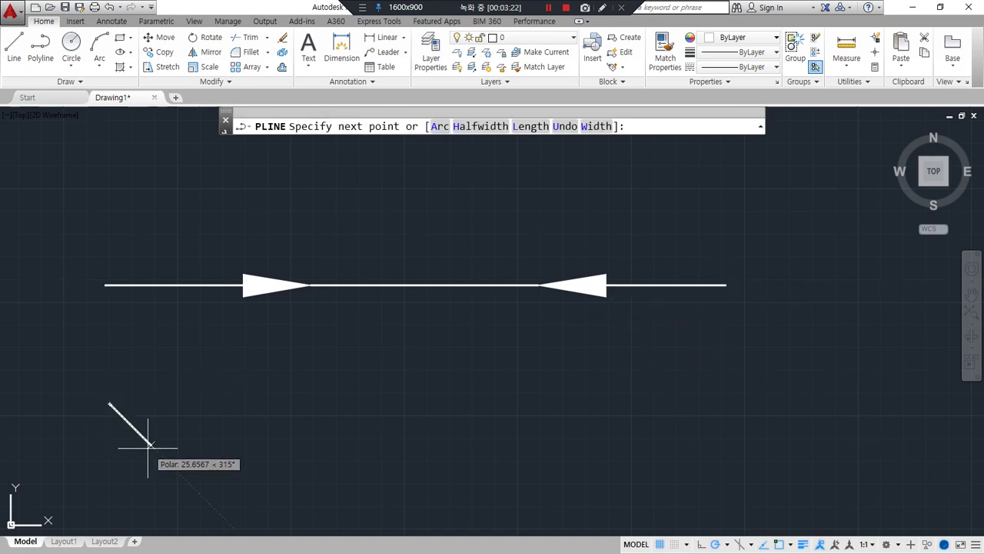
{"action": "type", "text": "w"}
{"action": "key", "text": "Return"}
{"action": "type", "text": "0"}
{"action": "key", "text": "Return"}
{"action": "type", "text": "10"}
{"action": "key", "text": "Return"}
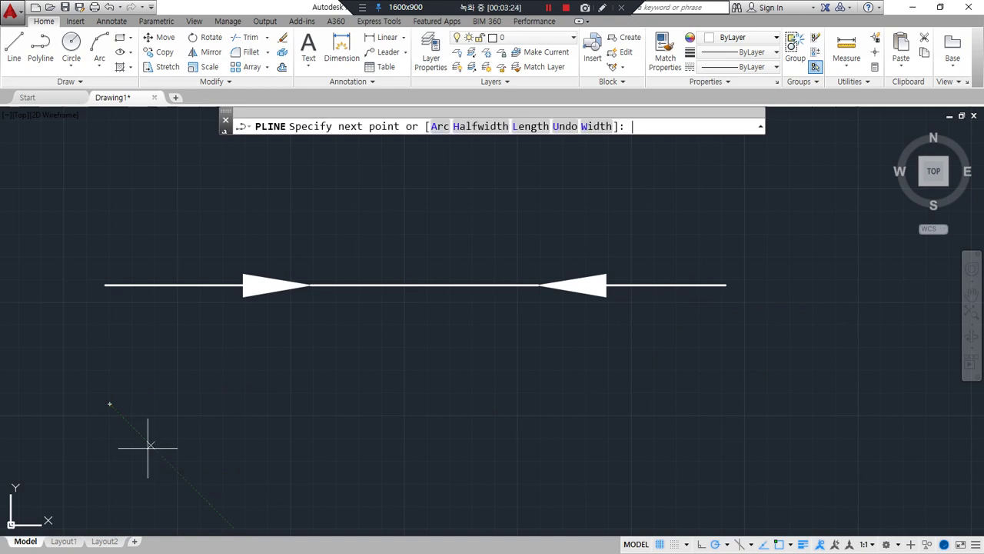
{"action": "type", "text": "30"}
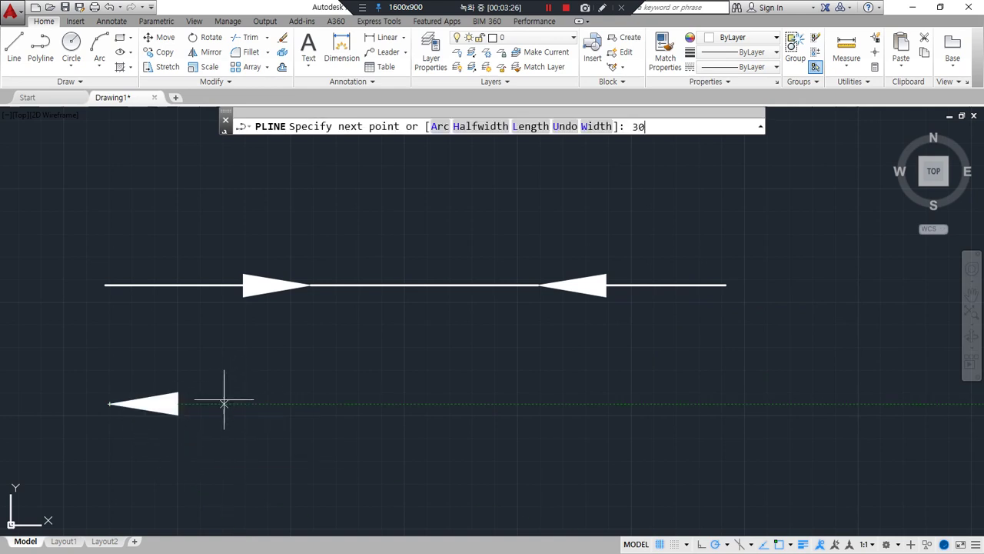
{"action": "key", "text": "Return"}
Set both widths to 0 and draw a long horizontal segment to the right from the arrowhead's base.
{"action": "type", "text": "w"}
{"action": "key", "text": "Return"}
{"action": "type", "text": "0"}
{"action": "key", "text": "Return"}
{"action": "type", "text": "0"}
{"action": "key", "text": "Return"}
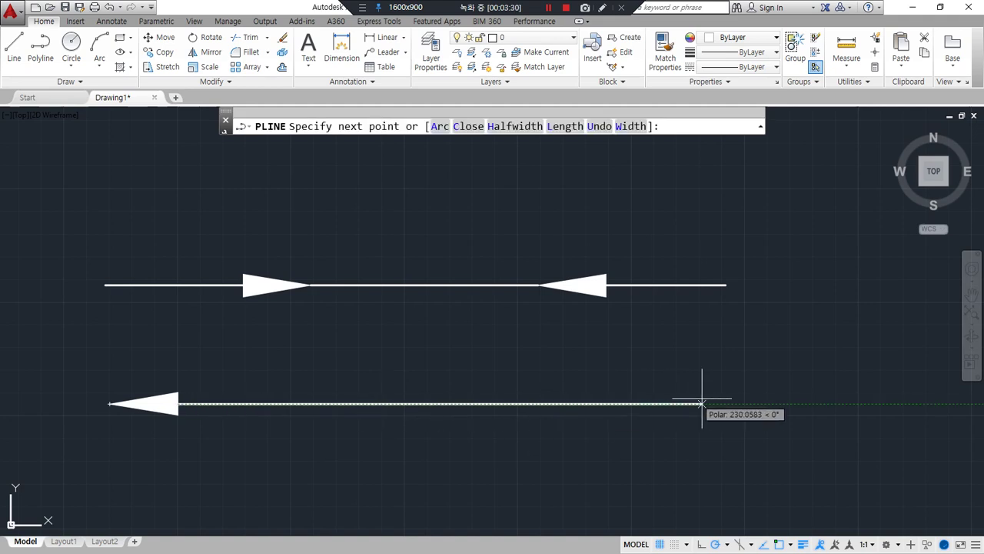
{"action": "left_click", "coordinate": [669, 402]}
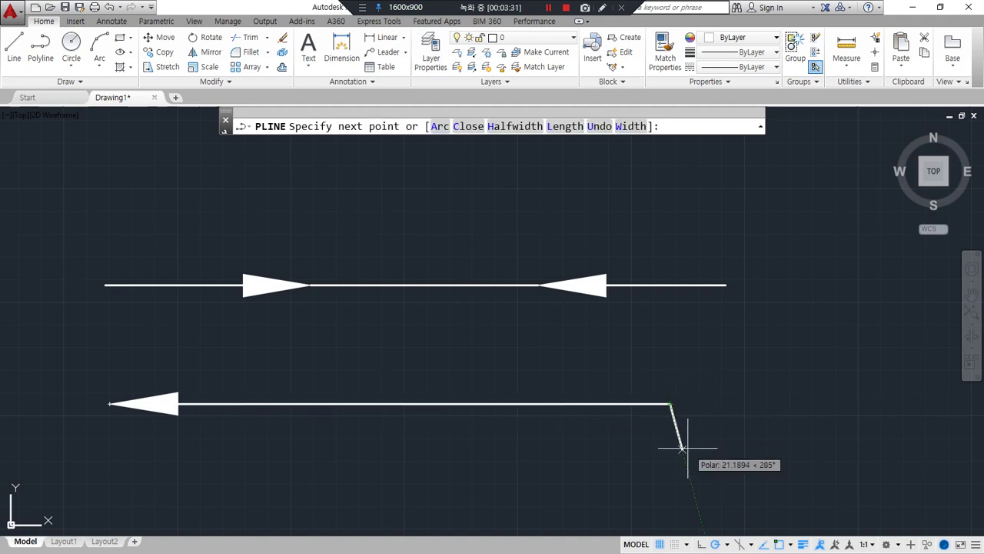
End the second polyline with a right-pointing arrowhead 30 units long, starting width 10 and ending width 0.
{"action": "type", "text": "w"}
{"action": "key", "text": "Return"}
{"action": "type", "text": "3"}
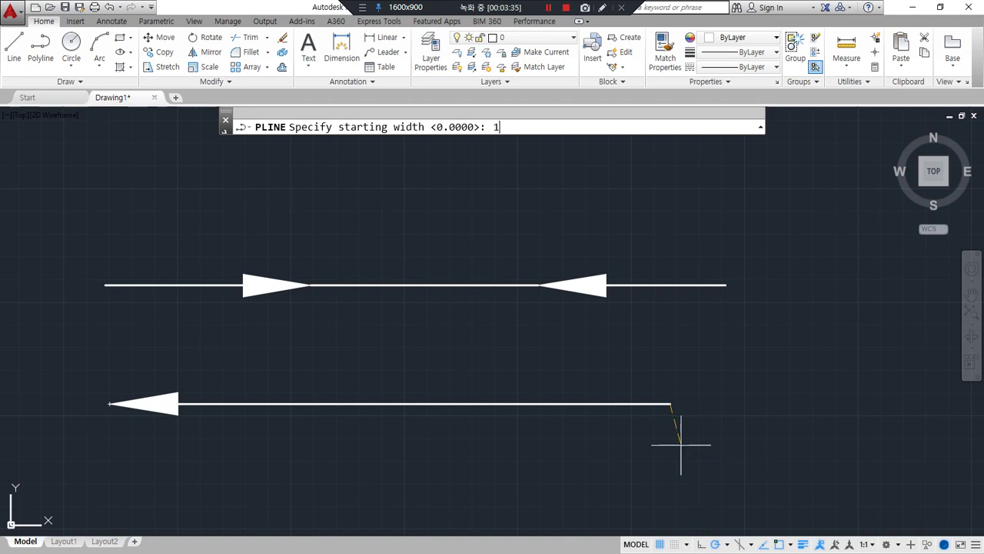
{"action": "key", "text": "Return"}
{"action": "type", "text": "0"}
{"action": "key", "text": "Return"}
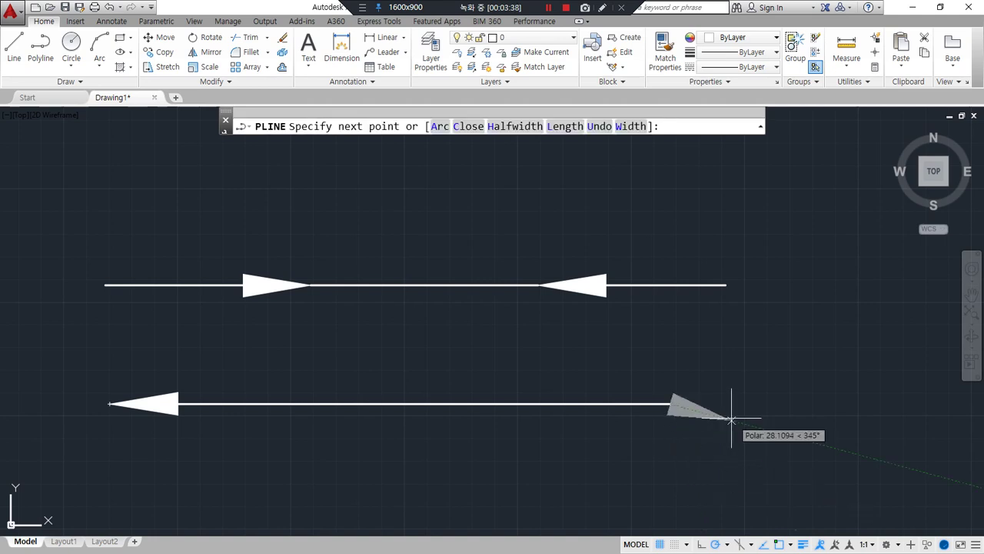
{"action": "type", "text": "3"}
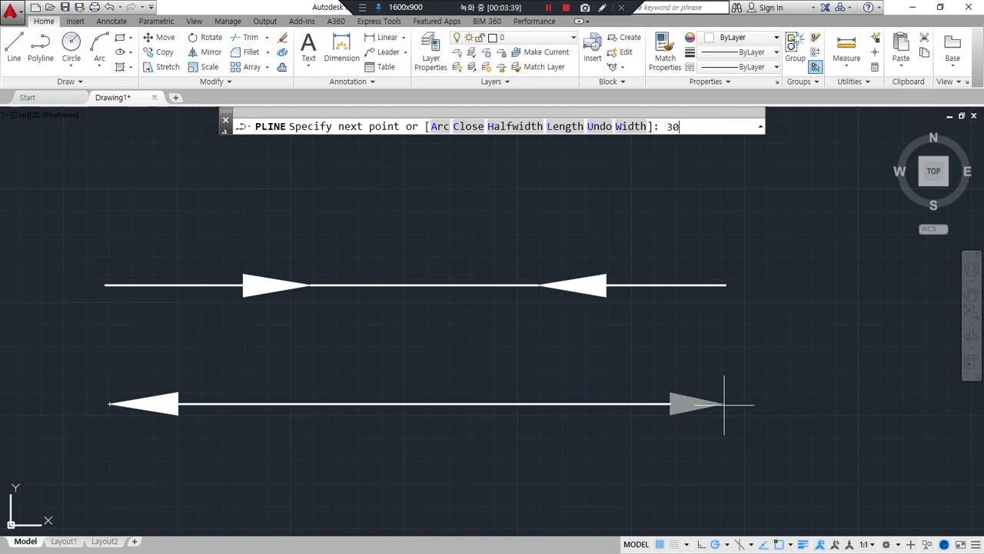
{"action": "type", "text": "0"}
{"action": "key", "text": "Return"}
{"action": "key", "text": "Return"}
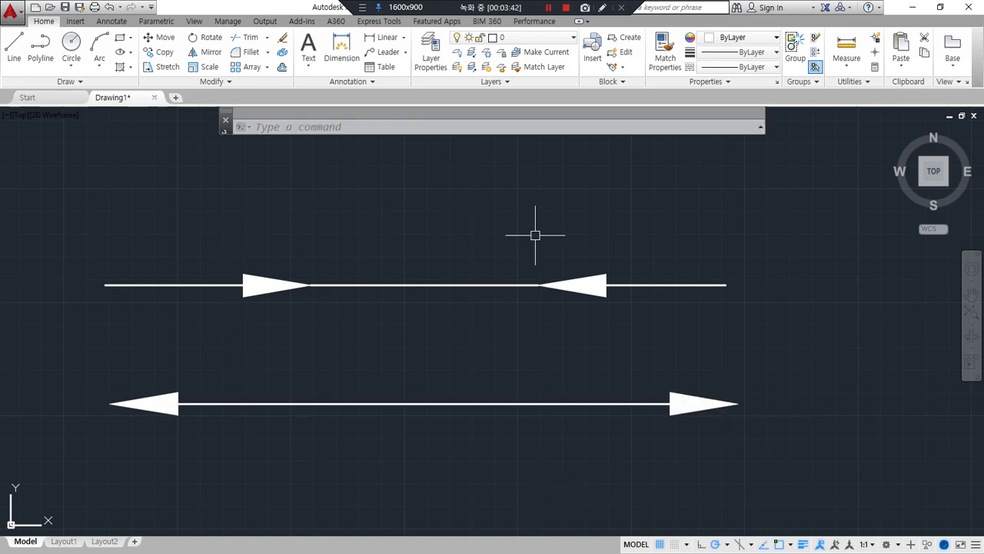
Select both arrow polylines to check whether each is a single object, and clear the selection.
{"action": "left_click", "coordinate": [465, 403]}
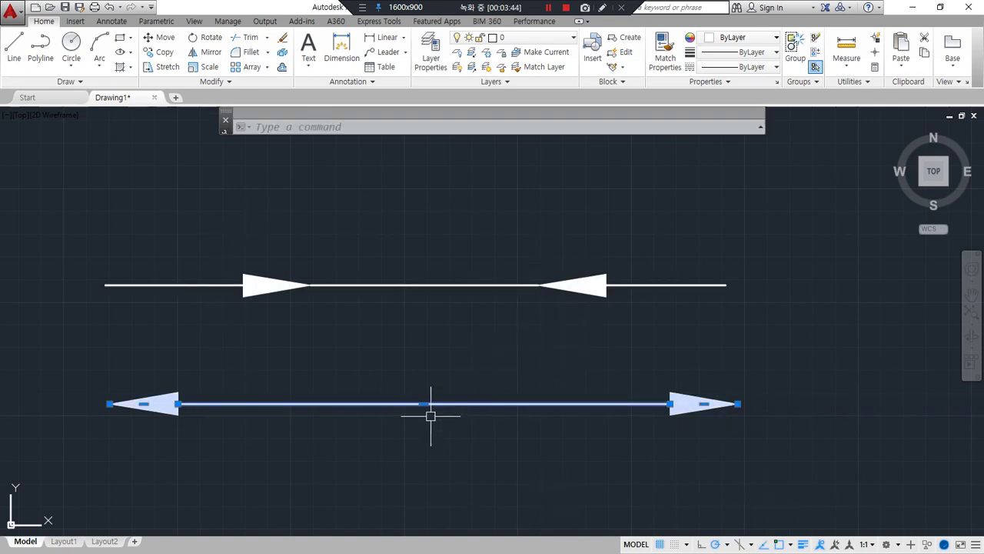
{"action": "left_click", "coordinate": [411, 284]}
{"action": "key", "text": "Escape"}
Start a polyline below the arrows with a horizontal segment, and continue it with a semicircular arc curving upward at its right end.
{"action": "middle_click_drag", "start_coordinate": [377, 366], "coordinate": [391, 264]}
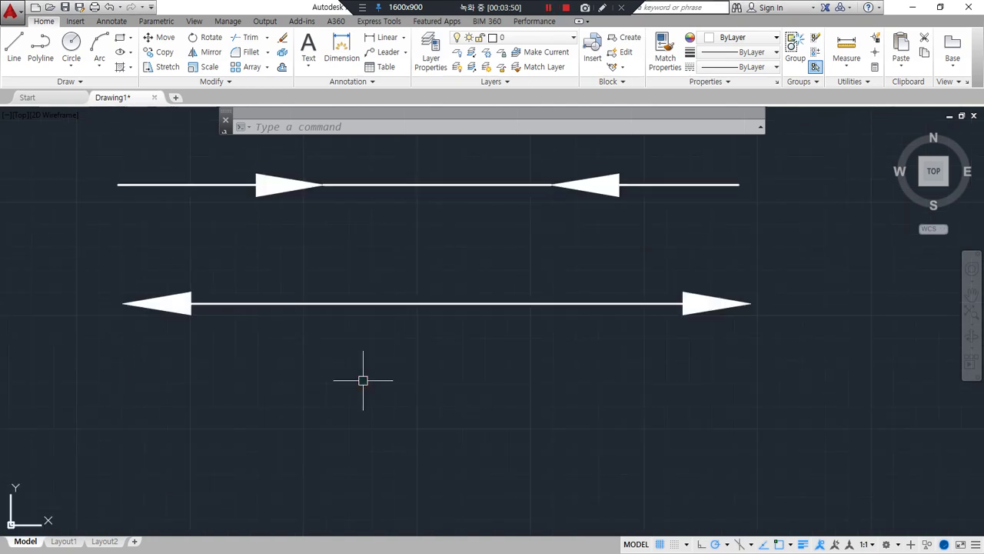
{"action": "type", "text": "pl"}
{"action": "key", "text": "Return"}
{"action": "scroll", "coordinate": [228, 345], "scroll_direction": "down", "scroll_amount": 2}
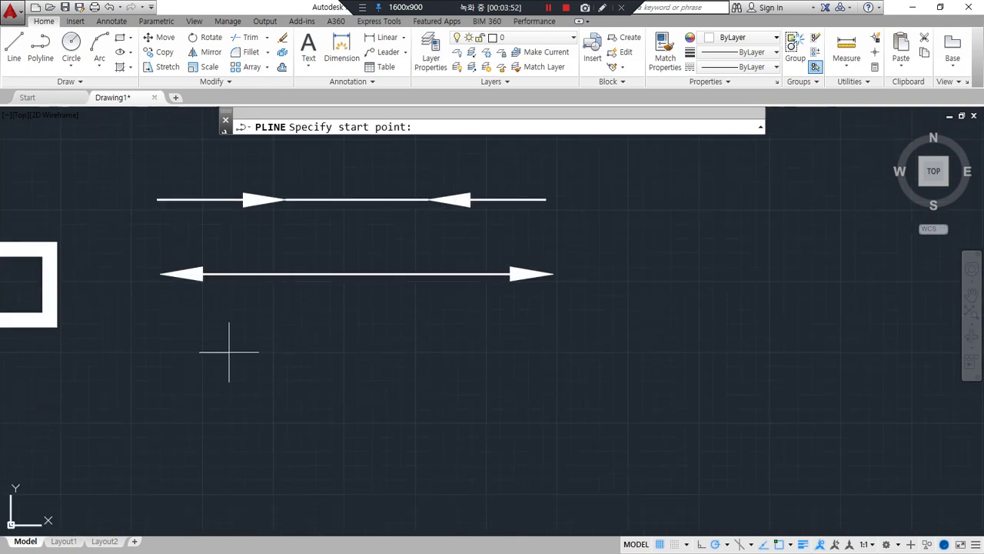
{"action": "left_click", "coordinate": [222, 453]}
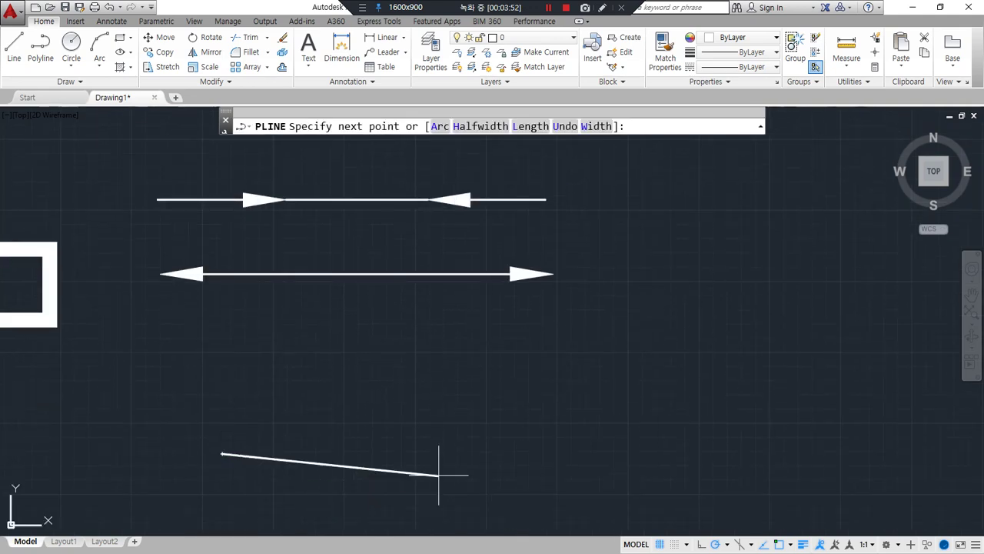
{"action": "left_click", "coordinate": [506, 454]}
{"action": "mouse_move", "coordinate": [454, 143]}
{"action": "left_mouse_down"}
{"action": "mouse_move", "coordinate": [412, 112]}
{"action": "mouse_move", "coordinate": [452, 144]}
{"action": "left_mouse_up"}
{"action": "left_click", "coordinate": [440, 126]}
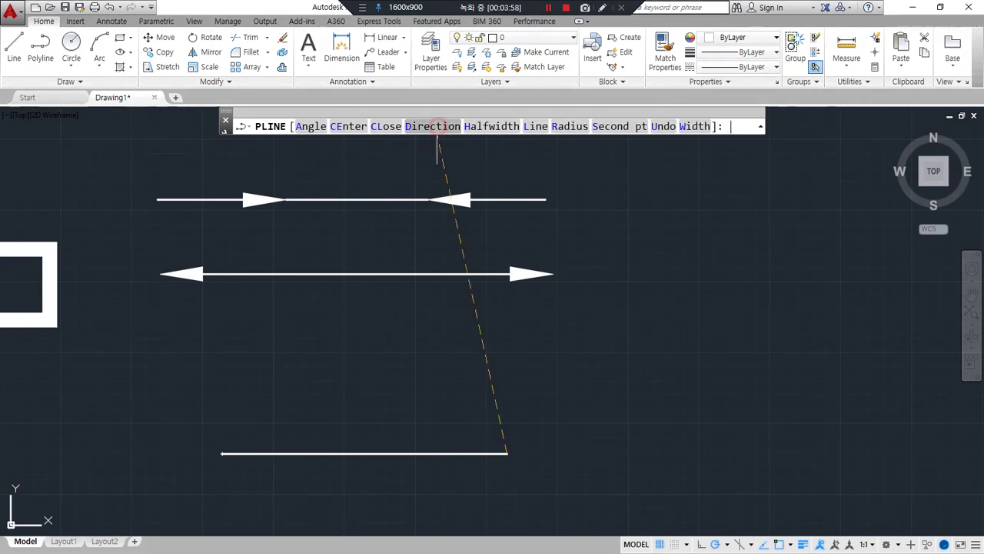
{"action": "left_click", "coordinate": [507, 338]}
Switch to a straight upper segment parallel to the lower one, and complete the slot outline with an arc back to the start point.
{"action": "type", "text": "L"}
{"action": "key", "text": "Return"}
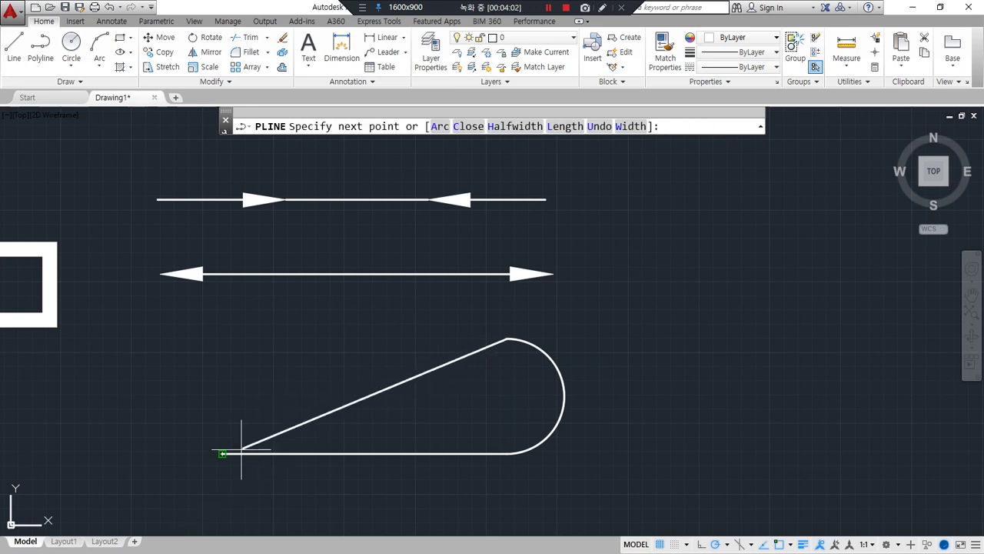
{"action": "left_click", "coordinate": [222, 338]}
{"action": "type", "text": "a"}
{"action": "key", "text": "Return"}
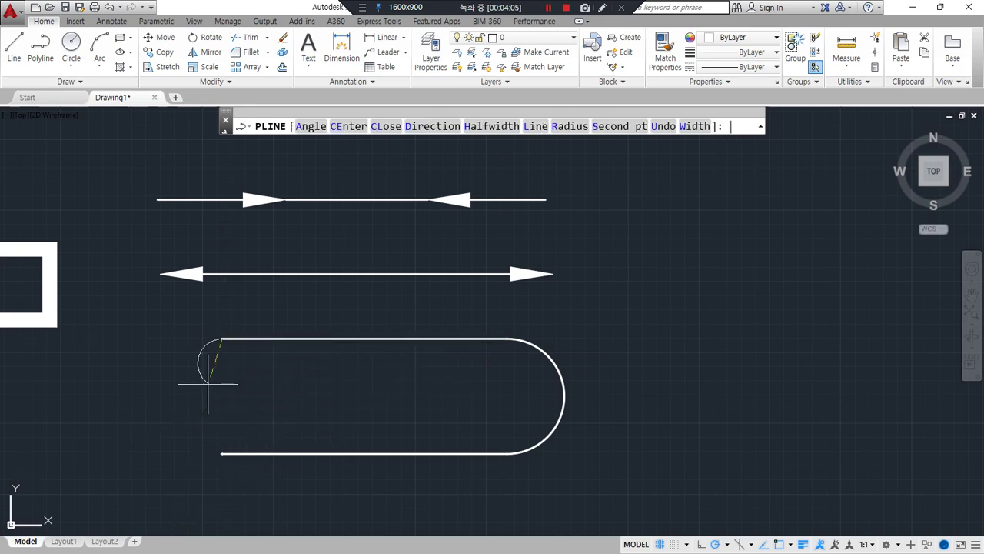
{"action": "left_click", "coordinate": [222, 454]}
{"action": "key", "text": "Return"}
Select the slot outline to check whether its lines and arcs form one object, and clear the selection.
{"action": "left_click", "coordinate": [314, 455]}
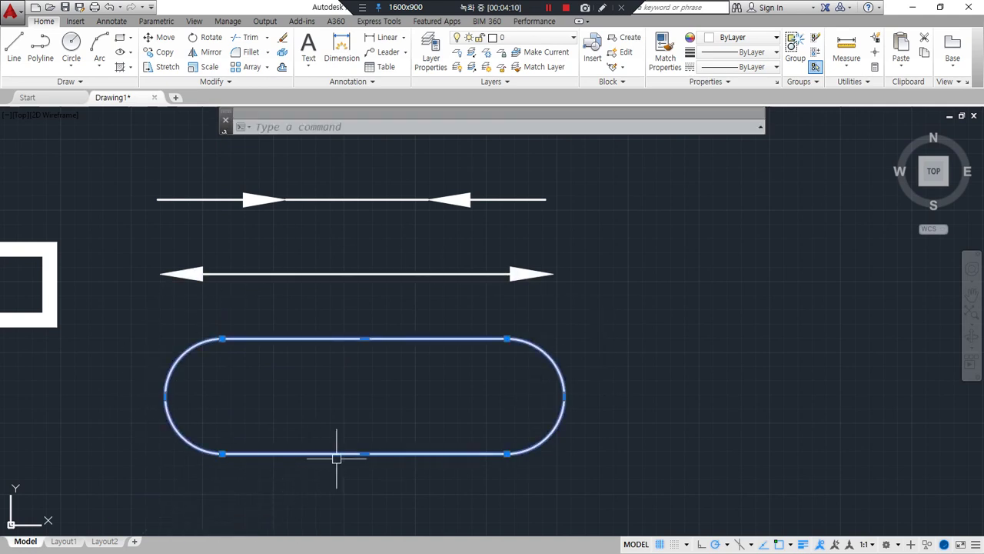
{"action": "key", "text": "Escape"}
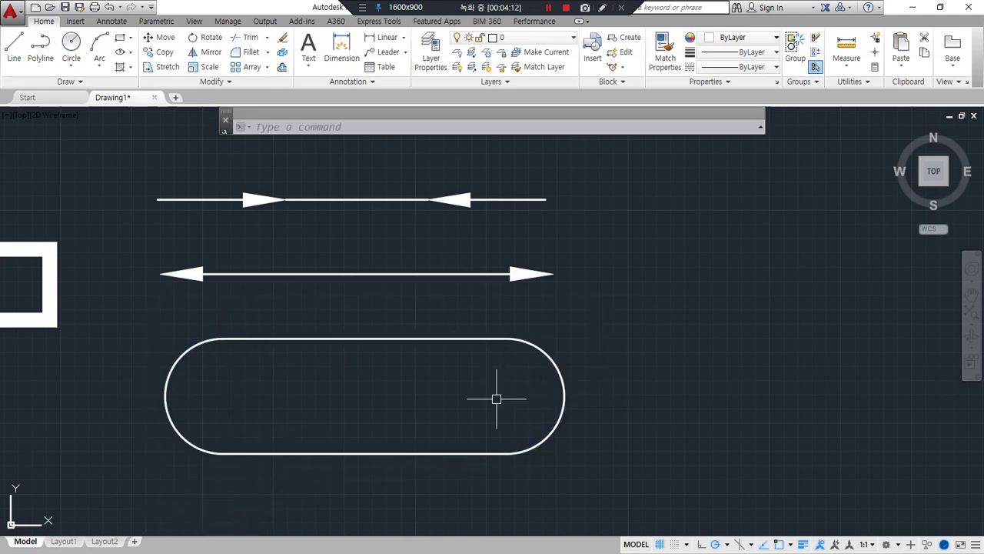
{"action": "left_click", "coordinate": [643, 311]}
{"action": "scroll", "coordinate": [576, 347], "scroll_direction": "down", "scroll_amount": 2}
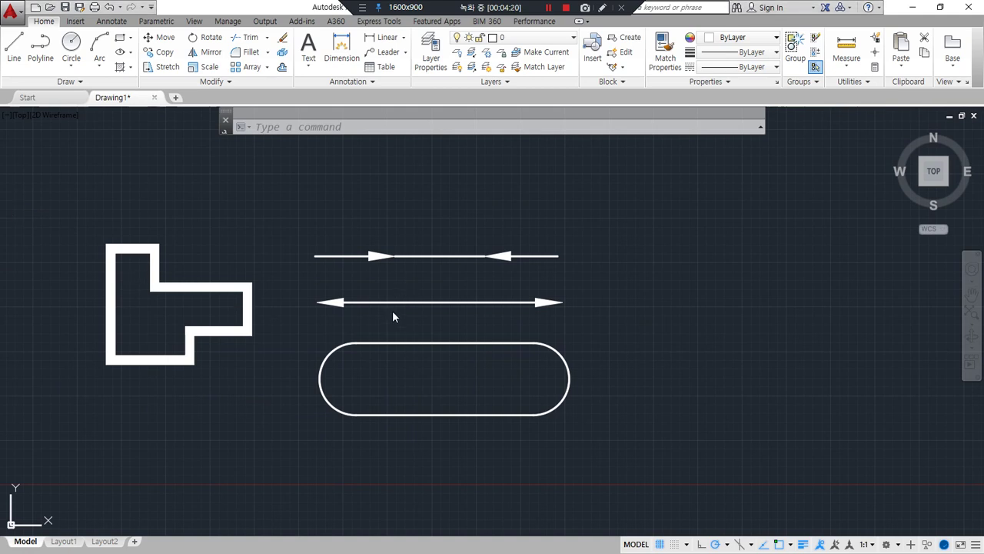
Erase the stepped outline, both arrows and the slot from the drawing.
{"action": "left_click", "coordinate": [642, 453]}
{"action": "left_click", "coordinate": [91, 224]}
{"action": "type", "text": "e"}
{"action": "key", "text": "Return"}
Draw a stepped outline from connected horizontal and vertical lines, leaving a gap on the left side between its upper-left corner and the start point.
{"action": "type", "text": "l"}
{"action": "key", "text": "Return"}
{"action": "left_click", "coordinate": [274, 252]}
{"action": "left_click", "coordinate": [275, 369]}
{"action": "left_click", "coordinate": [398, 369]}
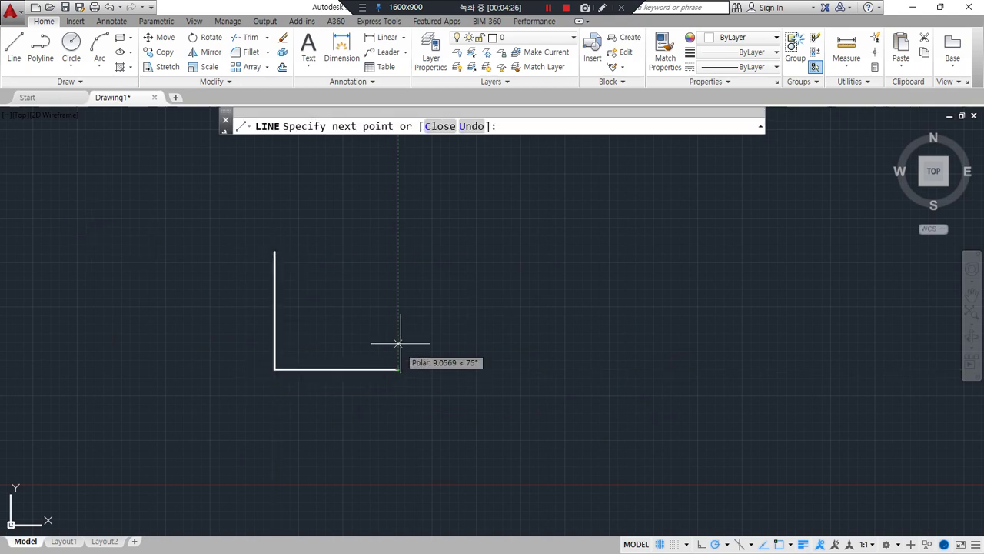
{"action": "left_click", "coordinate": [398, 326]}
{"action": "left_click", "coordinate": [523, 326]}
{"action": "left_click", "coordinate": [523, 403]}
{"action": "left_click", "coordinate": [601, 404]}
{"action": "left_click", "coordinate": [601, 262]}
{"action": "left_click", "coordinate": [353, 262]}
{"action": "left_click", "coordinate": [353, 173]}
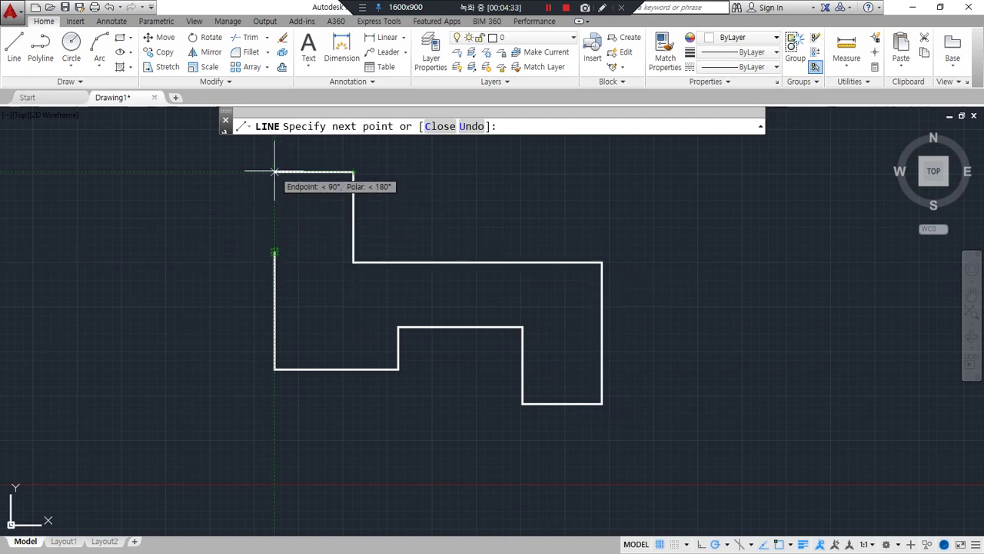
{"action": "left_click", "coordinate": [275, 172]}
{"action": "key", "text": "Return"}
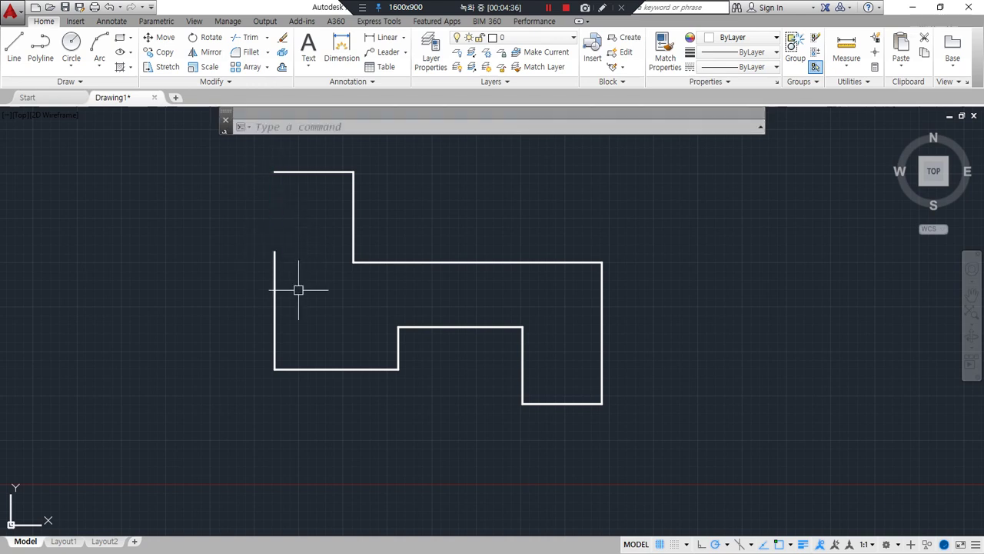
Bridge the gap with an arc defined by start point, endpoint and direction, bulging to the left as a semicircle.
{"action": "type", "text": "a"}
{"action": "key", "text": "Return"}
{"action": "left_click", "coordinate": [275, 172]}
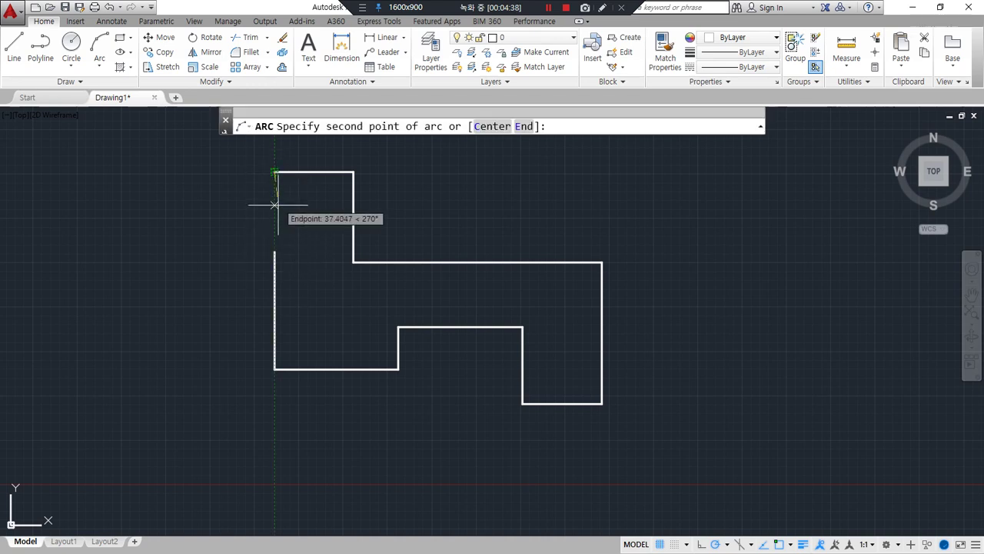
{"action": "type", "text": "e"}
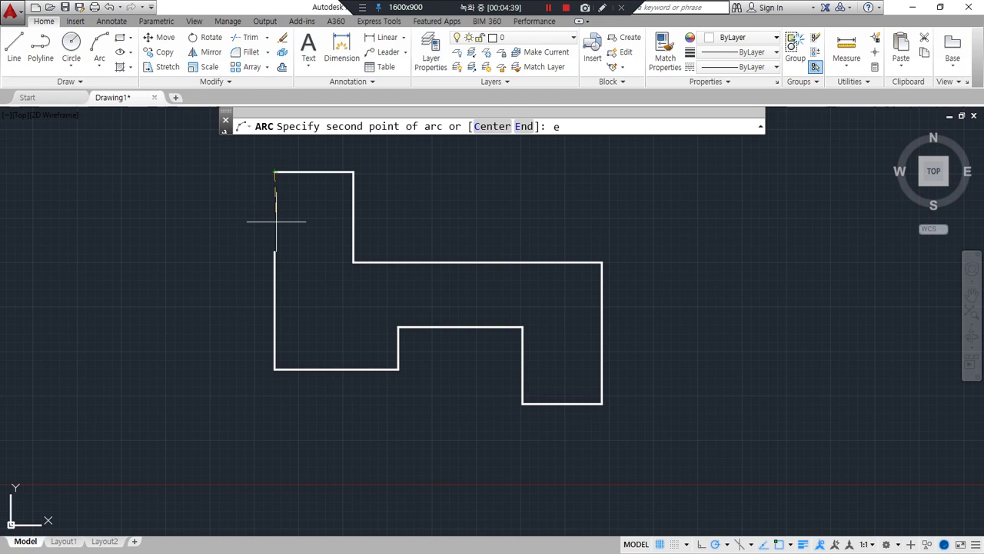
{"action": "key", "text": "Return"}
{"action": "left_click", "coordinate": [274, 251]}
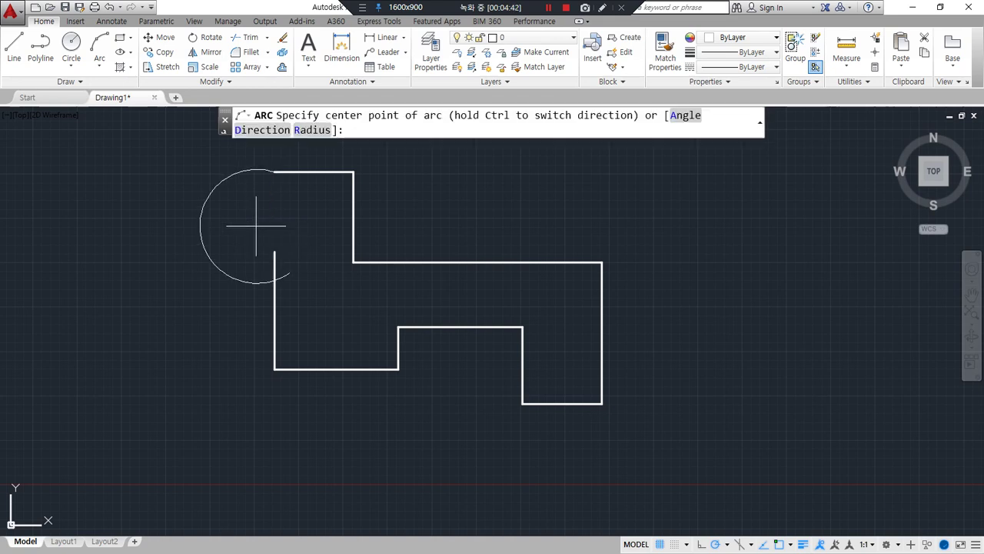
{"action": "type", "text": "d"}
{"action": "key", "text": "Return"}
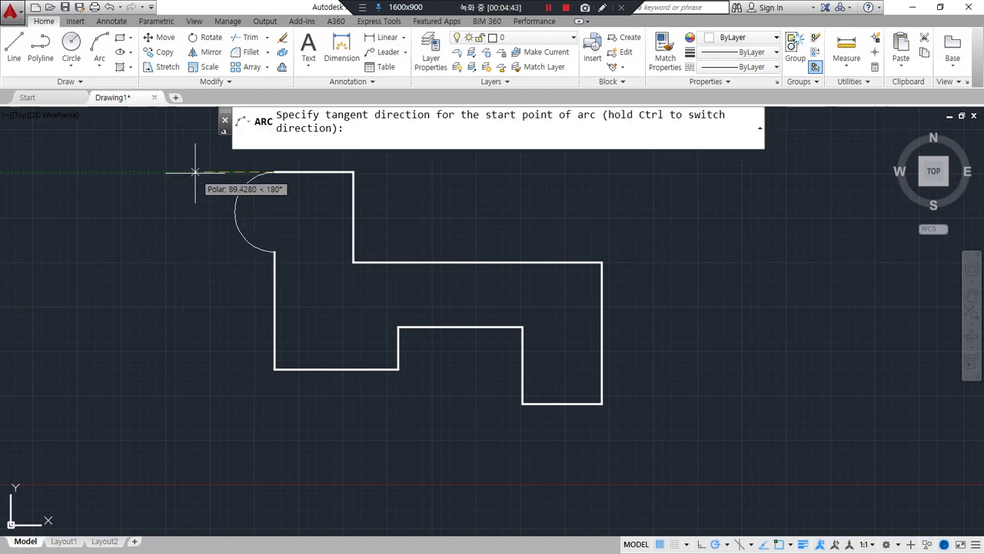
{"action": "left_click", "coordinate": [163, 206]}
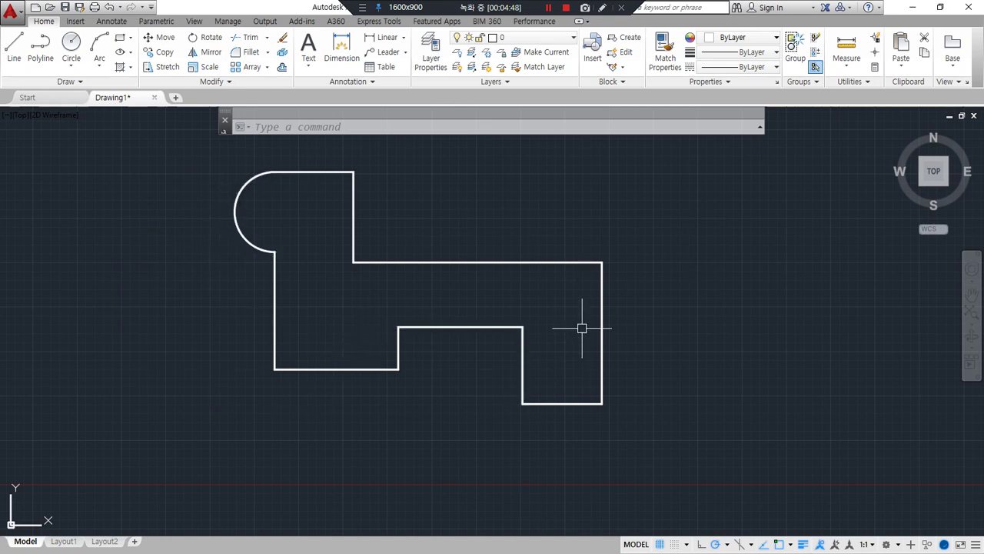
Join all the lines and the arc into one polyline, select it to check the result, and clear the selection.
{"action": "type", "text": "j"}
{"action": "key", "text": "Return"}
{"action": "left_click", "coordinate": [673, 425]}
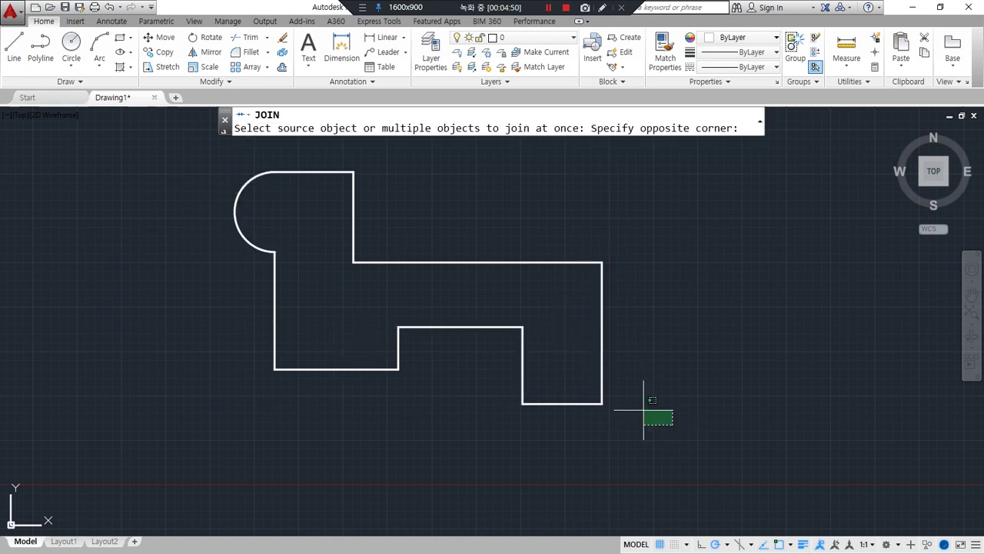
{"action": "left_click", "coordinate": [183, 152]}
{"action": "key", "text": "Return"}
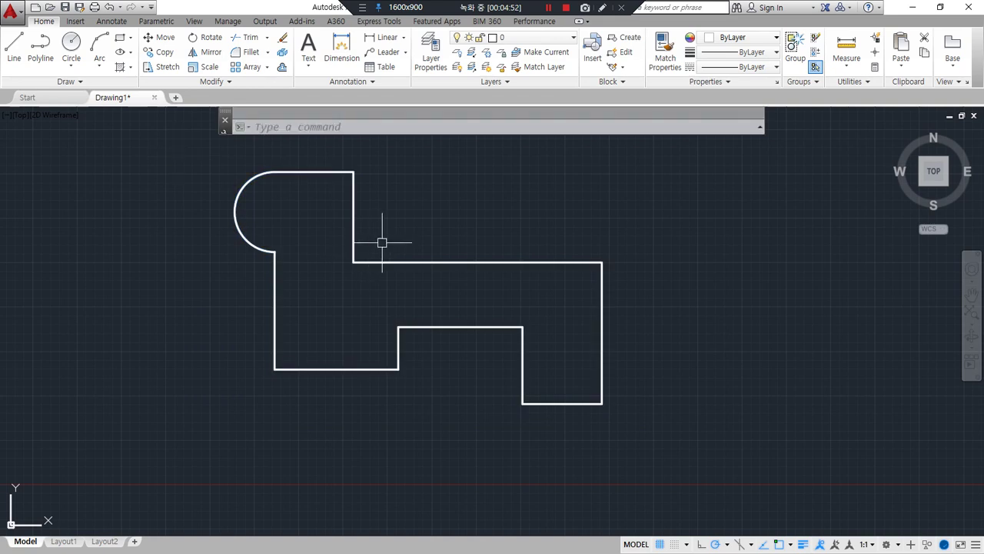
{"action": "left_click", "coordinate": [354, 220]}
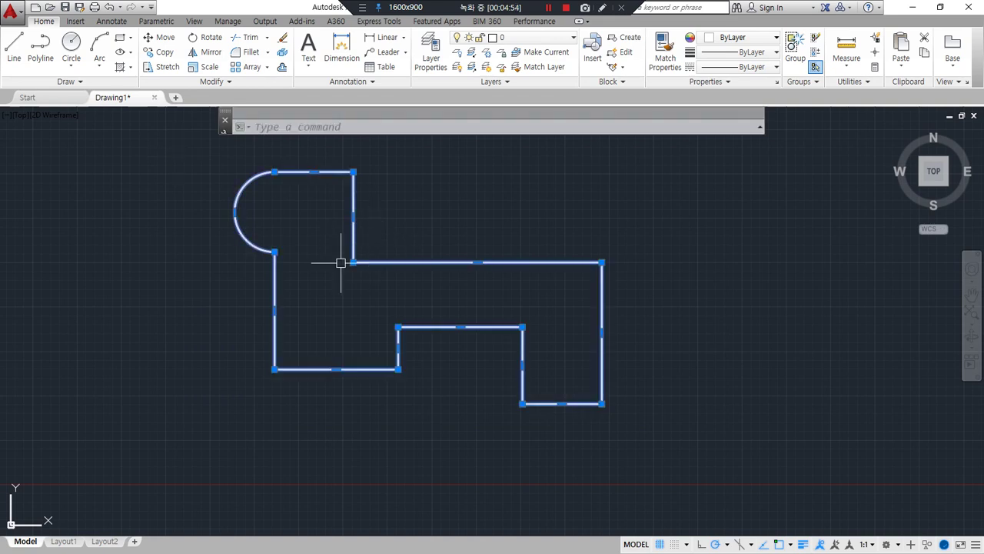
{"action": "key", "text": "Escape"}
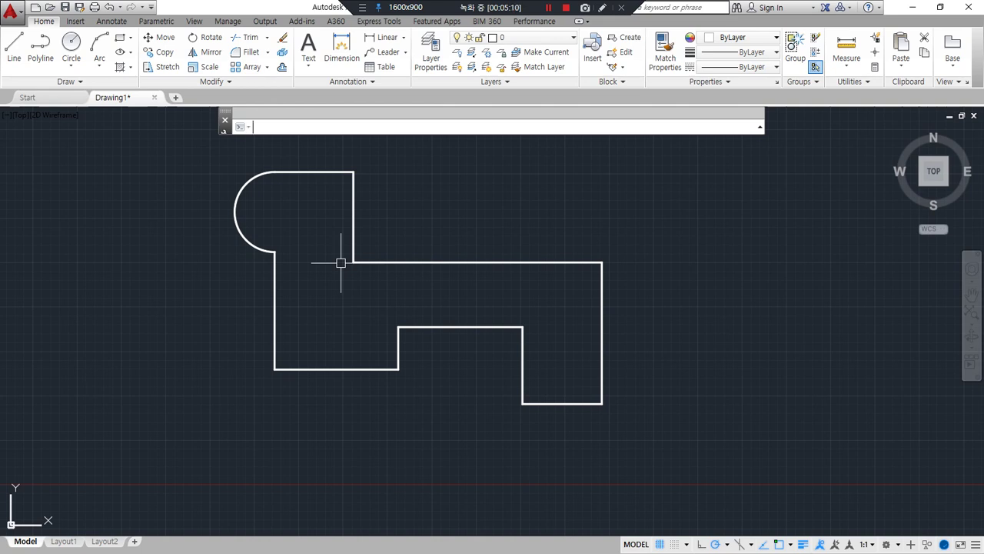
Apply Join once more to the entire stepped outline with its arc.
{"action": "middle_click_drag", "start_coordinate": [422, 269], "coordinate": [379, 297]}
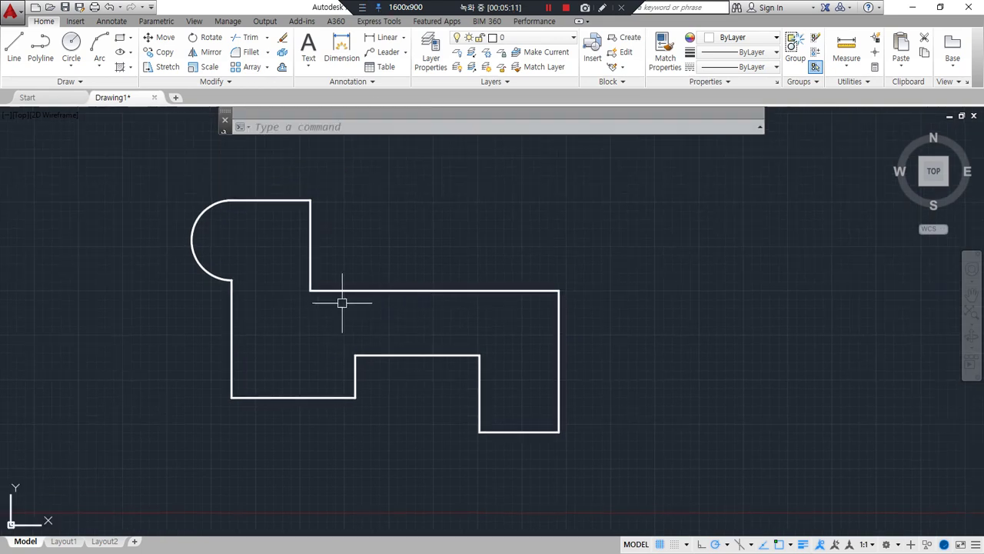
{"action": "middle_click_drag", "start_coordinate": [595, 305], "coordinate": [561, 307]}
{"action": "type", "text": "j"}
{"action": "key", "text": "Return"}
{"action": "left_click", "coordinate": [588, 478]}
{"action": "left_click", "coordinate": [150, 204]}
{"action": "key", "text": "Return"}
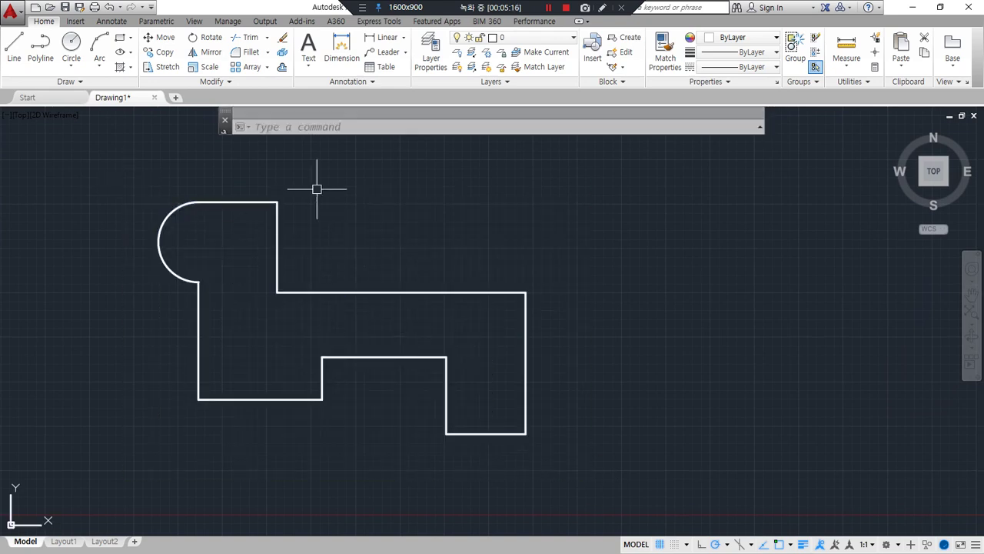
Draw a nearly square rectangle in the empty space to the right of the joined outline.
{"action": "middle_click_drag", "start_coordinate": [719, 307], "coordinate": [623, 308]}
{"action": "type", "text": "rec"}
{"action": "key", "text": "Return"}
{"action": "left_click", "coordinate": [529, 401]}
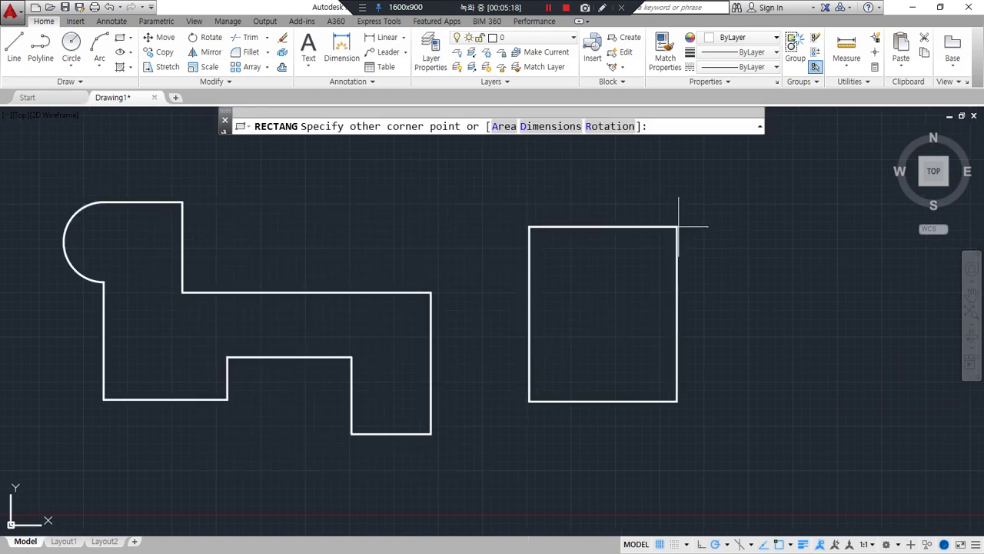
{"action": "left_click", "coordinate": [715, 224]}
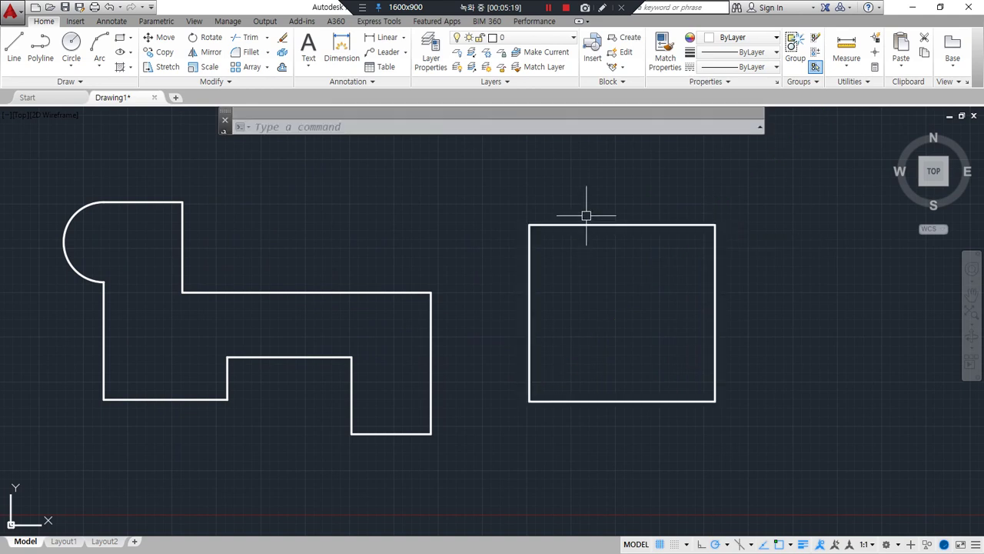
Edit the rectangle as a polyline, open it to remove its closing segment, and close it again.
{"action": "type", "text": "ple"}
{"action": "key", "text": "Return"}
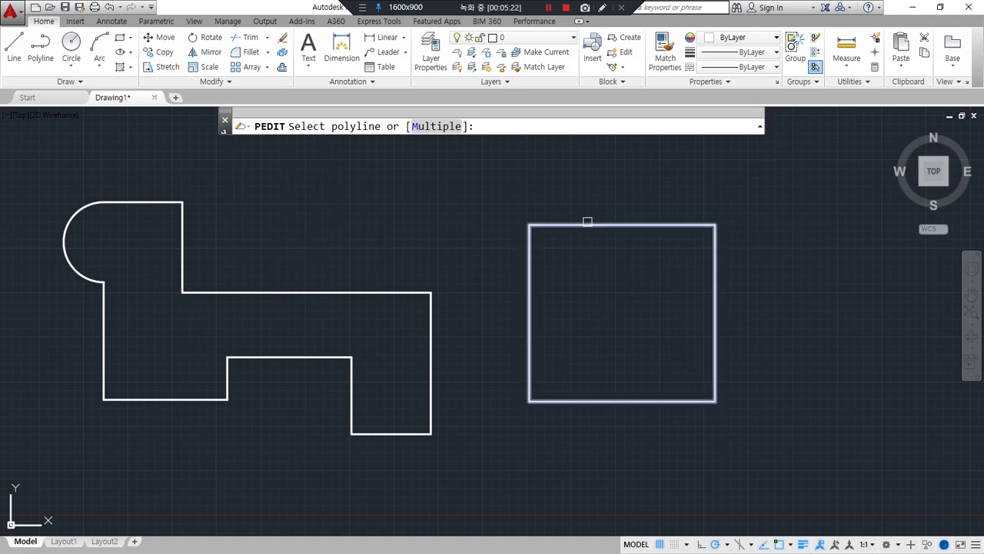
{"action": "left_click", "coordinate": [577, 223]}
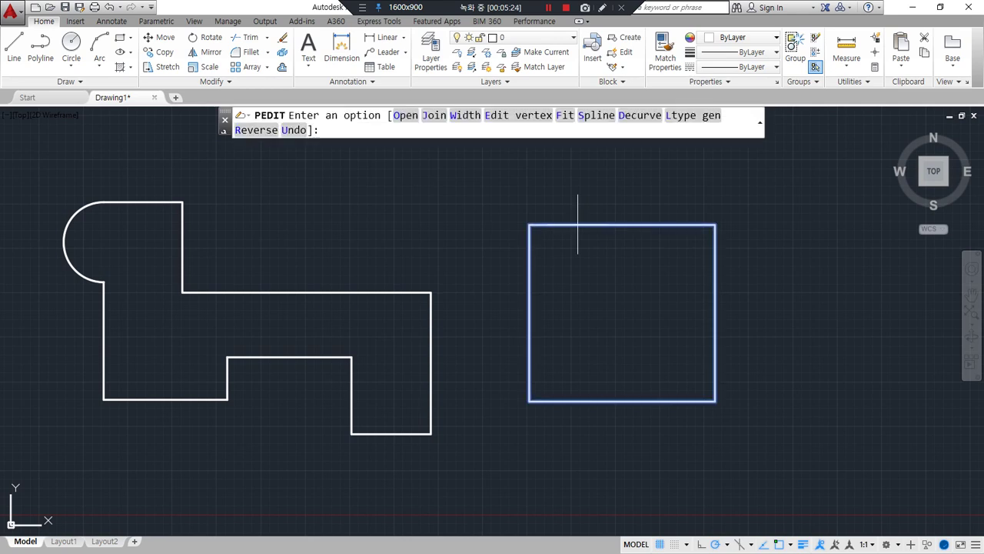
{"action": "left_click_drag", "start_coordinate": [401, 132], "coordinate": [435, 126]}
{"action": "left_click", "coordinate": [405, 116]}
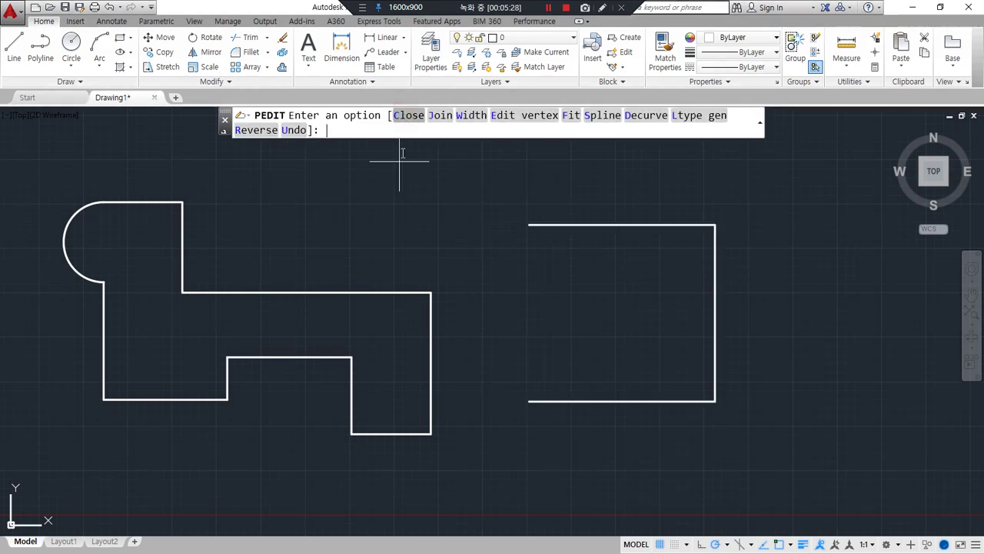
{"action": "mouse_move", "coordinate": [538, 415]}
{"action": "left_mouse_down"}
{"action": "mouse_move", "coordinate": [492, 251]}
{"action": "mouse_move", "coordinate": [593, 351]}
{"action": "mouse_move", "coordinate": [528, 405]}
{"action": "left_mouse_up"}
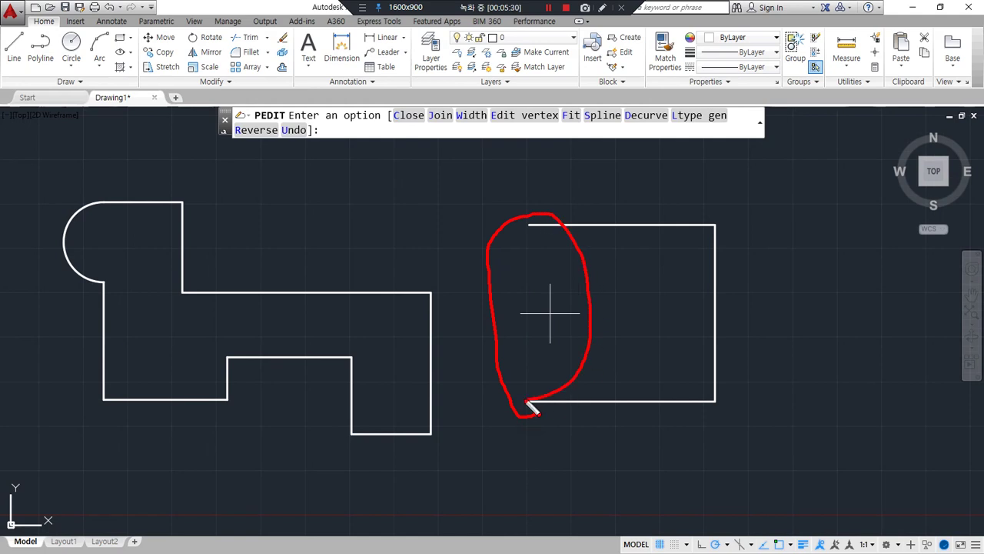
{"action": "left_click", "coordinate": [409, 115]}
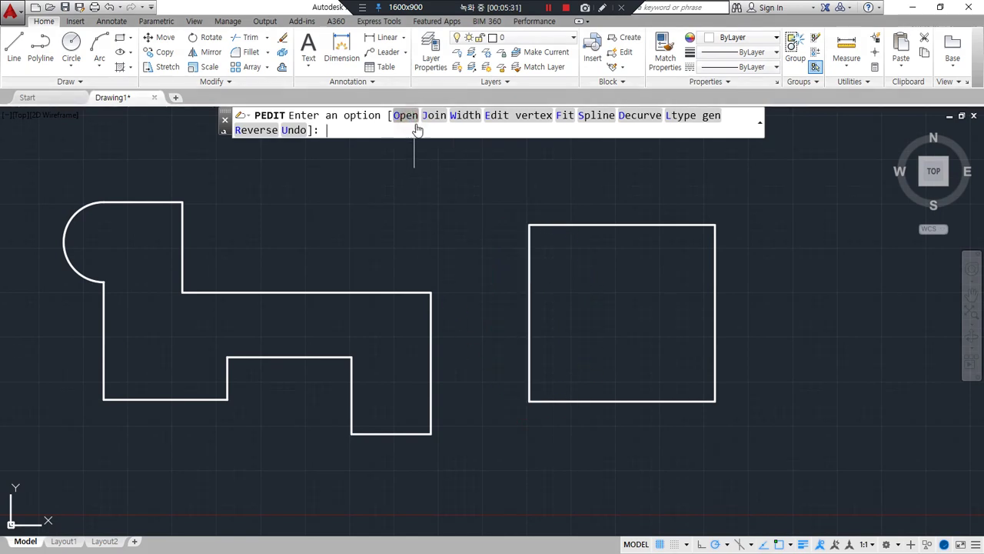
Toggle the rectangle between open and closed several more times, leave it closed, and end the polyline editing.
{"action": "mouse_move", "coordinate": [560, 207]}
{"action": "left_mouse_down"}
{"action": "mouse_move", "coordinate": [554, 436]}
{"action": "mouse_move", "coordinate": [542, 224]}
{"action": "left_mouse_up"}
{"action": "left_click", "coordinate": [411, 123]}
{"action": "left_click", "coordinate": [408, 117]}
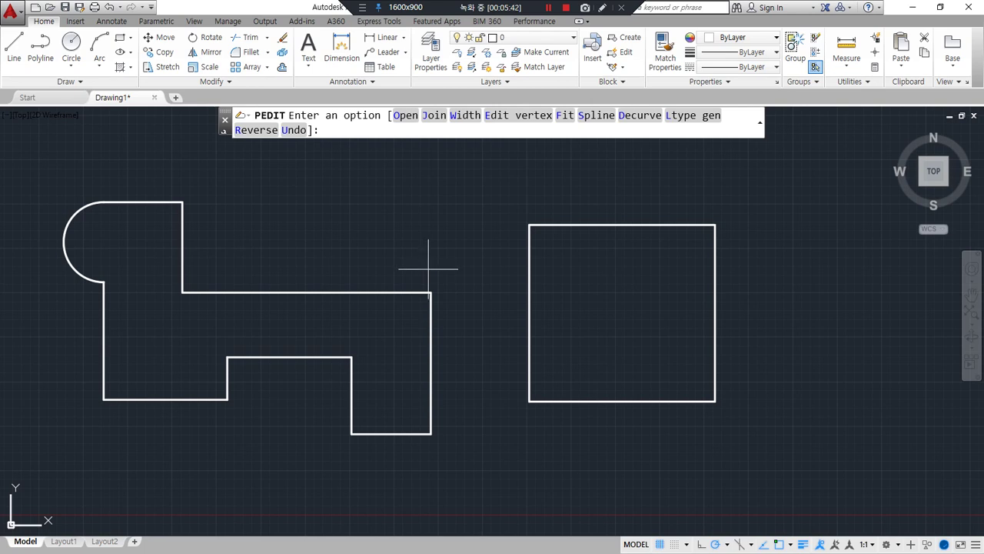
{"action": "left_click", "coordinate": [405, 117]}
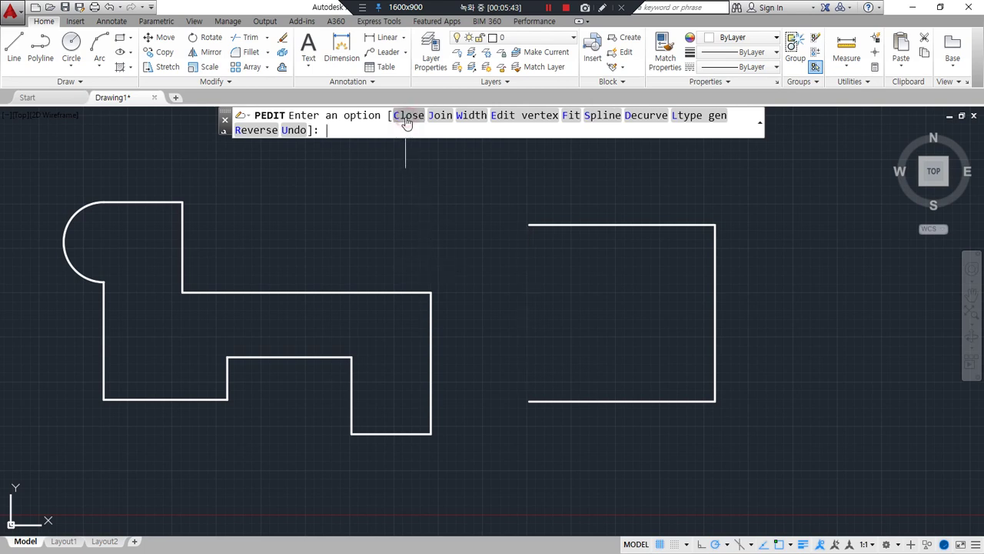
{"action": "left_click", "coordinate": [406, 117]}
{"action": "left_click", "coordinate": [406, 117]}
{"action": "left_click", "coordinate": [406, 119]}
{"action": "left_click", "coordinate": [408, 117]}
{"action": "left_click", "coordinate": [406, 117]}
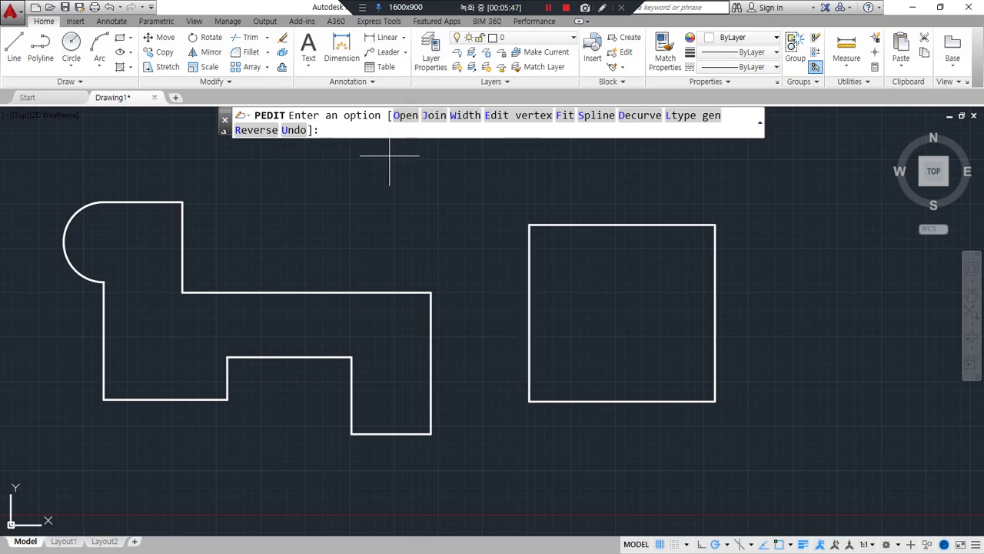
{"action": "key", "text": "Escape"}
Edit the rectangle's polyline again and set the width of all its segments to 10.
{"action": "left_click", "coordinate": [457, 243]}
{"action": "left_click", "coordinate": [417, 216]}
{"action": "type", "text": "pe"}
{"action": "key", "text": "Return"}
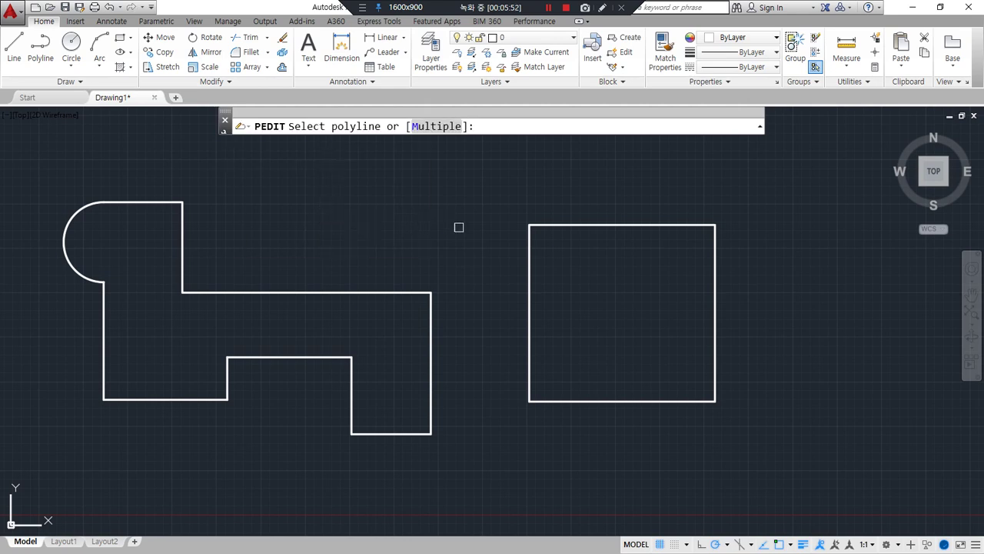
{"action": "left_click", "coordinate": [603, 224]}
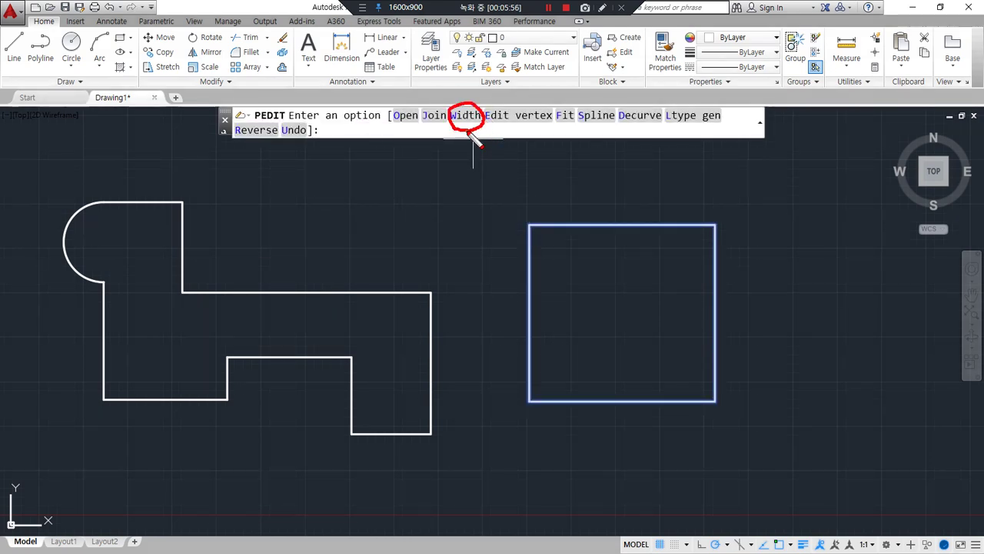
{"action": "left_click", "coordinate": [466, 116]}
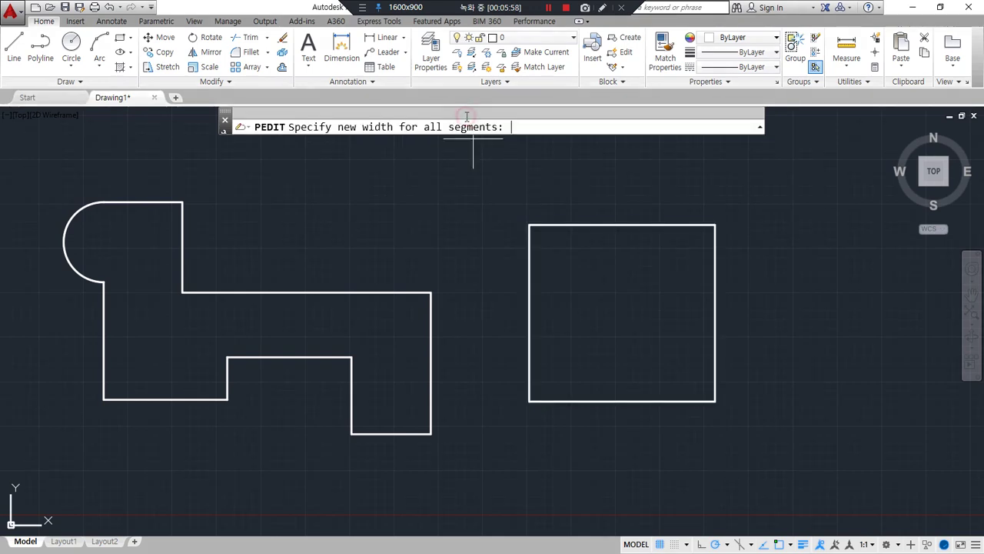
{"action": "type", "text": "10"}
{"action": "key", "text": "Return"}
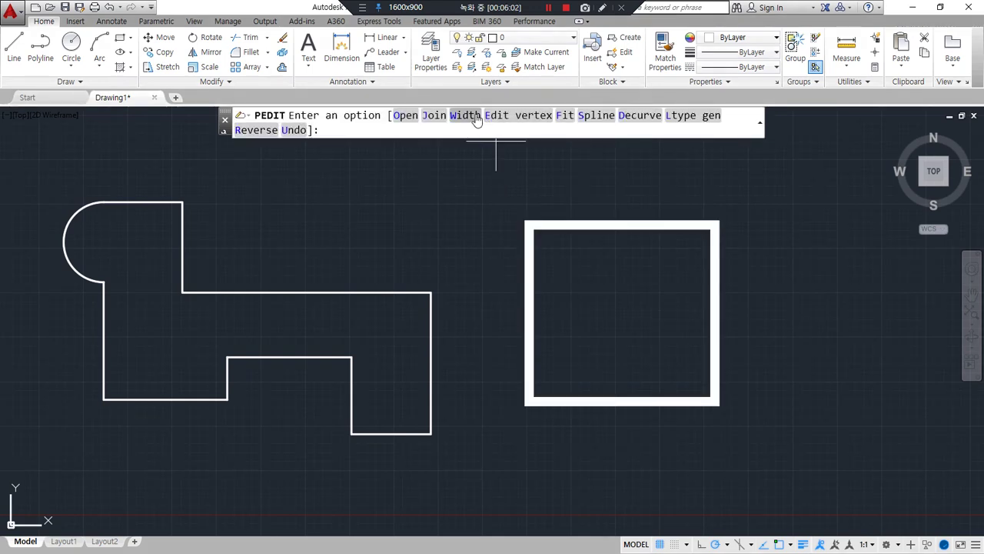
Set the width of all the rectangle's segments back to 0.
{"action": "left_click", "coordinate": [468, 115]}
{"action": "type", "text": "0"}
{"action": "key", "text": "Return"}
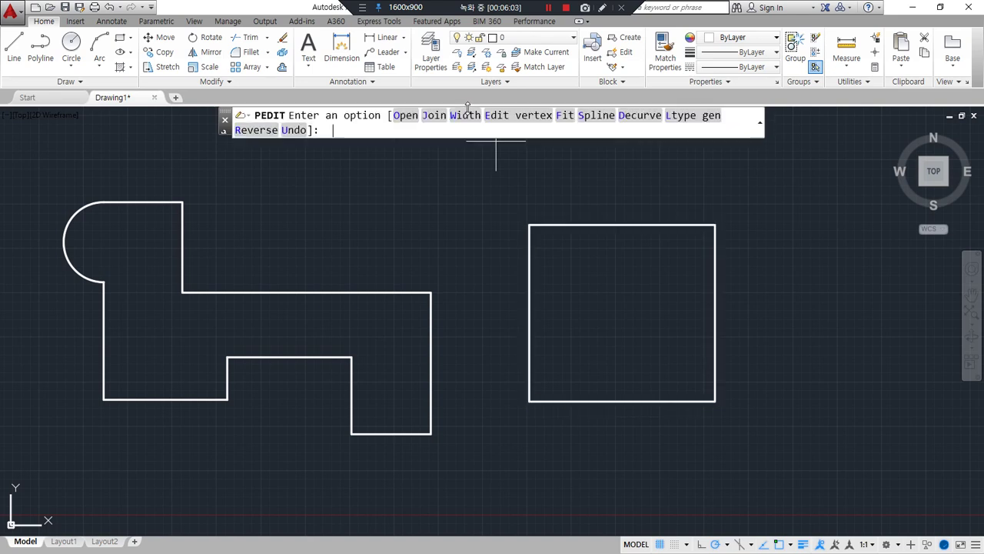
Set the rectangle's segment width to 10 once more, return it to 0, and end the polyline editing.
{"action": "left_click", "coordinate": [465, 115]}
{"action": "type", "text": "10"}
{"action": "key", "text": "Return"}
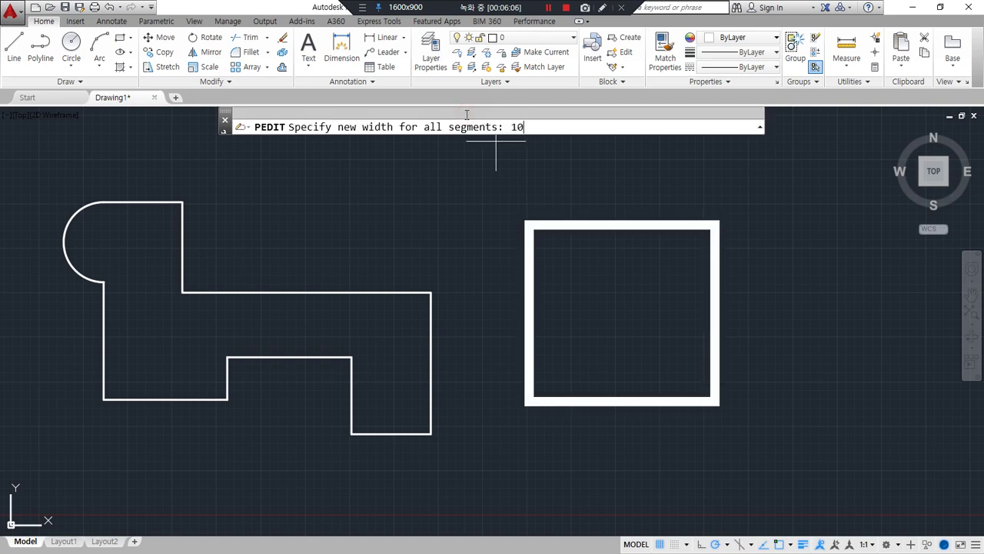
{"action": "left_click", "coordinate": [467, 115]}
{"action": "type", "text": "0"}
{"action": "key", "text": "Return"}
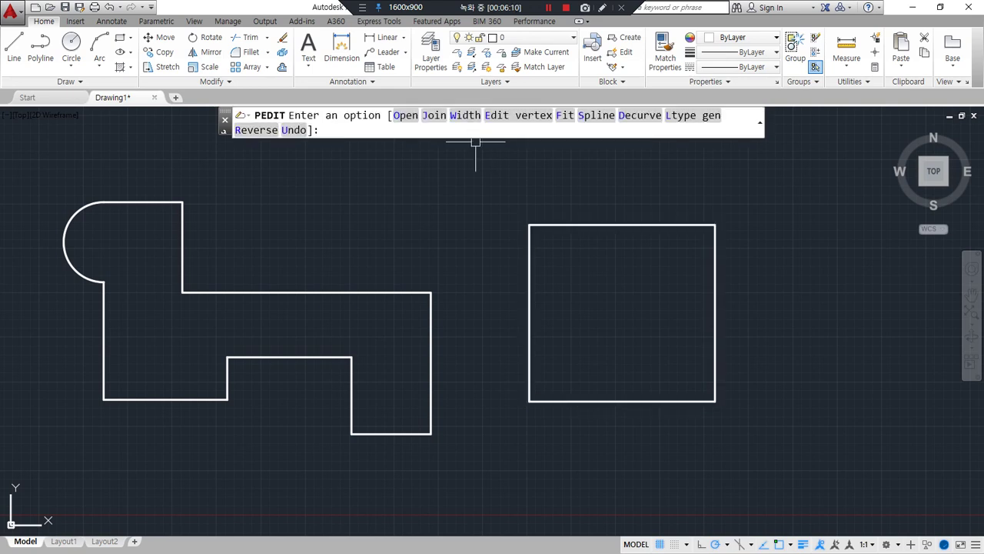
{"action": "key", "text": "Escape"}
Edit the rectangle's polyline with the Fit option to curve it, and restore its straight sides with Decurve.
{"action": "type", "text": "p"}
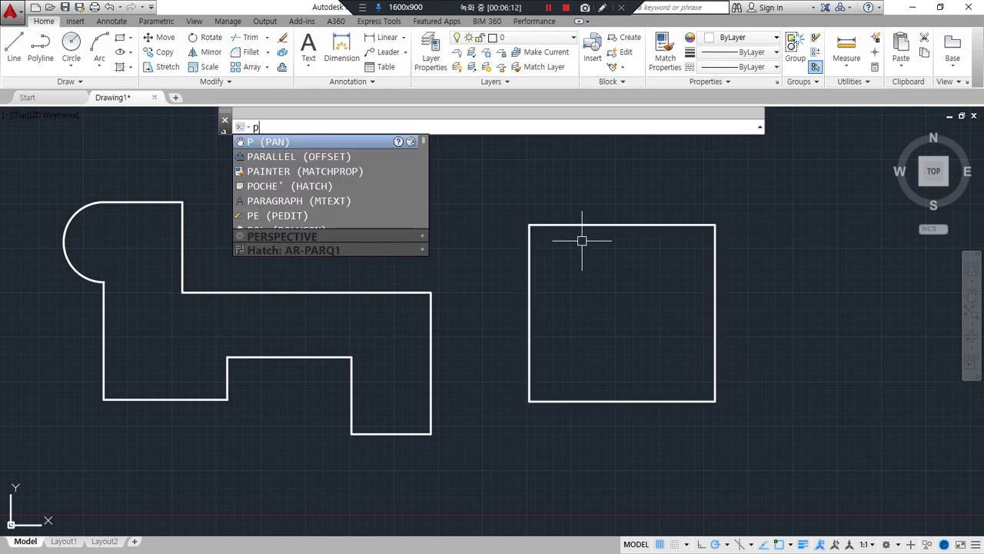
{"action": "key", "text": "Return"}
{"action": "left_click", "coordinate": [574, 224]}
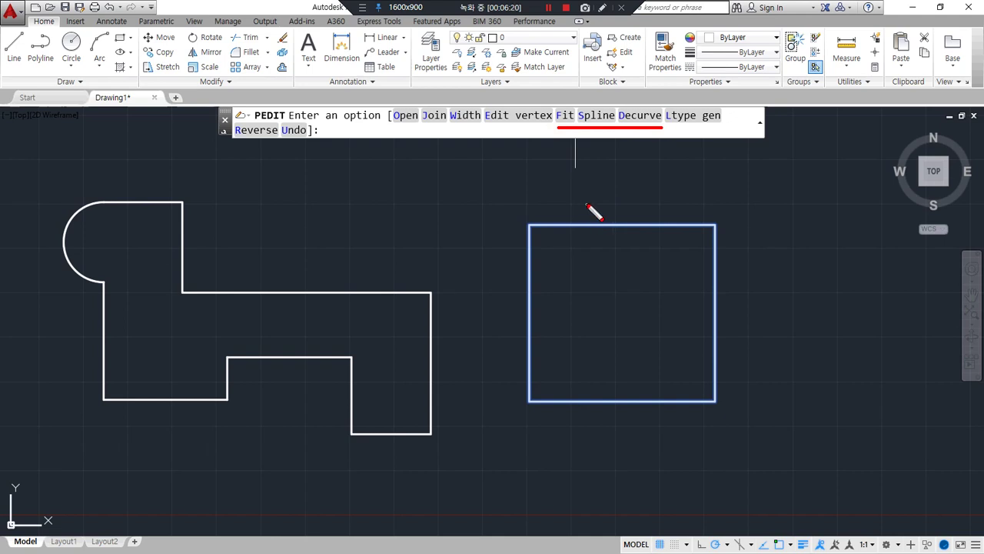
{"action": "key", "text": "Escape"}
{"action": "left_click", "coordinate": [564, 116]}
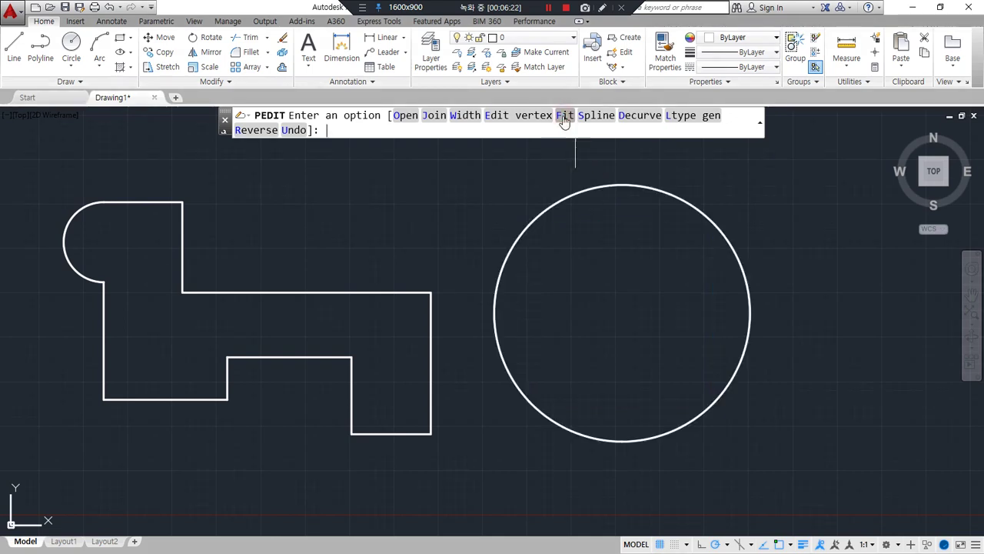
{"action": "left_click", "coordinate": [635, 115]}
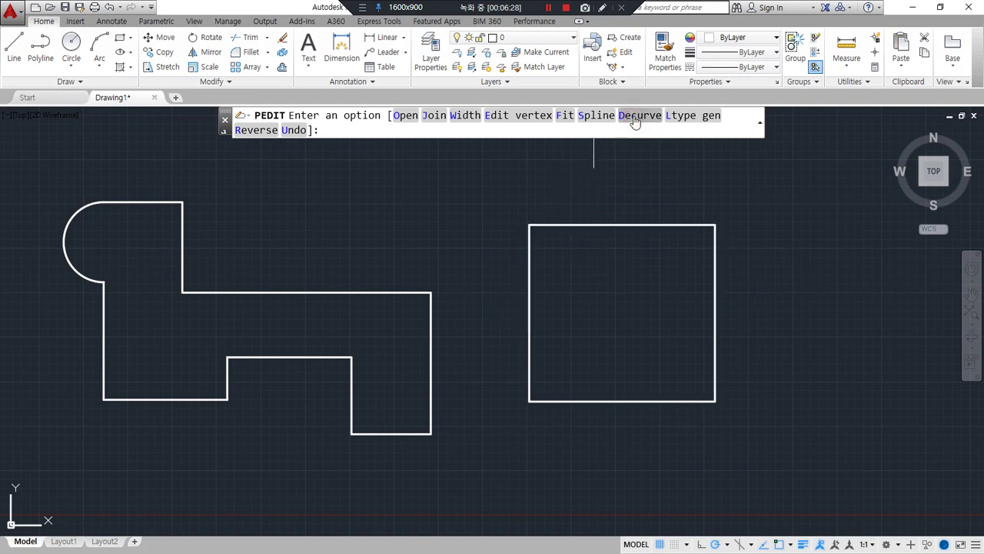
Curve the rectangle's polyline with the Spline option, restore its straight sides with Decurve, and end the polyline editing.
{"action": "left_click", "coordinate": [597, 116]}
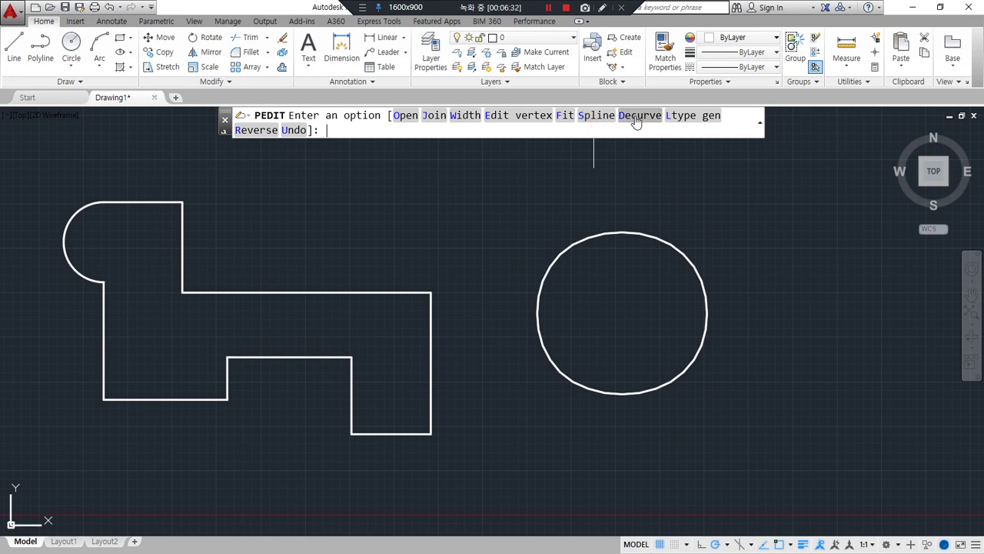
{"action": "left_click", "coordinate": [635, 117]}
{"action": "key", "text": "Return"}
Start a chain of lines in the empty area beside the rectangle with 30-unit segments going up, right and down.
{"action": "scroll", "coordinate": [725, 296], "scroll_direction": "down", "scroll_amount": 2}
{"action": "mouse_move", "coordinate": [725, 296]}
{"action": "middle_mouse_down"}
{"action": "mouse_move", "coordinate": [329, 253]}
{"action": "mouse_move", "coordinate": [345, 264]}
{"action": "mouse_move", "coordinate": [331, 290]}
{"action": "middle_mouse_up"}
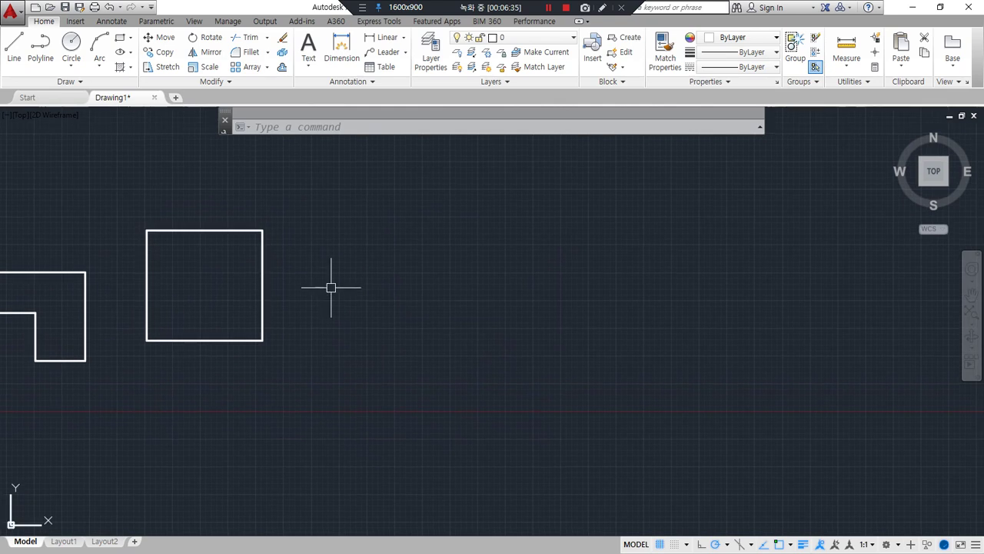
{"action": "type", "text": "l"}
{"action": "key", "text": "Return"}
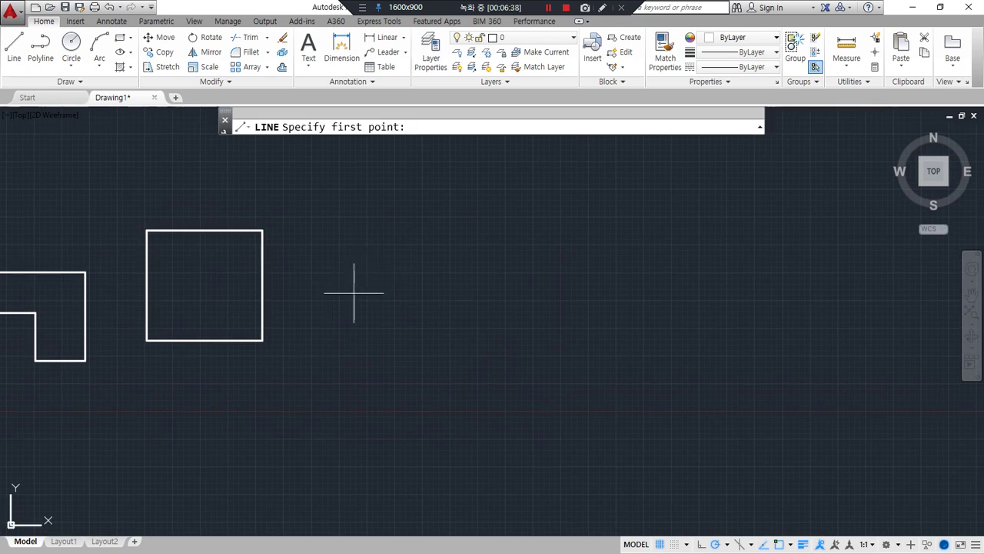
{"action": "left_click", "coordinate": [354, 292]}
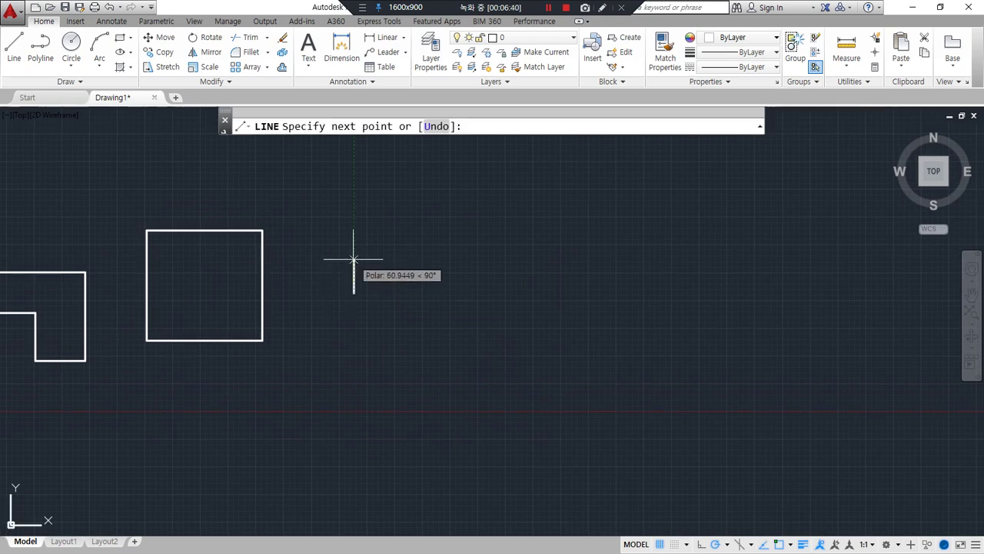
{"action": "type", "text": "3"}
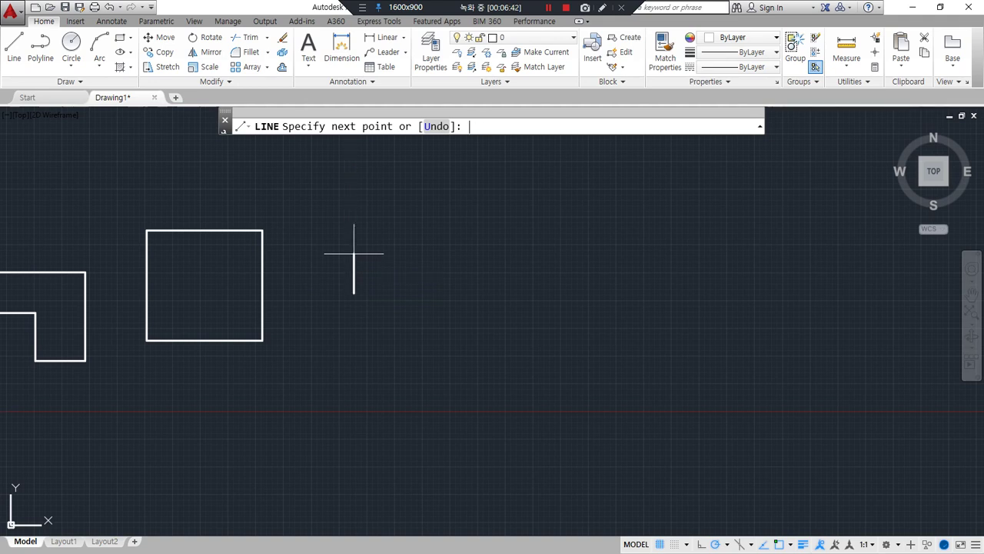
{"action": "scroll", "coordinate": [372, 278], "scroll_direction": "up", "scroll_amount": 6}
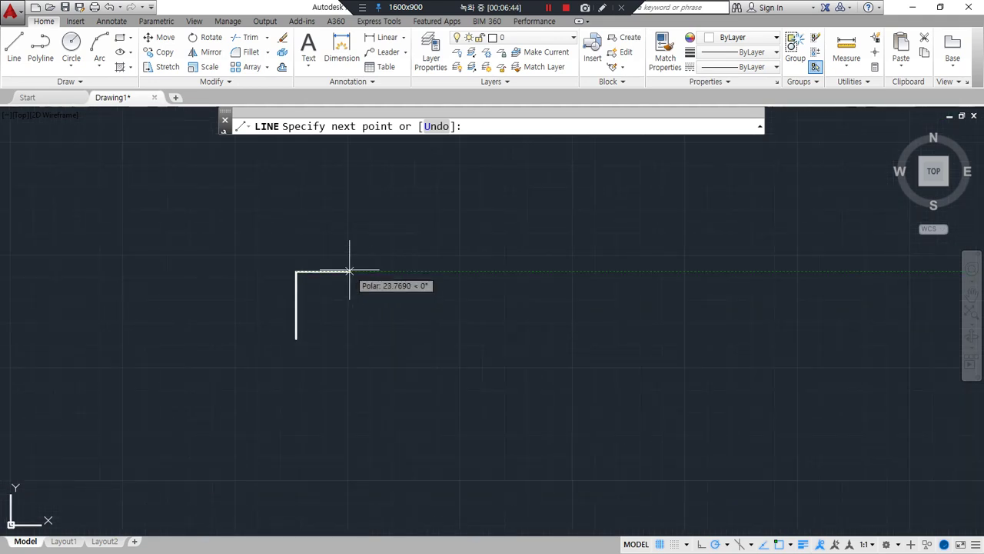
{"action": "type", "text": "30"}
{"action": "key", "text": "Return"}
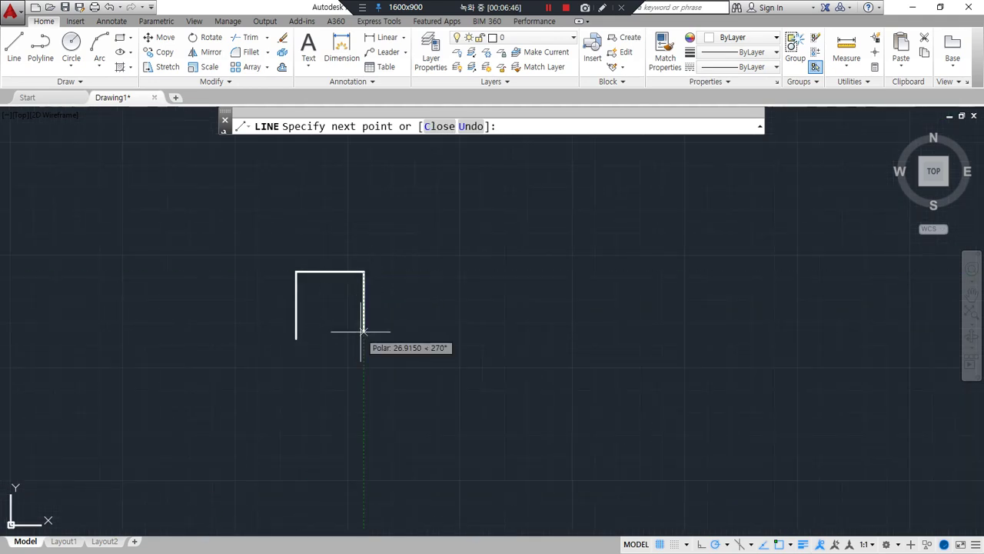
{"action": "type", "text": "30"}
{"action": "key", "text": "Return"}
Continue the chain of lines with 30-unit segments going right, up, right and down.
{"action": "type", "text": "3"}
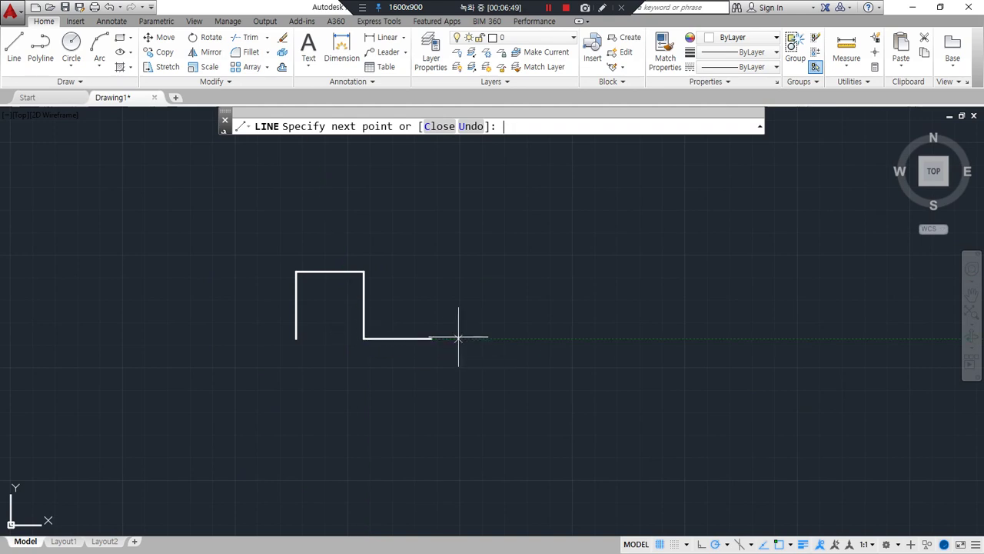
{"action": "type", "text": "3"}
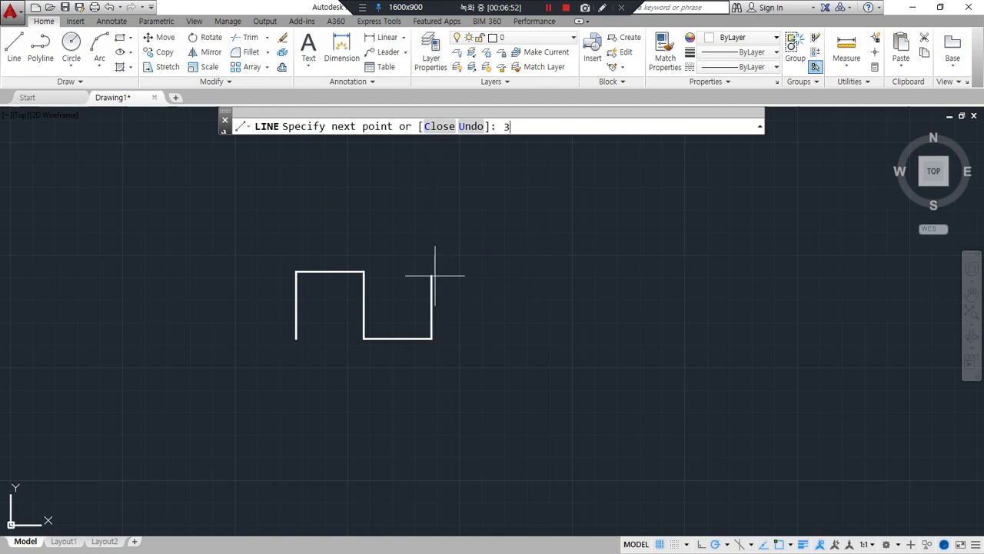
{"action": "type", "text": "3"}
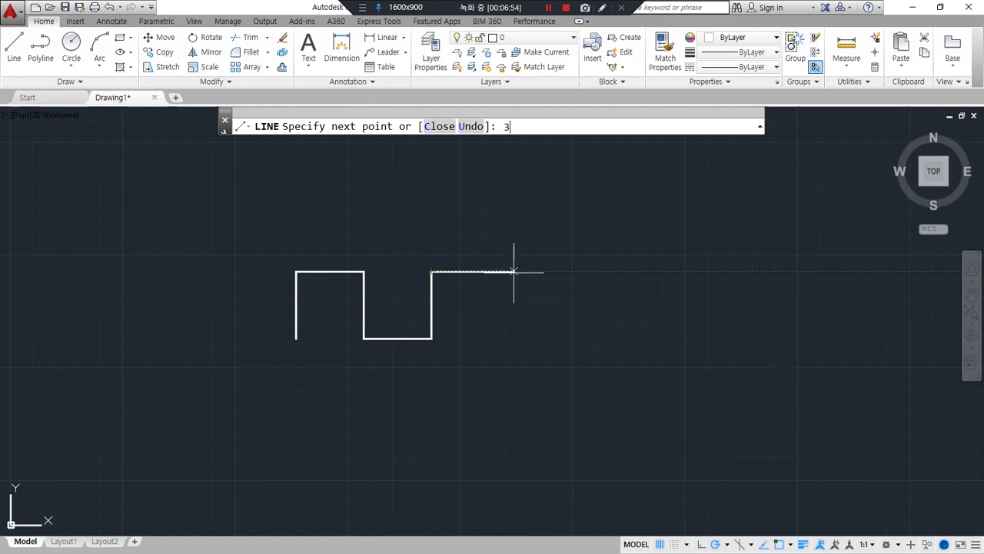
{"action": "type", "text": "3"}
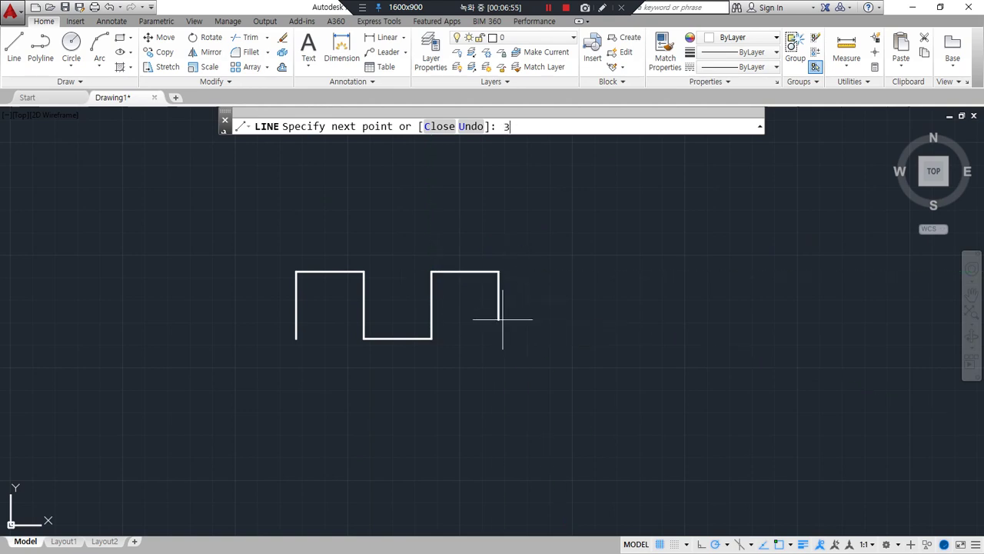
Complete the square-wave profile with four more 30-unit segments going right, up, right and down, and end the line.
{"action": "type", "text": "3"}
{"action": "key", "text": "Return"}
{"action": "type", "text": "3"}
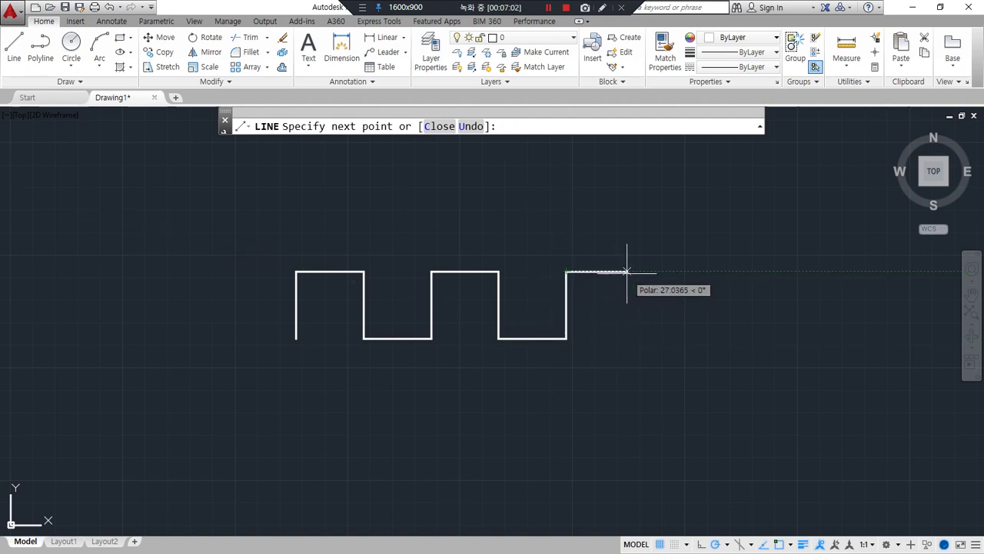
{"action": "type", "text": "30"}
{"action": "key", "text": "Return"}
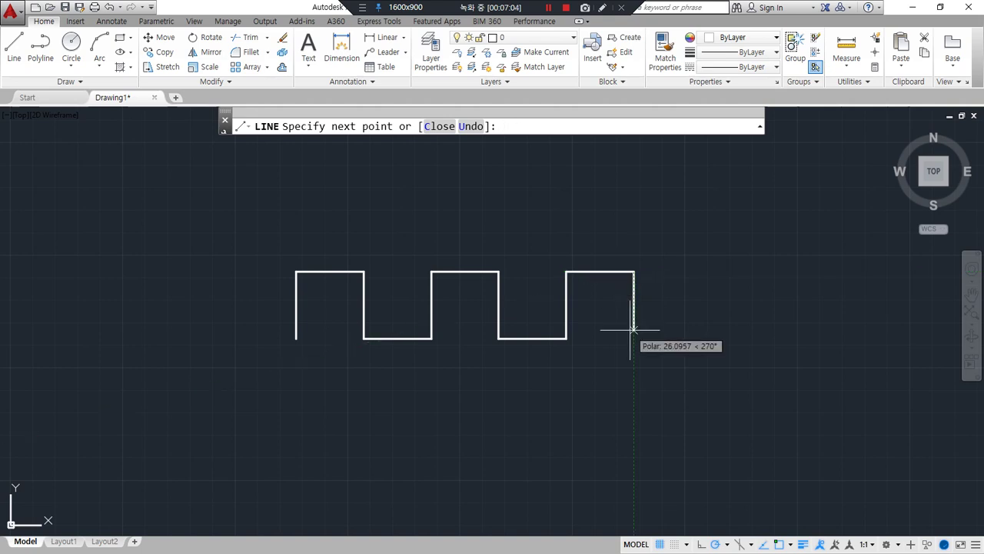
{"action": "type", "text": "3"}
{"action": "key", "text": "Return"}
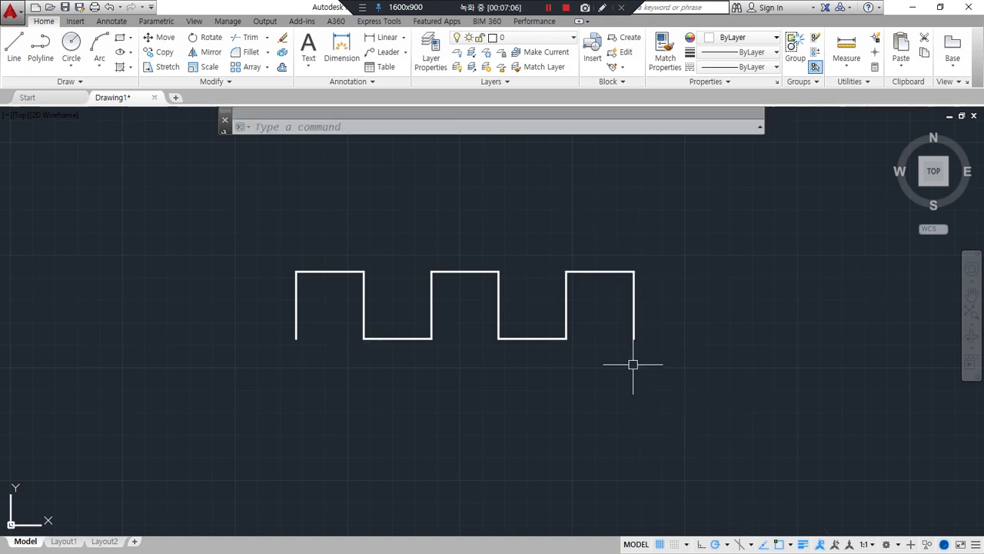
Join all the lines of the square-wave profile into one polyline.
{"action": "type", "text": "j"}
{"action": "key", "text": "Return"}
{"action": "left_click", "coordinate": [687, 372]}
{"action": "left_click", "coordinate": [272, 217]}
{"action": "key", "text": "Return"}
Copy the square-wave polyline twice straight down, making three evenly stacked rows.
{"action": "middle_click_drag", "start_coordinate": [243, 300], "coordinate": [211, 225]}
{"action": "type", "text": "cp"}
{"action": "key", "text": "Return"}
{"action": "left_click", "coordinate": [262, 253]}
{"action": "key", "text": "Return"}
{"action": "left_click", "coordinate": [264, 263]}
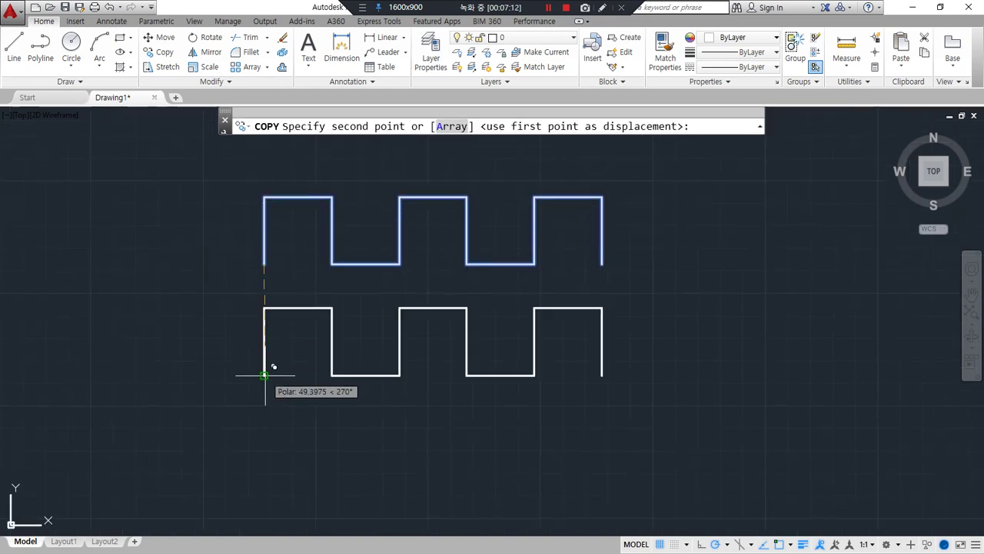
{"action": "left_click", "coordinate": [263, 376]}
{"action": "left_click", "coordinate": [264, 467]}
{"action": "key", "text": "Escape"}
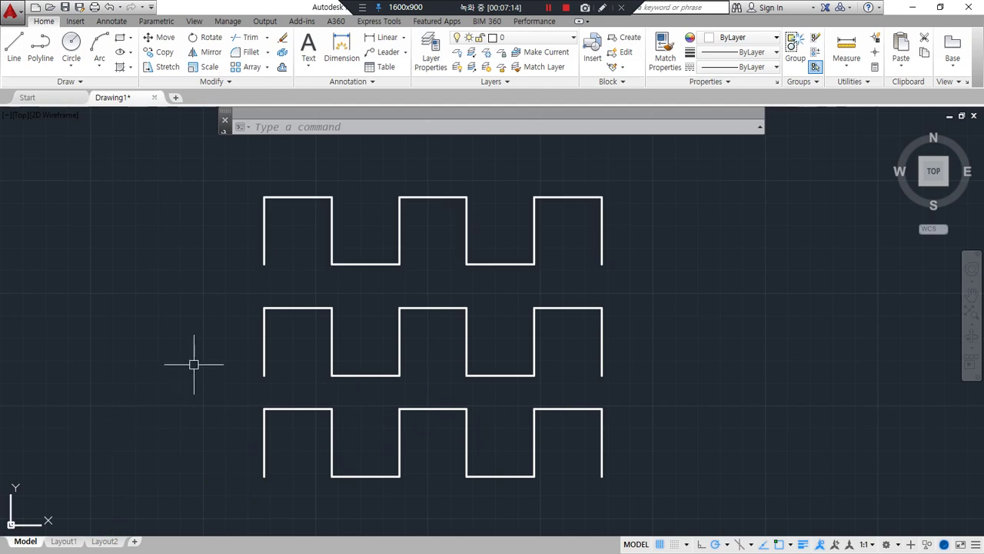
Edit the middle square-wave polyline with PEDIT and curve it using the Fit option.
{"action": "type", "text": "pe"}
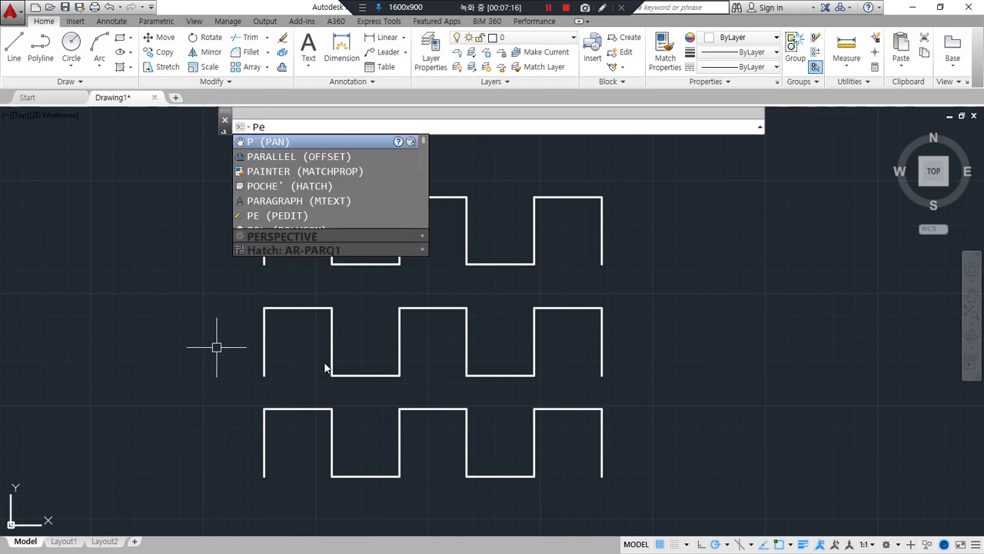
{"action": "key", "text": "Return"}
{"action": "left_click", "coordinate": [300, 310]}
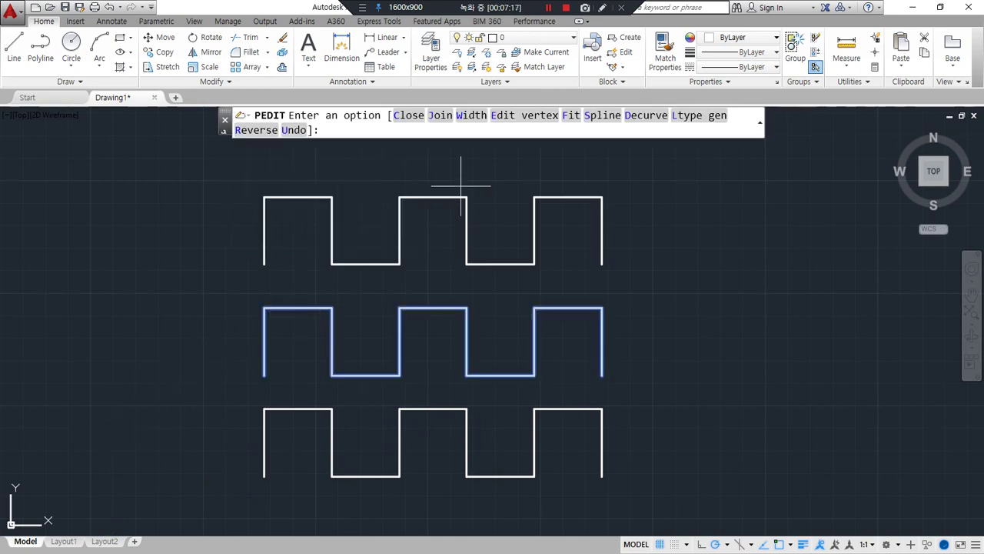
{"action": "left_click", "coordinate": [569, 115]}
{"action": "key", "text": "Return"}
Edit the lowest square-wave polyline with PEDIT and curve it using the Spline option.
{"action": "key", "text": "Return"}
{"action": "left_click", "coordinate": [309, 408]}
{"action": "left_click", "coordinate": [603, 115]}
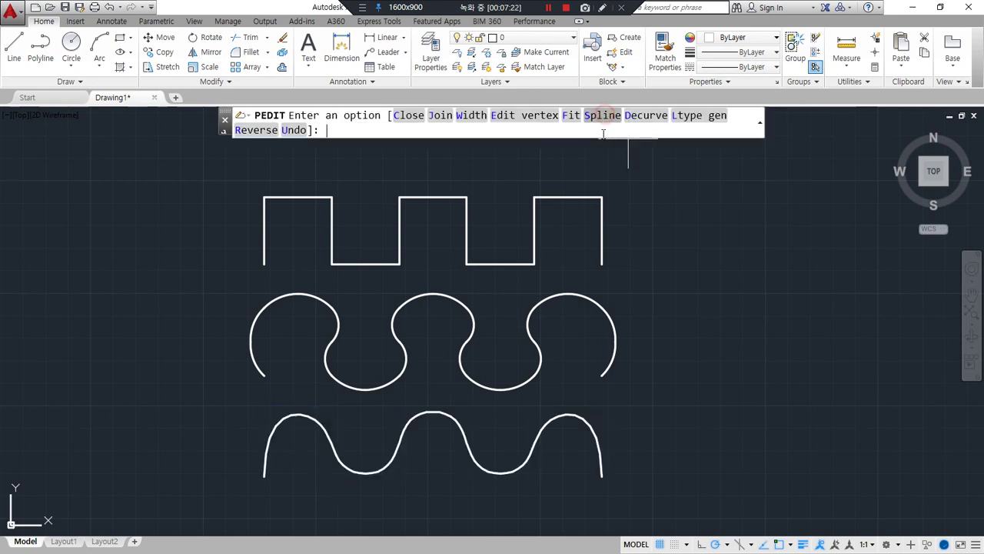
{"action": "key", "text": "Return"}
Copy the straight square-wave polyline from its lower-left endpoint onto the start points of the fitted and splined curves.
{"action": "type", "text": "co"}
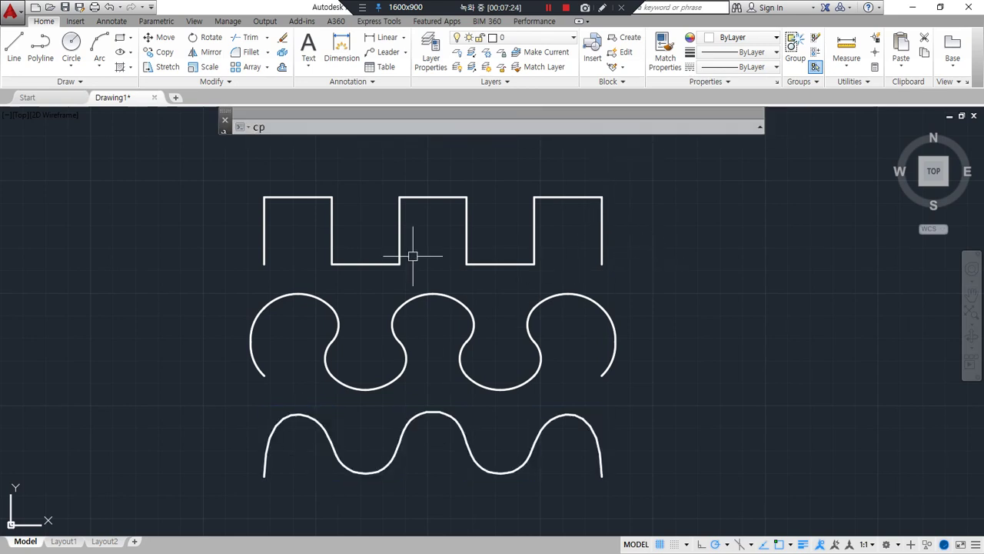
{"action": "key", "text": "Return"}
{"action": "left_click", "coordinate": [264, 258]}
{"action": "key", "text": "Return"}
{"action": "left_click", "coordinate": [266, 263]}
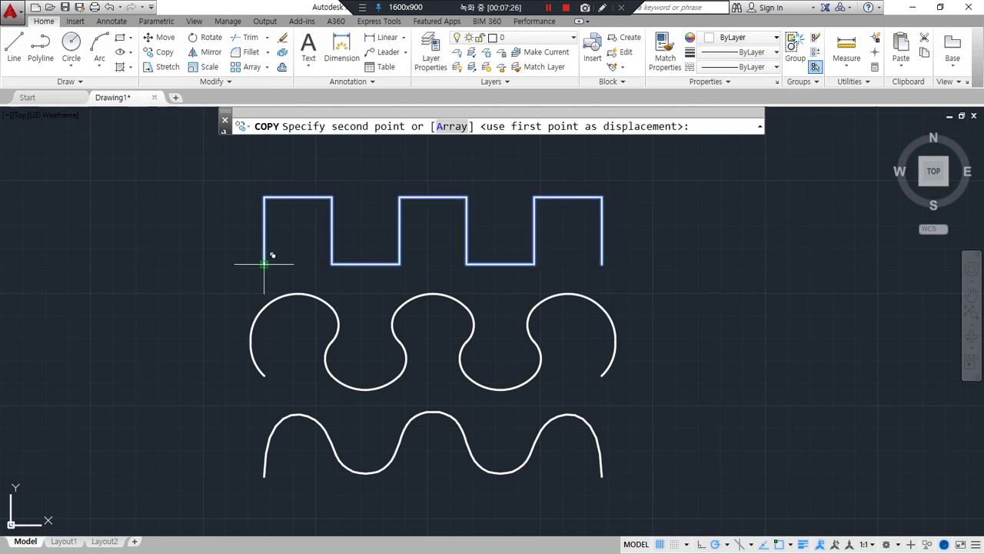
{"action": "left_click", "coordinate": [264, 375]}
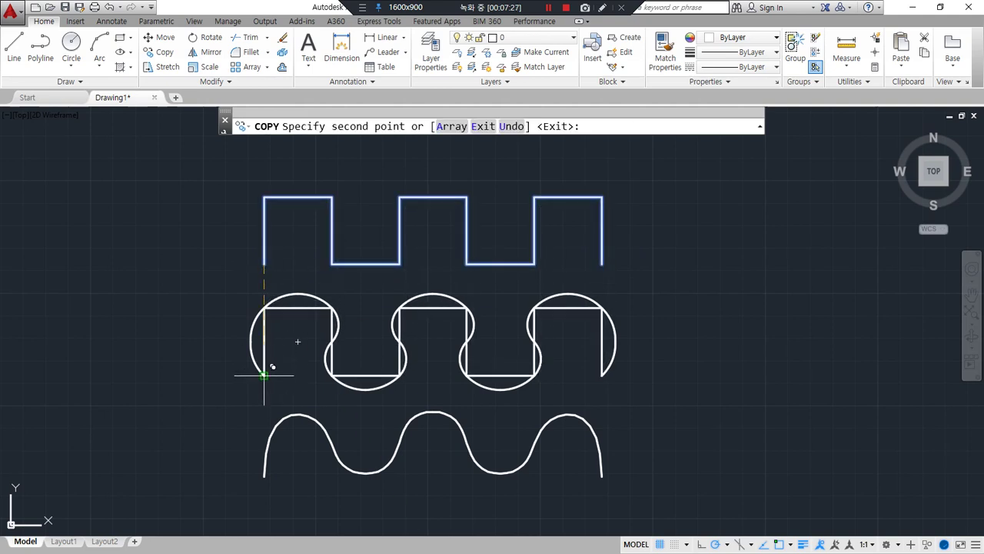
{"action": "left_click", "coordinate": [263, 477]}
{"action": "key", "text": "Return"}
{"action": "mouse_move", "coordinate": [256, 379]}
{"action": "left_mouse_down"}
{"action": "mouse_move", "coordinate": [244, 338]}
{"action": "mouse_move", "coordinate": [286, 292]}
{"action": "mouse_move", "coordinate": [322, 296]}
{"action": "mouse_move", "coordinate": [332, 382]}
{"action": "mouse_move", "coordinate": [407, 381]}
{"action": "mouse_move", "coordinate": [388, 319]}
{"action": "mouse_move", "coordinate": [480, 322]}
{"action": "mouse_move", "coordinate": [454, 374]}
{"action": "mouse_move", "coordinate": [496, 394]}
{"action": "left_mouse_up"}
{"action": "mouse_move", "coordinate": [537, 351]}
{"action": "left_mouse_down"}
{"action": "mouse_move", "coordinate": [538, 383]}
{"action": "mouse_move", "coordinate": [480, 389]}
{"action": "mouse_move", "coordinate": [464, 340]}
{"action": "left_mouse_up"}
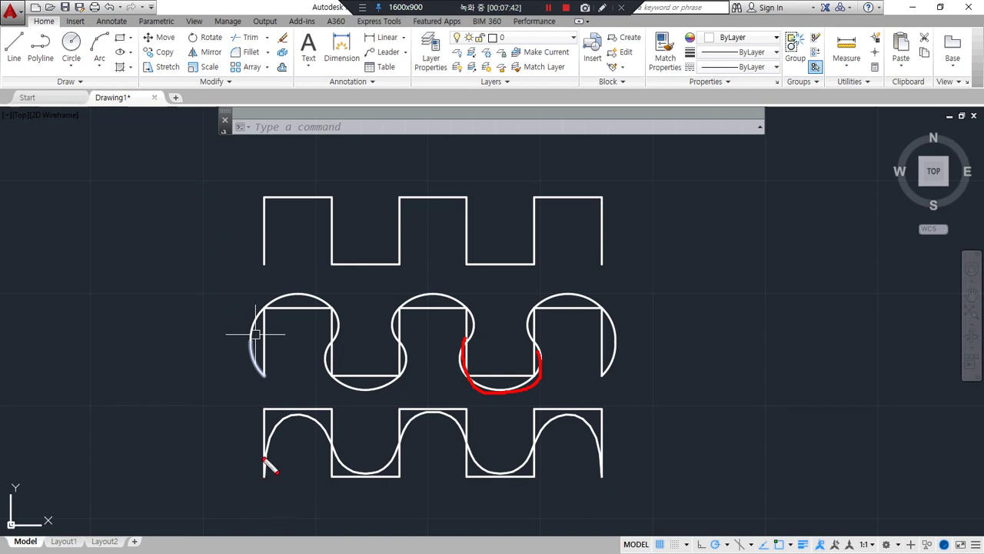
{"action": "mouse_move", "coordinate": [258, 409]}
{"action": "left_mouse_down"}
{"action": "mouse_move", "coordinate": [263, 434]}
{"action": "mouse_move", "coordinate": [266, 421]}
{"action": "mouse_move", "coordinate": [333, 411]}
{"action": "left_mouse_up"}
{"action": "mouse_move", "coordinate": [256, 466]}
{"action": "left_mouse_down"}
{"action": "mouse_move", "coordinate": [274, 463]}
{"action": "mouse_move", "coordinate": [255, 466]}
{"action": "left_mouse_up"}
{"action": "mouse_move", "coordinate": [263, 413]}
{"action": "left_mouse_down"}
{"action": "mouse_move", "coordinate": [323, 407]}
{"action": "mouse_move", "coordinate": [276, 429]}
{"action": "mouse_move", "coordinate": [276, 461]}
{"action": "left_mouse_up"}
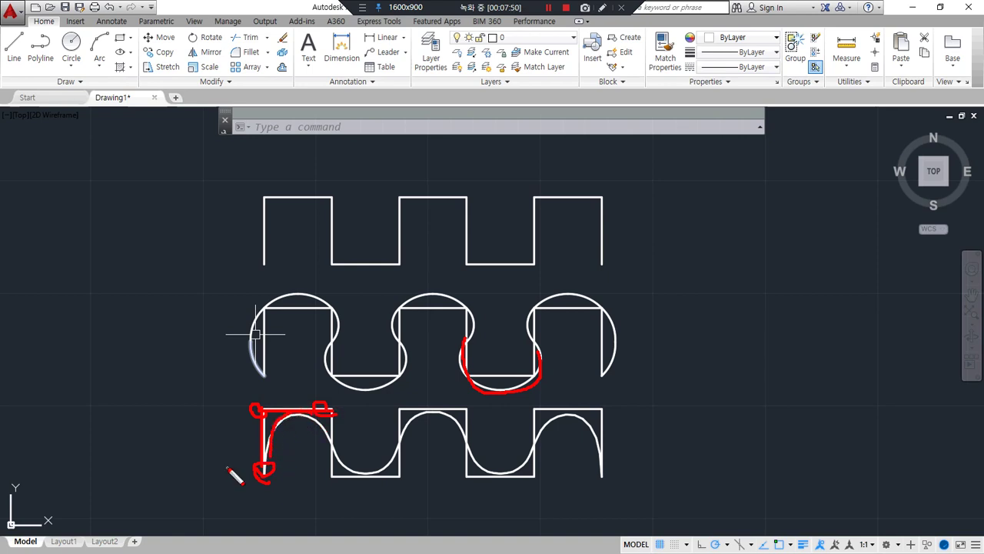
{"action": "key", "text": "Escape"}
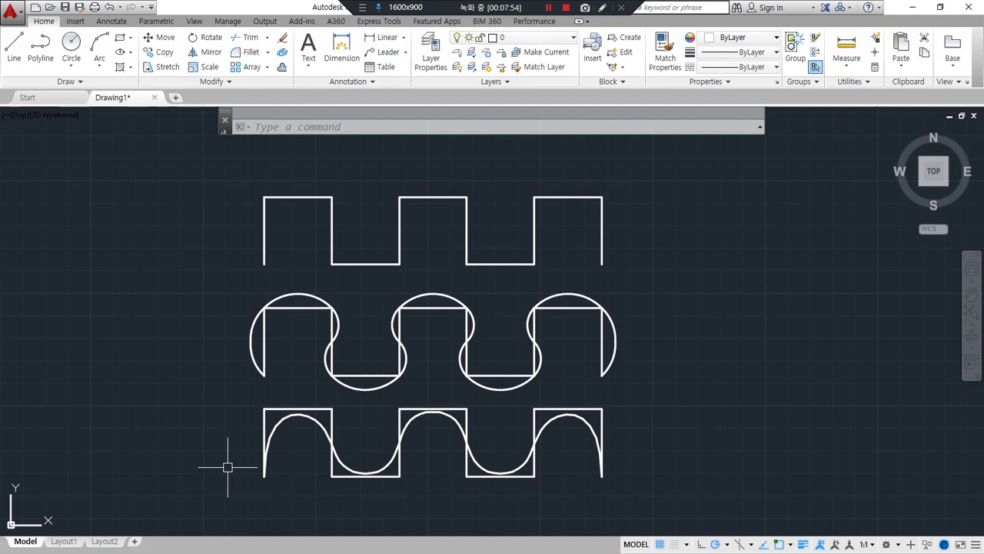
Delete the fitted and splined curves together with the square-wave copies overlaid on them.
{"action": "scroll", "coordinate": [228, 467], "scroll_direction": "down", "scroll_amount": 1}
{"action": "scroll", "coordinate": [510, 188], "scroll_direction": "up", "scroll_amount": 1}
{"action": "middle_click_drag", "start_coordinate": [580, 372], "coordinate": [572, 308]}
{"action": "left_click", "coordinate": [596, 462]}
{"action": "left_click", "coordinate": [68, 321]}
{"action": "key", "text": "Delete"}
Explode the remaining square-wave polyline into separate lines and check that its end segment selects on its own.
{"action": "middle_click_drag", "start_coordinate": [503, 314], "coordinate": [468, 370]}
{"action": "type", "text": "x"}
{"action": "key", "text": "Return"}
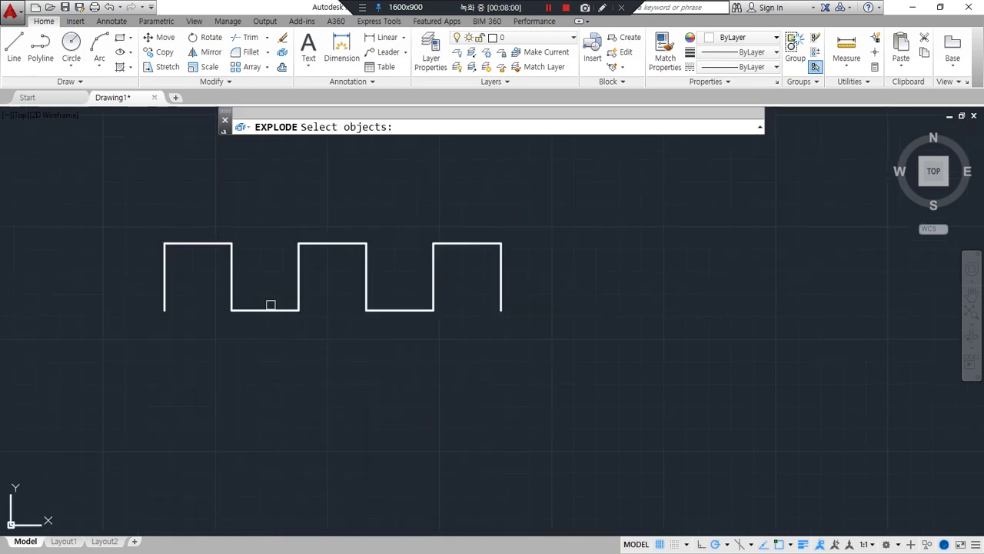
{"action": "left_click", "coordinate": [270, 308]}
{"action": "key", "text": "Return"}
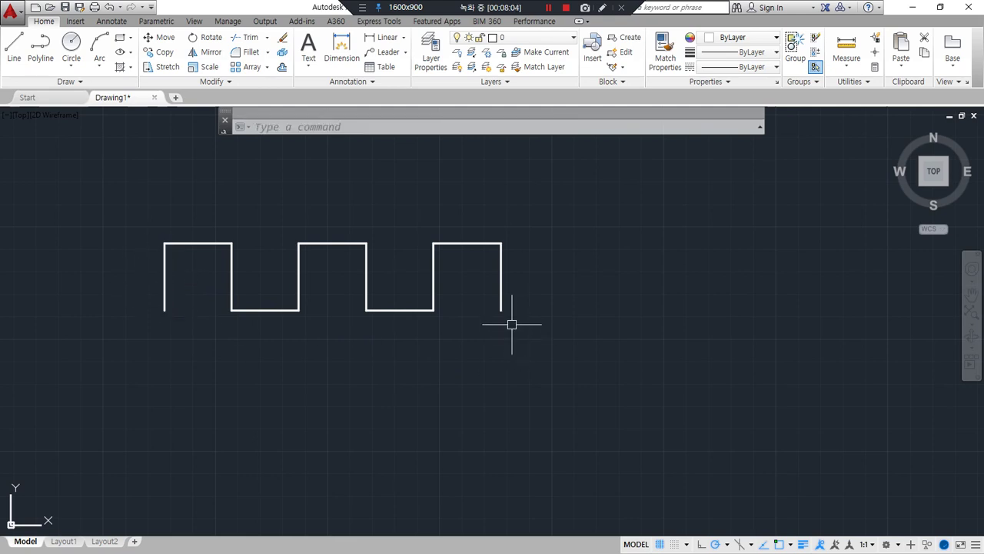
{"action": "left_click", "coordinate": [498, 278]}
{"action": "key", "text": "Escape"}
Draw a horizontal line below the square-wave profile, extending past both of its ends.
{"action": "middle_click_drag", "start_coordinate": [325, 422], "coordinate": [331, 374]}
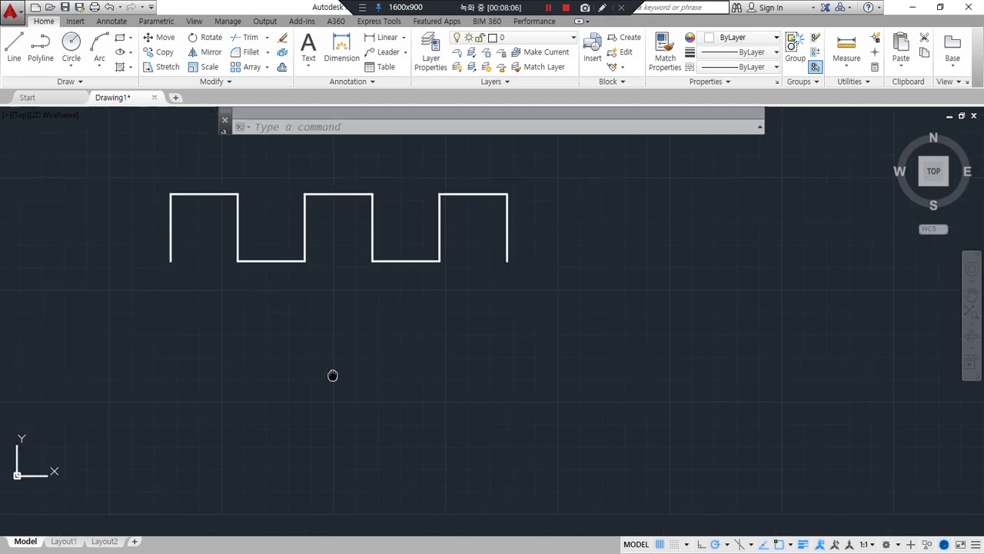
{"action": "type", "text": "l"}
{"action": "key", "text": "Return"}
{"action": "left_click", "coordinate": [113, 360]}
{"action": "left_click", "coordinate": [570, 360]}
{"action": "key", "text": "space"}
Fillet the horizontal base line with the profile's two outer vertical lines to close the outline with sharp corners.
{"action": "type", "text": "f"}
{"action": "key", "text": "space"}
{"action": "left_click", "coordinate": [475, 361]}
{"action": "left_click", "coordinate": [509, 253]}
{"action": "key", "text": "space"}
{"action": "left_click", "coordinate": [224, 359]}
{"action": "left_click", "coordinate": [164, 247]}
{"action": "left_click", "coordinate": [382, 356]}
{"action": "left_click", "coordinate": [334, 404]}
{"action": "left_click", "coordinate": [507, 291]}
{"action": "key", "text": "Escape"}
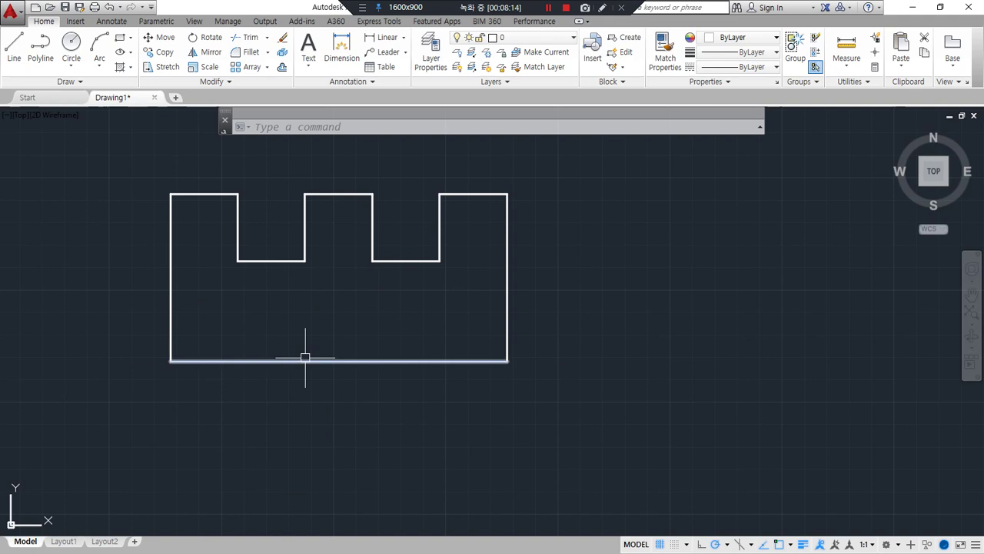
{"action": "middle_click_drag", "start_coordinate": [256, 255], "coordinate": [255, 282]}
{"action": "type", "text": "a"}
{"action": "key", "text": "Return"}
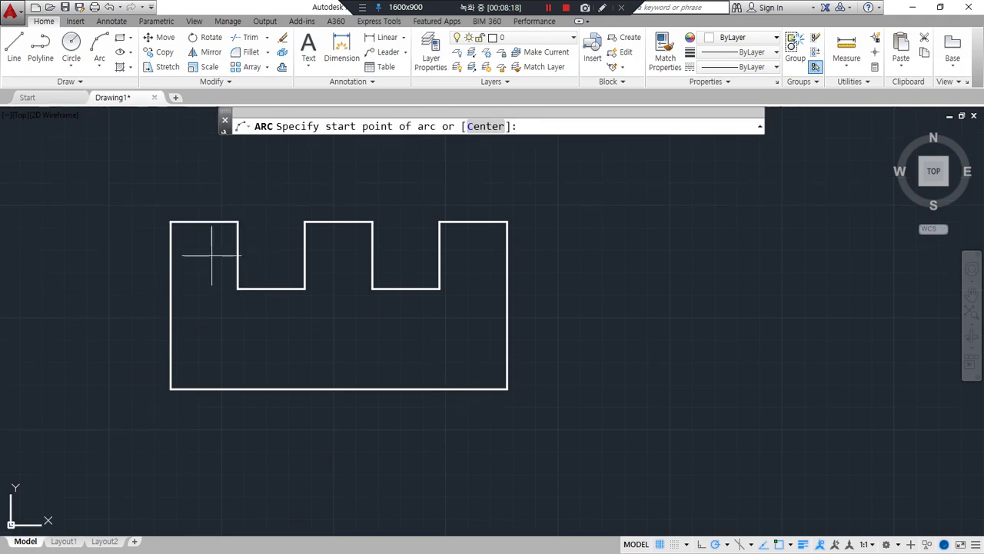
{"action": "key", "text": "Escape"}
Draw three circles centred on the midpoints of the profile's top segments, each with its radius reaching the segment's end.
{"action": "type", "text": "c"}
{"action": "key", "text": "Return"}
{"action": "left_click", "coordinate": [204, 221]}
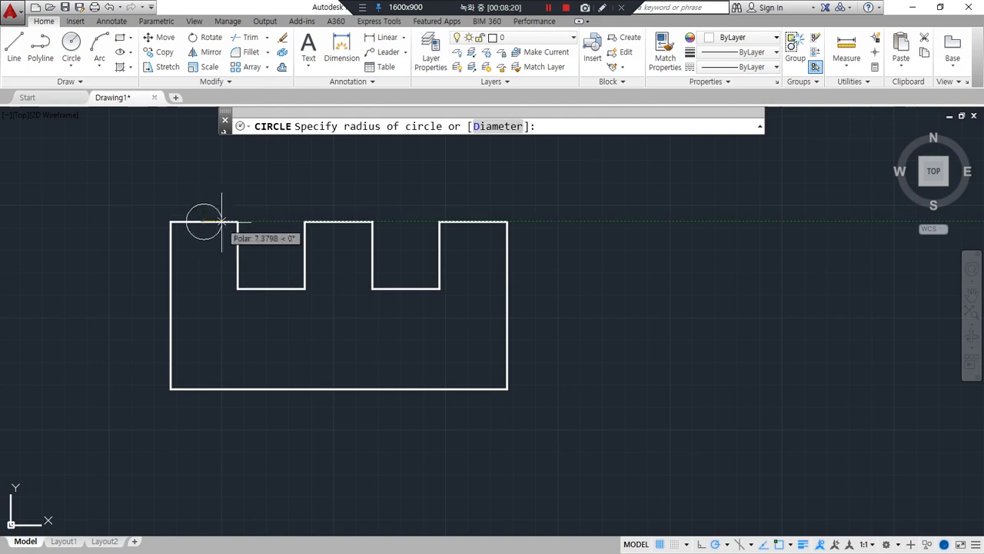
{"action": "left_click", "coordinate": [237, 221]}
{"action": "key", "text": "Return"}
{"action": "left_click", "coordinate": [339, 221]}
{"action": "left_click", "coordinate": [372, 221]}
{"action": "key", "text": "Return"}
{"action": "left_click", "coordinate": [474, 221]}
{"action": "left_click", "coordinate": [508, 221]}
Trim away the lower halves of the three circles and delete the three top horizontal segments.
{"action": "type", "text": "tr"}
{"action": "key", "text": "Return"}
{"action": "left_click", "coordinate": [472, 252]}
{"action": "left_click", "coordinate": [341, 253]}
{"action": "left_click", "coordinate": [209, 254]}
{"action": "key", "text": "Return"}
{"action": "left_click", "coordinate": [209, 222]}
{"action": "left_click", "coordinate": [325, 221]}
{"action": "left_click", "coordinate": [461, 221]}
{"action": "key", "text": "Delete"}
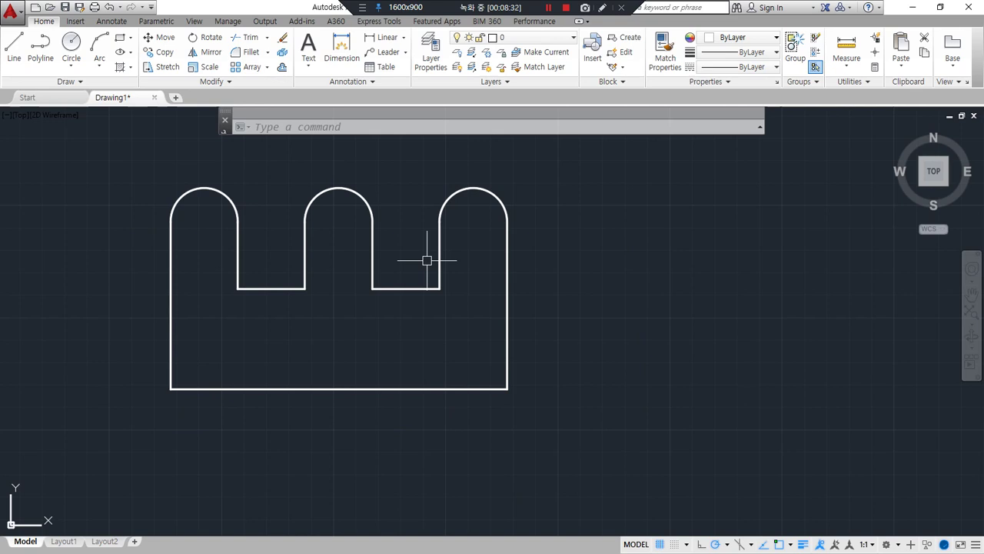
Select all the segments of the three-arch outline to inspect whether they are separate objects, and clear the selection.
{"action": "left_click", "coordinate": [560, 423]}
{"action": "left_click", "coordinate": [108, 157]}
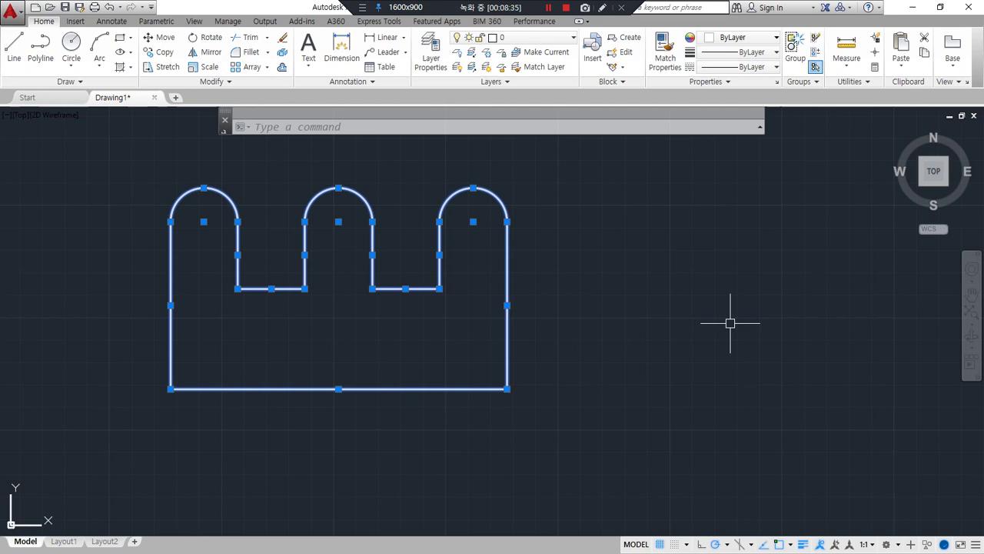
{"action": "key", "text": "Escape"}
Use PEDIT on the outline's left vertical line and convert it into a polyline.
{"action": "type", "text": "pe"}
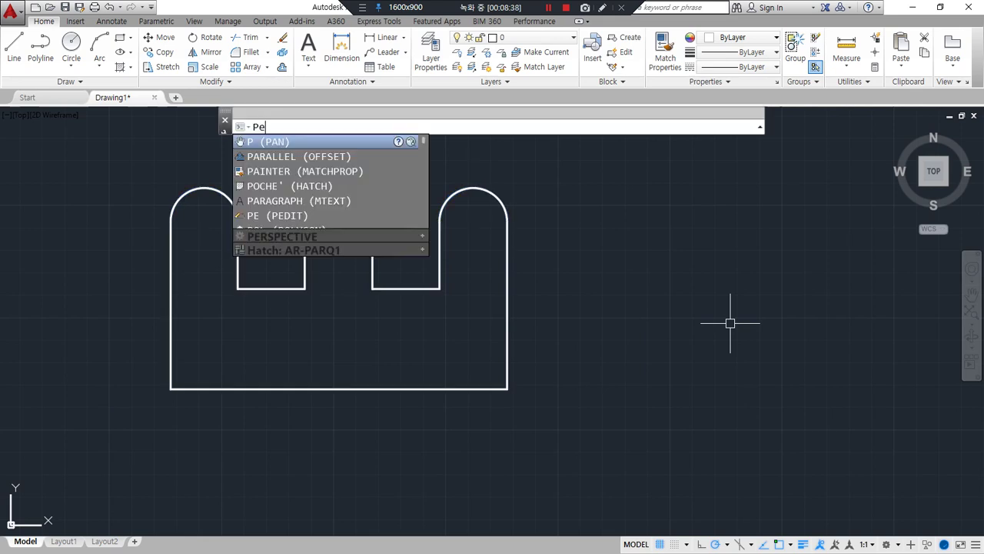
{"action": "key", "text": "Return"}
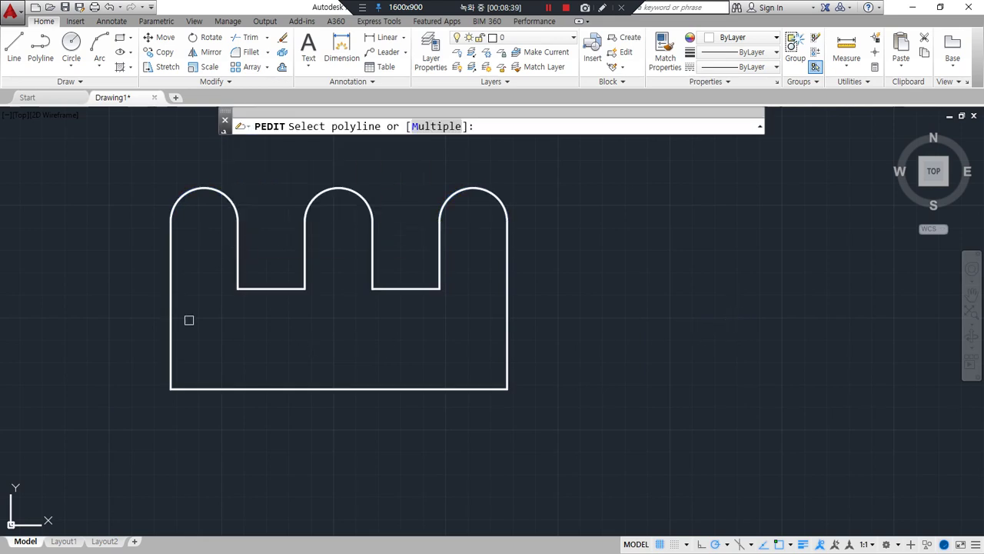
{"action": "left_click", "coordinate": [169, 306]}
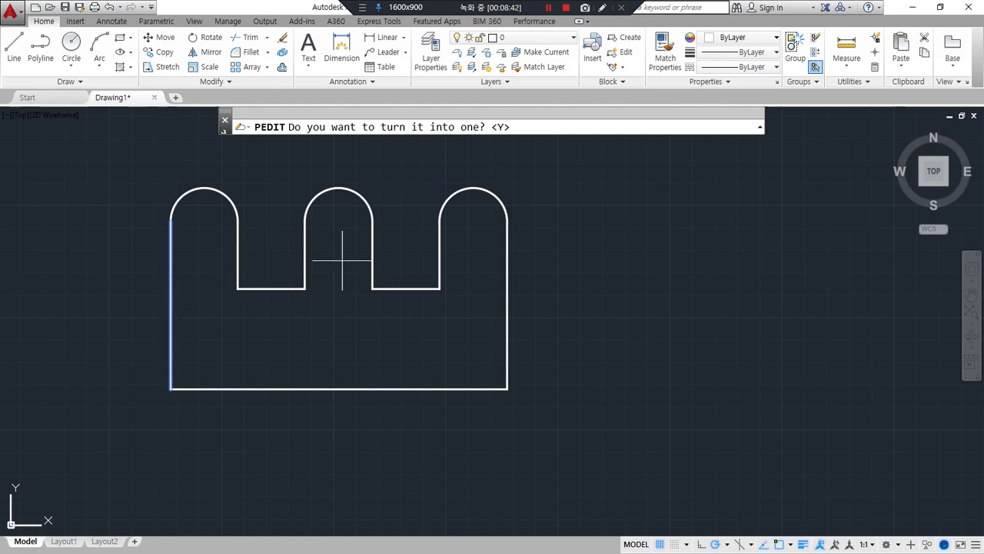
{"action": "left_click_drag", "start_coordinate": [287, 140], "coordinate": [539, 141]}
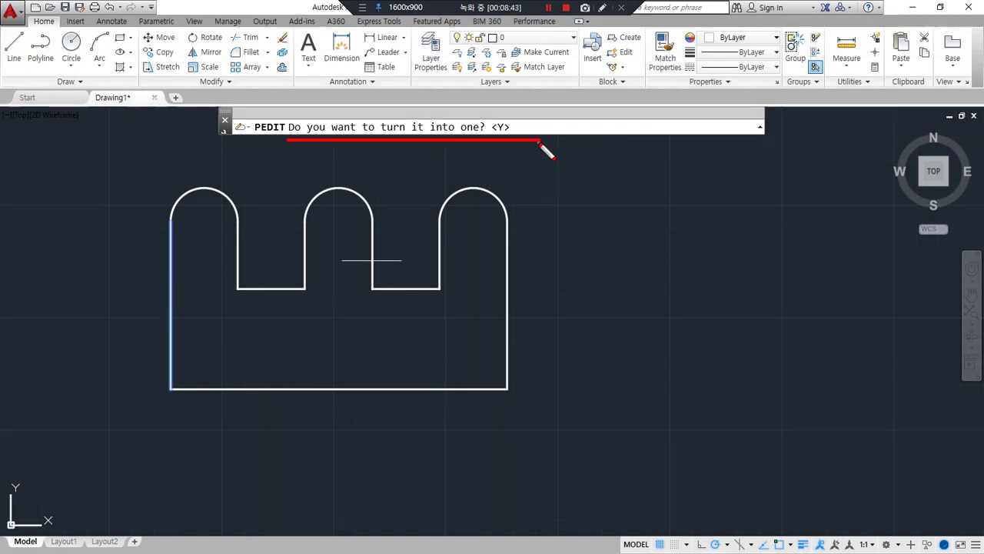
{"action": "mouse_move", "coordinate": [174, 317]}
{"action": "left_mouse_down"}
{"action": "mouse_move", "coordinate": [185, 321]}
{"action": "mouse_move", "coordinate": [177, 325]}
{"action": "left_mouse_up"}
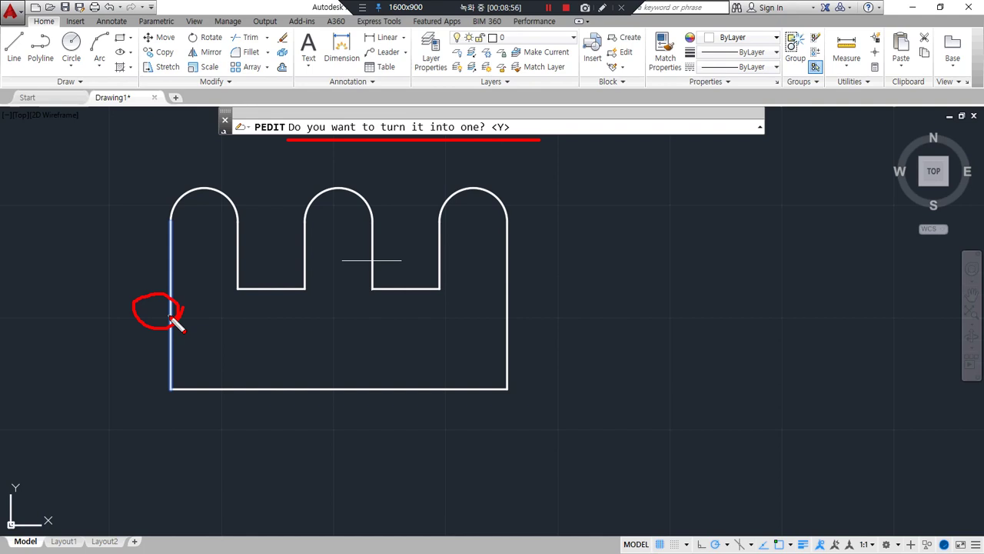
{"action": "left_click_drag", "start_coordinate": [171, 224], "coordinate": [165, 374]}
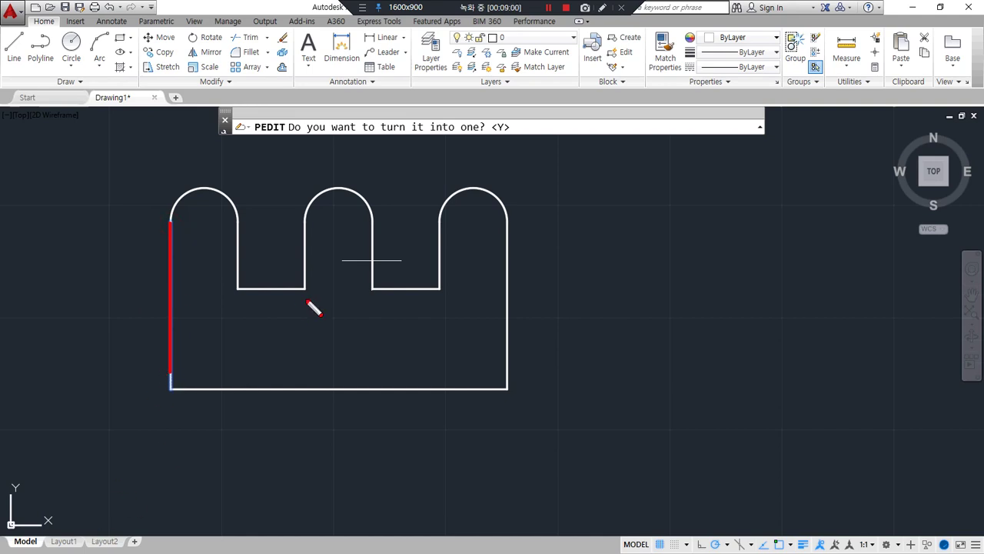
{"action": "left_click_drag", "start_coordinate": [289, 138], "coordinate": [473, 137]}
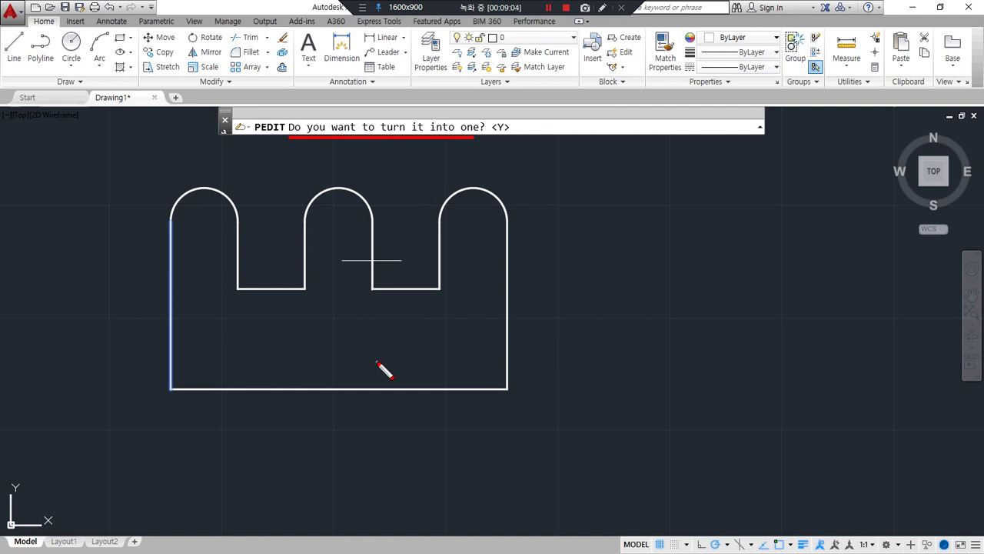
{"action": "left_click_drag", "start_coordinate": [472, 143], "coordinate": [485, 152]}
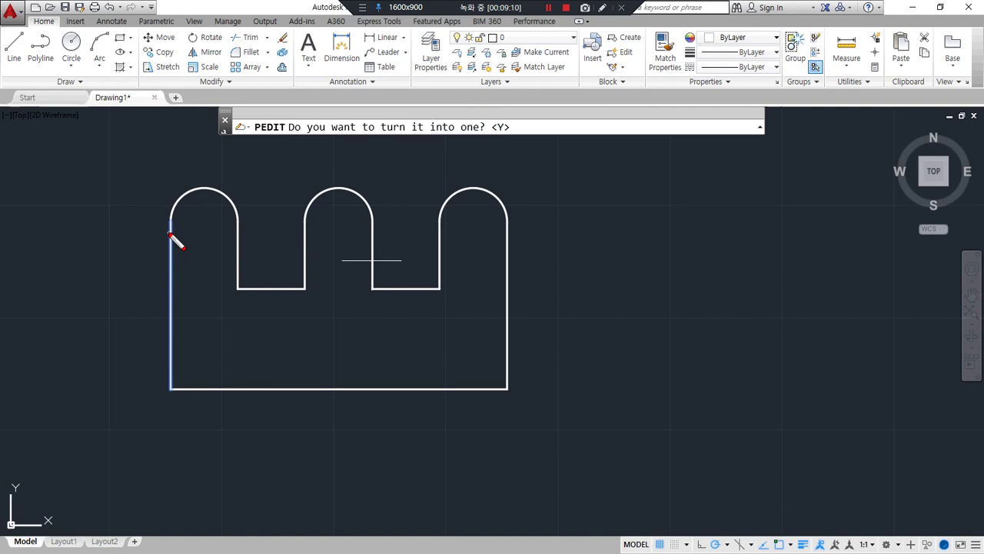
{"action": "mouse_move", "coordinate": [182, 289]}
{"action": "left_mouse_down"}
{"action": "mouse_move", "coordinate": [151, 302]}
{"action": "mouse_move", "coordinate": [185, 313]}
{"action": "left_mouse_up"}
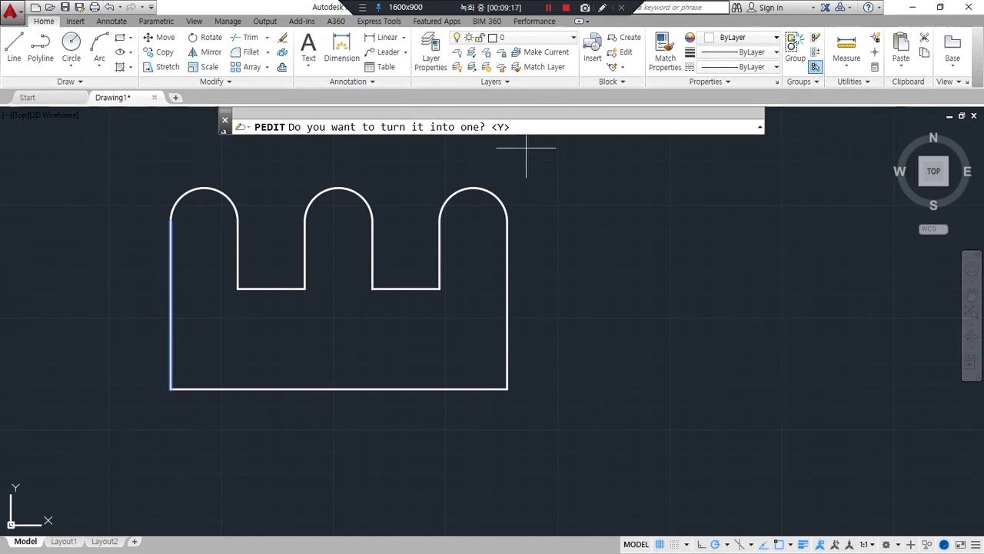
{"action": "key", "text": "Return"}
Join all the remaining lines and arcs of the outline to the polyline with PEDIT's Join option and check the selection.
{"action": "mouse_move", "coordinate": [452, 127]}
{"action": "left_mouse_down"}
{"action": "mouse_move", "coordinate": [437, 135]}
{"action": "mouse_move", "coordinate": [461, 107]}
{"action": "mouse_move", "coordinate": [445, 146]}
{"action": "mouse_move", "coordinate": [472, 251]}
{"action": "mouse_move", "coordinate": [599, 226]}
{"action": "mouse_move", "coordinate": [582, 245]}
{"action": "left_mouse_up"}
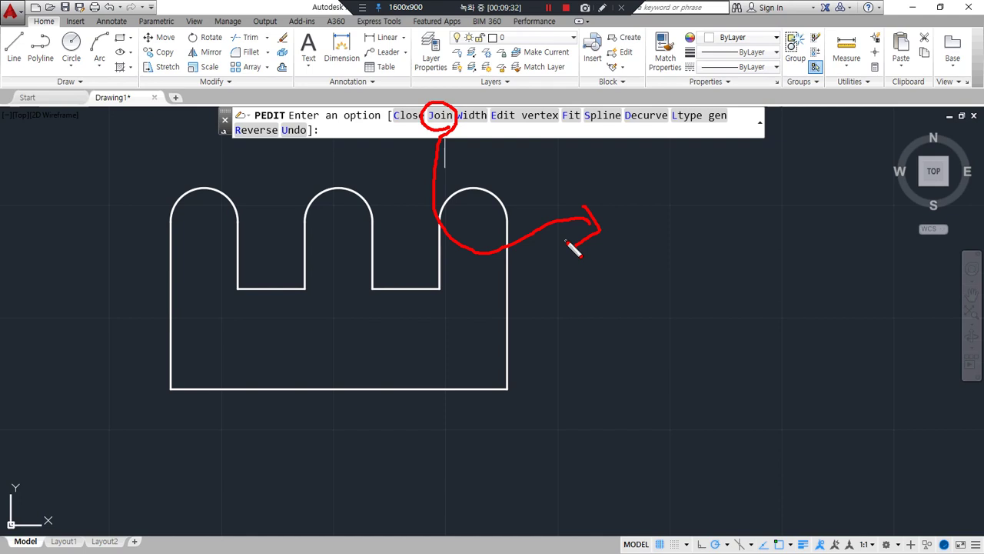
{"action": "left_click", "coordinate": [441, 115]}
{"action": "left_click", "coordinate": [602, 427]}
{"action": "left_click", "coordinate": [188, 169]}
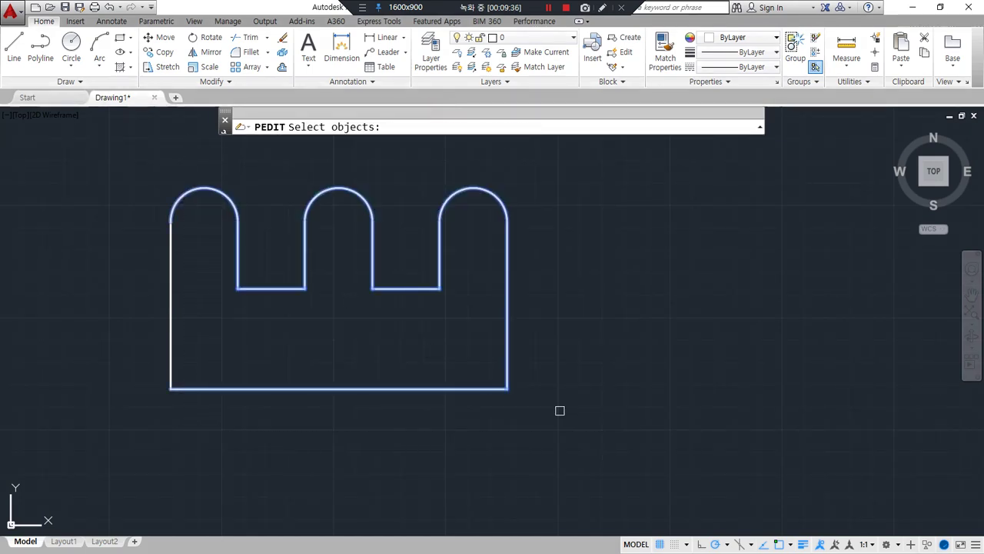
{"action": "key", "text": "Return"}
{"action": "key", "text": "Return"}
{"action": "left_click", "coordinate": [478, 389]}
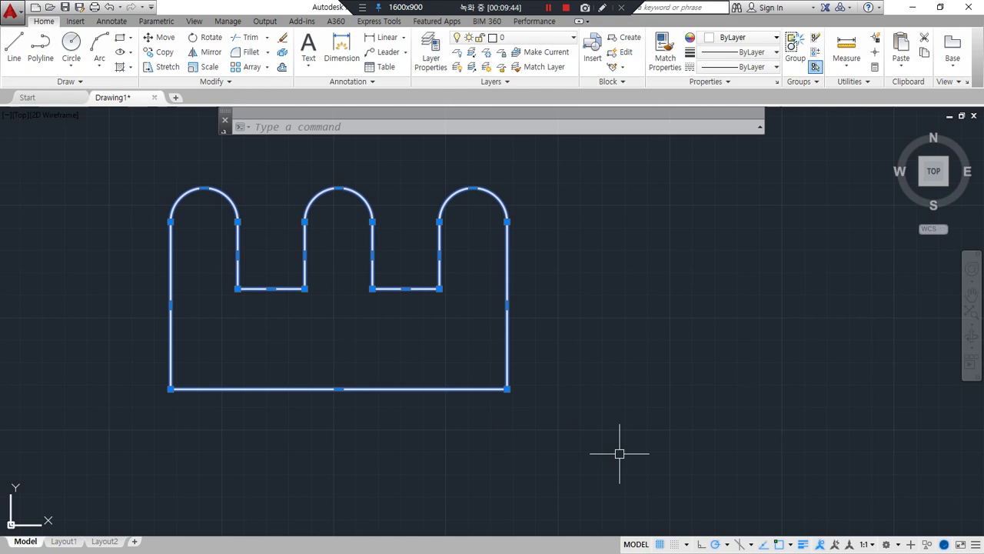
{"action": "key", "text": "Escape"}
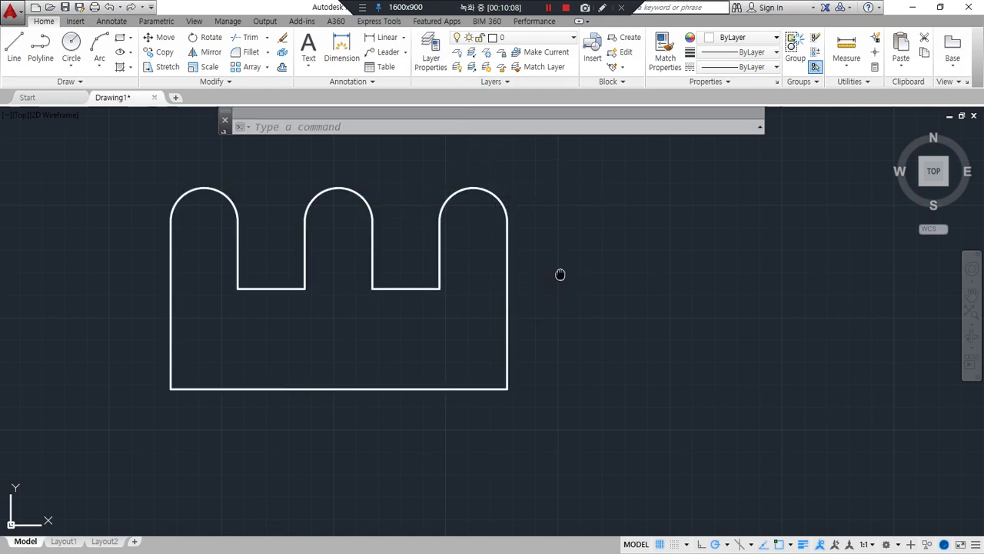
Explode the joined outline back into separate lines and arcs.
{"action": "middle_click_drag", "start_coordinate": [558, 272], "coordinate": [644, 306]}
{"action": "left_click", "coordinate": [534, 422]}
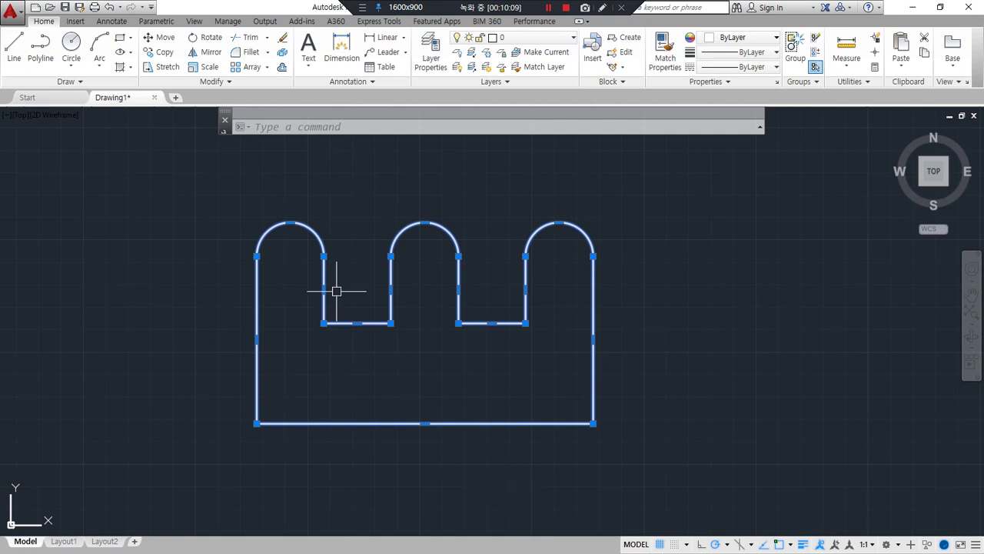
{"action": "left_click", "coordinate": [281, 53]}
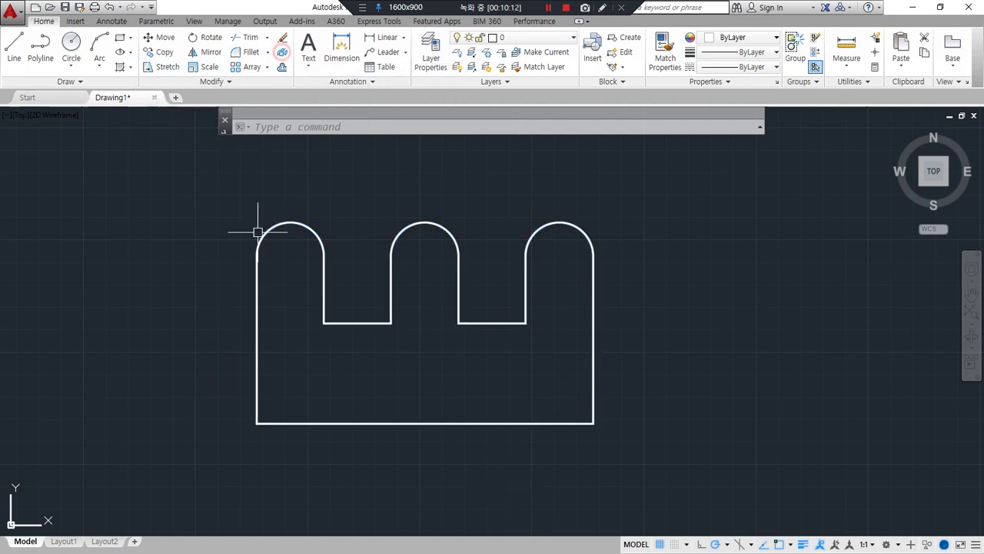
{"action": "left_click", "coordinate": [257, 316]}
{"action": "key", "text": "Escape"}
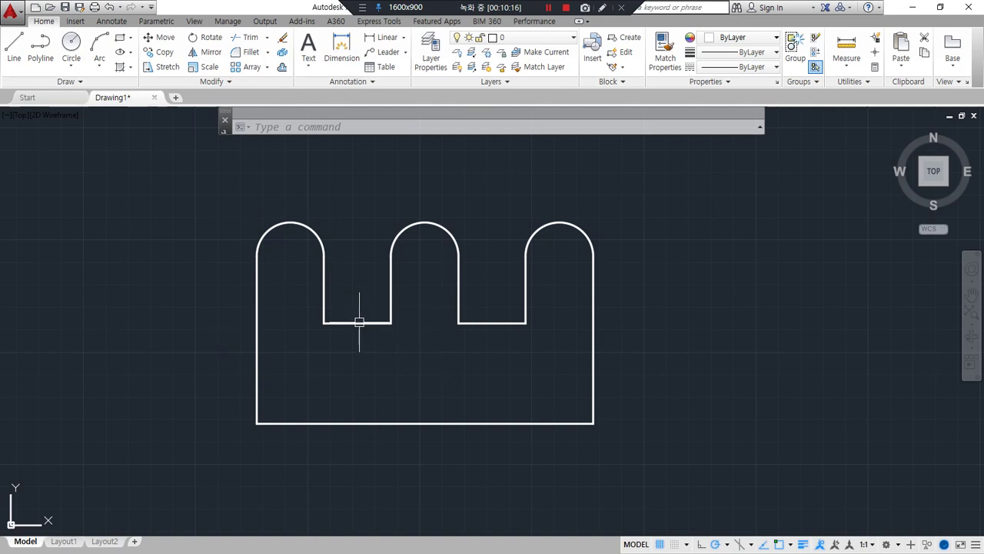
Join all the outline's lines and arcs into one polyline with the JOIN command and select the result.
{"action": "type", "text": "j"}
{"action": "key", "text": "Return"}
{"action": "left_click", "coordinate": [641, 439]}
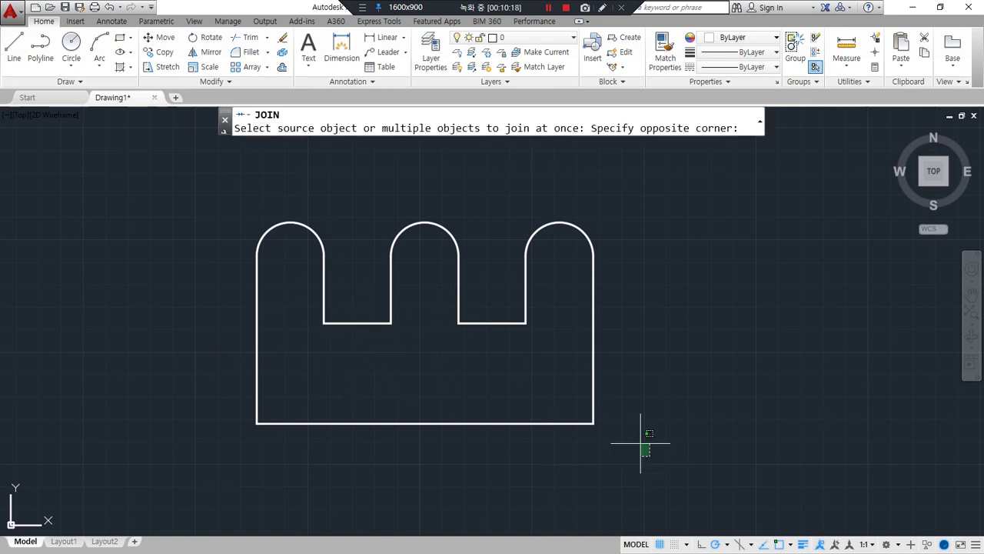
{"action": "left_click", "coordinate": [231, 209]}
{"action": "key", "text": "Return"}
{"action": "left_click", "coordinate": [268, 255]}
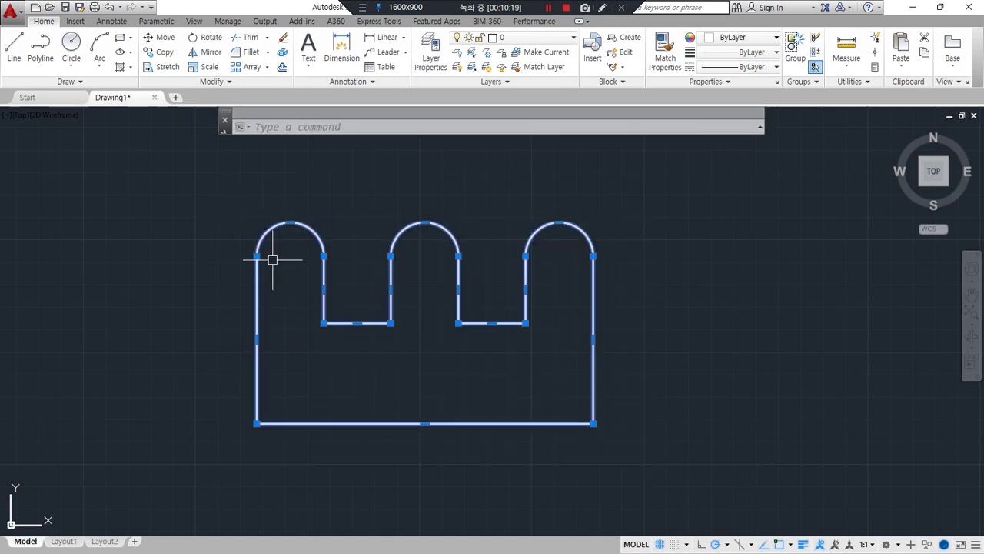
Demonstrate PEDIT's Open and Close options on the joined outline polyline, leaving it closed.
{"action": "type", "text": "pe"}
{"action": "key", "text": "Return"}
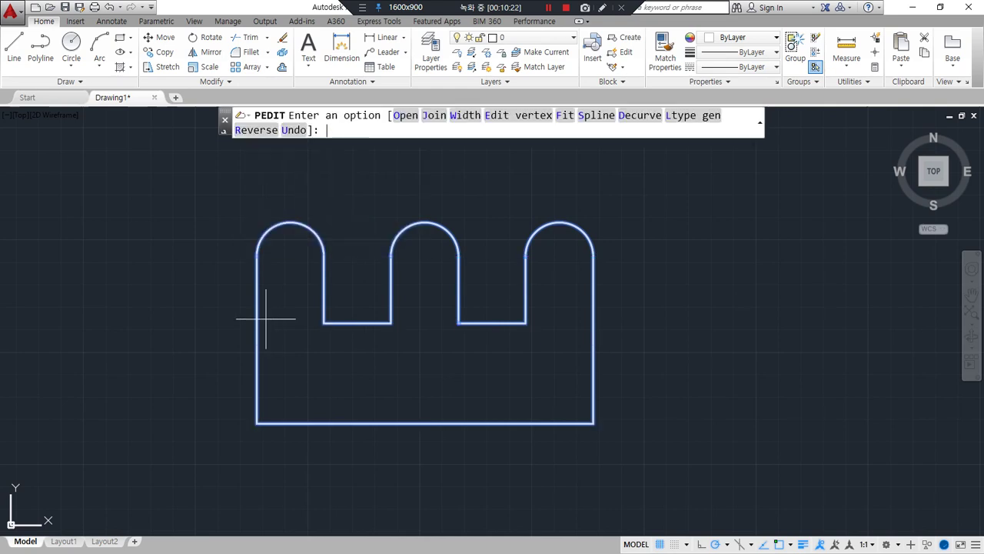
{"action": "mouse_move", "coordinate": [419, 131]}
{"action": "left_mouse_down"}
{"action": "mouse_move", "coordinate": [408, 136]}
{"action": "mouse_move", "coordinate": [409, 99]}
{"action": "mouse_move", "coordinate": [416, 132]}
{"action": "mouse_move", "coordinate": [393, 123]}
{"action": "mouse_move", "coordinate": [436, 113]}
{"action": "mouse_move", "coordinate": [379, 98]}
{"action": "mouse_move", "coordinate": [450, 136]}
{"action": "mouse_move", "coordinate": [379, 111]}
{"action": "mouse_move", "coordinate": [453, 127]}
{"action": "mouse_move", "coordinate": [409, 139]}
{"action": "left_mouse_up"}
{"action": "key", "text": "ctrl+z"}
{"action": "key", "text": "ctrl+z"}
{"action": "key", "text": "ctrl+z"}
{"action": "left_click", "coordinate": [405, 116]}
{"action": "mouse_move", "coordinate": [457, 278]}
{"action": "left_mouse_down"}
{"action": "mouse_move", "coordinate": [367, 237]}
{"action": "mouse_move", "coordinate": [461, 273]}
{"action": "mouse_move", "coordinate": [436, 297]}
{"action": "mouse_move", "coordinate": [478, 254]}
{"action": "left_mouse_up"}
{"action": "key", "text": "ctrl+z"}
{"action": "left_click", "coordinate": [407, 115]}
{"action": "key", "text": "ctrl+z"}
{"action": "key", "text": "Escape"}
Start a polyline beside the outline with a horizontal lower segment and a semicircular arc rising from its right end.
{"action": "mouse_move", "coordinate": [694, 314]}
{"action": "middle_mouse_down"}
{"action": "mouse_move", "coordinate": [417, 302]}
{"action": "mouse_move", "coordinate": [369, 319]}
{"action": "middle_mouse_up"}
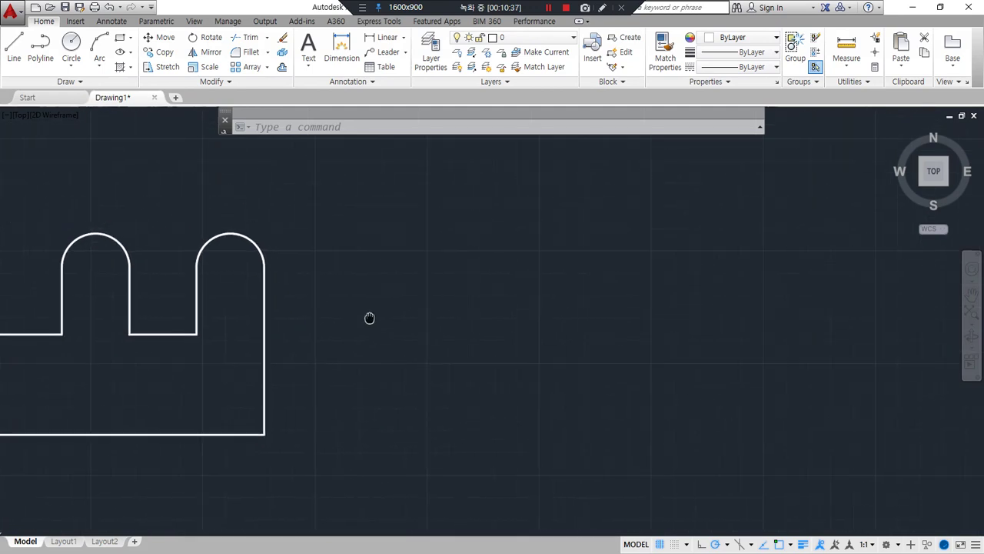
{"action": "type", "text": "l"}
{"action": "key", "text": "Return"}
{"action": "key", "text": "Escape"}
{"action": "type", "text": "pl"}
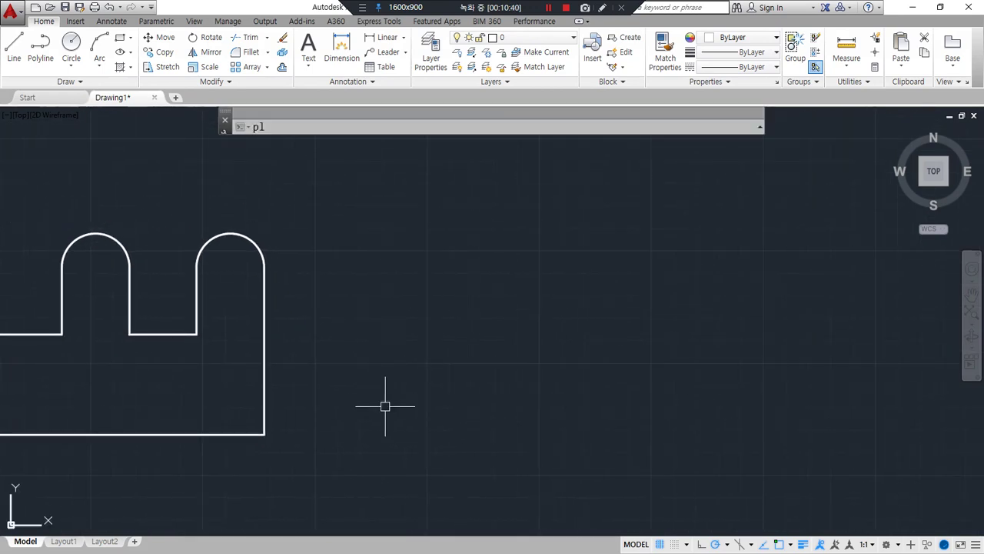
{"action": "key", "text": "Return"}
{"action": "left_click", "coordinate": [417, 395]}
{"action": "left_click", "coordinate": [707, 389]}
{"action": "type", "text": "a"}
{"action": "key", "text": "Return"}
{"action": "left_click", "coordinate": [707, 240]}
Complete the slot polyline with a parallel upper segment and a left arc ending at its start point.
{"action": "type", "text": "l"}
{"action": "key", "text": "Return"}
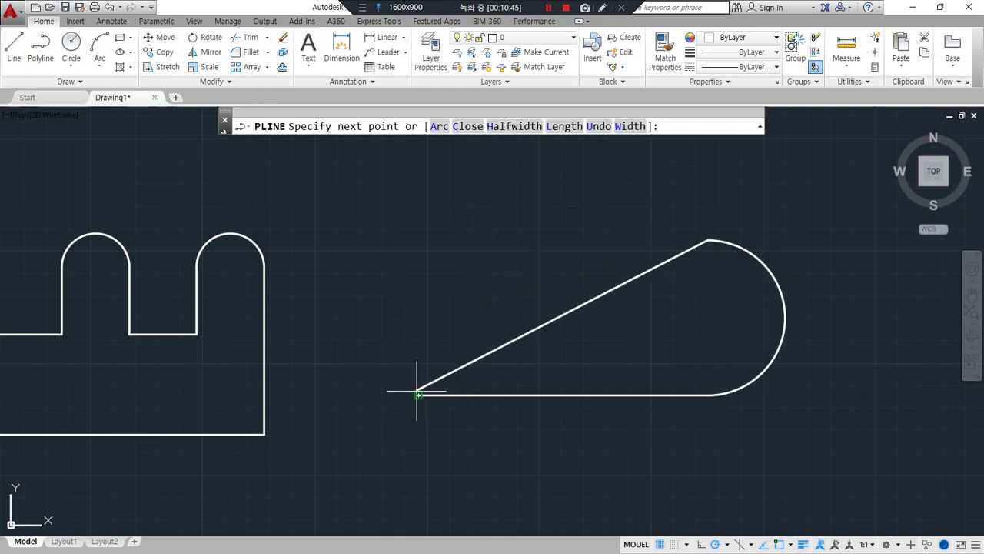
{"action": "left_click", "coordinate": [419, 240]}
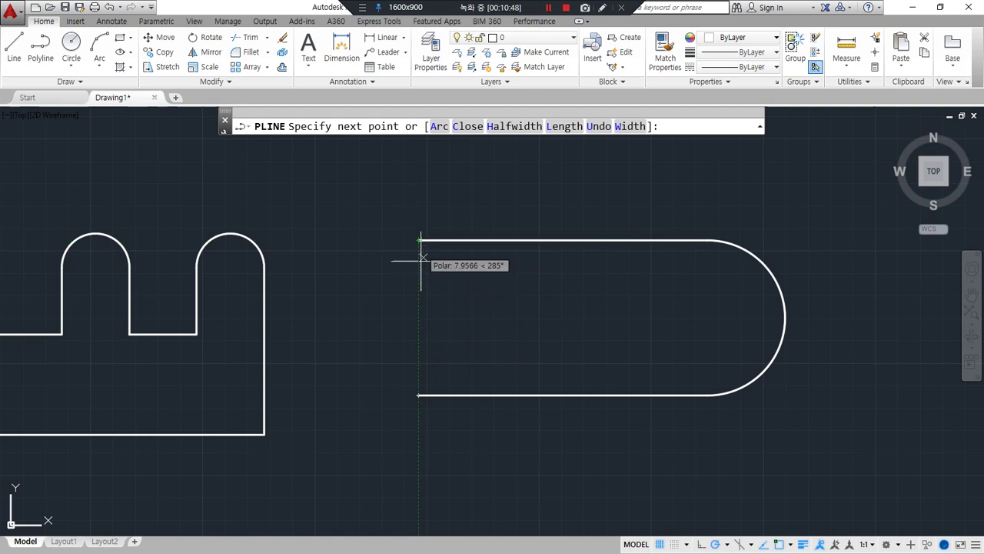
{"action": "type", "text": "a"}
{"action": "key", "text": "Return"}
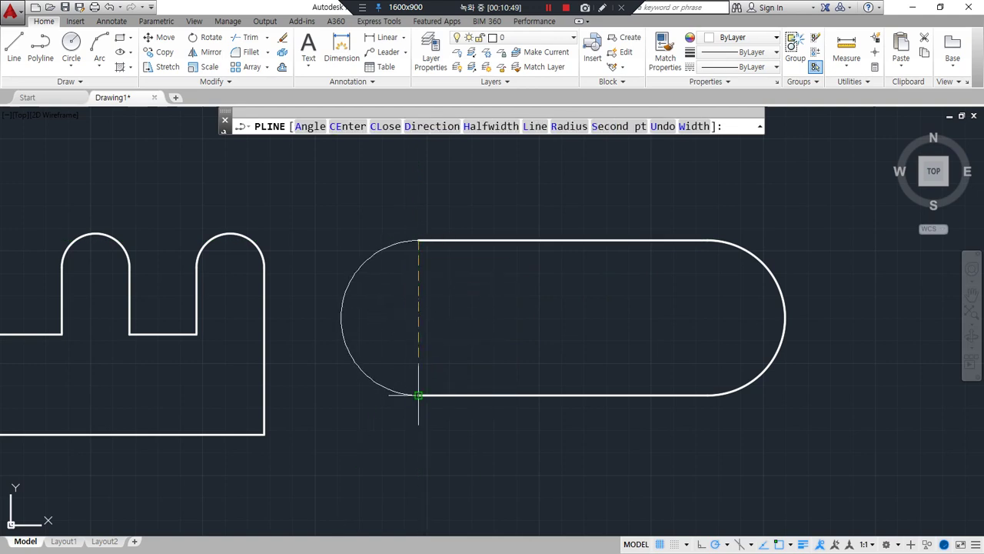
{"action": "left_click", "coordinate": [418, 395]}
{"action": "key", "text": "Return"}
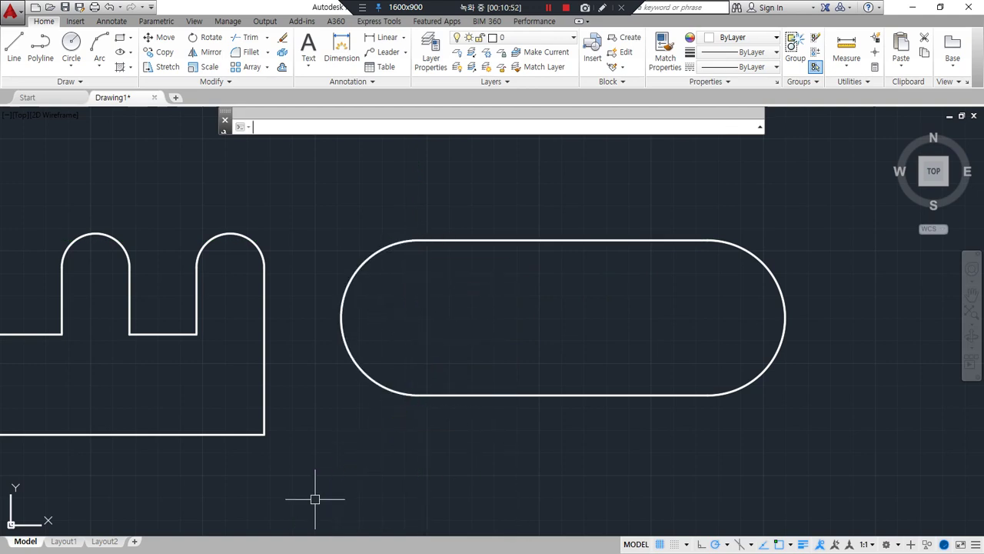
{"action": "left_click", "coordinate": [567, 395]}
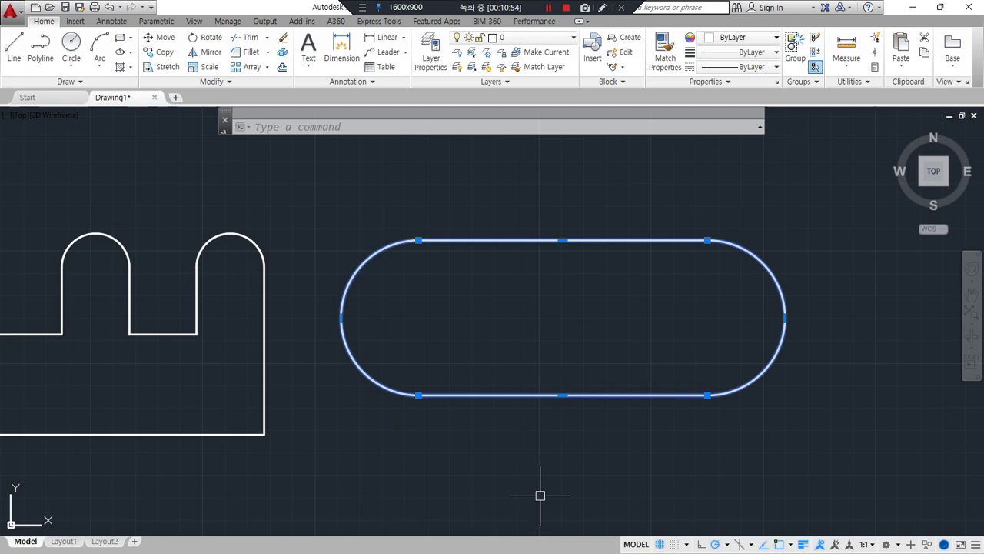
{"action": "key", "text": "Escape"}
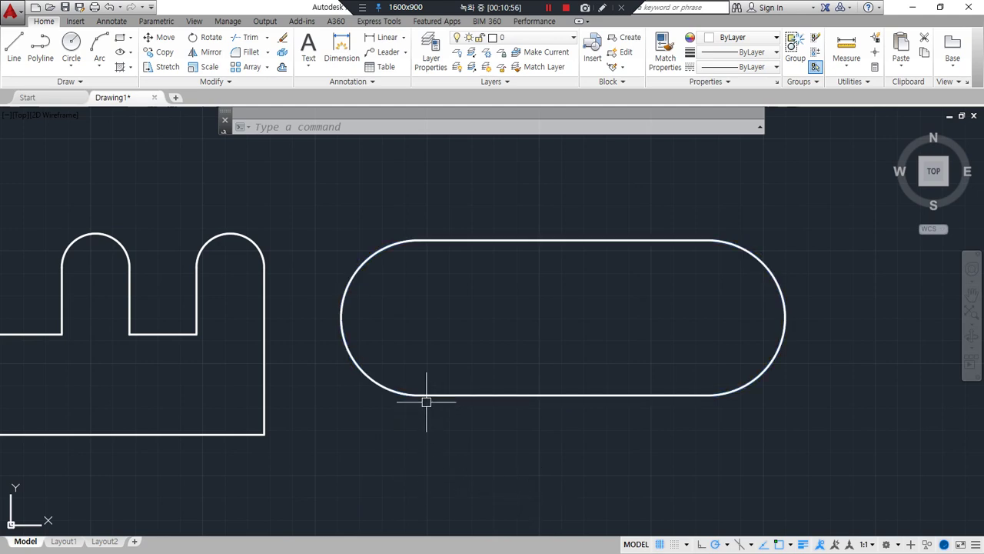
Close the slot polyline with PEDIT, switching it open and closed once more.
{"action": "type", "text": "pe"}
{"action": "key", "text": "Return"}
{"action": "left_click", "coordinate": [474, 240]}
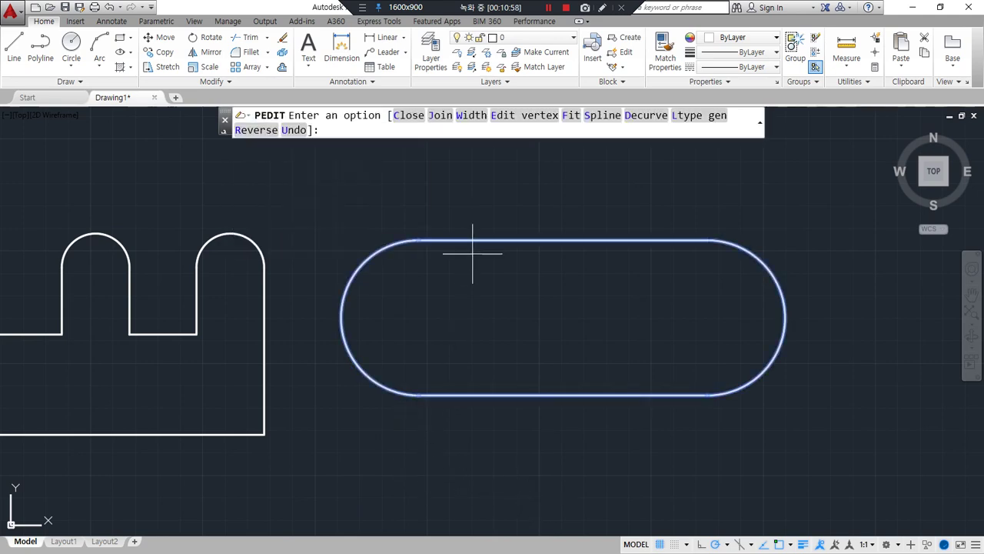
{"action": "mouse_move", "coordinate": [427, 132]}
{"action": "left_mouse_down"}
{"action": "mouse_move", "coordinate": [396, 134]}
{"action": "mouse_move", "coordinate": [419, 101]}
{"action": "mouse_move", "coordinate": [435, 240]}
{"action": "mouse_move", "coordinate": [431, 228]}
{"action": "mouse_move", "coordinate": [401, 231]}
{"action": "left_mouse_up"}
{"action": "left_click", "coordinate": [403, 115]}
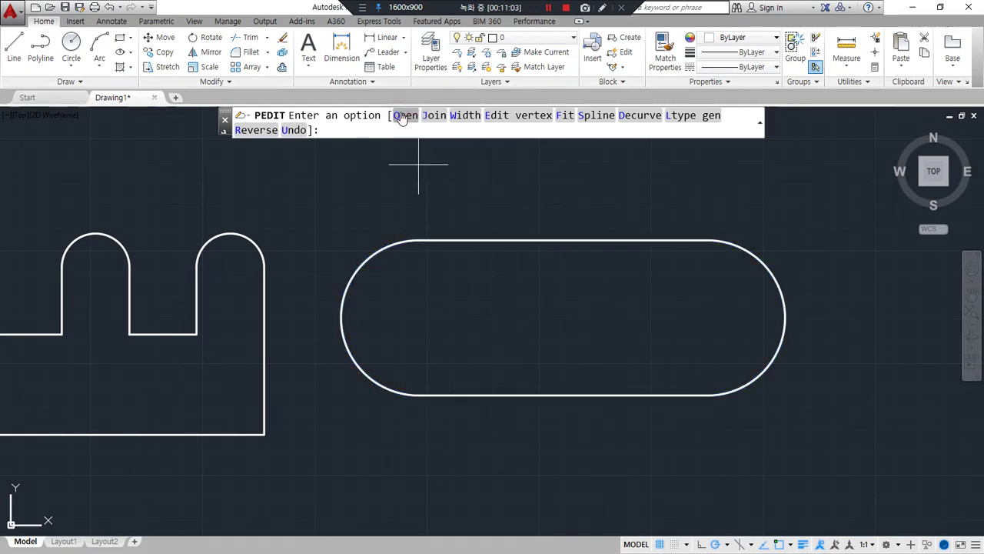
{"action": "left_click", "coordinate": [409, 118]}
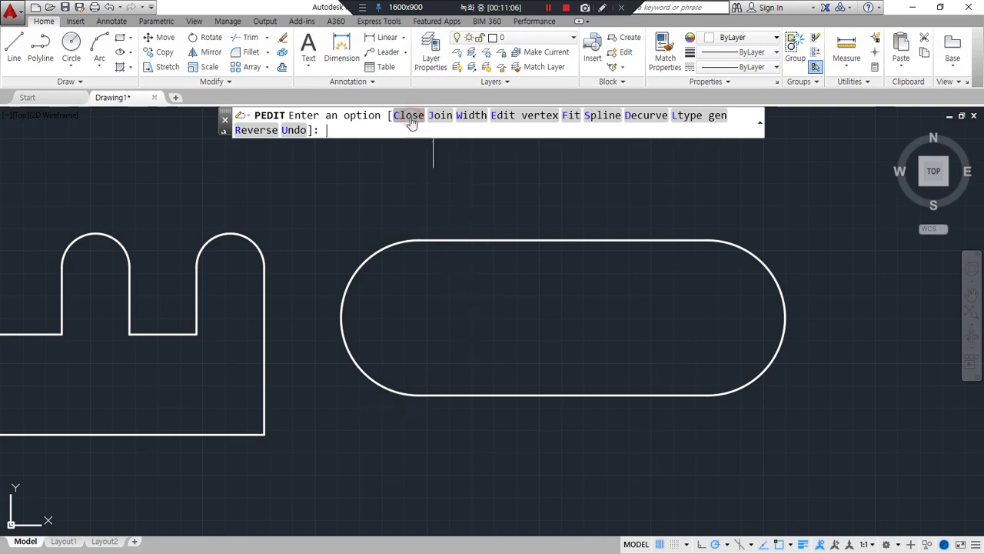
{"action": "left_click", "coordinate": [410, 117]}
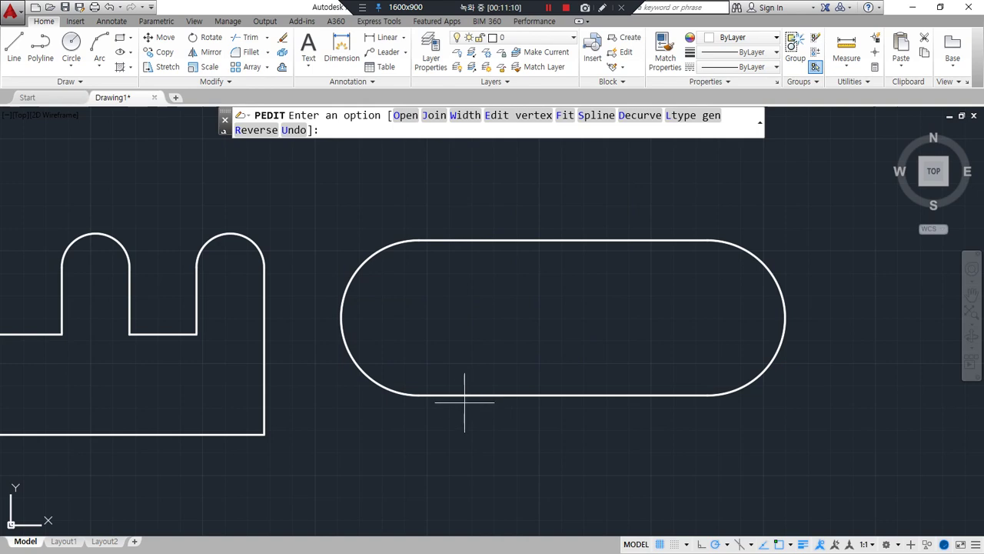
Toggle the slot polyline repeatedly between open and closed in PEDIT, ending closed, and select its edge to inspect it.
{"action": "scroll", "coordinate": [415, 407], "scroll_direction": "up", "scroll_amount": 5}
{"action": "scroll", "coordinate": [377, 250], "scroll_direction": "up", "scroll_amount": 3}
{"action": "scroll", "coordinate": [533, 318], "scroll_direction": "down", "scroll_amount": 7}
{"action": "middle_click_drag", "start_coordinate": [530, 323], "coordinate": [500, 286]}
{"action": "scroll", "coordinate": [492, 285], "scroll_direction": "up", "scroll_amount": 2}
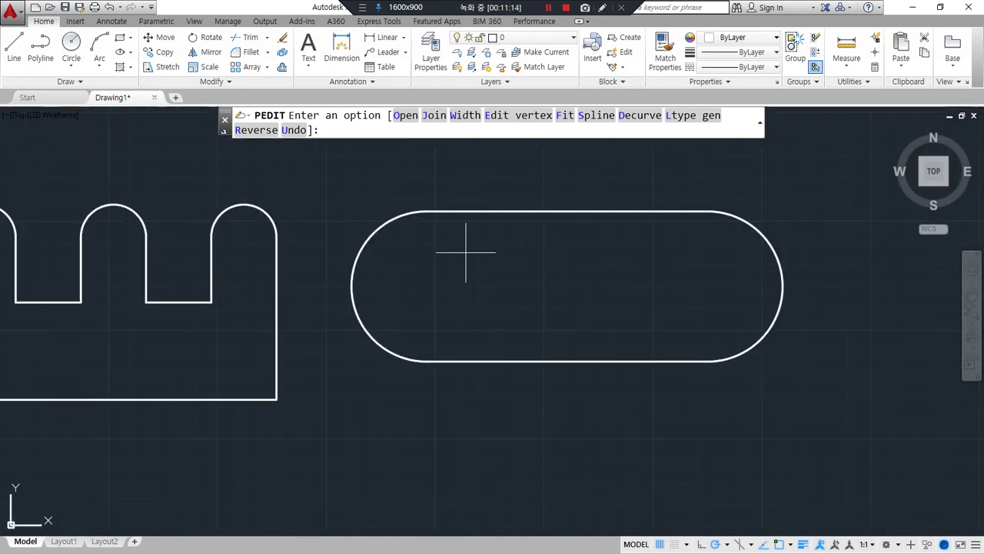
{"action": "left_click", "coordinate": [404, 116]}
{"action": "left_click", "coordinate": [405, 116]}
{"action": "left_click", "coordinate": [405, 116]}
{"action": "left_click", "coordinate": [406, 116]}
{"action": "key", "text": "Escape"}
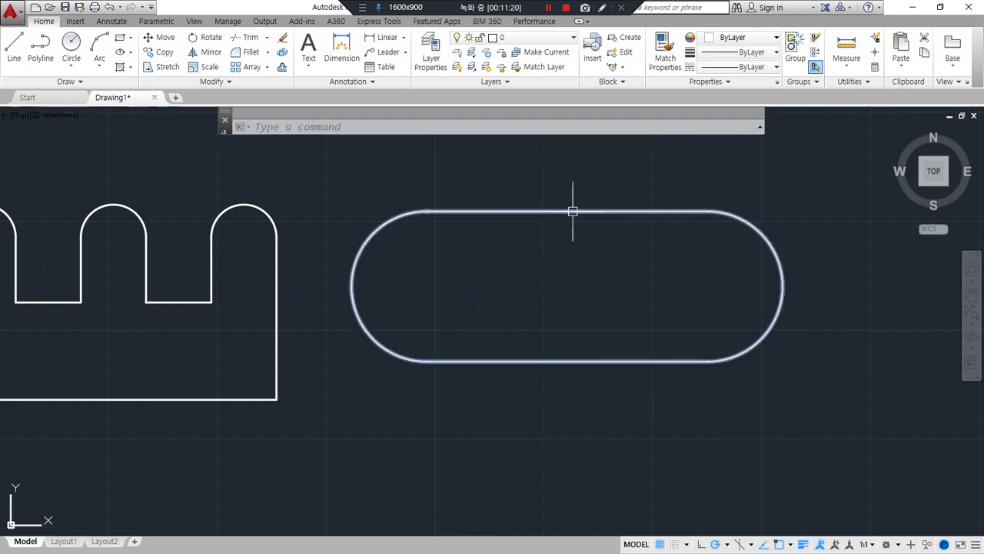
{"action": "left_click", "coordinate": [546, 216]}
{"action": "left_click", "coordinate": [528, 188]}
{"action": "key", "text": "Escape"}
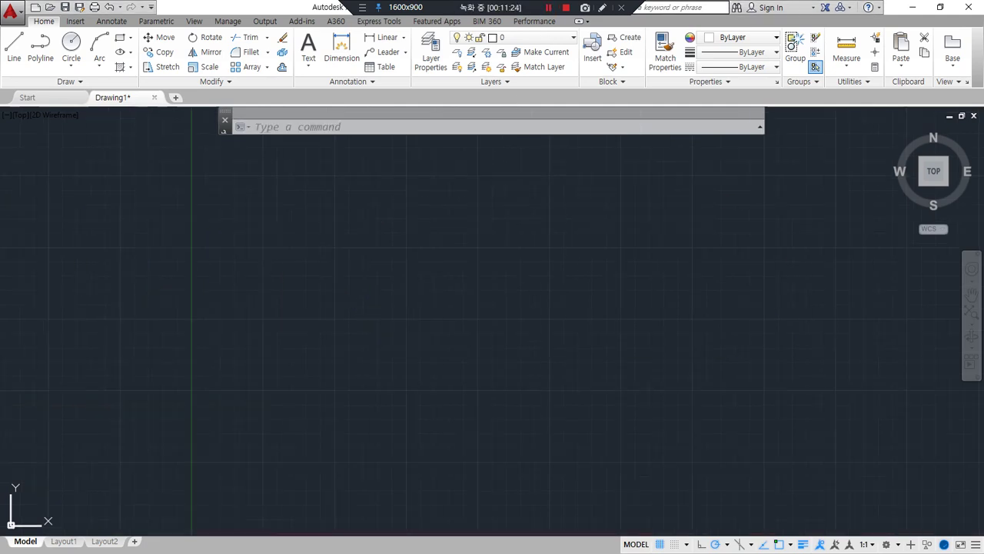
Switch to the Notepad notes and add "- 다중선" at the end of the MLSTyle, MLine, MLEDit line.
{"action": "key", "text": "alt+Tab"}
{"action": "left_click", "coordinate": [461, 402]}
{"action": "type", "text": "- 멀"}
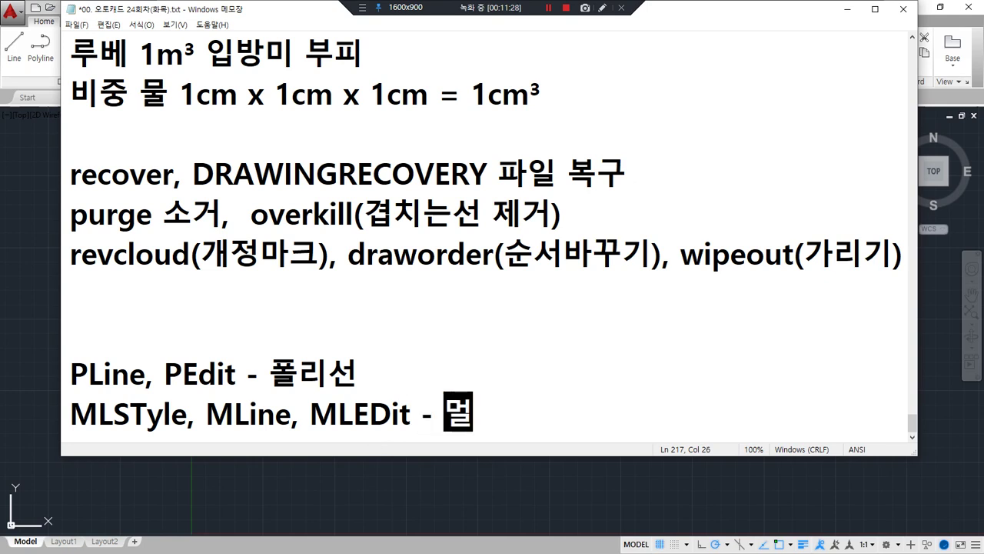
{"action": "type", "text": "티랑인"}
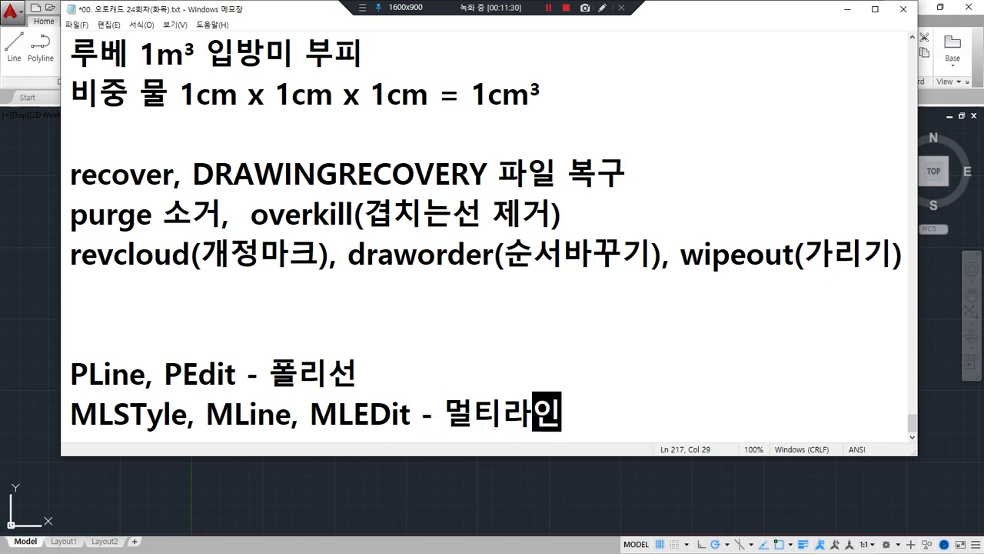
{"action": "key", "text": "BackSpace"}
{"action": "key", "text": "BackSpace"}
{"action": "key", "text": "BackSpace"}
{"action": "key", "text": "BackSpace"}
{"action": "key", "text": "BackSpace"}
{"action": "type", "text": "다중선"}
{"action": "key", "text": "Hangul"}
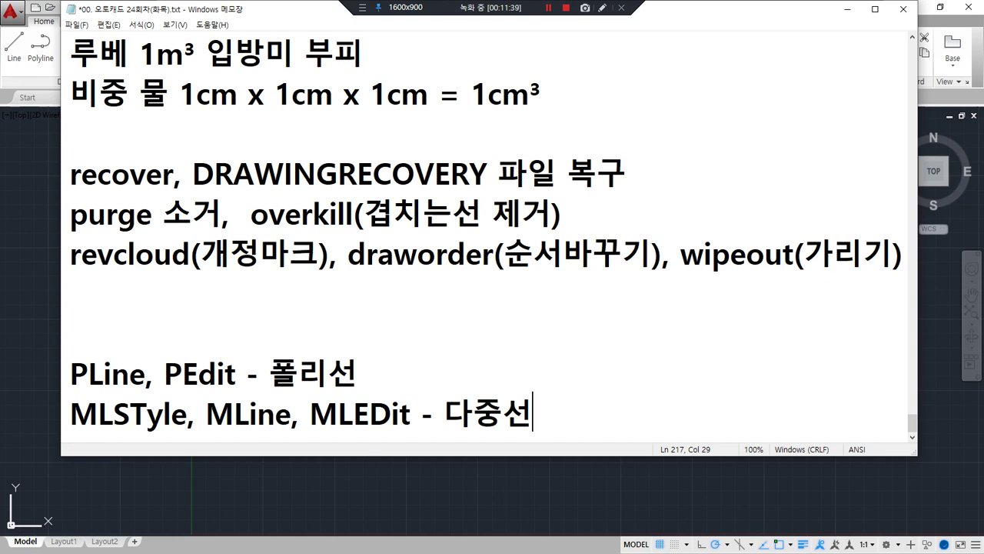
Insert the note "(다중선 유형)" directly after MLSTyle.
{"action": "left_click", "coordinate": [187, 417]}
{"action": "type", "text": "(ek"}
{"action": "key", "text": "BackSpace"}
{"action": "key", "text": "BackSpace"}
{"action": "key", "text": "Hangul"}
{"action": "type", "text": "다중선 유"}
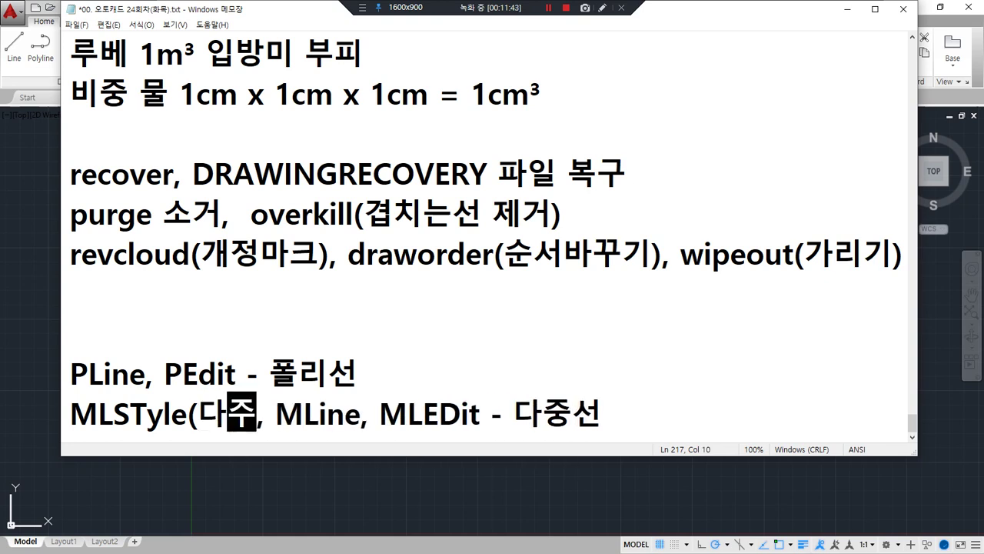
{"action": "type", "text": "형)"}
Insert "(다중선)" after MLine and "(다중선 편집)" after MLEDit on the same line.
{"action": "key", "text": "Right"}
{"action": "key", "text": "Right"}
{"action": "key", "text": "Right"}
{"action": "key", "text": "Right"}
{"action": "key", "text": "Right"}
{"action": "key", "text": "Right"}
{"action": "key", "text": "Right"}
{"action": "type", "text": "(다중선)"}
{"action": "key", "text": "Right"}
{"action": "key", "text": "Right"}
{"action": "key", "text": "Right"}
{"action": "key", "text": "Right"}
{"action": "key", "text": "Right"}
{"action": "key", "text": "Right"}
{"action": "key", "text": "Right"}
{"action": "key", "text": "Right"}
{"action": "type", "text": "(다중선 편집)"}
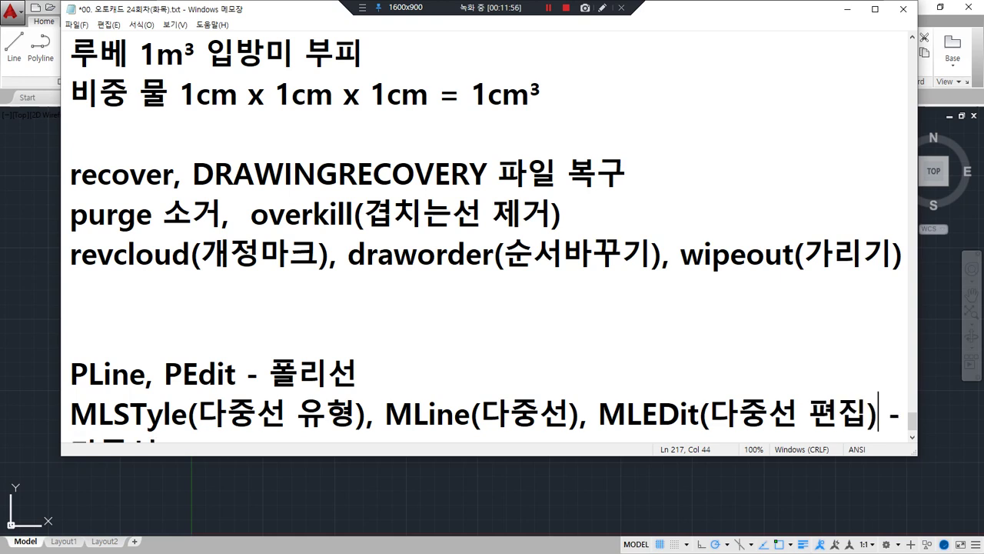
{"action": "scroll", "coordinate": [143, 459], "scroll_direction": "down", "scroll_amount": 1}
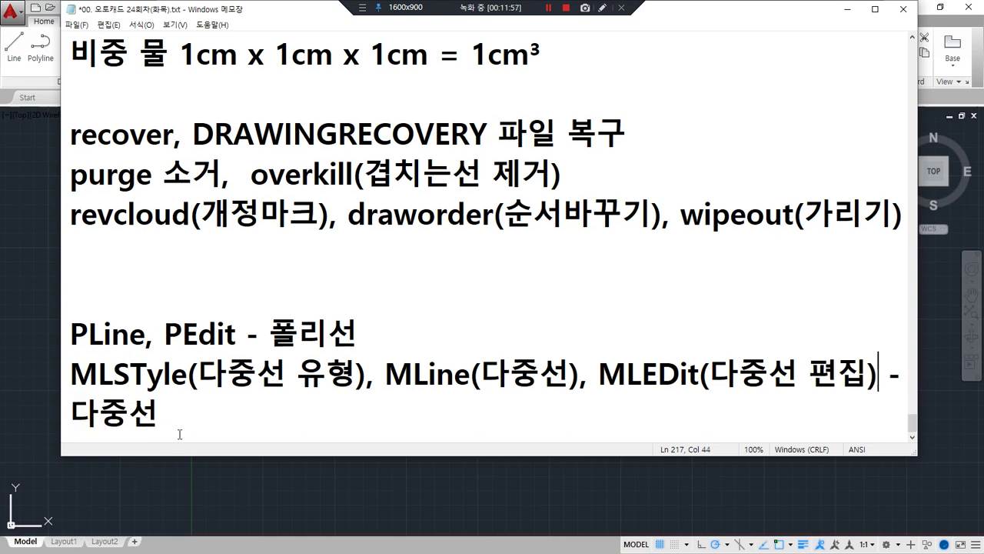
{"action": "left_click", "coordinate": [197, 413]}
Switch to Chrome, go to the second page of the 캐드캠프 blog and open the post "벽의 크기와 단면".
{"action": "key", "text": "alt+Tab"}
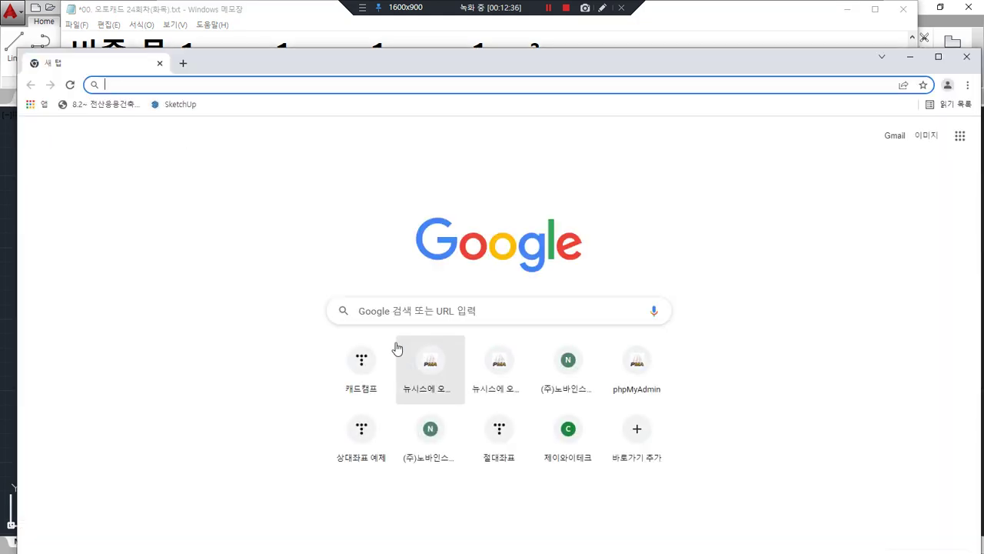
{"action": "left_click", "coordinate": [353, 361]}
{"action": "scroll", "coordinate": [440, 385], "scroll_direction": "down", "scroll_amount": 5}
{"action": "scroll", "coordinate": [441, 385], "scroll_direction": "down", "scroll_amount": 4}
{"action": "left_click", "coordinate": [564, 477]}
{"action": "scroll", "coordinate": [567, 433], "scroll_direction": "down", "scroll_amount": 5}
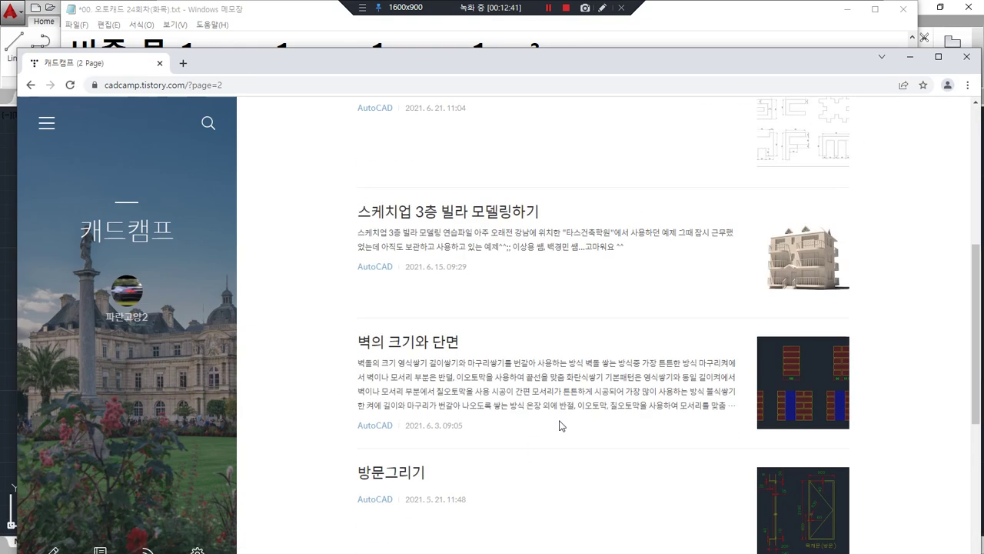
{"action": "left_click", "coordinate": [427, 347]}
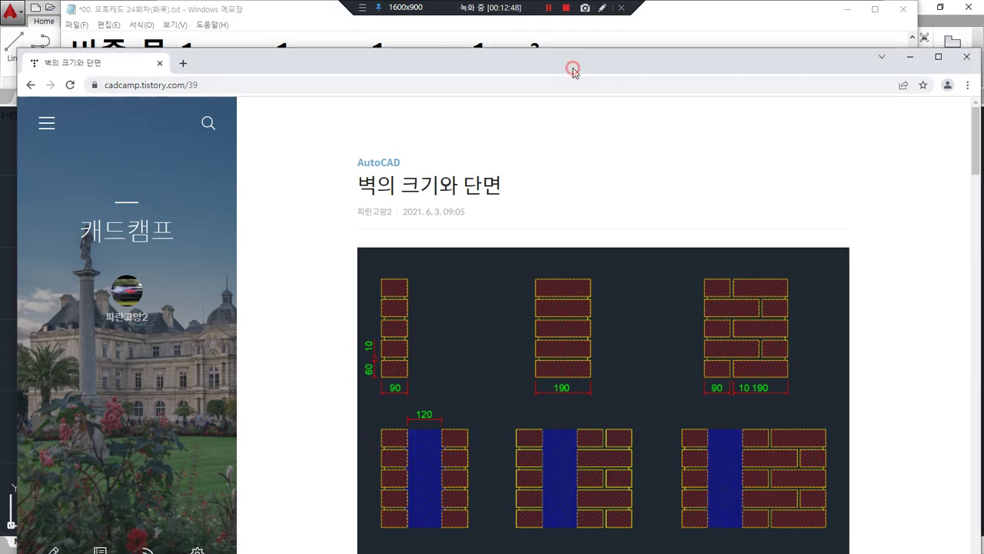
Open the post's brick wall section drawing in a separate browser tab and view it.
{"action": "left_click_drag", "start_coordinate": [573, 69], "coordinate": [573, 61]}
{"action": "scroll", "coordinate": [548, 302], "scroll_direction": "down", "scroll_amount": 1}
{"action": "right_click", "coordinate": [571, 226]}
{"action": "left_click", "coordinate": [592, 229]}
{"action": "left_click", "coordinate": [230, 50]}
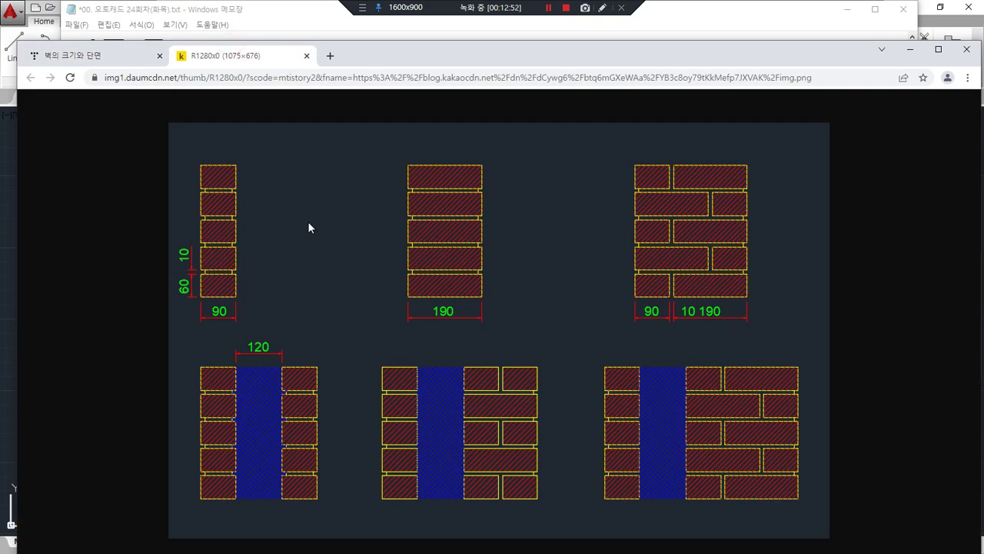
Mark both faces and the centre line of the 190 wall section in red, and clear the marks.
{"action": "mouse_move", "coordinate": [431, 338]}
{"action": "left_mouse_down"}
{"action": "mouse_move", "coordinate": [426, 161]}
{"action": "mouse_move", "coordinate": [528, 314]}
{"action": "mouse_move", "coordinate": [463, 348]}
{"action": "left_mouse_up"}
{"action": "left_click_drag", "start_coordinate": [408, 300], "coordinate": [408, 158]}
{"action": "mouse_move", "coordinate": [483, 297]}
{"action": "left_mouse_down"}
{"action": "mouse_move", "coordinate": [483, 158]}
{"action": "mouse_move", "coordinate": [448, 150]}
{"action": "mouse_move", "coordinate": [445, 358]}
{"action": "left_mouse_up"}
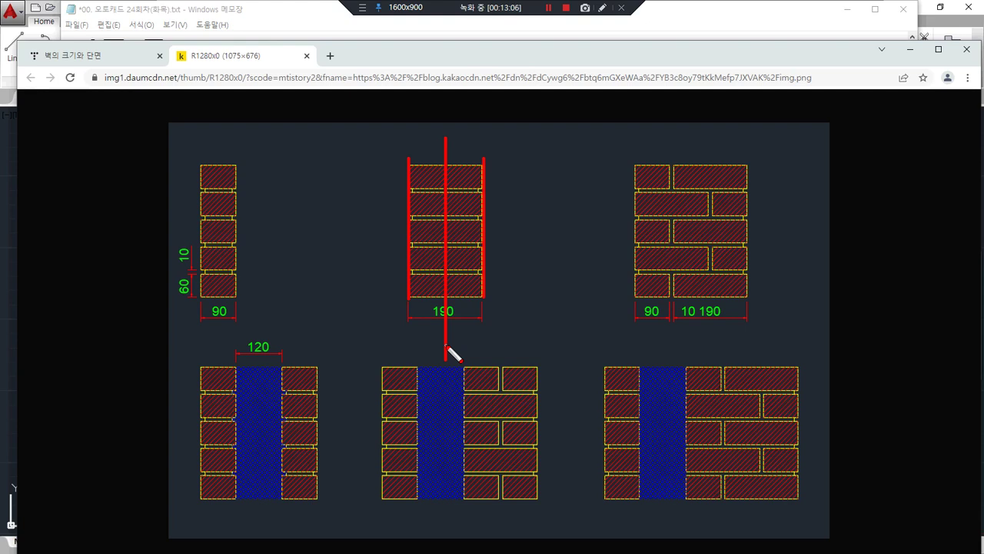
{"action": "key", "text": "Escape"}
{"action": "mouse_move", "coordinate": [415, 523]}
{"action": "left_mouse_down"}
{"action": "mouse_move", "coordinate": [373, 356]}
{"action": "mouse_move", "coordinate": [617, 377]}
{"action": "mouse_move", "coordinate": [461, 546]}
{"action": "mouse_move", "coordinate": [346, 523]}
{"action": "left_mouse_up"}
{"action": "key", "text": "Escape"}
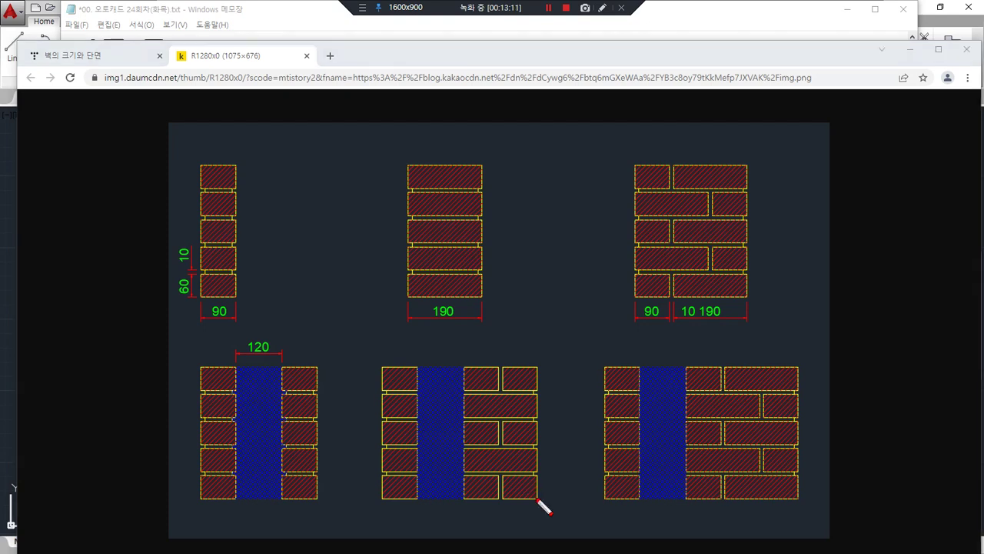
Mark the faces, centre line and insulation of the middle cavity wall, circle it and the 190 wall, and clear the marks.
{"action": "mouse_move", "coordinate": [538, 498]}
{"action": "left_mouse_down"}
{"action": "mouse_move", "coordinate": [539, 344]}
{"action": "mouse_move", "coordinate": [539, 506]}
{"action": "mouse_move", "coordinate": [504, 325]}
{"action": "mouse_move", "coordinate": [504, 240]}
{"action": "left_mouse_up"}
{"action": "left_click_drag", "start_coordinate": [465, 501], "coordinate": [464, 371]}
{"action": "mouse_move", "coordinate": [465, 489]}
{"action": "left_mouse_down"}
{"action": "mouse_move", "coordinate": [427, 446]}
{"action": "mouse_move", "coordinate": [450, 406]}
{"action": "mouse_move", "coordinate": [430, 377]}
{"action": "mouse_move", "coordinate": [418, 415]}
{"action": "mouse_move", "coordinate": [419, 507]}
{"action": "left_mouse_up"}
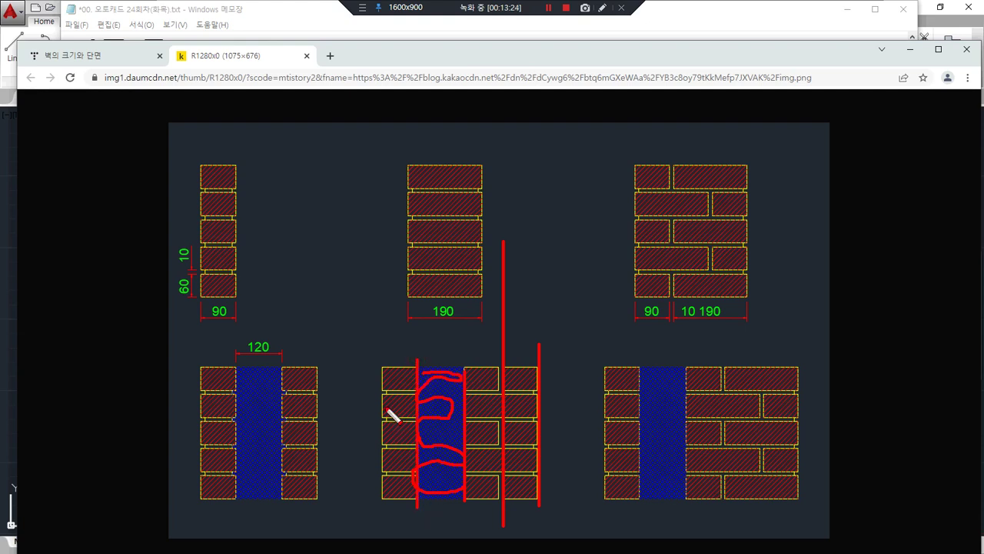
{"action": "left_click_drag", "start_coordinate": [381, 358], "coordinate": [382, 504]}
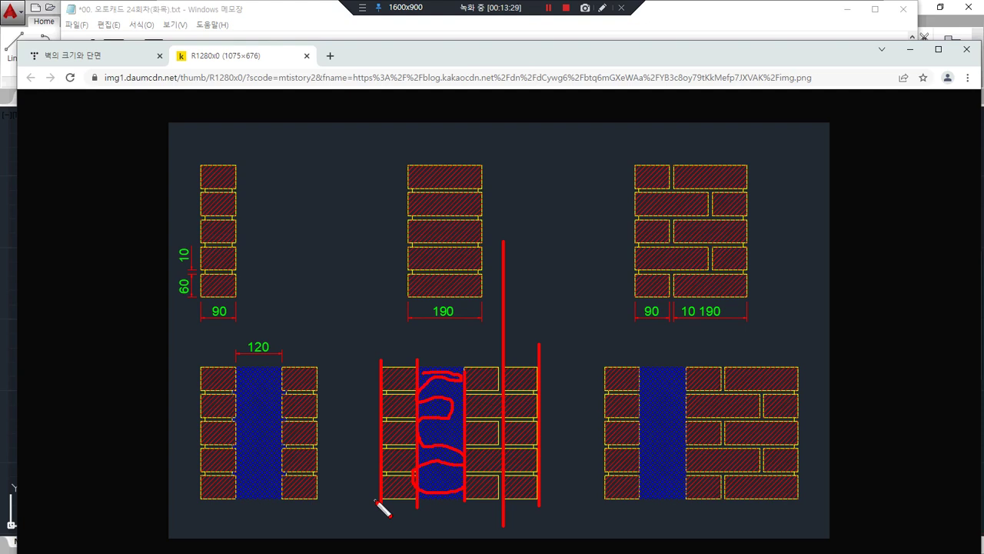
{"action": "mouse_move", "coordinate": [445, 337]}
{"action": "left_mouse_down"}
{"action": "mouse_move", "coordinate": [413, 339]}
{"action": "mouse_move", "coordinate": [533, 230]}
{"action": "mouse_move", "coordinate": [459, 320]}
{"action": "left_mouse_up"}
{"action": "mouse_move", "coordinate": [529, 345]}
{"action": "left_mouse_down"}
{"action": "mouse_move", "coordinate": [305, 512]}
{"action": "mouse_move", "coordinate": [506, 333]}
{"action": "left_mouse_up"}
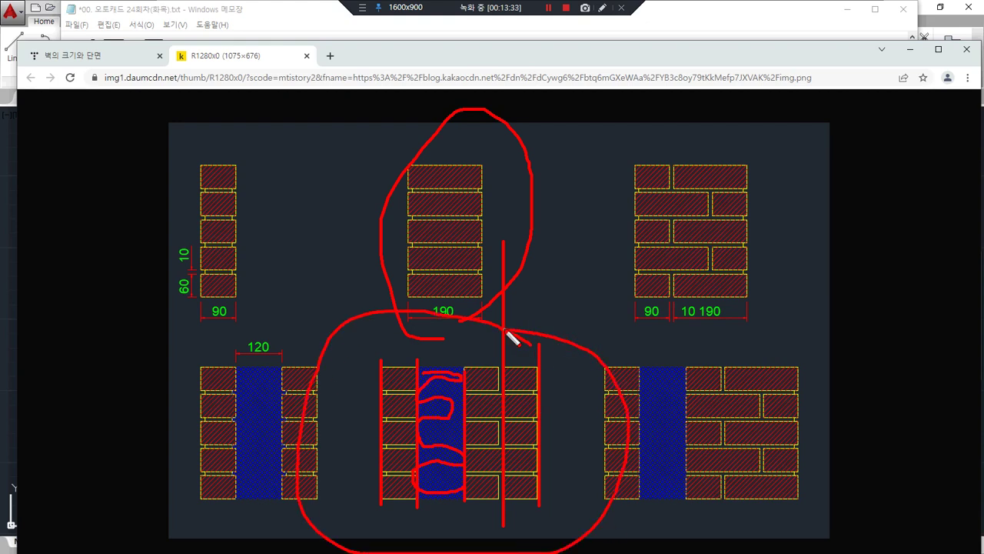
{"action": "key", "text": "Delete"}
{"action": "mouse_move", "coordinate": [446, 332]}
{"action": "left_mouse_down"}
{"action": "mouse_move", "coordinate": [492, 248]}
{"action": "mouse_move", "coordinate": [456, 335]}
{"action": "left_mouse_up"}
{"action": "key", "text": "Escape"}
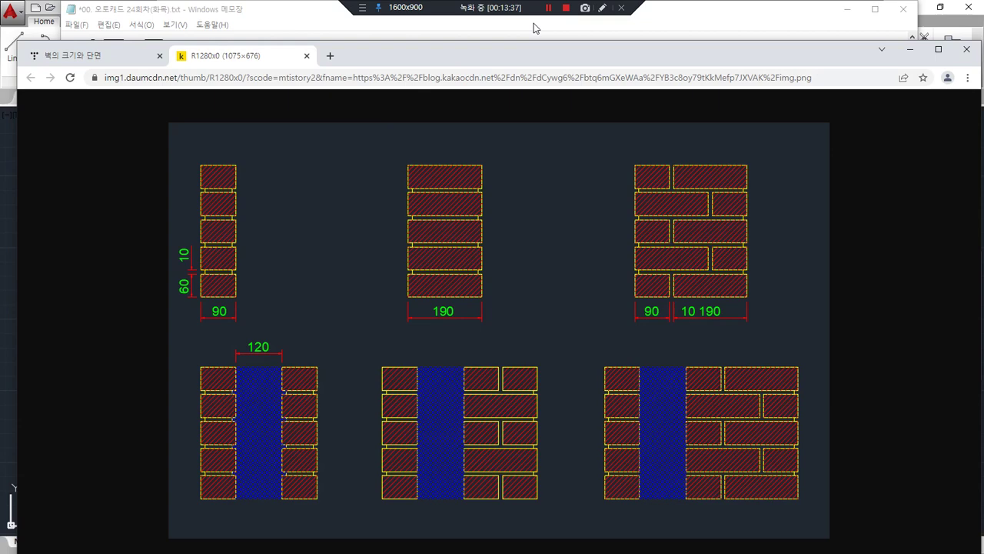
Open the blog's floor plan image in a separate tab and enlarge it to 300% around the stepped exterior wall.
{"action": "left_click", "coordinate": [548, 8]}
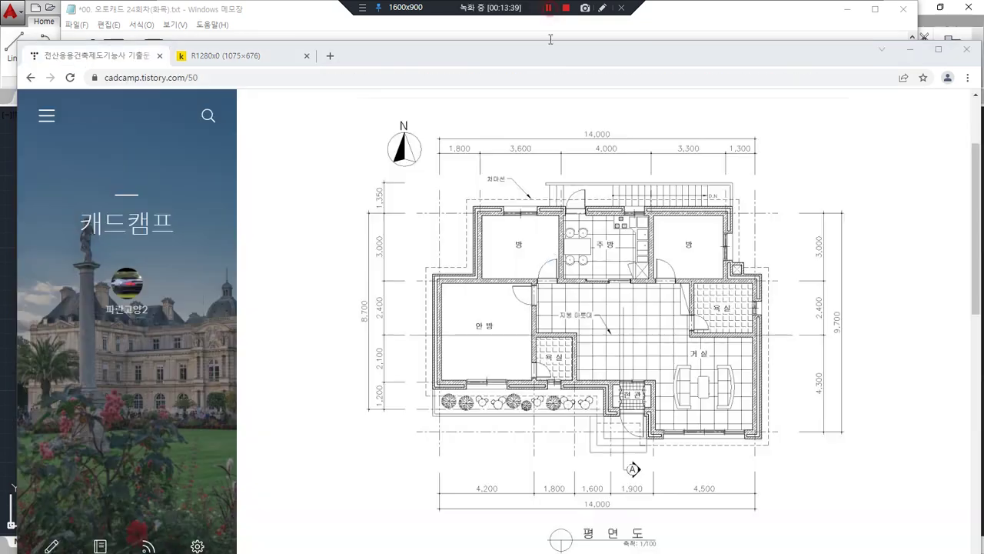
{"action": "right_click", "coordinate": [539, 284]}
{"action": "left_click", "coordinate": [559, 292]}
{"action": "left_click", "coordinate": [371, 55]}
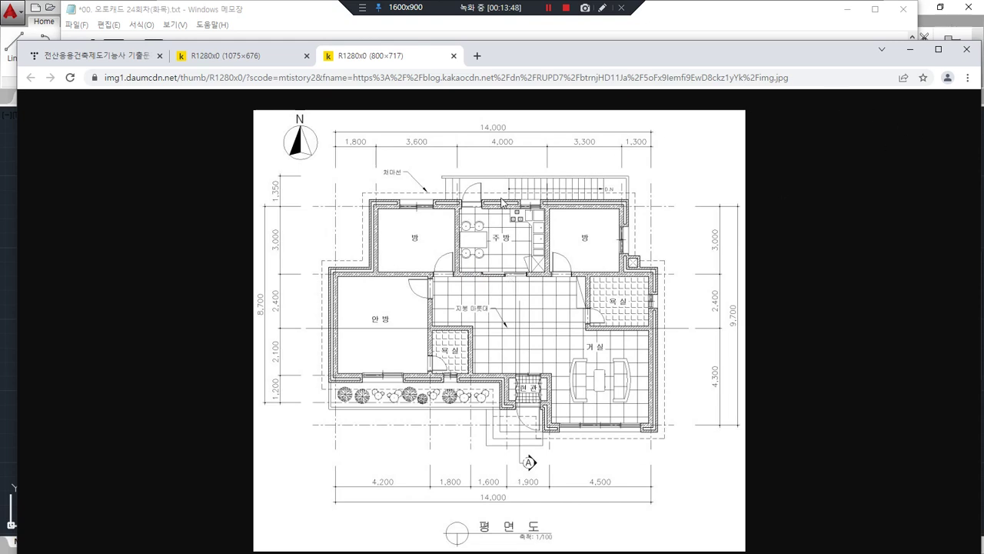
{"action": "scroll", "coordinate": [454, 216], "scroll_direction": "up", "scroll_amount": 4, "text": "ctrl"}
{"action": "scroll", "coordinate": [398, 286], "scroll_direction": "up", "scroll_amount": 5, "text": "ctrl"}
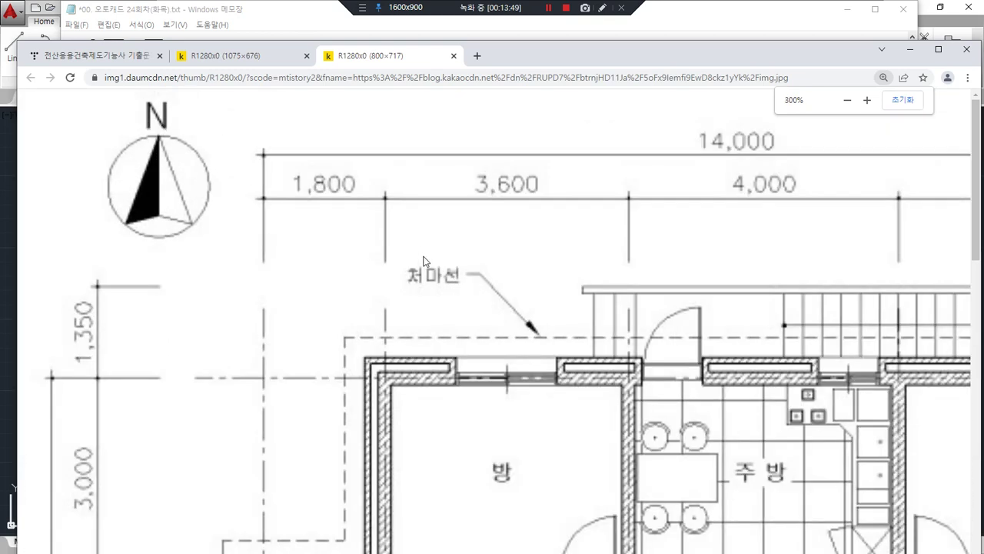
{"action": "scroll", "coordinate": [570, 486], "scroll_direction": "down", "scroll_amount": 7}
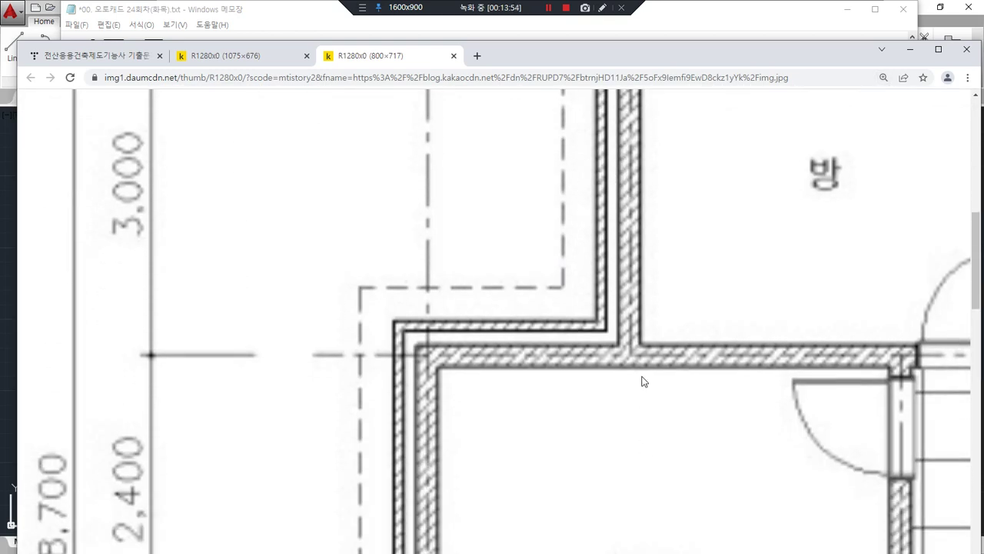
Annotate the plan's inner wall as 200, the insulation gap as 120 and the outer wall as 100, and clear the notes.
{"action": "mouse_move", "coordinate": [699, 354]}
{"action": "left_mouse_down"}
{"action": "mouse_move", "coordinate": [557, 354]}
{"action": "mouse_move", "coordinate": [775, 354]}
{"action": "left_mouse_up"}
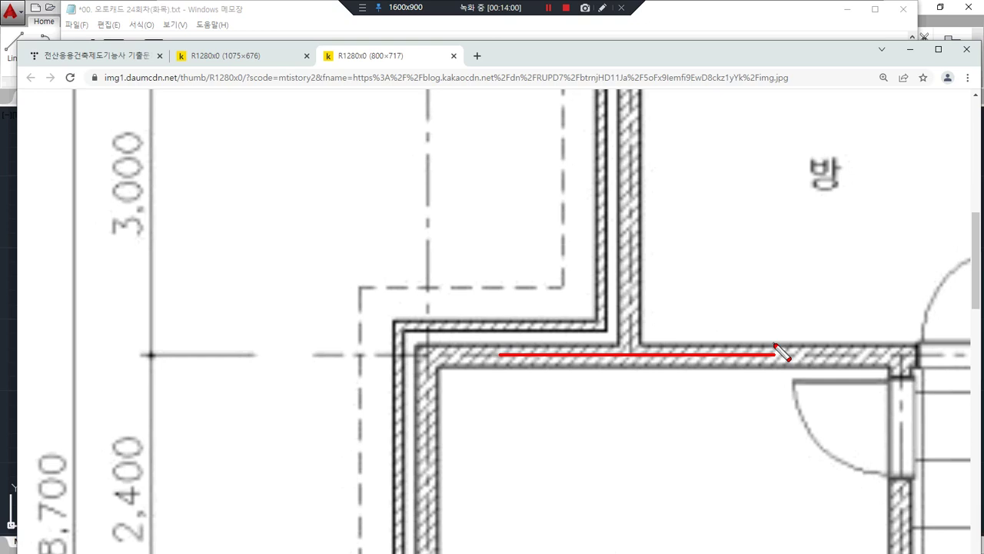
{"action": "key", "text": "ctrl+z"}
{"action": "left_click_drag", "start_coordinate": [699, 370], "coordinate": [589, 370]}
{"action": "left_click_drag", "start_coordinate": [638, 347], "coordinate": [597, 346]}
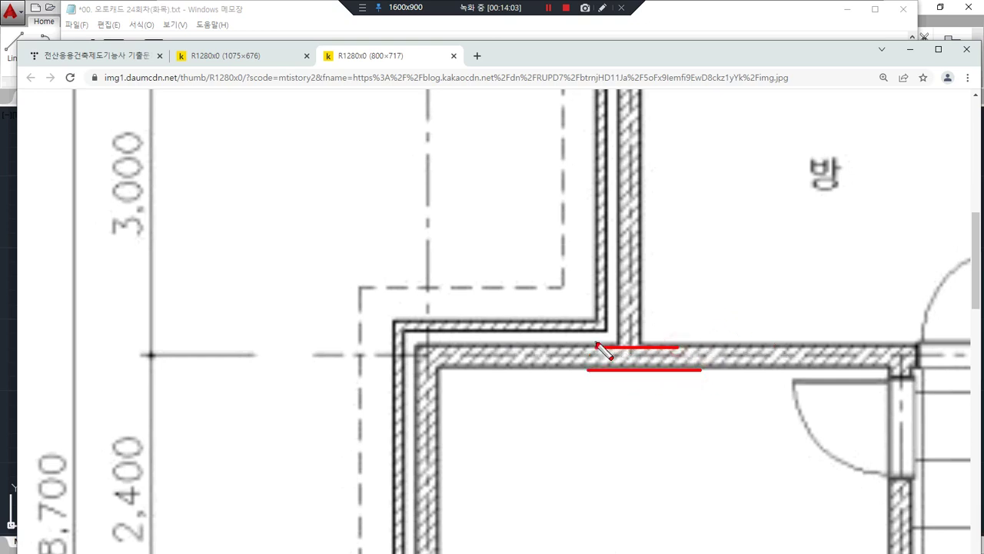
{"action": "mouse_move", "coordinate": [677, 359]}
{"action": "left_mouse_down"}
{"action": "mouse_move", "coordinate": [666, 369]}
{"action": "mouse_move", "coordinate": [680, 355]}
{"action": "mouse_move", "coordinate": [683, 364]}
{"action": "mouse_move", "coordinate": [719, 317]}
{"action": "mouse_move", "coordinate": [792, 296]}
{"action": "left_mouse_up"}
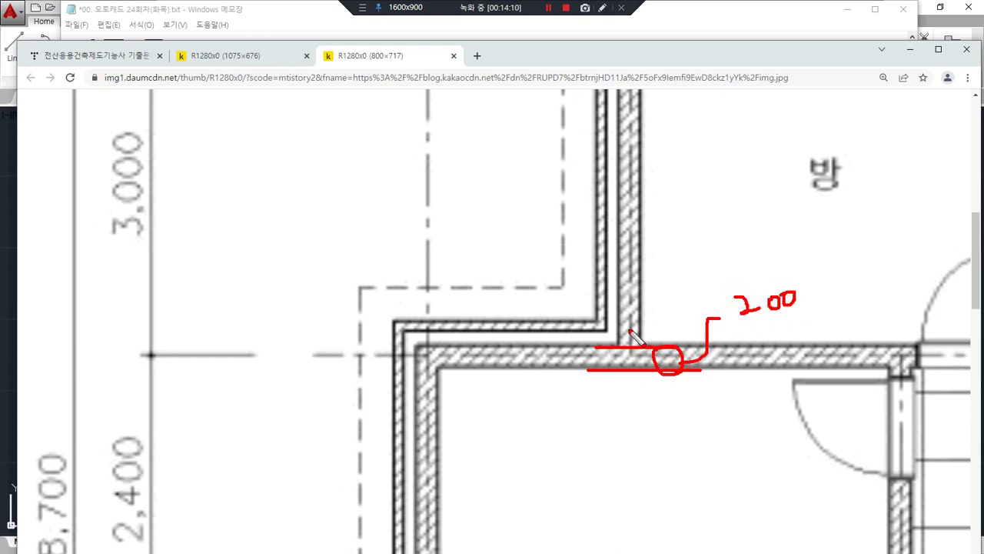
{"action": "mouse_move", "coordinate": [542, 345]}
{"action": "left_mouse_down"}
{"action": "mouse_move", "coordinate": [538, 334]}
{"action": "mouse_move", "coordinate": [559, 336]}
{"action": "mouse_move", "coordinate": [546, 345]}
{"action": "left_mouse_up"}
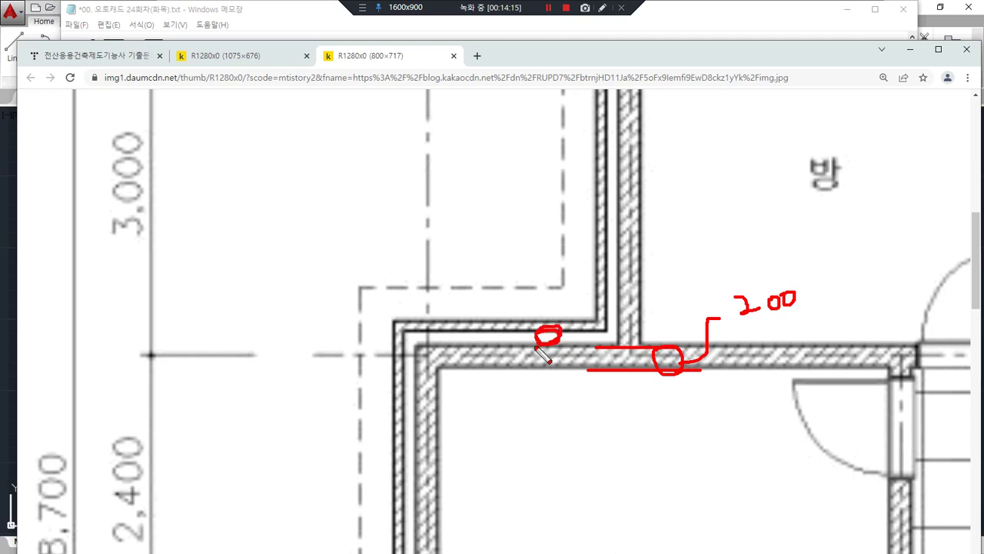
{"action": "mouse_move", "coordinate": [538, 337]}
{"action": "left_mouse_down"}
{"action": "mouse_move", "coordinate": [440, 257]}
{"action": "mouse_move", "coordinate": [424, 260]}
{"action": "mouse_move", "coordinate": [487, 223]}
{"action": "left_mouse_up"}
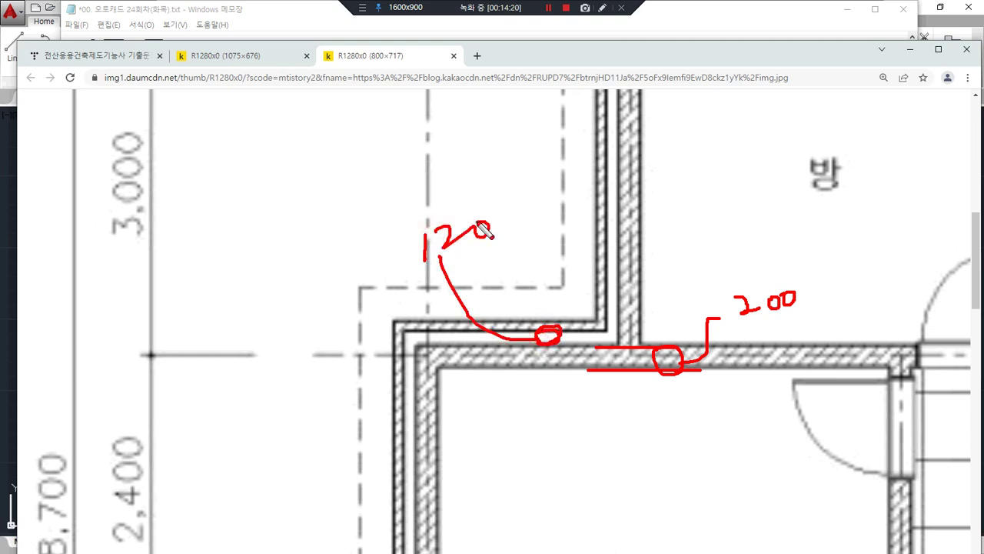
{"action": "mouse_move", "coordinate": [601, 246]}
{"action": "left_mouse_down"}
{"action": "mouse_move", "coordinate": [595, 260]}
{"action": "mouse_move", "coordinate": [608, 258]}
{"action": "mouse_move", "coordinate": [530, 199]}
{"action": "mouse_move", "coordinate": [538, 208]}
{"action": "left_mouse_up"}
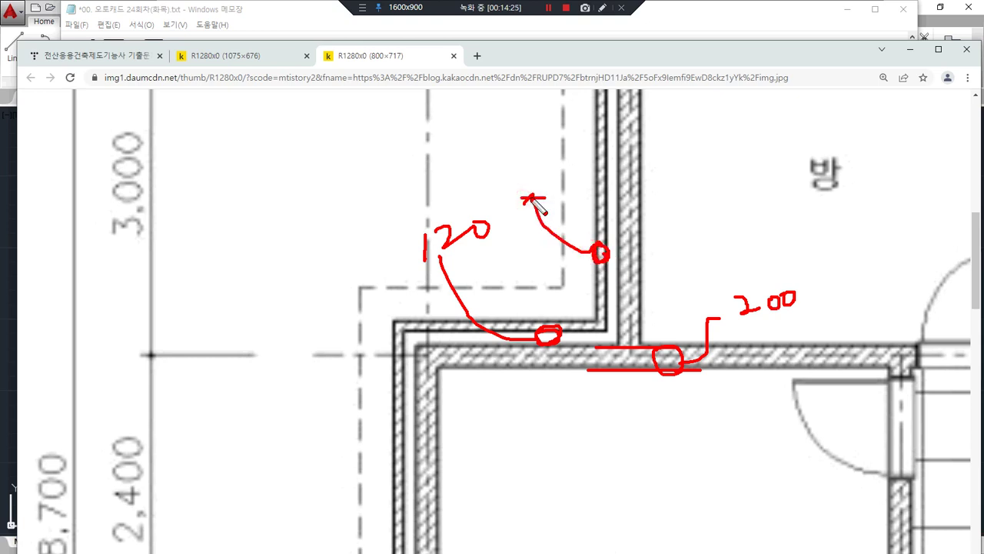
{"action": "mouse_move", "coordinate": [503, 150]}
{"action": "left_mouse_down"}
{"action": "mouse_move", "coordinate": [502, 175]}
{"action": "mouse_move", "coordinate": [516, 155]}
{"action": "mouse_move", "coordinate": [538, 156]}
{"action": "left_mouse_up"}
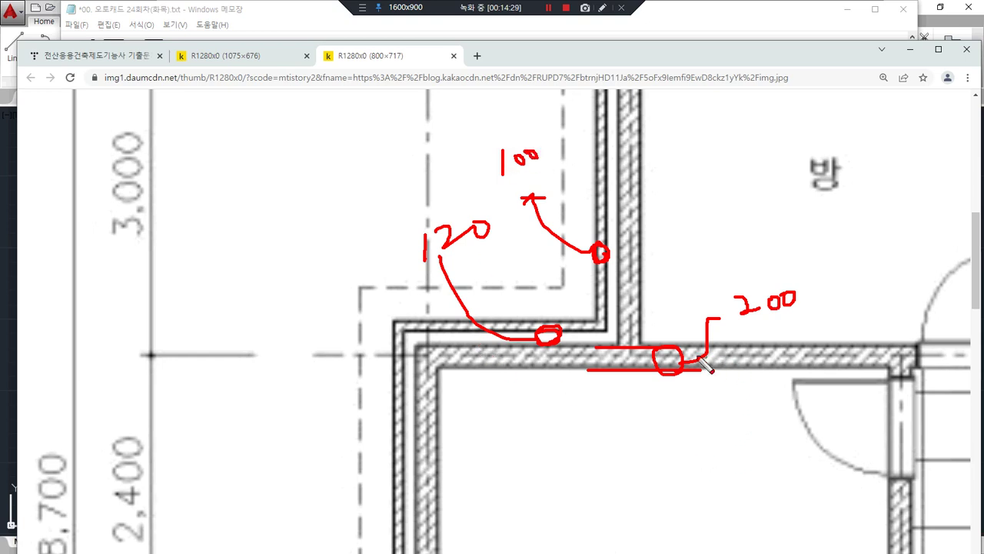
{"action": "key", "text": "Escape"}
Handwrite 外 outside the exterior wall and 內 inside the 안방 room on the floor plan.
{"action": "scroll", "coordinate": [618, 320], "scroll_direction": "down", "scroll_amount": 3}
{"action": "key", "text": "ctrl+alt+d"}
{"action": "left_click_drag", "start_coordinate": [243, 267], "coordinate": [207, 296]}
{"action": "mouse_move", "coordinate": [235, 274]}
{"action": "left_mouse_down"}
{"action": "mouse_move", "coordinate": [242, 288]}
{"action": "mouse_move", "coordinate": [225, 311]}
{"action": "left_mouse_up"}
{"action": "left_click_drag", "start_coordinate": [223, 293], "coordinate": [231, 296]}
{"action": "left_click_drag", "start_coordinate": [246, 243], "coordinate": [251, 366]}
{"action": "left_click_drag", "start_coordinate": [244, 292], "coordinate": [264, 292]}
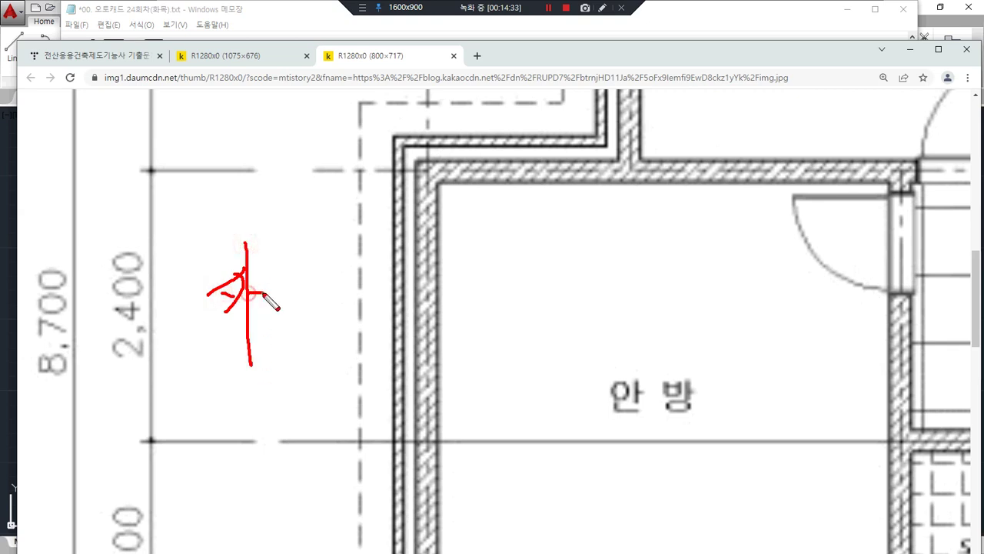
{"action": "left_click_drag", "start_coordinate": [546, 287], "coordinate": [550, 317]}
{"action": "mouse_move", "coordinate": [552, 273]}
{"action": "left_mouse_down"}
{"action": "mouse_move", "coordinate": [587, 317]}
{"action": "mouse_move", "coordinate": [569, 289]}
{"action": "left_mouse_up"}
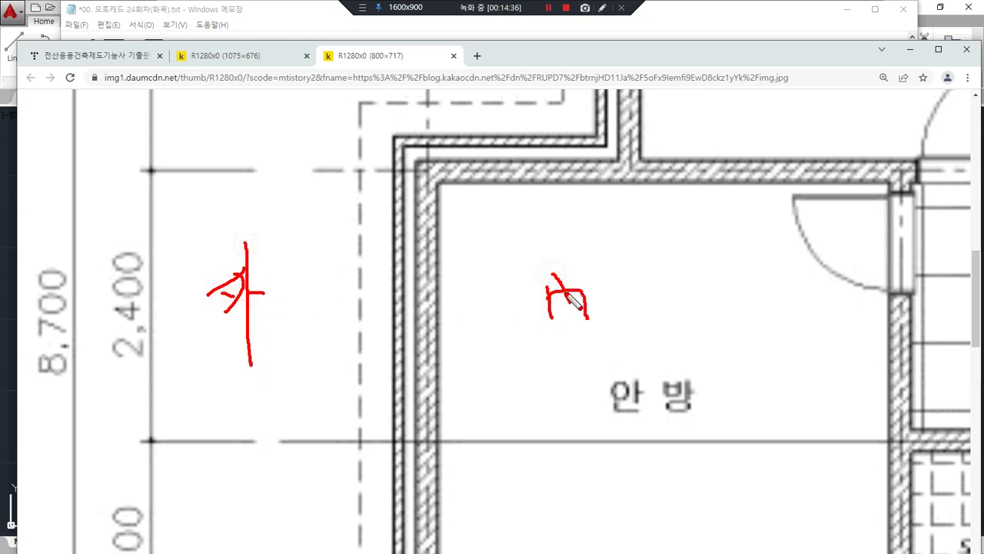
Draw arrows from outside toward the wall, trace its insulation layer, circle the 안방 interior and clear all marks.
{"action": "mouse_move", "coordinate": [183, 204]}
{"action": "left_mouse_down"}
{"action": "mouse_move", "coordinate": [369, 205]}
{"action": "mouse_move", "coordinate": [354, 224]}
{"action": "left_mouse_up"}
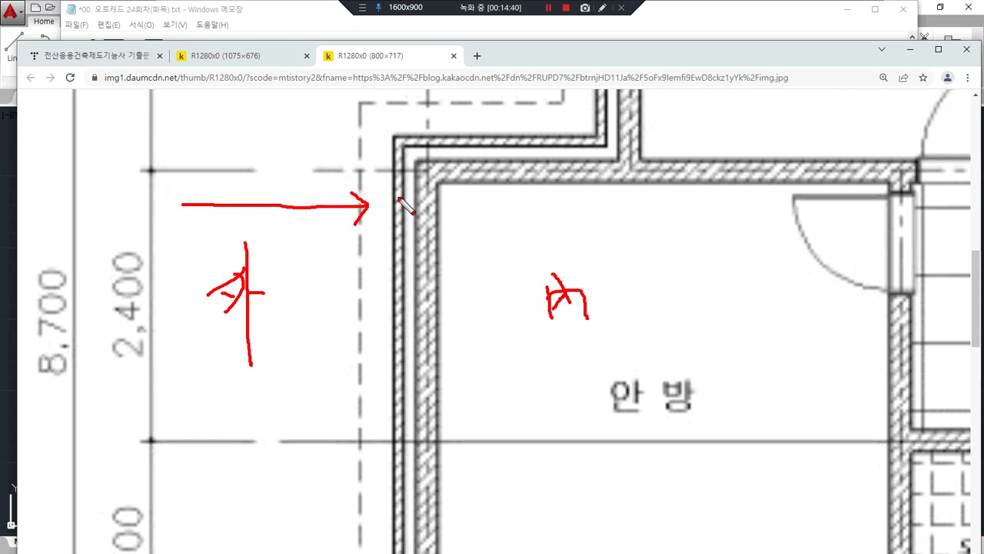
{"action": "left_click_drag", "start_coordinate": [413, 165], "coordinate": [415, 480]}
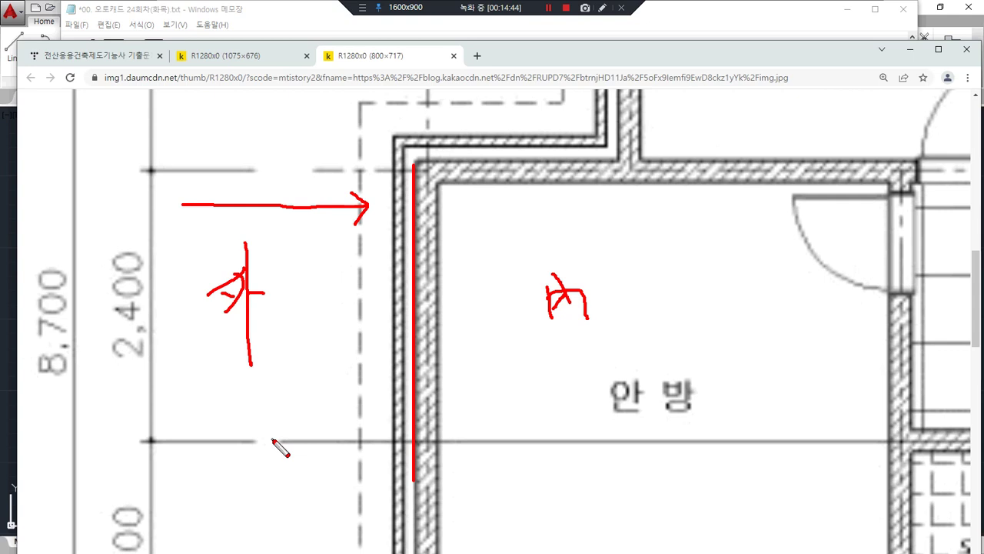
{"action": "mouse_move", "coordinate": [155, 377]}
{"action": "left_mouse_down"}
{"action": "mouse_move", "coordinate": [386, 377]}
{"action": "mouse_move", "coordinate": [373, 387]}
{"action": "left_mouse_up"}
{"action": "left_click_drag", "start_coordinate": [409, 268], "coordinate": [409, 479]}
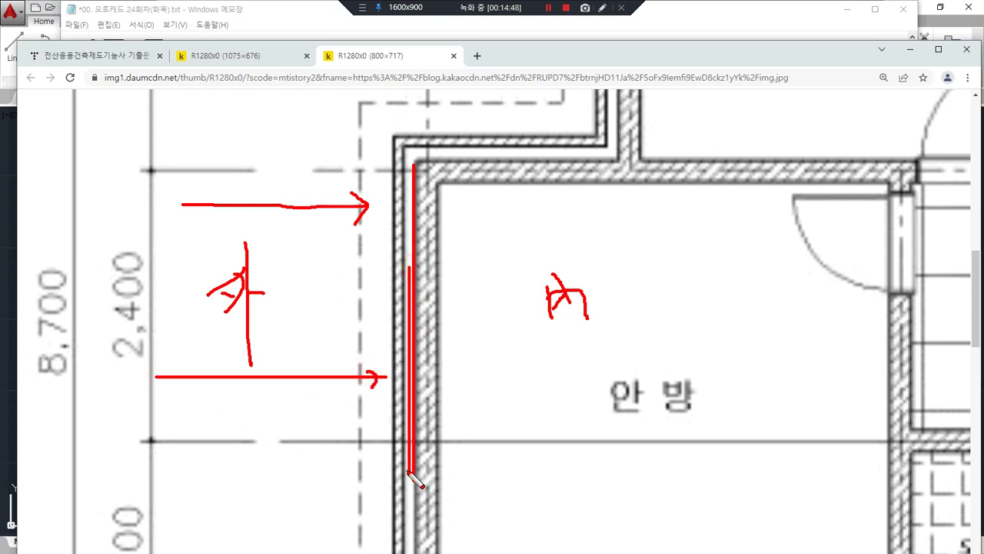
{"action": "mouse_move", "coordinate": [590, 443]}
{"action": "left_mouse_down"}
{"action": "mouse_move", "coordinate": [642, 270]}
{"action": "mouse_move", "coordinate": [627, 443]}
{"action": "mouse_move", "coordinate": [607, 433]}
{"action": "left_mouse_up"}
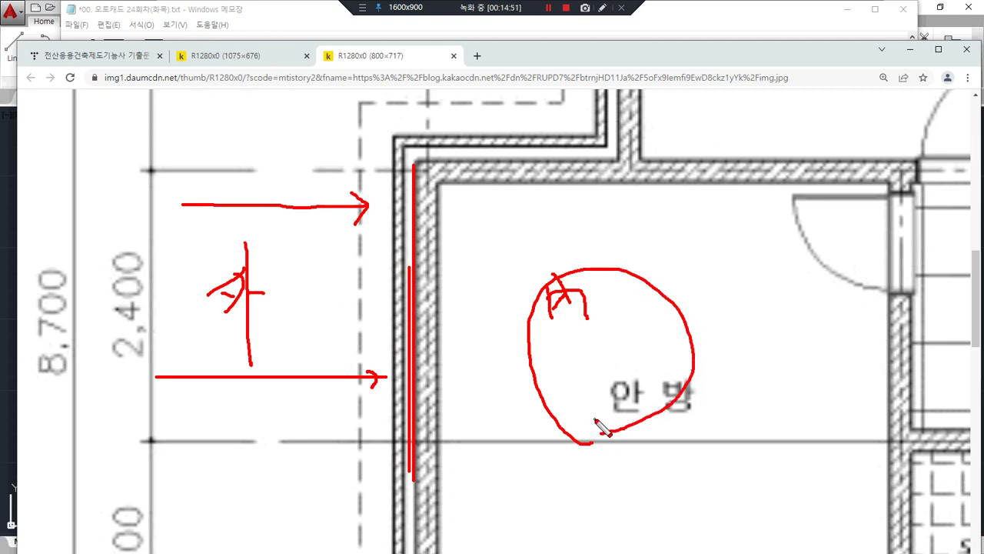
{"action": "key", "text": "Escape"}
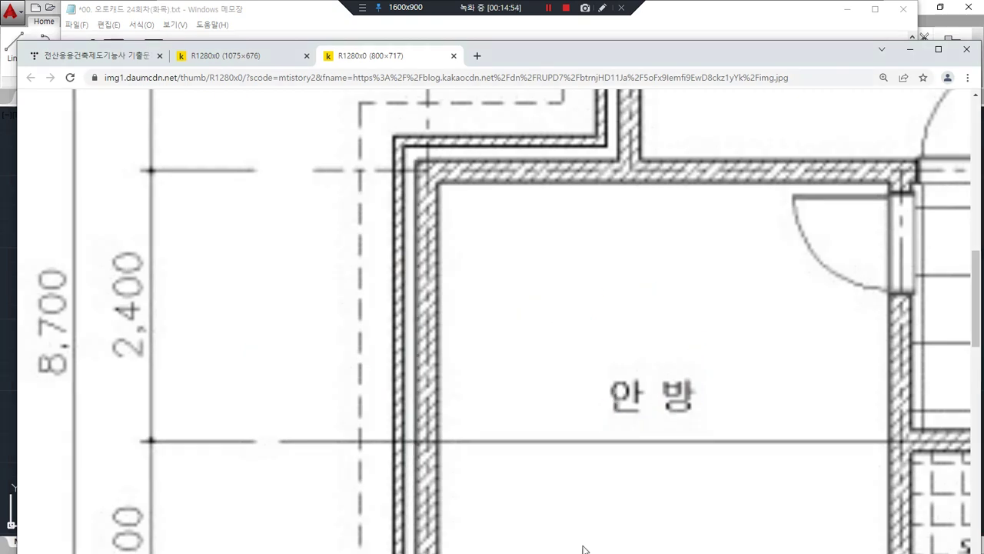
Maximize the browser window showing the floor plan.
{"action": "double_click", "coordinate": [725, 49]}
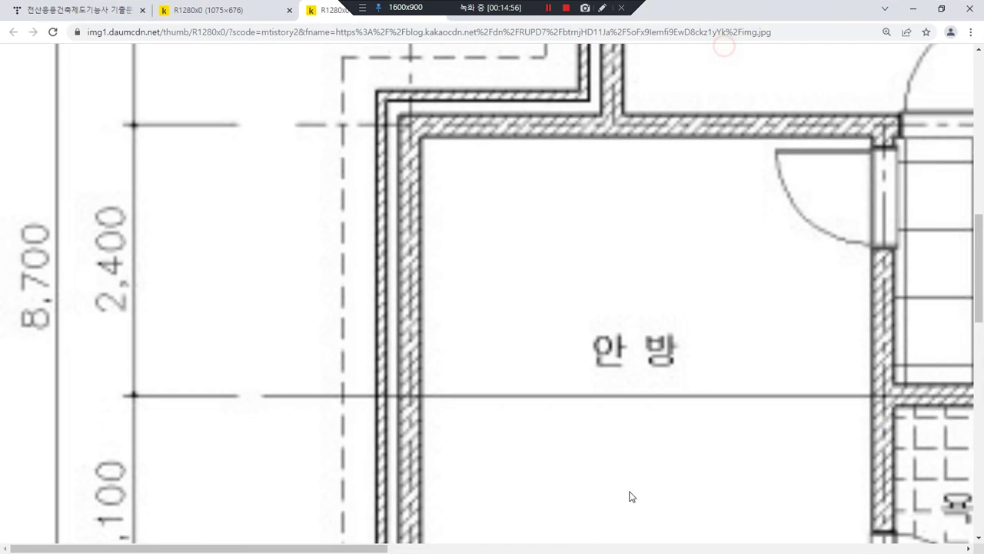
Draw a double-headed vertical arrow across the interior wall between the 방 and 안방 rooms on the floor plan.
{"action": "left_click_drag", "start_coordinate": [382, 547], "coordinate": [582, 548]}
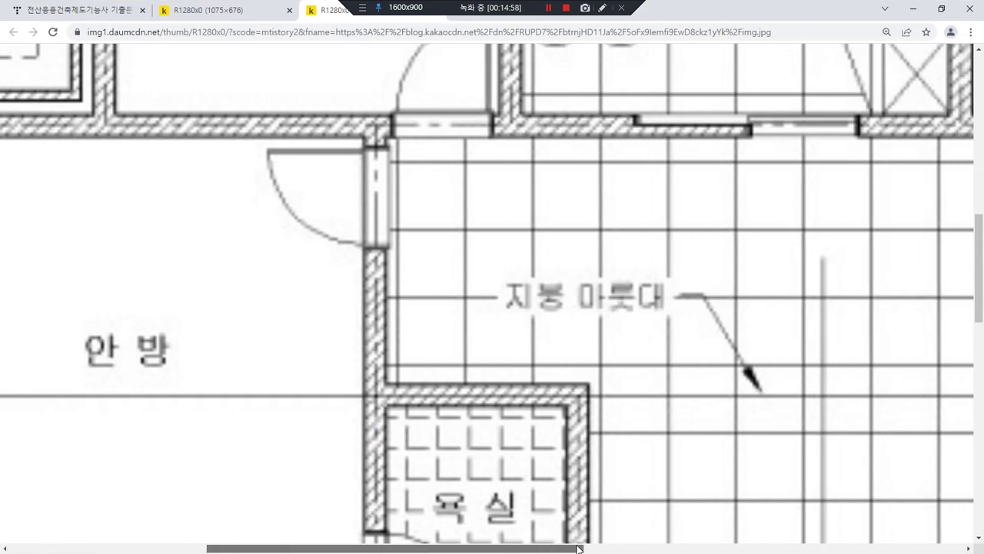
{"action": "scroll", "coordinate": [562, 443], "scroll_direction": "down", "scroll_amount": 1}
{"action": "scroll", "coordinate": [561, 449], "scroll_direction": "up", "scroll_amount": 3}
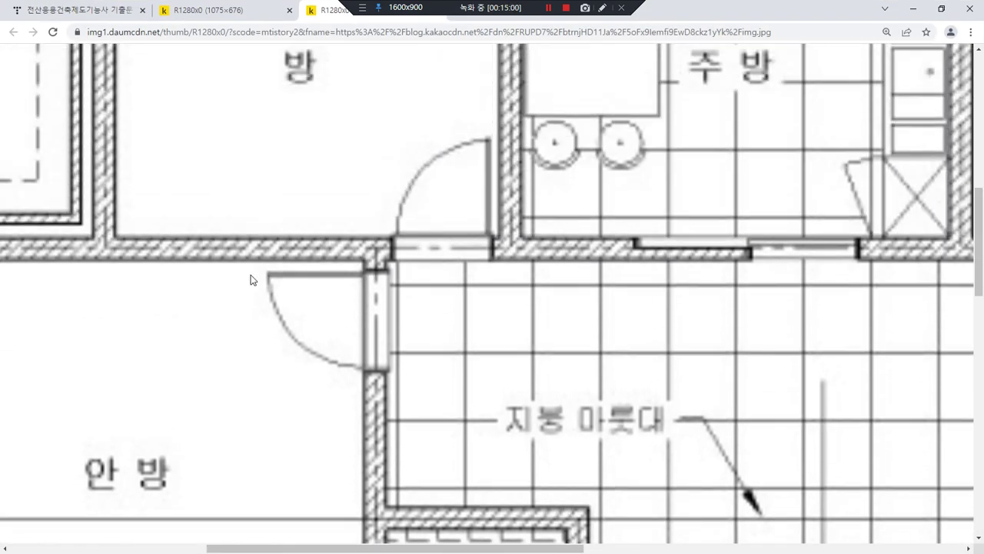
{"action": "mouse_move", "coordinate": [318, 114]}
{"action": "left_mouse_down"}
{"action": "mouse_move", "coordinate": [317, 370]}
{"action": "mouse_move", "coordinate": [347, 346]}
{"action": "left_mouse_up"}
{"action": "left_click_drag", "start_coordinate": [296, 154], "coordinate": [337, 153]}
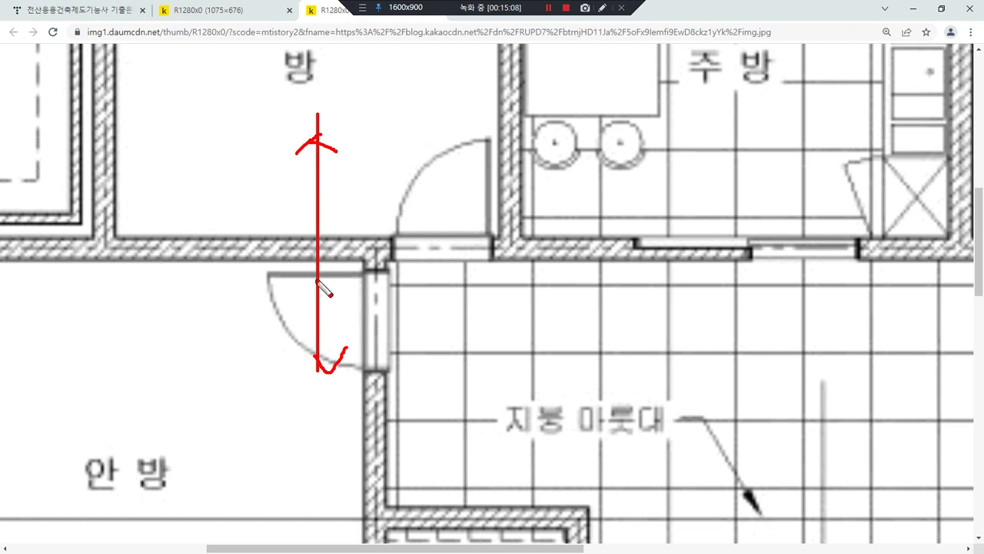
Trace the exterior wall around the upper rooms, 안방, the entrance and the 욕실 side in red on the floor plan.
{"action": "scroll", "coordinate": [373, 273], "scroll_direction": "down", "scroll_amount": 4, "text": "ctrl"}
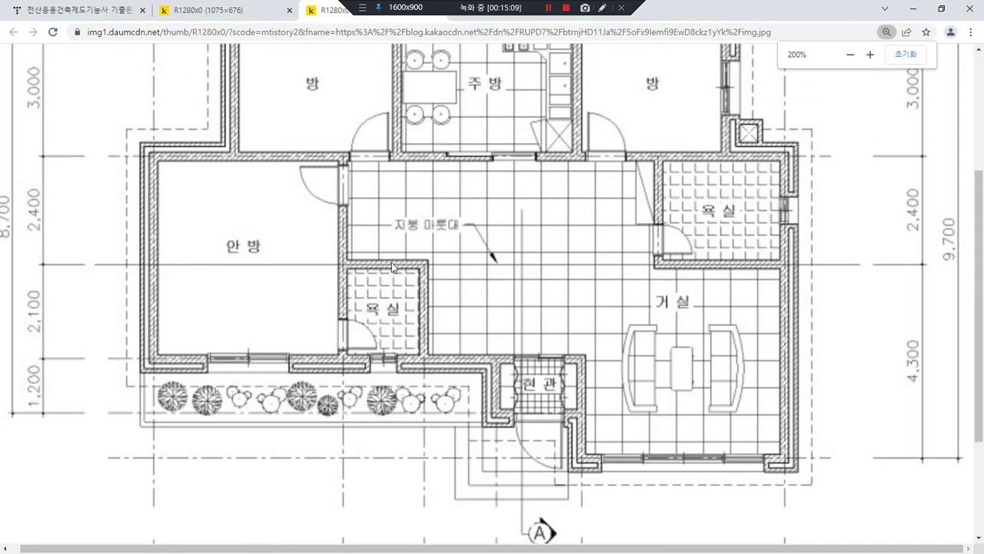
{"action": "scroll", "coordinate": [392, 262], "scroll_direction": "up", "scroll_amount": 2}
{"action": "mouse_move", "coordinate": [730, 106]}
{"action": "left_mouse_down"}
{"action": "mouse_move", "coordinate": [230, 106]}
{"action": "mouse_move", "coordinate": [230, 235]}
{"action": "mouse_move", "coordinate": [154, 244]}
{"action": "mouse_move", "coordinate": [140, 323]}
{"action": "mouse_move", "coordinate": [146, 454]}
{"action": "mouse_move", "coordinate": [471, 455]}
{"action": "mouse_move", "coordinate": [496, 509]}
{"action": "mouse_move", "coordinate": [578, 522]}
{"action": "mouse_move", "coordinate": [578, 550]}
{"action": "left_mouse_up"}
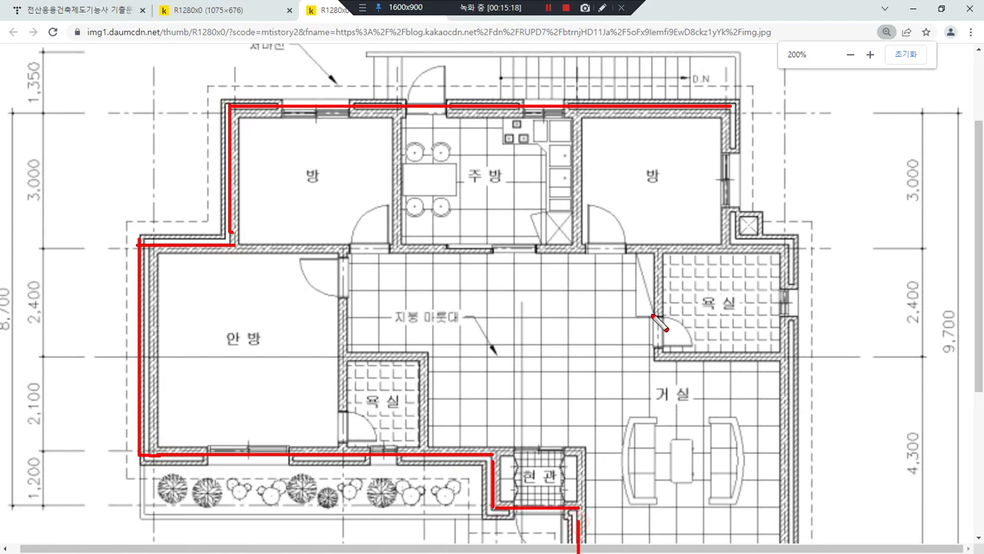
{"action": "mouse_move", "coordinate": [731, 107]}
{"action": "left_mouse_down"}
{"action": "mouse_move", "coordinate": [730, 238]}
{"action": "mouse_move", "coordinate": [784, 244]}
{"action": "mouse_move", "coordinate": [785, 550]}
{"action": "left_mouse_up"}
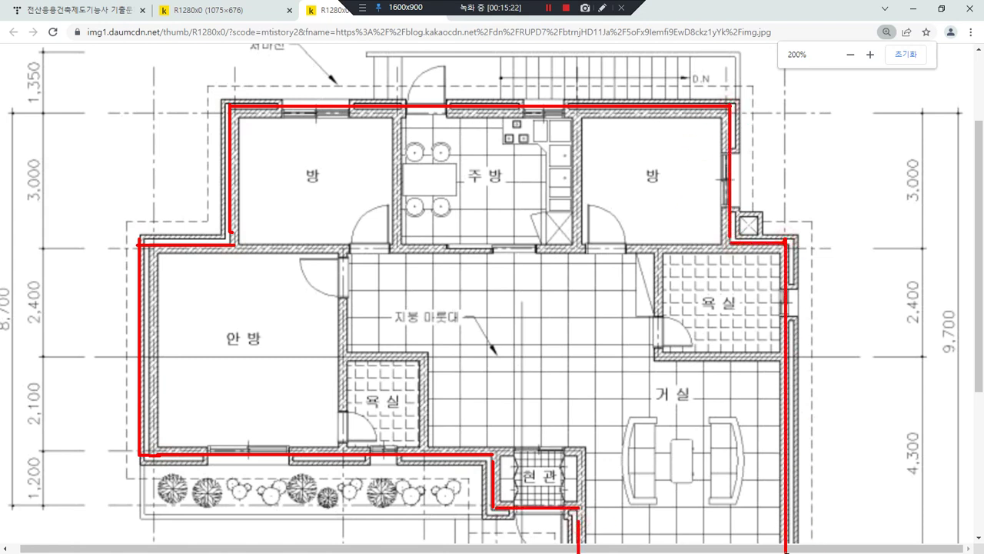
Circle the house interior, cross it out, mark the partition walls beside 주방 and the adjoining 방, and clear the marks.
{"action": "mouse_move", "coordinate": [695, 383]}
{"action": "left_mouse_down"}
{"action": "mouse_move", "coordinate": [300, 372]}
{"action": "mouse_move", "coordinate": [479, 140]}
{"action": "mouse_move", "coordinate": [696, 402]}
{"action": "left_mouse_up"}
{"action": "left_click_drag", "start_coordinate": [584, 295], "coordinate": [545, 333]}
{"action": "left_click_drag", "start_coordinate": [548, 296], "coordinate": [593, 333]}
{"action": "mouse_move", "coordinate": [588, 146]}
{"action": "left_mouse_down"}
{"action": "mouse_move", "coordinate": [575, 157]}
{"action": "mouse_move", "coordinate": [592, 154]}
{"action": "mouse_move", "coordinate": [584, 175]}
{"action": "left_mouse_up"}
{"action": "left_click_drag", "start_coordinate": [400, 183], "coordinate": [407, 211]}
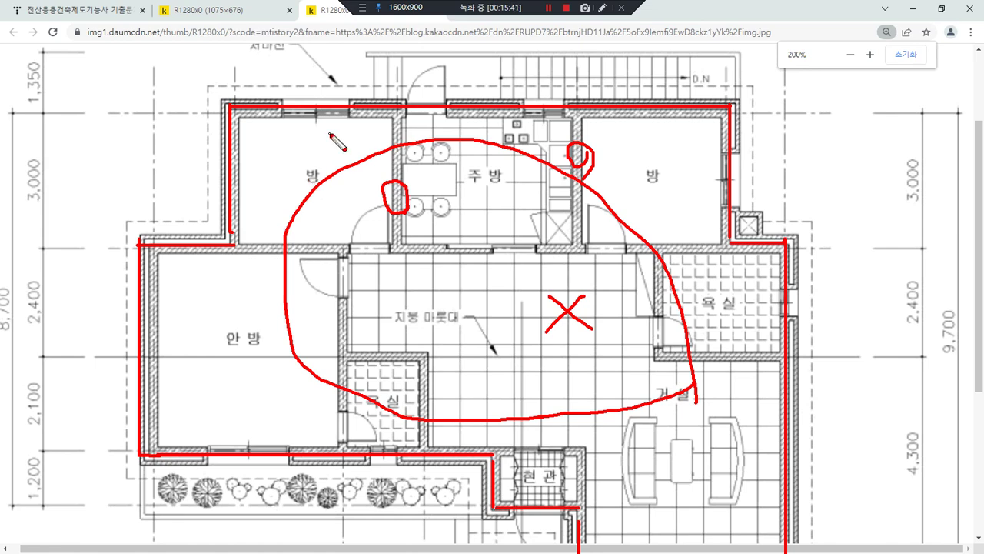
{"action": "key", "text": "Escape"}
{"action": "scroll", "coordinate": [527, 163], "scroll_direction": "down", "scroll_amount": 2}
{"action": "scroll", "coordinate": [526, 203], "scroll_direction": "up", "scroll_amount": 1}
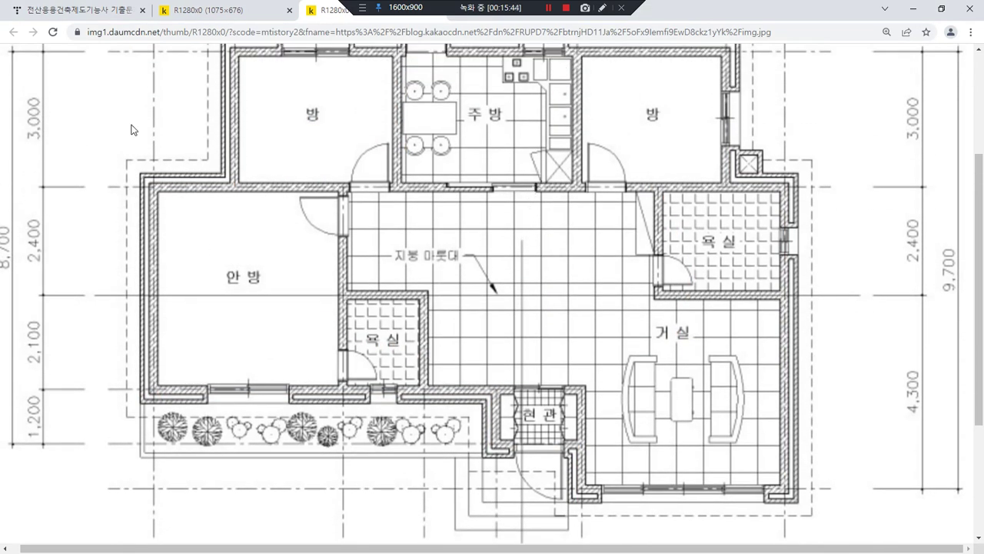
{"action": "scroll", "coordinate": [201, 99], "scroll_direction": "up", "scroll_amount": 1}
{"action": "mouse_move", "coordinate": [259, 148]}
{"action": "left_mouse_down"}
{"action": "mouse_move", "coordinate": [285, 81]}
{"action": "mouse_move", "coordinate": [273, 150]}
{"action": "left_mouse_up"}
{"action": "key", "text": "Escape"}
Switch to the AutoCAD drawing and place a horizontal and a vertical construction line crossing at one point.
{"action": "left_click_drag", "start_coordinate": [703, 11], "coordinate": [0, 81]}
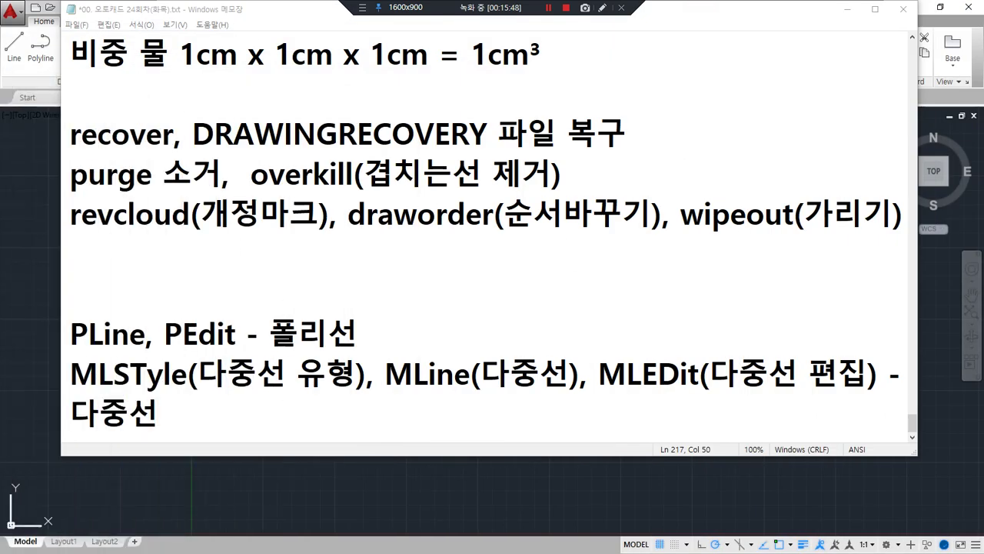
{"action": "left_click", "coordinate": [292, 482]}
{"action": "scroll", "coordinate": [334, 378], "scroll_direction": "down", "scroll_amount": 2}
{"action": "middle_click_drag", "start_coordinate": [440, 331], "coordinate": [380, 339]}
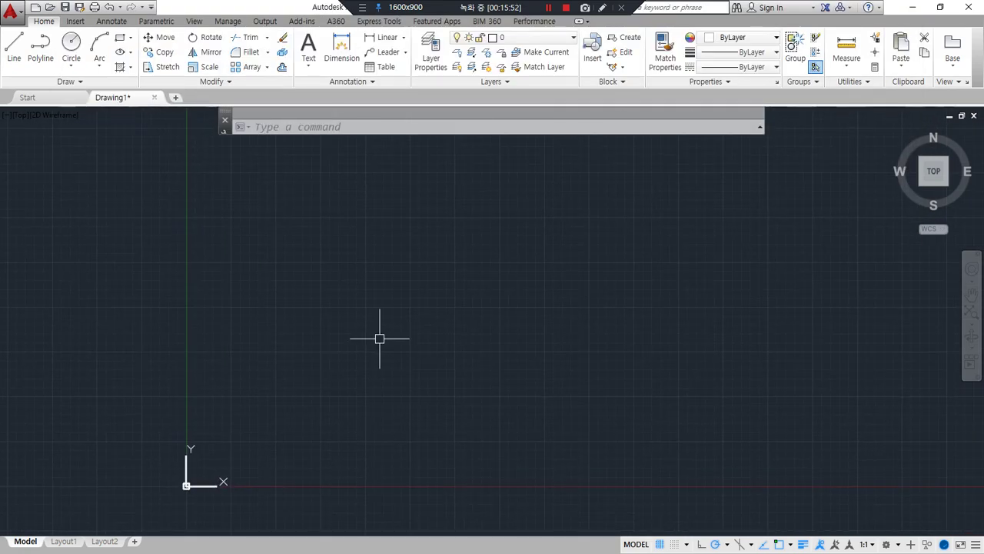
{"action": "type", "text": "xl"}
{"action": "key", "text": "Return"}
{"action": "left_click", "coordinate": [420, 226]}
{"action": "left_click", "coordinate": [497, 230]}
{"action": "left_click", "coordinate": [421, 311]}
{"action": "key", "text": "Escape"}
Assign both construction lines to the cen layer.
{"action": "left_click", "coordinate": [449, 225]}
{"action": "left_click", "coordinate": [441, 266]}
{"action": "left_click", "coordinate": [429, 247]}
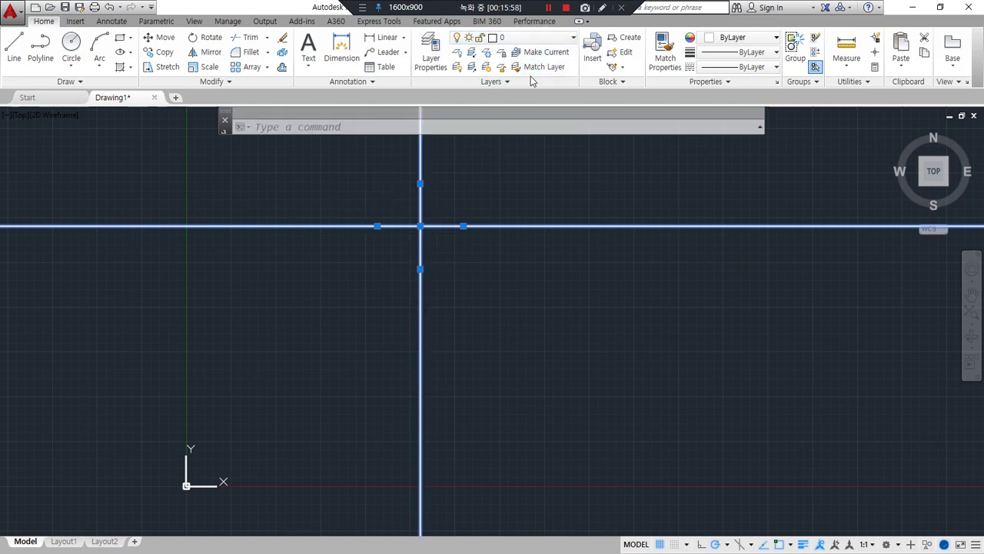
{"action": "left_click", "coordinate": [533, 39]}
{"action": "left_click", "coordinate": [523, 67]}
{"action": "key", "text": "Escape"}
Offset the horizontal centerline downward and the vertical centerline to its right, using the default offset distance.
{"action": "scroll", "coordinate": [423, 222], "scroll_direction": "up", "scroll_amount": 3}
{"action": "type", "text": "o"}
{"action": "key", "text": "Return"}
{"action": "key", "text": "Return"}
{"action": "left_click", "coordinate": [452, 202]}
{"action": "left_click", "coordinate": [468, 264]}
{"action": "scroll", "coordinate": [468, 263], "scroll_direction": "down", "scroll_amount": 5}
{"action": "middle_click_drag", "start_coordinate": [566, 331], "coordinate": [440, 326]}
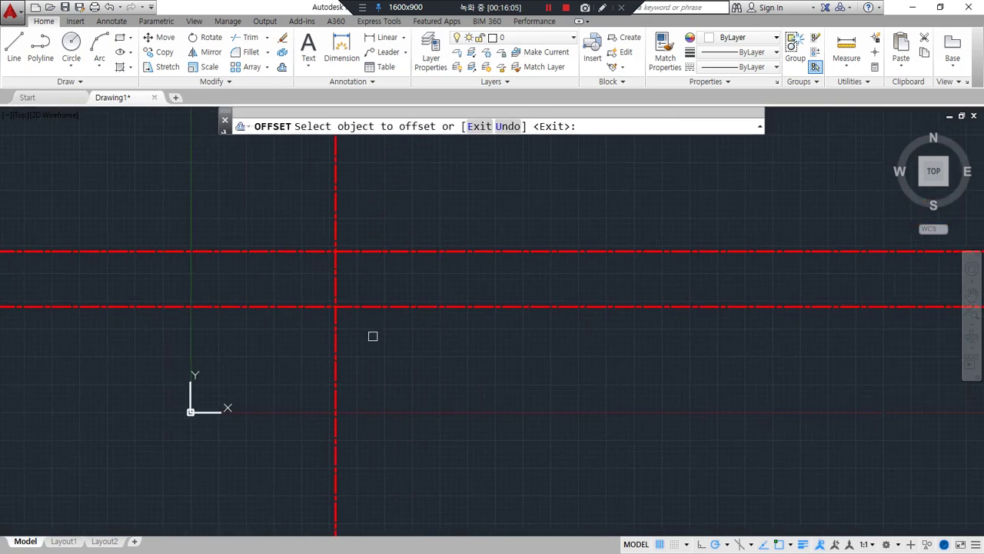
{"action": "left_click", "coordinate": [335, 343]}
{"action": "left_click", "coordinate": [450, 349]}
Move the two inner offset lines to the green wall-line layer.
{"action": "left_click", "coordinate": [424, 338]}
{"action": "left_click", "coordinate": [388, 288]}
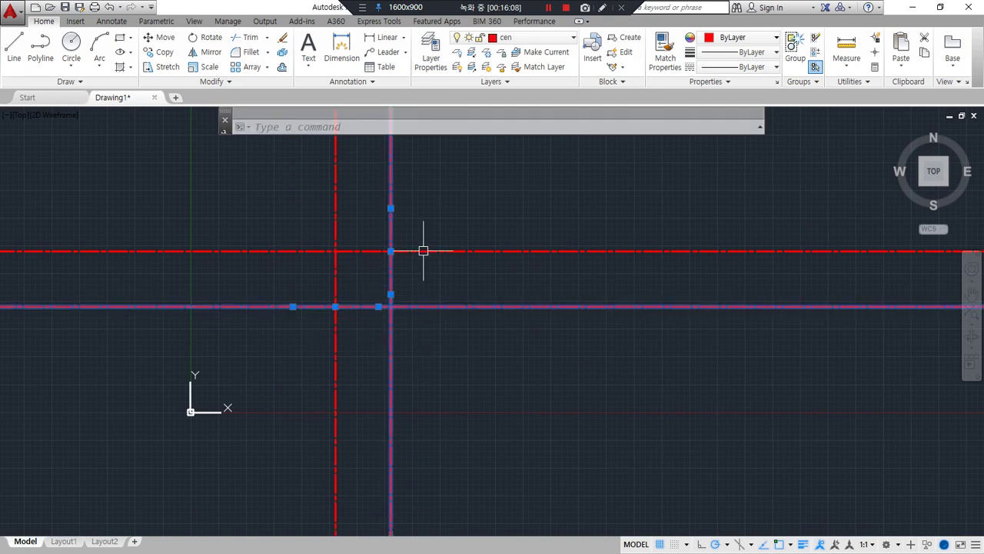
{"action": "left_click", "coordinate": [525, 40]}
{"action": "left_click", "coordinate": [511, 97]}
Fillet the two green inner lines into the wall's inside corner.
{"action": "type", "text": "f"}
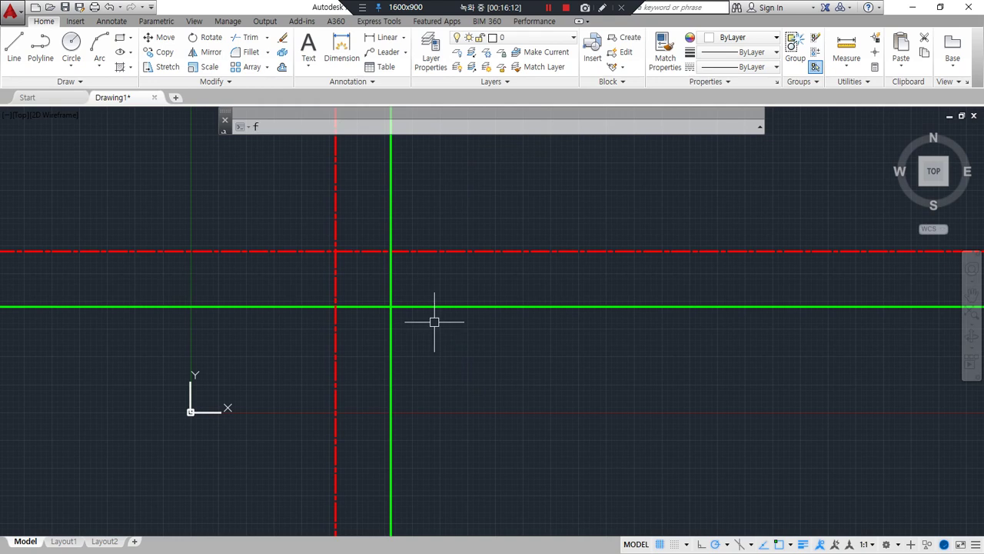
{"action": "key", "text": "Return"}
{"action": "left_click", "coordinate": [396, 308]}
{"action": "left_click", "coordinate": [394, 342]}
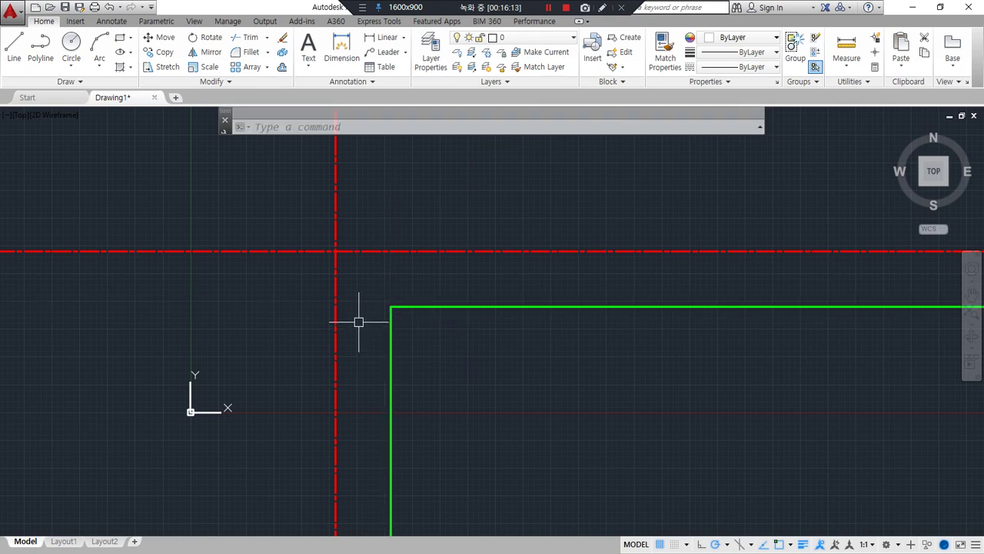
Offset the horizontal centerline 100 upward and the vertical centerline 100 to its left.
{"action": "type", "text": "o"}
{"action": "key", "text": "Return"}
{"action": "type", "text": "100"}
{"action": "key", "text": "Return"}
{"action": "left_click", "coordinate": [400, 251]}
{"action": "left_click", "coordinate": [408, 207]}
{"action": "left_click", "coordinate": [336, 300]}
{"action": "left_click", "coordinate": [267, 313]}
{"action": "key", "text": "Return"}
Match the properties of the green inner wall line onto the two outward offset lines.
{"action": "type", "text": "ma"}
{"action": "key", "text": "Return"}
{"action": "left_click", "coordinate": [390, 333]}
{"action": "left_click", "coordinate": [280, 329]}
{"action": "left_click", "coordinate": [361, 195]}
{"action": "key", "text": "Return"}
Fillet the two outward green lines into the inner wall's outside corner.
{"action": "type", "text": "f"}
{"action": "key", "text": "Return"}
{"action": "left_click", "coordinate": [281, 202]}
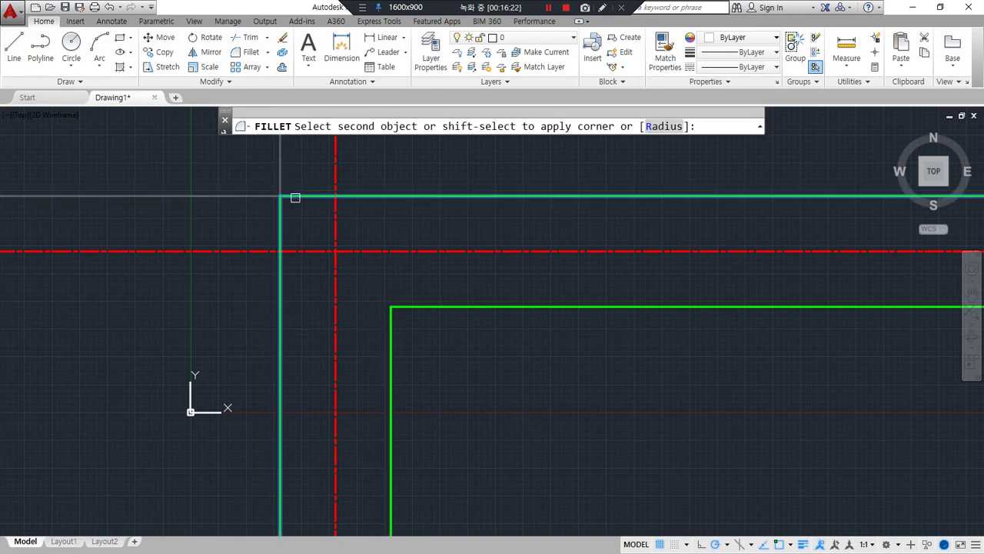
{"action": "left_click", "coordinate": [287, 197]}
Offset the inner wall's two outer faces 120 outward for the insulation gap.
{"action": "type", "text": "o"}
{"action": "key", "text": "Return"}
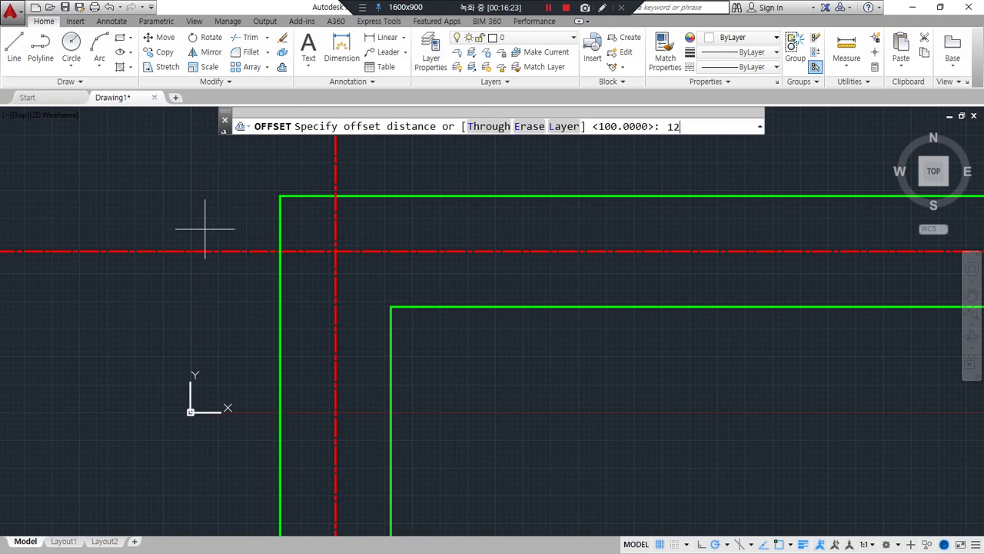
{"action": "type", "text": "12"}
{"action": "key", "text": "Return"}
{"action": "left_click", "coordinate": [292, 196]}
{"action": "left_click", "coordinate": [279, 190]}
{"action": "left_click", "coordinate": [279, 222]}
{"action": "left_click", "coordinate": [200, 204]}
{"action": "scroll", "coordinate": [254, 282], "scroll_direction": "down", "scroll_amount": 2}
{"action": "key", "text": "Return"}
Offset the two insulation gap lines 100 outward for the outer wall.
{"action": "type", "text": "o"}
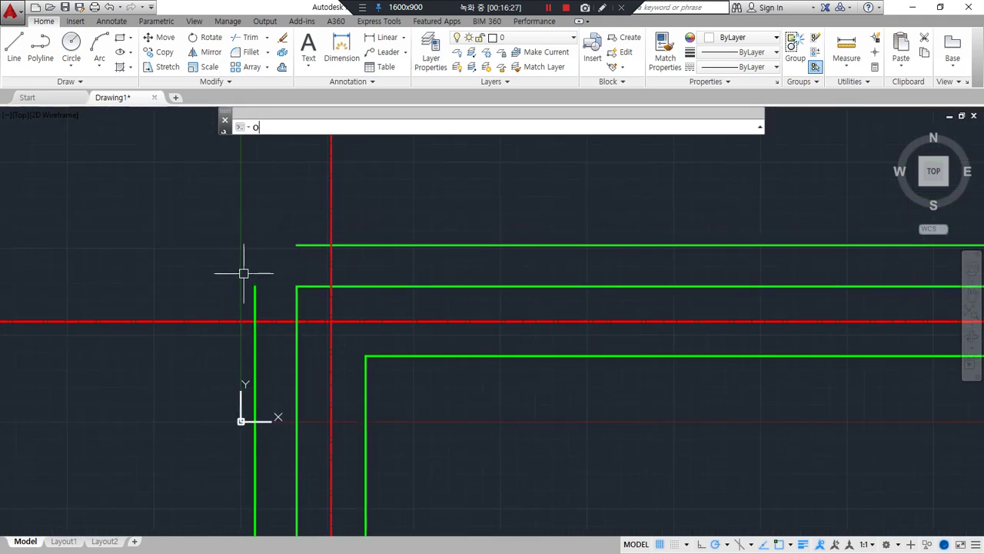
{"action": "key", "text": "Return"}
{"action": "type", "text": "100"}
{"action": "key", "text": "Return"}
{"action": "left_click", "coordinate": [314, 246]}
{"action": "left_click", "coordinate": [299, 205]}
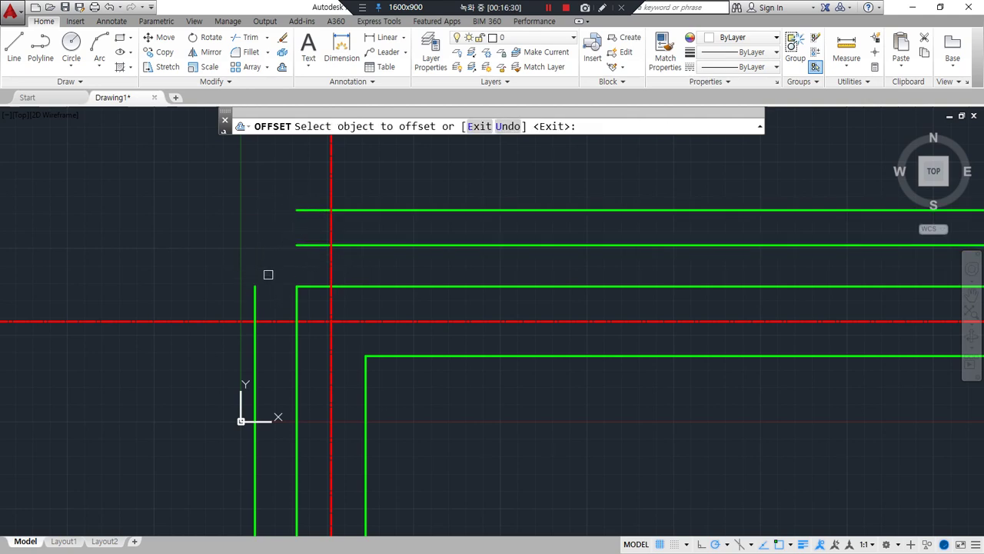
{"action": "left_click", "coordinate": [256, 288]}
{"action": "left_click", "coordinate": [180, 288]}
{"action": "key", "text": "Return"}
Fillet the outer wall's inside and outside line pairs into two corners.
{"action": "type", "text": "f"}
{"action": "key", "text": "Return"}
{"action": "left_click", "coordinate": [256, 285]}
{"action": "left_click", "coordinate": [304, 246]}
{"action": "key", "text": "Return"}
{"action": "left_click", "coordinate": [300, 210]}
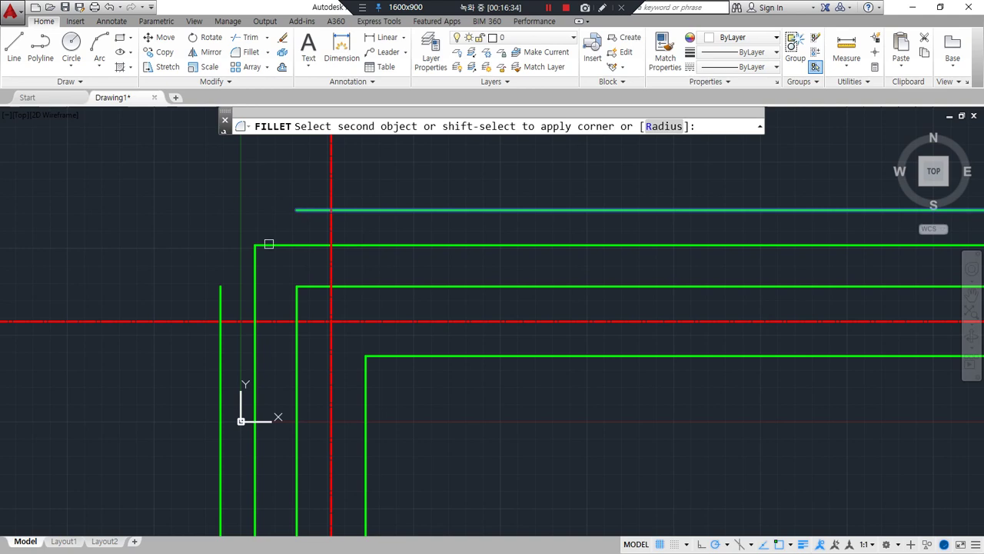
{"action": "left_click", "coordinate": [220, 305]}
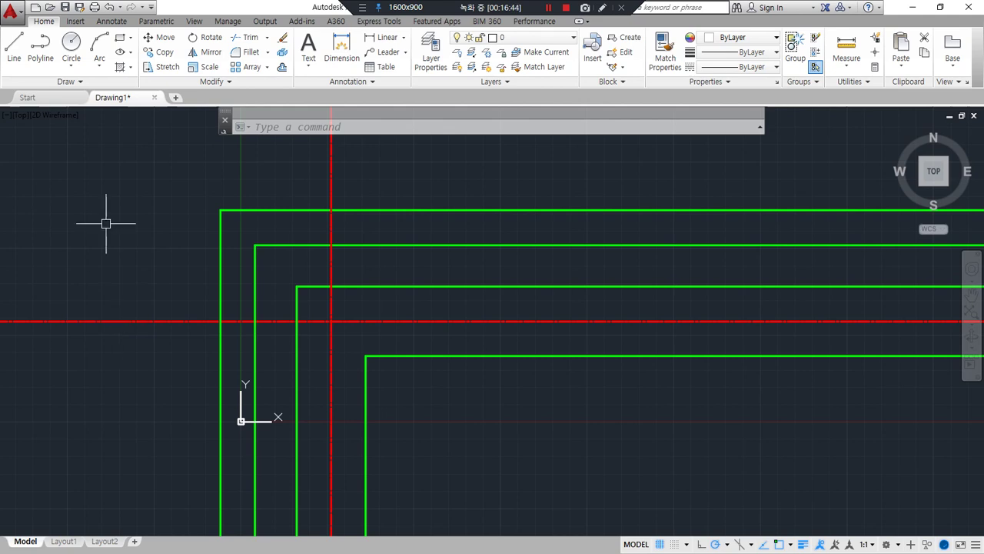
Circle each of the four horizontal wall lines and the centerline, and clear the marks.
{"action": "left_click_drag", "start_coordinate": [511, 366], "coordinate": [504, 327]}
{"action": "left_click_drag", "start_coordinate": [507, 281], "coordinate": [511, 286]}
{"action": "left_click_drag", "start_coordinate": [509, 248], "coordinate": [514, 250]}
{"action": "left_click_drag", "start_coordinate": [485, 212], "coordinate": [515, 206]}
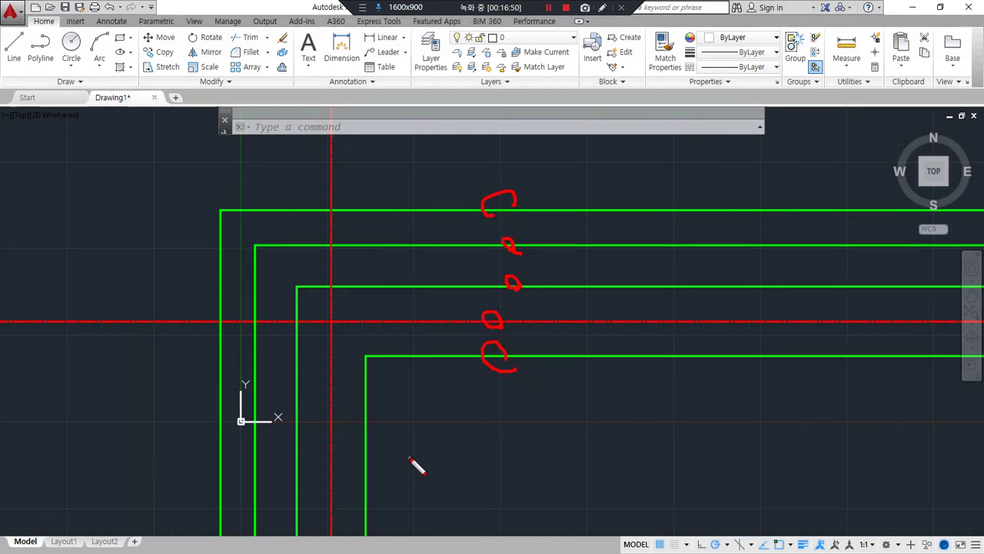
{"action": "key", "text": "Delete"}
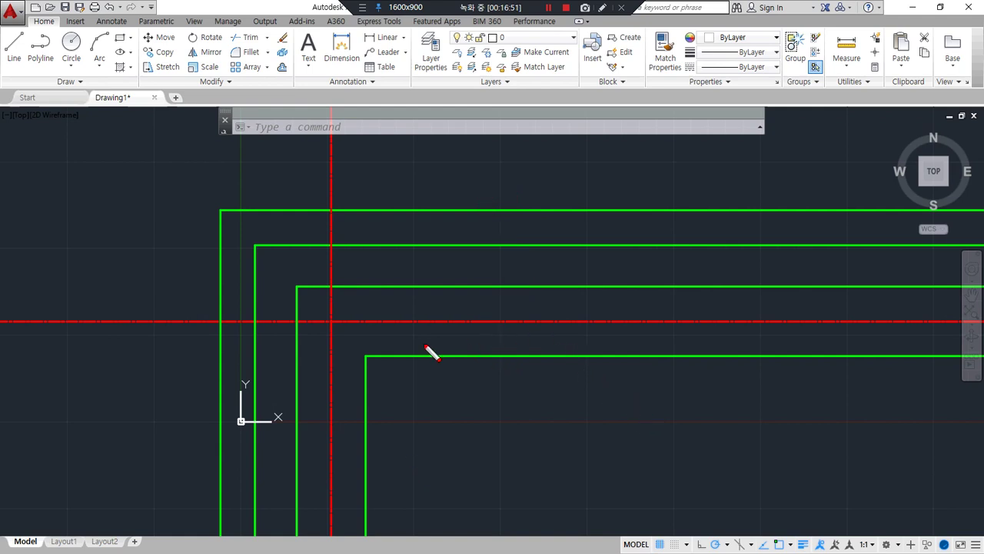
Circle the centerline intersection and mark the horizontal wall lines above and below the centerline.
{"action": "mouse_move", "coordinate": [342, 338]}
{"action": "left_mouse_down"}
{"action": "mouse_move", "coordinate": [332, 302]}
{"action": "mouse_move", "coordinate": [348, 337]}
{"action": "left_mouse_up"}
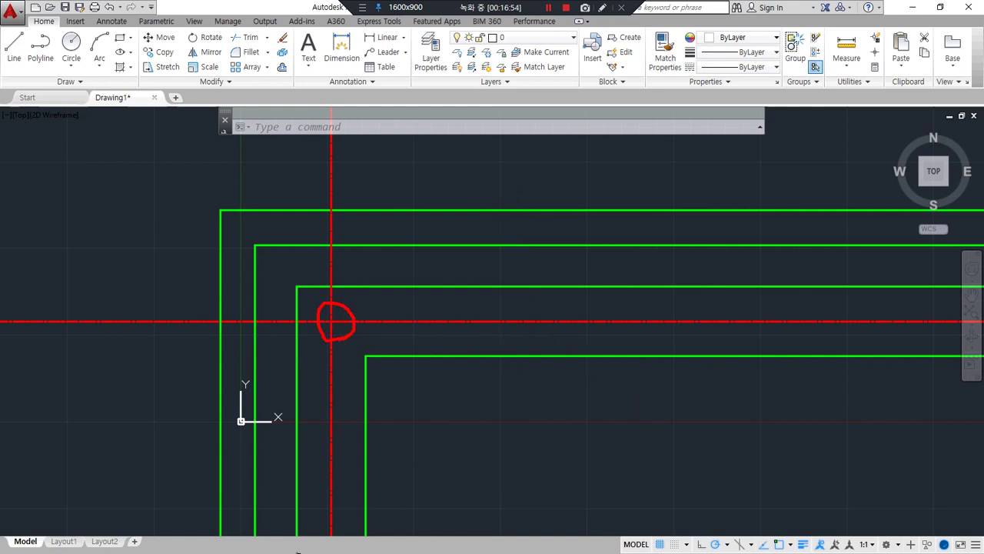
{"action": "left_click_drag", "start_coordinate": [487, 355], "coordinate": [489, 371]}
{"action": "mouse_move", "coordinate": [469, 292]}
{"action": "left_mouse_down"}
{"action": "mouse_move", "coordinate": [444, 282]}
{"action": "mouse_move", "coordinate": [476, 300]}
{"action": "left_mouse_up"}
{"action": "left_click_drag", "start_coordinate": [460, 245], "coordinate": [464, 233]}
{"action": "left_click_drag", "start_coordinate": [616, 366], "coordinate": [642, 356]}
{"action": "left_click_drag", "start_coordinate": [624, 296], "coordinate": [628, 299]}
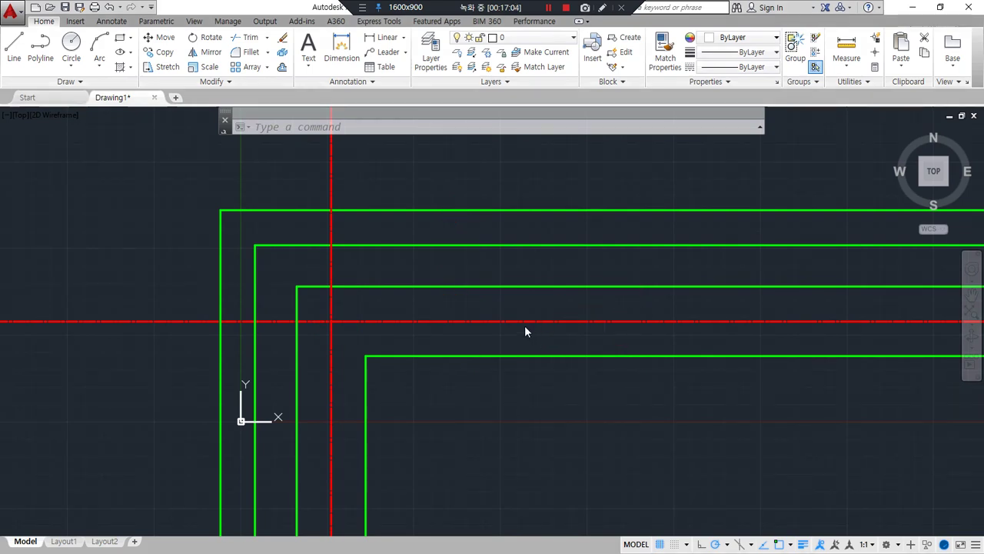
Trace the horizontal centerline in red and draw strokes from it up and down toward the wall lines.
{"action": "left_click_drag", "start_coordinate": [493, 321], "coordinate": [367, 322]}
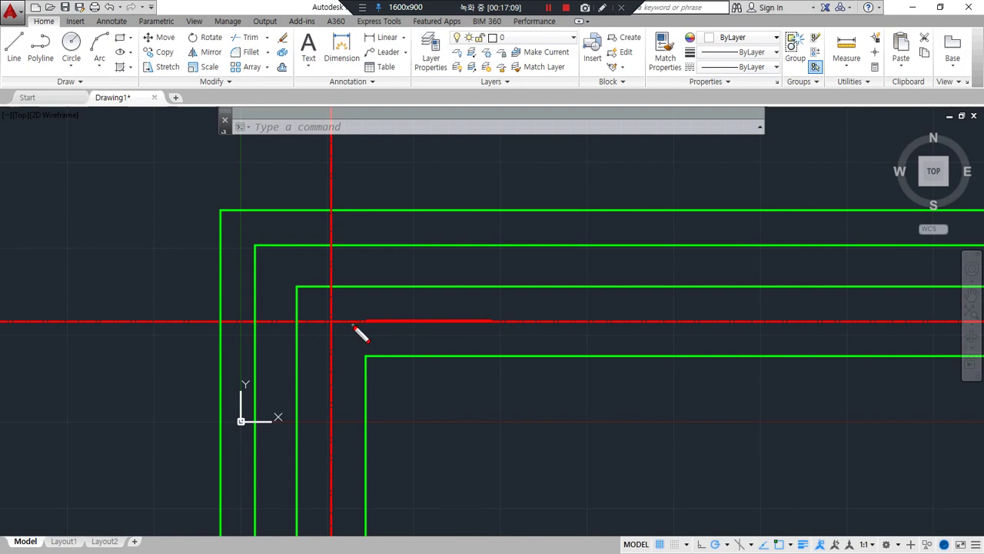
{"action": "mouse_move", "coordinate": [409, 322]}
{"action": "left_mouse_down"}
{"action": "mouse_move", "coordinate": [662, 316]}
{"action": "mouse_move", "coordinate": [634, 254]}
{"action": "left_mouse_up"}
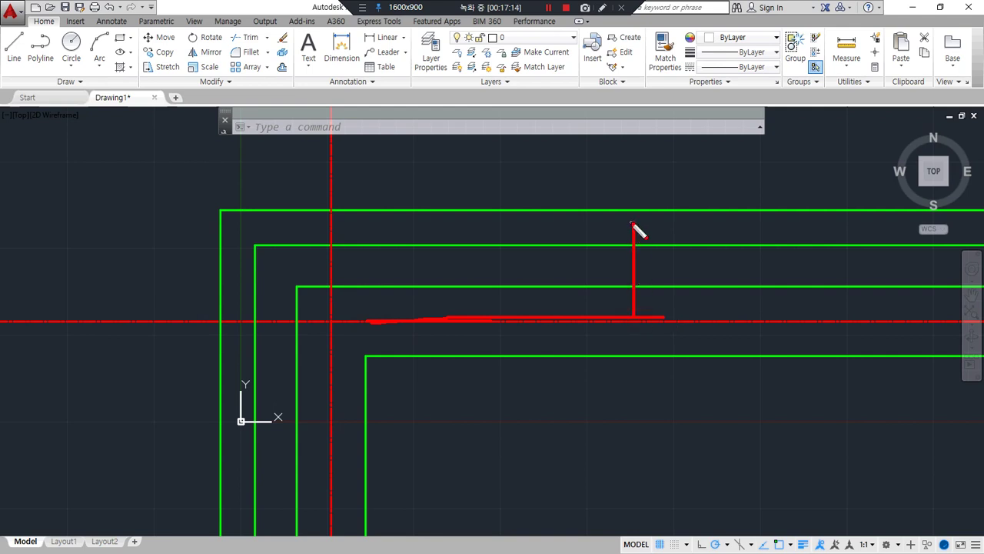
{"action": "mouse_move", "coordinate": [636, 323]}
{"action": "left_mouse_down"}
{"action": "mouse_move", "coordinate": [637, 347]}
{"action": "mouse_move", "coordinate": [648, 348]}
{"action": "left_mouse_up"}
Handwrite the offsets 0 on the centerline, 100 on the wall line above and -100 on the wall line below.
{"action": "scroll", "coordinate": [663, 316], "scroll_direction": "up", "scroll_amount": 4}
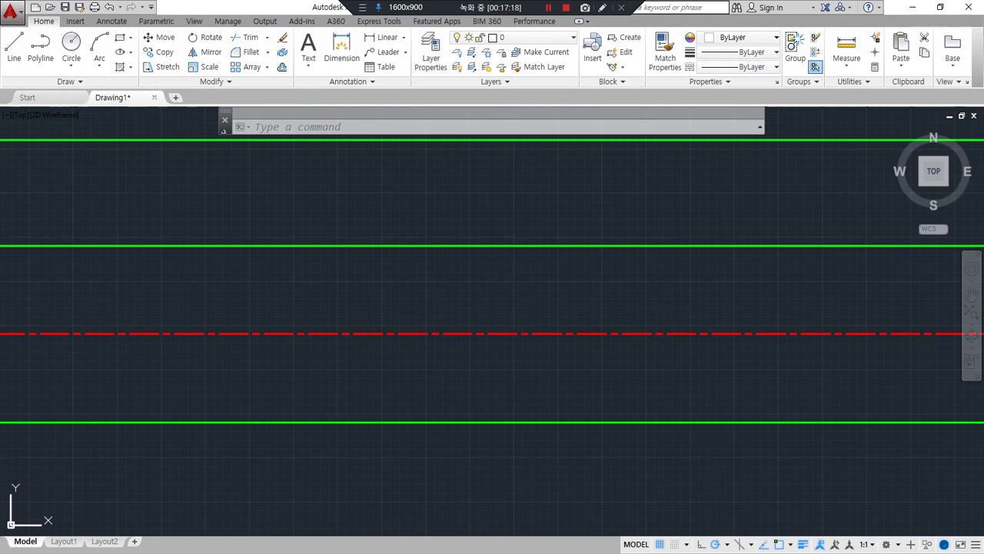
{"action": "scroll", "coordinate": [545, 345], "scroll_direction": "down", "scroll_amount": 2}
{"action": "mouse_move", "coordinate": [635, 367]}
{"action": "left_mouse_down"}
{"action": "mouse_move", "coordinate": [633, 392]}
{"action": "mouse_move", "coordinate": [635, 371]}
{"action": "left_mouse_up"}
{"action": "left_click_drag", "start_coordinate": [627, 324], "coordinate": [628, 339]}
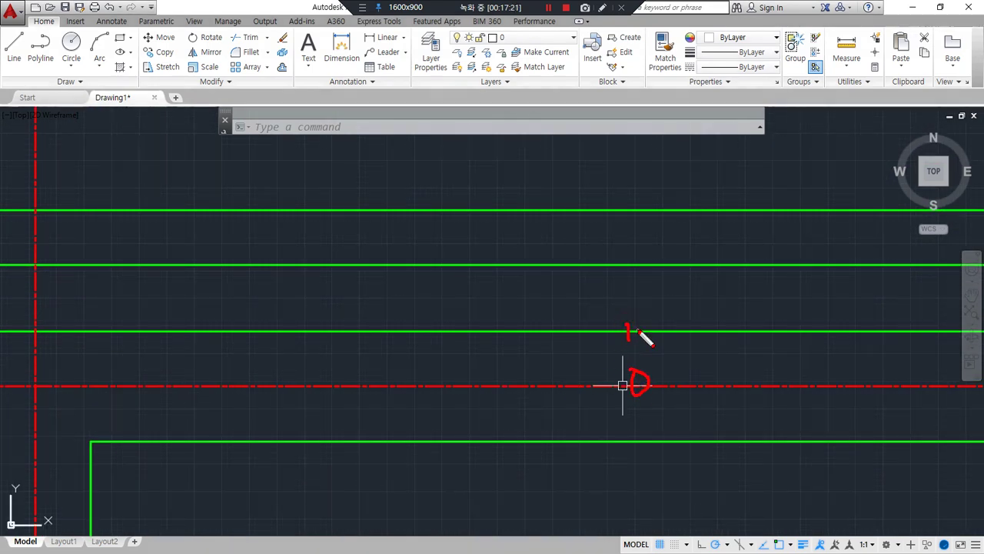
{"action": "mouse_move", "coordinate": [602, 441]}
{"action": "left_mouse_down"}
{"action": "mouse_move", "coordinate": [617, 435]}
{"action": "mouse_move", "coordinate": [637, 459]}
{"action": "mouse_move", "coordinate": [687, 431]}
{"action": "left_mouse_up"}
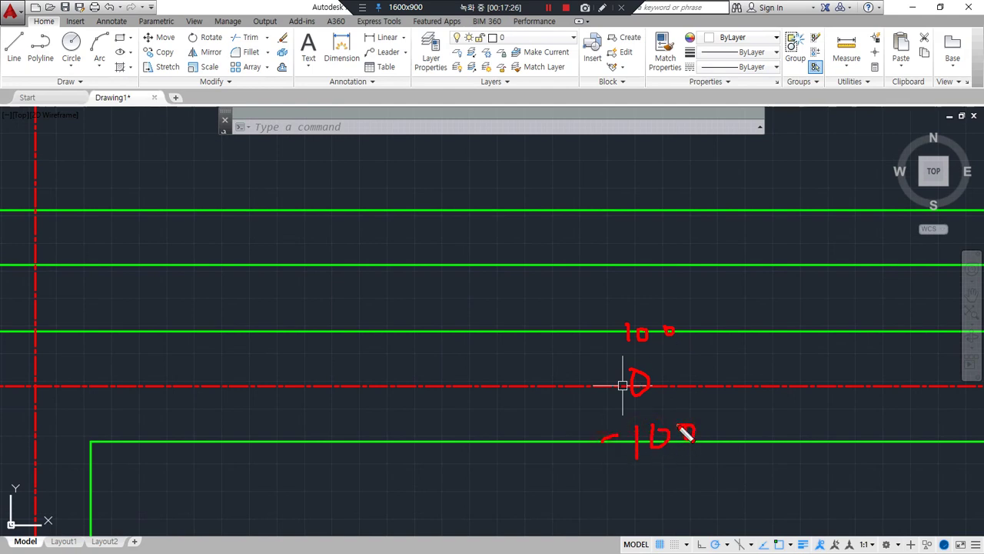
Note the 120 and 100 gaps between the upper lines and handwrite their cumulative offsets 220 and 320.
{"action": "mouse_move", "coordinate": [466, 269]}
{"action": "left_mouse_down"}
{"action": "mouse_move", "coordinate": [482, 317]}
{"action": "mouse_move", "coordinate": [523, 295]}
{"action": "mouse_move", "coordinate": [515, 289]}
{"action": "left_mouse_up"}
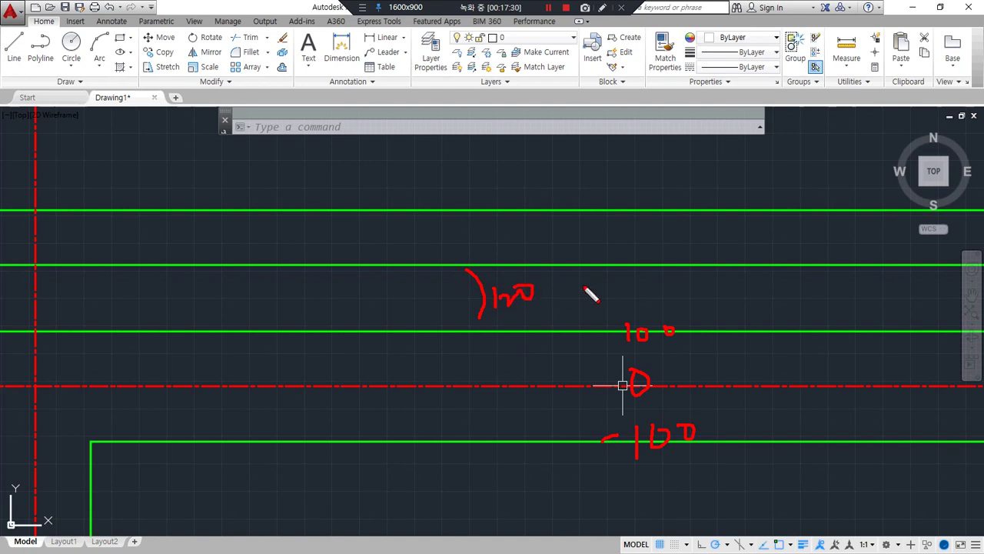
{"action": "mouse_move", "coordinate": [629, 264]}
{"action": "left_mouse_down"}
{"action": "mouse_move", "coordinate": [674, 281]}
{"action": "mouse_move", "coordinate": [709, 265]}
{"action": "mouse_move", "coordinate": [694, 256]}
{"action": "left_mouse_up"}
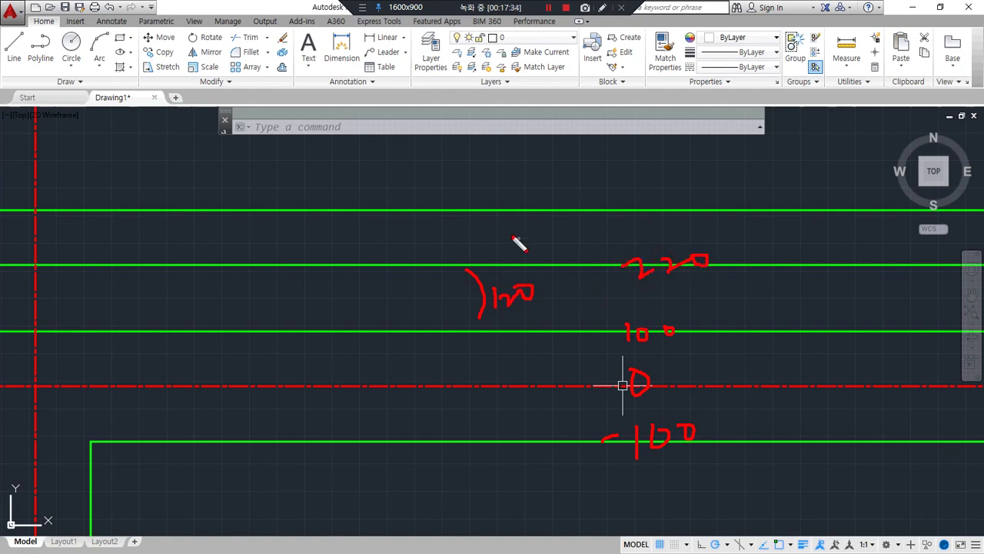
{"action": "mouse_move", "coordinate": [461, 218]}
{"action": "left_mouse_down"}
{"action": "mouse_move", "coordinate": [487, 248]}
{"action": "mouse_move", "coordinate": [521, 244]}
{"action": "mouse_move", "coordinate": [515, 231]}
{"action": "mouse_move", "coordinate": [530, 222]}
{"action": "left_mouse_up"}
{"action": "mouse_move", "coordinate": [609, 202]}
{"action": "left_mouse_down"}
{"action": "mouse_move", "coordinate": [630, 205]}
{"action": "mouse_move", "coordinate": [638, 226]}
{"action": "mouse_move", "coordinate": [699, 204]}
{"action": "mouse_move", "coordinate": [690, 218]}
{"action": "left_mouse_up"}
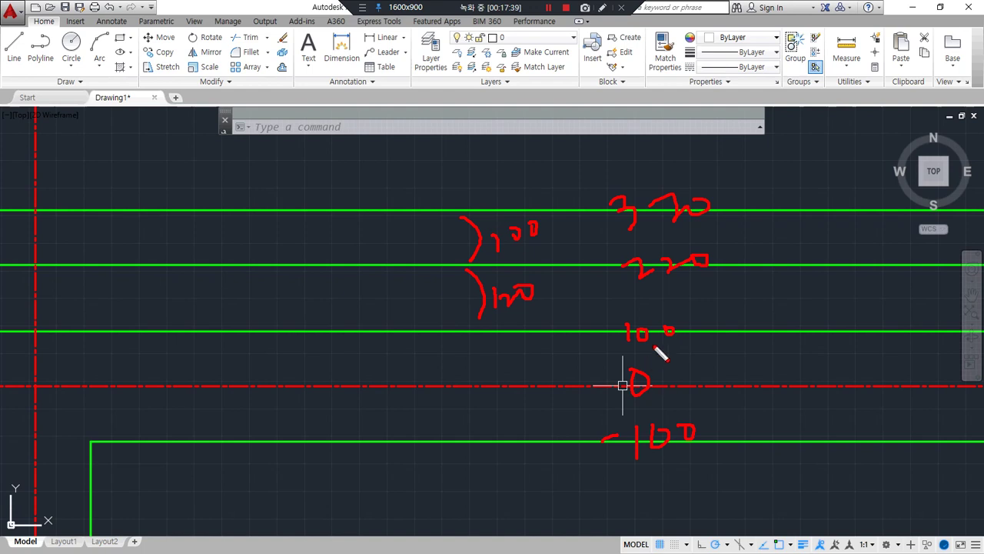
Circle the offset values 100, 220, 320 and -100, and clear all handwritten marks.
{"action": "left_click_drag", "start_coordinate": [611, 340], "coordinate": [681, 346]}
{"action": "mouse_move", "coordinate": [676, 301]}
{"action": "left_mouse_down"}
{"action": "mouse_move", "coordinate": [696, 230]}
{"action": "mouse_move", "coordinate": [713, 273]}
{"action": "left_mouse_up"}
{"action": "mouse_move", "coordinate": [677, 234]}
{"action": "left_mouse_down"}
{"action": "mouse_move", "coordinate": [623, 235]}
{"action": "mouse_move", "coordinate": [701, 231]}
{"action": "mouse_move", "coordinate": [693, 236]}
{"action": "left_mouse_up"}
{"action": "mouse_move", "coordinate": [681, 475]}
{"action": "left_mouse_down"}
{"action": "mouse_move", "coordinate": [628, 485]}
{"action": "mouse_move", "coordinate": [702, 455]}
{"action": "mouse_move", "coordinate": [671, 481]}
{"action": "left_mouse_up"}
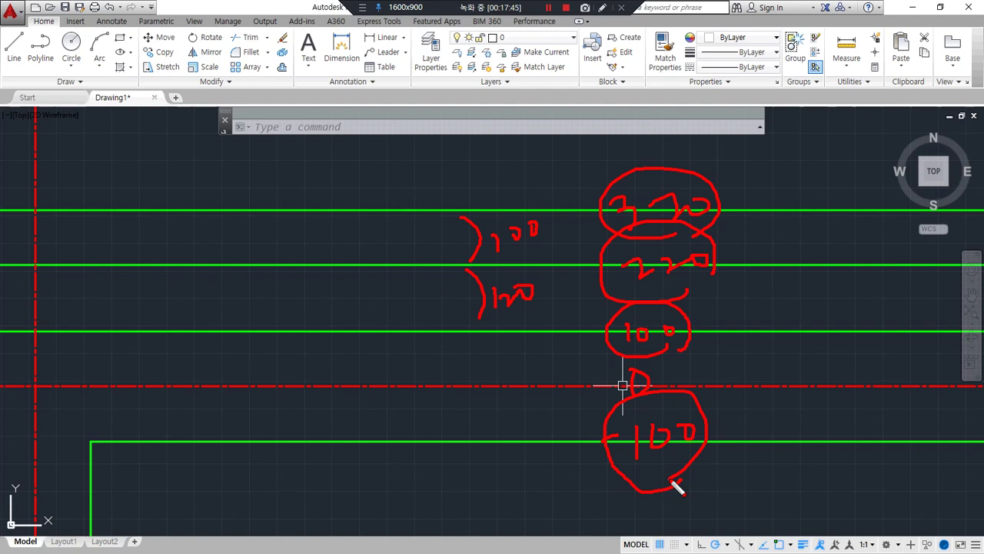
{"action": "key", "text": "Escape"}
Open the Multiline Style manager with the MLSTYLE command.
{"action": "type", "text": "ml"}
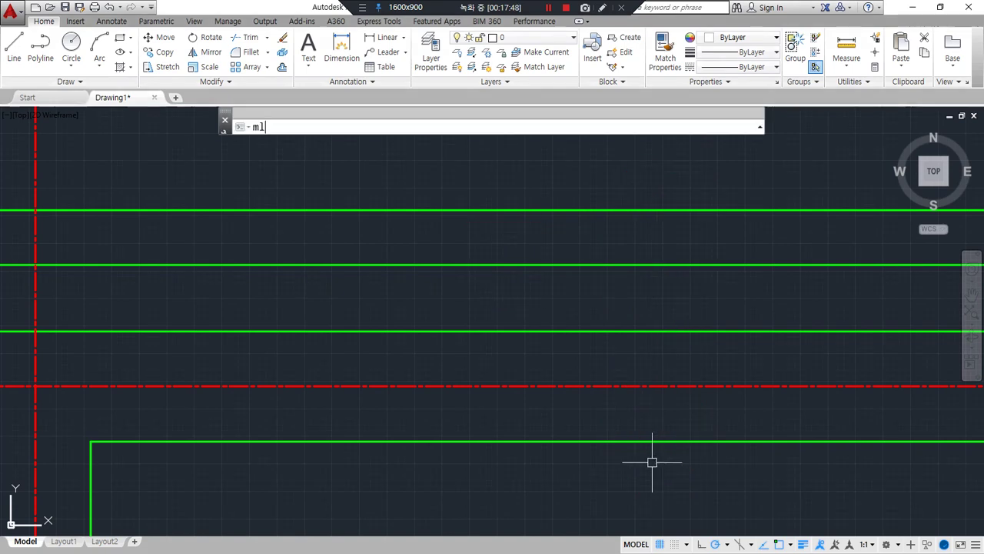
{"action": "type", "text": "st"}
{"action": "key", "text": "Return"}
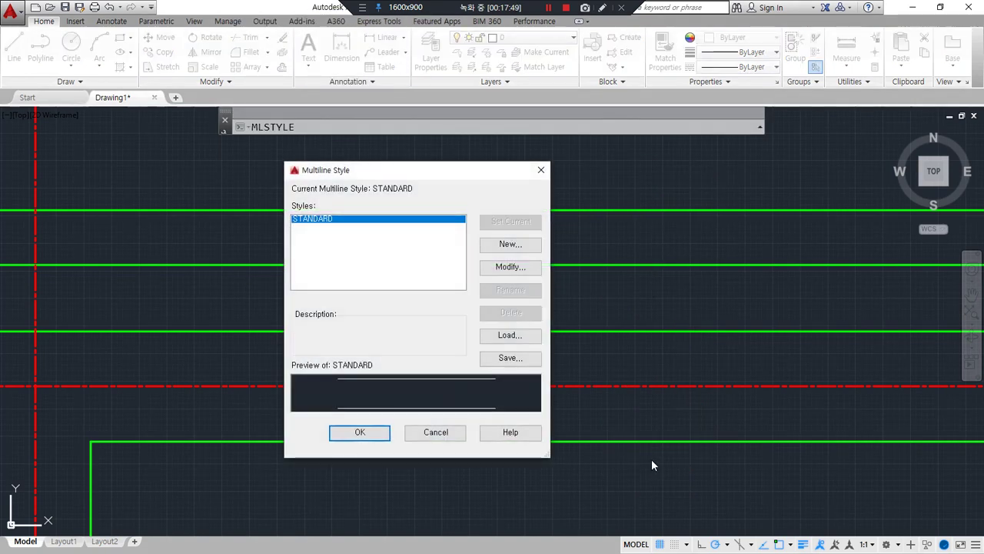
Circle the style list and the wall lines in red, point out the New and Modify options, and clear the marks.
{"action": "mouse_move", "coordinate": [311, 289]}
{"action": "left_mouse_down"}
{"action": "mouse_move", "coordinate": [292, 217]}
{"action": "mouse_move", "coordinate": [358, 297]}
{"action": "mouse_move", "coordinate": [312, 305]}
{"action": "left_mouse_up"}
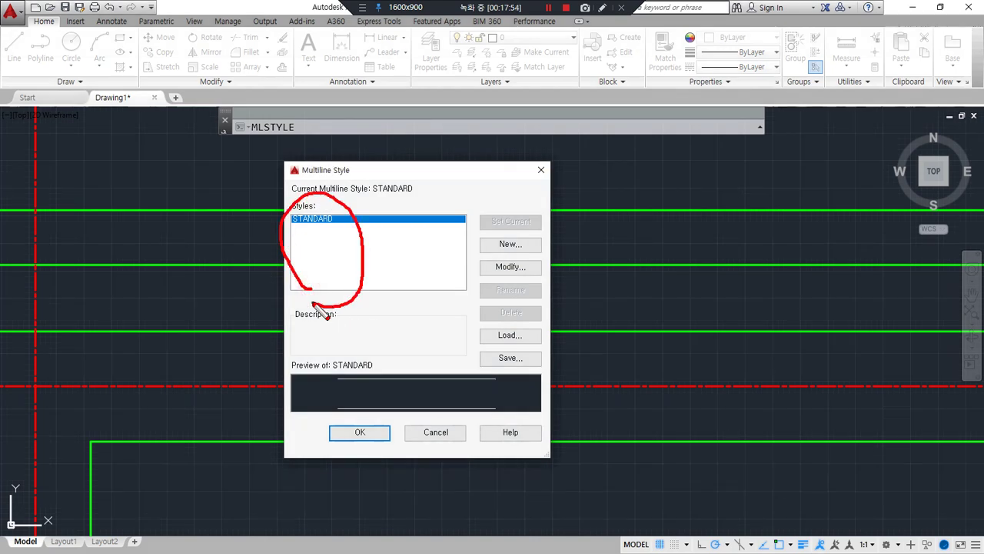
{"action": "mouse_move", "coordinate": [427, 248]}
{"action": "left_mouse_down"}
{"action": "mouse_move", "coordinate": [466, 242]}
{"action": "mouse_move", "coordinate": [457, 263]}
{"action": "mouse_move", "coordinate": [464, 278]}
{"action": "left_mouse_up"}
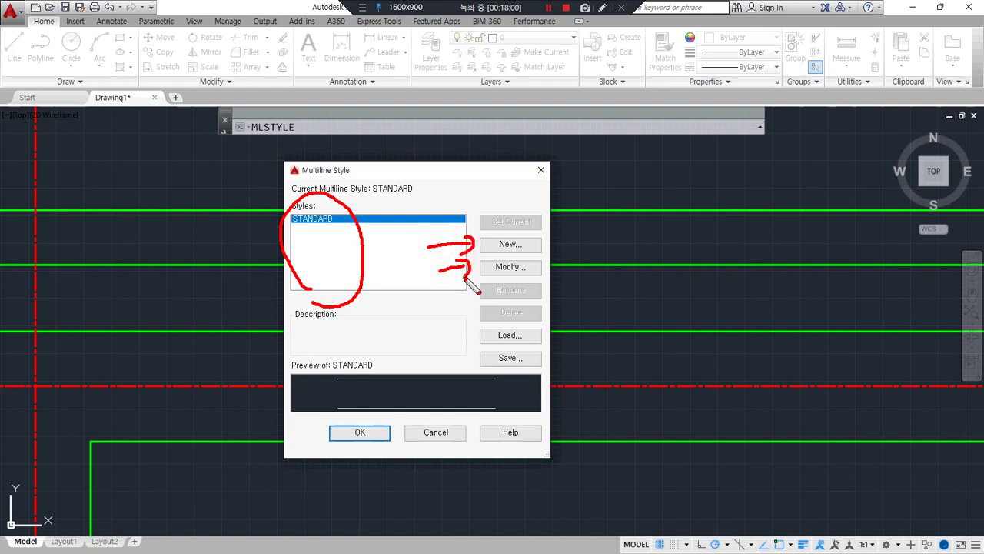
{"action": "mouse_move", "coordinate": [743, 462]}
{"action": "left_mouse_down"}
{"action": "mouse_move", "coordinate": [678, 406]}
{"action": "mouse_move", "coordinate": [840, 346]}
{"action": "mouse_move", "coordinate": [772, 434]}
{"action": "left_mouse_up"}
{"action": "left_click_drag", "start_coordinate": [541, 273], "coordinate": [458, 274]}
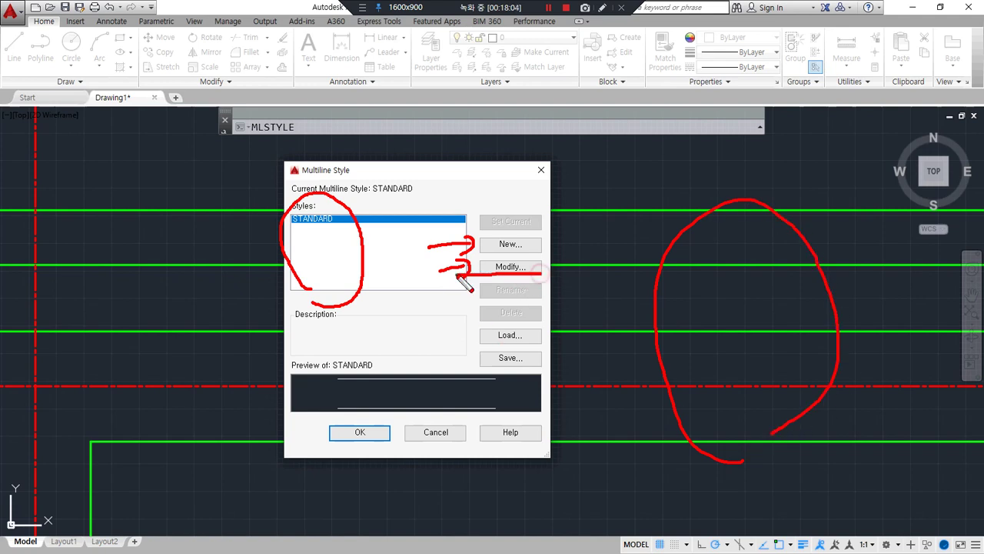
{"action": "key", "text": "Delete"}
Mark the Modify option, underline the current style STANDARD, circle Rename and Delete, and clear the marks.
{"action": "mouse_move", "coordinate": [792, 440]}
{"action": "left_mouse_down"}
{"action": "mouse_move", "coordinate": [782, 231]}
{"action": "mouse_move", "coordinate": [819, 359]}
{"action": "left_mouse_up"}
{"action": "mouse_move", "coordinate": [542, 264]}
{"action": "left_mouse_down"}
{"action": "mouse_move", "coordinate": [491, 269]}
{"action": "mouse_move", "coordinate": [526, 277]}
{"action": "left_mouse_up"}
{"action": "key", "text": "Delete"}
{"action": "mouse_move", "coordinate": [325, 196]}
{"action": "left_mouse_down"}
{"action": "mouse_move", "coordinate": [421, 192]}
{"action": "mouse_move", "coordinate": [354, 194]}
{"action": "left_mouse_up"}
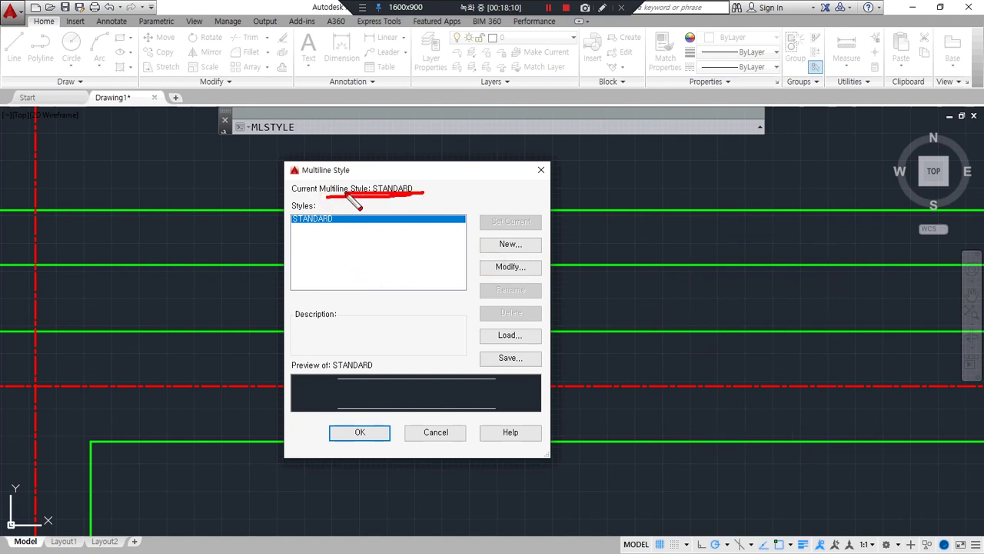
{"action": "mouse_move", "coordinate": [527, 329]}
{"action": "left_mouse_down"}
{"action": "mouse_move", "coordinate": [534, 289]}
{"action": "mouse_move", "coordinate": [529, 331]}
{"action": "left_mouse_up"}
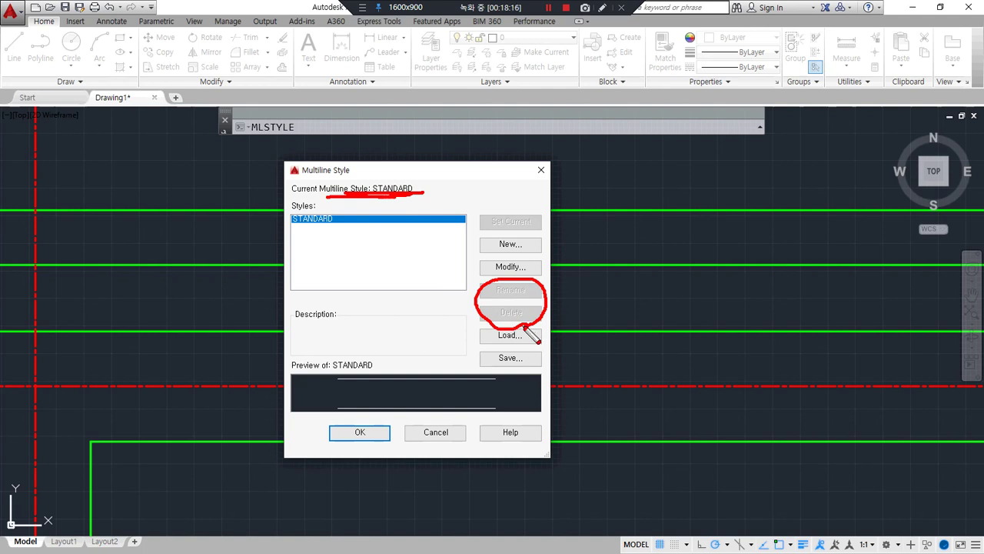
{"action": "key", "text": "Delete"}
Create a new multiline style named W420 based on STANDARD and continue to its settings.
{"action": "left_click", "coordinate": [511, 243]}
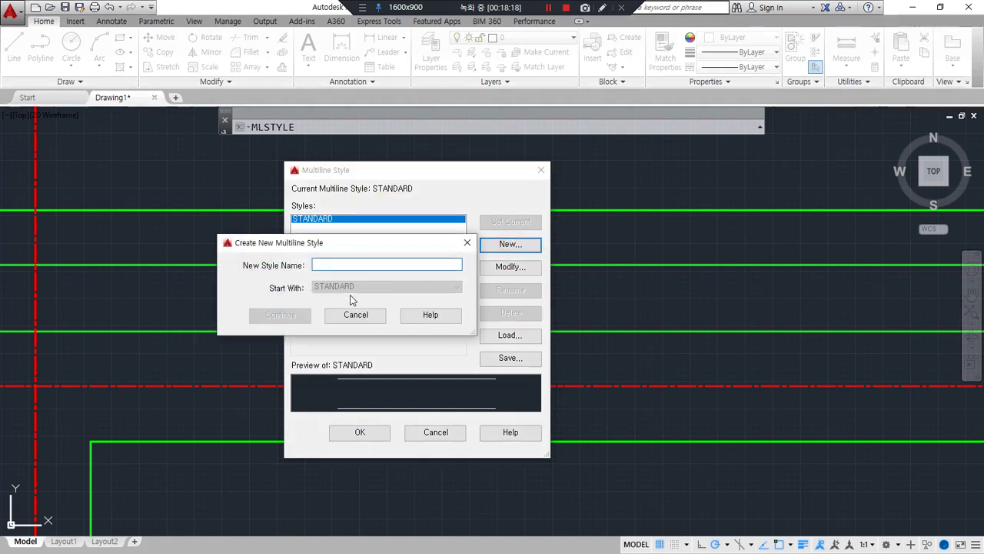
{"action": "left_click_drag", "start_coordinate": [280, 296], "coordinate": [374, 296]}
{"action": "left_click_drag", "start_coordinate": [279, 279], "coordinate": [382, 277]}
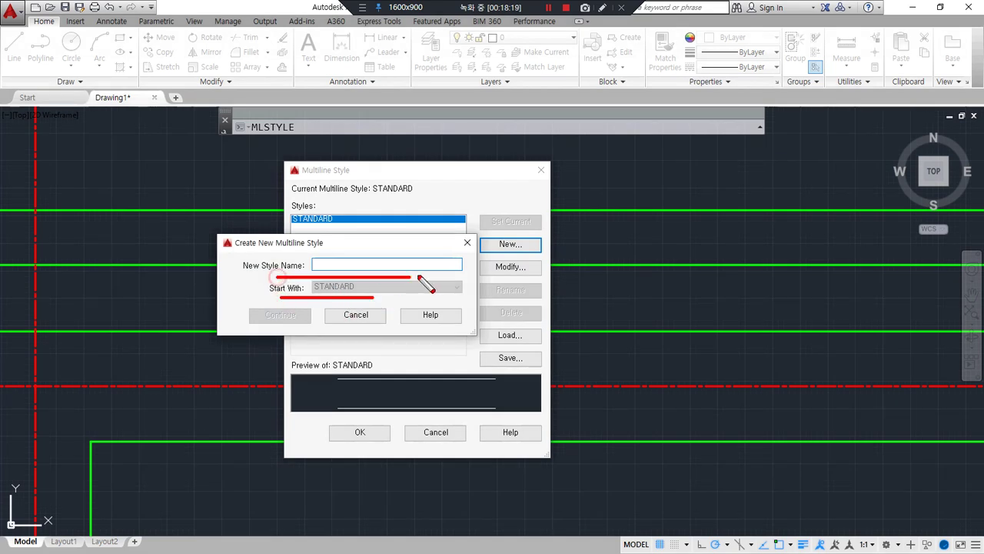
{"action": "key", "text": "Delete"}
{"action": "type", "text": "W420"}
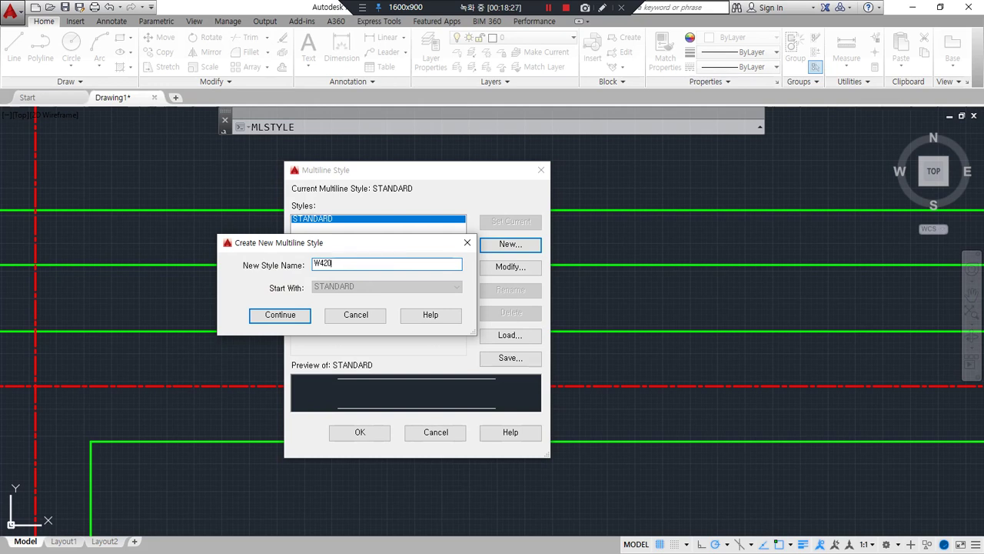
{"action": "left_click", "coordinate": [292, 320]}
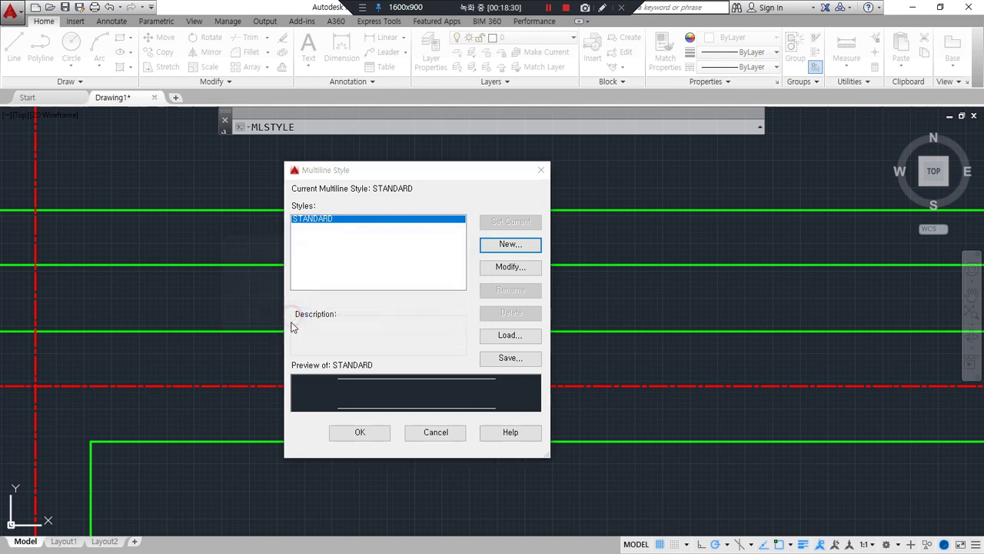
Divide the W420 settings into sections with red lines, cross out Caps and Fill, circle Elements, and underline the description.
{"action": "left_click_drag", "start_coordinate": [652, 154], "coordinate": [376, 154]}
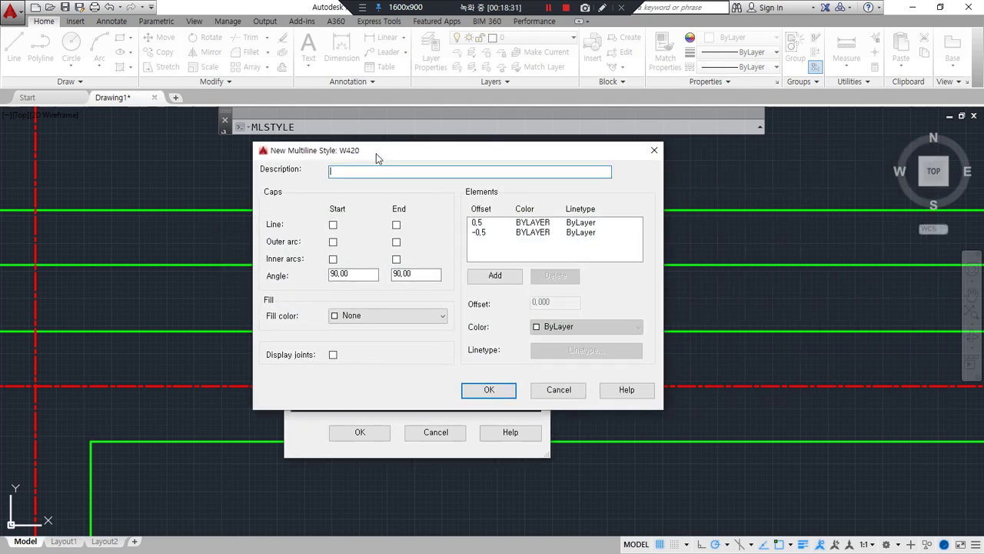
{"action": "left_click_drag", "start_coordinate": [241, 186], "coordinate": [692, 186]}
{"action": "left_click_drag", "start_coordinate": [455, 186], "coordinate": [455, 486]}
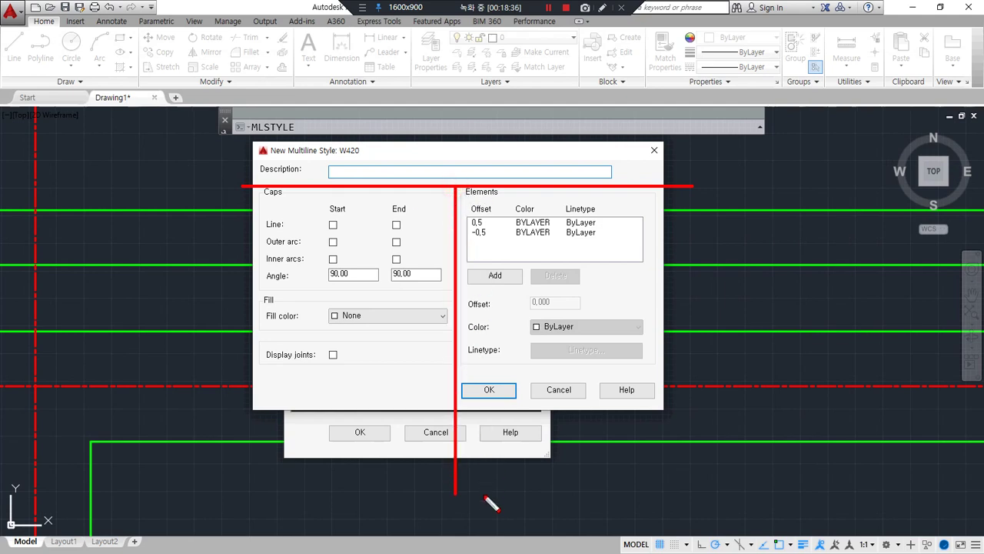
{"action": "left_click_drag", "start_coordinate": [425, 199], "coordinate": [277, 390]}
{"action": "left_click_drag", "start_coordinate": [262, 199], "coordinate": [419, 388]}
{"action": "mouse_move", "coordinate": [559, 387]}
{"action": "left_mouse_down"}
{"action": "mouse_move", "coordinate": [485, 382]}
{"action": "mouse_move", "coordinate": [635, 336]}
{"action": "mouse_move", "coordinate": [584, 359]}
{"action": "left_mouse_up"}
{"action": "left_click_drag", "start_coordinate": [282, 182], "coordinate": [607, 182]}
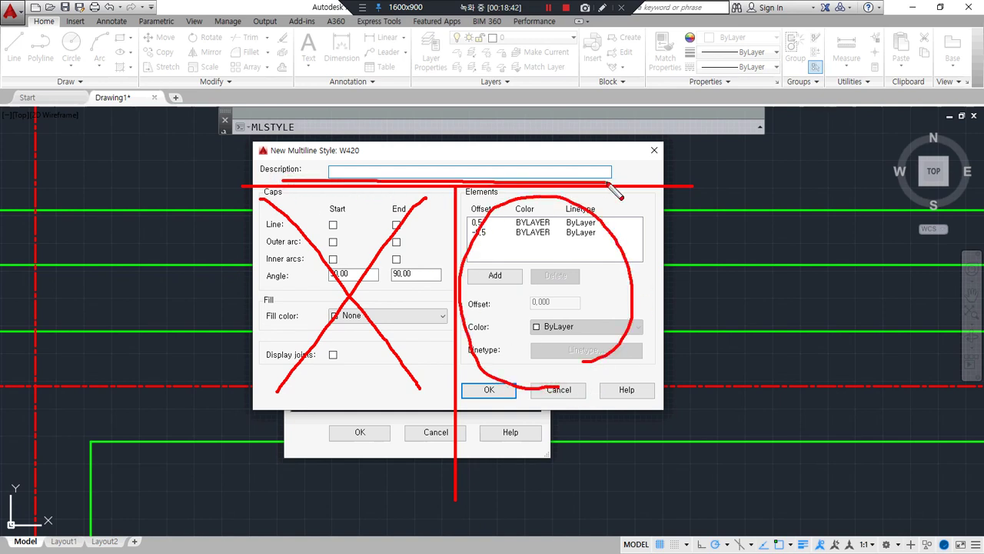
Enter the W420 description 외벽 420mm 단열재 120mm and circle the description area in the style manager.
{"action": "left_click", "coordinate": [469, 171]}
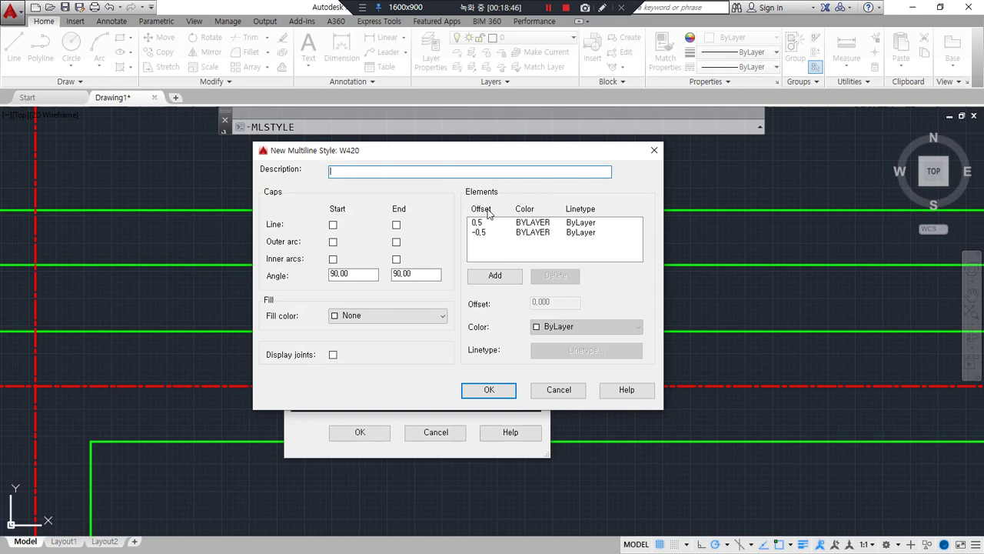
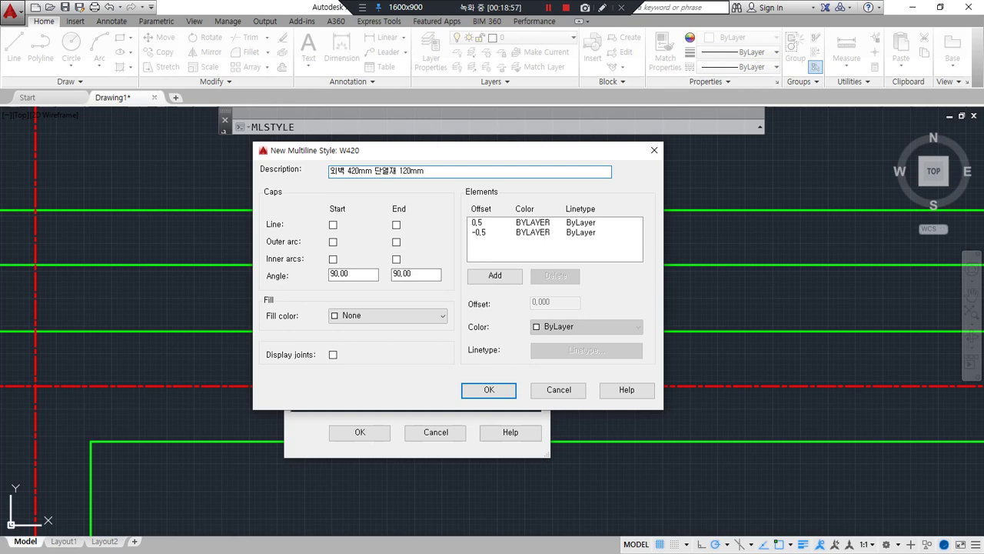
{"action": "left_click_drag", "start_coordinate": [485, 158], "coordinate": [764, 85]}
{"action": "mouse_move", "coordinate": [353, 356]}
{"action": "left_mouse_down"}
{"action": "mouse_move", "coordinate": [277, 345]}
{"action": "mouse_move", "coordinate": [490, 353]}
{"action": "left_mouse_up"}
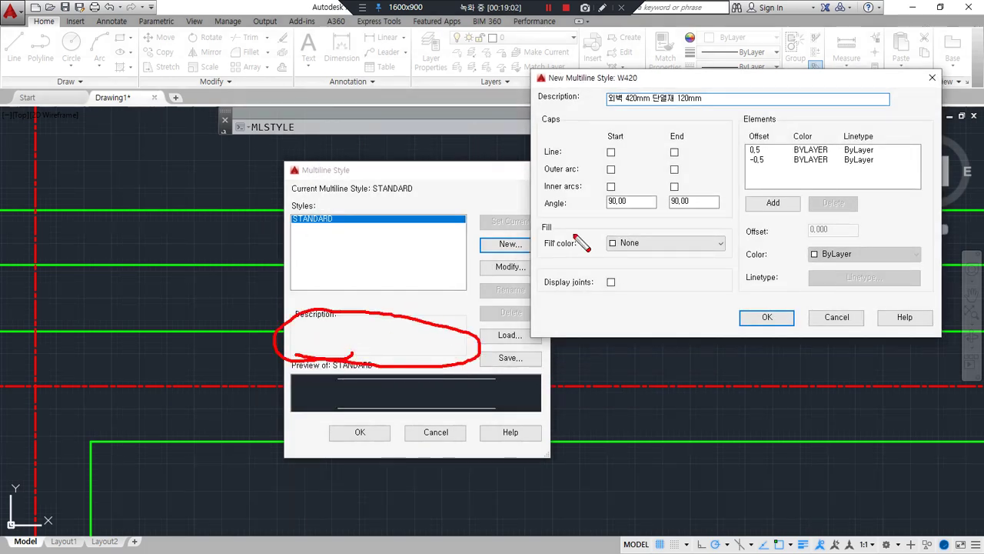
{"action": "left_click_drag", "start_coordinate": [651, 81], "coordinate": [428, 110]}
Circle the element list and the Add option in red, and clear the marks.
{"action": "mouse_move", "coordinate": [543, 214]}
{"action": "left_mouse_down"}
{"action": "mouse_move", "coordinate": [510, 198]}
{"action": "mouse_move", "coordinate": [596, 160]}
{"action": "mouse_move", "coordinate": [663, 208]}
{"action": "mouse_move", "coordinate": [561, 206]}
{"action": "left_mouse_up"}
{"action": "mouse_move", "coordinate": [557, 261]}
{"action": "left_mouse_down"}
{"action": "mouse_move", "coordinate": [542, 227]}
{"action": "mouse_move", "coordinate": [568, 261]}
{"action": "left_mouse_up"}
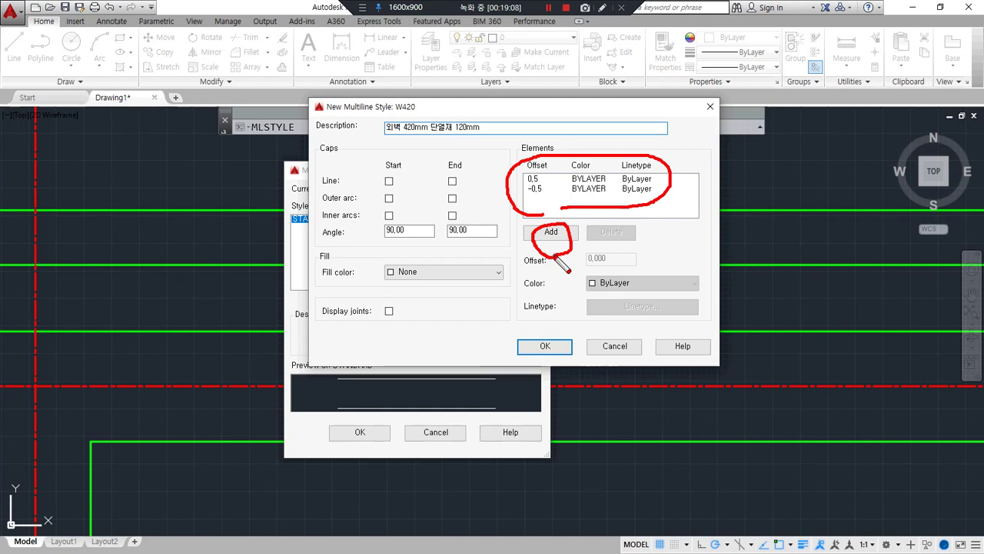
{"action": "key", "text": "Escape"}
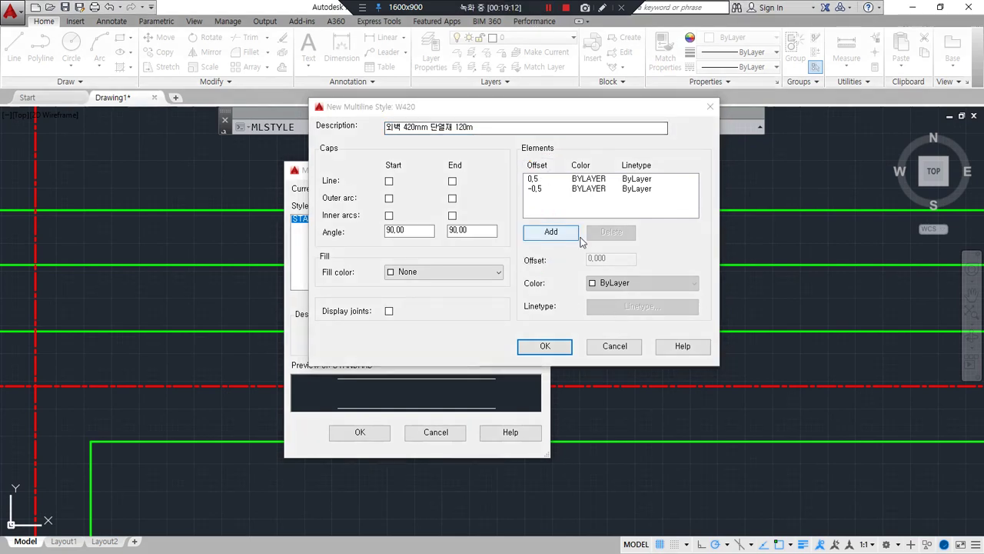
{"action": "key", "text": "ctrl+2"}
{"action": "mouse_move", "coordinate": [558, 247]}
{"action": "left_mouse_down"}
{"action": "mouse_move", "coordinate": [542, 221]}
{"action": "mouse_move", "coordinate": [577, 263]}
{"action": "mouse_move", "coordinate": [540, 252]}
{"action": "mouse_move", "coordinate": [583, 233]}
{"action": "mouse_move", "coordinate": [566, 261]}
{"action": "left_mouse_up"}
{"action": "left_click_drag", "start_coordinate": [534, 208], "coordinate": [554, 163]}
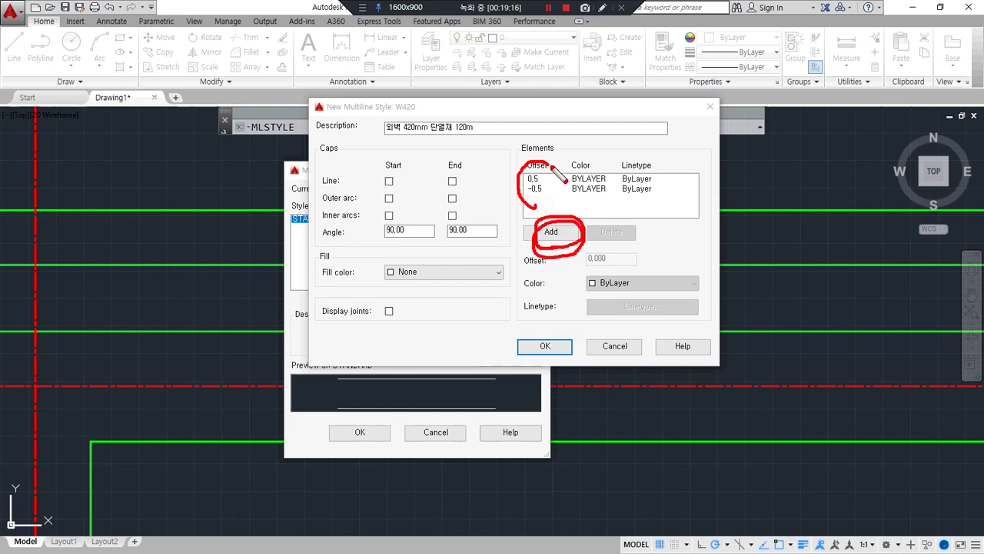
{"action": "key", "text": "ctrl+2"}
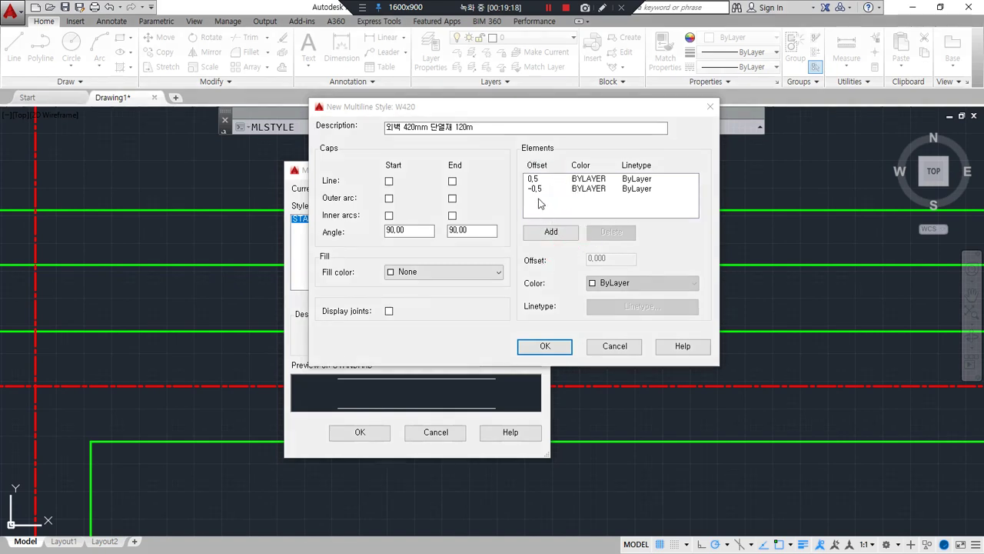
Select the -0.5 element, underline its Offset, Color and Linetype settings in red, and clear the marks.
{"action": "left_click", "coordinate": [538, 193]}
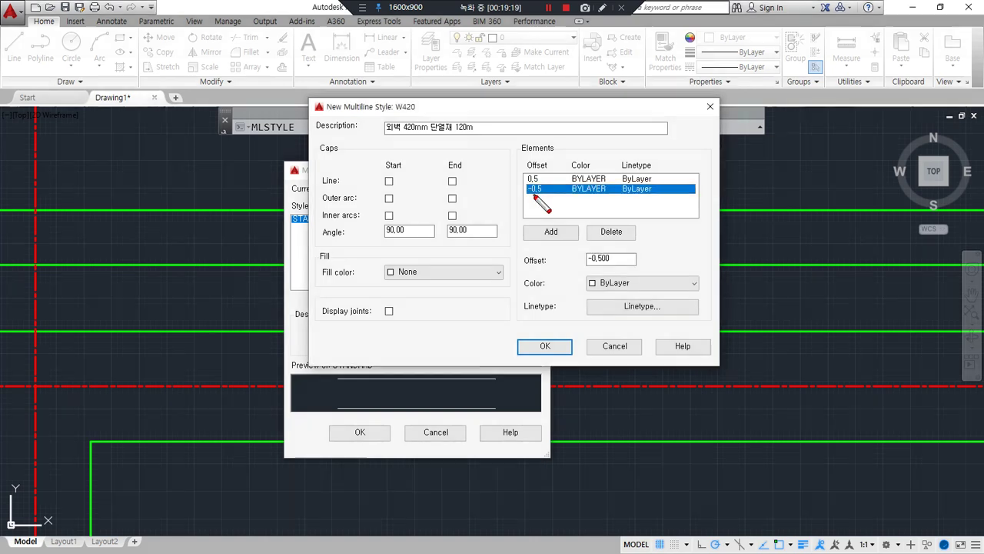
{"action": "left_click_drag", "start_coordinate": [526, 192], "coordinate": [668, 192]}
{"action": "mouse_move", "coordinate": [539, 194]}
{"action": "left_mouse_down"}
{"action": "mouse_move", "coordinate": [549, 244]}
{"action": "mouse_move", "coordinate": [587, 256]}
{"action": "mouse_move", "coordinate": [567, 259]}
{"action": "mouse_move", "coordinate": [536, 197]}
{"action": "mouse_move", "coordinate": [573, 281]}
{"action": "left_mouse_up"}
{"action": "left_click_drag", "start_coordinate": [568, 269], "coordinate": [572, 275]}
{"action": "mouse_move", "coordinate": [537, 193]}
{"action": "left_mouse_down"}
{"action": "mouse_move", "coordinate": [544, 266]}
{"action": "mouse_move", "coordinate": [569, 300]}
{"action": "mouse_move", "coordinate": [690, 284]}
{"action": "mouse_move", "coordinate": [599, 304]}
{"action": "mouse_move", "coordinate": [525, 305]}
{"action": "mouse_move", "coordinate": [530, 272]}
{"action": "mouse_move", "coordinate": [646, 270]}
{"action": "left_mouse_up"}
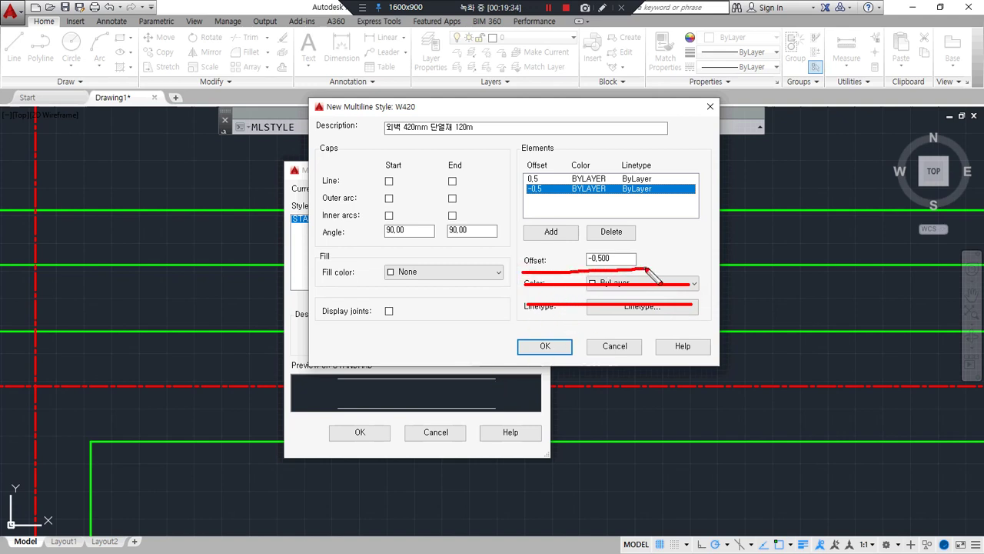
{"action": "key", "text": "Escape"}
Set the offsets of the two existing W420 elements to -100 and 100.
{"action": "double_click", "coordinate": [617, 260]}
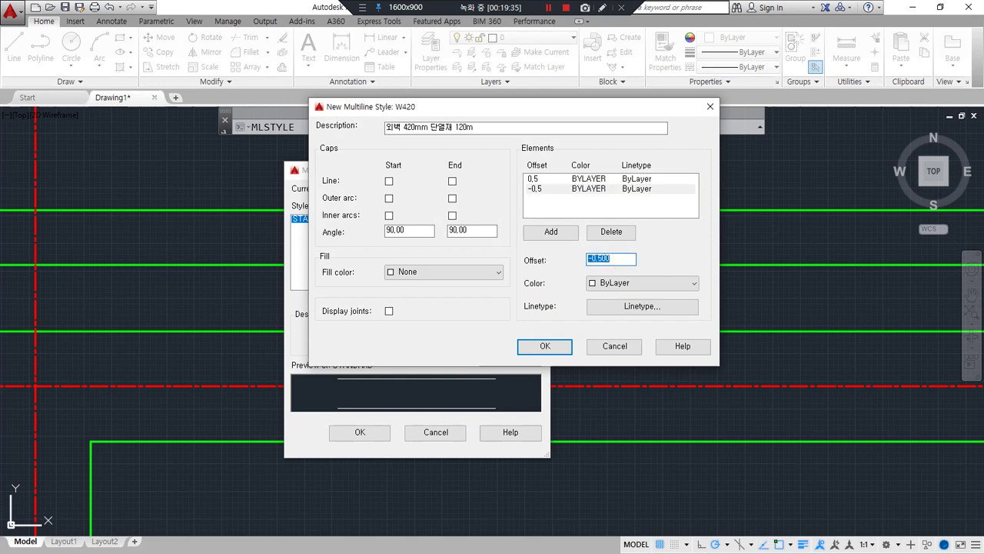
{"action": "left_click", "coordinate": [538, 180]}
{"action": "double_click", "coordinate": [616, 260]}
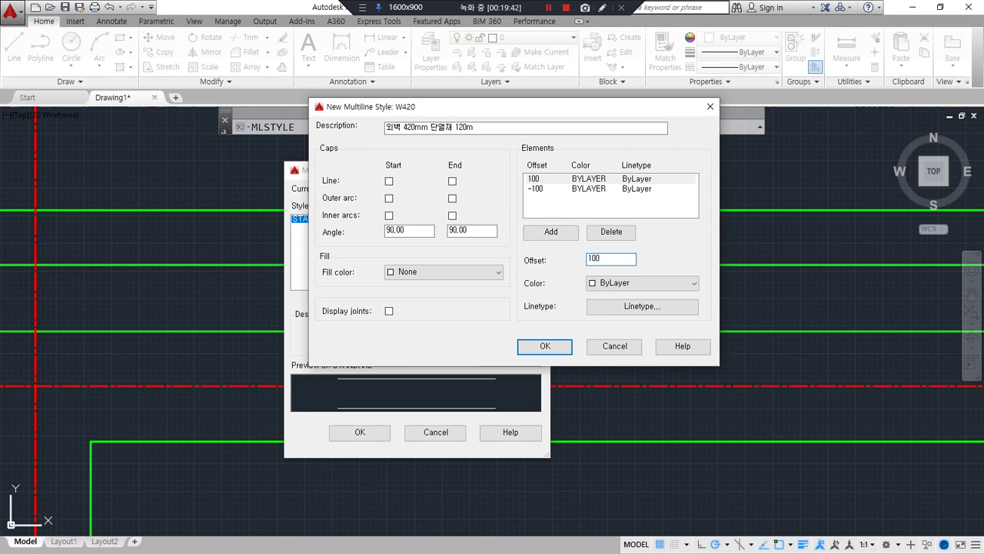
Add two elements to the W420 style and set their offsets to 220 and 320.
{"action": "left_click", "coordinate": [528, 231]}
{"action": "left_click", "coordinate": [546, 238]}
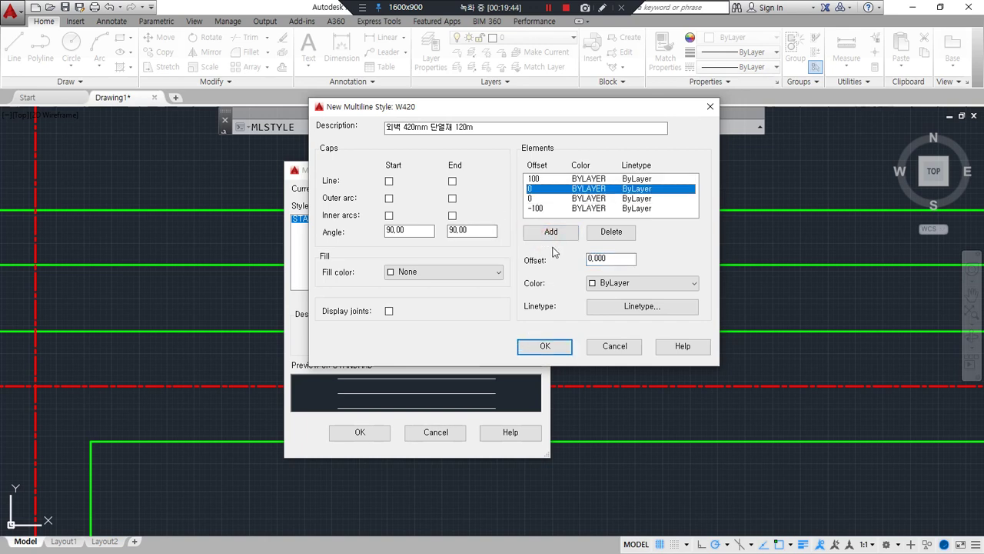
{"action": "double_click", "coordinate": [615, 260]}
{"action": "type", "text": "220"}
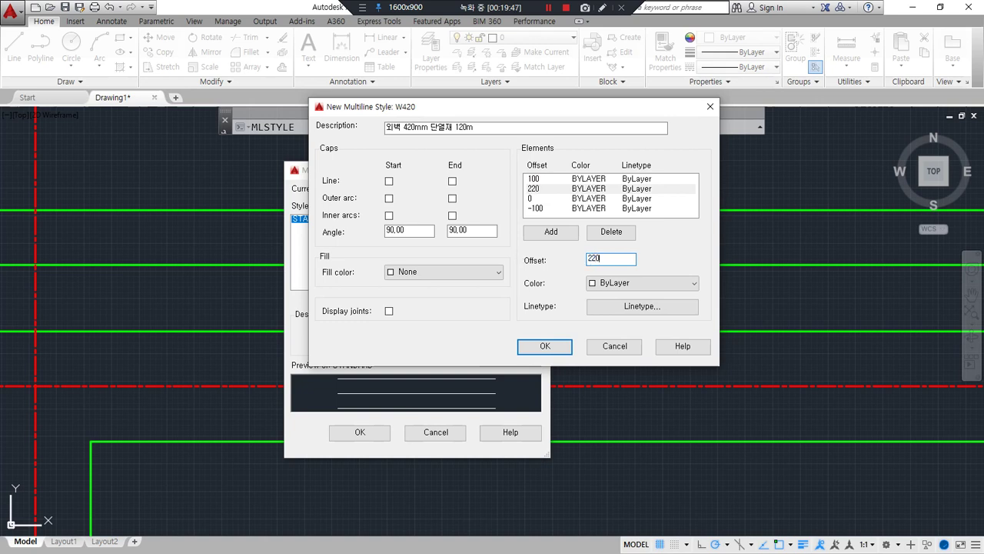
{"action": "left_click", "coordinate": [532, 199]}
{"action": "double_click", "coordinate": [611, 258]}
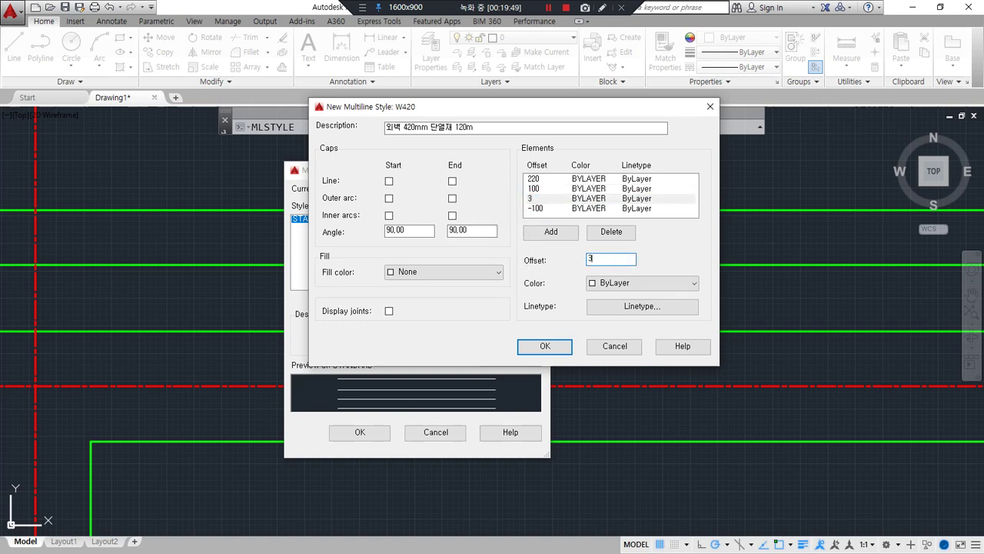
Select the -100 element, underline the outermost offsets 320 and -100 in red, and clear the marks.
{"action": "left_click", "coordinate": [532, 208]}
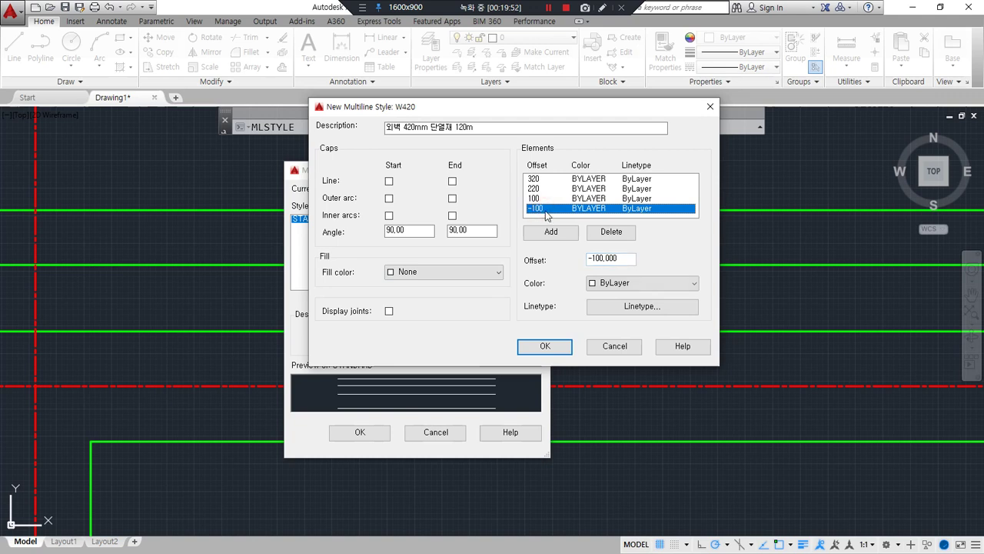
{"action": "left_click_drag", "start_coordinate": [529, 182], "coordinate": [547, 181]}
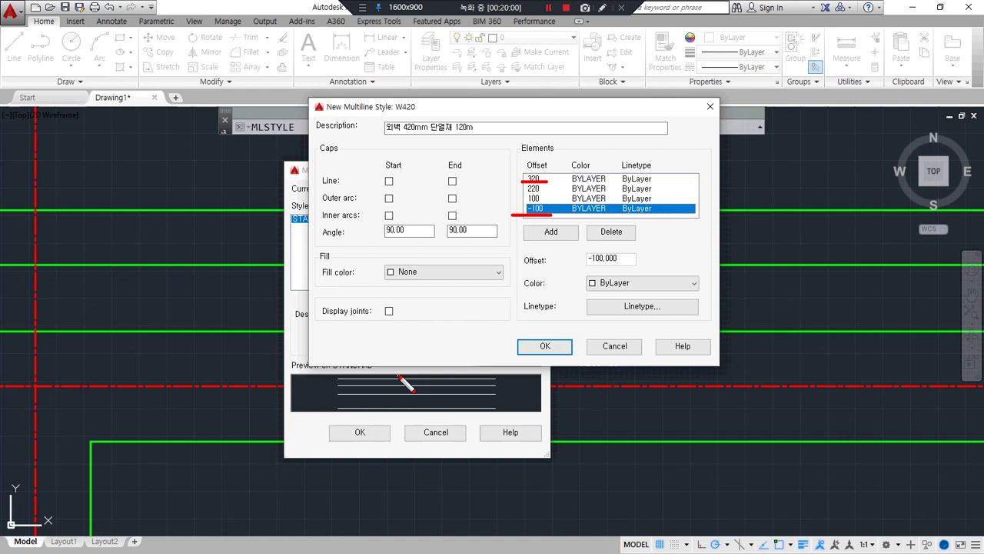
{"action": "mouse_move", "coordinate": [556, 216]}
{"action": "left_mouse_down"}
{"action": "mouse_move", "coordinate": [559, 163]}
{"action": "mouse_move", "coordinate": [544, 225]}
{"action": "left_mouse_up"}
{"action": "key", "text": "Escape"}
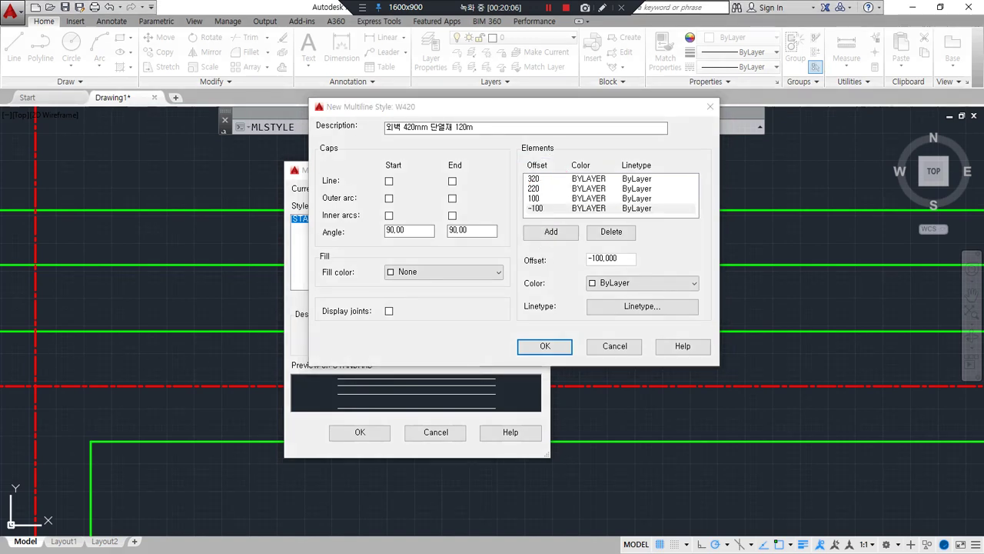
Accept the W420 style settings, and mark its name and description in the style manager in red.
{"action": "left_click", "coordinate": [552, 346]}
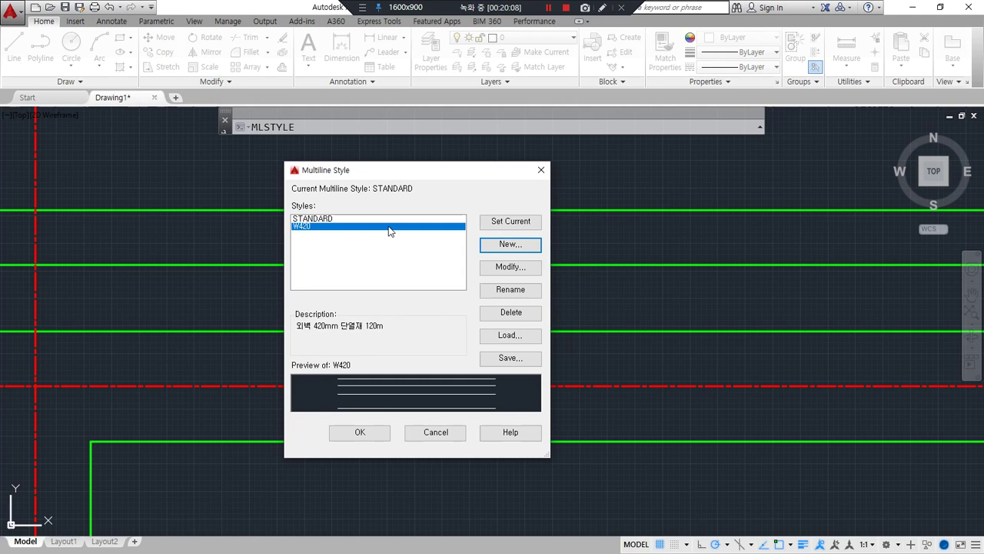
{"action": "mouse_move", "coordinate": [284, 231]}
{"action": "left_mouse_down"}
{"action": "mouse_move", "coordinate": [371, 230]}
{"action": "mouse_move", "coordinate": [303, 247]}
{"action": "mouse_move", "coordinate": [331, 255]}
{"action": "left_mouse_up"}
{"action": "left_click_drag", "start_coordinate": [295, 333], "coordinate": [389, 333]}
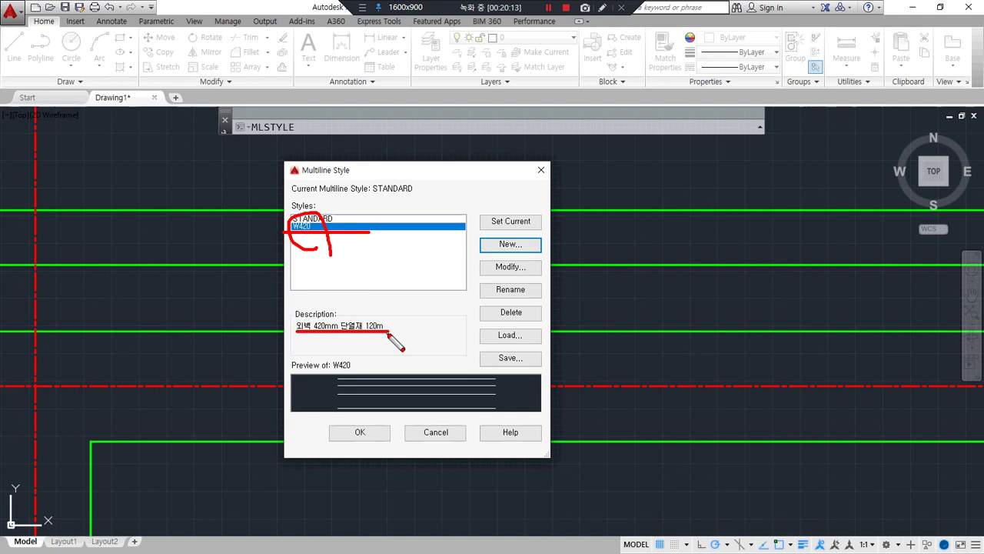
Create a new multiline style named W200 that starts with W420.
{"action": "left_click", "coordinate": [504, 246]}
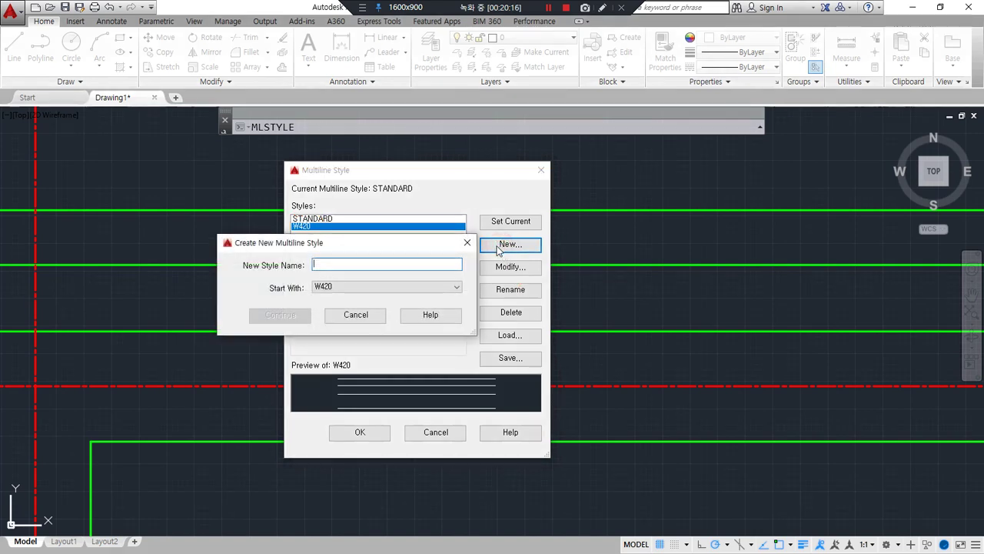
{"action": "type", "text": "W200"}
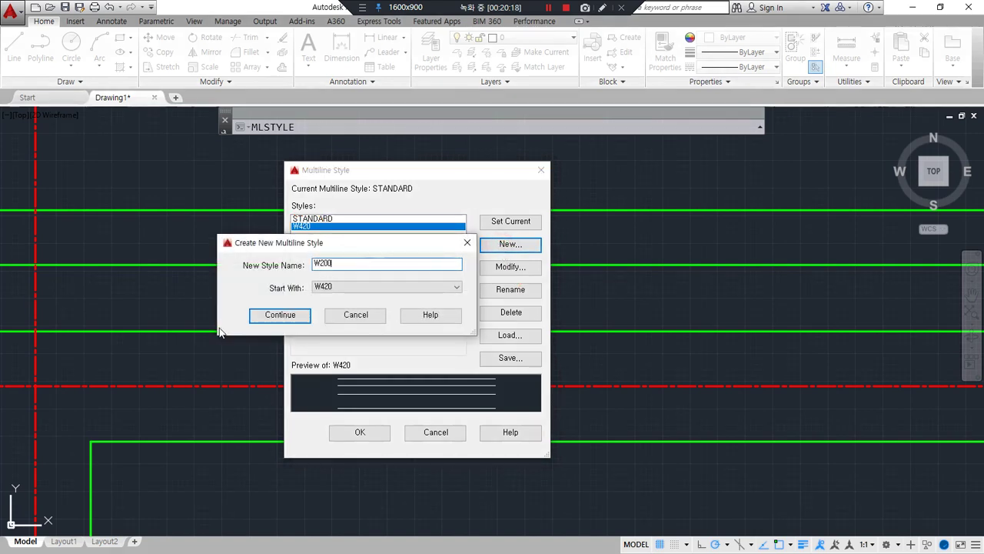
{"action": "left_click", "coordinate": [261, 314]}
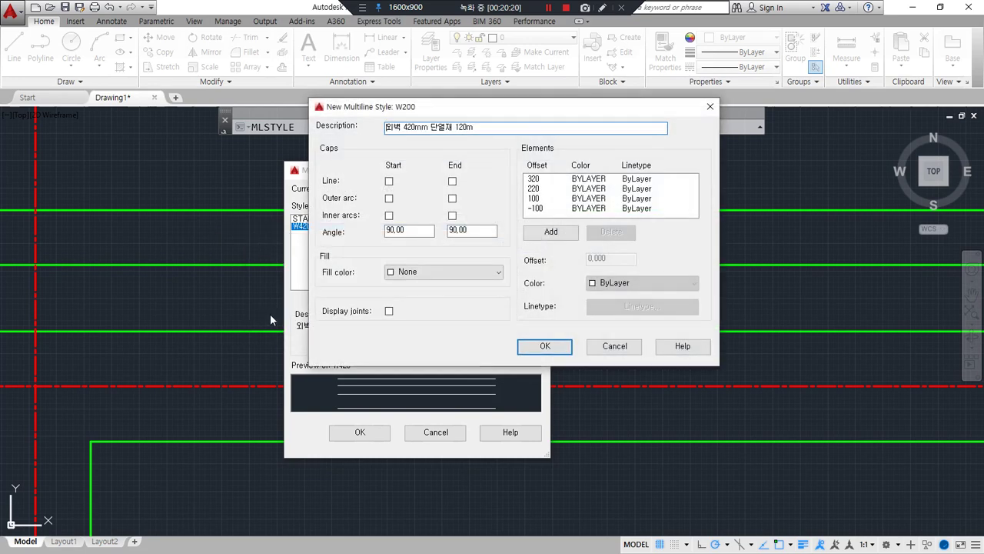
Delete the 320 and 220 elements from the W200 style, circle the remaining offsets in red, and clear the mark.
{"action": "left_click", "coordinate": [539, 179]}
{"action": "left_click", "coordinate": [615, 232]}
{"action": "left_click", "coordinate": [615, 232]}
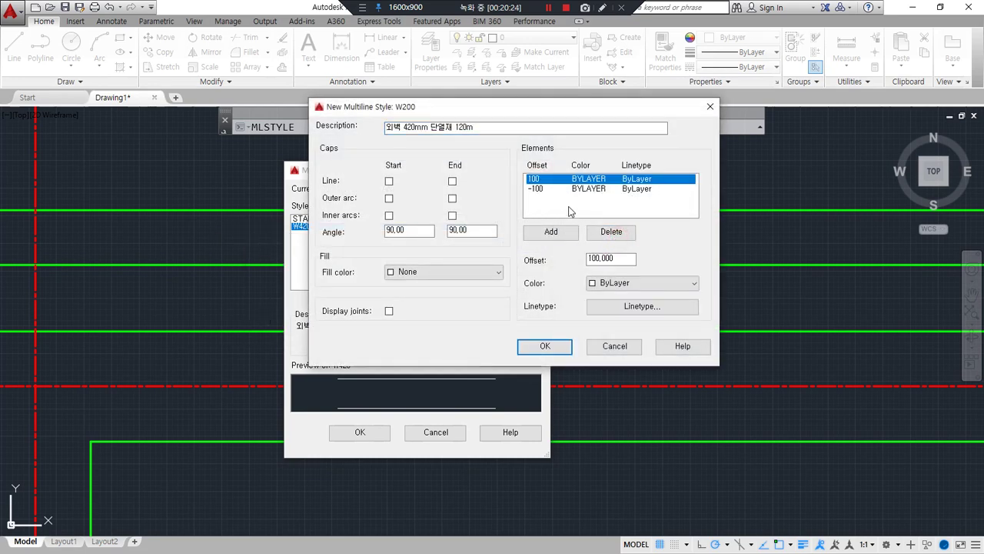
{"action": "mouse_move", "coordinate": [547, 206]}
{"action": "left_mouse_down"}
{"action": "mouse_move", "coordinate": [545, 161]}
{"action": "mouse_move", "coordinate": [555, 208]}
{"action": "left_mouse_up"}
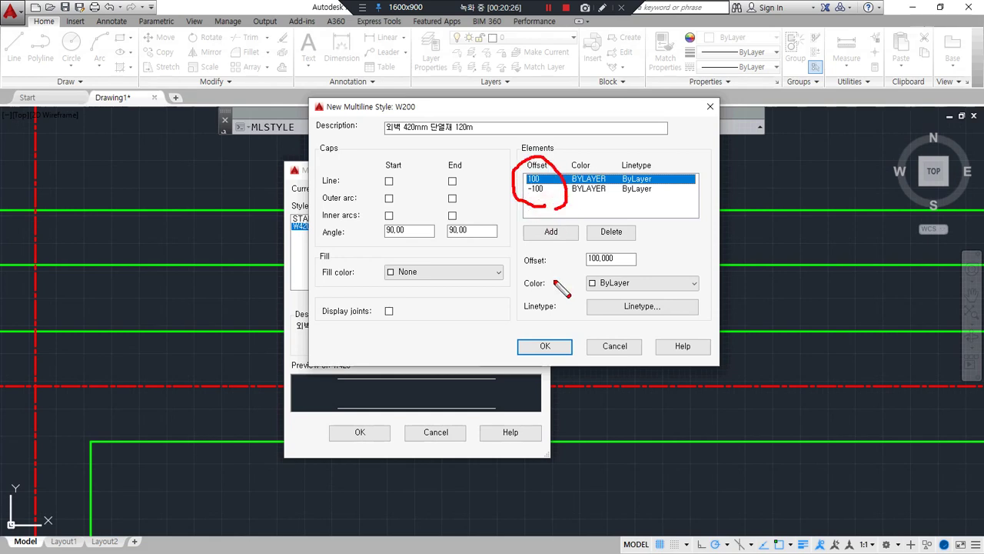
{"action": "key", "text": "Escape"}
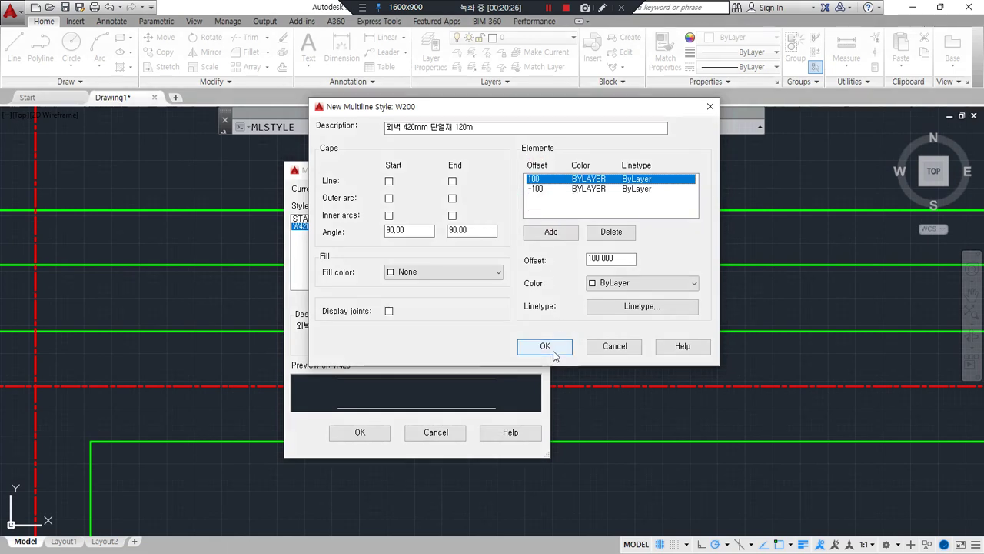
Replace the W200 style's description with "내벽 200mm" and accept the style settings.
{"action": "left_click", "coordinate": [417, 128]}
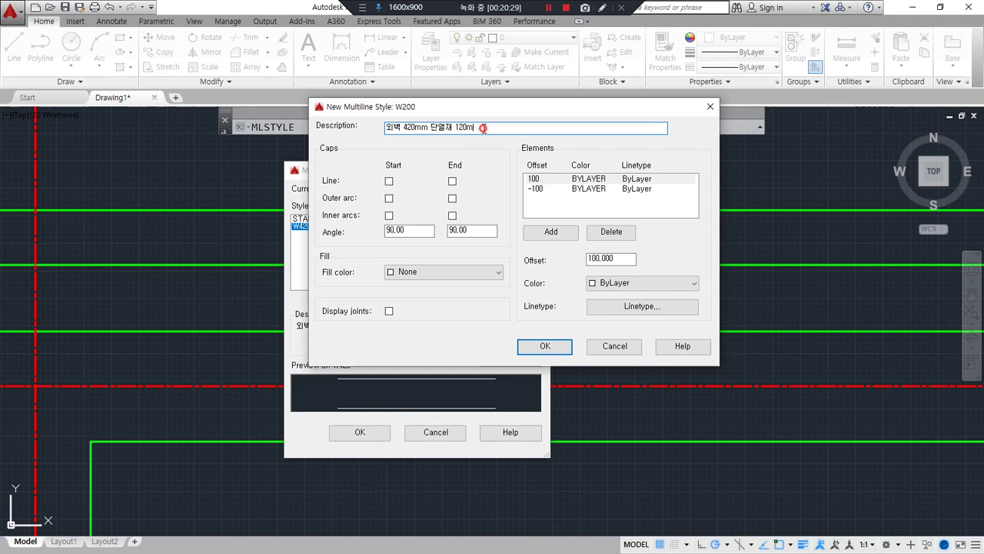
{"action": "key", "text": "ctrl+a"}
{"action": "type", "text": "s"}
{"action": "left_click", "coordinate": [544, 345]}
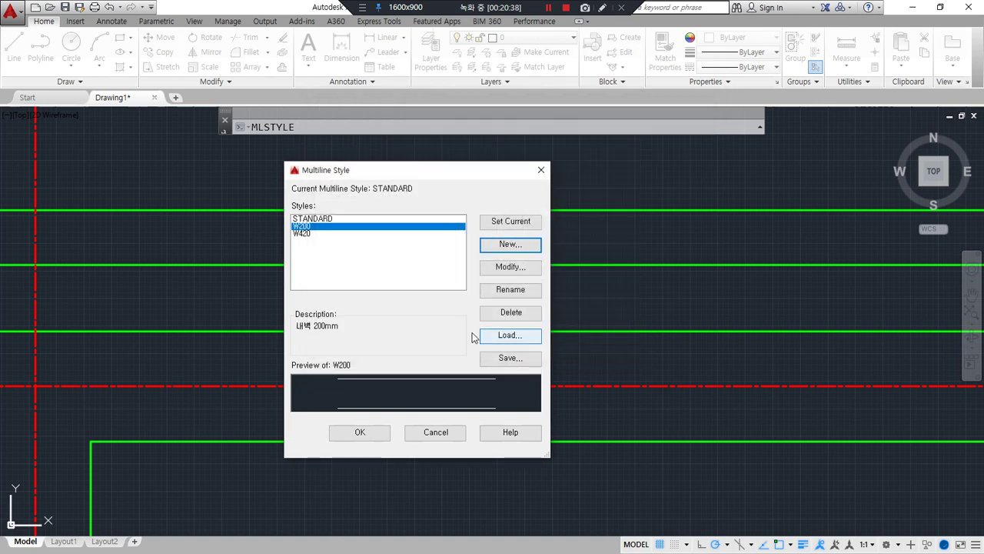
Mark the multiline style manager's contents in red, clear the marks, and accept the style manager.
{"action": "mouse_move", "coordinate": [325, 248]}
{"action": "left_mouse_down"}
{"action": "mouse_move", "coordinate": [295, 224]}
{"action": "mouse_move", "coordinate": [333, 252]}
{"action": "left_mouse_up"}
{"action": "mouse_move", "coordinate": [338, 286]}
{"action": "left_mouse_down"}
{"action": "mouse_move", "coordinate": [356, 376]}
{"action": "mouse_move", "coordinate": [342, 289]}
{"action": "left_mouse_up"}
{"action": "left_click", "coordinate": [18, 166]}
{"action": "left_click", "coordinate": [548, 7]}
{"action": "left_click_drag", "start_coordinate": [330, 242], "coordinate": [400, 377]}
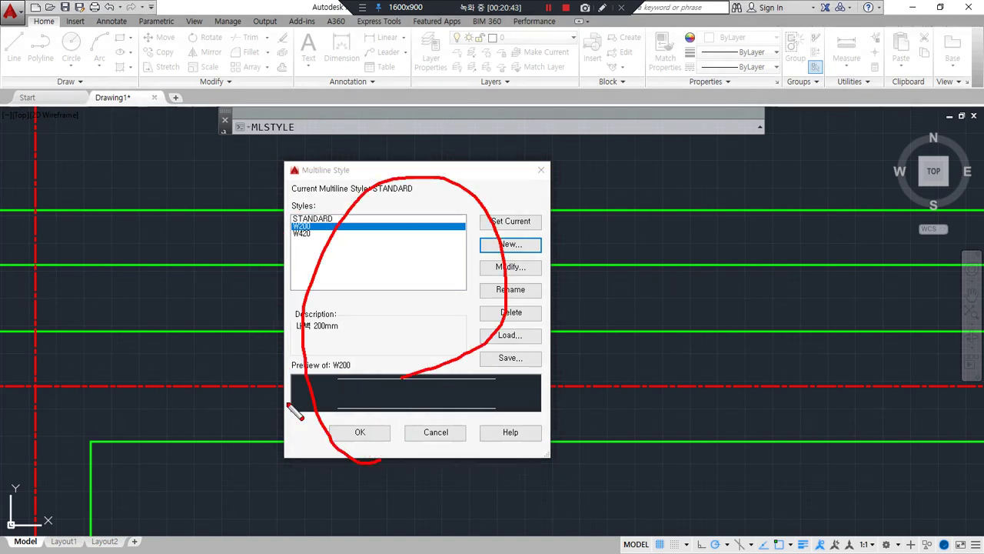
{"action": "key", "text": "Escape"}
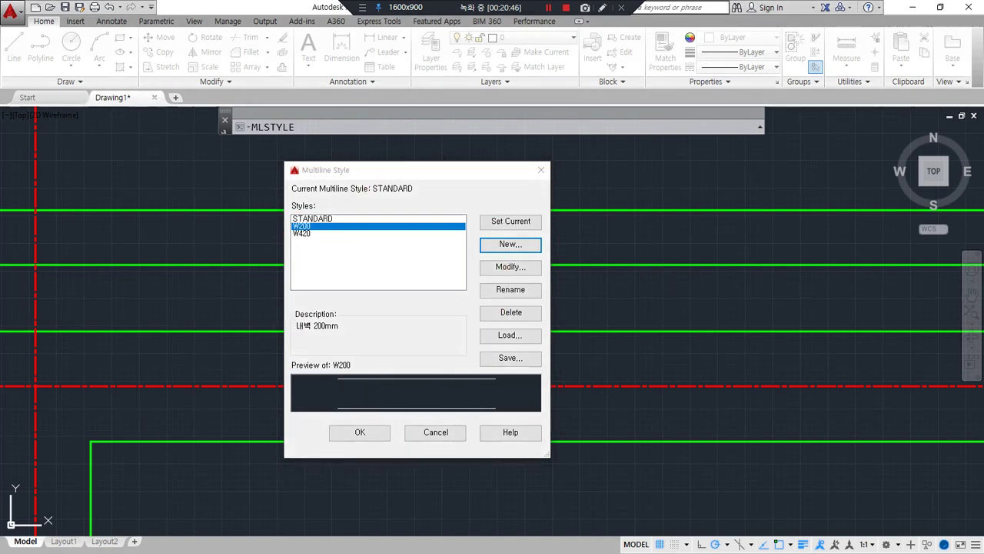
{"action": "left_click", "coordinate": [358, 432]}
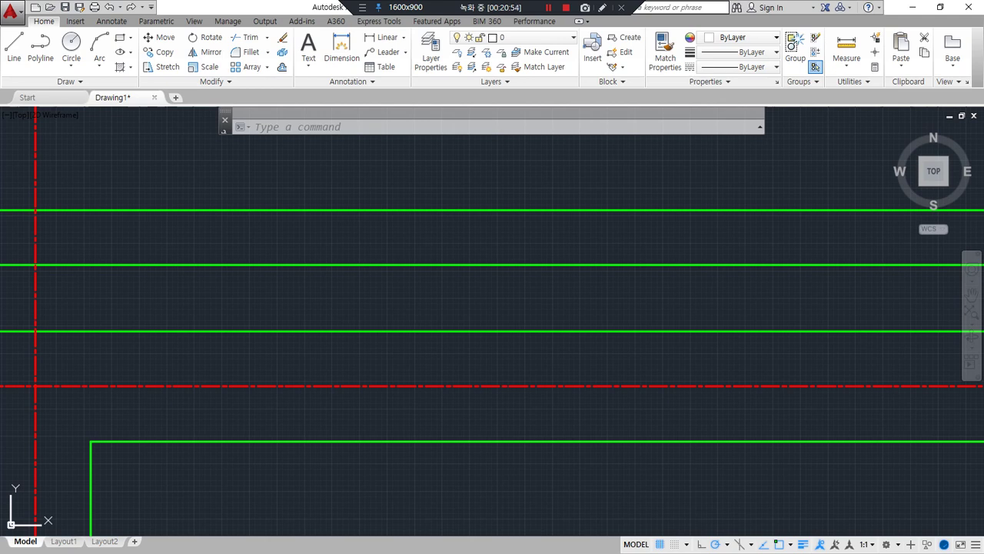
Erase all the wall lines and centre lines from the drawing.
{"action": "scroll", "coordinate": [472, 451], "scroll_direction": "down", "scroll_amount": 6}
{"action": "left_click", "coordinate": [433, 492]}
{"action": "left_click", "coordinate": [130, 312]}
{"action": "type", "text": "e"}
{"action": "key", "text": "space"}
{"action": "type", "text": "z"}
{"action": "key", "text": "space"}
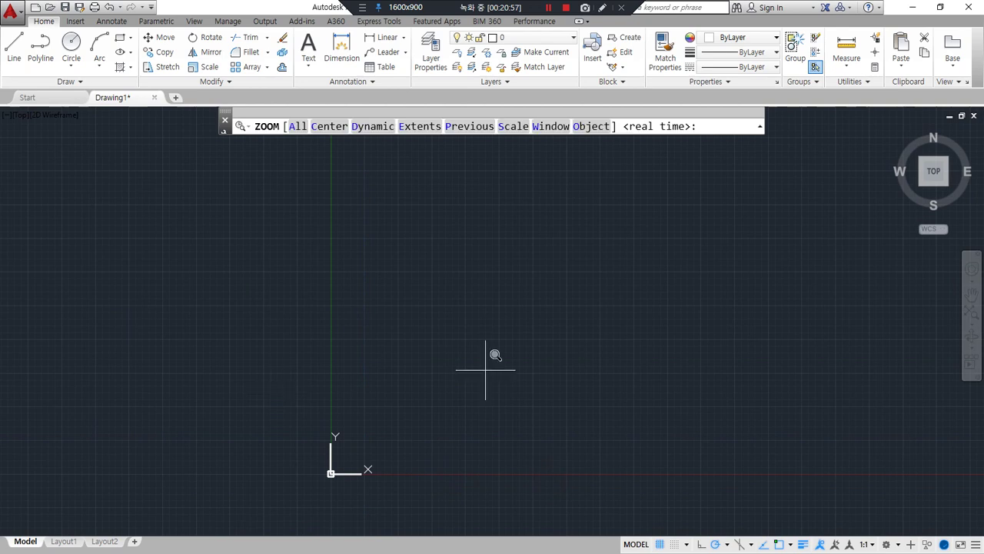
{"action": "key", "text": "Escape"}
Draw a horizontal and a vertical construction line crossing at one point near the origin.
{"action": "scroll", "coordinate": [485, 368], "scroll_direction": "down", "scroll_amount": 6}
{"action": "middle_click_drag", "start_coordinate": [484, 356], "coordinate": [249, 426]}
{"action": "type", "text": "xl"}
{"action": "key", "text": "space"}
{"action": "left_click", "coordinate": [350, 372]}
{"action": "left_click", "coordinate": [464, 372]}
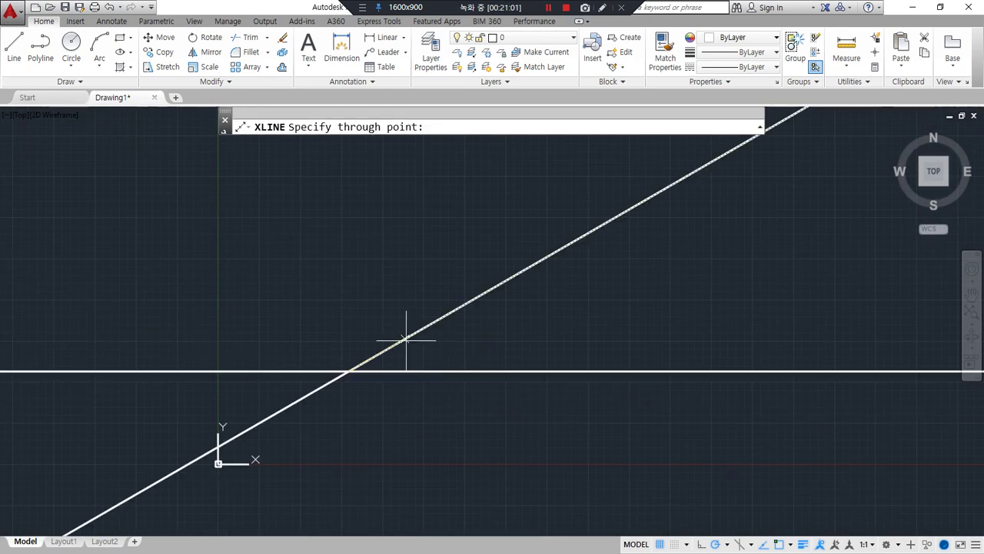
{"action": "left_click", "coordinate": [348, 328]}
{"action": "key", "text": "space"}
Move both construction lines to the cen layer.
{"action": "left_click_drag", "start_coordinate": [376, 405], "coordinate": [330, 351]}
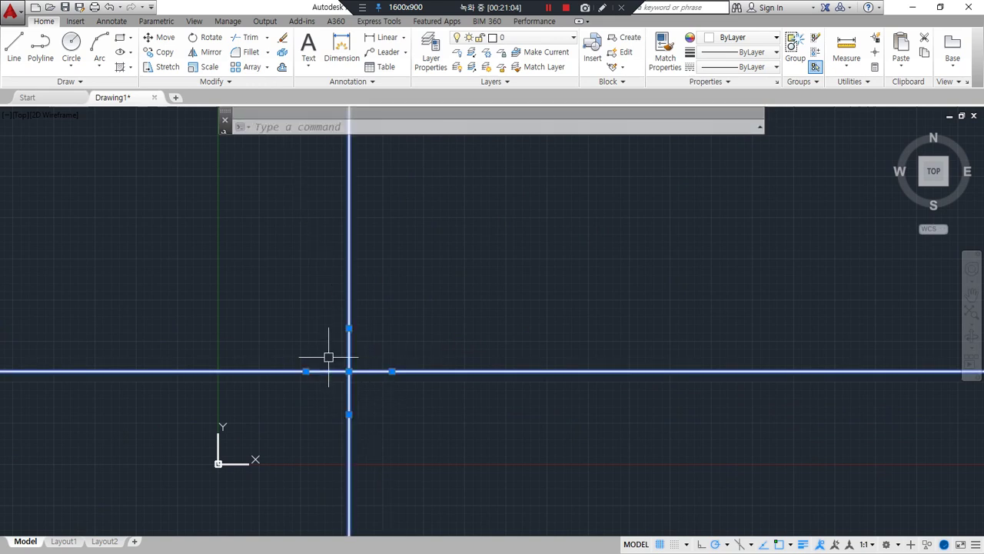
{"action": "left_click", "coordinate": [538, 38]}
{"action": "left_click", "coordinate": [538, 55]}
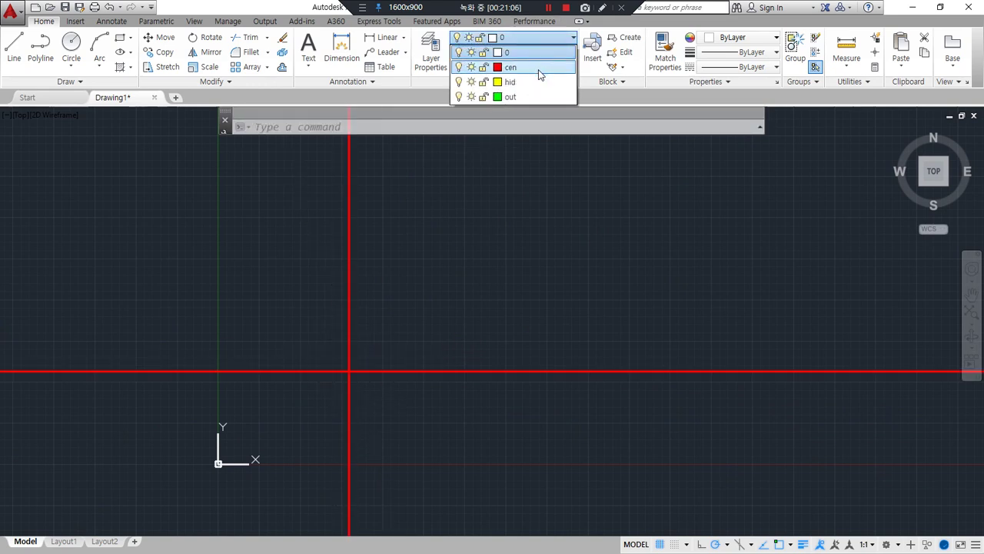
Set the global linetype scale factor to 3.
{"action": "type", "text": "lts"}
{"action": "key", "text": "Return"}
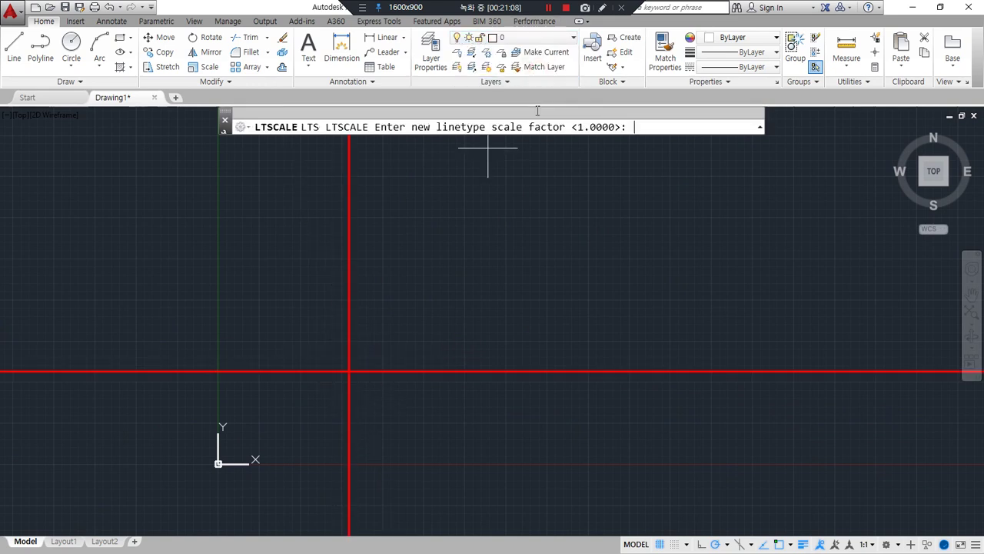
{"action": "type", "text": "3"}
{"action": "key", "text": "Return"}
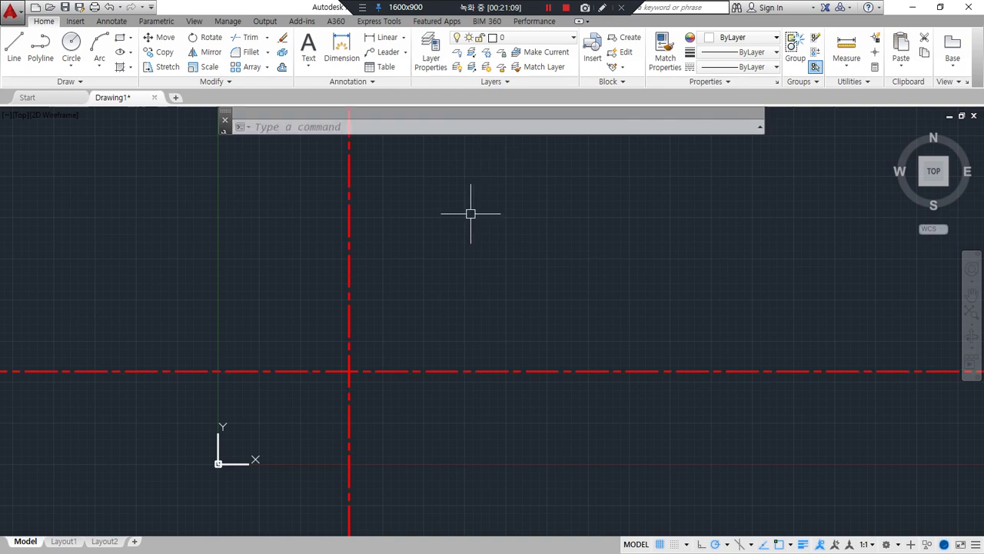
Switch to the browser's floor plan, trace its four dimensioned sides in red, clear the marks, and return to AutoCAD.
{"action": "left_click_drag", "start_coordinate": [0, 71], "coordinate": [513, 26]}
{"action": "key", "text": "ctrl+alt+d"}
{"action": "mouse_move", "coordinate": [300, 458]}
{"action": "left_mouse_down"}
{"action": "mouse_move", "coordinate": [284, 460]}
{"action": "mouse_move", "coordinate": [722, 455]}
{"action": "mouse_move", "coordinate": [738, 231]}
{"action": "mouse_move", "coordinate": [724, 197]}
{"action": "mouse_move", "coordinate": [747, 198]}
{"action": "left_mouse_up"}
{"action": "mouse_move", "coordinate": [680, 143]}
{"action": "left_mouse_down"}
{"action": "mouse_move", "coordinate": [321, 143]}
{"action": "mouse_move", "coordinate": [311, 152]}
{"action": "mouse_move", "coordinate": [286, 326]}
{"action": "mouse_move", "coordinate": [286, 416]}
{"action": "mouse_move", "coordinate": [322, 378]}
{"action": "left_mouse_up"}
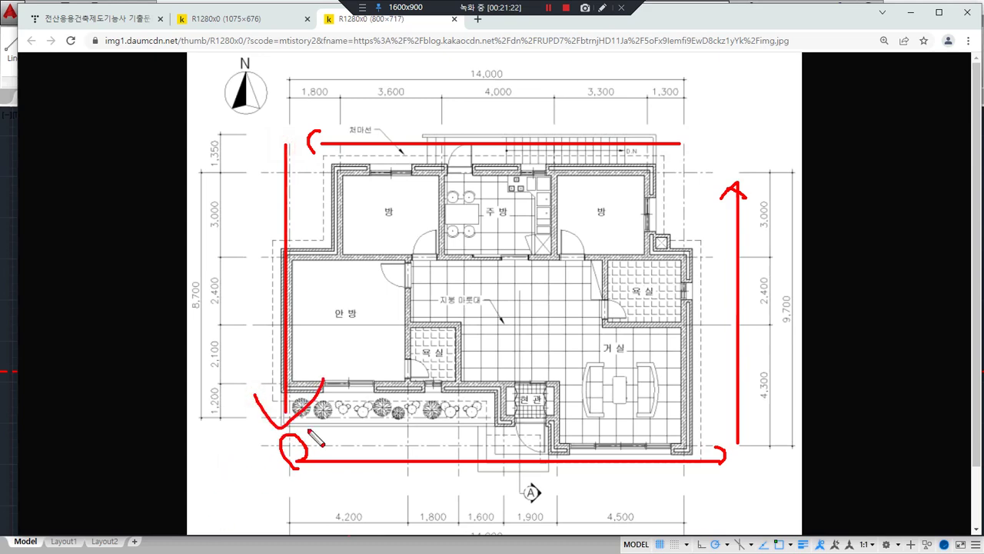
{"action": "mouse_move", "coordinate": [309, 432]}
{"action": "left_mouse_down"}
{"action": "mouse_move", "coordinate": [325, 472]}
{"action": "mouse_move", "coordinate": [481, 455]}
{"action": "left_mouse_up"}
{"action": "key", "text": "Escape"}
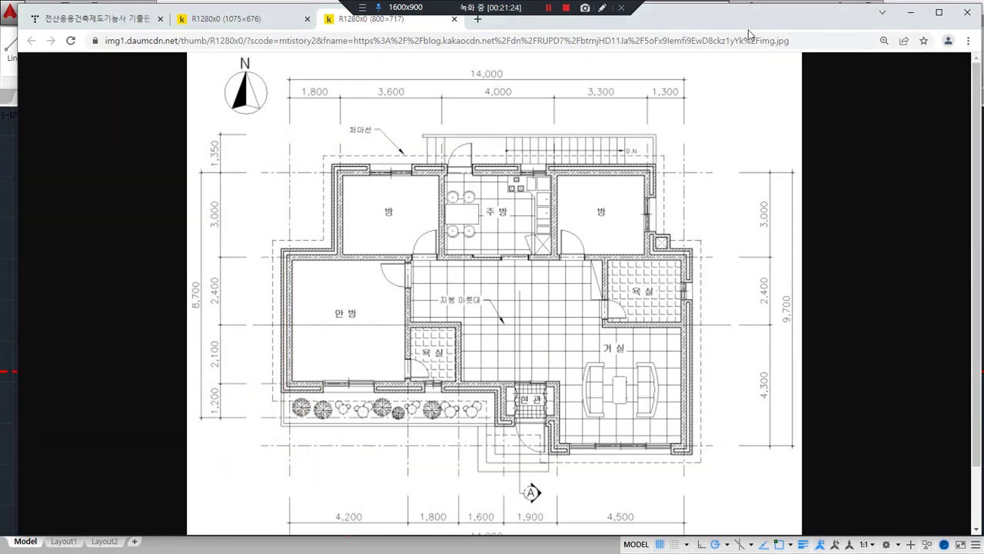
{"action": "left_click", "coordinate": [910, 12]}
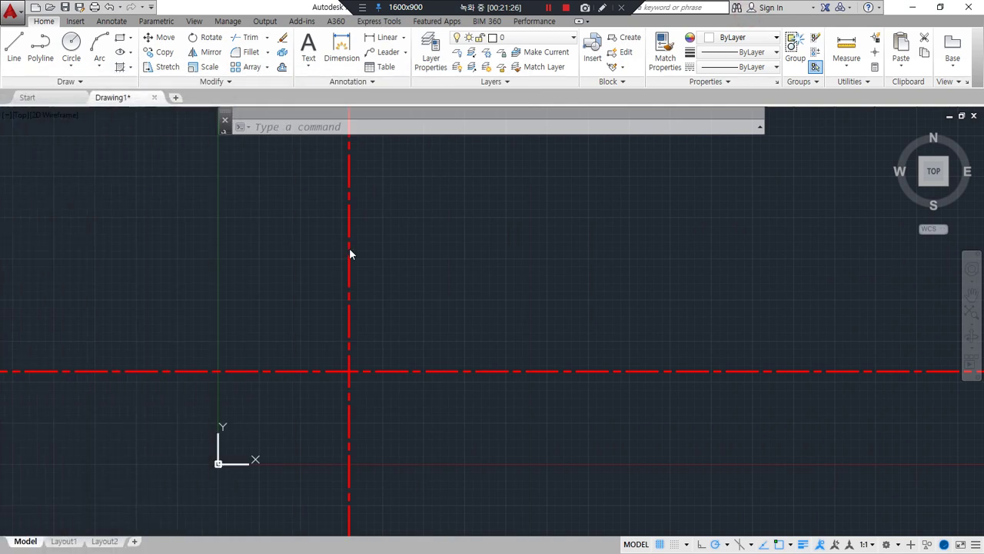
Offset the vertical centre line 4200 to its right.
{"action": "type", "text": "o"}
{"action": "key", "text": "Return"}
{"action": "type", "text": "4200"}
{"action": "key", "text": "Return"}
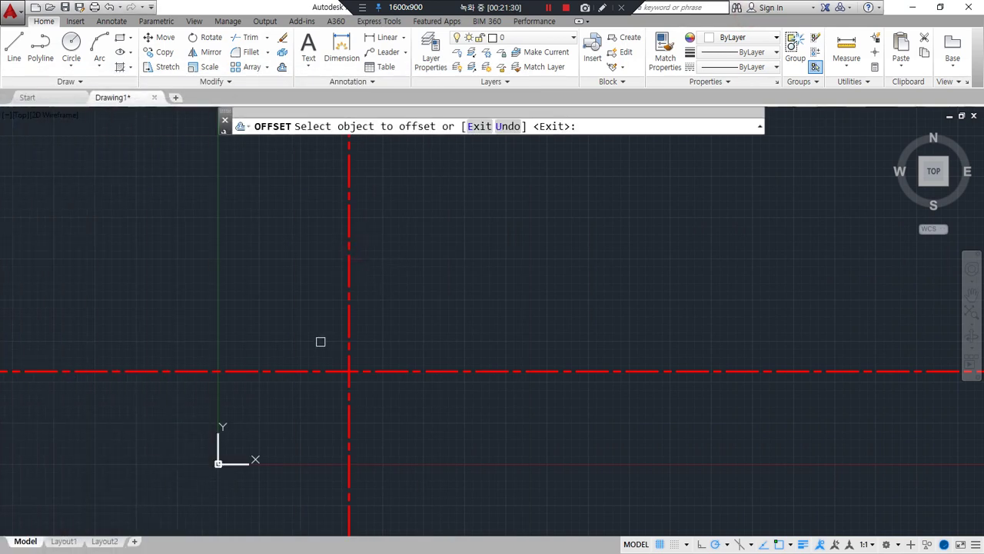
{"action": "left_click", "coordinate": [350, 334]}
{"action": "left_click", "coordinate": [554, 328]}
{"action": "key", "text": "Return"}
Offset the second vertical centre line 1800 to its right.
{"action": "key", "text": "Return"}
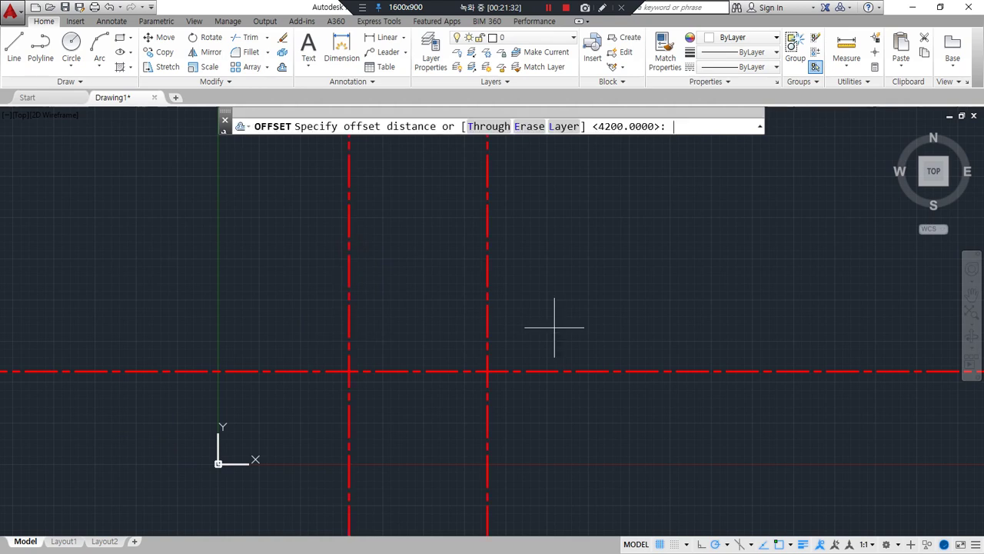
{"action": "type", "text": "1800"}
{"action": "key", "text": "Return"}
{"action": "left_click", "coordinate": [487, 345]}
{"action": "left_click", "coordinate": [586, 336]}
{"action": "key", "text": "Return"}
Offset the third vertical centre line 1600 to its right.
{"action": "key", "text": "Return"}
{"action": "type", "text": "1600"}
{"action": "key", "text": "Return"}
{"action": "left_click", "coordinate": [547, 345]}
{"action": "left_click", "coordinate": [641, 346]}
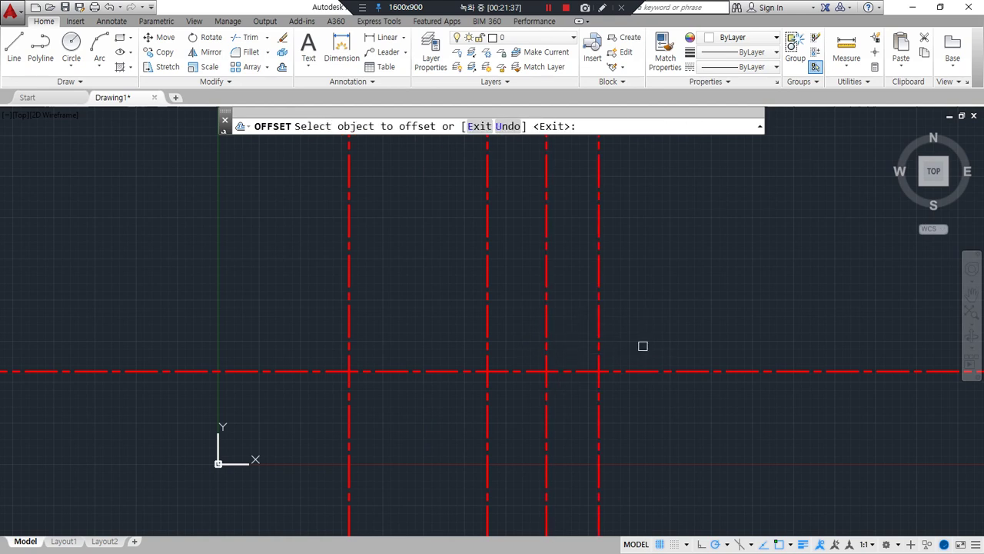
{"action": "key", "text": "Return"}
Offset the fourth vertical centre line 1900 to its right.
{"action": "key", "text": "Return"}
{"action": "type", "text": "190"}
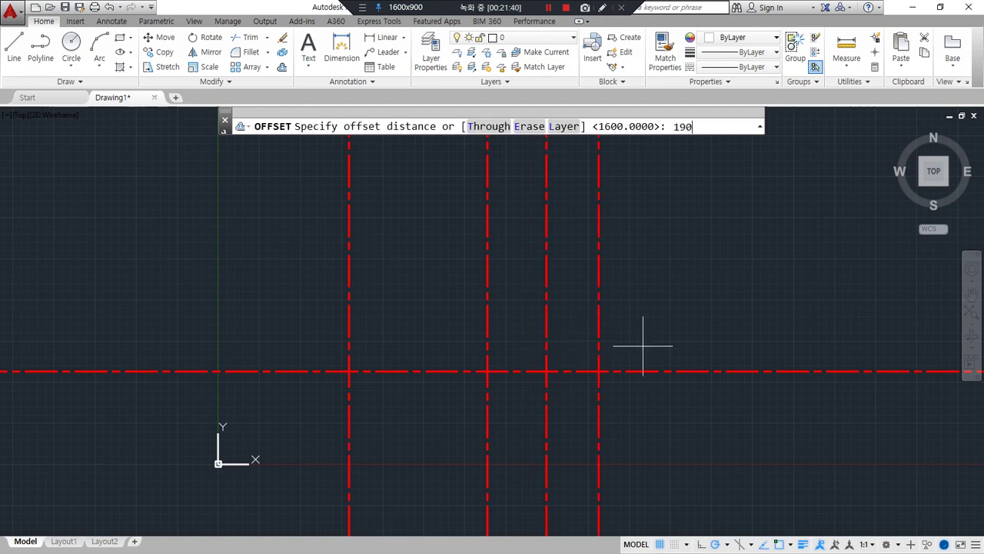
{"action": "type", "text": "0"}
{"action": "key", "text": "Return"}
{"action": "left_click", "coordinate": [598, 345]}
{"action": "left_click", "coordinate": [662, 335]}
{"action": "key", "text": "Return"}
Offset the fifth vertical centre line 4500 to its right.
{"action": "key", "text": "Return"}
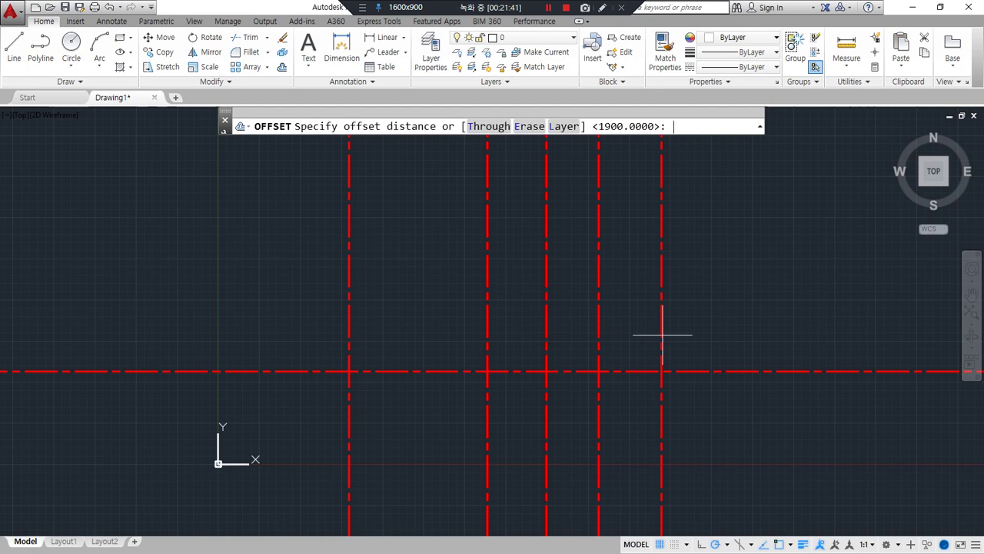
{"action": "type", "text": "4500"}
{"action": "key", "text": "Return"}
{"action": "left_click", "coordinate": [661, 342]}
{"action": "left_click", "coordinate": [736, 362]}
{"action": "key", "text": "Return"}
Trim the vertical centre lines below the horizontal one, and the horizontal line beyond the outermost verticals on both sides.
{"action": "type", "text": "tr"}
{"action": "key", "text": "Return"}
{"action": "key", "text": "Return"}
{"action": "left_click", "coordinate": [860, 458]}
{"action": "left_click", "coordinate": [315, 432]}
{"action": "left_click", "coordinate": [285, 371]}
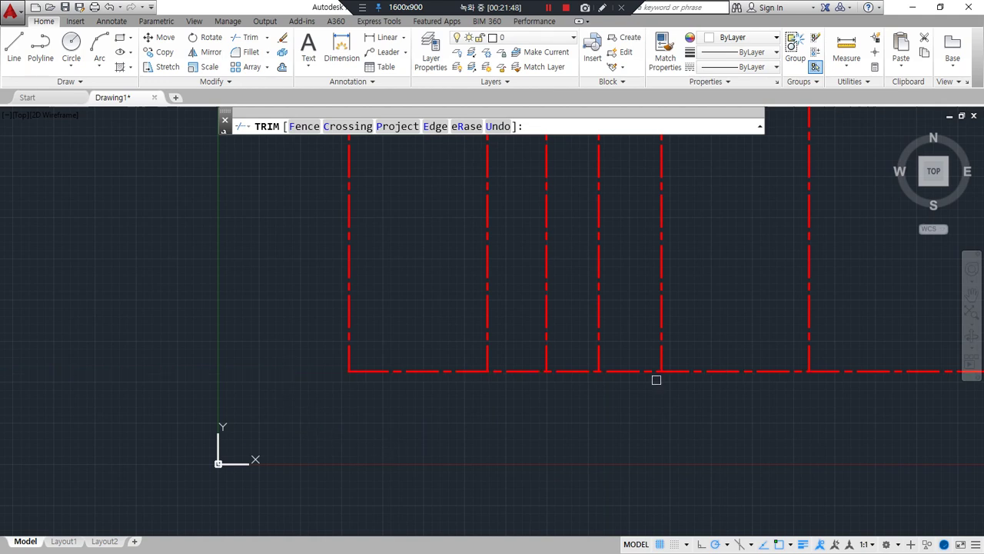
{"action": "left_click", "coordinate": [870, 372]}
{"action": "key", "text": "Return"}
Offset the bottom horizontal centre line 4300 upward.
{"action": "middle_click_drag", "start_coordinate": [794, 411], "coordinate": [545, 494]}
{"action": "key", "text": "ctrl+alt+d"}
{"action": "left_click_drag", "start_coordinate": [544, 445], "coordinate": [536, 264]}
{"action": "key", "text": "Escape"}
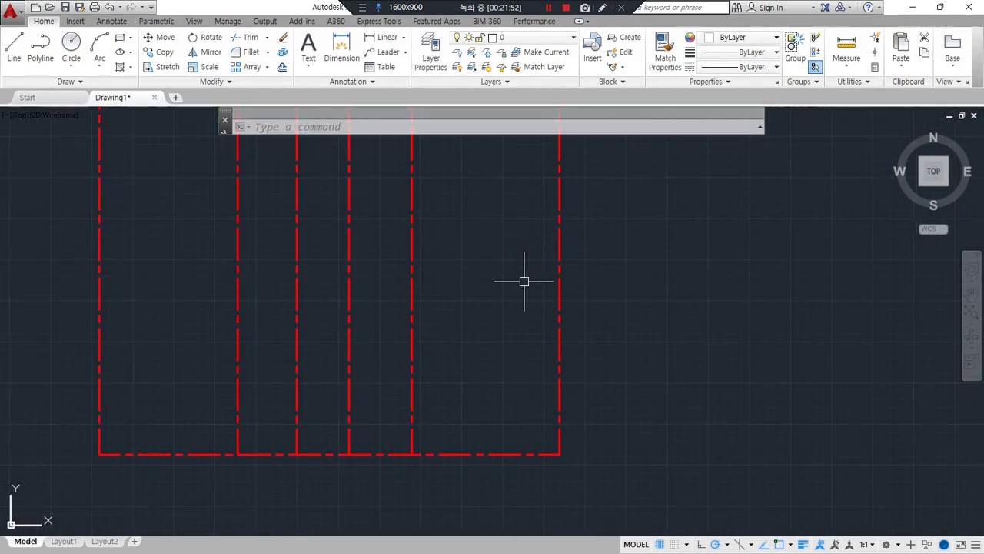
{"action": "type", "text": "o"}
{"action": "key", "text": "Return"}
{"action": "type", "text": "4300"}
{"action": "key", "text": "Return"}
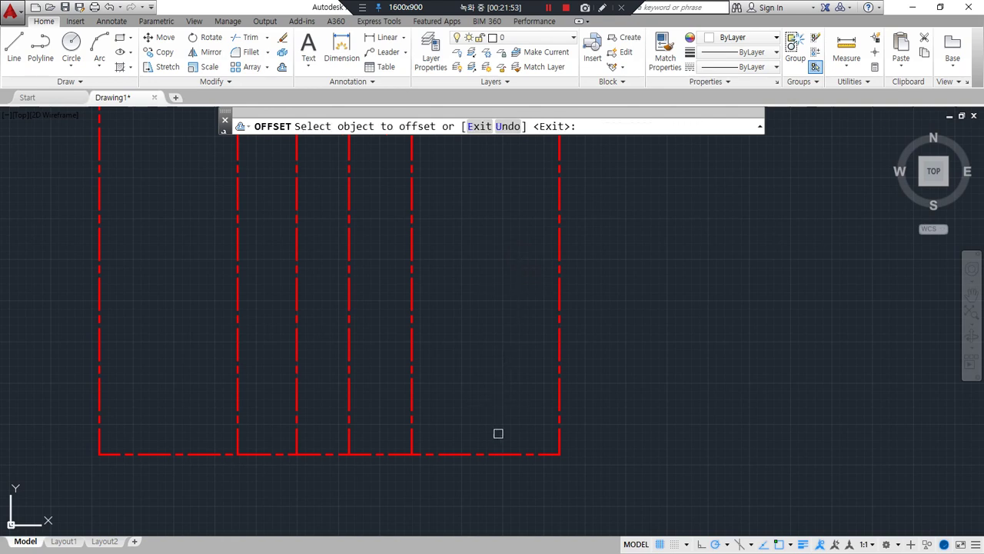
{"action": "left_click", "coordinate": [505, 452]}
{"action": "left_click", "coordinate": [505, 293]}
{"action": "key", "text": "Return"}
Offset the second horizontal centre line 2400 upward.
{"action": "key", "text": "Return"}
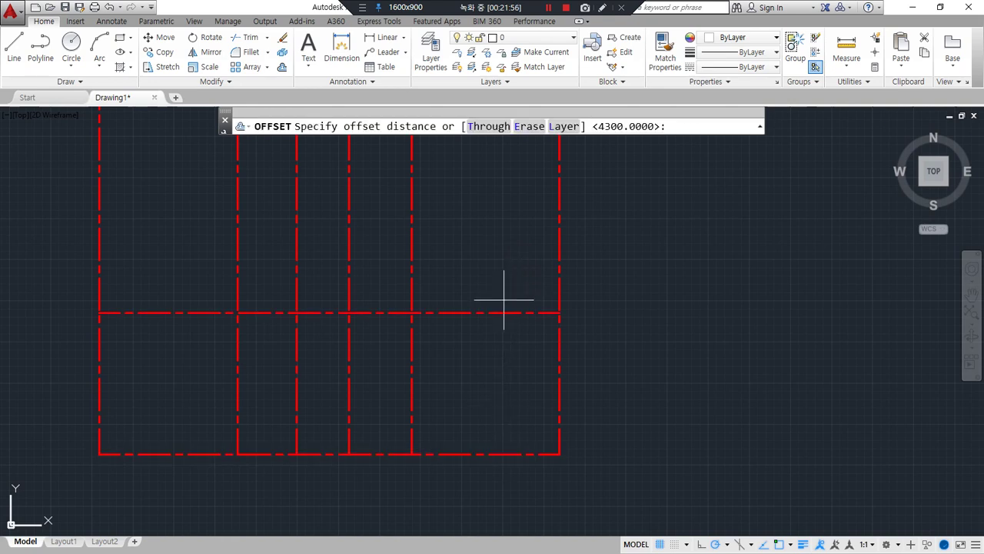
{"action": "type", "text": "2400"}
{"action": "key", "text": "Return"}
{"action": "left_click", "coordinate": [503, 312]}
{"action": "left_click", "coordinate": [501, 263]}
{"action": "key", "text": "Return"}
Offset the third horizontal centre line 3000 upward.
{"action": "key", "text": "Return"}
{"action": "middle_click_drag", "start_coordinate": [482, 272], "coordinate": [475, 351]}
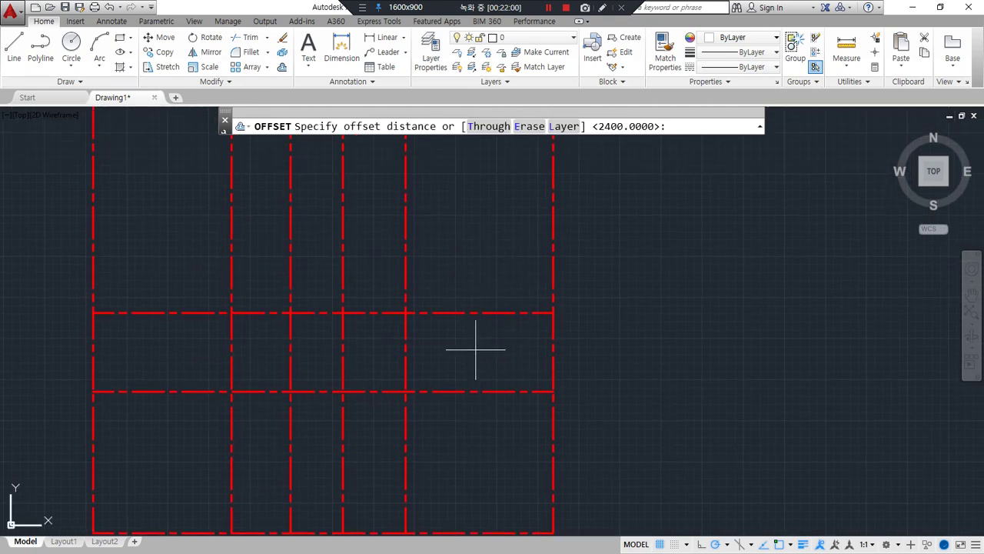
{"action": "key", "text": "Return"}
{"action": "left_click", "coordinate": [486, 312]}
{"action": "left_click", "coordinate": [495, 253]}
{"action": "key", "text": "Return"}
{"action": "type", "text": "tr"}
{"action": "key", "text": "Return"}
{"action": "left_click", "coordinate": [578, 189]}
{"action": "key", "text": "Escape"}
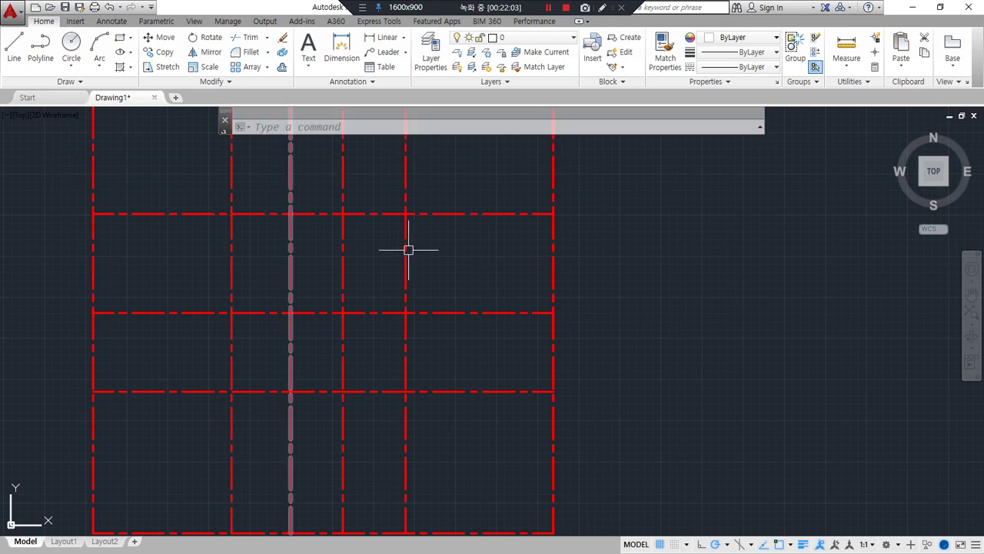
Trim all the vertical centre lines above the top horizontal centre line.
{"action": "type", "text": "tr"}
{"action": "key", "text": "Return"}
{"action": "key", "text": "Return"}
{"action": "left_click", "coordinate": [574, 193]}
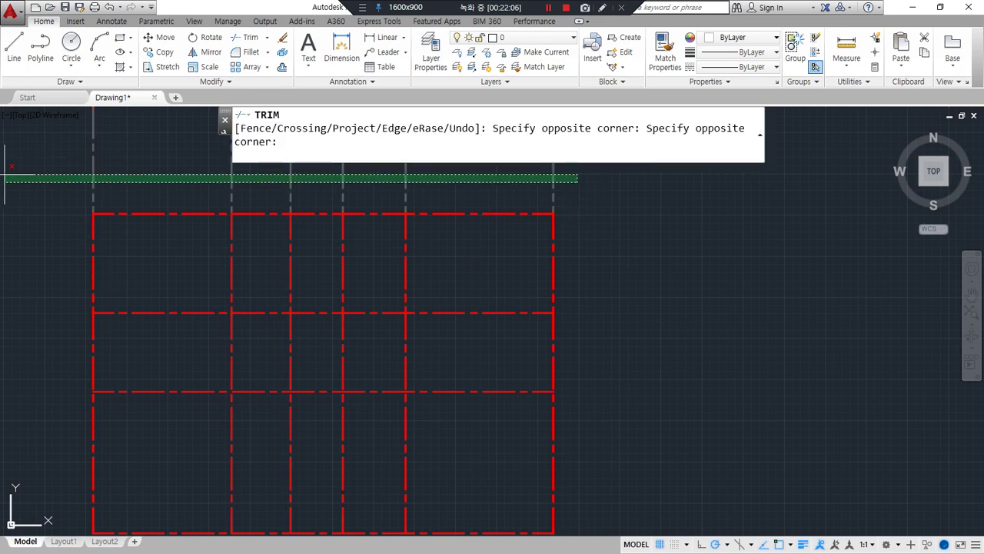
{"action": "left_click", "coordinate": [17, 171]}
{"action": "key", "text": "Return"}
{"action": "scroll", "coordinate": [241, 390], "scroll_direction": "down", "scroll_amount": 2}
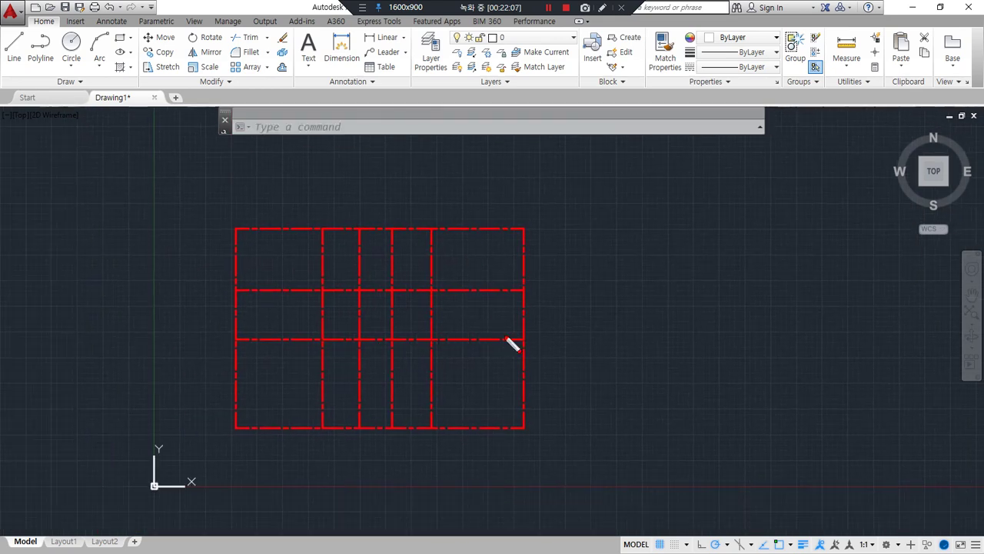
{"action": "left_click_drag", "start_coordinate": [472, 293], "coordinate": [322, 294]}
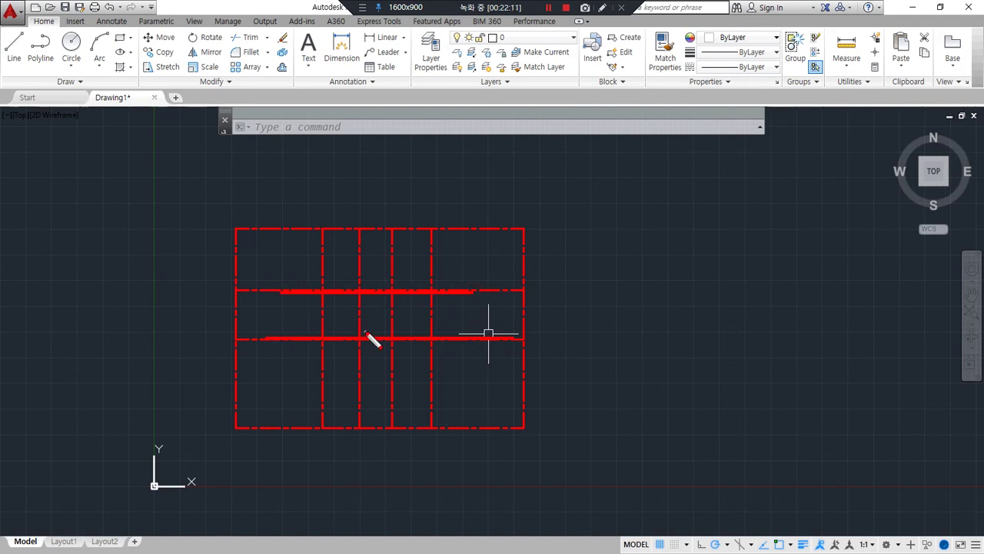
{"action": "left_click_drag", "start_coordinate": [336, 353], "coordinate": [357, 372]}
{"action": "left_click_drag", "start_coordinate": [533, 300], "coordinate": [544, 286]}
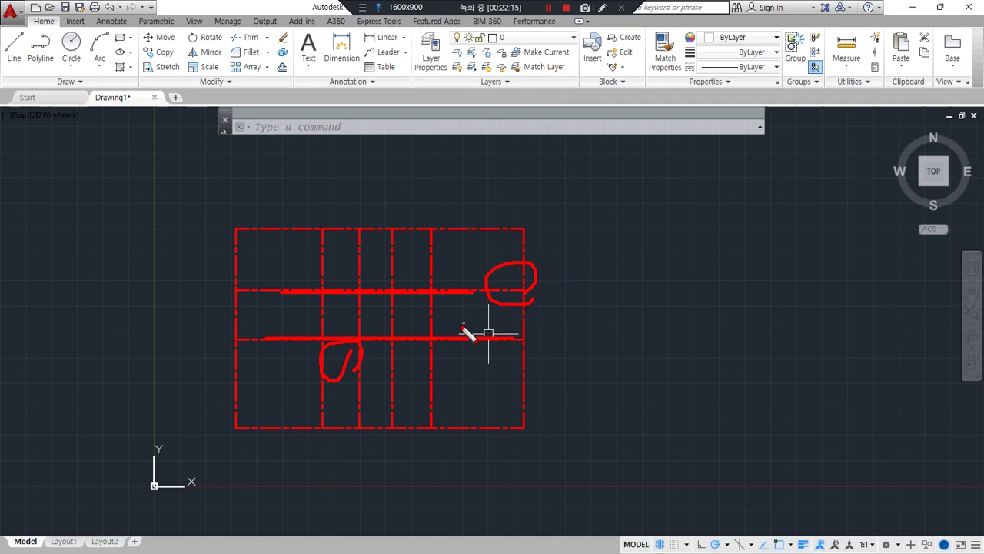
{"action": "left_click_drag", "start_coordinate": [433, 427], "coordinate": [435, 266]}
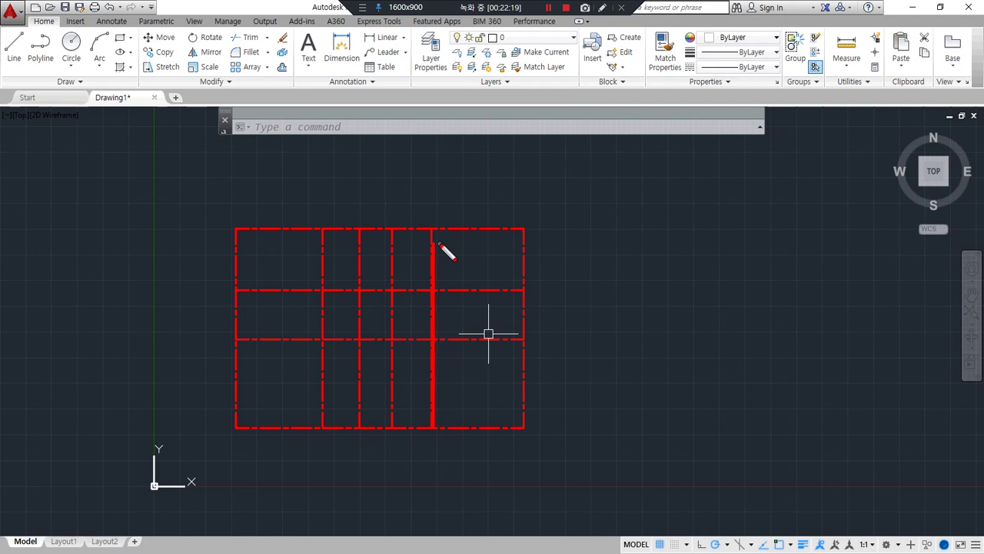
Trim the four interior vertical centre lines between the top and second-from-top horizontal centre lines.
{"action": "type", "text": "tr"}
{"action": "key", "text": "Return"}
{"action": "key", "text": "Return"}
{"action": "left_click", "coordinate": [456, 269]}
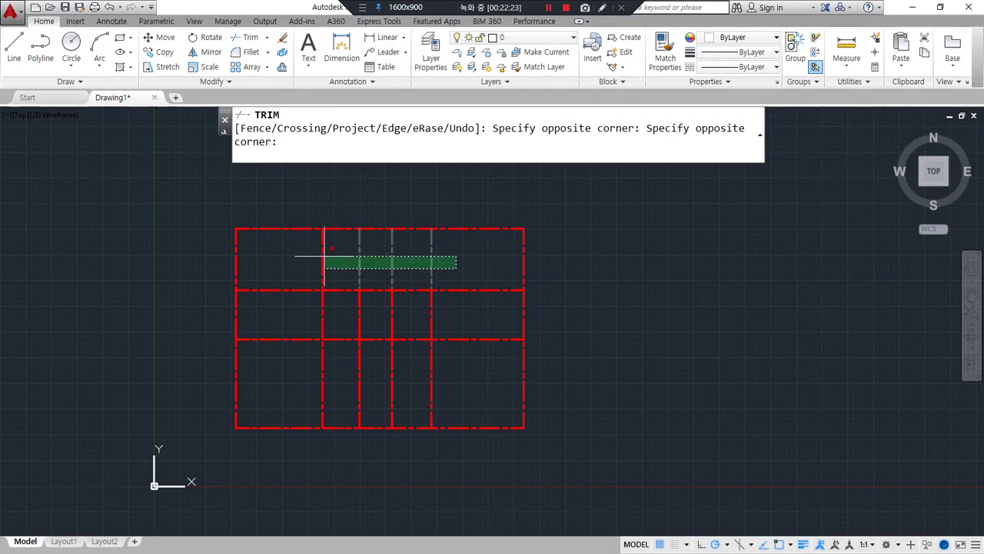
{"action": "left_click", "coordinate": [301, 259]}
{"action": "key", "text": "Escape"}
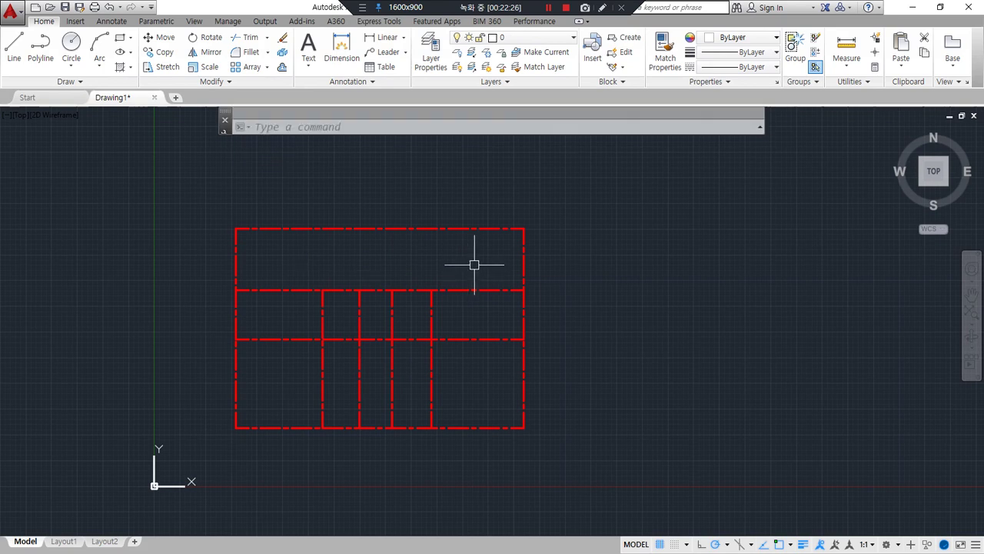
Offset the rightmost vertical centre line 1300 to the left.
{"action": "scroll", "coordinate": [454, 300], "scroll_direction": "up", "scroll_amount": 2}
{"action": "type", "text": "o"}
{"action": "key", "text": "Return"}
{"action": "type", "text": "130"}
{"action": "key", "text": "Return"}
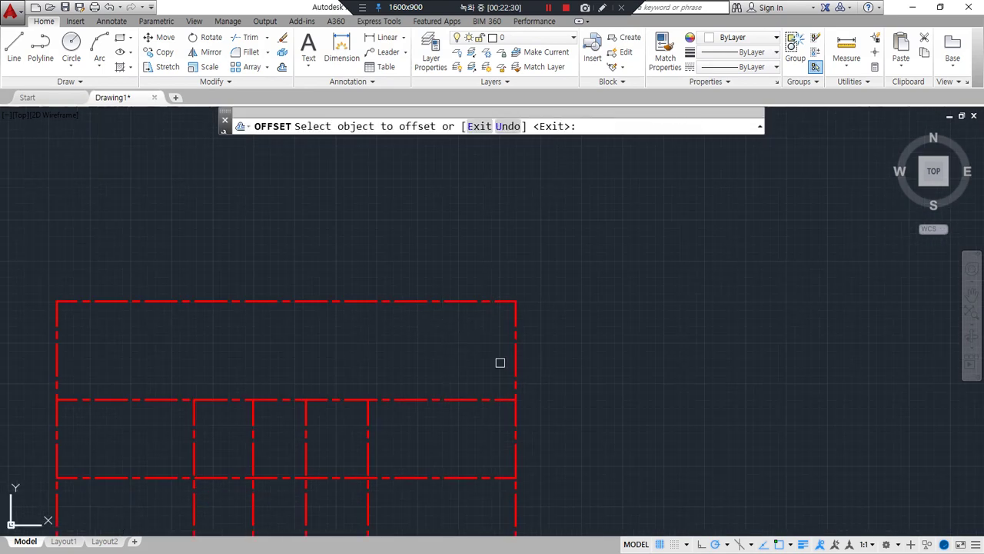
{"action": "left_click", "coordinate": [515, 345]}
{"action": "left_click", "coordinate": [452, 351]}
{"action": "key", "text": "Escape"}
Fillet the rightmost vertical centre line and the second-from-top horizontal line into a corner.
{"action": "type", "text": "f"}
{"action": "key", "text": "Return"}
{"action": "left_click", "coordinate": [516, 410]}
{"action": "left_click", "coordinate": [492, 399]}
Trim the offset vertical line below the top row and the top horizontal line's overhang to its right.
{"action": "type", "text": "tr"}
{"action": "key", "text": "Return"}
{"action": "key", "text": "Return"}
{"action": "left_click", "coordinate": [479, 501]}
{"action": "left_click", "coordinate": [449, 502]}
{"action": "left_click", "coordinate": [471, 442]}
{"action": "left_click", "coordinate": [501, 401]}
{"action": "key", "text": "Return"}
{"action": "type", "text": "tr"}
{"action": "key", "text": "Return"}
{"action": "key", "text": "Return"}
{"action": "left_click", "coordinate": [503, 301]}
{"action": "key", "text": "Return"}
Offset the top row's right vertical centre line 3300 to the left.
{"action": "middle_click_drag", "start_coordinate": [519, 359], "coordinate": [553, 306]}
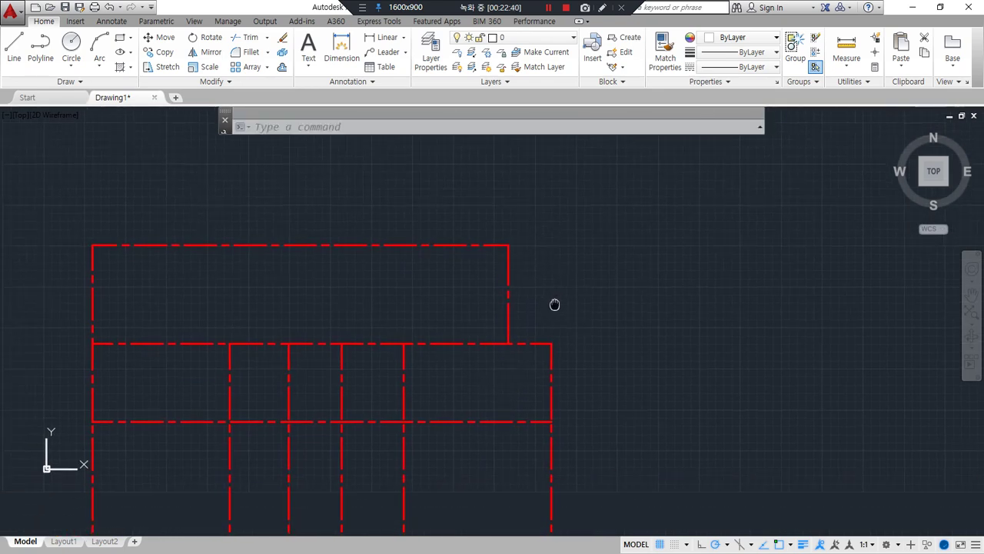
{"action": "mouse_move", "coordinate": [557, 394]}
{"action": "left_mouse_down"}
{"action": "mouse_move", "coordinate": [566, 342]}
{"action": "mouse_move", "coordinate": [472, 246]}
{"action": "mouse_move", "coordinate": [244, 234]}
{"action": "left_mouse_up"}
{"action": "key", "text": "Escape"}
{"action": "type", "text": "o"}
{"action": "key", "text": "Return"}
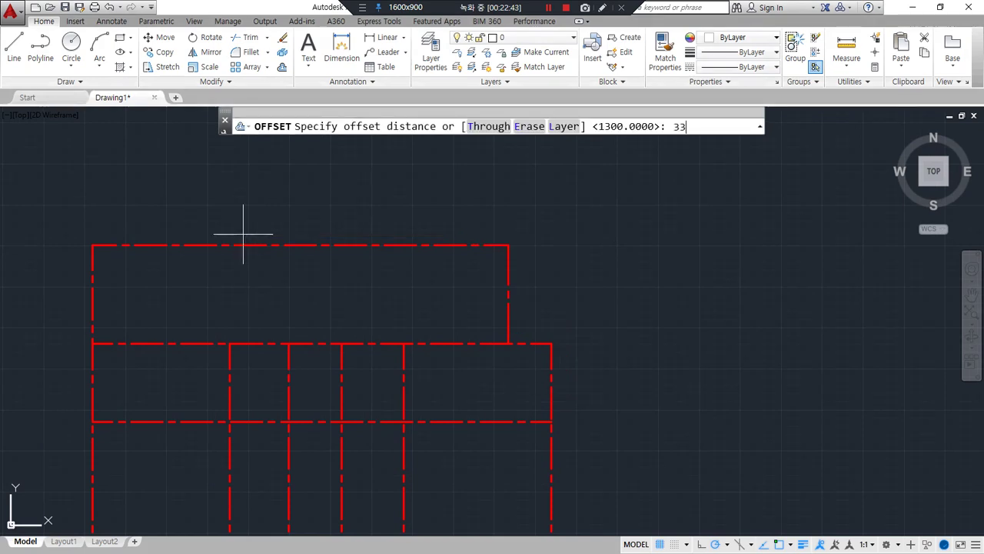
{"action": "type", "text": "3300"}
{"action": "key", "text": "Return"}
{"action": "left_click", "coordinate": [509, 292]}
{"action": "left_click", "coordinate": [335, 303]}
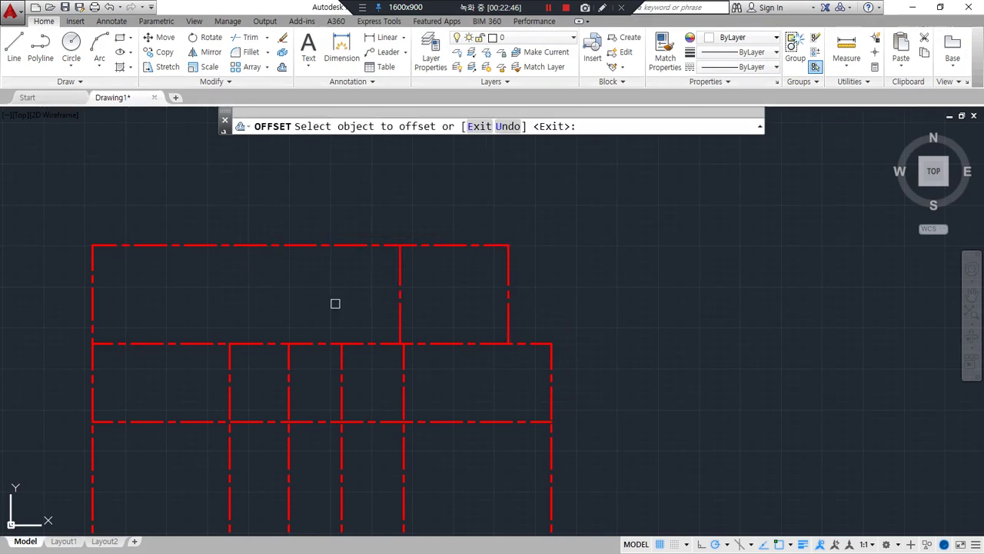
{"action": "key", "text": "Return"}
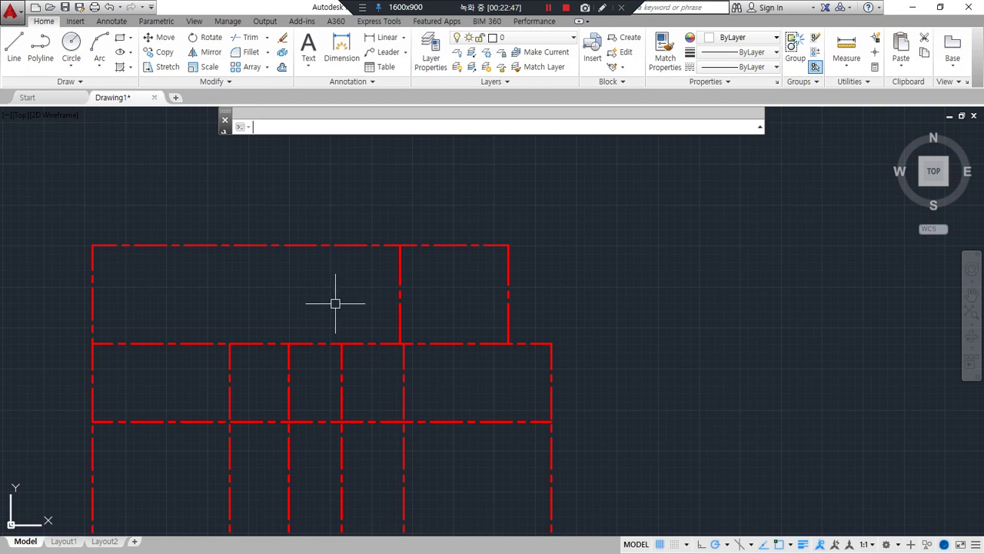
Offset the newest top-row vertical line to the left to form the middle room's other side.
{"action": "key", "text": "Return"}
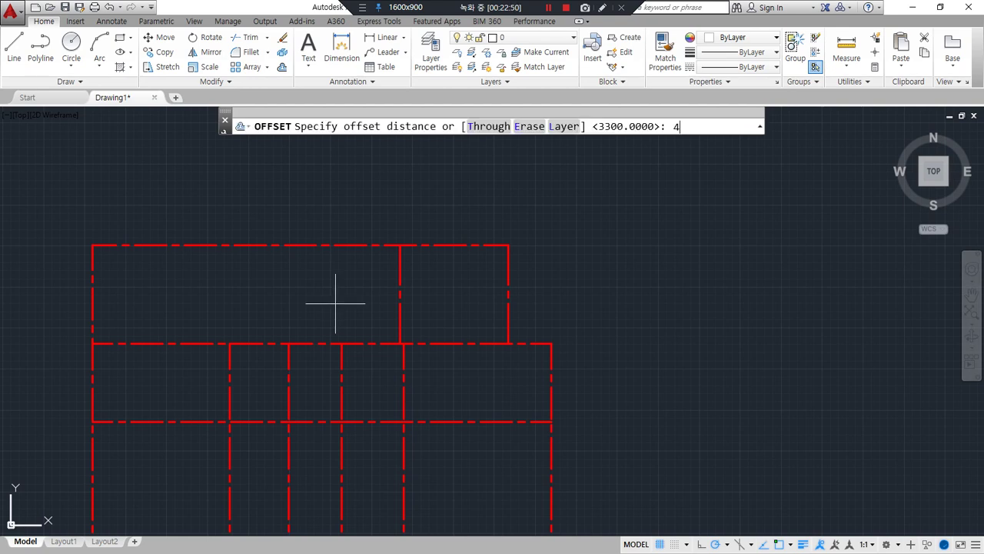
{"action": "key", "text": "Return"}
{"action": "left_click", "coordinate": [400, 310]}
{"action": "left_click", "coordinate": [230, 307]}
{"action": "key", "text": "Return"}
{"action": "key", "text": "Return"}
{"action": "key", "text": "Return"}
Offset the top row's leftmost offset line 3600 farther to the left.
{"action": "type", "text": "o"}
{"action": "key", "text": "Return"}
{"action": "type", "text": "360"}
{"action": "key", "text": "Return"}
{"action": "left_click", "coordinate": [269, 300]}
{"action": "left_click", "coordinate": [187, 299]}
{"action": "key", "text": "Return"}
Fillet the top row's upper-left corner, and the outer left line with the horizontal line below that row.
{"action": "type", "text": "f"}
{"action": "key", "text": "Return"}
{"action": "left_click", "coordinate": [160, 244]}
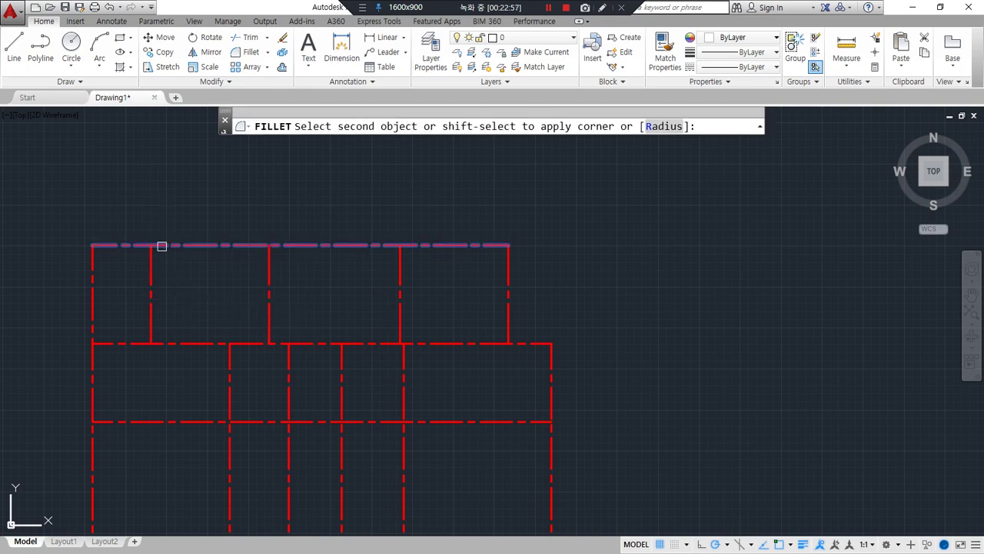
{"action": "left_click", "coordinate": [151, 266]}
{"action": "key", "text": "Return"}
{"action": "left_click", "coordinate": [108, 342]}
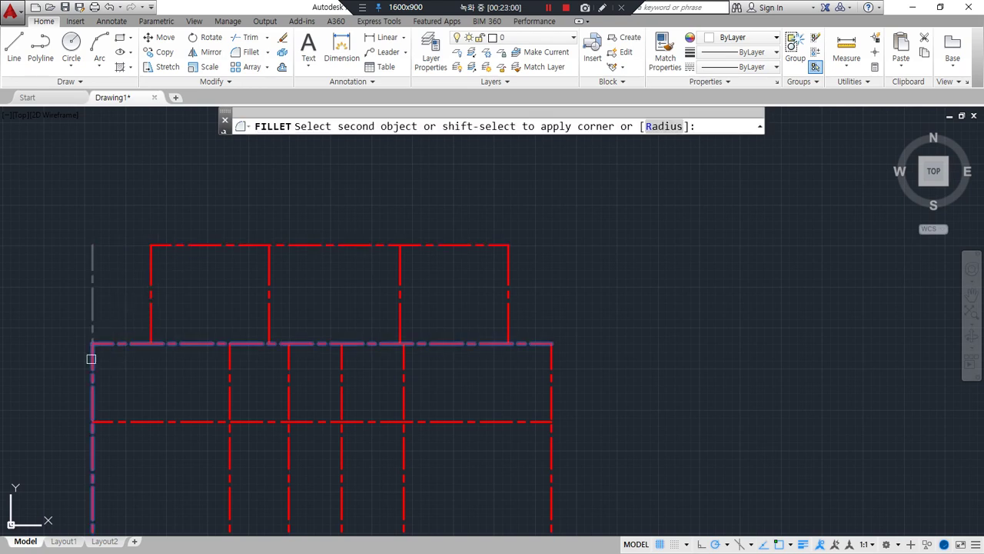
{"action": "left_click", "coordinate": [92, 358]}
{"action": "mouse_move", "coordinate": [492, 248]}
{"action": "left_mouse_down"}
{"action": "mouse_move", "coordinate": [143, 255]}
{"action": "mouse_move", "coordinate": [163, 326]}
{"action": "mouse_move", "coordinate": [395, 334]}
{"action": "mouse_move", "coordinate": [413, 243]}
{"action": "mouse_move", "coordinate": [321, 244]}
{"action": "left_mouse_up"}
{"action": "key", "text": "Escape"}
{"action": "middle_click_drag", "start_coordinate": [282, 367], "coordinate": [295, 276]}
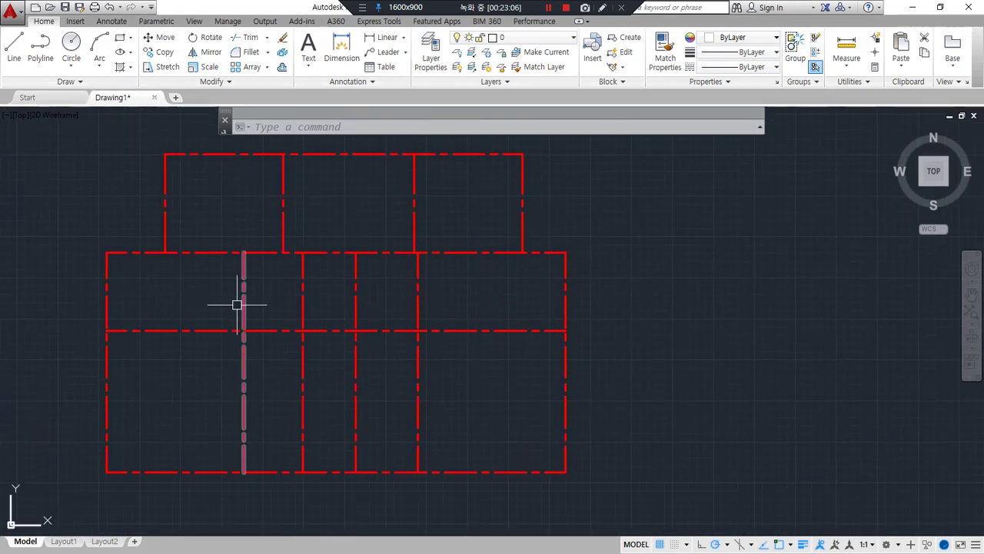
{"action": "mouse_move", "coordinate": [138, 259]}
{"action": "left_mouse_down"}
{"action": "mouse_move", "coordinate": [203, 477]}
{"action": "mouse_move", "coordinate": [214, 283]}
{"action": "mouse_move", "coordinate": [143, 281]}
{"action": "left_mouse_up"}
{"action": "key", "text": "Escape"}
{"action": "middle_click_drag", "start_coordinate": [153, 311], "coordinate": [176, 315]}
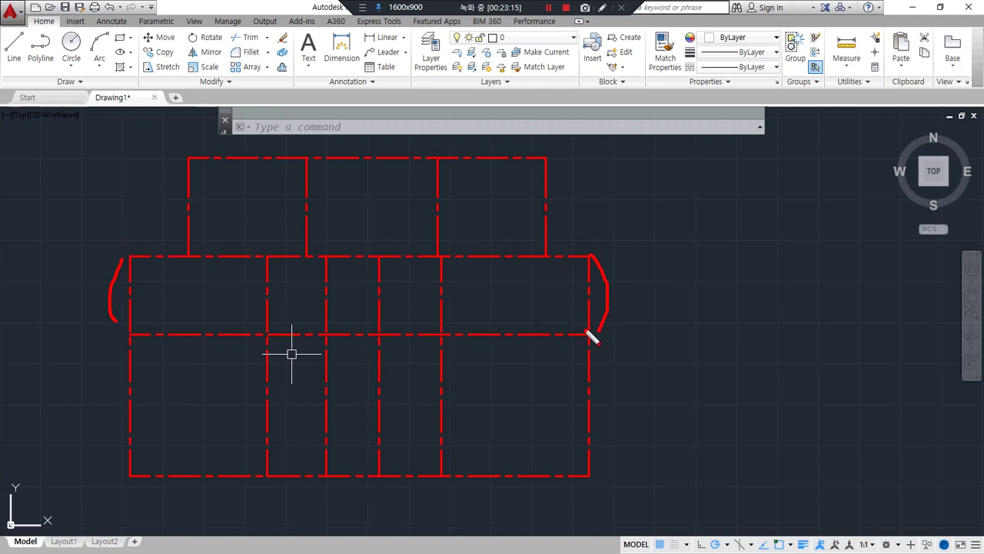
{"action": "key", "text": "Escape"}
Offset the middle horizontal centre line of the lower block 2100 downward.
{"action": "type", "text": "o"}
{"action": "key", "text": "Return"}
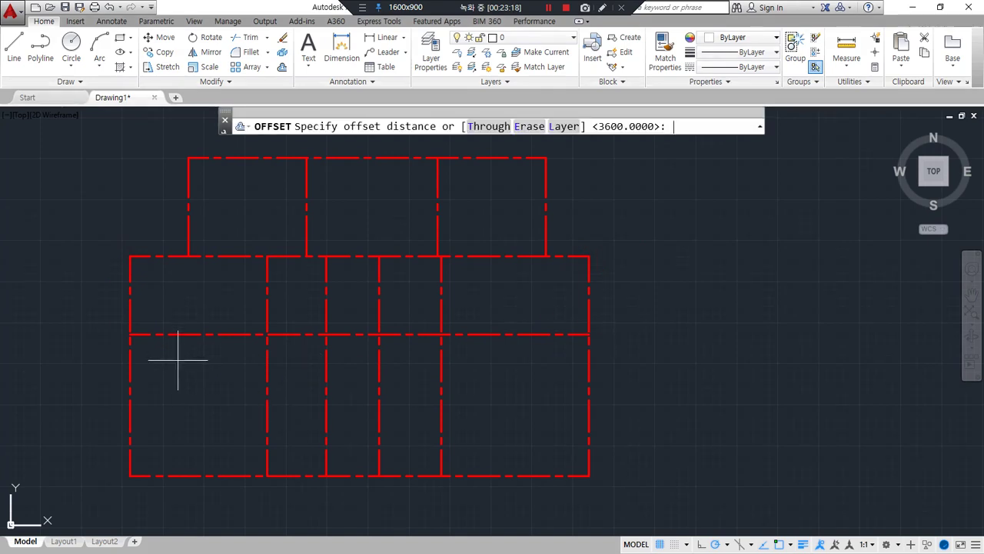
{"action": "type", "text": "2100"}
{"action": "key", "text": "Return"}
{"action": "left_click", "coordinate": [193, 334]}
{"action": "left_click", "coordinate": [182, 403]}
{"action": "key", "text": "Escape"}
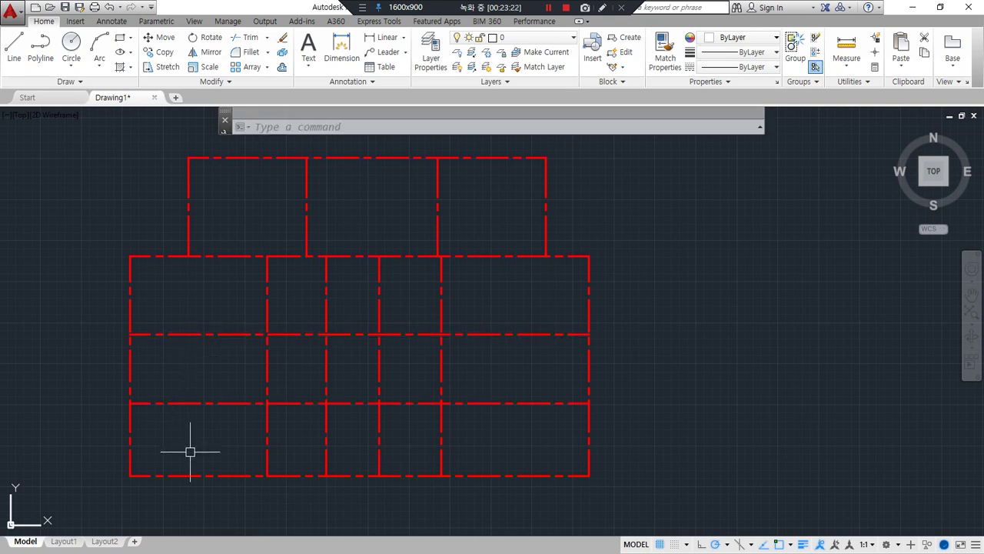
Trim the middle horizontal centre line between the outer left line and the first interior vertical line.
{"action": "left_click_drag", "start_coordinate": [246, 405], "coordinate": [433, 403]}
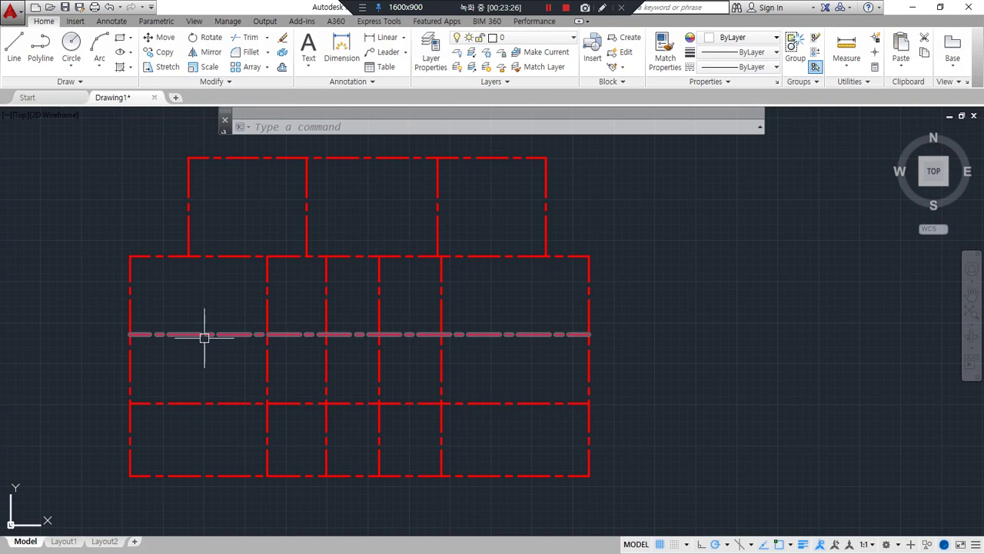
{"action": "type", "text": "tr"}
{"action": "key", "text": "Return"}
{"action": "key", "text": "Return"}
{"action": "key", "text": "Escape"}
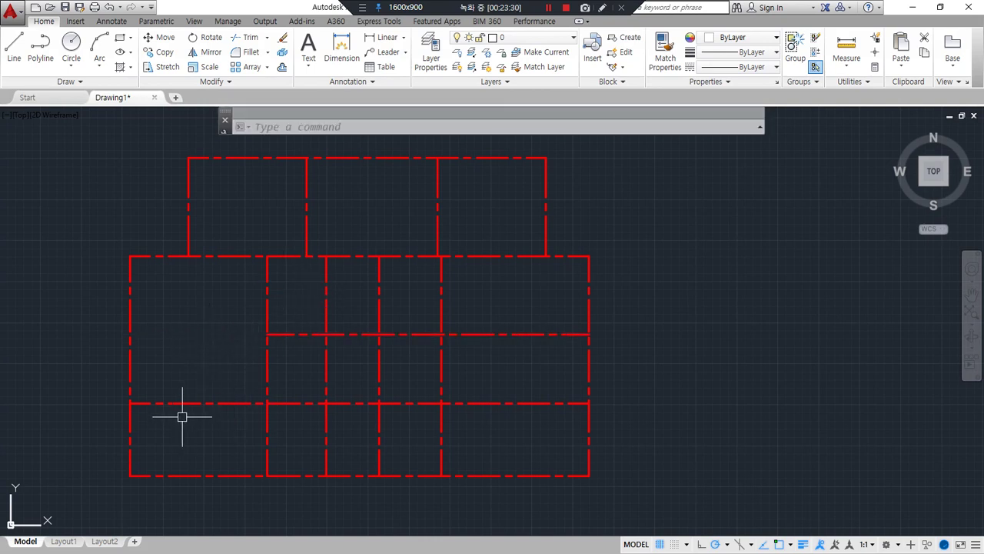
Offset the horizontal centre line at the left room's lower edge 1200 downward.
{"action": "type", "text": "o"}
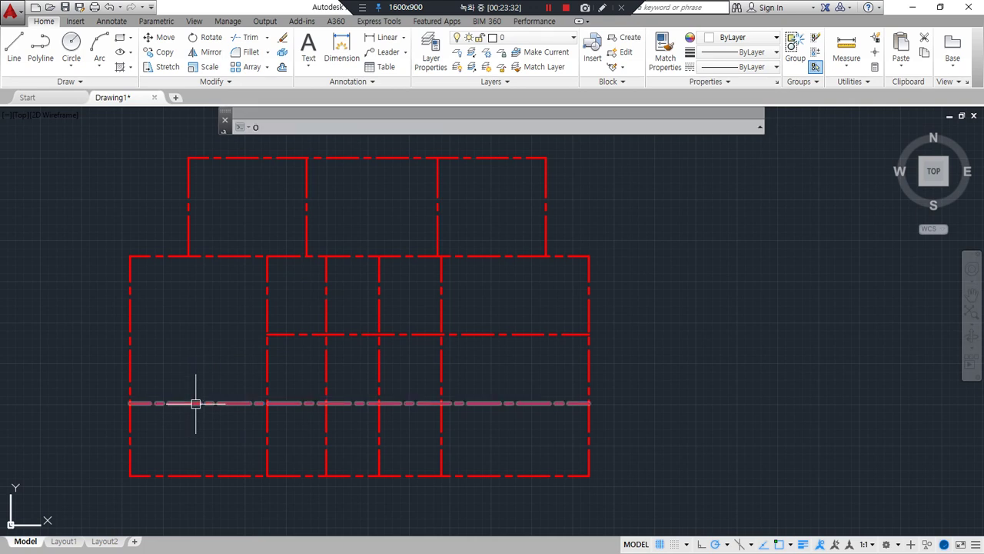
{"action": "key", "text": "Return"}
{"action": "type", "text": "1200"}
{"action": "key", "text": "Return"}
{"action": "left_click", "coordinate": [195, 403]}
{"action": "left_click", "coordinate": [200, 452]}
{"action": "key", "text": "Return"}
Fillet the outer left line and the left room's lower horizontal line into a corner.
{"action": "type", "text": "f"}
{"action": "key", "text": "Return"}
{"action": "left_click", "coordinate": [130, 383]}
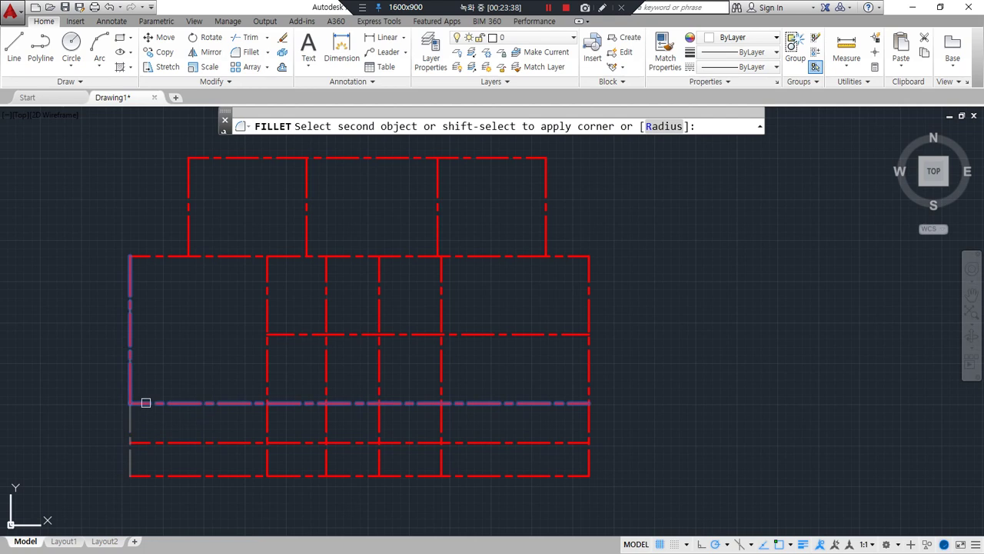
{"action": "left_click", "coordinate": [145, 402]}
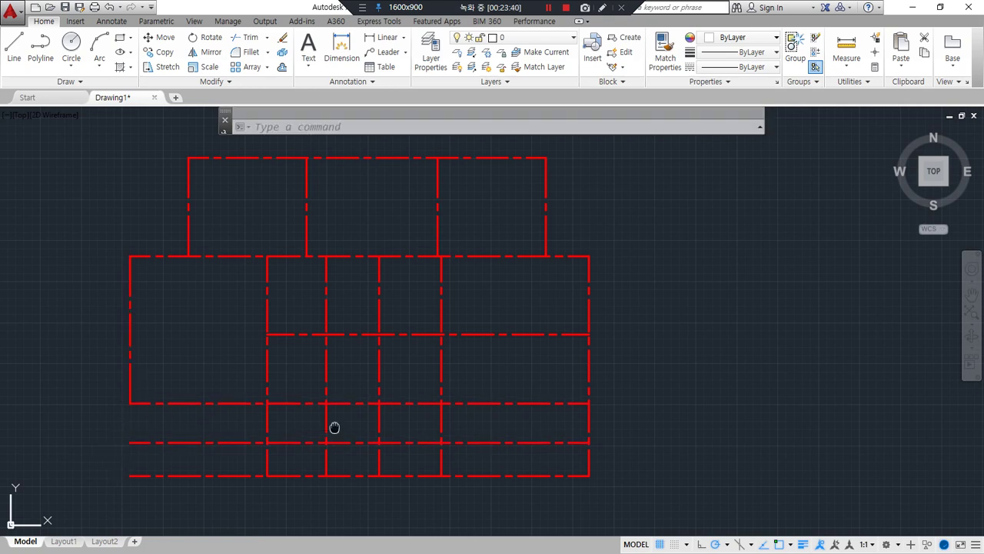
Trim the second interior vertical centre line above the middle horizontal line.
{"action": "middle_click_drag", "start_coordinate": [276, 423], "coordinate": [220, 393]}
{"action": "key", "text": "ctrl+alt+d"}
{"action": "left_click_drag", "start_coordinate": [240, 376], "coordinate": [220, 344]}
{"action": "key", "text": "ctrl+alt+d"}
{"action": "type", "text": "tr"}
{"action": "key", "text": "Return"}
{"action": "key", "text": "Return"}
{"action": "left_click", "coordinate": [271, 280]}
{"action": "key", "text": "Escape"}
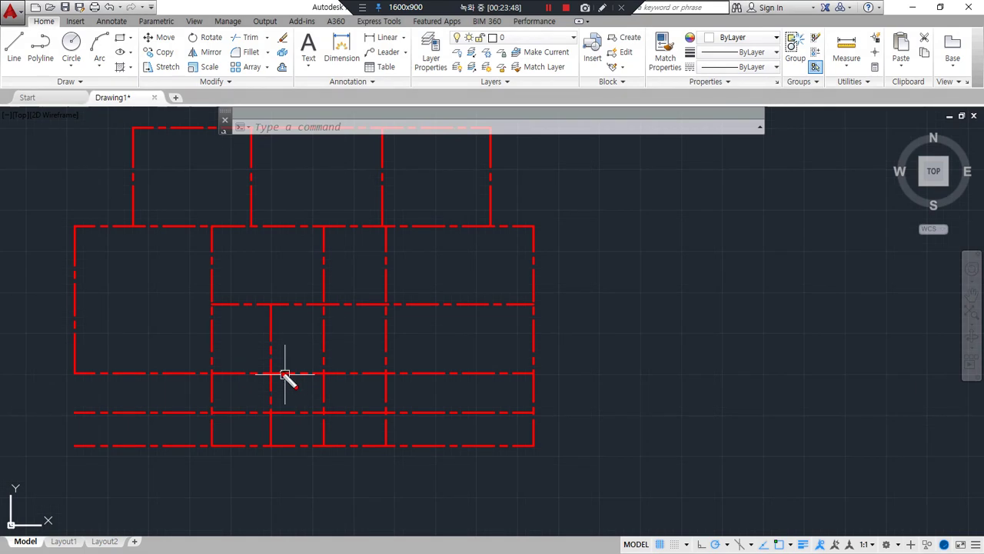
Trim the middle horizontal line and the third interior vertical line out of the central hall area.
{"action": "type", "text": "tr"}
{"action": "key", "text": "Return"}
{"action": "key", "text": "Return"}
{"action": "left_click", "coordinate": [303, 305]}
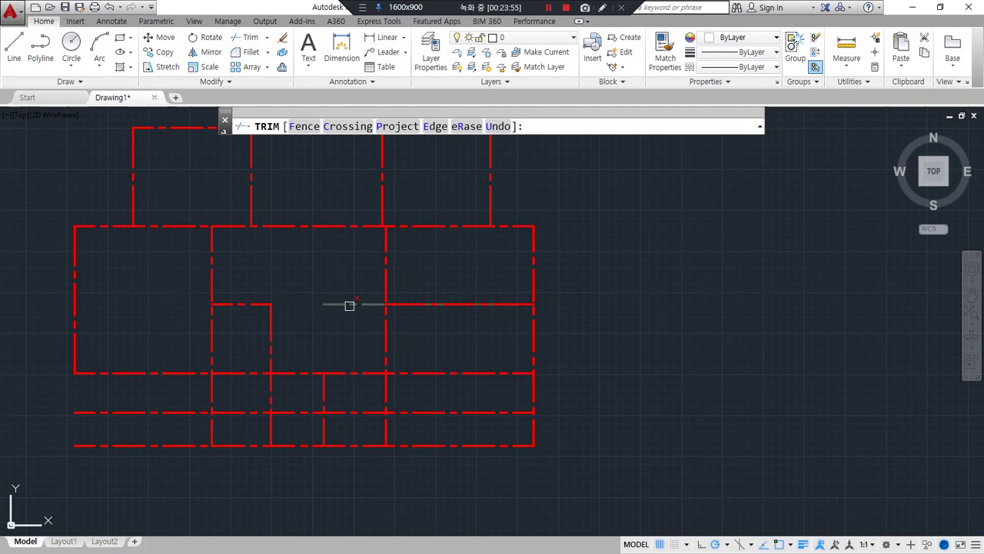
{"action": "key", "text": "Escape"}
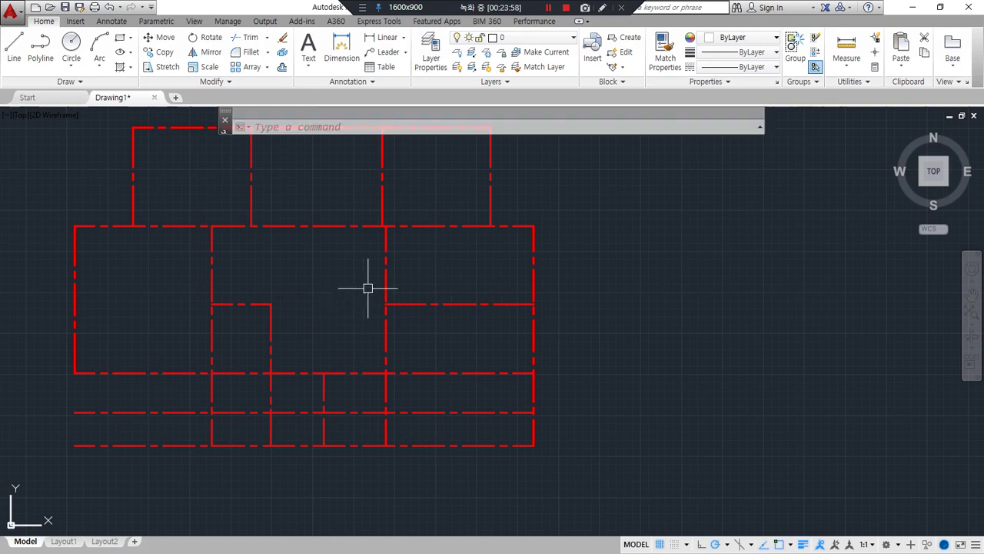
Trim the fourth interior vertical centre line above the lower-right room.
{"action": "type", "text": "tr"}
{"action": "key", "text": "Return"}
{"action": "key", "text": "Return"}
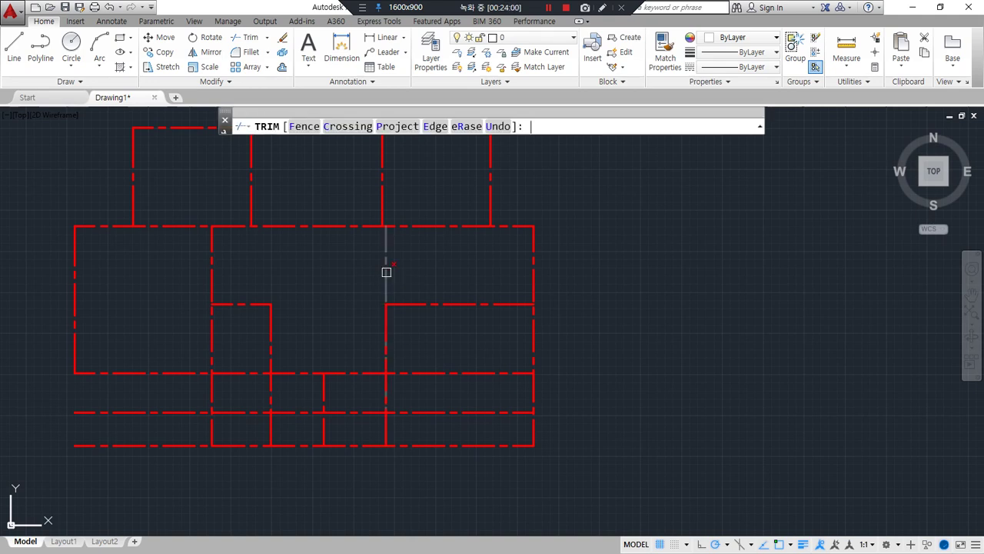
{"action": "left_click", "coordinate": [386, 271]}
{"action": "key", "text": "Escape"}
{"action": "middle_click_drag", "start_coordinate": [311, 375], "coordinate": [314, 349]}
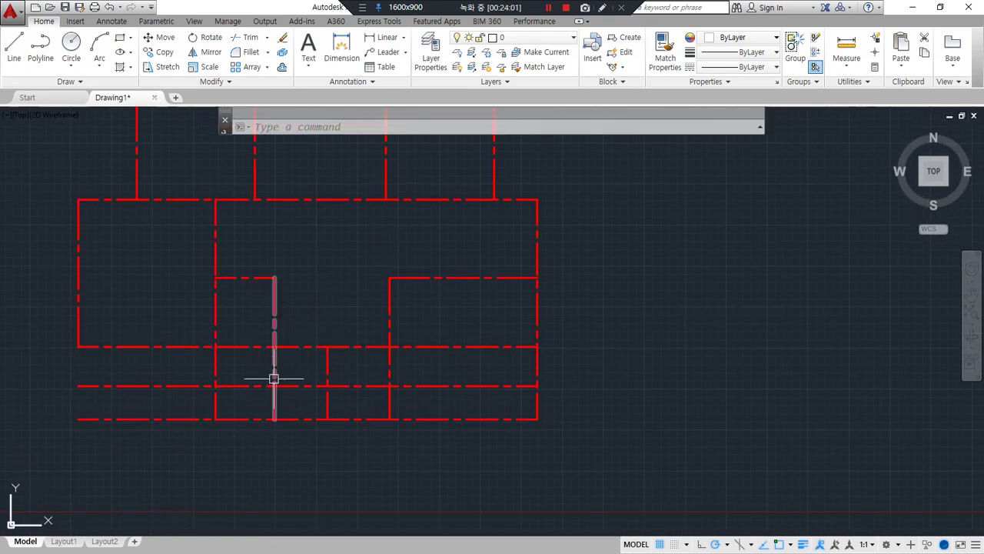
Trim the two horizontal centre lines crossing the lower-right room.
{"action": "mouse_move", "coordinate": [484, 438]}
{"action": "left_mouse_down"}
{"action": "mouse_move", "coordinate": [395, 360]}
{"action": "mouse_move", "coordinate": [530, 321]}
{"action": "mouse_move", "coordinate": [487, 421]}
{"action": "mouse_move", "coordinate": [443, 419]}
{"action": "left_mouse_up"}
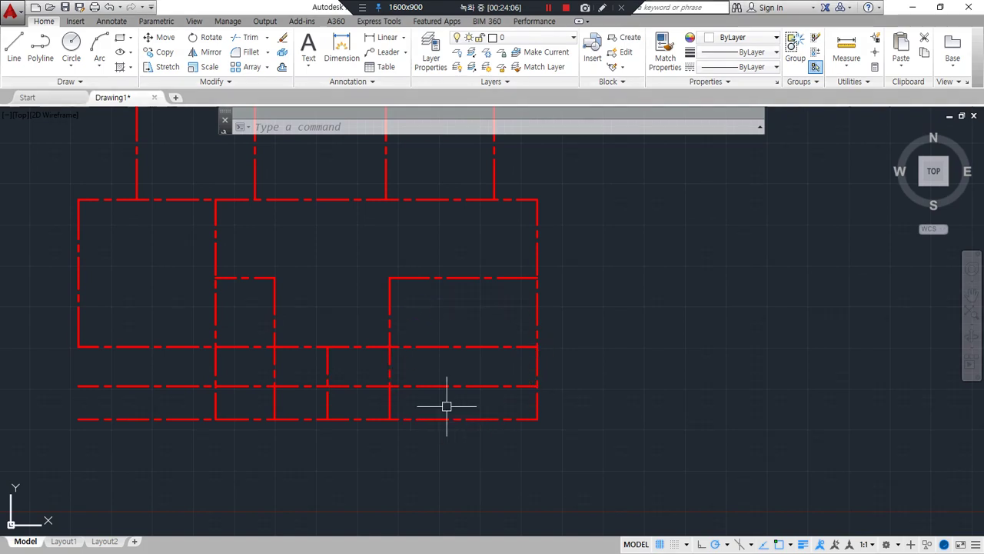
{"action": "type", "text": "tr"}
{"action": "key", "text": "Return"}
{"action": "key", "text": "Return"}
{"action": "left_click", "coordinate": [462, 347]}
{"action": "left_click", "coordinate": [463, 386]}
{"action": "key", "text": "Return"}
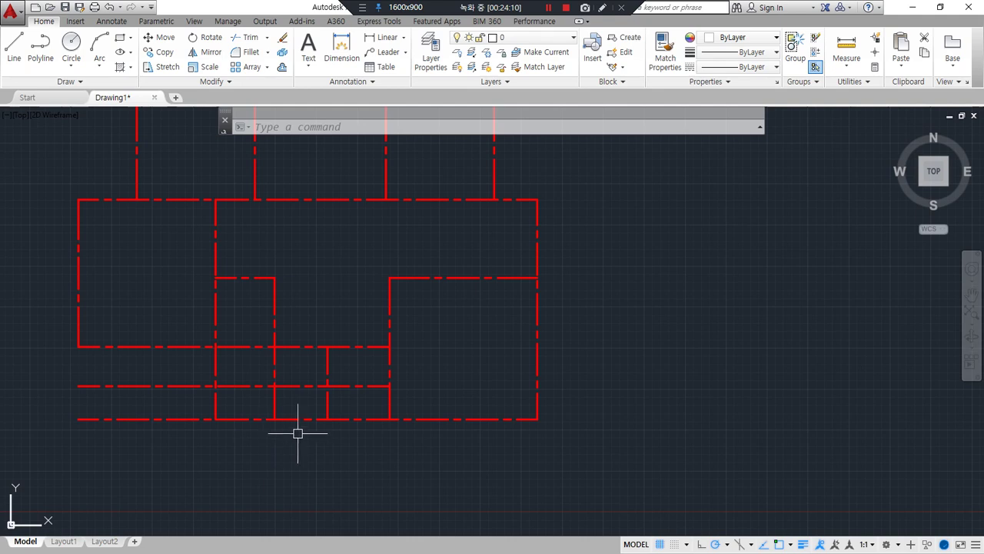
Fillet the lower-right room's bottom-left corner and the lower-left corner of the small room beside it.
{"action": "mouse_move", "coordinate": [339, 383]}
{"action": "left_mouse_down"}
{"action": "mouse_move", "coordinate": [376, 348]}
{"action": "mouse_move", "coordinate": [339, 384]}
{"action": "left_mouse_up"}
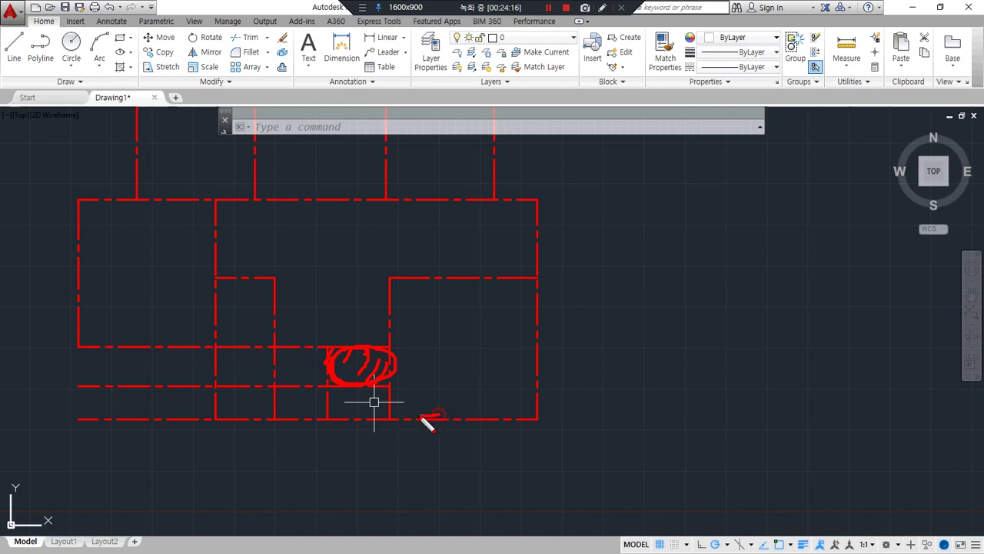
{"action": "left_click_drag", "start_coordinate": [328, 343], "coordinate": [119, 352]}
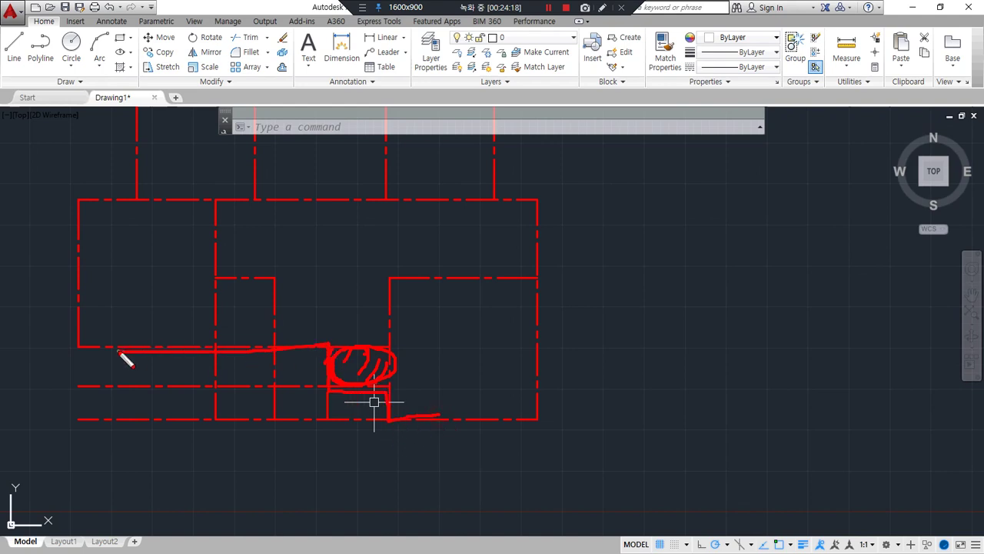
{"action": "key", "text": "Escape"}
{"action": "type", "text": "f"}
{"action": "key", "text": "Return"}
{"action": "left_click", "coordinate": [405, 419]}
{"action": "left_click", "coordinate": [390, 407]}
{"action": "key", "text": "Return"}
{"action": "left_click", "coordinate": [347, 386]}
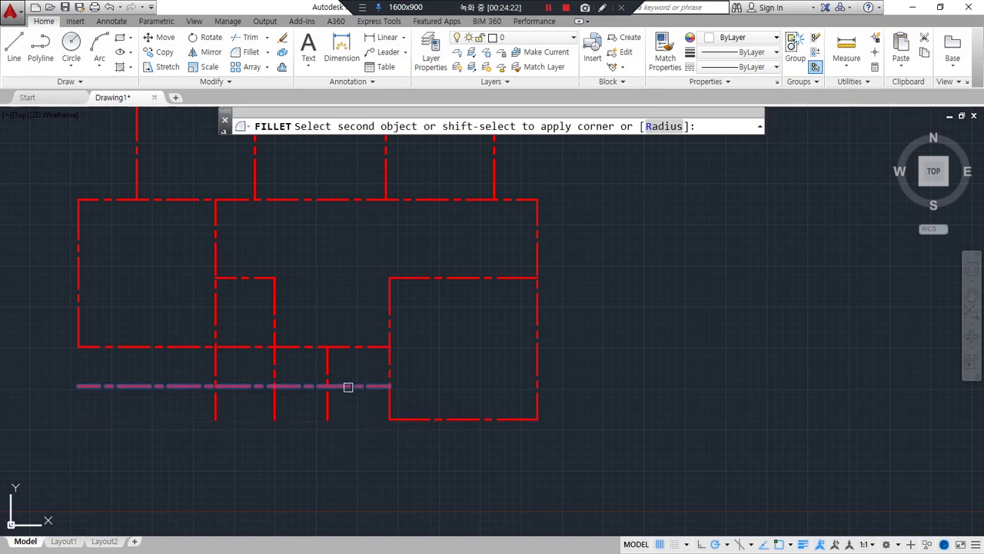
{"action": "left_click", "coordinate": [327, 371]}
Trim the two interior vertical centre lines that hang below the left and small central rooms.
{"action": "type", "text": "trim"}
{"action": "key", "text": "Return"}
{"action": "left_click_drag", "start_coordinate": [293, 432], "coordinate": [198, 397]}
{"action": "key", "text": "Escape"}
Draw a helper line along the bottom edge of the upper-right room, from corner to corner.
{"action": "middle_click_drag", "start_coordinate": [285, 424], "coordinate": [288, 505]}
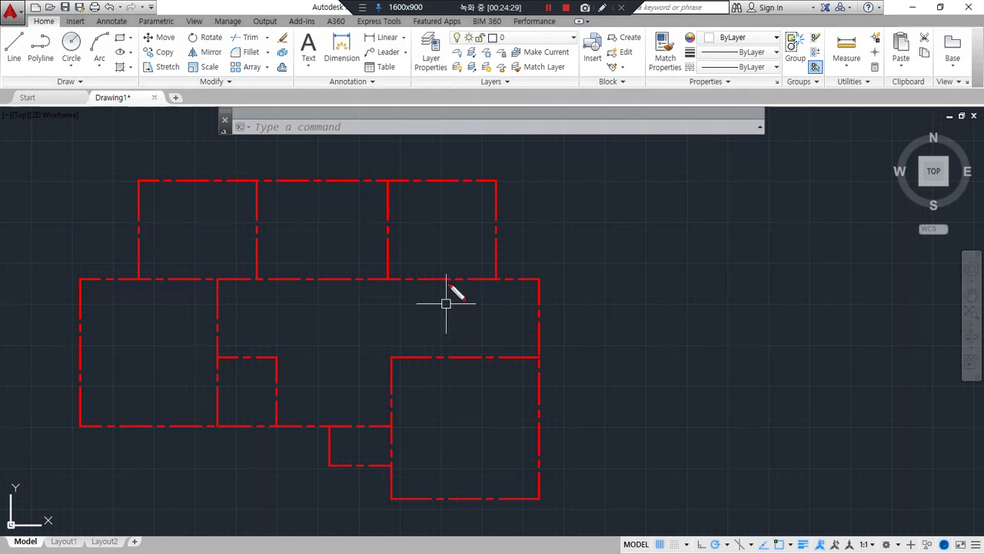
{"action": "mouse_move", "coordinate": [383, 280]}
{"action": "left_mouse_down"}
{"action": "mouse_move", "coordinate": [502, 280]}
{"action": "mouse_move", "coordinate": [397, 287]}
{"action": "left_mouse_up"}
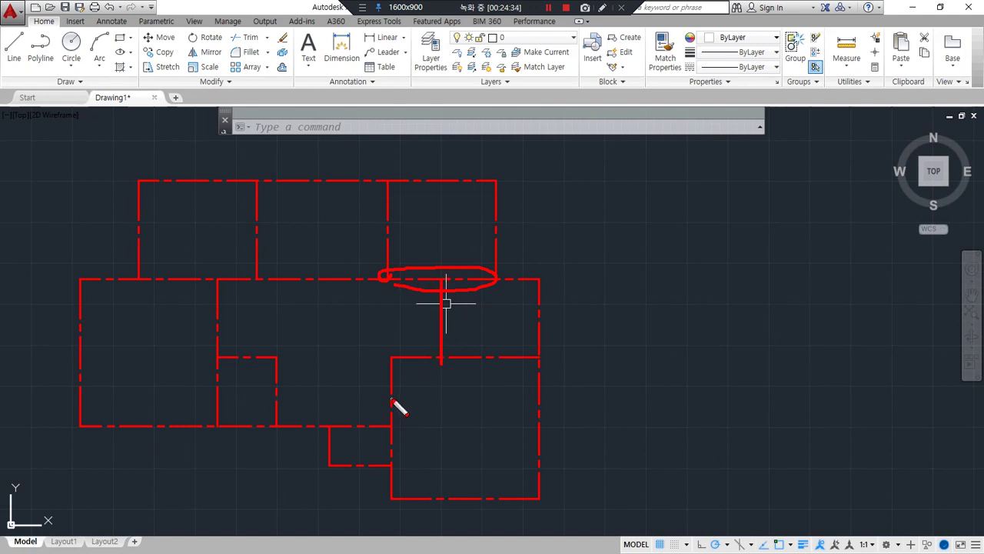
{"action": "type", "text": "l"}
{"action": "key", "text": "Return"}
{"action": "left_click", "coordinate": [388, 278]}
{"action": "left_click", "coordinate": [496, 278]}
{"action": "key", "text": "Return"}
Draw a vertical line from the helper line's midpoint down to the lower-right room's top edge, and delete the helper line.
{"action": "type", "text": "l"}
{"action": "key", "text": "Return"}
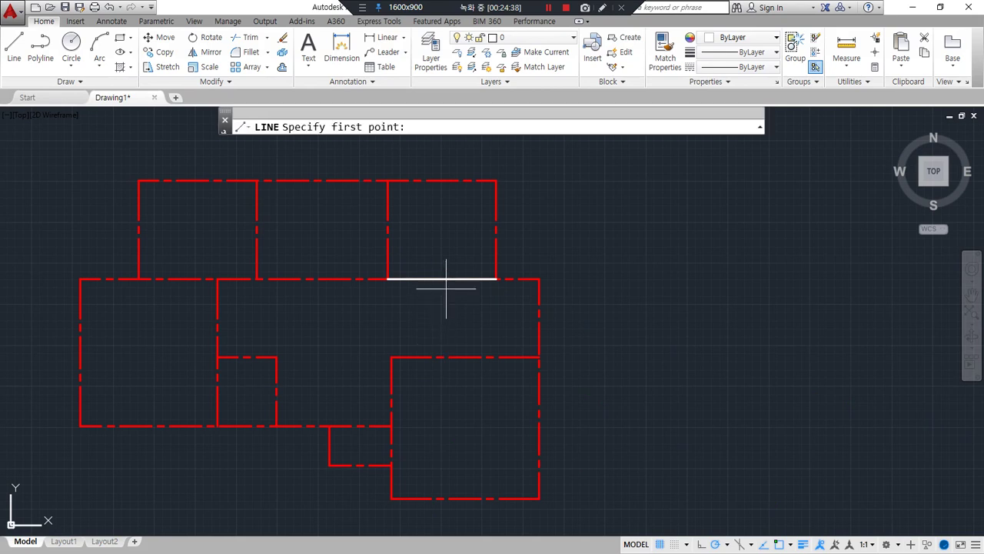
{"action": "left_click", "coordinate": [445, 278]}
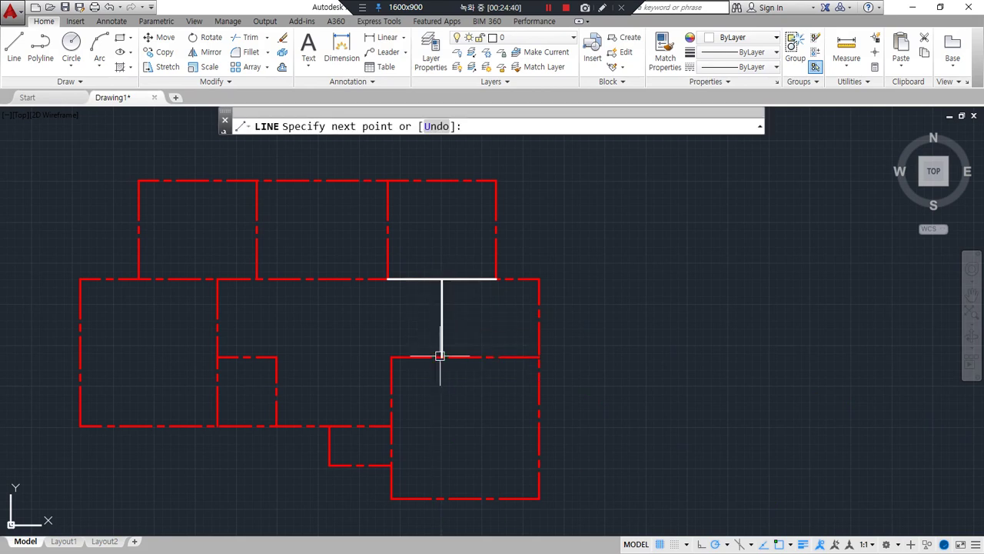
{"action": "left_click", "coordinate": [441, 357]}
{"action": "key", "text": "Return"}
{"action": "left_click", "coordinate": [412, 280]}
{"action": "key", "text": "Delete"}
Fillet the new vertical line with the horizontal centre line at its lower end, and fillet the small bottom room's top-right corner.
{"action": "type", "text": "f"}
{"action": "key", "text": "Return"}
{"action": "left_click", "coordinate": [459, 359]}
{"action": "left_click", "coordinate": [444, 334]}
{"action": "key", "text": "Return"}
{"action": "left_click", "coordinate": [383, 426]}
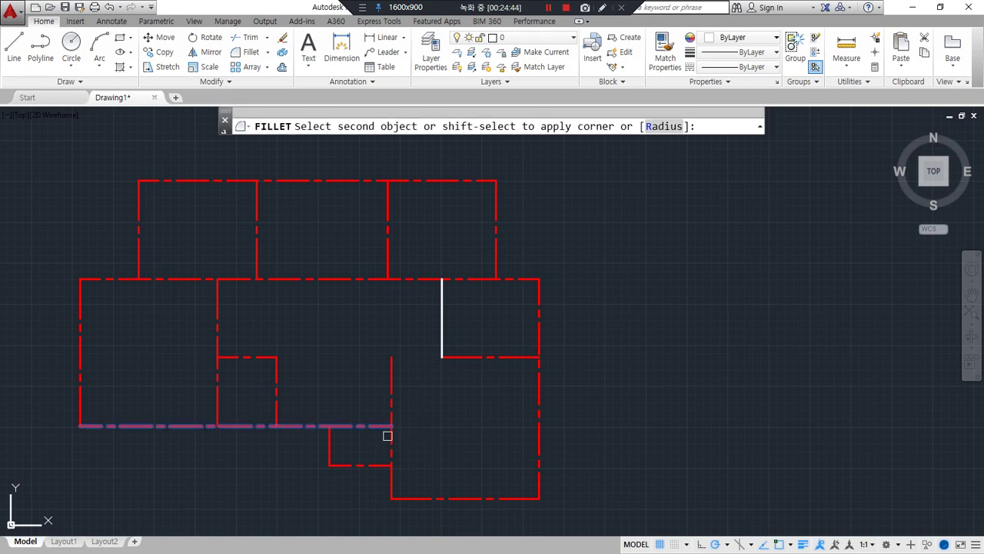
{"action": "left_click", "coordinate": [392, 439]}
Match the new vertical line's properties to the red horizontal centre line at its lower end.
{"action": "type", "text": "ma"}
{"action": "key", "text": "Return"}
{"action": "left_click", "coordinate": [464, 357]}
{"action": "left_click", "coordinate": [442, 319]}
{"action": "key", "text": "Return"}
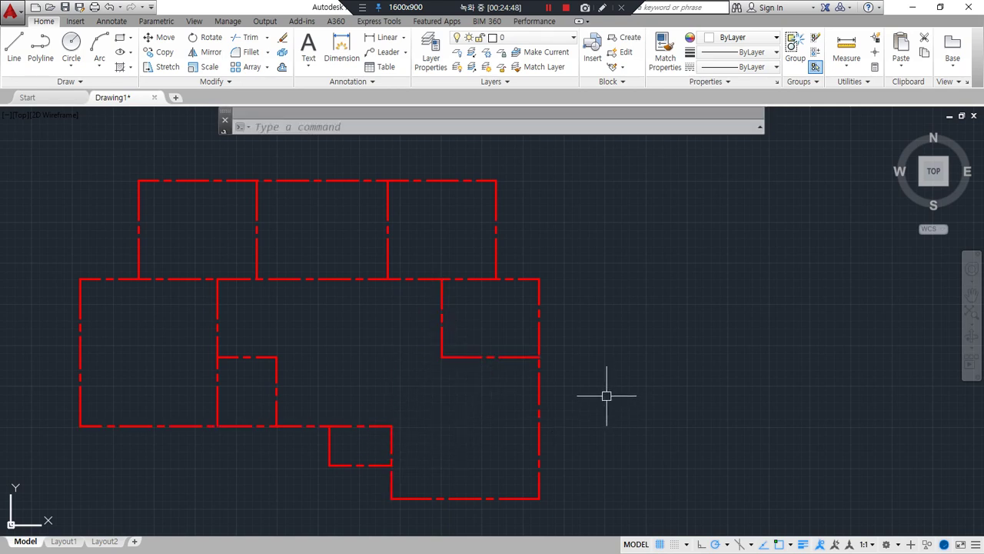
{"action": "mouse_move", "coordinate": [467, 461]}
{"action": "left_mouse_down"}
{"action": "mouse_move", "coordinate": [494, 402]}
{"action": "mouse_move", "coordinate": [483, 459]}
{"action": "left_mouse_up"}
{"action": "mouse_move", "coordinate": [497, 327]}
{"action": "left_mouse_down"}
{"action": "mouse_move", "coordinate": [452, 323]}
{"action": "mouse_move", "coordinate": [485, 303]}
{"action": "left_mouse_up"}
{"action": "left_click_drag", "start_coordinate": [445, 260], "coordinate": [435, 261]}
{"action": "left_click_drag", "start_coordinate": [331, 245], "coordinate": [336, 230]}
{"action": "left_click_drag", "start_coordinate": [201, 253], "coordinate": [218, 260]}
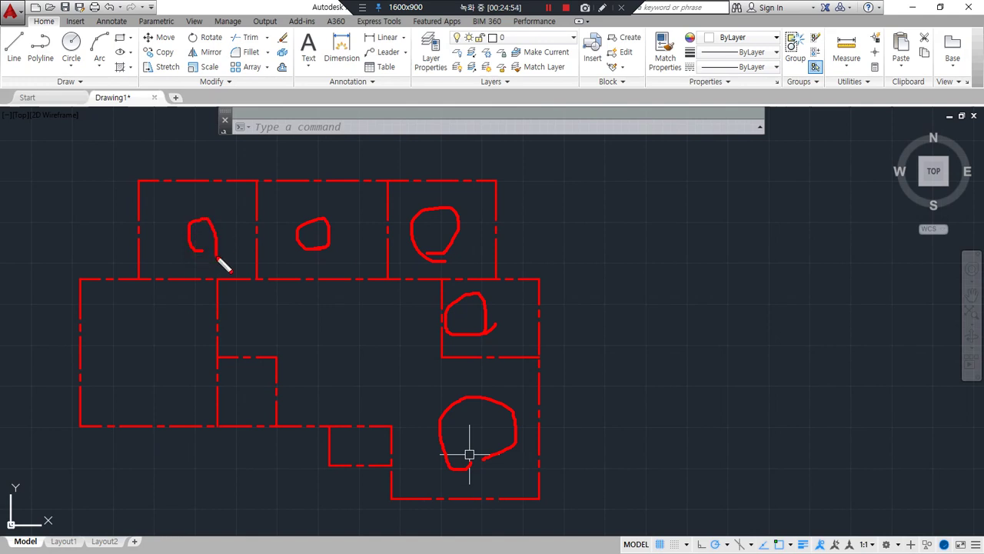
{"action": "left_click_drag", "start_coordinate": [162, 396], "coordinate": [174, 392]}
{"action": "left_click_drag", "start_coordinate": [241, 408], "coordinate": [241, 412]}
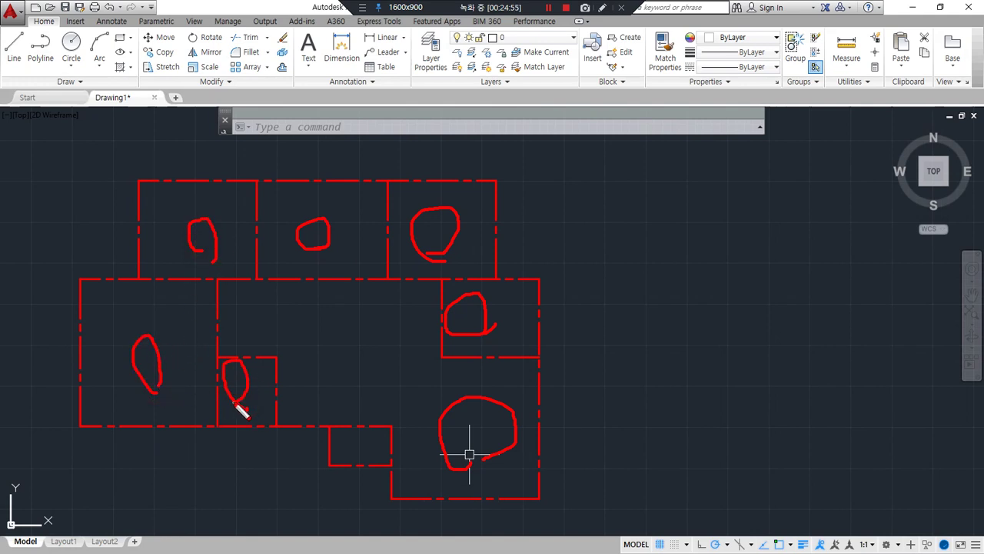
{"action": "left_click_drag", "start_coordinate": [359, 429], "coordinate": [361, 467]}
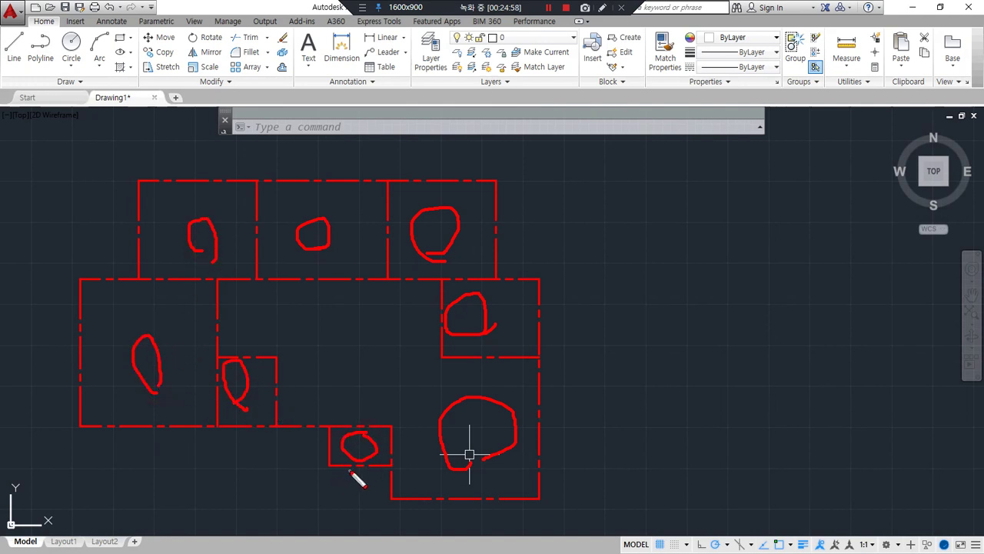
{"action": "middle_click_drag", "start_coordinate": [350, 439], "coordinate": [402, 426]}
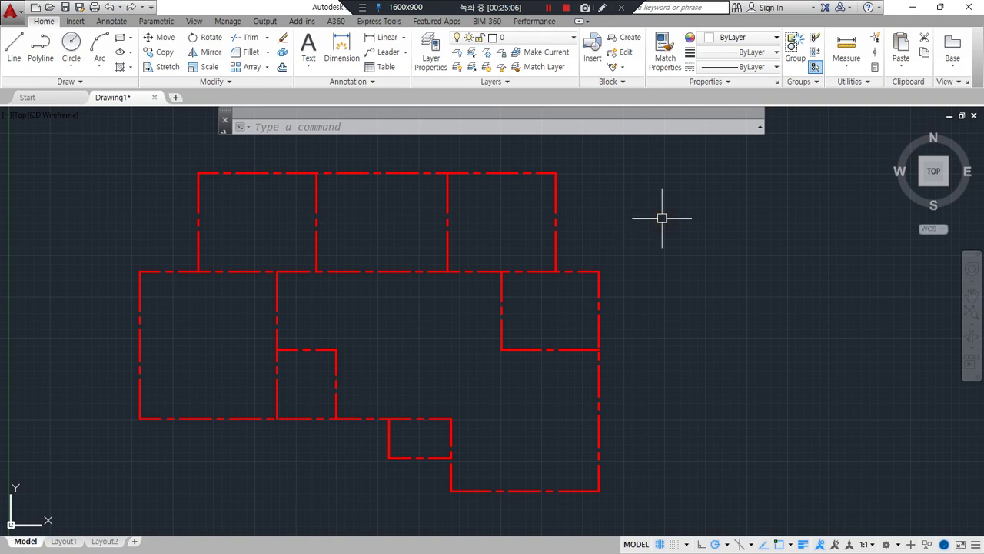
Make W420 the current multiline style.
{"action": "type", "text": "mlst"}
{"action": "key", "text": "Return"}
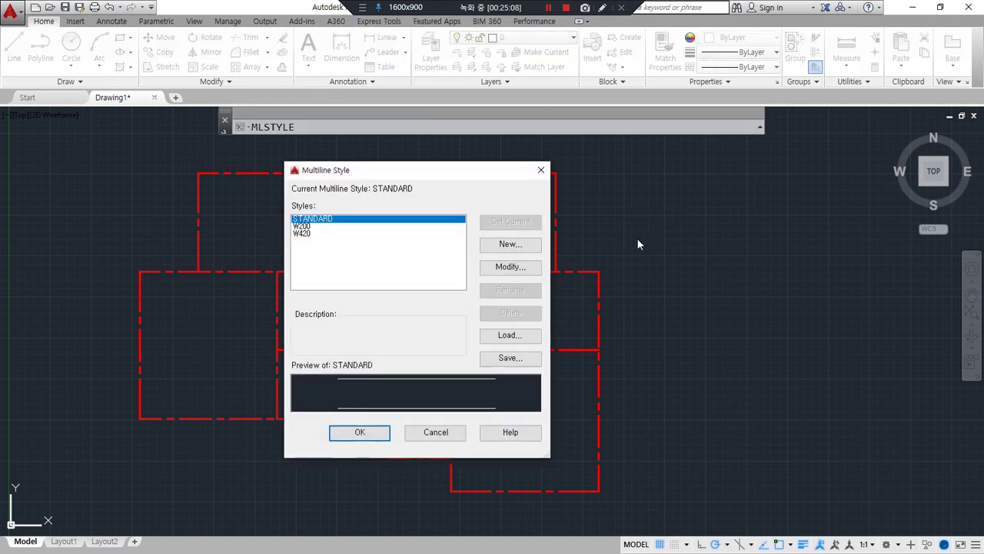
{"action": "mouse_move", "coordinate": [321, 246]}
{"action": "left_mouse_down"}
{"action": "mouse_move", "coordinate": [286, 230]}
{"action": "mouse_move", "coordinate": [324, 229]}
{"action": "mouse_move", "coordinate": [309, 248]}
{"action": "left_mouse_up"}
{"action": "key", "text": "Escape"}
{"action": "left_click", "coordinate": [302, 233]}
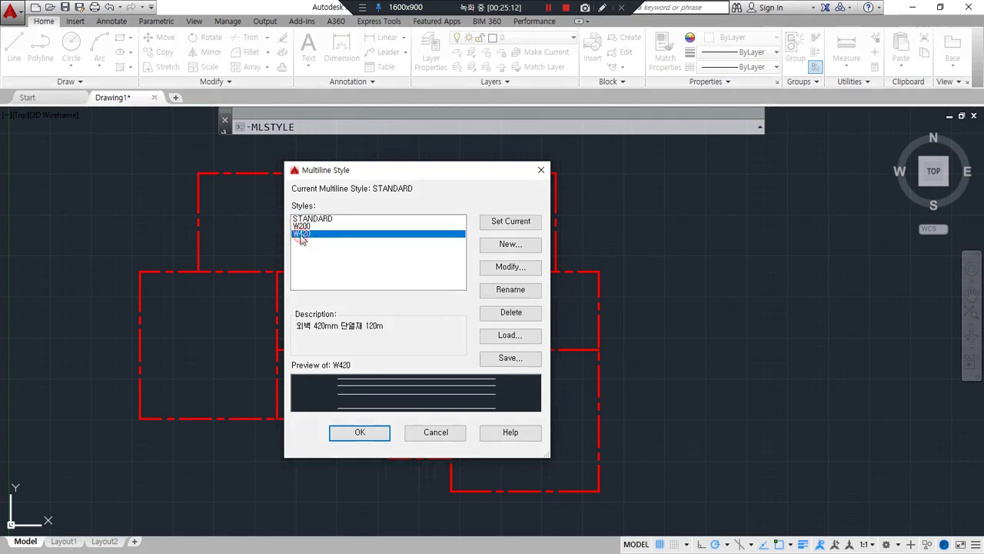
{"action": "mouse_move", "coordinate": [501, 231]}
{"action": "left_mouse_down"}
{"action": "mouse_move", "coordinate": [538, 211]}
{"action": "mouse_move", "coordinate": [527, 242]}
{"action": "left_mouse_up"}
{"action": "key", "text": "Escape"}
{"action": "left_click", "coordinate": [513, 225]}
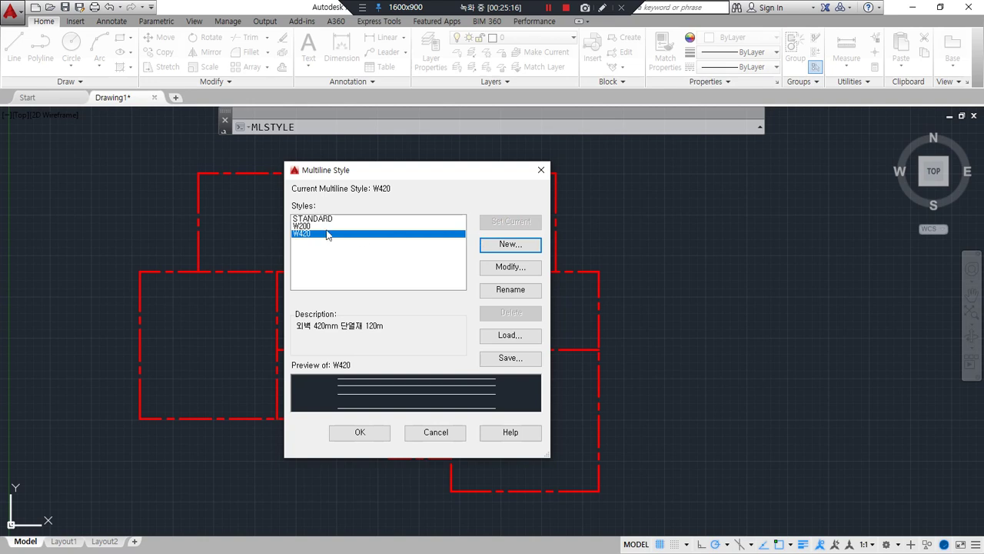
{"action": "left_click_drag", "start_coordinate": [351, 197], "coordinate": [401, 197]}
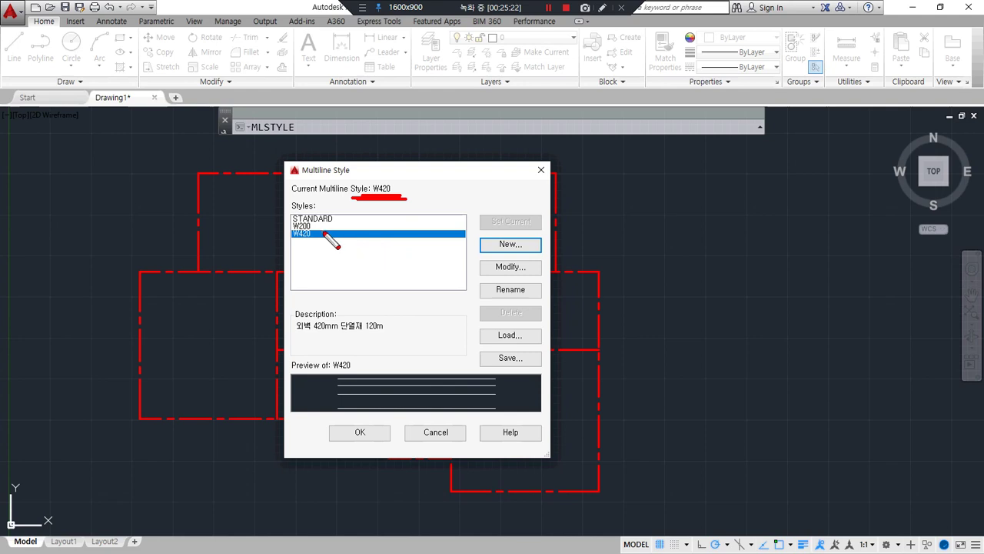
{"action": "key", "text": "Escape"}
{"action": "left_click", "coordinate": [363, 431]}
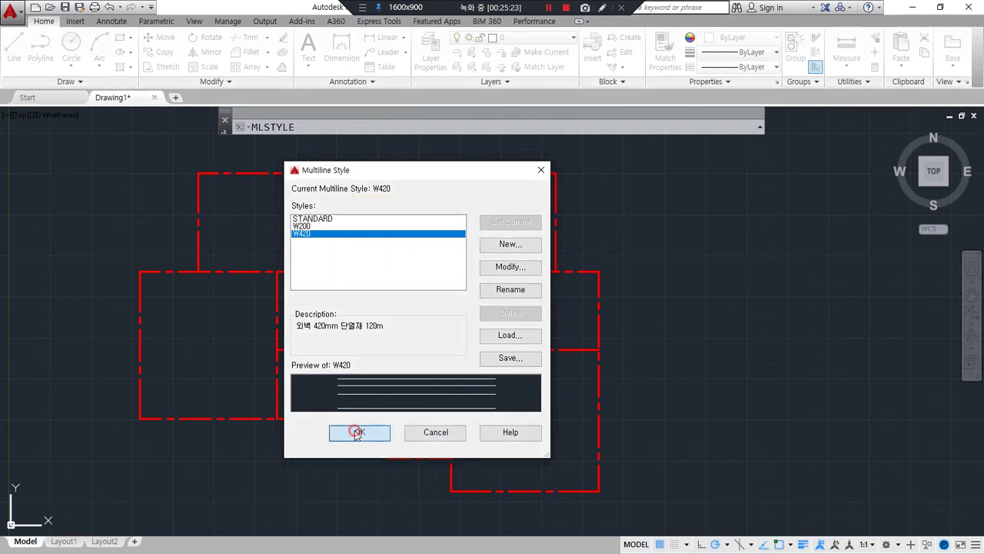
Start a multiline and review its current justification, scale and style settings.
{"action": "type", "text": "ml"}
{"action": "key", "text": "Return"}
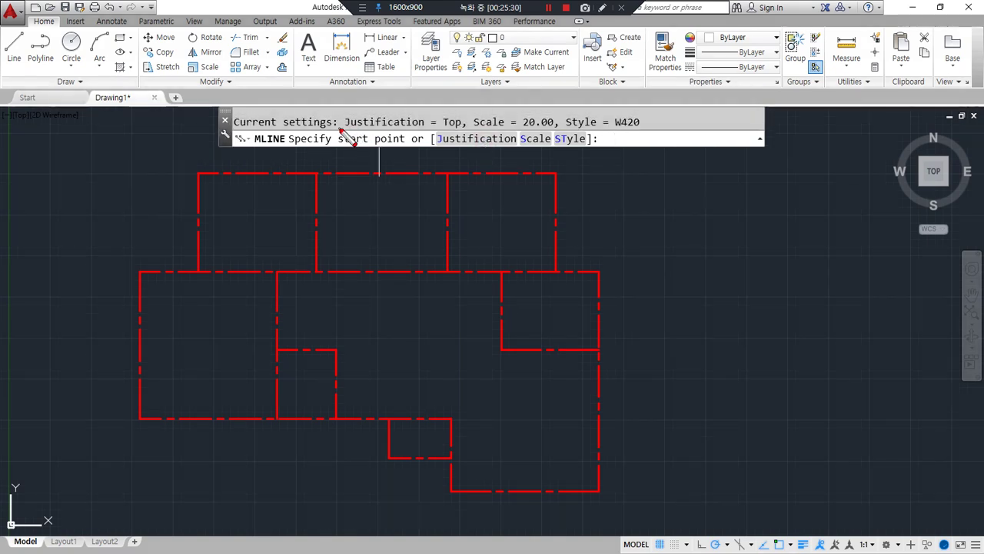
{"action": "left_click_drag", "start_coordinate": [339, 128], "coordinate": [457, 130]}
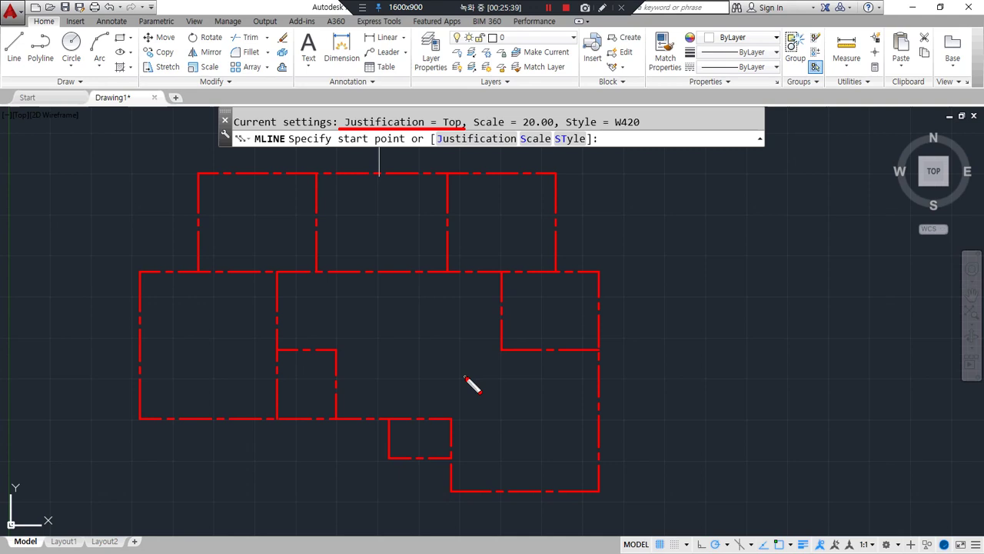
{"action": "left_click_drag", "start_coordinate": [476, 127], "coordinate": [548, 127]}
{"action": "left_click_drag", "start_coordinate": [584, 135], "coordinate": [645, 129]}
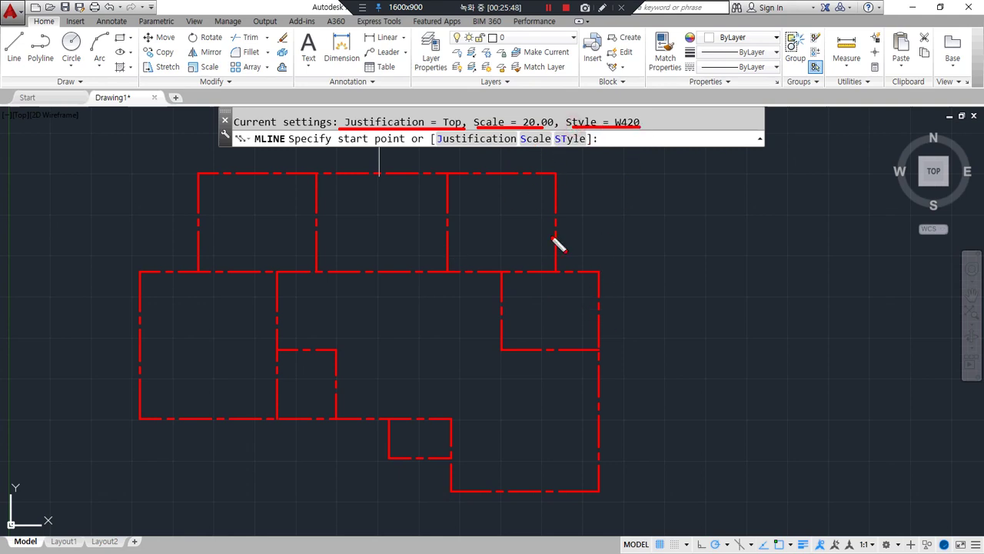
{"action": "mouse_move", "coordinate": [470, 125]}
{"action": "left_mouse_down"}
{"action": "mouse_move", "coordinate": [455, 143]}
{"action": "mouse_move", "coordinate": [473, 125]}
{"action": "left_mouse_up"}
{"action": "key", "text": "Escape"}
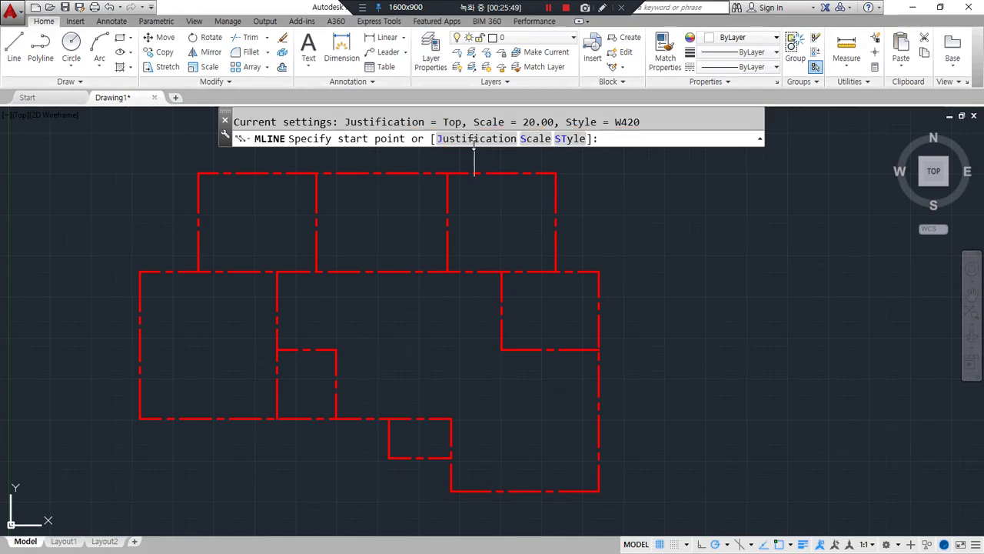
Try a horizontal W420 multiline beside the plan with Top justification and a scale of 20.
{"action": "left_click", "coordinate": [475, 141]}
{"action": "left_click_drag", "start_coordinate": [450, 150], "coordinate": [532, 153]}
{"action": "key", "text": "Escape"}
{"action": "key", "text": "Return"}
{"action": "scroll", "coordinate": [418, 279], "scroll_direction": "down", "scroll_amount": 2}
{"action": "scroll", "coordinate": [417, 262], "scroll_direction": "up", "scroll_amount": 5}
{"action": "left_click", "coordinate": [365, 217]}
{"action": "scroll", "coordinate": [453, 219], "scroll_direction": "down", "scroll_amount": 2}
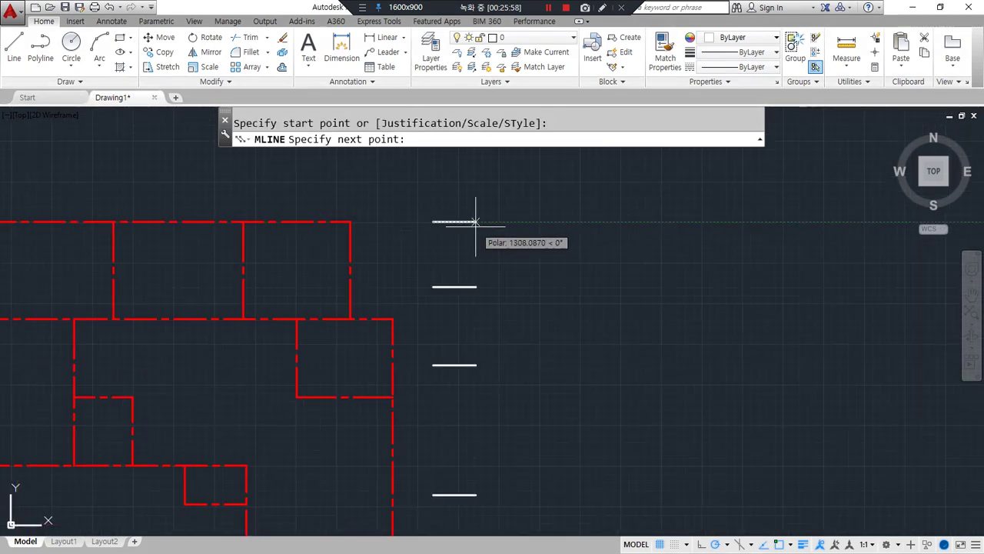
{"action": "scroll", "coordinate": [538, 217], "scroll_direction": "down", "scroll_amount": 2}
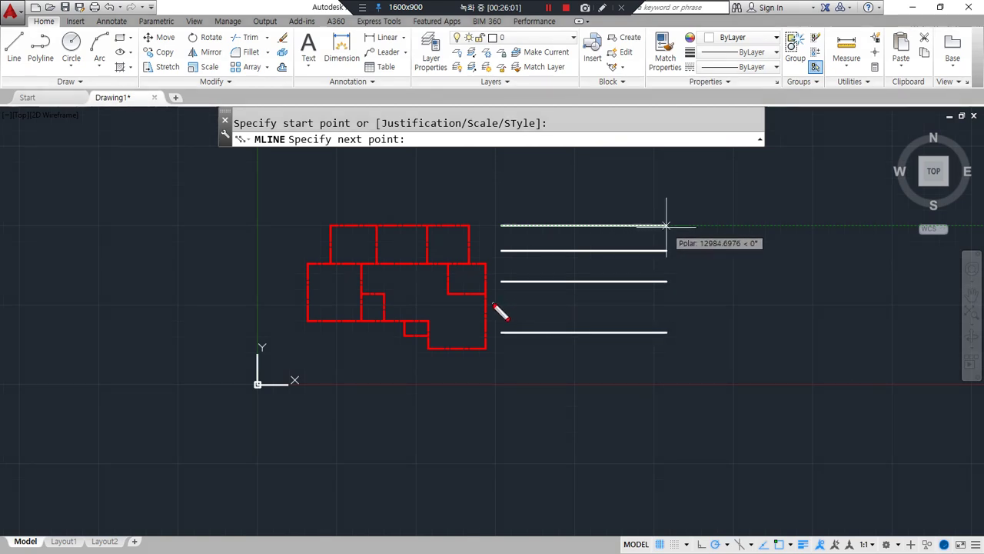
{"action": "mouse_move", "coordinate": [523, 306]}
{"action": "left_mouse_down"}
{"action": "mouse_move", "coordinate": [775, 300]}
{"action": "mouse_move", "coordinate": [801, 322]}
{"action": "left_mouse_up"}
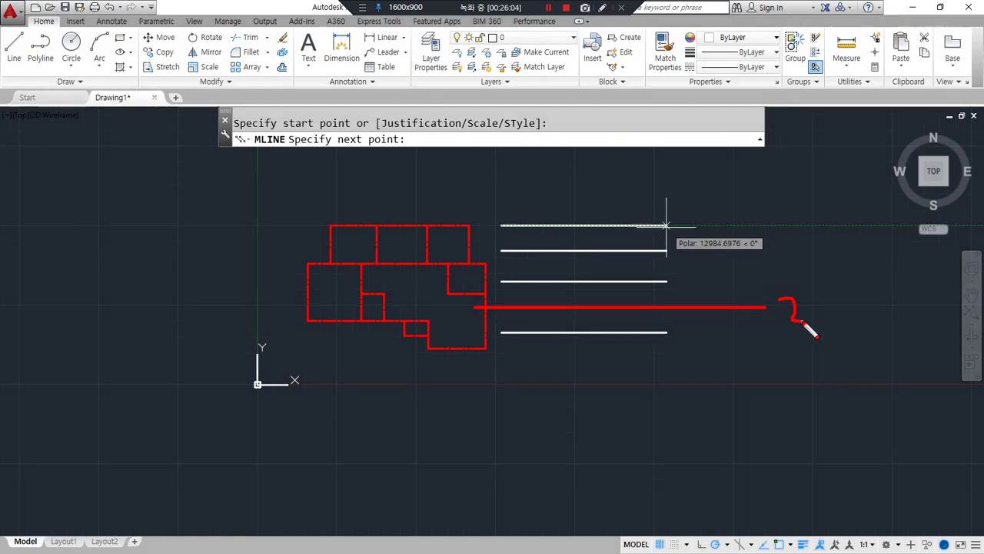
{"action": "mouse_move", "coordinate": [716, 340]}
{"action": "left_mouse_down"}
{"action": "mouse_move", "coordinate": [741, 344]}
{"action": "mouse_move", "coordinate": [722, 343]}
{"action": "left_mouse_up"}
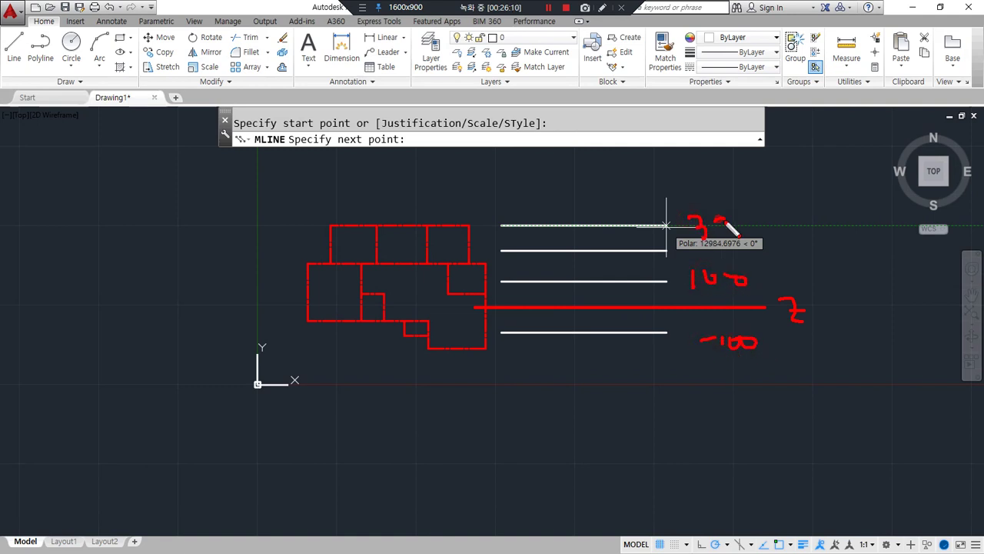
{"action": "mouse_move", "coordinate": [649, 377]}
{"action": "left_mouse_down"}
{"action": "mouse_move", "coordinate": [454, 270]}
{"action": "mouse_move", "coordinate": [618, 439]}
{"action": "left_mouse_up"}
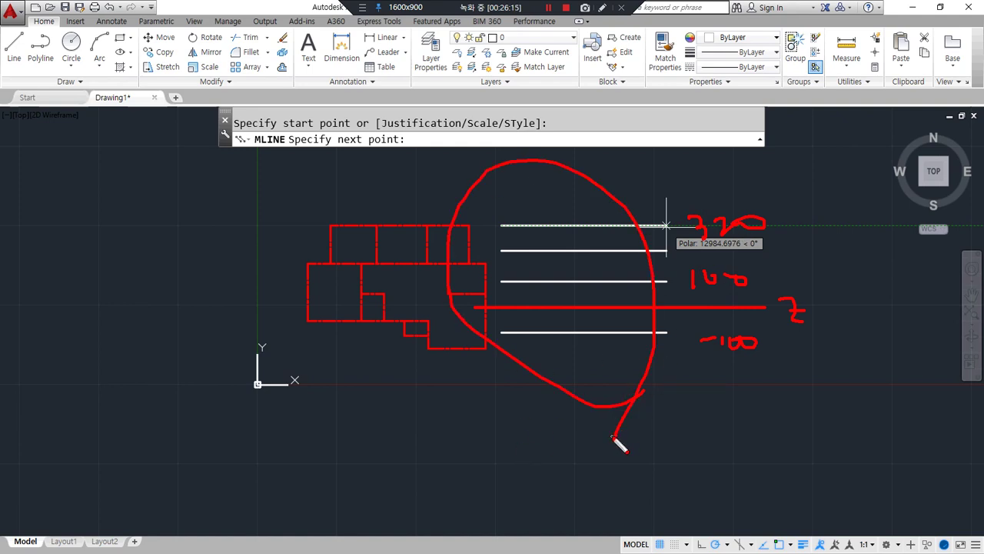
{"action": "key", "text": "Escape"}
{"action": "key", "text": "Escape"}
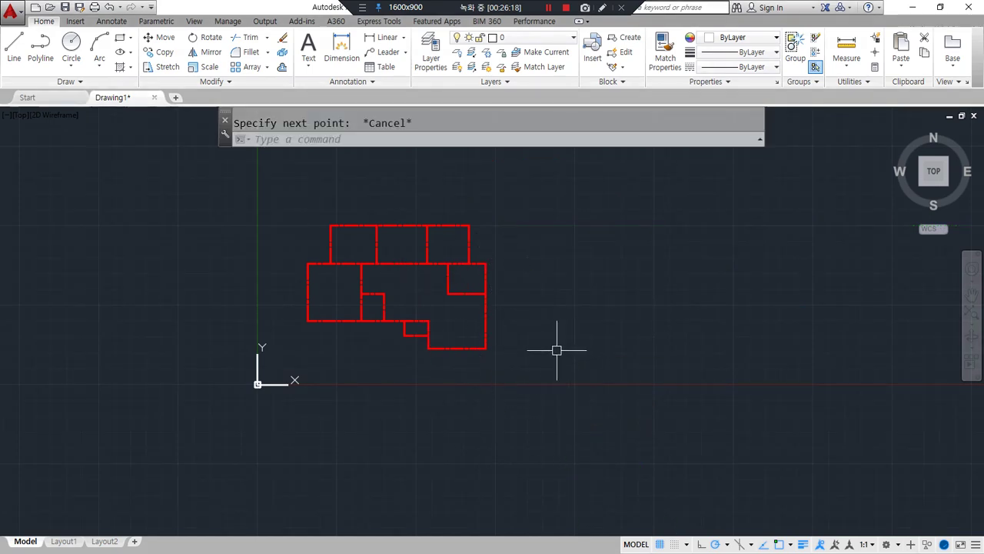
Set the multiline scale to 1.
{"action": "type", "text": "ml"}
{"action": "key", "text": "Return"}
{"action": "key", "text": "ctrl+alt+d"}
{"action": "mouse_move", "coordinate": [541, 159]}
{"action": "left_mouse_down"}
{"action": "mouse_move", "coordinate": [508, 146]}
{"action": "mouse_move", "coordinate": [547, 167]}
{"action": "left_mouse_up"}
{"action": "key", "text": "Escape"}
{"action": "left_click", "coordinate": [536, 139]}
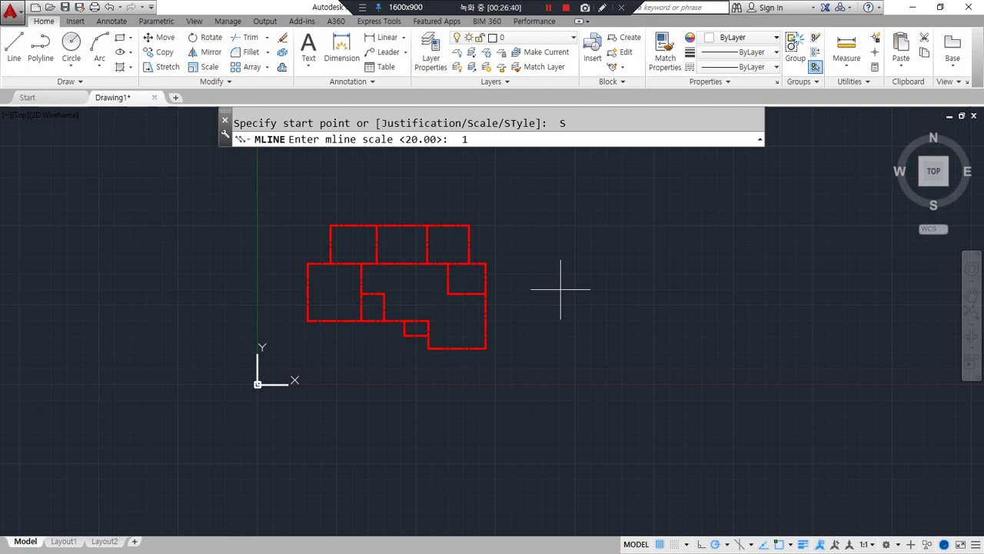
{"action": "key", "text": "Return"}
Draw a horizontal W420 sample multiline about 2154 long beside the upper-right room, using Top justification.
{"action": "scroll", "coordinate": [473, 284], "scroll_direction": "up", "scroll_amount": 2}
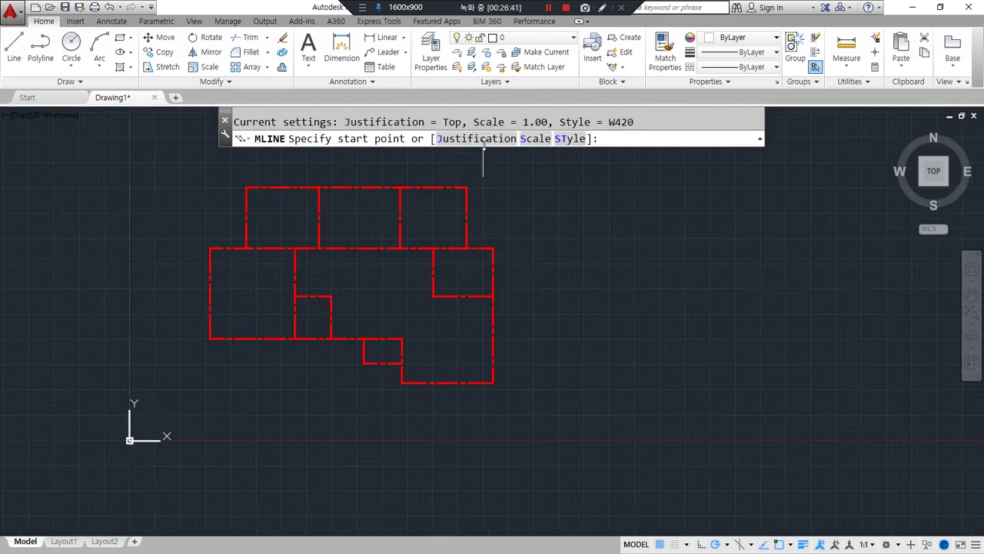
{"action": "scroll", "coordinate": [510, 178], "scroll_direction": "up", "scroll_amount": 5}
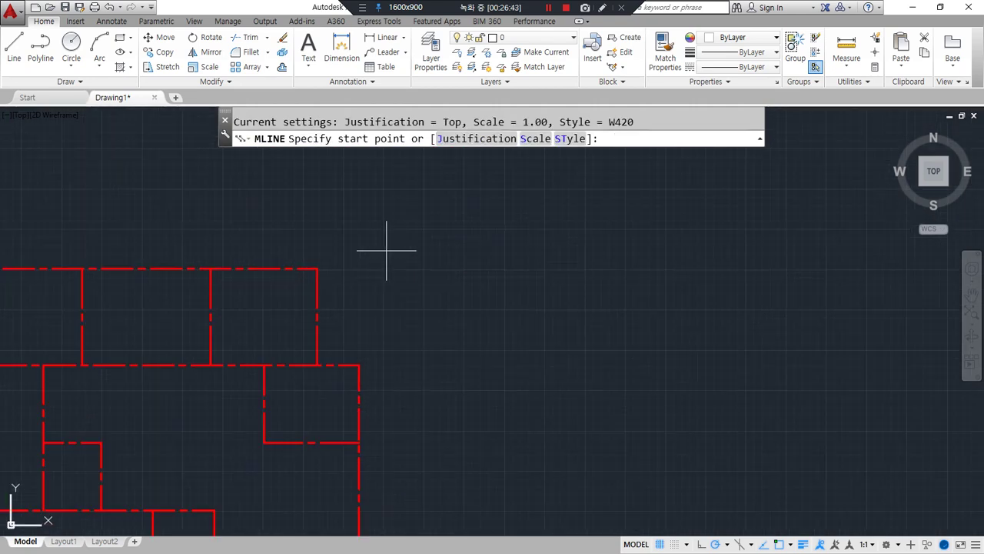
{"action": "left_click", "coordinate": [334, 244]}
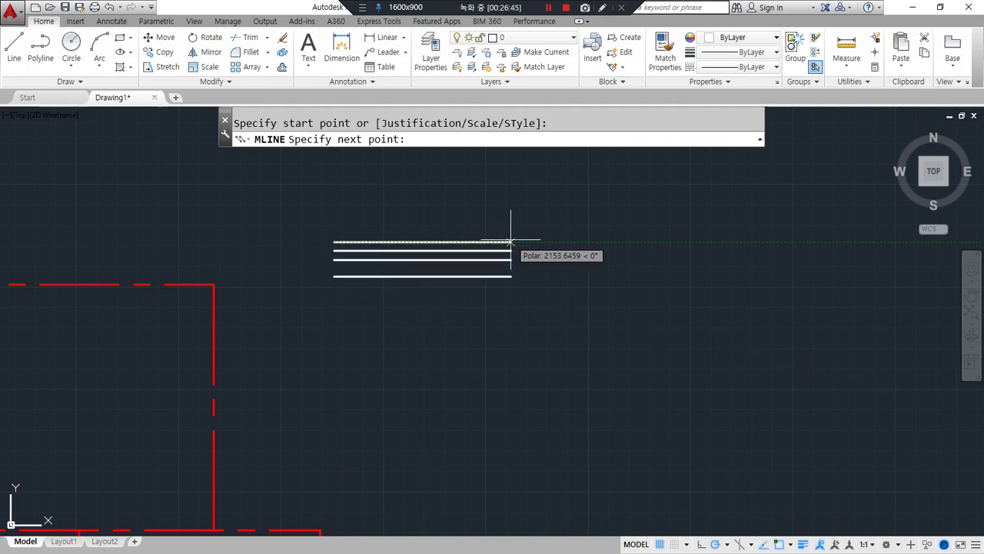
{"action": "left_click", "coordinate": [511, 243]}
{"action": "key", "text": "Return"}
Set the multiline justification to Zero and draw a second horizontal sample about 2171 long below the first.
{"action": "key", "text": "Return"}
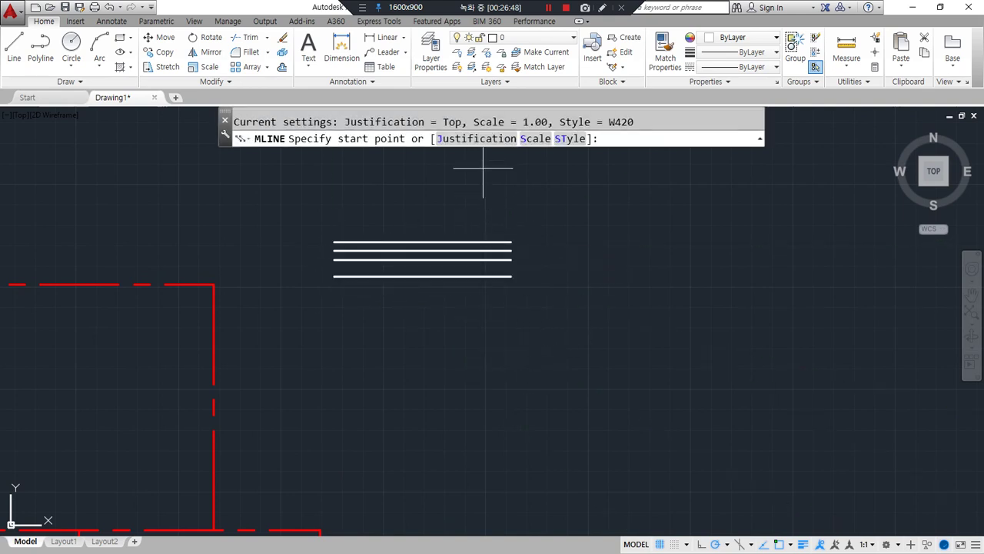
{"action": "left_click", "coordinate": [488, 139]}
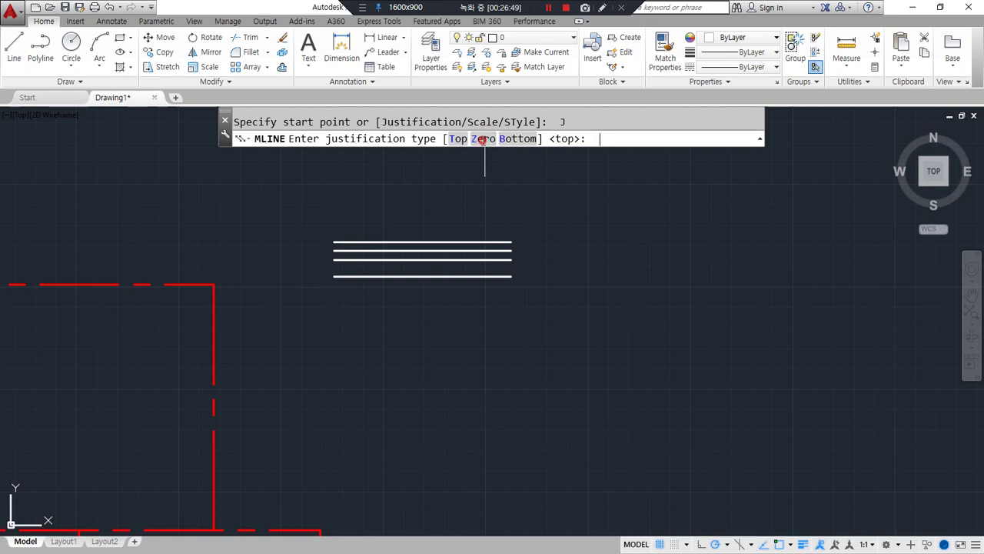
{"action": "left_click", "coordinate": [483, 139]}
{"action": "left_click", "coordinate": [340, 329]}
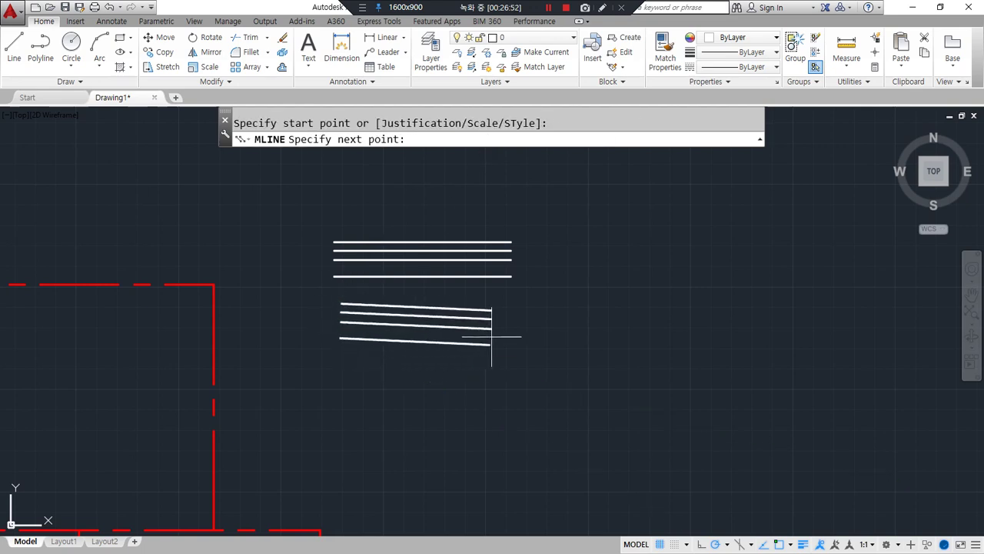
{"action": "scroll", "coordinate": [508, 333], "scroll_direction": "up", "scroll_amount": 2}
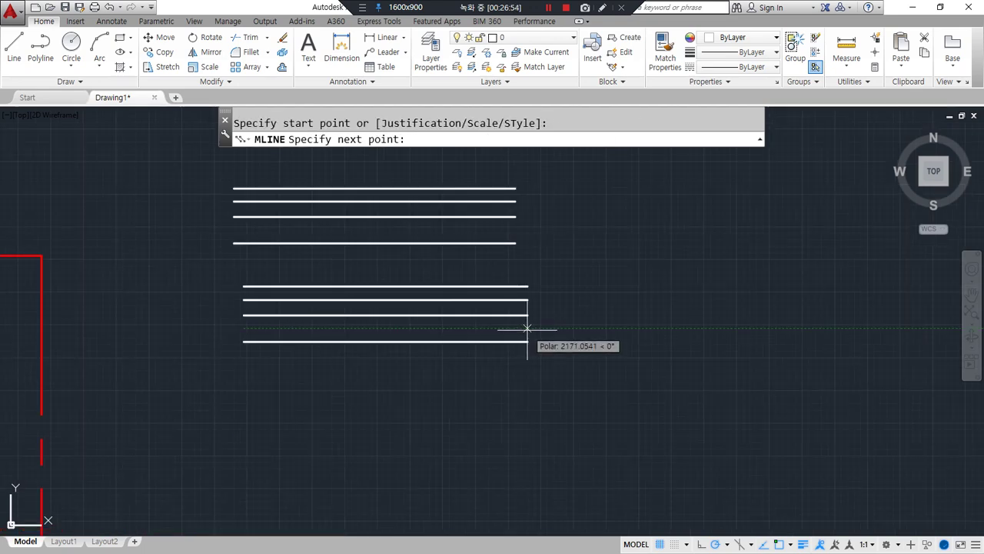
{"action": "left_click", "coordinate": [527, 329]}
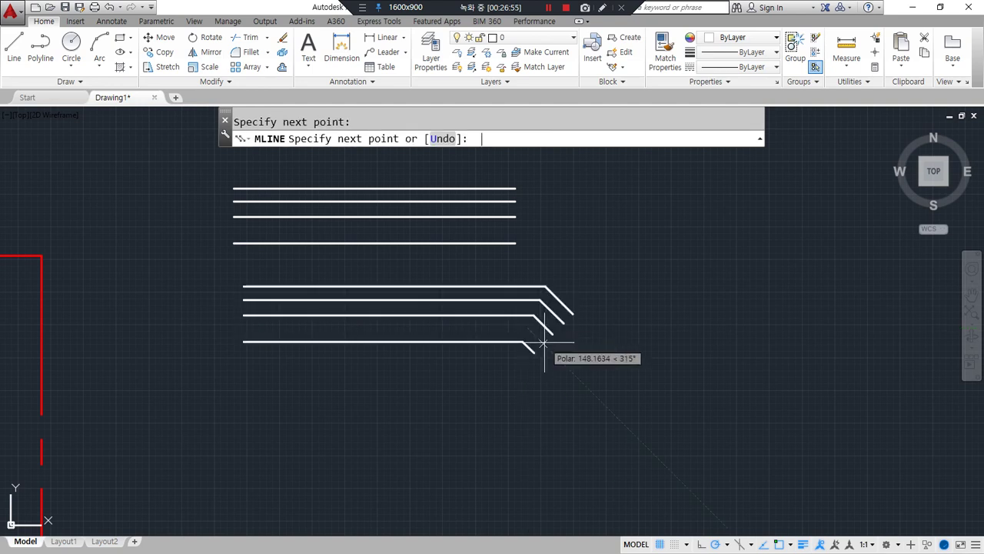
{"action": "key", "text": "Return"}
Erase both sample multilines beside the plan.
{"action": "left_click", "coordinate": [487, 413]}
{"action": "left_click", "coordinate": [299, 234]}
{"action": "type", "text": "e"}
{"action": "key", "text": "Return"}
{"action": "middle_click_drag", "start_coordinate": [259, 279], "coordinate": [358, 279]}
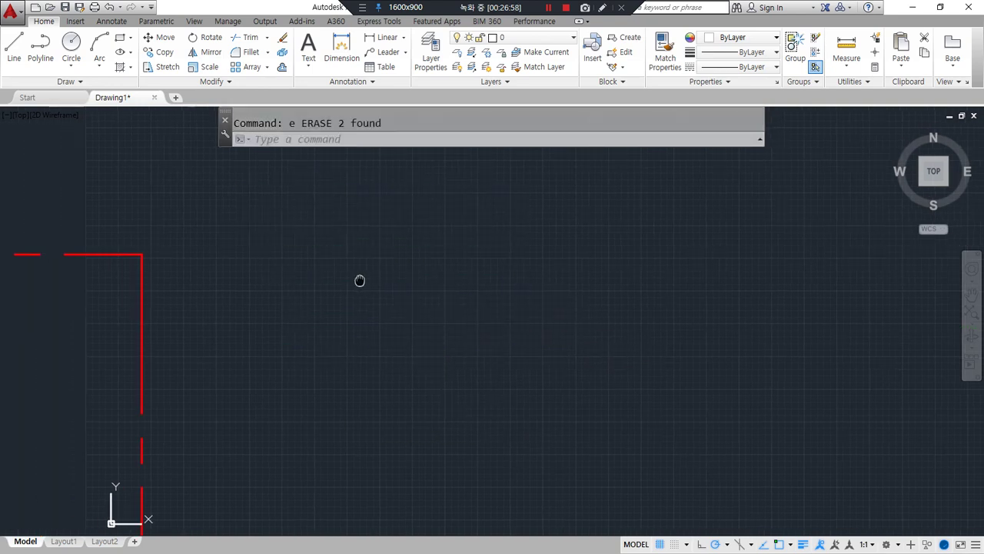
Draw a W420 multiline with Top justification from left to right along the upper centre line of the right-hand room.
{"action": "type", "text": "ml"}
{"action": "key", "text": "Return"}
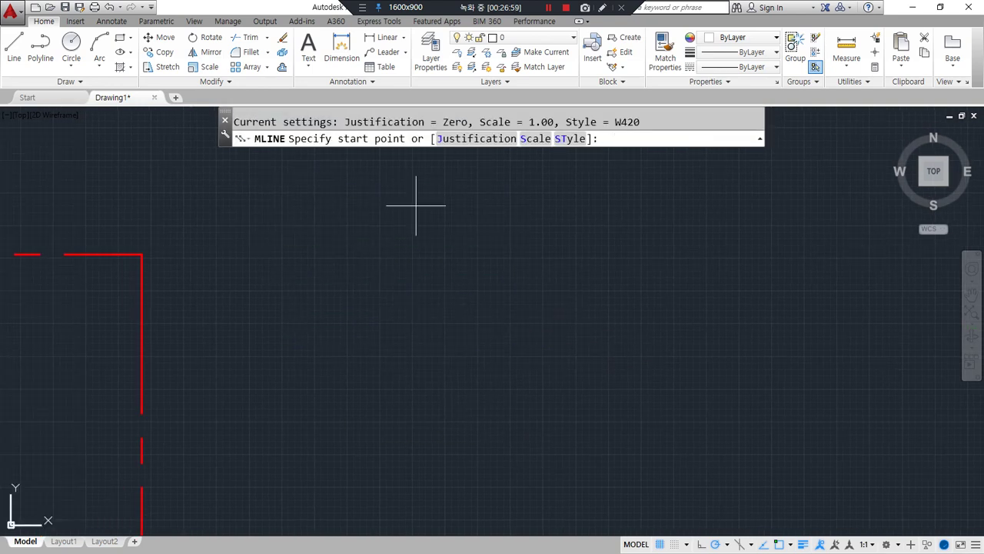
{"action": "left_click", "coordinate": [462, 138]}
{"action": "left_click", "coordinate": [454, 138]}
{"action": "middle_click_drag", "start_coordinate": [54, 295], "coordinate": [457, 307]}
{"action": "left_click", "coordinate": [113, 266]}
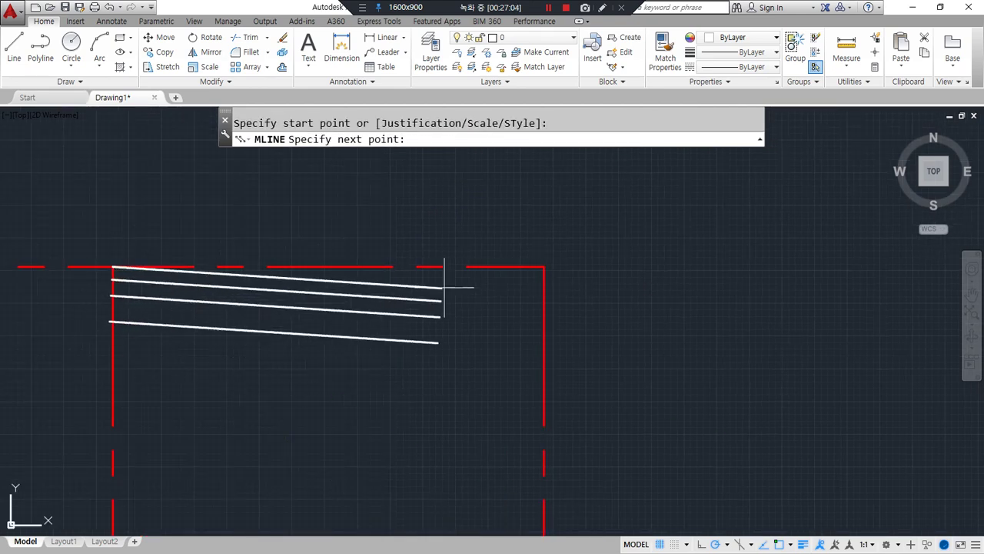
{"action": "left_click", "coordinate": [545, 267]}
{"action": "key", "text": "Return"}
Set the multiline justification to Zero and draw a W420 multiline along the upper centre line of the middle room.
{"action": "middle_click_drag", "start_coordinate": [242, 357], "coordinate": [687, 345]}
{"action": "key", "text": "Return"}
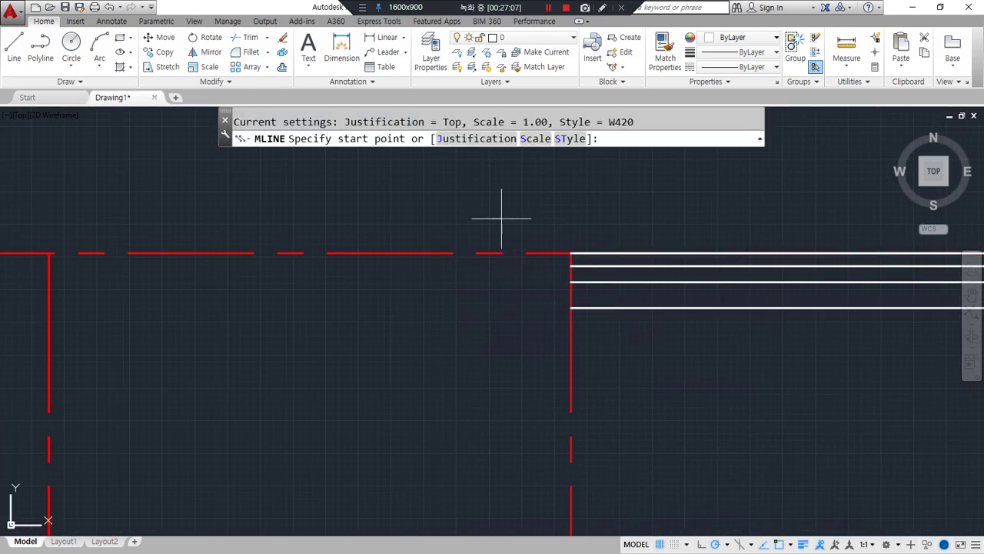
{"action": "left_click", "coordinate": [477, 140]}
{"action": "left_click", "coordinate": [478, 140]}
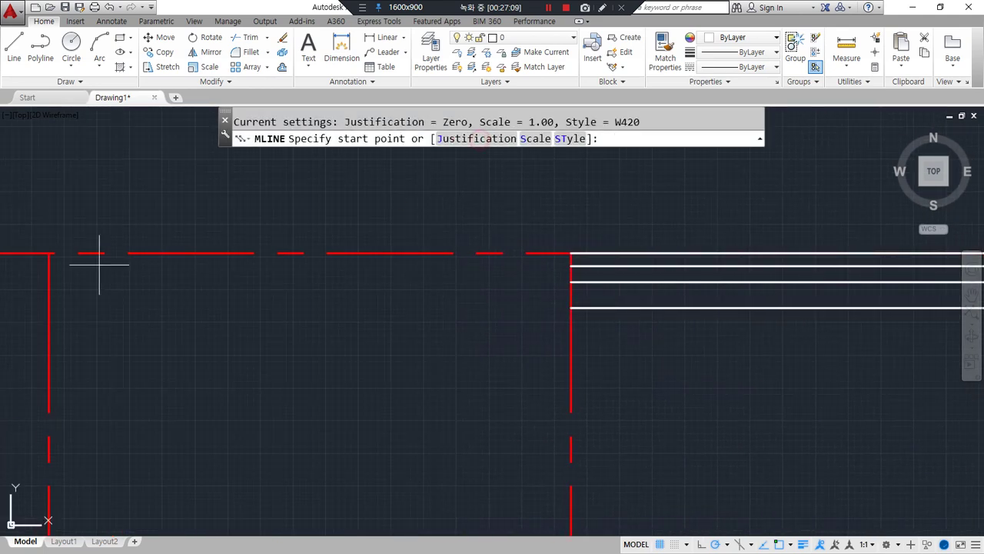
{"action": "left_click", "coordinate": [49, 253]}
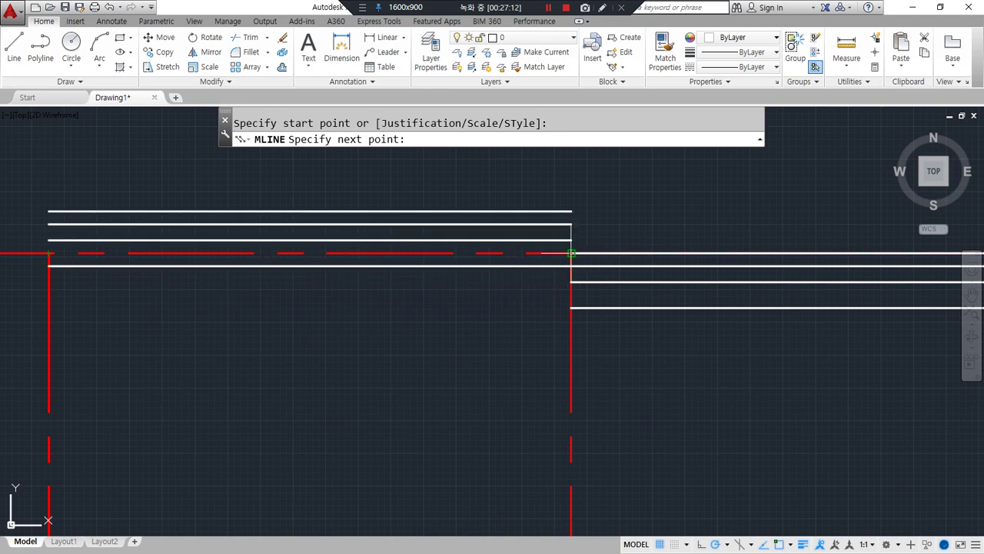
{"action": "left_click", "coordinate": [570, 253]}
{"action": "key", "text": "Return"}
Set the multiline justification to Bottom and draw a W420 multiline left to right along the left room's upper centre line.
{"action": "middle_click_drag", "start_coordinate": [207, 377], "coordinate": [668, 389]}
{"action": "key", "text": "Return"}
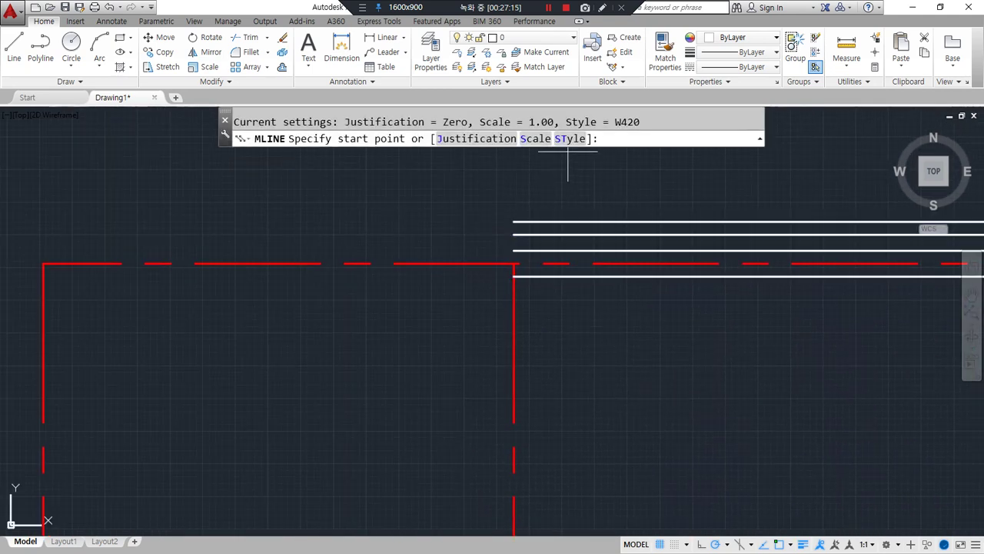
{"action": "left_click", "coordinate": [483, 139]}
{"action": "left_click", "coordinate": [504, 143]}
{"action": "left_click", "coordinate": [44, 264]}
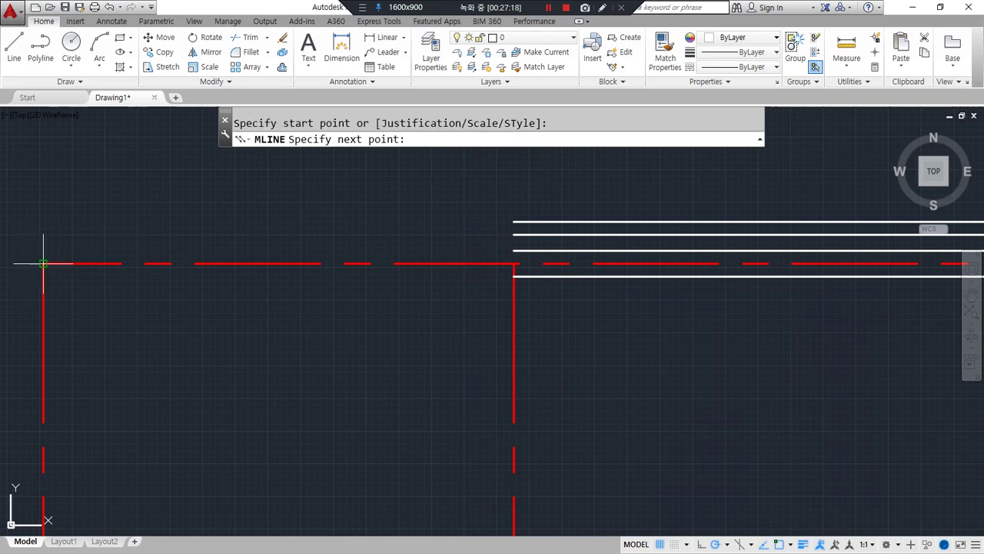
{"action": "left_click", "coordinate": [513, 264]}
{"action": "key", "text": "Return"}
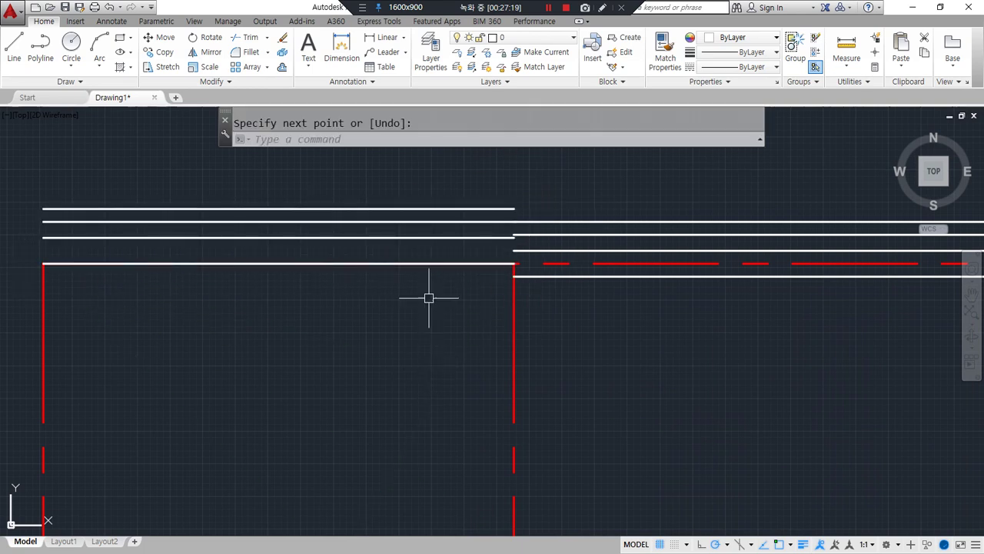
{"action": "left_click_drag", "start_coordinate": [399, 308], "coordinate": [407, 282]}
{"action": "scroll", "coordinate": [604, 330], "scroll_direction": "down", "scroll_amount": 2}
{"action": "middle_click_drag", "start_coordinate": [707, 322], "coordinate": [472, 286]}
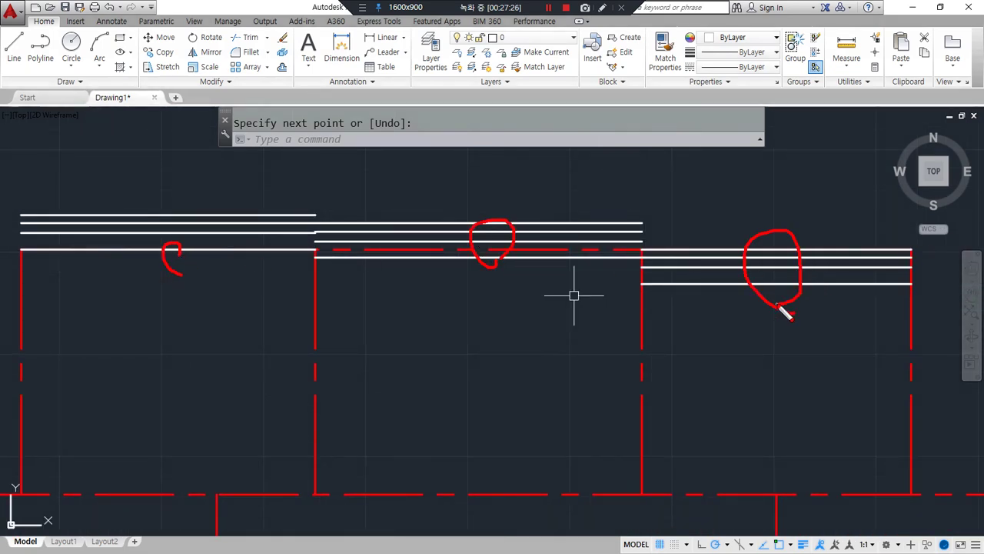
{"action": "key", "text": "Escape"}
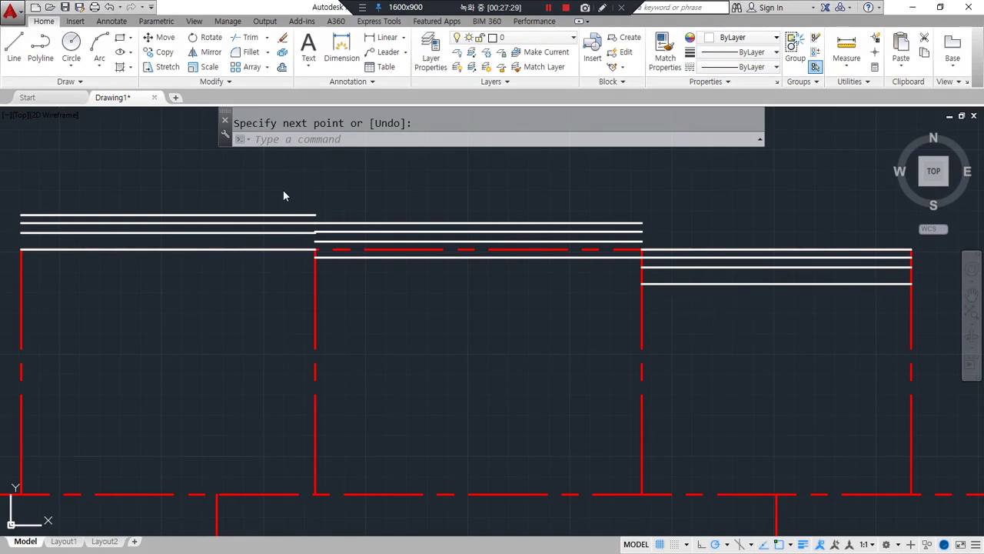
Erase the three white sample multilines drawn along the plan's upper centerlines.
{"action": "left_click", "coordinate": [270, 215]}
{"action": "type", "text": "e"}
{"action": "key", "text": "Return"}
{"action": "left_click", "coordinate": [378, 224]}
{"action": "type", "text": "e"}
{"action": "key", "text": "Return"}
{"action": "left_click", "coordinate": [702, 266]}
{"action": "type", "text": "e"}
{"action": "key", "text": "Return"}
{"action": "scroll", "coordinate": [304, 244], "scroll_direction": "down", "scroll_amount": 4}
{"action": "middle_click_drag", "start_coordinate": [299, 279], "coordinate": [300, 263]}
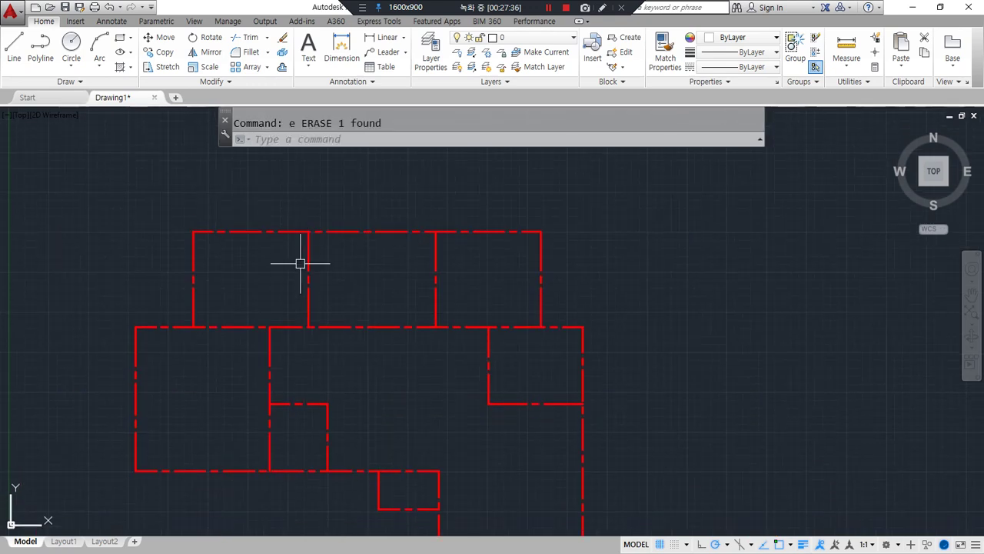
{"action": "type", "text": "ml"}
{"action": "key", "text": "Return"}
{"action": "key", "text": "Escape"}
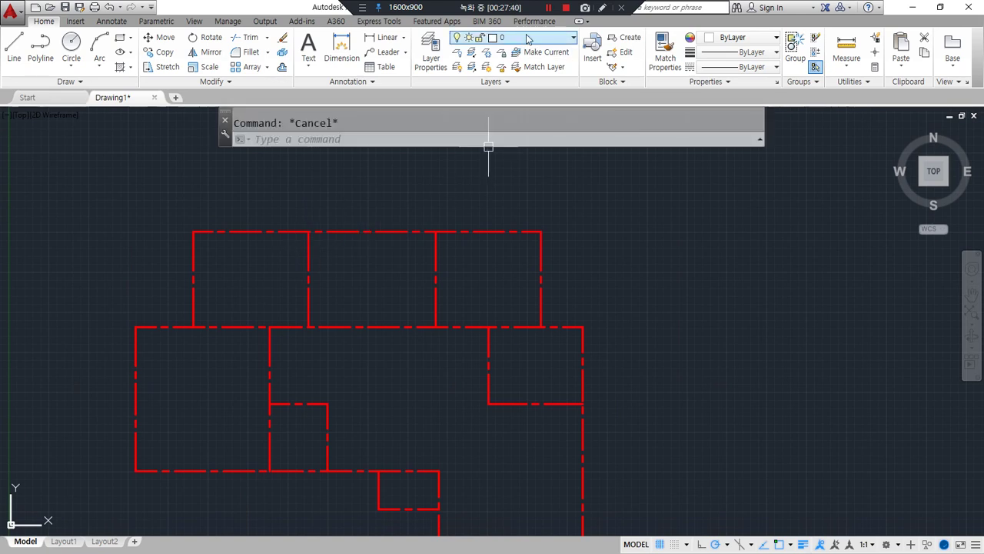
Make the out layer current and start a multiline with Zero justification and scale 1.
{"action": "left_click", "coordinate": [531, 37]}
{"action": "left_click", "coordinate": [512, 94]}
{"action": "key", "text": "Return"}
{"action": "left_click", "coordinate": [468, 137]}
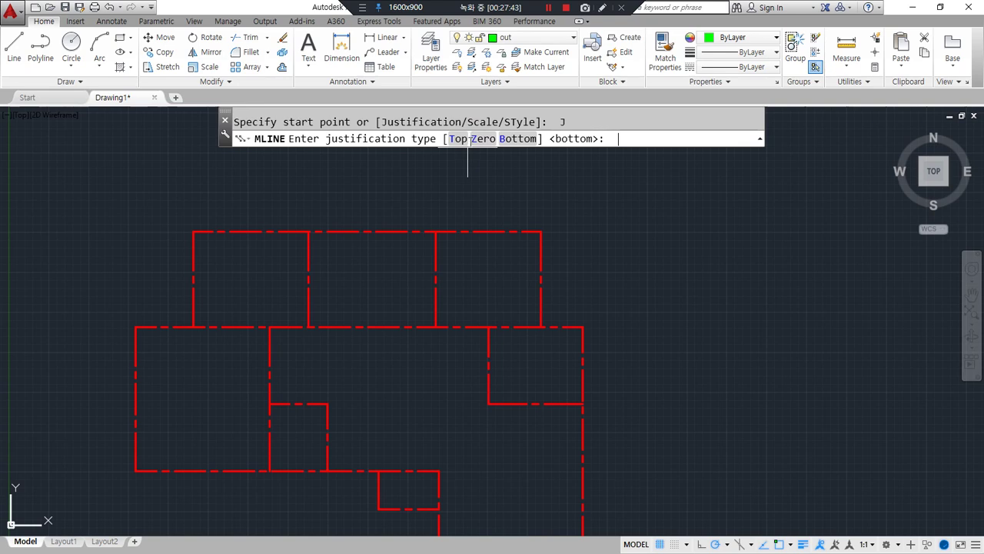
{"action": "left_click", "coordinate": [481, 140]}
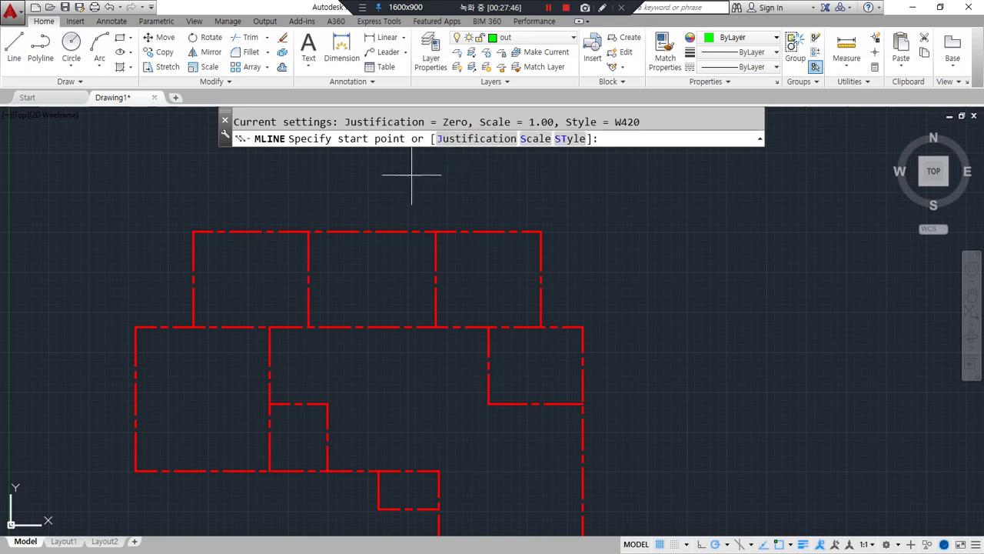
{"action": "left_click", "coordinate": [535, 138]}
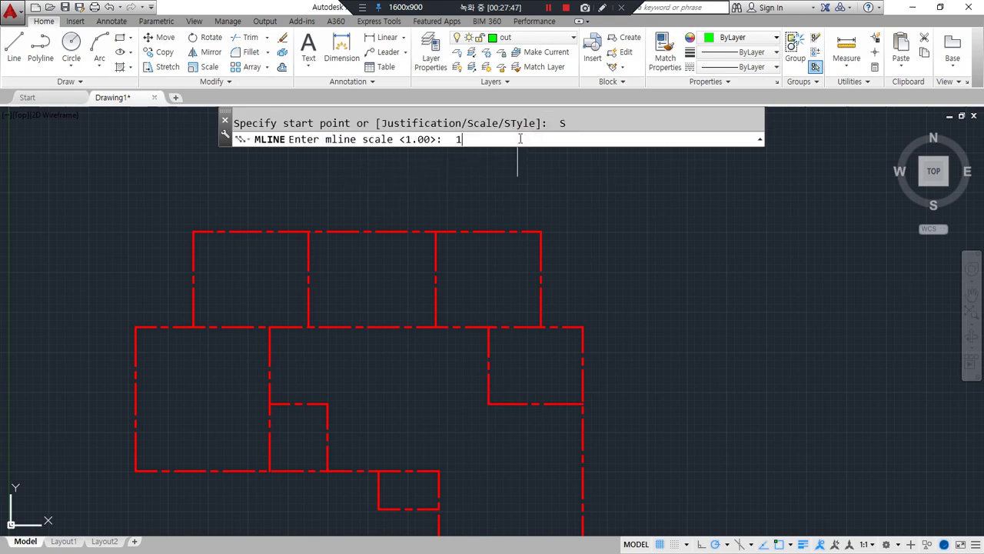
{"action": "key", "text": "Return"}
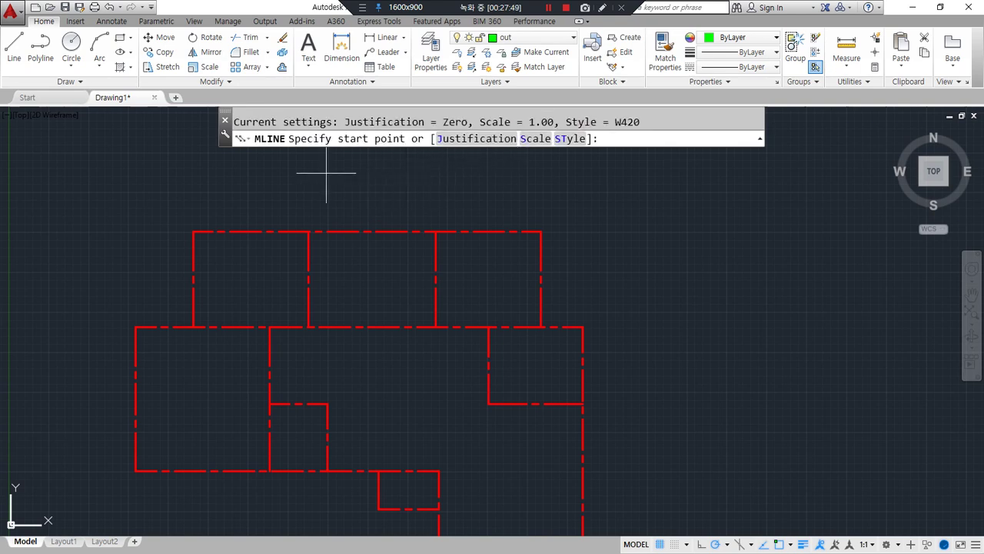
Draw the W420 outer wall from the plan's upper-left corner along the top and stepped right side to the lower-right corner.
{"action": "left_click", "coordinate": [192, 230]}
{"action": "scroll", "coordinate": [193, 231], "scroll_direction": "up", "scroll_amount": 2}
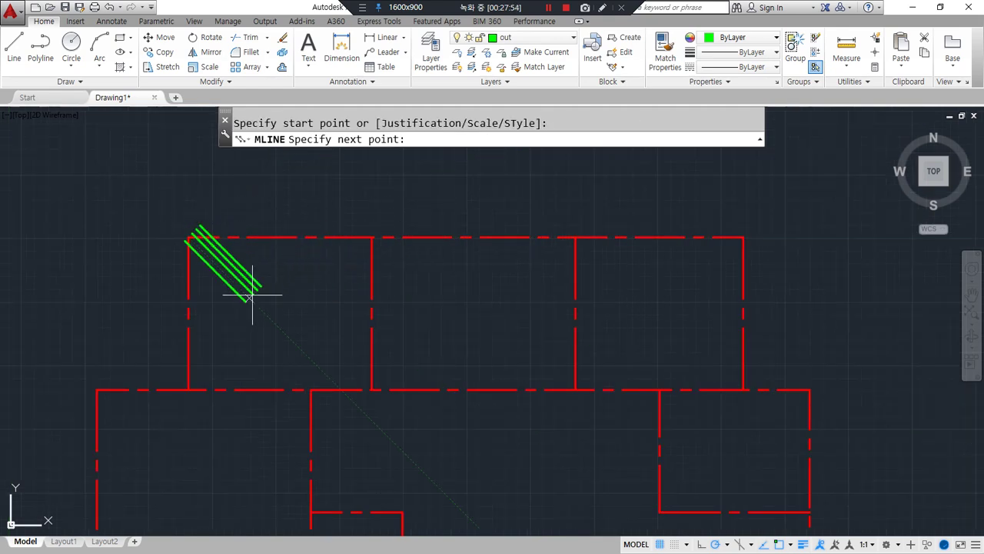
{"action": "scroll", "coordinate": [186, 312], "scroll_direction": "up", "scroll_amount": 4}
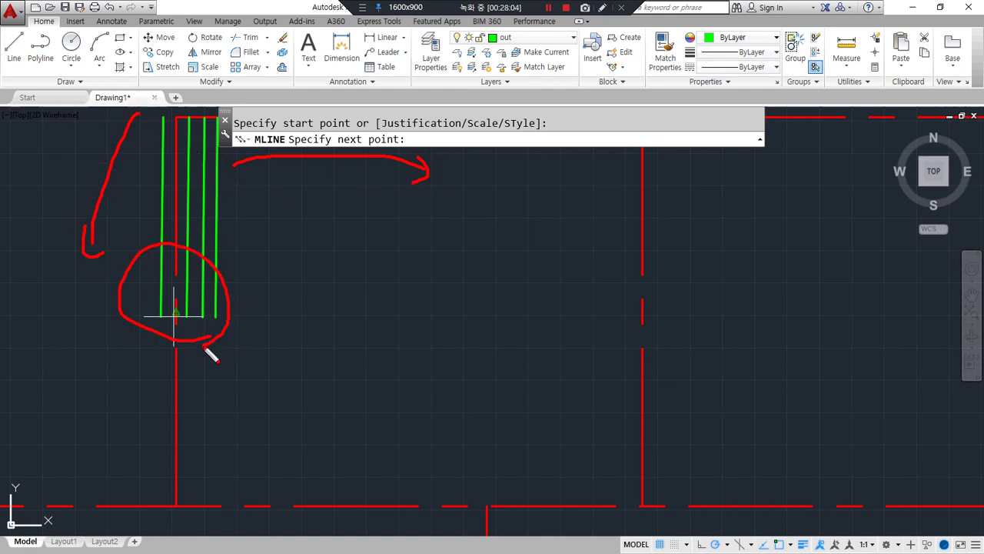
{"action": "key", "text": "Escape"}
{"action": "scroll", "coordinate": [360, 285], "scroll_direction": "down", "scroll_amount": 4}
{"action": "middle_click_drag", "start_coordinate": [498, 268], "coordinate": [286, 254]}
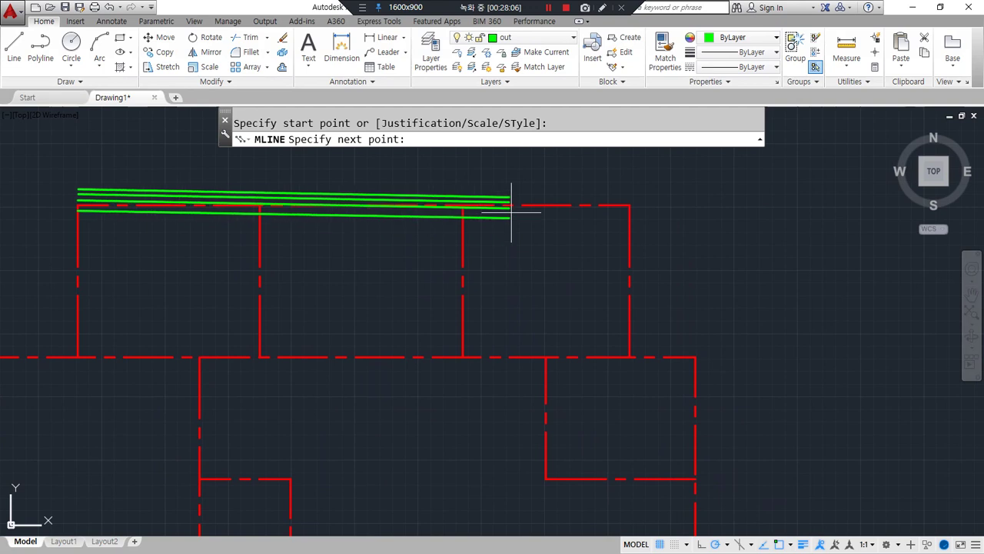
{"action": "left_click", "coordinate": [629, 205]}
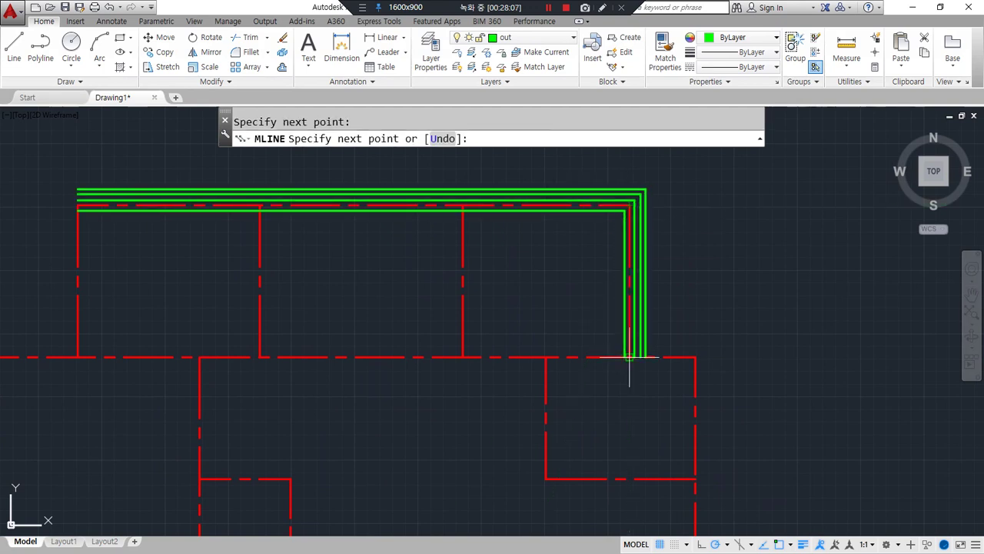
{"action": "left_click", "coordinate": [694, 356]}
{"action": "middle_click_drag", "start_coordinate": [695, 405], "coordinate": [689, 217]}
{"action": "left_click", "coordinate": [691, 506]}
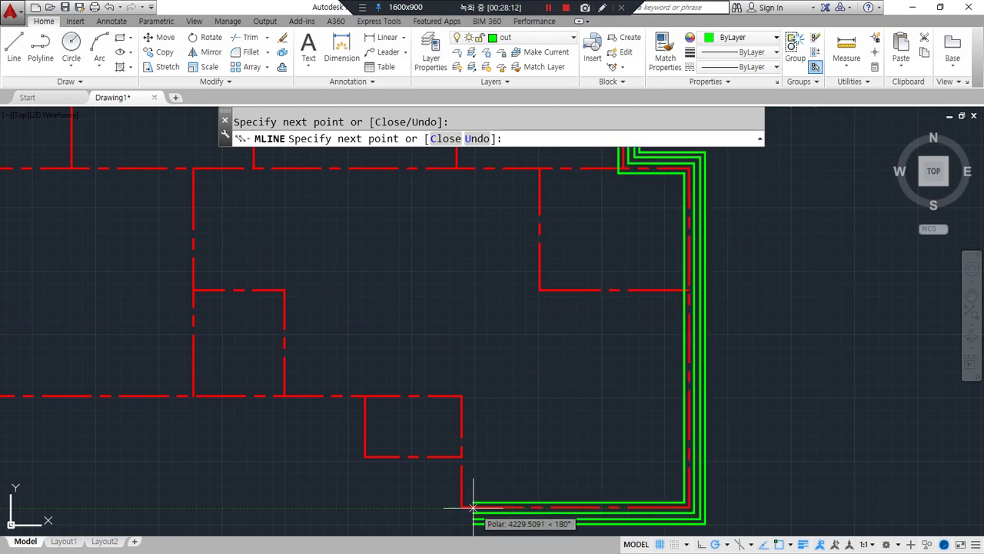
Continue the outer wall along the lower centerlines, following the two stepped notches, to the lower-left corner.
{"action": "left_click", "coordinate": [461, 506]}
{"action": "left_click", "coordinate": [461, 457]}
{"action": "left_click", "coordinate": [363, 457]}
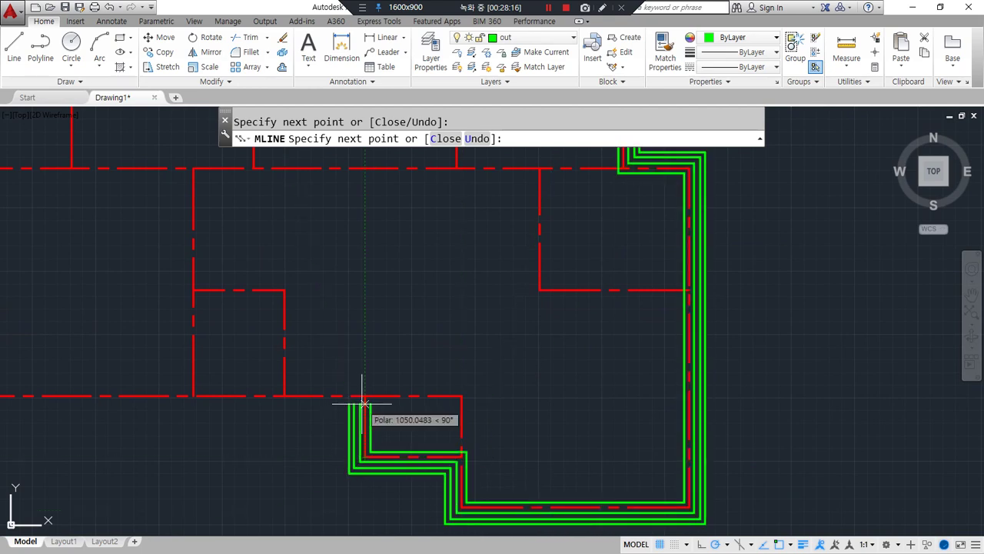
{"action": "left_click", "coordinate": [365, 396]}
{"action": "scroll", "coordinate": [167, 379], "scroll_direction": "down", "scroll_amount": 2}
{"action": "middle_click_drag", "start_coordinate": [132, 380], "coordinate": [344, 383]}
{"action": "scroll", "coordinate": [268, 396], "scroll_direction": "up", "scroll_amount": 4}
{"action": "left_click", "coordinate": [256, 387]}
Run the outer wall up the left side to the upper room's lower-left corner and close the multiline.
{"action": "middle_click_drag", "start_coordinate": [246, 251], "coordinate": [225, 438]}
{"action": "middle_click_drag", "start_coordinate": [232, 269], "coordinate": [226, 364]}
{"action": "left_click", "coordinate": [229, 308]}
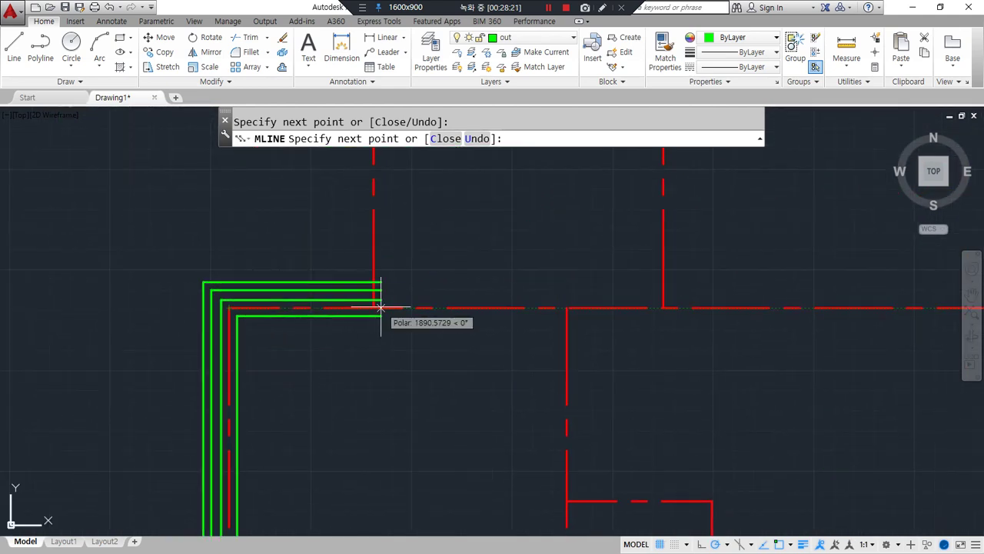
{"action": "left_click", "coordinate": [374, 308]}
{"action": "scroll", "coordinate": [349, 330], "scroll_direction": "down", "scroll_amount": 4}
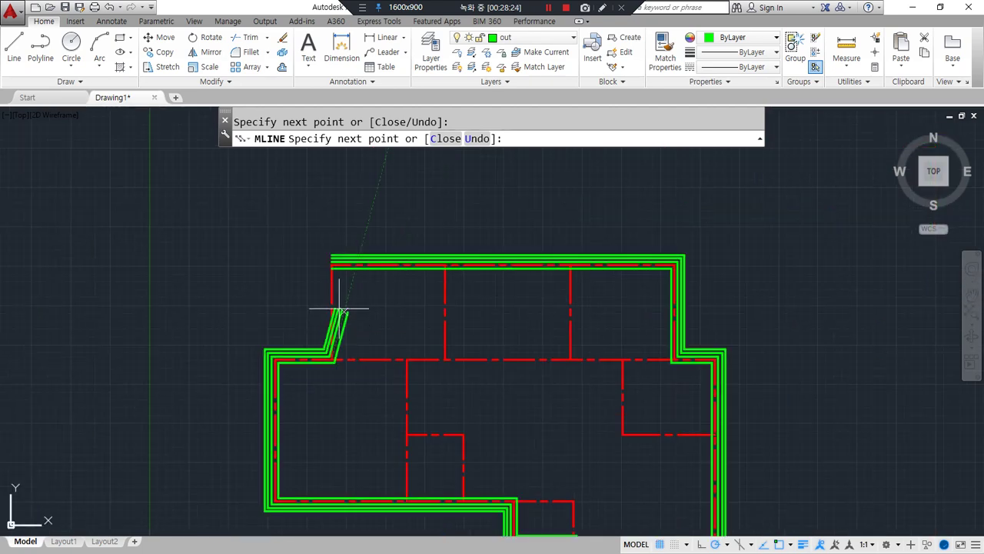
{"action": "left_click", "coordinate": [446, 138]}
{"action": "mouse_move", "coordinate": [374, 354]}
{"action": "middle_mouse_down"}
{"action": "mouse_move", "coordinate": [303, 264]}
{"action": "mouse_move", "coordinate": [249, 263]}
{"action": "middle_mouse_up"}
{"action": "mouse_move", "coordinate": [200, 467]}
{"action": "left_mouse_down"}
{"action": "mouse_move", "coordinate": [119, 386]}
{"action": "mouse_move", "coordinate": [548, 127]}
{"action": "left_mouse_up"}
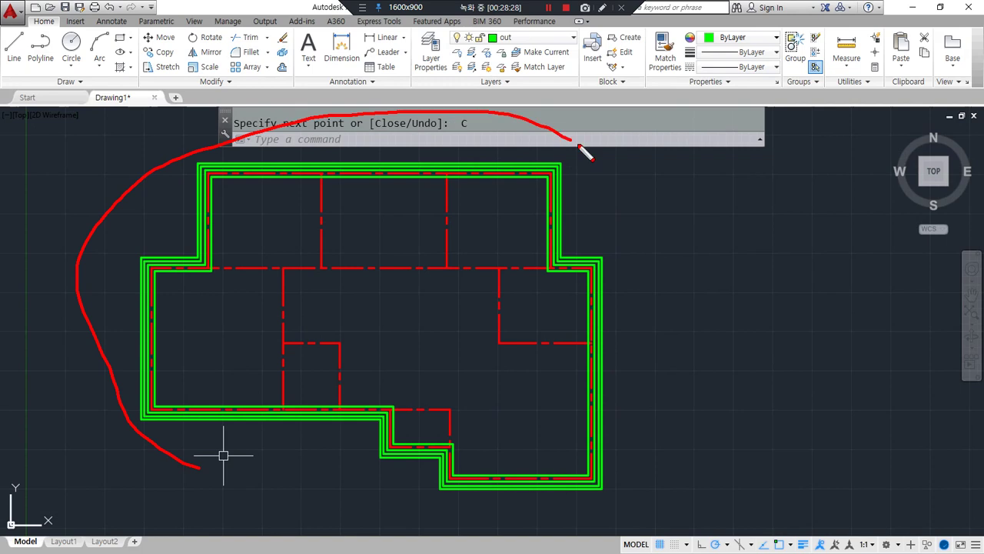
{"action": "key", "text": "Escape"}
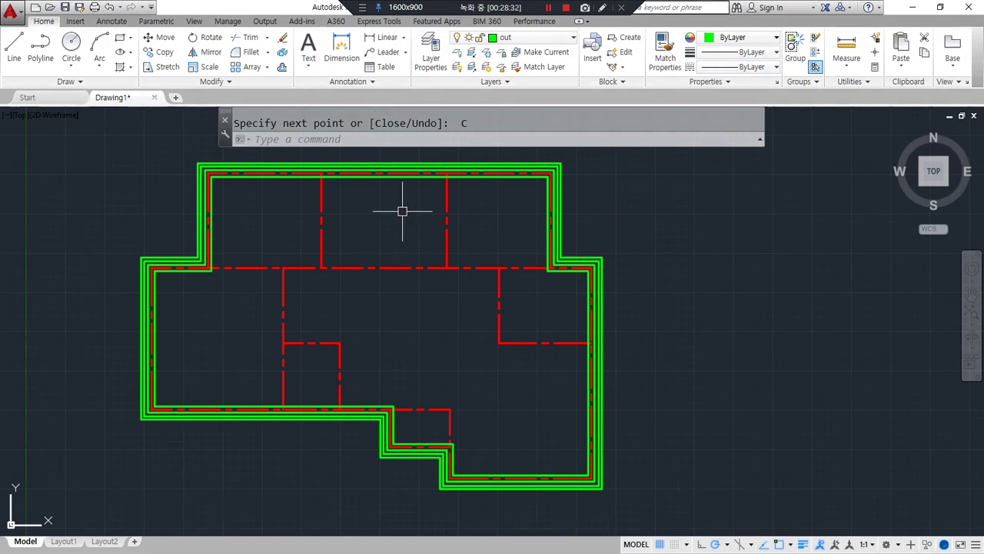
Start a new multiline, list the available styles and set the style to W200.
{"action": "type", "text": "ml"}
{"action": "key", "text": "Return"}
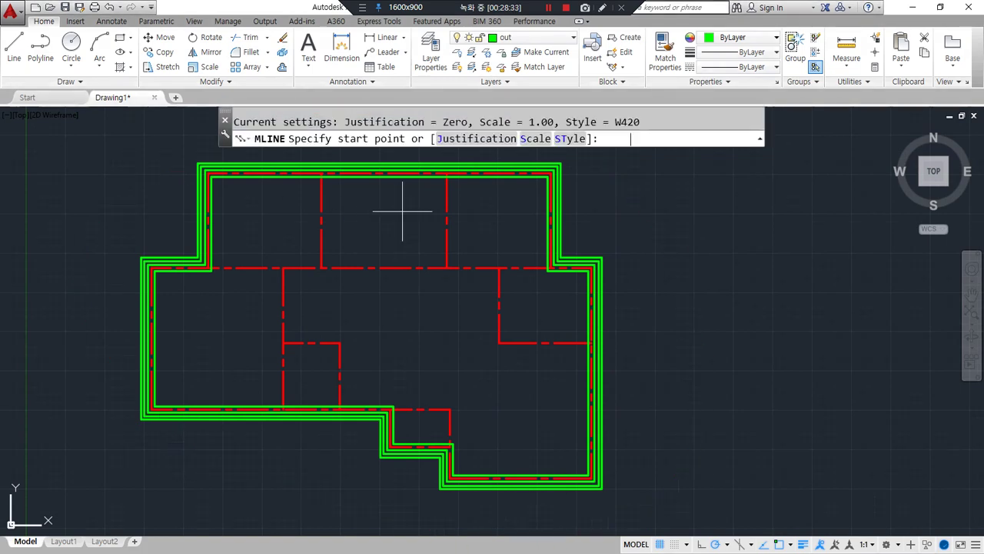
{"action": "left_click", "coordinate": [569, 138]}
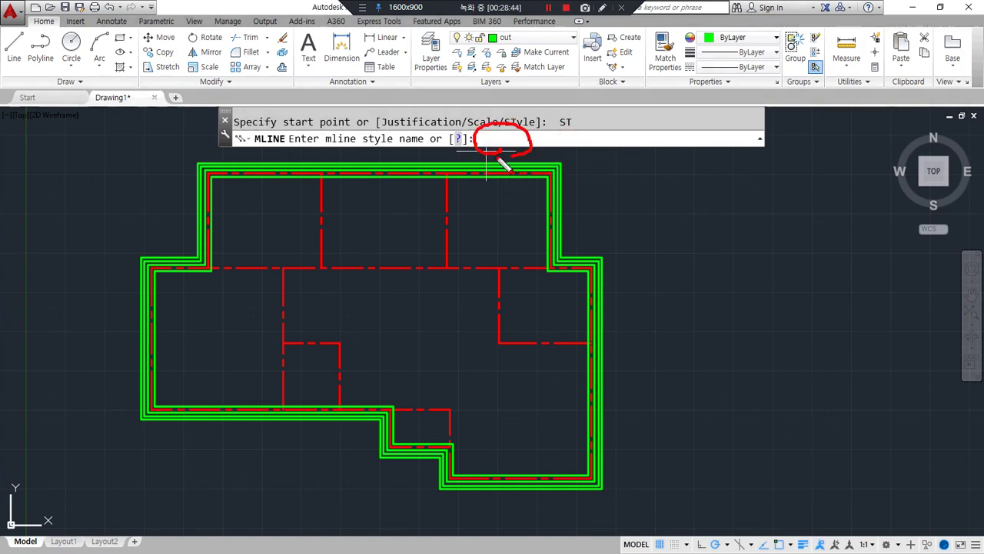
{"action": "key", "text": "Escape"}
{"action": "left_click", "coordinate": [458, 139]}
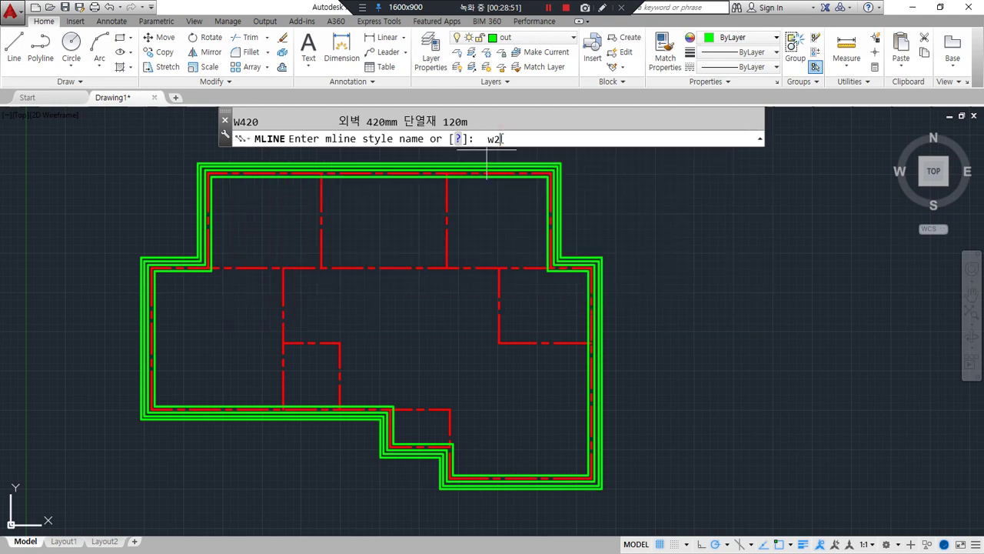
{"action": "type", "text": "w200"}
{"action": "key", "text": "Return"}
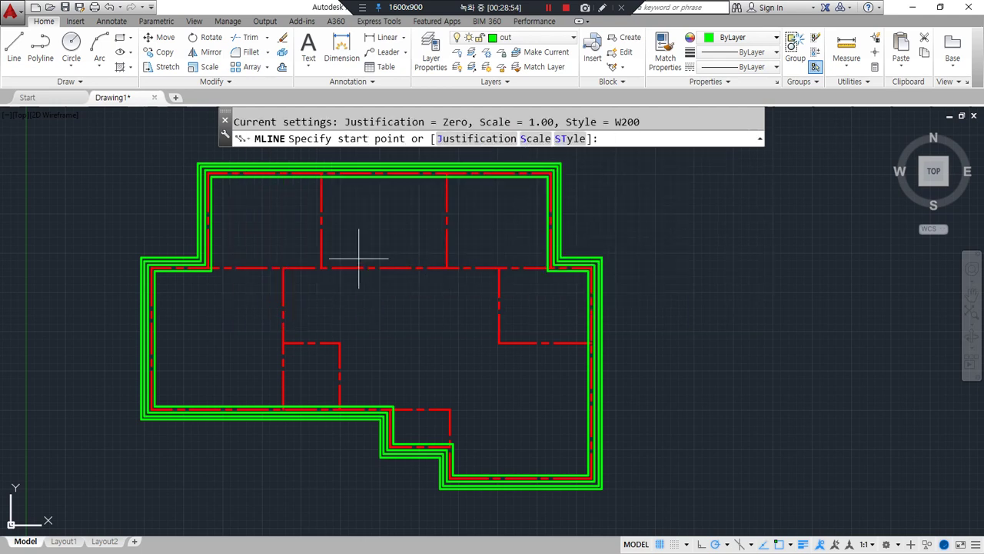
Draw W200 partition walls along the two vertical centerlines dividing the upper three rooms.
{"action": "scroll", "coordinate": [319, 206], "scroll_direction": "up", "scroll_amount": 6}
{"action": "left_click", "coordinate": [308, 192]}
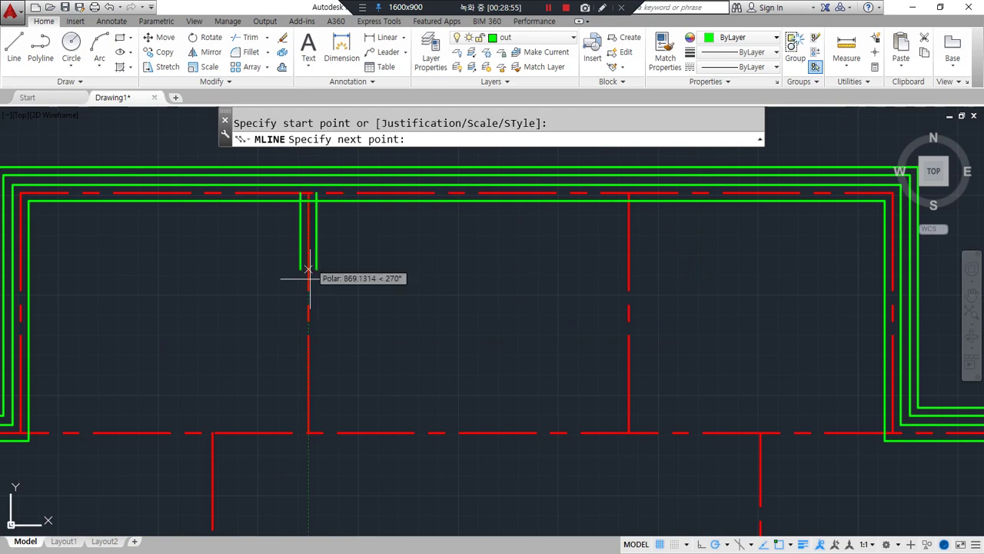
{"action": "left_click", "coordinate": [309, 433]}
{"action": "key", "text": "Return"}
{"action": "key", "text": "Return"}
{"action": "left_click", "coordinate": [628, 192]}
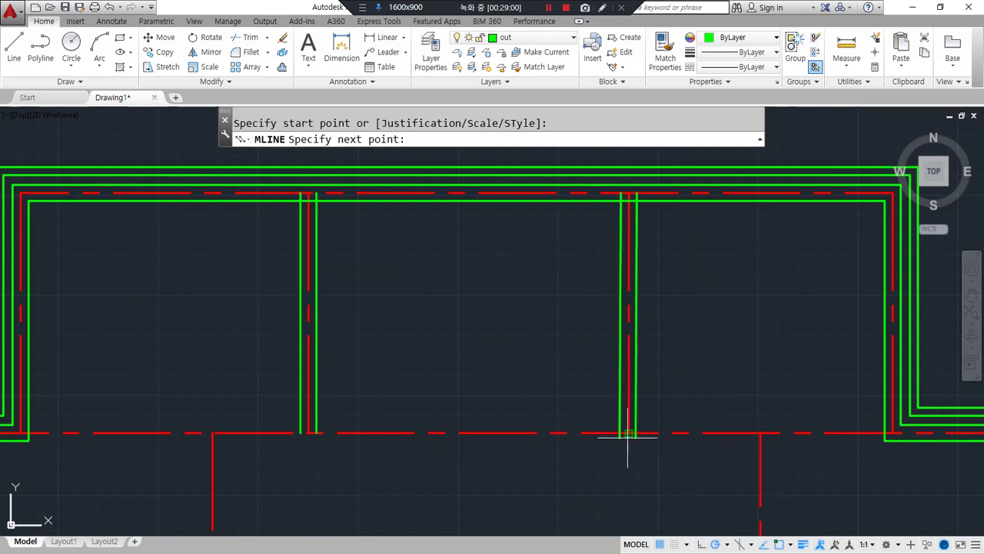
{"action": "left_click", "coordinate": [629, 433]}
{"action": "key", "text": "Return"}
Draw a W200 wall along the long horizontal centerline beneath the upper three rooms.
{"action": "scroll", "coordinate": [384, 318], "scroll_direction": "down", "scroll_amount": 2}
{"action": "key", "text": "Return"}
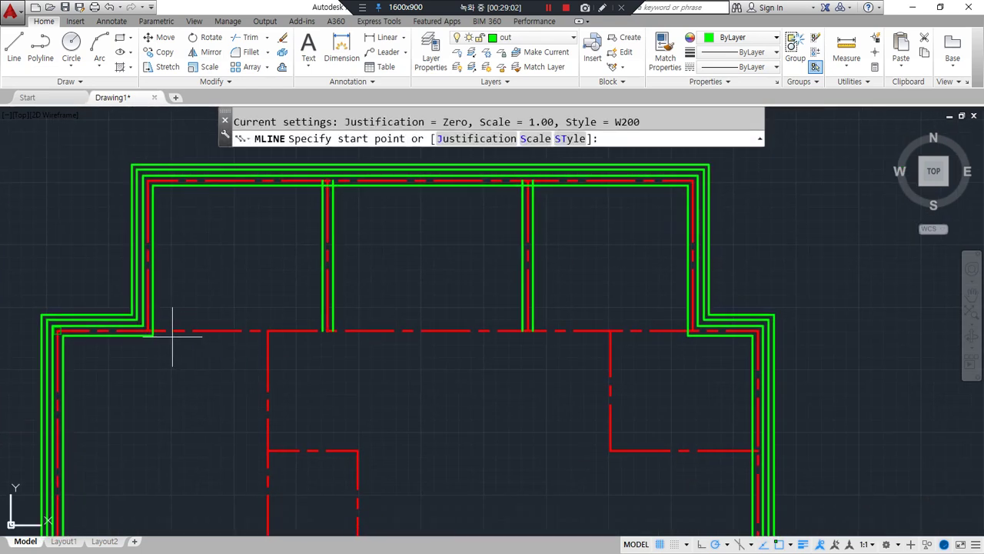
{"action": "scroll", "coordinate": [146, 329], "scroll_direction": "up", "scroll_amount": 2}
{"action": "left_click", "coordinate": [140, 330]}
{"action": "middle_click_drag", "start_coordinate": [856, 326], "coordinate": [371, 304]}
{"action": "left_click", "coordinate": [524, 306]}
{"action": "key", "text": "Return"}
Draw an L-shaped W200 wall around the small room at the plan's right side, ending on the outer wall centerline.
{"action": "middle_click_drag", "start_coordinate": [435, 362], "coordinate": [397, 277]}
{"action": "key", "text": "Return"}
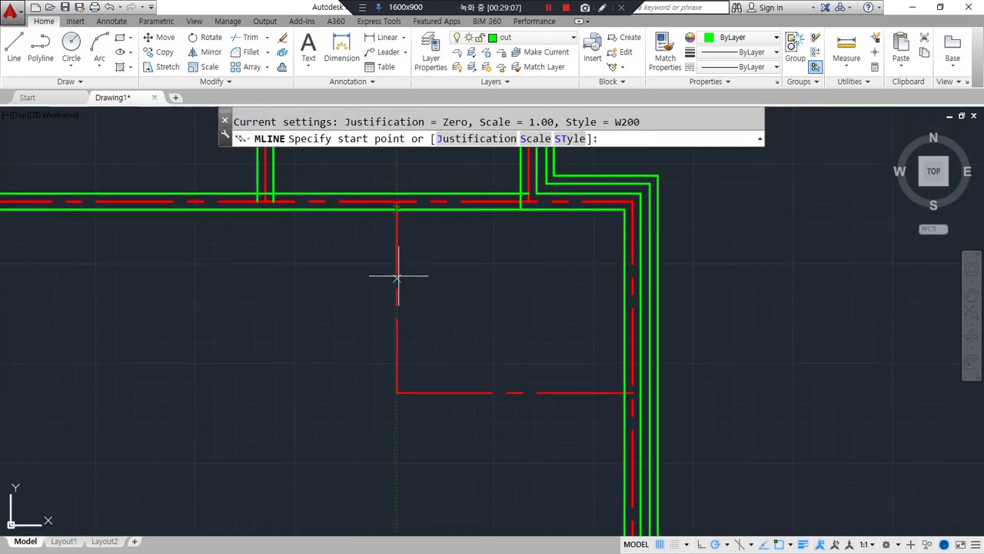
{"action": "left_click", "coordinate": [397, 202]}
{"action": "left_click", "coordinate": [397, 393]}
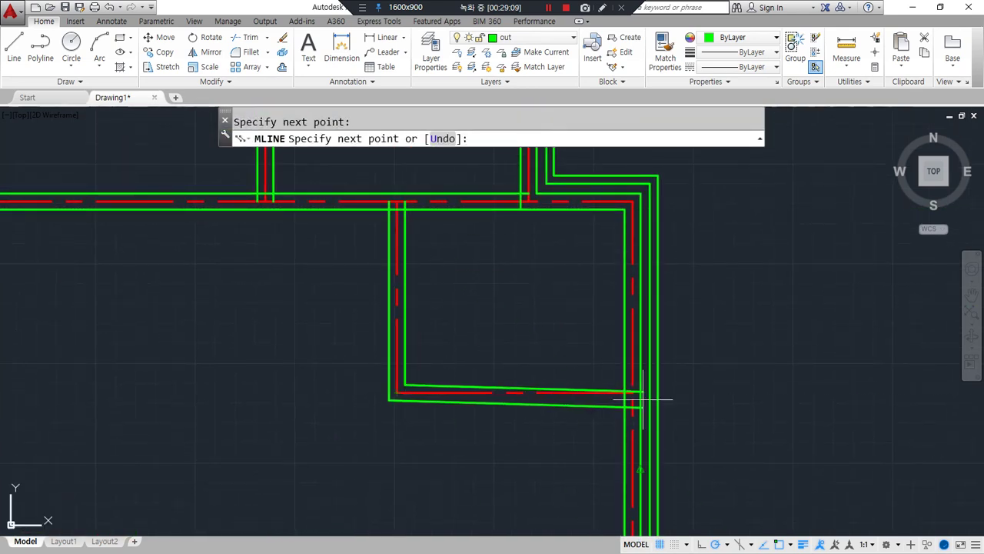
{"action": "left_click", "coordinate": [632, 393]}
{"action": "key", "text": "Return"}
Draw a W200 wall along the vertical centerline from the long horizontal wall down to the lower outer wall.
{"action": "scroll", "coordinate": [237, 385], "scroll_direction": "down", "scroll_amount": 2}
{"action": "middle_click_drag", "start_coordinate": [237, 385], "coordinate": [521, 304]}
{"action": "scroll", "coordinate": [315, 307], "scroll_direction": "up", "scroll_amount": 2}
{"action": "middle_click_drag", "start_coordinate": [263, 185], "coordinate": [255, 248]}
{"action": "key", "text": "Return"}
{"action": "left_click", "coordinate": [253, 181]}
{"action": "middle_click_drag", "start_coordinate": [239, 356], "coordinate": [253, 236]}
{"action": "left_click", "coordinate": [268, 419]}
{"action": "key", "text": "Return"}
Draw an L-shaped W200 wall around the small room beside the vertical partition, ending at the lower outer wall.
{"action": "key", "text": "Return"}
{"action": "left_click", "coordinate": [268, 251]}
{"action": "left_click", "coordinate": [411, 251]}
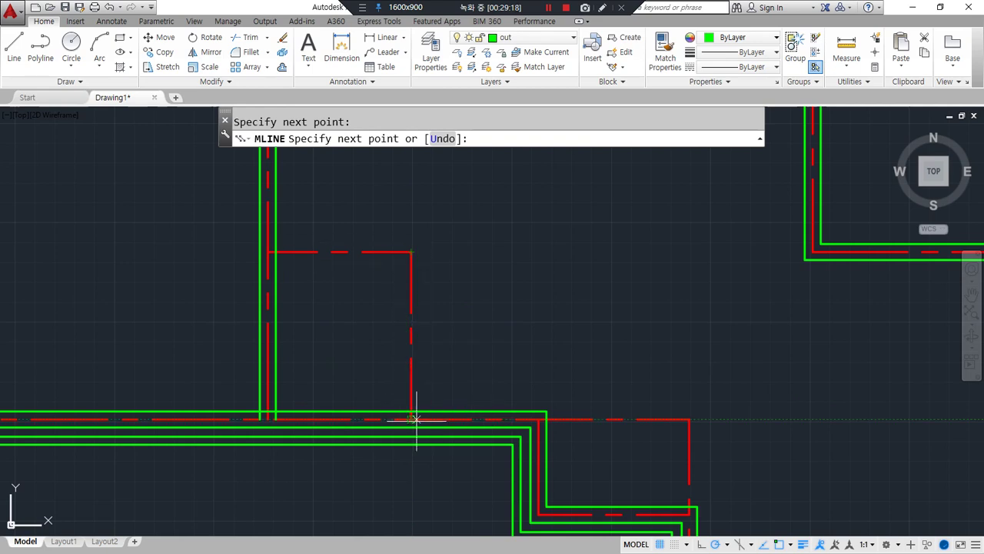
{"action": "left_click", "coordinate": [412, 419]}
{"action": "key", "text": "Return"}
Draw an L-shaped W200 wall enclosing the small space at the lower stepped notch and end the multiline.
{"action": "middle_click_drag", "start_coordinate": [555, 378], "coordinate": [281, 285]}
{"action": "key", "text": "Return"}
{"action": "left_click", "coordinate": [266, 326]}
{"action": "left_click", "coordinate": [415, 329]}
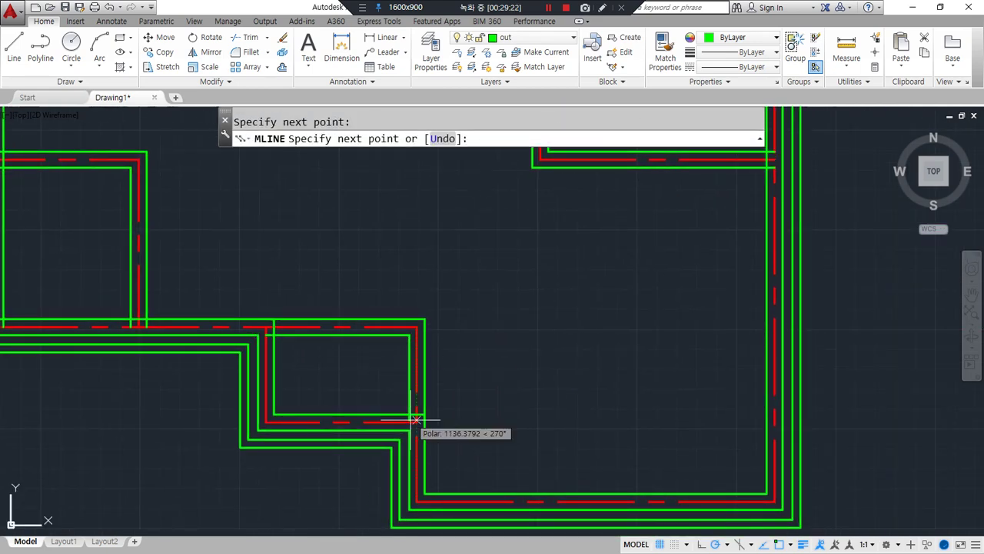
{"action": "left_click", "coordinate": [416, 419]}
{"action": "scroll", "coordinate": [254, 388], "scroll_direction": "down", "scroll_amount": 2}
{"action": "scroll", "coordinate": [244, 389], "scroll_direction": "down", "scroll_amount": 4}
{"action": "scroll", "coordinate": [265, 384], "scroll_direction": "up", "scroll_amount": 2}
{"action": "middle_click_drag", "start_coordinate": [257, 369], "coordinate": [441, 409]}
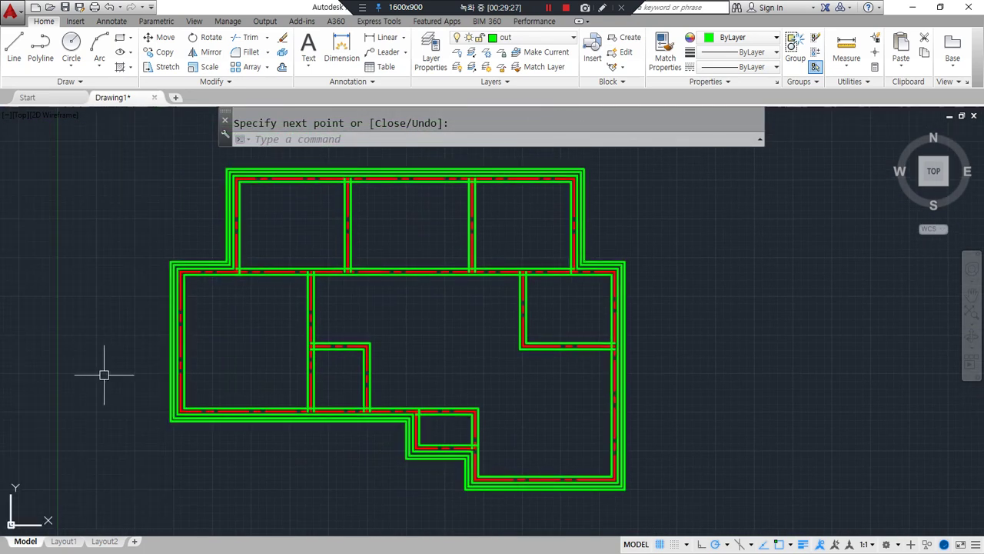
{"action": "key", "text": "Return"}
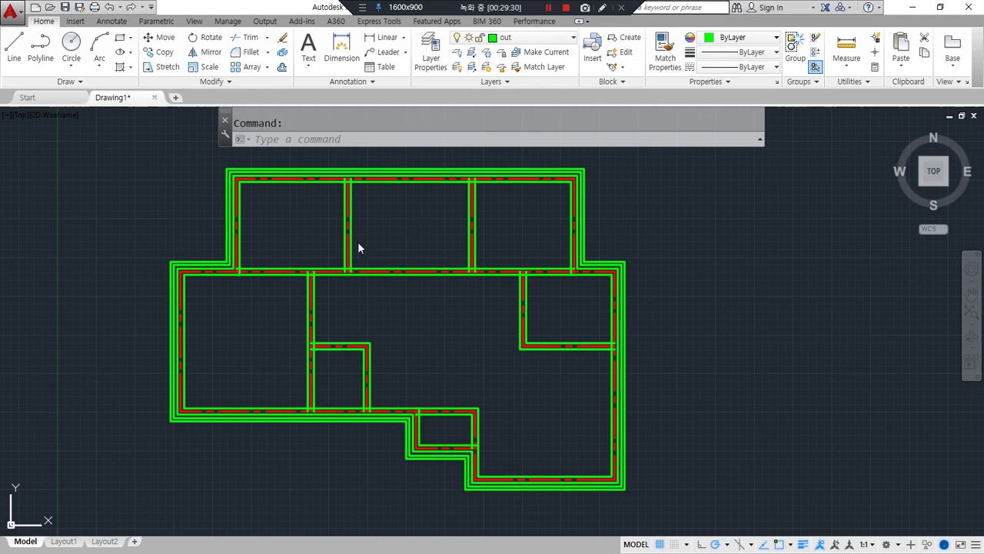
Copy the entire floor plan and paste a duplicate to the right of the original.
{"action": "scroll", "coordinate": [259, 224], "scroll_direction": "up", "scroll_amount": 2}
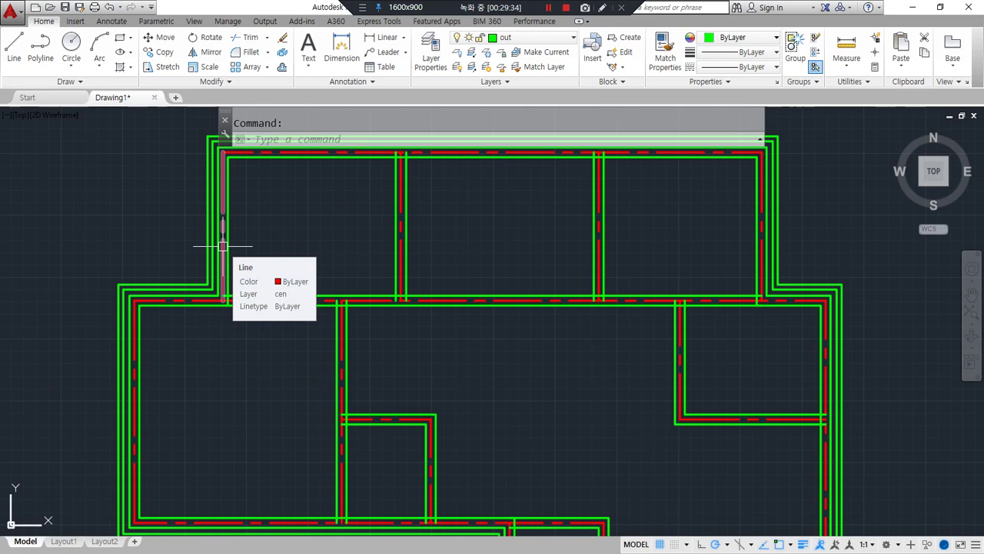
{"action": "scroll", "coordinate": [222, 246], "scroll_direction": "down", "scroll_amount": 4}
{"action": "scroll", "coordinate": [250, 210], "scroll_direction": "up", "scroll_amount": 4}
{"action": "scroll", "coordinate": [249, 210], "scroll_direction": "down", "scroll_amount": 2}
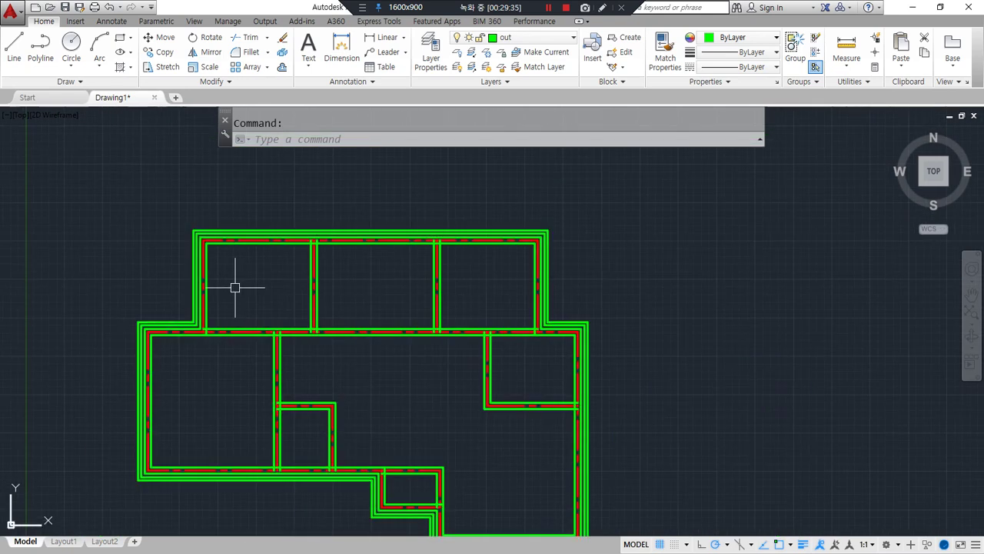
{"action": "middle_click_drag", "start_coordinate": [235, 285], "coordinate": [136, 209]}
{"action": "left_click", "coordinate": [17, 134]}
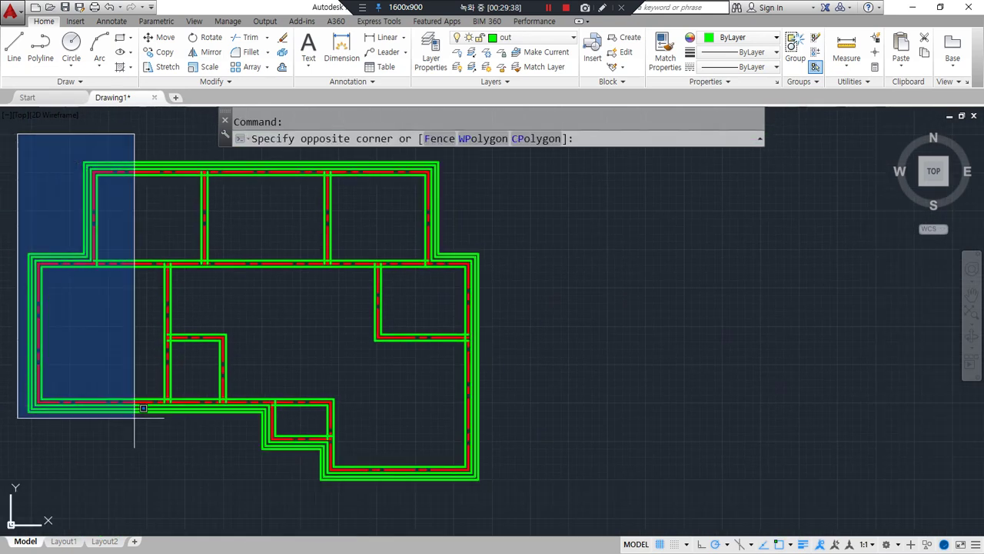
{"action": "left_click", "coordinate": [520, 497]}
{"action": "key", "text": "ctrl+c"}
{"action": "middle_click_drag", "start_coordinate": [729, 402], "coordinate": [505, 402]}
{"action": "key", "text": "ctrl+v"}
{"action": "left_click", "coordinate": [496, 463]}
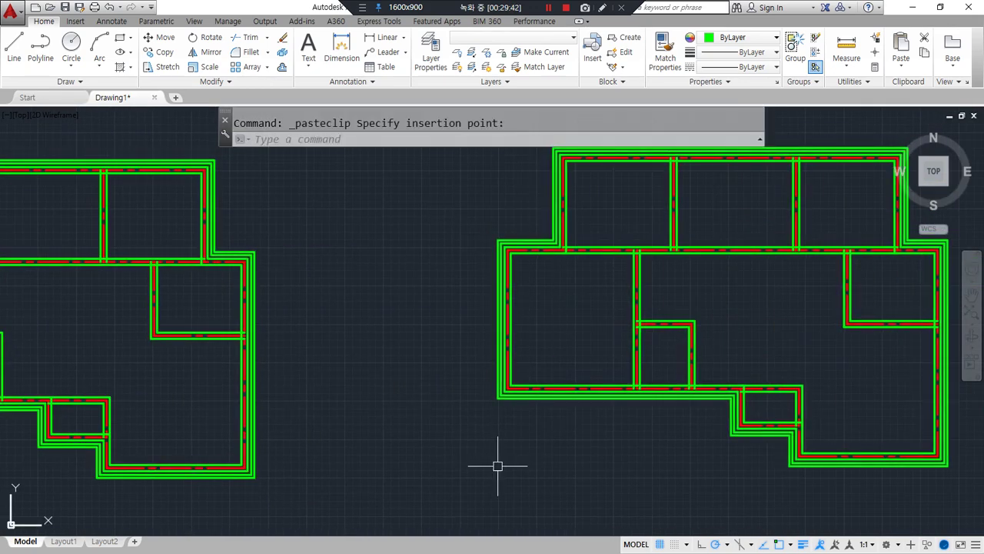
{"action": "key", "text": "Return"}
{"action": "key", "text": "Escape"}
Erase the outer wall and the long horizontal wall from the copied plan, keeping the centerlines.
{"action": "left_click", "coordinate": [534, 399]}
{"action": "type", "text": "e"}
{"action": "key", "text": "Return"}
{"action": "left_click", "coordinate": [606, 254]}
{"action": "type", "text": "e"}
{"action": "key", "text": "Return"}
Erase the copied plan's lower vertical partition and the L-shaped wall of the small room beside it.
{"action": "left_click", "coordinate": [637, 308]}
{"action": "type", "text": "e"}
{"action": "key", "text": "Return"}
{"action": "left_click", "coordinate": [666, 325]}
{"action": "type", "text": "e"}
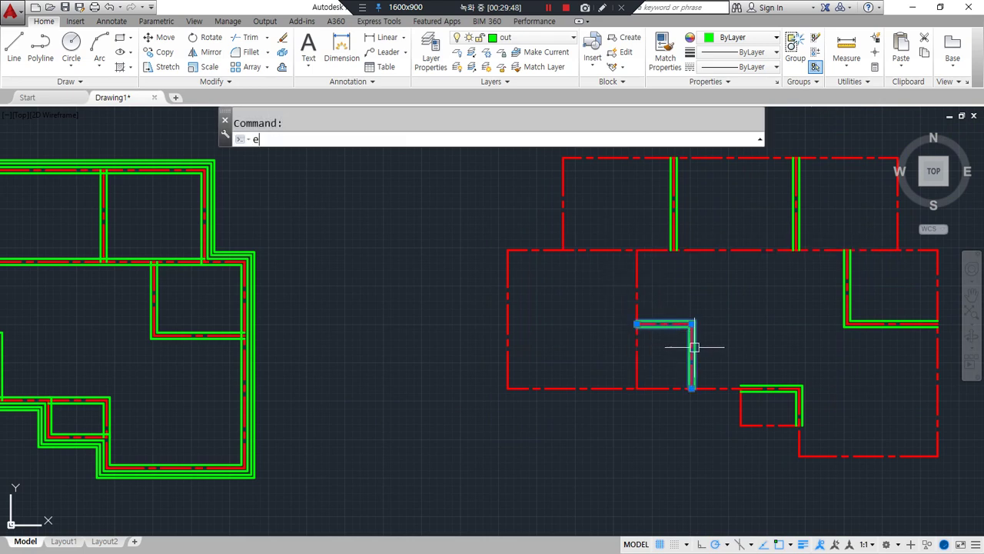
{"action": "key", "text": "Return"}
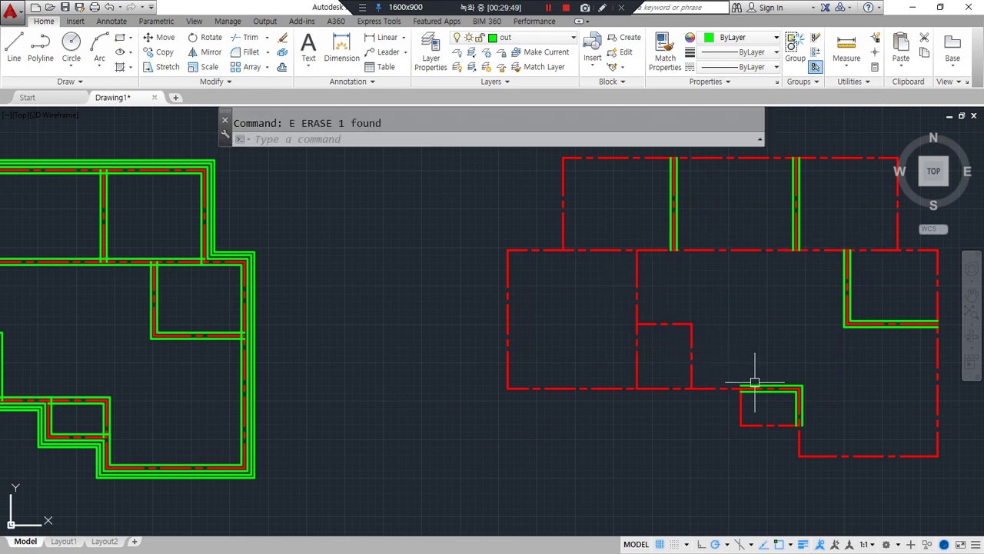
Erase the copied plan's wall at the lower stepped notch and the L-shaped wall of its right-hand room.
{"action": "type", "text": "e"}
{"action": "key", "text": "Return"}
{"action": "left_click", "coordinate": [853, 326]}
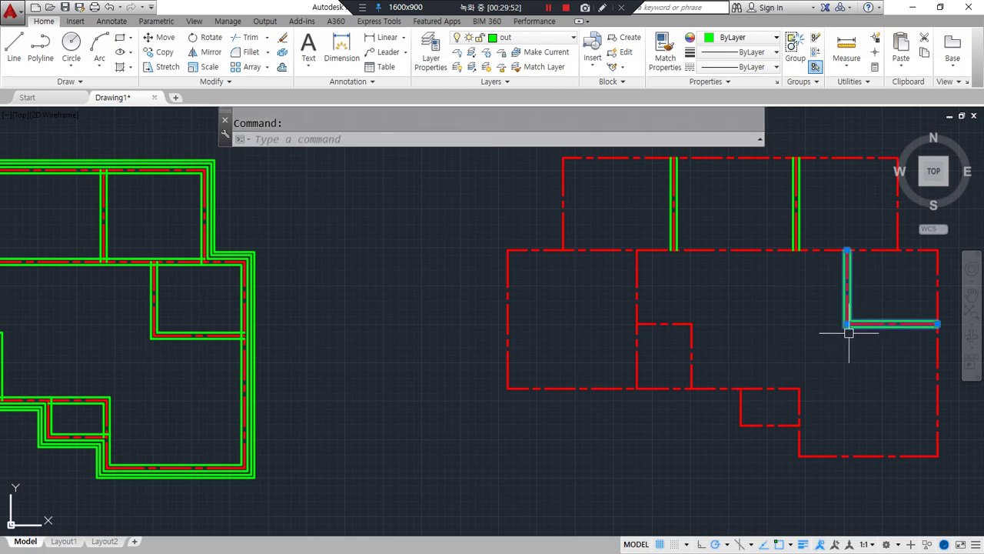
{"action": "type", "text": "e"}
{"action": "key", "text": "Return"}
Erase the two vertical partition walls in the copied plan's upper row of rooms, keeping their centerlines.
{"action": "left_click", "coordinate": [798, 225]}
{"action": "type", "text": "e"}
{"action": "key", "text": "Return"}
{"action": "left_click", "coordinate": [682, 229]}
{"action": "left_click", "coordinate": [679, 221]}
{"action": "type", "text": "e"}
{"action": "key", "text": "Return"}
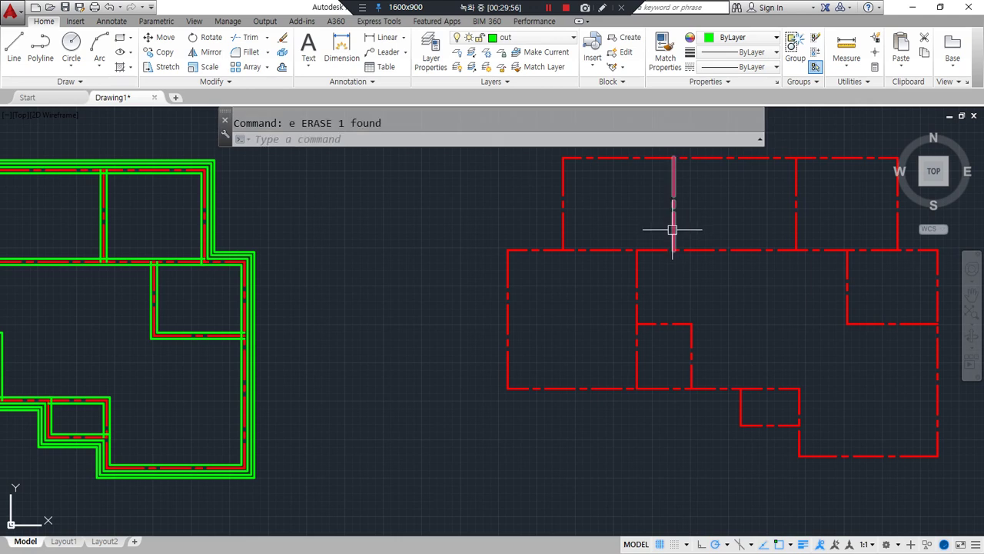
{"action": "key", "text": "Escape"}
Offset the copied plan's upper outer centerline and the upper-left vertical centerline 100 inward.
{"action": "middle_click_drag", "start_coordinate": [615, 213], "coordinate": [309, 245]}
{"action": "scroll", "coordinate": [358, 304], "scroll_direction": "up", "scroll_amount": 4}
{"action": "type", "text": "o"}
{"action": "key", "text": "Return"}
{"action": "type", "text": "1"}
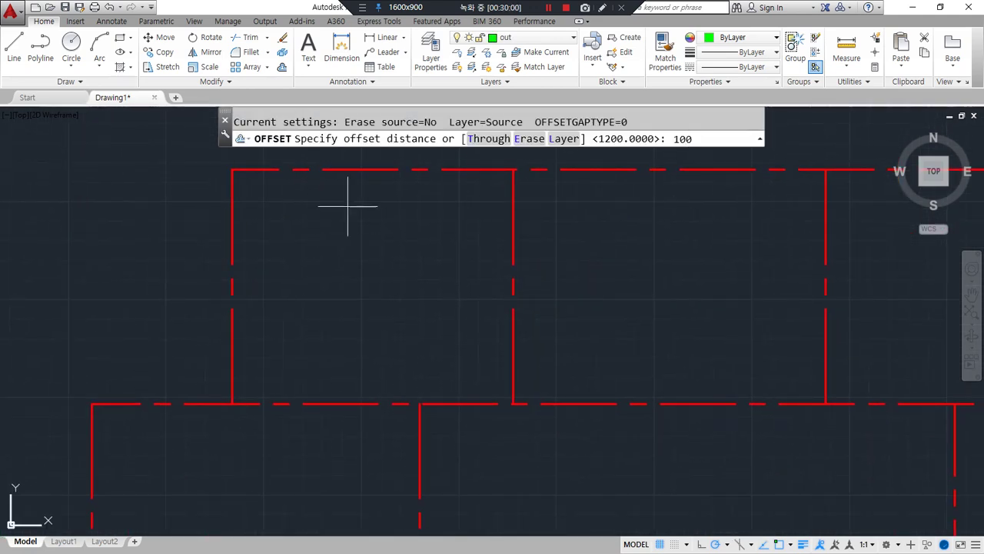
{"action": "key", "text": "Return"}
{"action": "left_click", "coordinate": [356, 169]}
{"action": "left_click", "coordinate": [217, 246]}
{"action": "left_click", "coordinate": [233, 228]}
{"action": "left_click", "coordinate": [416, 241]}
Offset the two upper partition centerlines 100 to both sides.
{"action": "left_click", "coordinate": [512, 216]}
{"action": "left_click", "coordinate": [463, 235]}
{"action": "left_click", "coordinate": [514, 221]}
{"action": "left_click", "coordinate": [611, 230]}
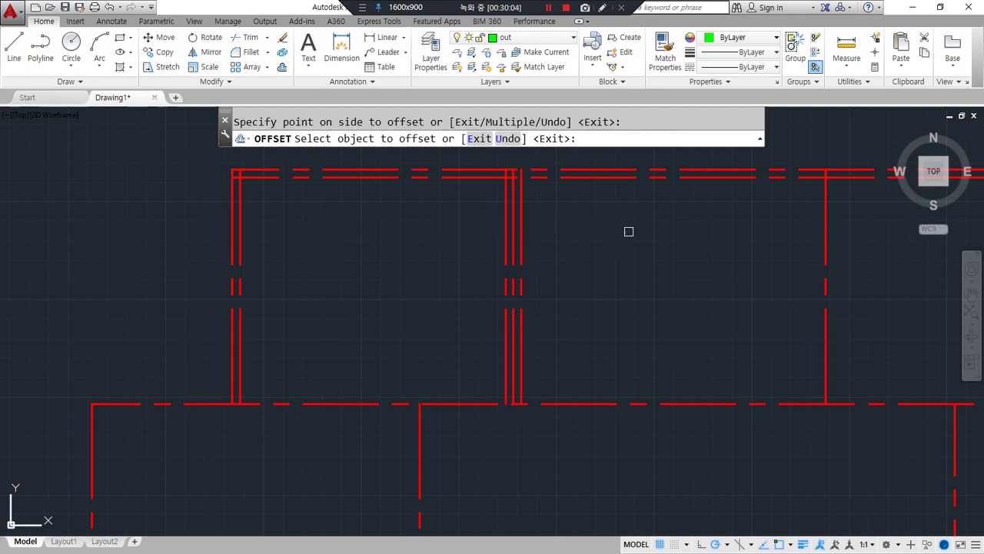
{"action": "middle_click_drag", "start_coordinate": [683, 240], "coordinate": [475, 244]}
{"action": "left_click", "coordinate": [616, 218]}
{"action": "left_click", "coordinate": [606, 229]}
{"action": "left_click", "coordinate": [635, 225]}
Offset the upper row's right-end vertical centerline 100 to both sides and end the Offset command.
{"action": "left_click", "coordinate": [874, 234]}
{"action": "left_click", "coordinate": [846, 242]}
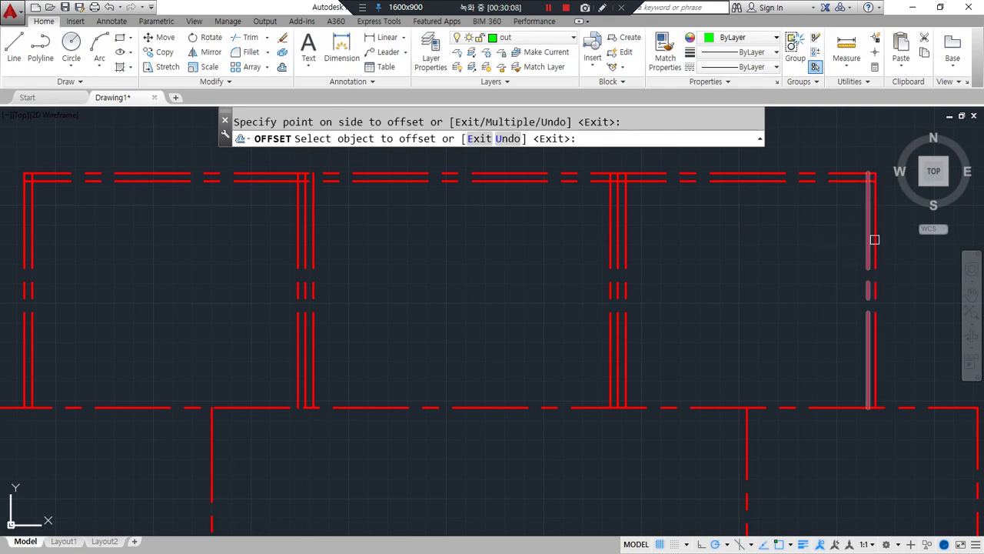
{"action": "left_click", "coordinate": [878, 242]}
{"action": "left_click", "coordinate": [927, 244]}
{"action": "key", "text": "space"}
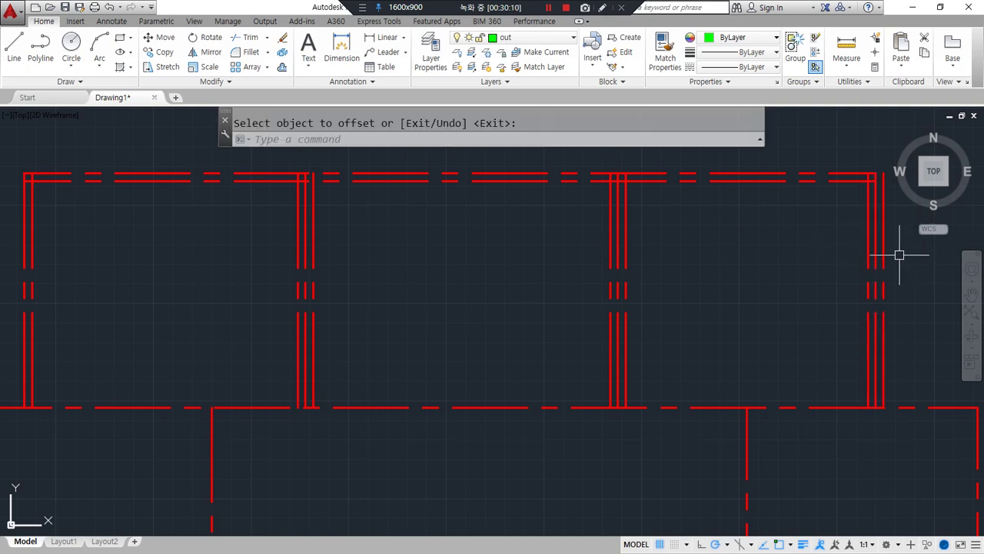
{"action": "key", "text": "Escape"}
Move all the offset wall lines of the upper rooms to the out layer.
{"action": "left_click", "coordinate": [883, 247]}
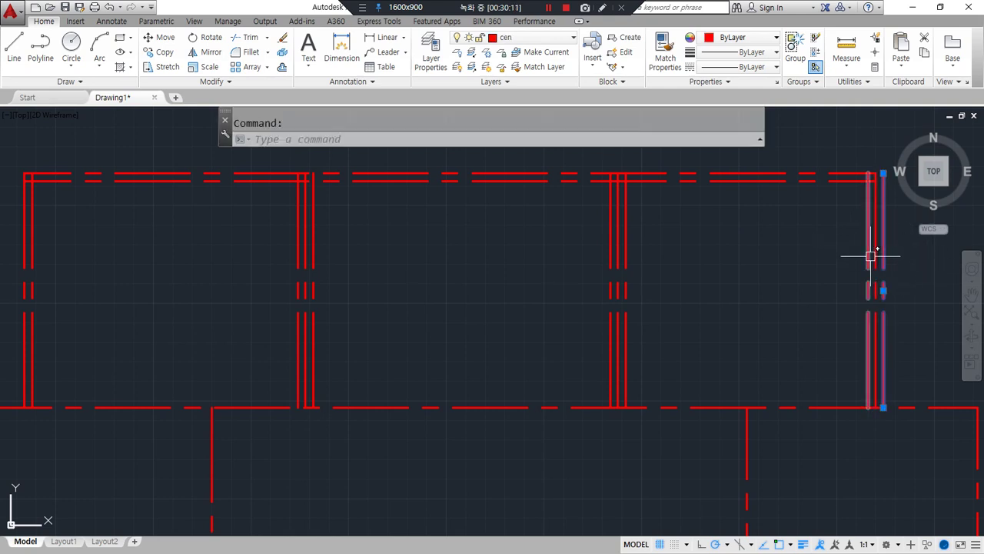
{"action": "left_click", "coordinate": [809, 180]}
{"action": "left_click", "coordinate": [625, 213]}
{"action": "left_click", "coordinate": [317, 213]}
{"action": "left_click", "coordinate": [291, 240]}
{"action": "left_click", "coordinate": [31, 231]}
{"action": "left_click", "coordinate": [538, 37]}
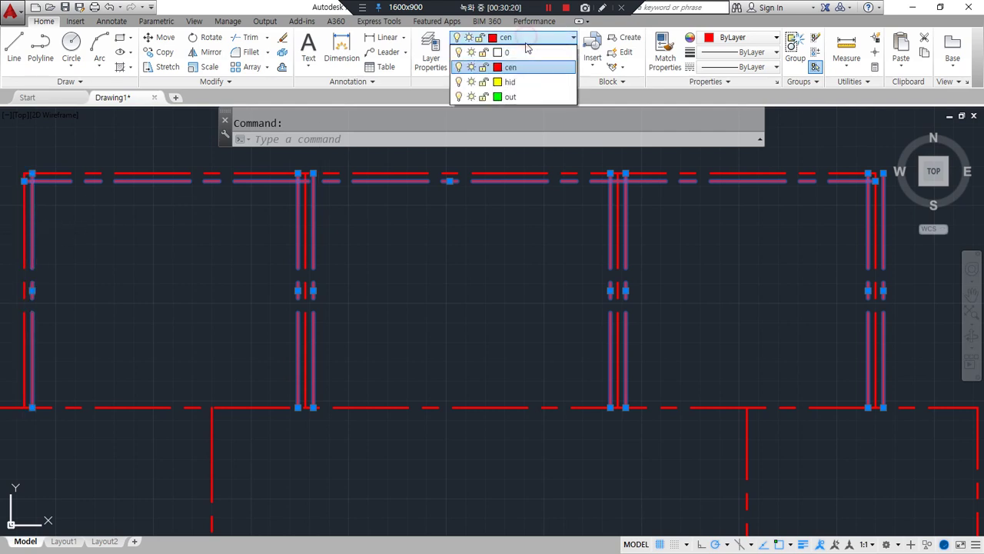
{"action": "left_click", "coordinate": [523, 90]}
{"action": "key", "text": "Escape"}
Offset the upper-left inner wall line and the upper horizontal inner wall line 200 outward.
{"action": "middle_click_drag", "start_coordinate": [172, 272], "coordinate": [222, 289]}
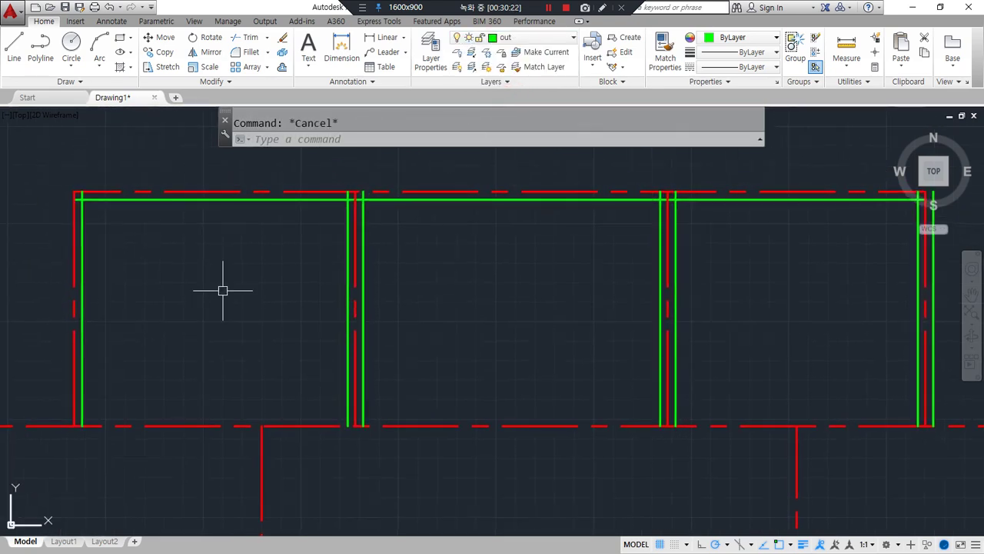
{"action": "type", "text": "o"}
{"action": "key", "text": "Return"}
{"action": "type", "text": "1"}
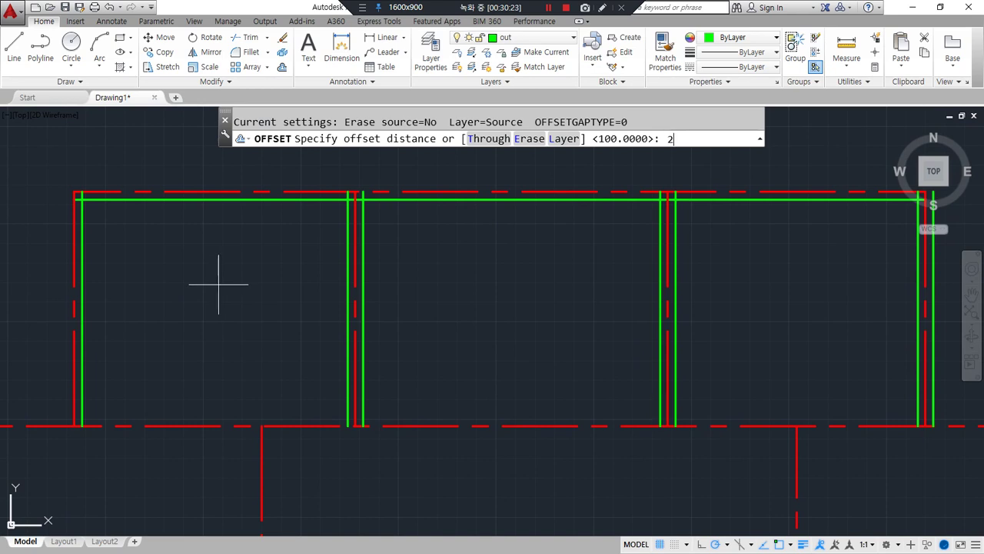
{"action": "key", "text": "Return"}
{"action": "left_click", "coordinate": [82, 261]}
{"action": "left_click", "coordinate": [58, 269]}
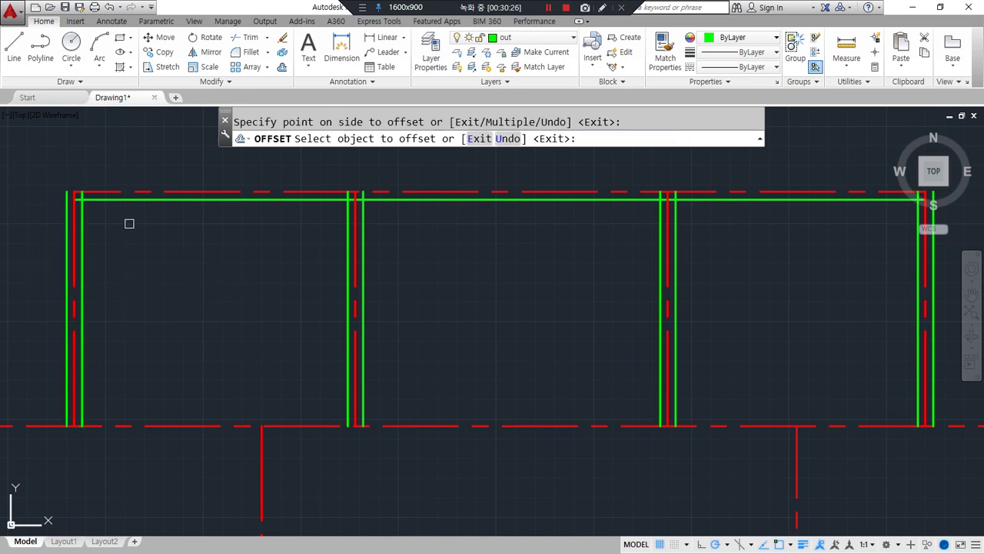
{"action": "left_click", "coordinate": [129, 163]}
{"action": "key", "text": "Return"}
Fillet the inner wall lines into a sharp corner at the upper-left room's outer corner.
{"action": "type", "text": "f"}
{"action": "key", "text": "Return"}
{"action": "left_click", "coordinate": [83, 217]}
{"action": "left_click", "coordinate": [92, 200]}
Try to fillet the upper inner wall line with the first partition's left face, and undo it.
{"action": "key", "text": "Return"}
{"action": "left_click", "coordinate": [314, 200]}
{"action": "left_click", "coordinate": [345, 231]}
{"action": "key", "text": "Return"}
{"action": "key", "text": "Escape"}
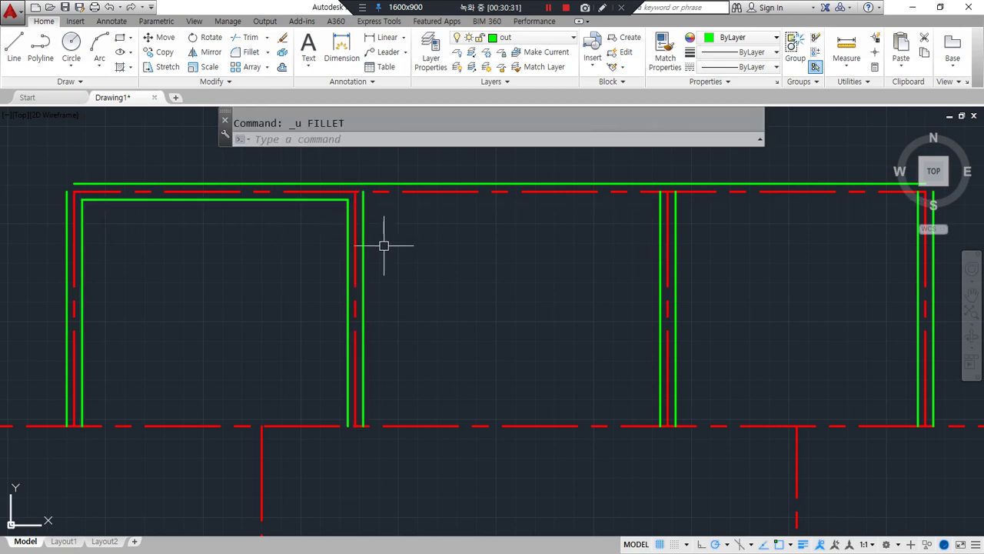
Trim the upper inner wall line between the two faces of the first partition.
{"action": "scroll", "coordinate": [351, 200], "scroll_direction": "up", "scroll_amount": 4}
{"action": "type", "text": "tr"}
{"action": "key", "text": "Return"}
{"action": "key", "text": "Return"}
{"action": "left_click", "coordinate": [365, 198]}
{"action": "key", "text": "Return"}
Fillet both faces of the first partition with the upper inner wall line into sharp corners.
{"action": "type", "text": "f"}
{"action": "key", "text": "Return"}
{"action": "left_click", "coordinate": [334, 197]}
{"action": "left_click", "coordinate": [355, 214]}
{"action": "key", "text": "Return"}
{"action": "left_click", "coordinate": [394, 215]}
{"action": "left_click", "coordinate": [405, 200]}
Trim the upper inner wall line between the two faces of the second partition.
{"action": "scroll", "coordinate": [457, 217], "scroll_direction": "down", "scroll_amount": 3}
{"action": "middle_click_drag", "start_coordinate": [653, 218], "coordinate": [150, 227]}
{"action": "scroll", "coordinate": [375, 217], "scroll_direction": "up", "scroll_amount": 3}
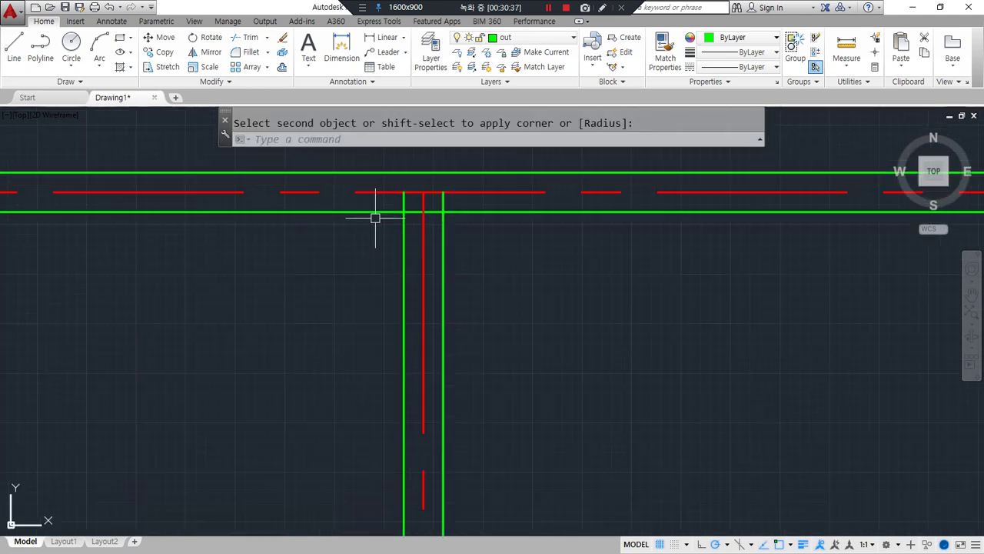
{"action": "type", "text": "tr"}
{"action": "key", "text": "Return"}
{"action": "key", "text": "Return"}
{"action": "left_click", "coordinate": [414, 212]}
{"action": "key", "text": "Return"}
Fillet both faces of the second partition with the upper inner wall line into sharp corners.
{"action": "type", "text": "f"}
{"action": "key", "text": "Return"}
{"action": "left_click", "coordinate": [396, 214]}
{"action": "left_click", "coordinate": [404, 225]}
{"action": "key", "text": "Return"}
{"action": "left_click", "coordinate": [443, 223]}
{"action": "left_click", "coordinate": [455, 213]}
Fillet the inner and outer wall lines into sharp corners at the upper row's right end.
{"action": "scroll", "coordinate": [540, 257], "scroll_direction": "down", "scroll_amount": 4}
{"action": "middle_click_drag", "start_coordinate": [667, 263], "coordinate": [484, 274]}
{"action": "scroll", "coordinate": [484, 274], "scroll_direction": "up", "scroll_amount": 3}
{"action": "key", "text": "Return"}
{"action": "left_click", "coordinate": [639, 215]}
{"action": "key", "text": "space"}
{"action": "left_click", "coordinate": [698, 206]}
{"action": "left_click", "coordinate": [661, 173]}
Offset the outer wall lines along the upper row's right end and upper edge 120 outward.
{"action": "scroll", "coordinate": [494, 288], "scroll_direction": "down", "scroll_amount": 4}
{"action": "mouse_move", "coordinate": [327, 298]}
{"action": "middle_mouse_down"}
{"action": "mouse_move", "coordinate": [574, 299]}
{"action": "mouse_move", "coordinate": [567, 286]}
{"action": "middle_mouse_up"}
{"action": "key", "text": "Escape"}
{"action": "type", "text": "o"}
{"action": "key", "text": "space"}
{"action": "type", "text": "120"}
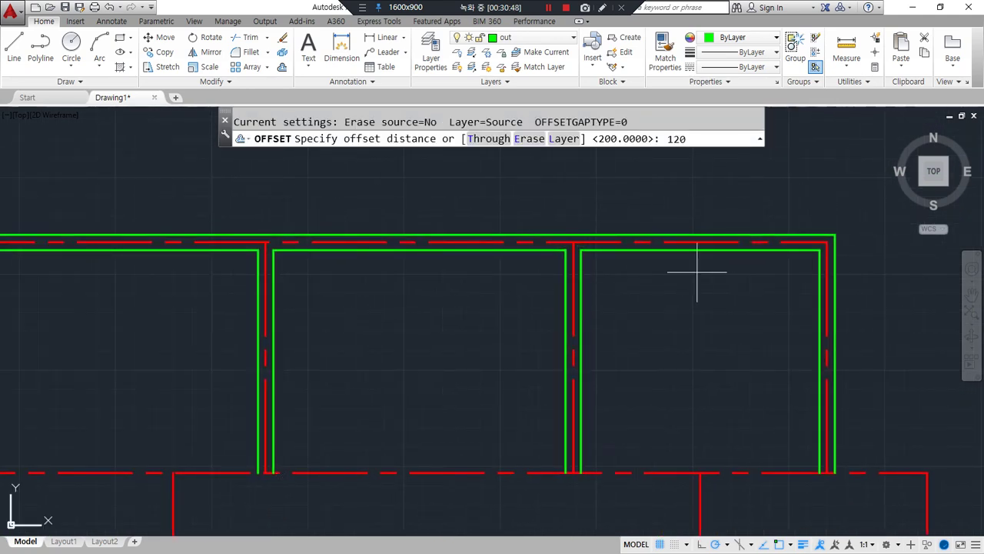
{"action": "key", "text": "space"}
{"action": "left_click", "coordinate": [826, 254]}
{"action": "left_click", "coordinate": [810, 235]}
{"action": "left_click", "coordinate": [795, 201]}
Offset the outer wall line at the upper row's left end 120 outward and end the Offset command.
{"action": "middle_click_drag", "start_coordinate": [235, 290], "coordinate": [647, 291]}
{"action": "left_click", "coordinate": [391, 266]}
{"action": "left_click", "coordinate": [363, 258]}
{"action": "key", "text": "space"}
Offset the outermost wall lines on the upper row's left end, upper edge and right end 100 outward.
{"action": "type", "text": "o"}
{"action": "key", "text": "space"}
{"action": "type", "text": "100"}
{"action": "key", "text": "space"}
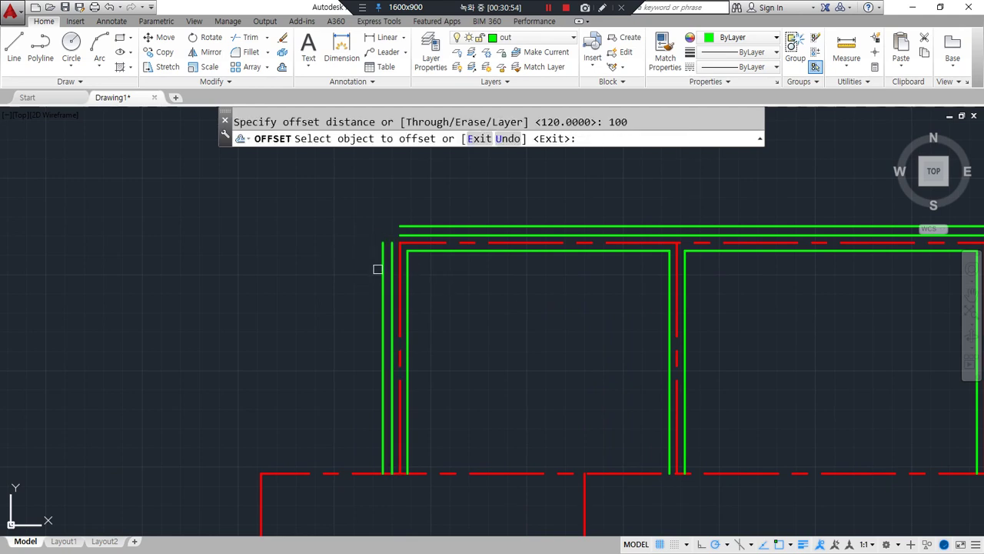
{"action": "left_click", "coordinate": [382, 268]}
{"action": "left_click", "coordinate": [347, 260]}
{"action": "left_click", "coordinate": [437, 227]}
{"action": "left_click", "coordinate": [433, 193]}
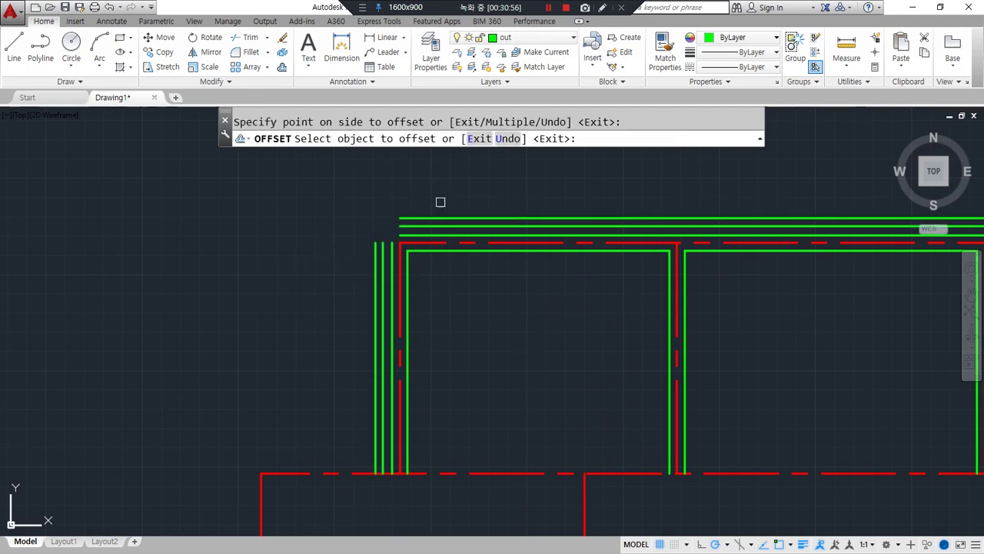
{"action": "middle_click_drag", "start_coordinate": [661, 354], "coordinate": [49, 393]}
{"action": "left_click", "coordinate": [637, 284]}
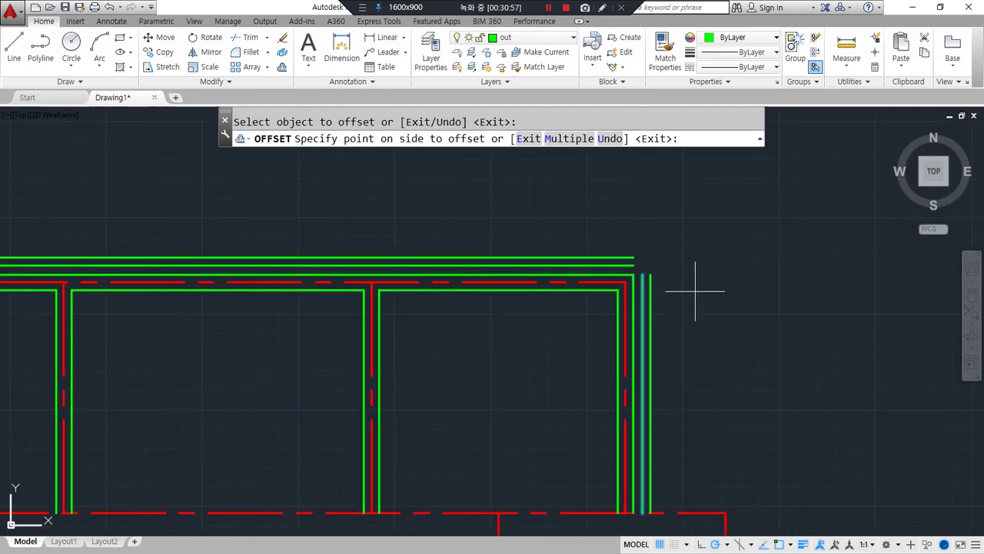
{"action": "left_click", "coordinate": [694, 287]}
{"action": "key", "text": "space"}
Fillet the two outermost pairs of wall lines into sharp corners at the upper-right corner.
{"action": "scroll", "coordinate": [651, 275], "scroll_direction": "up", "scroll_amount": 4}
{"action": "type", "text": "f"}
{"action": "key", "text": "space"}
{"action": "left_click", "coordinate": [628, 289]}
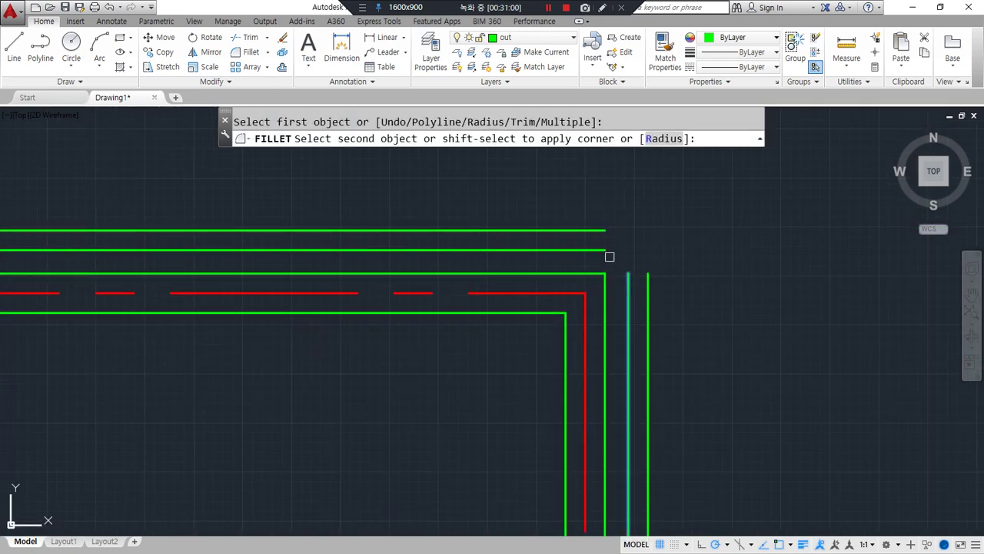
{"action": "left_click", "coordinate": [608, 251]}
{"action": "key", "text": "space"}
{"action": "left_click", "coordinate": [613, 231]}
{"action": "left_click", "coordinate": [648, 289]}
Fillet the three pairs of outer wall lines into sharp corners at the upper-left corner.
{"action": "scroll", "coordinate": [191, 432], "scroll_direction": "down", "scroll_amount": 4}
{"action": "middle_click_drag", "start_coordinate": [103, 415], "coordinate": [690, 302]}
{"action": "scroll", "coordinate": [110, 214], "scroll_direction": "up", "scroll_amount": 4}
{"action": "scroll", "coordinate": [60, 331], "scroll_direction": "up", "scroll_amount": 2}
{"action": "key", "text": "space"}
{"action": "left_click", "coordinate": [100, 323]}
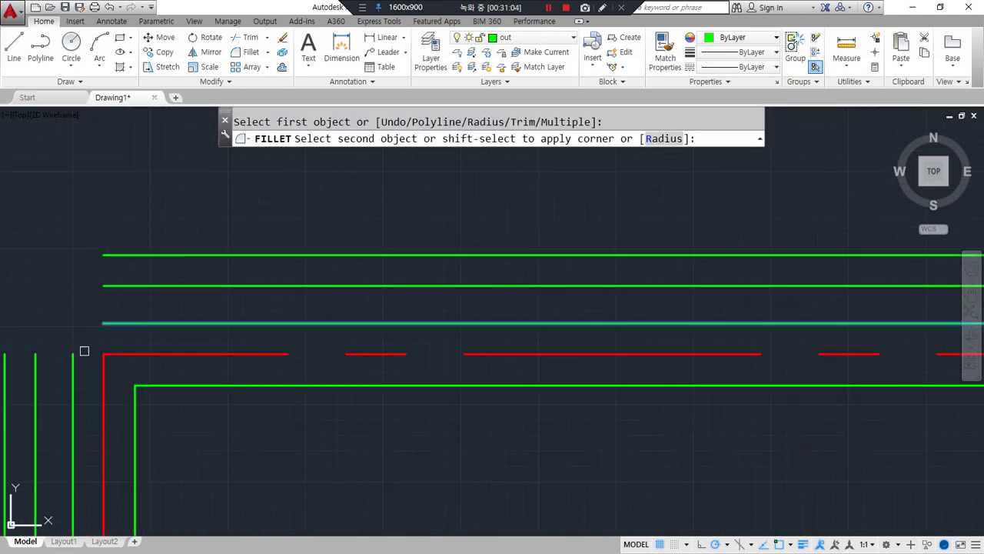
{"action": "left_click", "coordinate": [71, 374]}
{"action": "key", "text": "space"}
{"action": "left_click", "coordinate": [34, 372]}
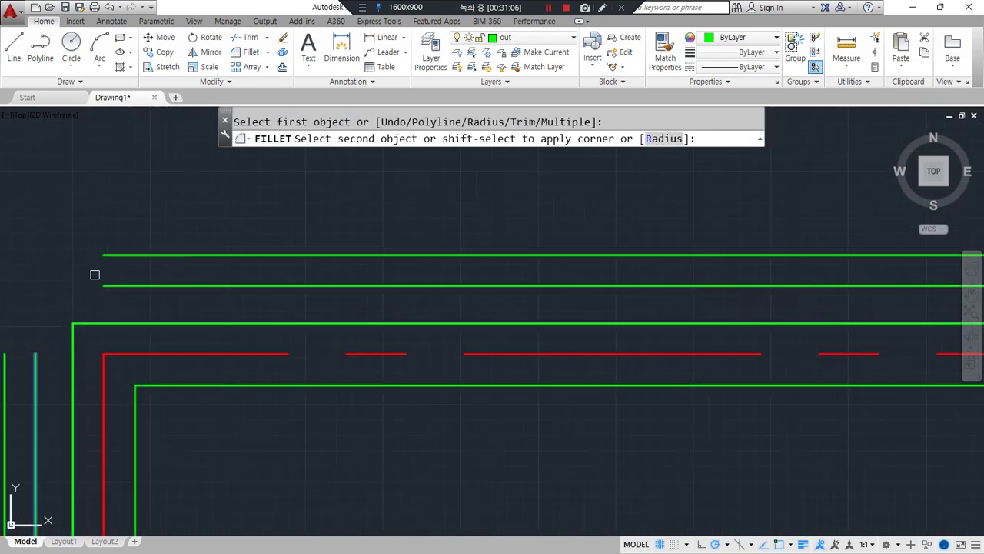
{"action": "left_click", "coordinate": [116, 282]}
{"action": "key", "text": "space"}
{"action": "left_click", "coordinate": [110, 254]}
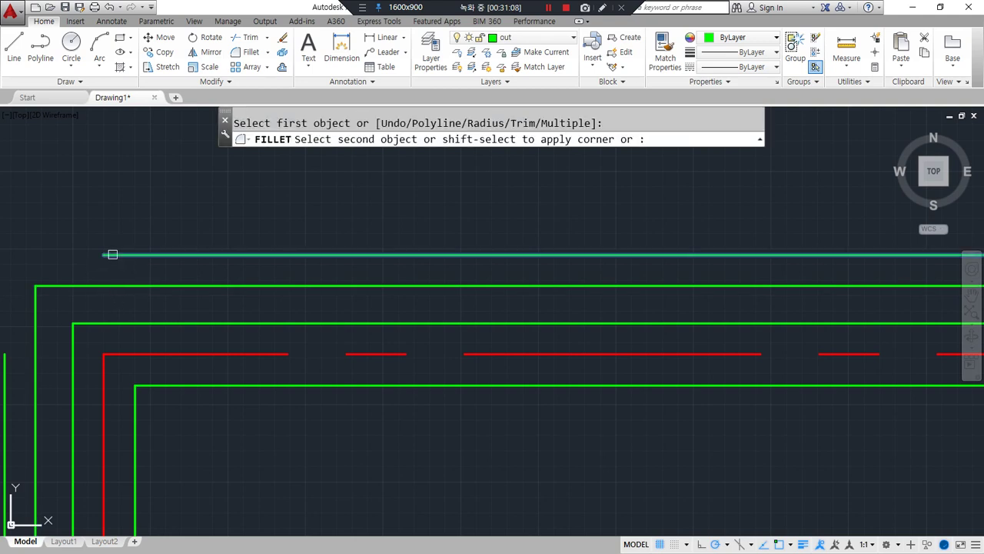
{"action": "left_click", "coordinate": [6, 367]}
{"action": "scroll", "coordinate": [53, 416], "scroll_direction": "down", "scroll_amount": 1}
{"action": "scroll", "coordinate": [52, 416], "scroll_direction": "down", "scroll_amount": 1}
{"action": "middle_click_drag", "start_coordinate": [211, 434], "coordinate": [217, 309]}
{"action": "scroll", "coordinate": [217, 311], "scroll_direction": "down", "scroll_amount": 1}
{"action": "middle_click_drag", "start_coordinate": [307, 369], "coordinate": [908, 364]}
{"action": "middle_click_drag", "start_coordinate": [338, 331], "coordinate": [821, 325]}
{"action": "scroll", "coordinate": [81, 377], "scroll_direction": "up", "scroll_amount": 5}
{"action": "middle_click_drag", "start_coordinate": [81, 376], "coordinate": [445, 312]}
{"action": "scroll", "coordinate": [444, 312], "scroll_direction": "up", "scroll_amount": 2}
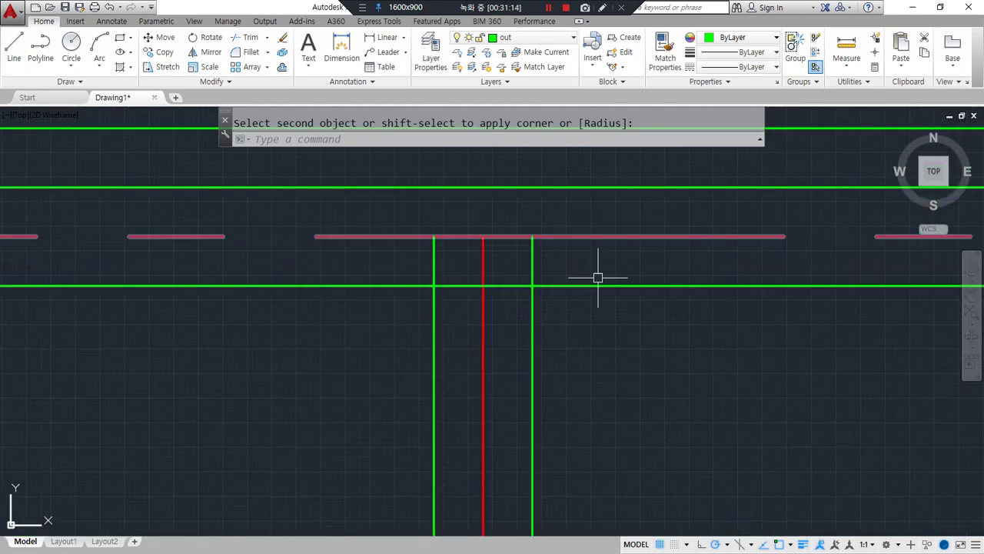
{"action": "key", "text": "Escape"}
{"action": "type", "text": "tr"}
{"action": "key", "text": "space"}
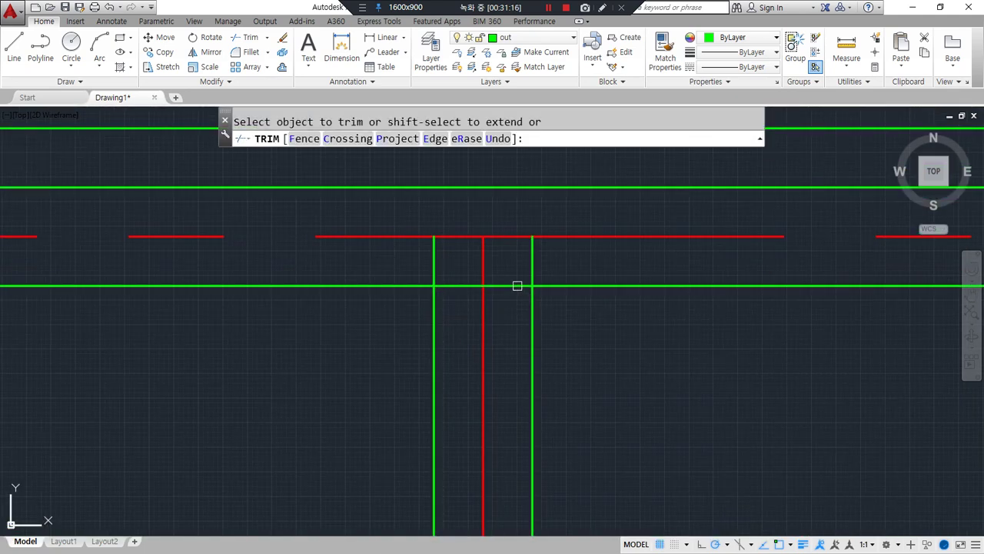
{"action": "key", "text": "Escape"}
{"action": "type", "text": "f"}
{"action": "key", "text": "space"}
{"action": "left_click", "coordinate": [431, 311]}
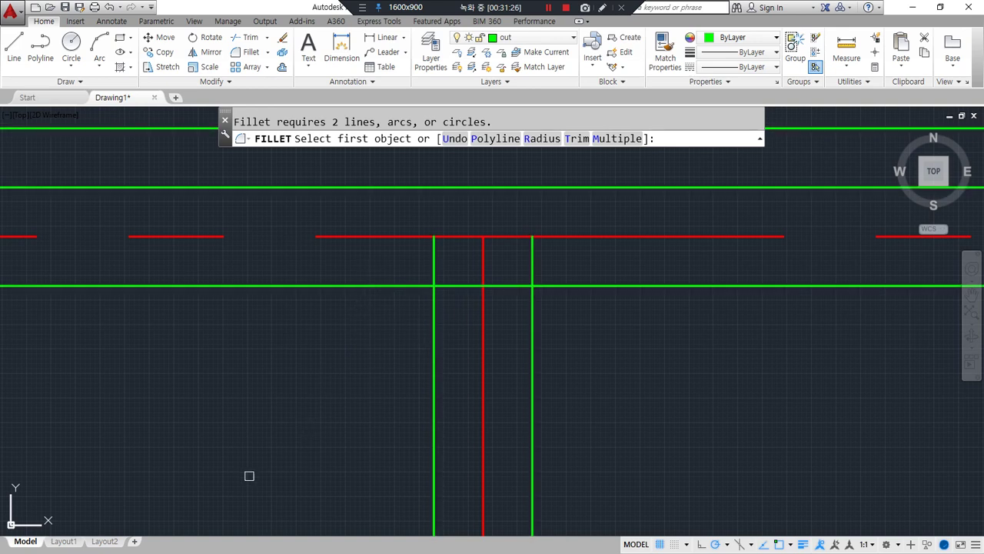
{"action": "key", "text": "Escape"}
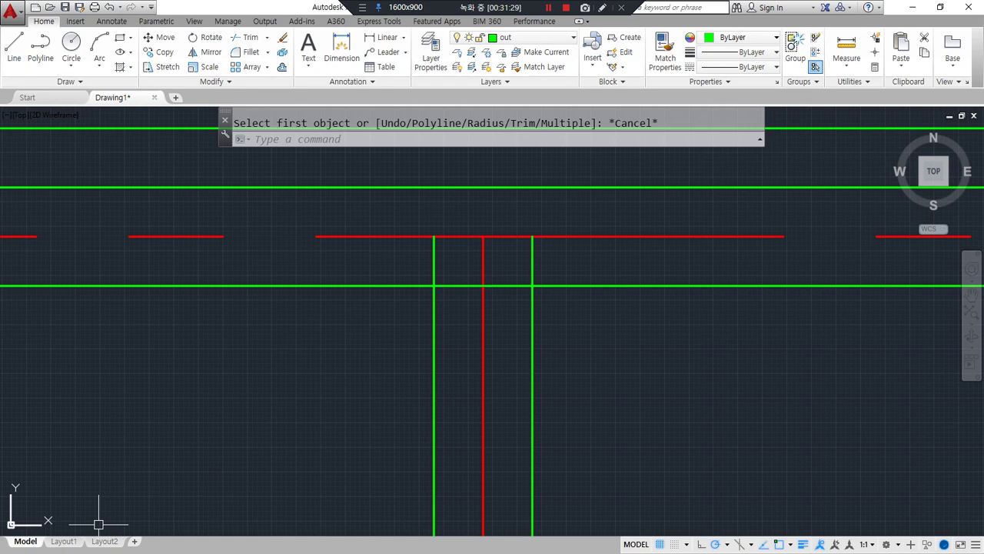
Switch to the Notepad notes and review the MLSTyle, MLine and MLEDit entries, and return to the drawing.
{"action": "key", "text": "alt+Tab"}
{"action": "mouse_move", "coordinate": [608, 392]}
{"action": "left_mouse_down"}
{"action": "mouse_move", "coordinate": [899, 395]}
{"action": "mouse_move", "coordinate": [601, 399]}
{"action": "left_mouse_up"}
{"action": "key", "text": "Escape"}
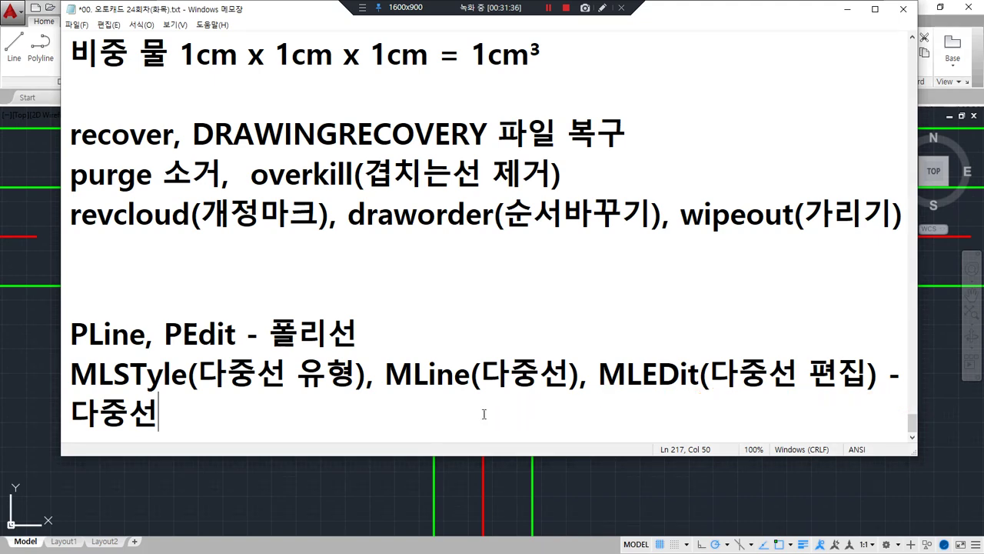
{"action": "left_click", "coordinate": [307, 476]}
Draw a horizontal multiline in style W420 in the empty area west of the floor plan.
{"action": "scroll", "coordinate": [185, 412], "scroll_direction": "down", "scroll_amount": 8}
{"action": "middle_click_drag", "start_coordinate": [148, 393], "coordinate": [904, 396]}
{"action": "middle_click_drag", "start_coordinate": [506, 417], "coordinate": [576, 392]}
{"action": "scroll", "coordinate": [262, 390], "scroll_direction": "up", "scroll_amount": 4}
{"action": "middle_click_drag", "start_coordinate": [269, 394], "coordinate": [272, 379]}
{"action": "type", "text": "ml"}
{"action": "key", "text": "Return"}
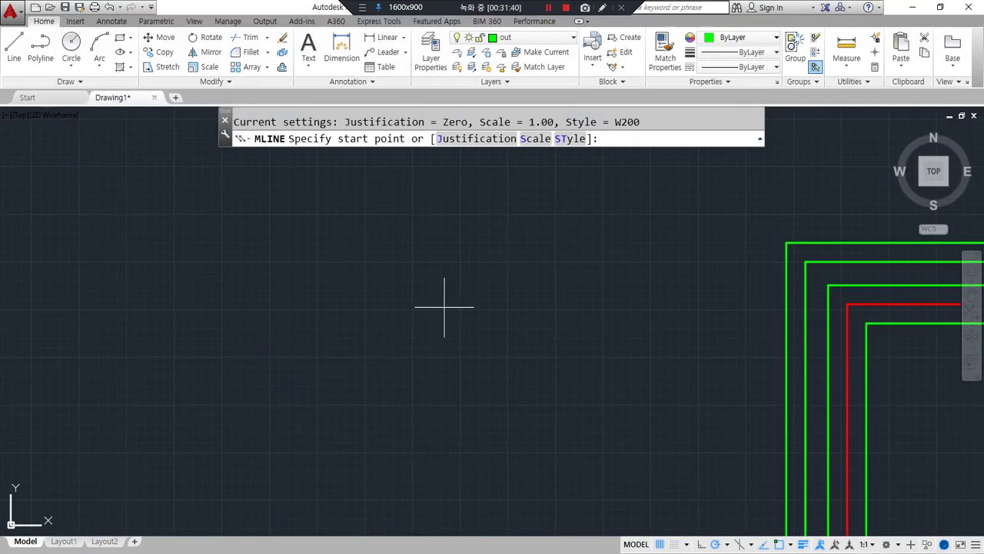
{"action": "type", "text": "st"}
{"action": "key", "text": "Return"}
{"action": "type", "text": "w420"}
{"action": "key", "text": "Return"}
{"action": "left_click", "coordinate": [165, 303]}
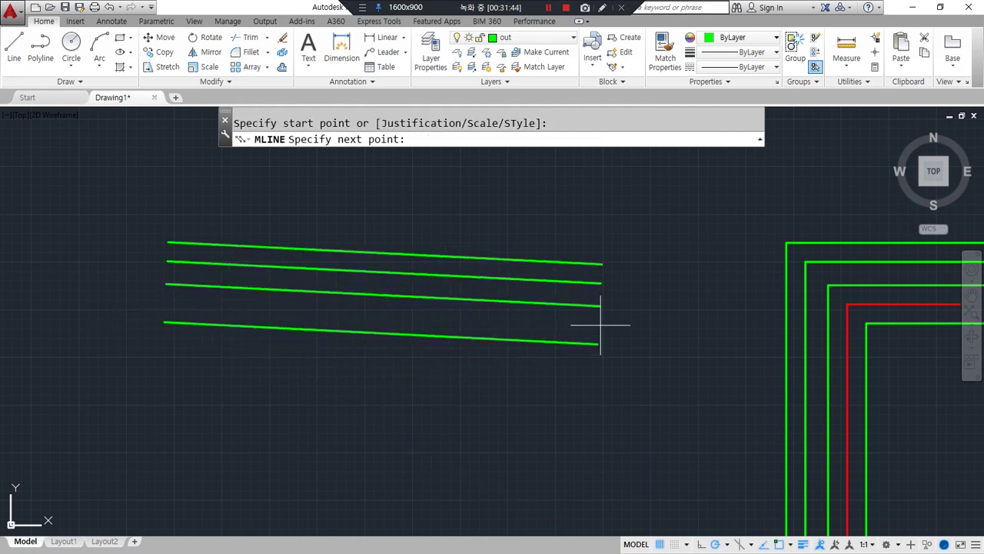
{"action": "left_click", "coordinate": [696, 308]}
{"action": "key", "text": "Return"}
Draw three separate vertical W420 multilines, side by side, each crossing the horizontal multiline.
{"action": "key", "text": "Return"}
{"action": "left_click", "coordinate": [266, 176]}
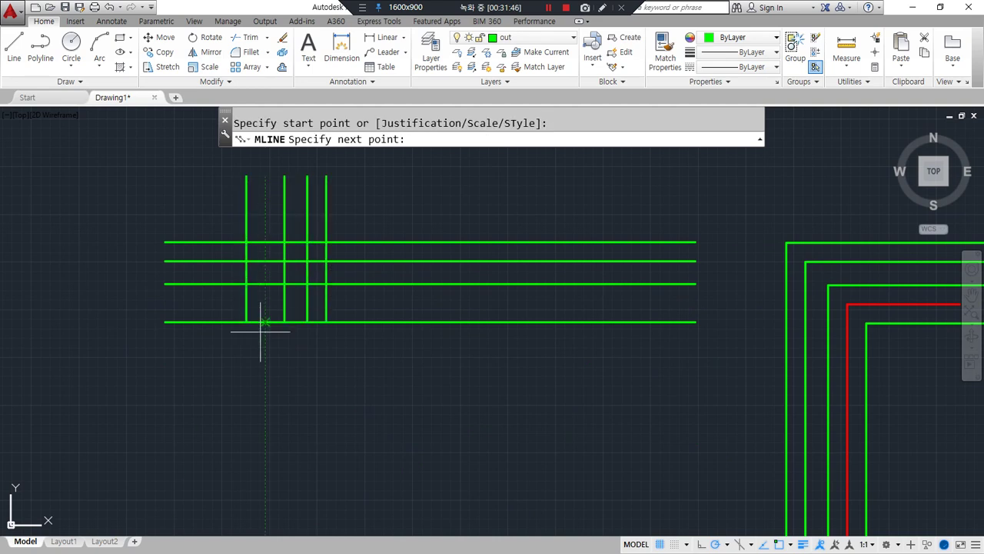
{"action": "left_click", "coordinate": [241, 409]}
{"action": "key", "text": "Return"}
{"action": "key", "text": "Return"}
{"action": "left_click", "coordinate": [426, 182]}
{"action": "left_click", "coordinate": [432, 412]}
{"action": "key", "text": "Return"}
{"action": "key", "text": "Return"}
{"action": "left_click", "coordinate": [576, 178]}
{"action": "left_click", "coordinate": [580, 419]}
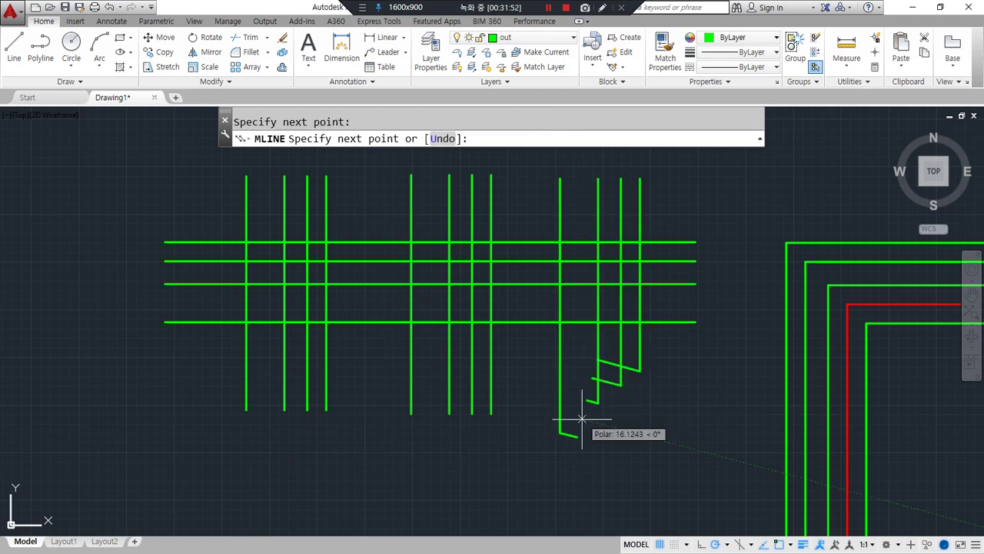
{"action": "key", "text": "Return"}
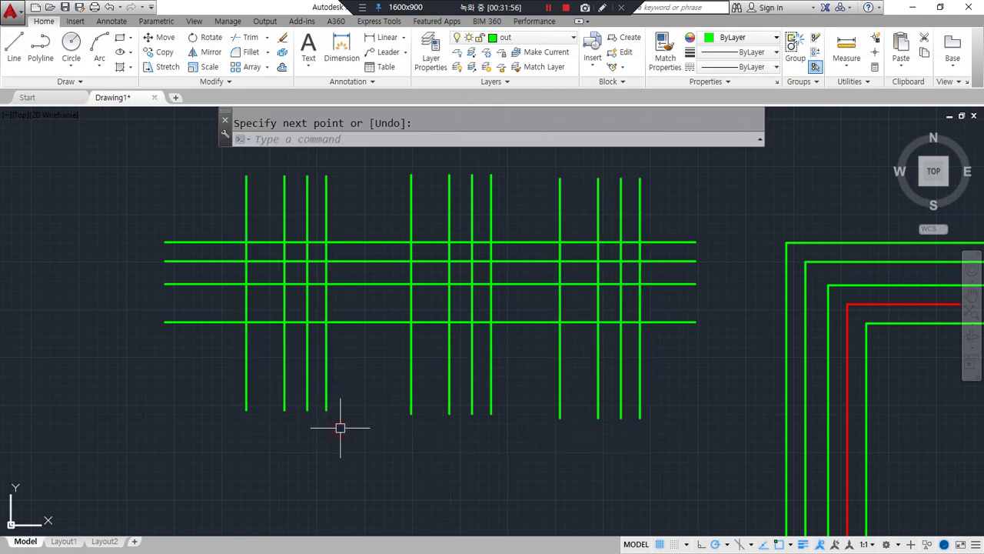
Open the Multilines Edit Tools dialog with the MLEDIT command.
{"action": "type", "text": "mledit"}
{"action": "key", "text": "Return"}
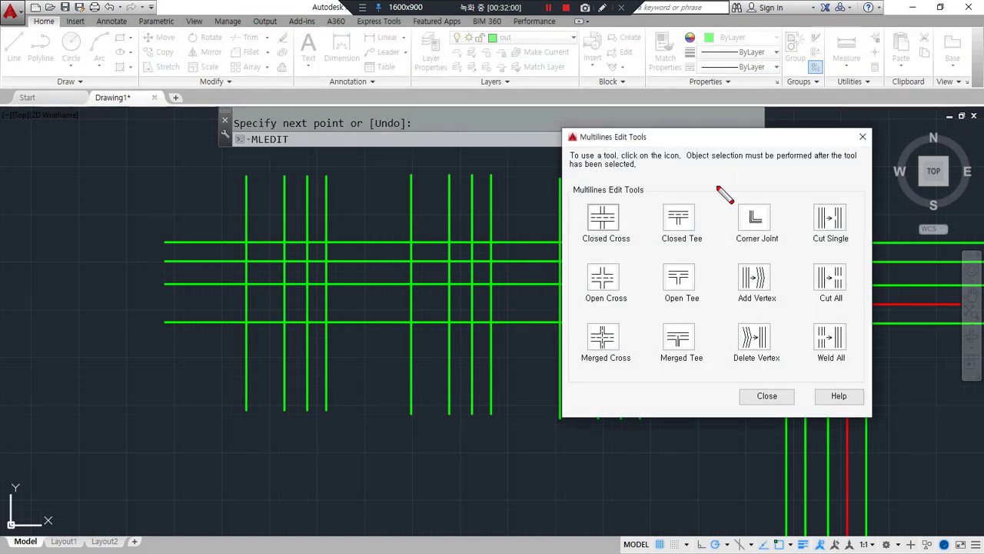
{"action": "mouse_move", "coordinate": [714, 181]}
{"action": "left_mouse_down"}
{"action": "mouse_move", "coordinate": [716, 350]}
{"action": "mouse_move", "coordinate": [726, 375]}
{"action": "left_mouse_up"}
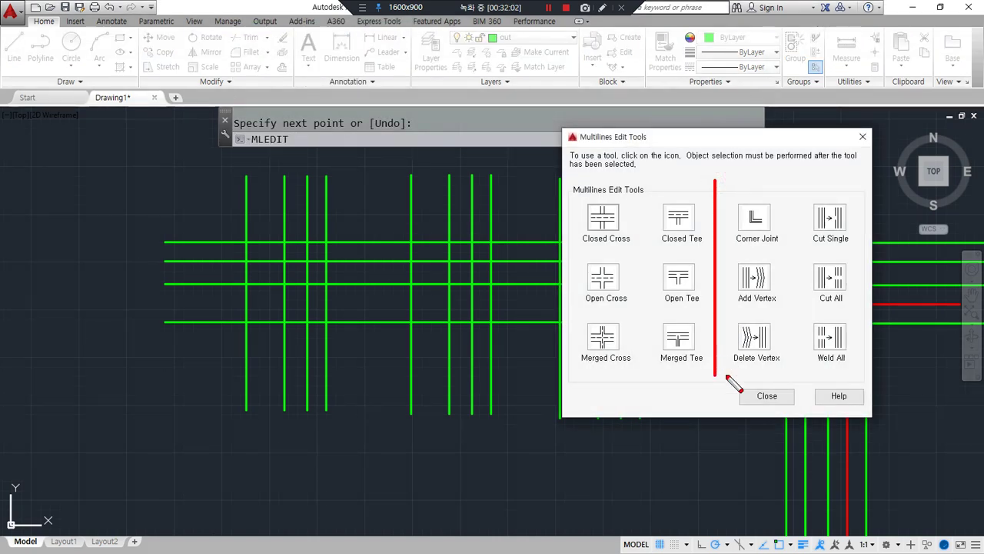
{"action": "mouse_move", "coordinate": [704, 181]}
{"action": "left_mouse_down"}
{"action": "mouse_move", "coordinate": [695, 173]}
{"action": "mouse_move", "coordinate": [567, 378]}
{"action": "mouse_move", "coordinate": [709, 312]}
{"action": "mouse_move", "coordinate": [697, 214]}
{"action": "left_mouse_up"}
{"action": "mouse_move", "coordinate": [752, 174]}
{"action": "left_mouse_down"}
{"action": "mouse_move", "coordinate": [717, 301]}
{"action": "mouse_move", "coordinate": [885, 257]}
{"action": "mouse_move", "coordinate": [800, 169]}
{"action": "left_mouse_up"}
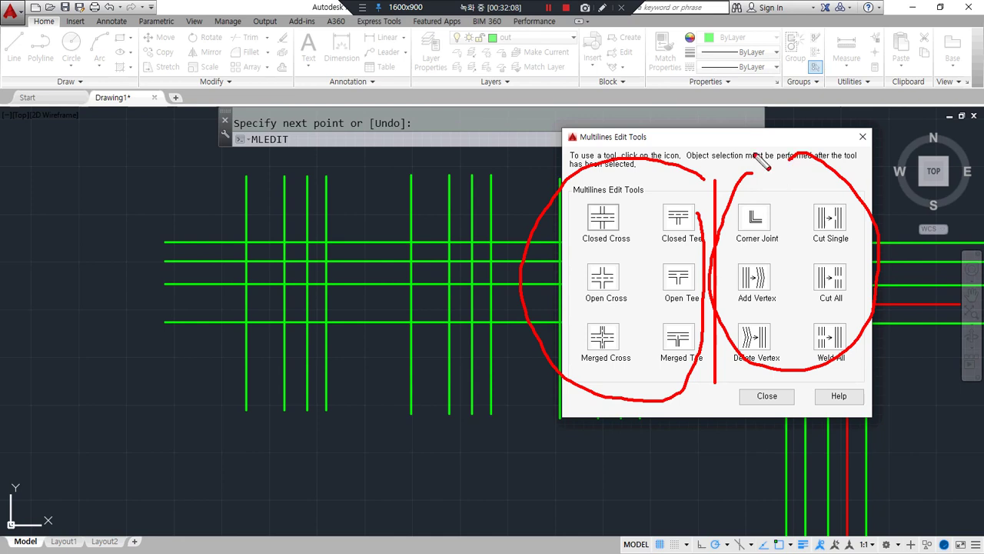
{"action": "right_click", "coordinate": [618, 170]}
{"action": "left_click_drag", "start_coordinate": [706, 179], "coordinate": [706, 403]}
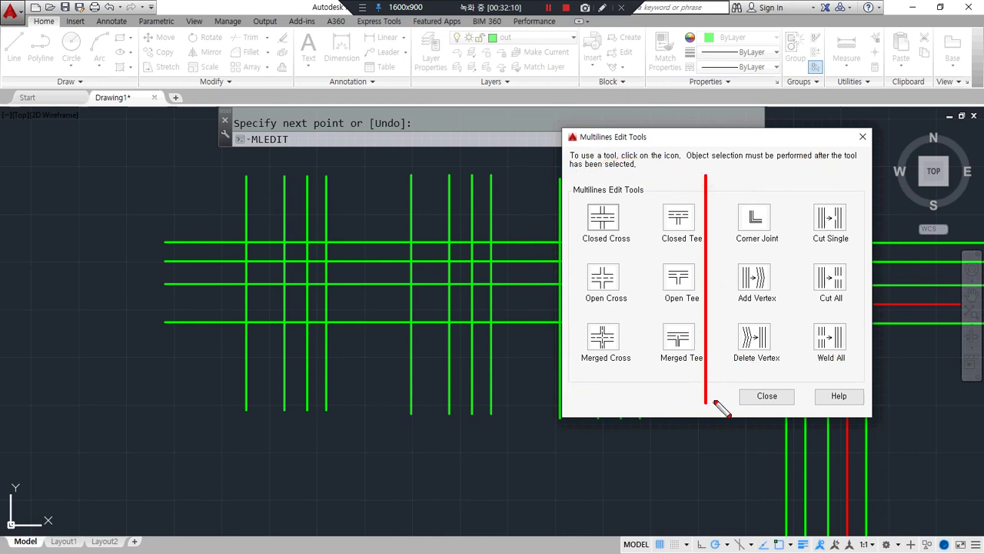
{"action": "left_click_drag", "start_coordinate": [707, 255], "coordinate": [560, 255]}
{"action": "left_click_drag", "start_coordinate": [694, 313], "coordinate": [570, 313]}
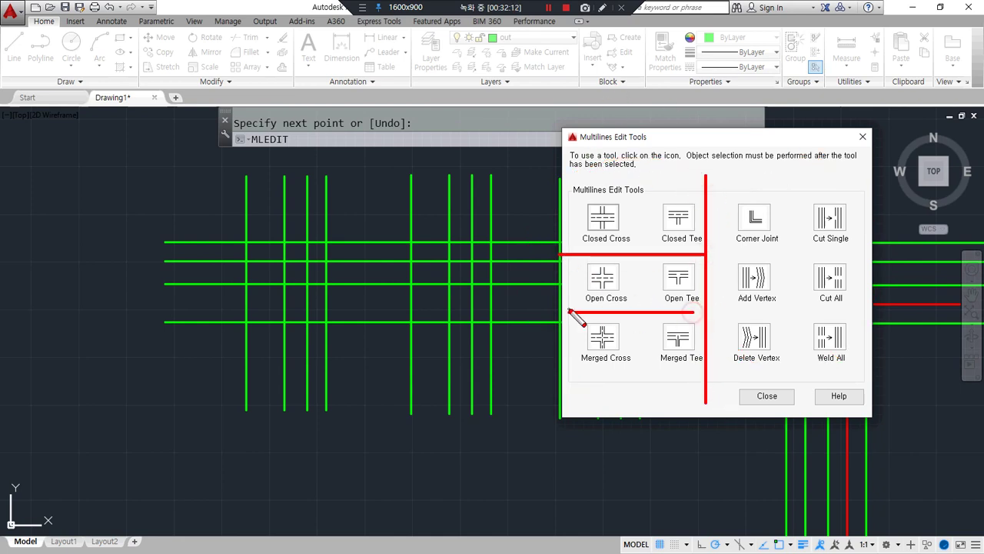
{"action": "mouse_move", "coordinate": [642, 256]}
{"action": "left_mouse_down"}
{"action": "mouse_move", "coordinate": [588, 205]}
{"action": "mouse_move", "coordinate": [643, 269]}
{"action": "left_mouse_up"}
{"action": "mouse_move", "coordinate": [626, 312]}
{"action": "left_mouse_down"}
{"action": "mouse_move", "coordinate": [598, 282]}
{"action": "mouse_move", "coordinate": [677, 315]}
{"action": "left_mouse_up"}
{"action": "mouse_move", "coordinate": [671, 366]}
{"action": "left_mouse_down"}
{"action": "mouse_move", "coordinate": [657, 329]}
{"action": "mouse_move", "coordinate": [628, 372]}
{"action": "left_mouse_up"}
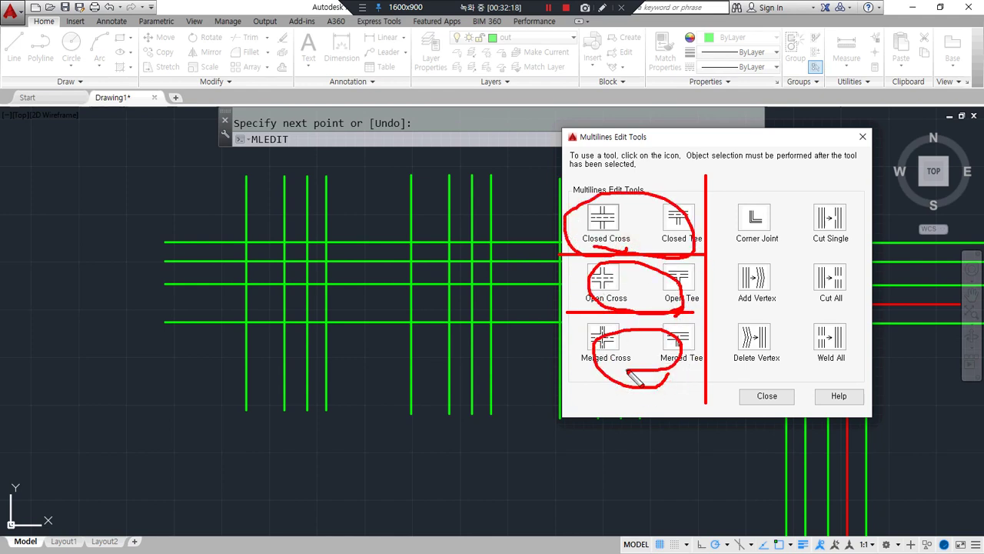
{"action": "left_click_drag", "start_coordinate": [634, 189], "coordinate": [634, 391]}
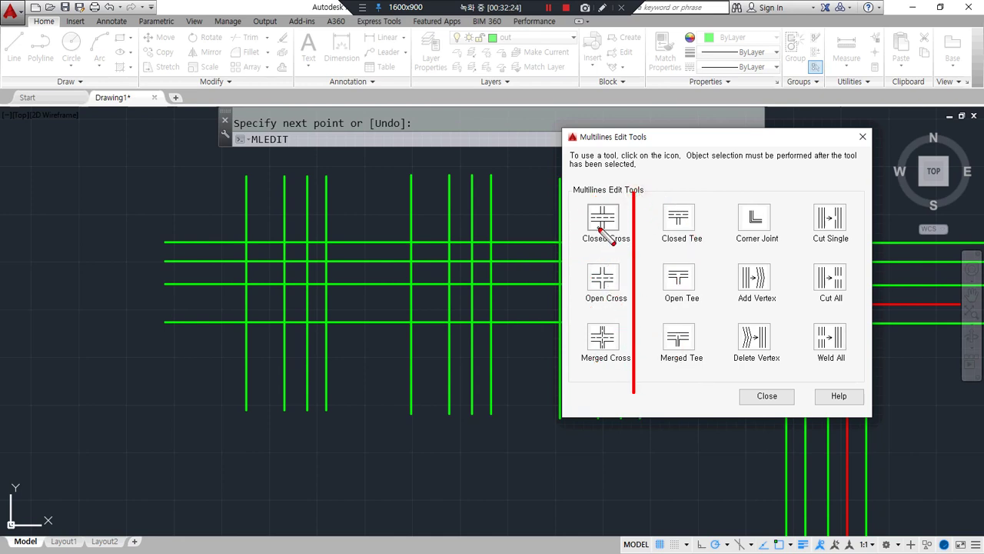
{"action": "left_click_drag", "start_coordinate": [164, 273], "coordinate": [462, 276]}
{"action": "left_click_drag", "start_coordinate": [286, 177], "coordinate": [284, 378]}
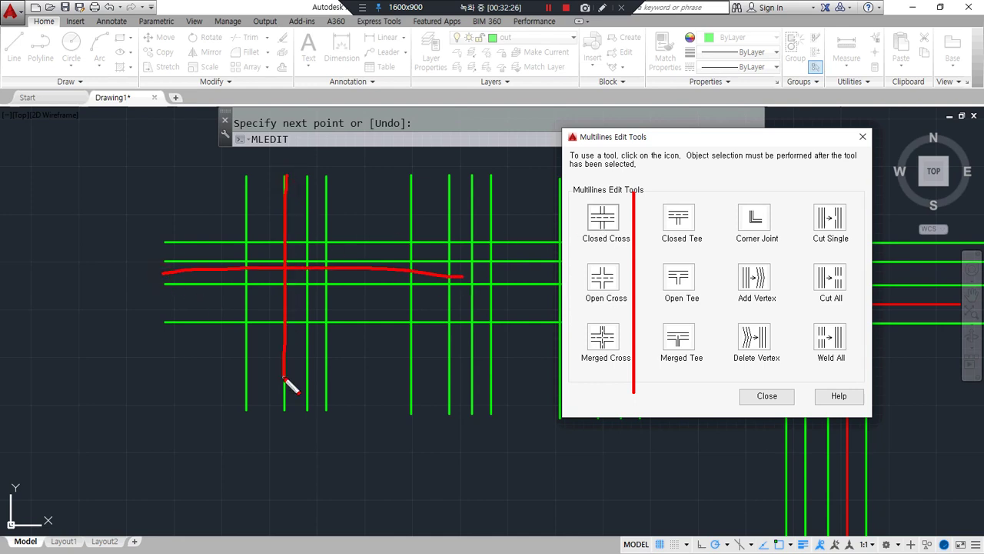
{"action": "key", "text": "Escape"}
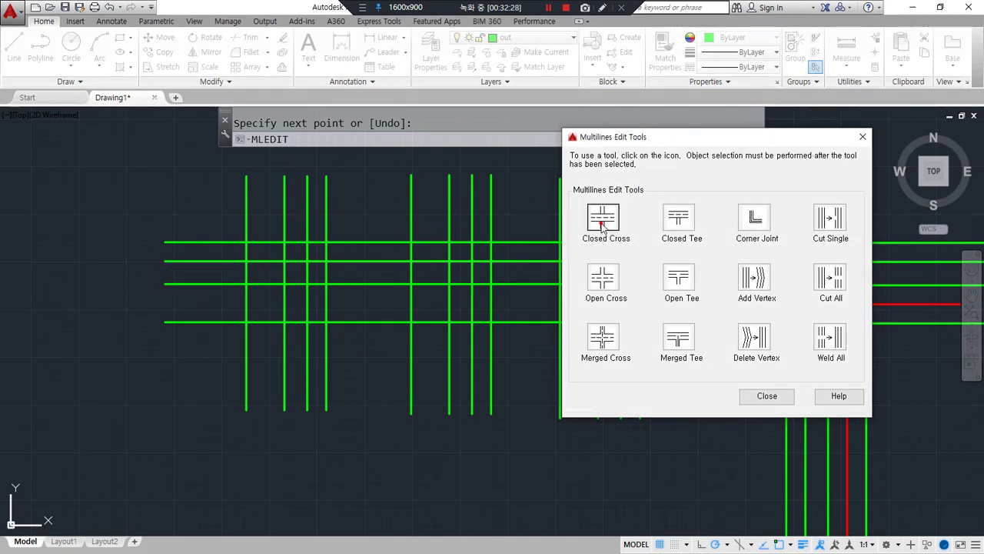
Apply Closed Cross to the westernmost vertical multiline and the horizontal multiline, choosing the vertical one first.
{"action": "left_click", "coordinate": [602, 220]}
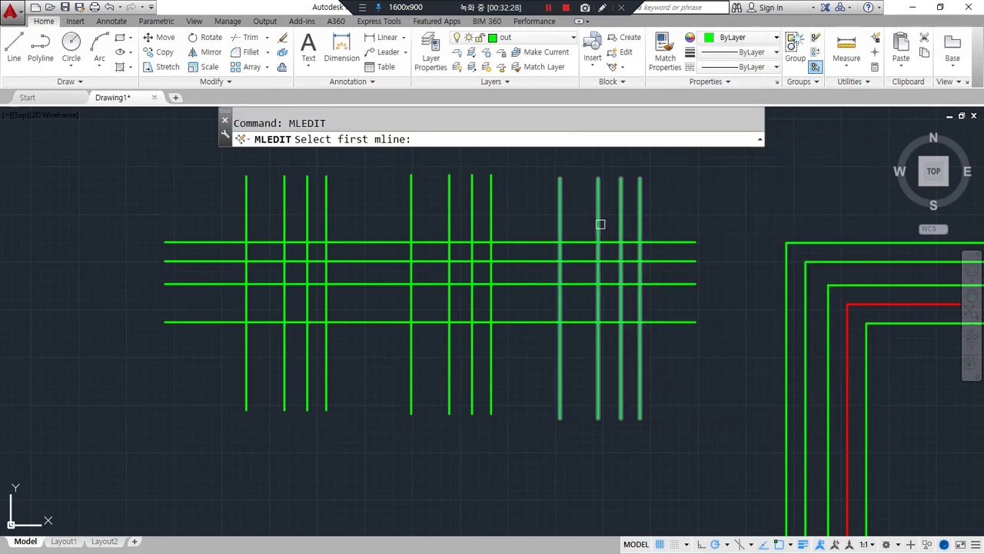
{"action": "left_click", "coordinate": [284, 214]}
{"action": "left_click", "coordinate": [202, 261]}
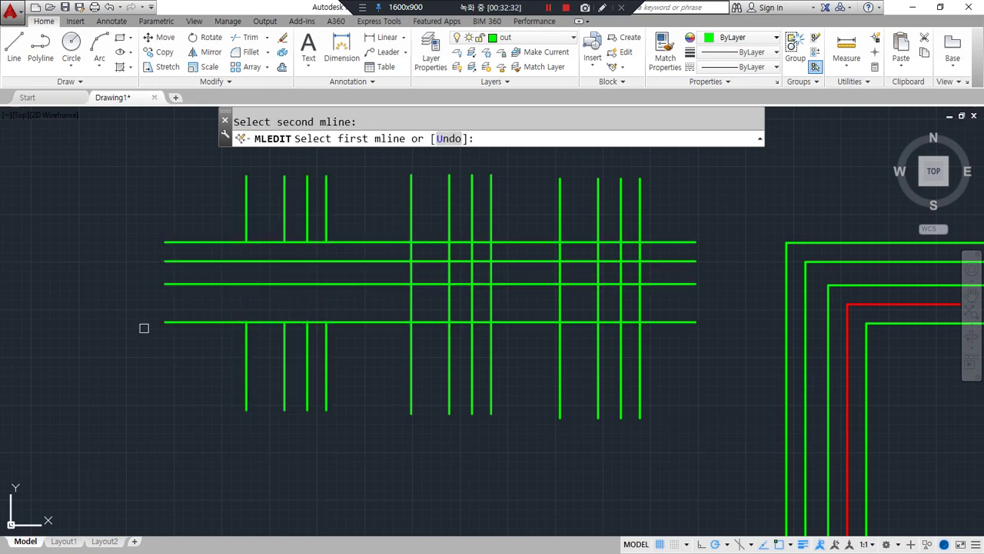
{"action": "scroll", "coordinate": [212, 293], "scroll_direction": "up", "scroll_amount": 2}
{"action": "mouse_move", "coordinate": [312, 226]}
{"action": "left_mouse_down"}
{"action": "mouse_move", "coordinate": [221, 223]}
{"action": "mouse_move", "coordinate": [373, 230]}
{"action": "left_mouse_up"}
{"action": "mouse_move", "coordinate": [320, 316]}
{"action": "left_mouse_down"}
{"action": "mouse_move", "coordinate": [367, 366]}
{"action": "mouse_move", "coordinate": [312, 317]}
{"action": "left_mouse_up"}
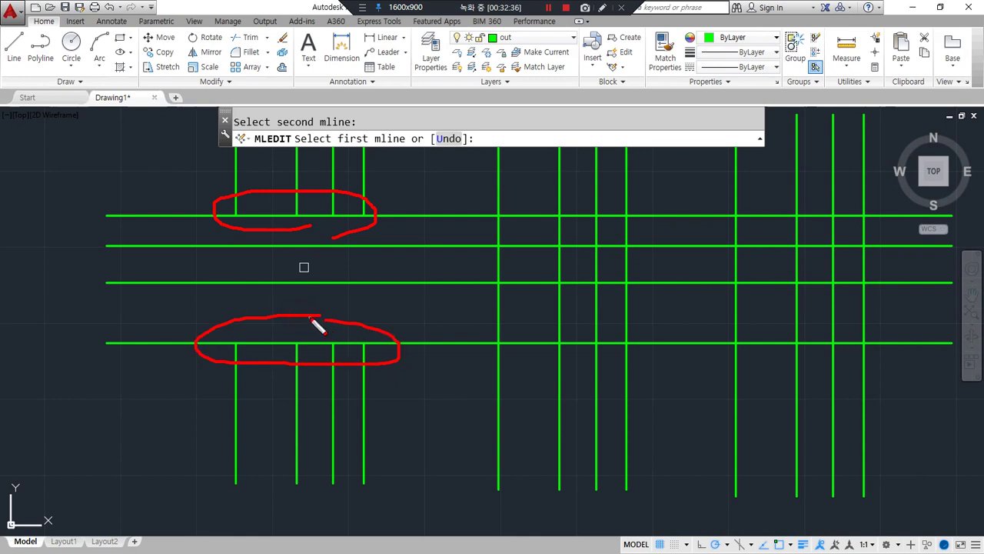
{"action": "left_click_drag", "start_coordinate": [232, 415], "coordinate": [157, 439]}
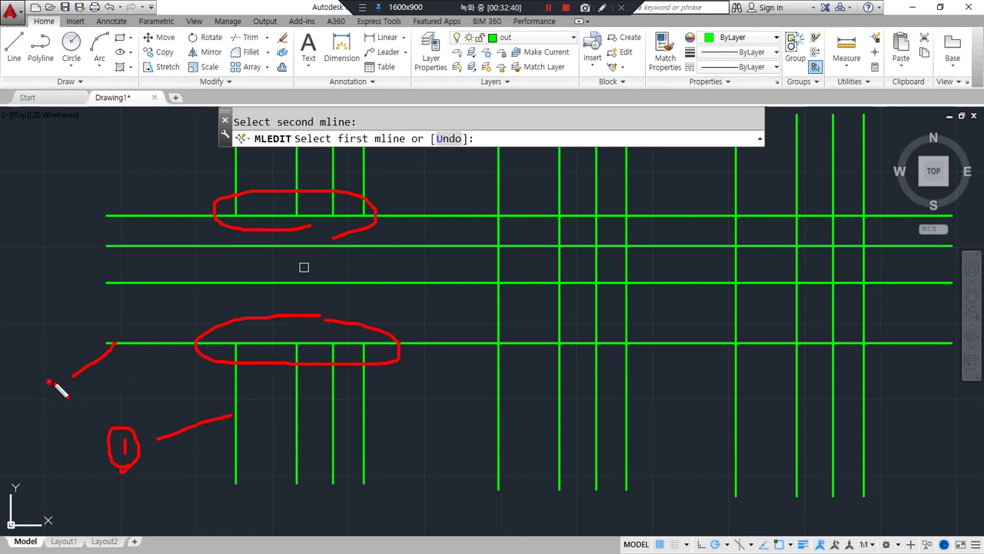
{"action": "left_click_drag", "start_coordinate": [70, 414], "coordinate": [82, 419]}
{"action": "key", "text": "Escape"}
Apply Open Cross to the middle vertical multiline and the horizontal multiline, choosing the vertical one first.
{"action": "key", "text": "space"}
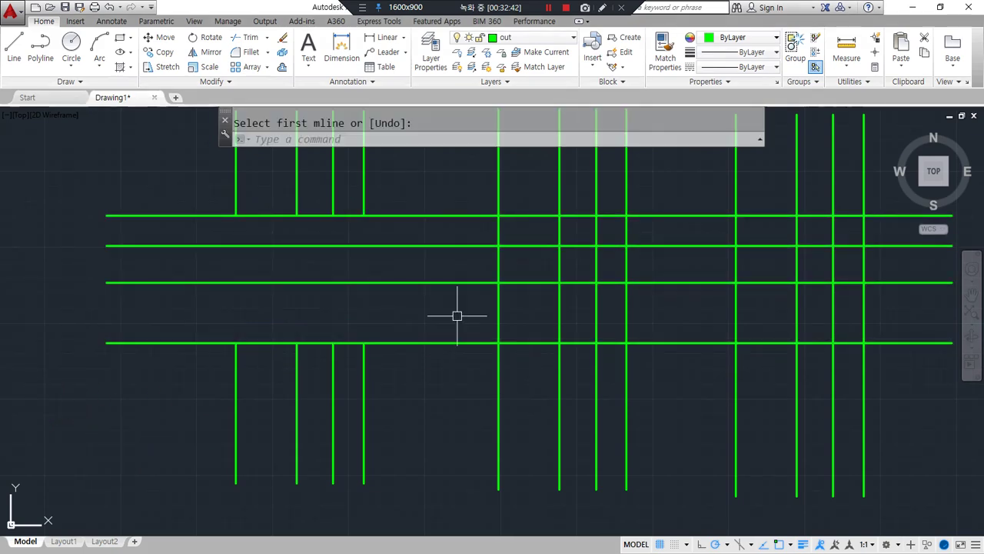
{"action": "key", "text": "space"}
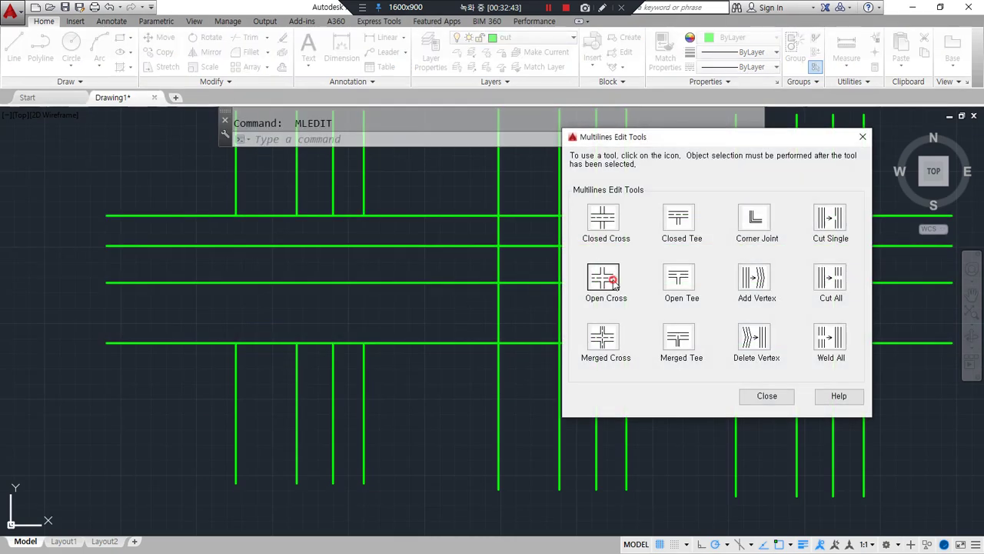
{"action": "left_click", "coordinate": [604, 278]}
{"action": "middle_click_drag", "start_coordinate": [502, 201], "coordinate": [334, 224]}
{"action": "left_click", "coordinate": [331, 220]}
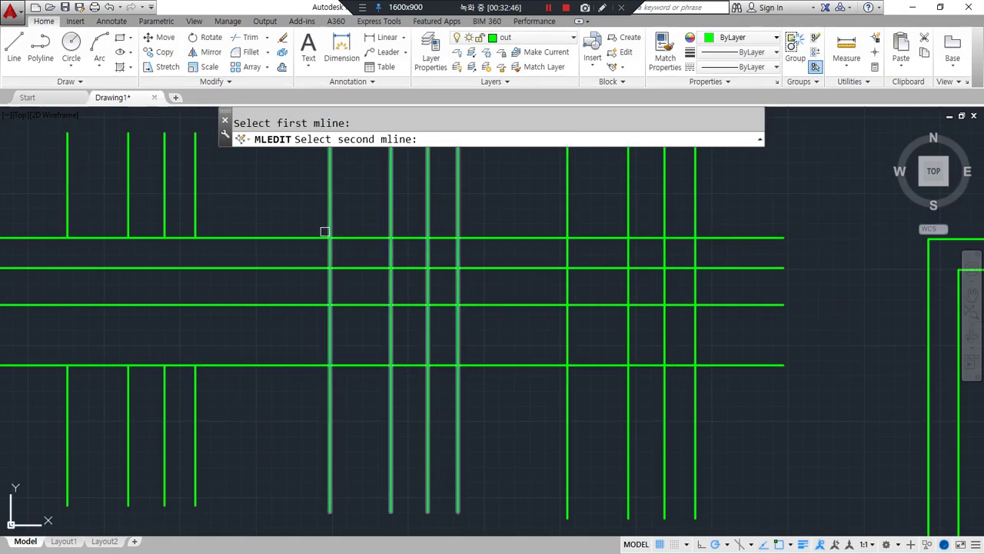
{"action": "left_click", "coordinate": [305, 235]}
{"action": "key", "text": "ctrl+alt+d"}
{"action": "mouse_move", "coordinate": [468, 386]}
{"action": "left_mouse_down"}
{"action": "mouse_move", "coordinate": [426, 332]}
{"action": "mouse_move", "coordinate": [453, 380]}
{"action": "left_mouse_up"}
{"action": "mouse_move", "coordinate": [428, 251]}
{"action": "left_mouse_down"}
{"action": "mouse_move", "coordinate": [316, 259]}
{"action": "mouse_move", "coordinate": [469, 212]}
{"action": "left_mouse_up"}
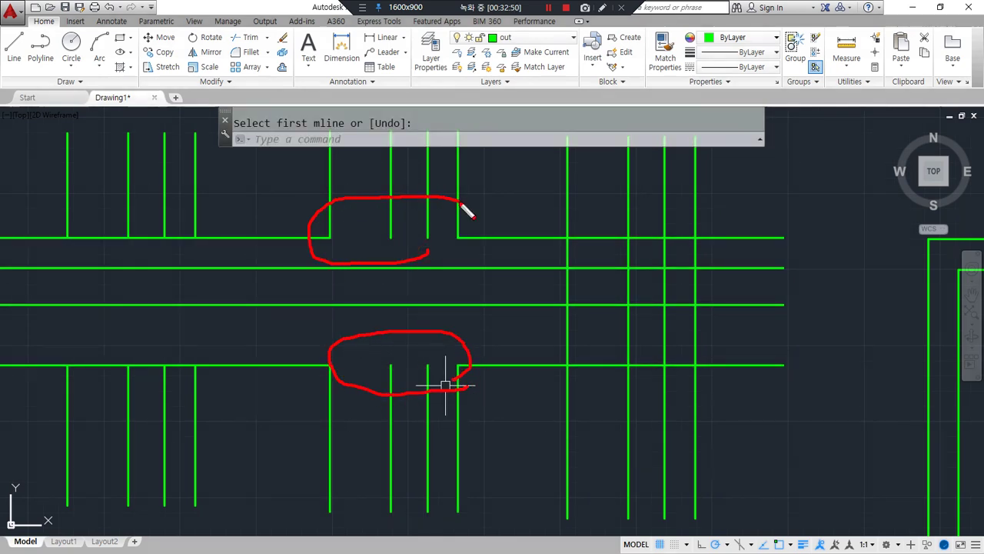
{"action": "key", "text": "Escape"}
Apply Merged Cross to the easternmost vertical multiline and the horizontal multiline, choosing the vertical one first.
{"action": "key", "text": "space"}
{"action": "left_click", "coordinate": [605, 268]}
{"action": "key", "text": "Escape"}
{"action": "key", "text": "Escape"}
{"action": "key", "text": "space"}
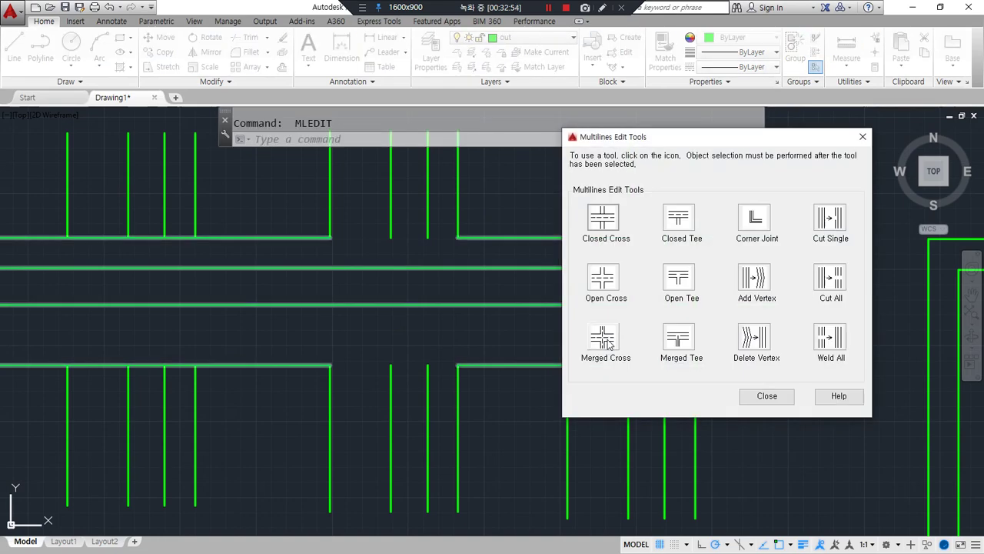
{"action": "left_click", "coordinate": [605, 338]}
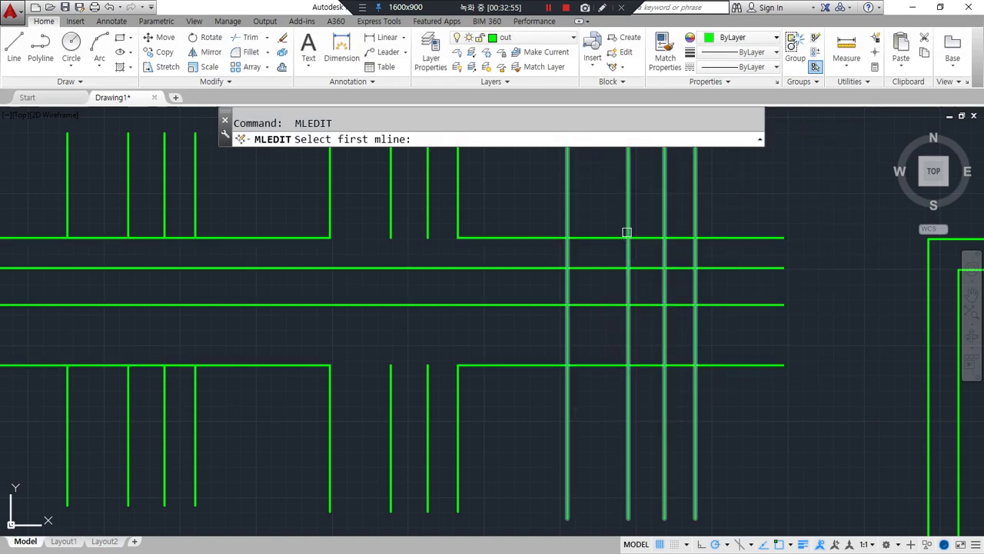
{"action": "left_click", "coordinate": [565, 207]}
{"action": "left_click", "coordinate": [533, 266]}
{"action": "mouse_move", "coordinate": [636, 355]}
{"action": "left_mouse_down"}
{"action": "mouse_move", "coordinate": [621, 245]}
{"action": "mouse_move", "coordinate": [638, 346]}
{"action": "left_mouse_up"}
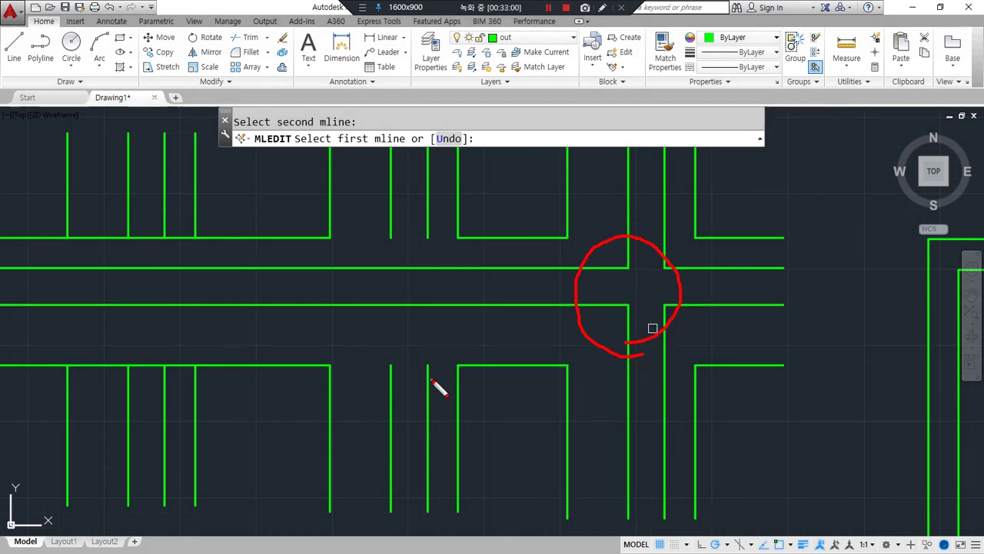
{"action": "scroll", "coordinate": [408, 347], "scroll_direction": "down", "scroll_amount": 2}
{"action": "mouse_move", "coordinate": [219, 388]}
{"action": "left_mouse_down"}
{"action": "mouse_move", "coordinate": [380, 410]}
{"action": "mouse_move", "coordinate": [626, 379]}
{"action": "left_mouse_up"}
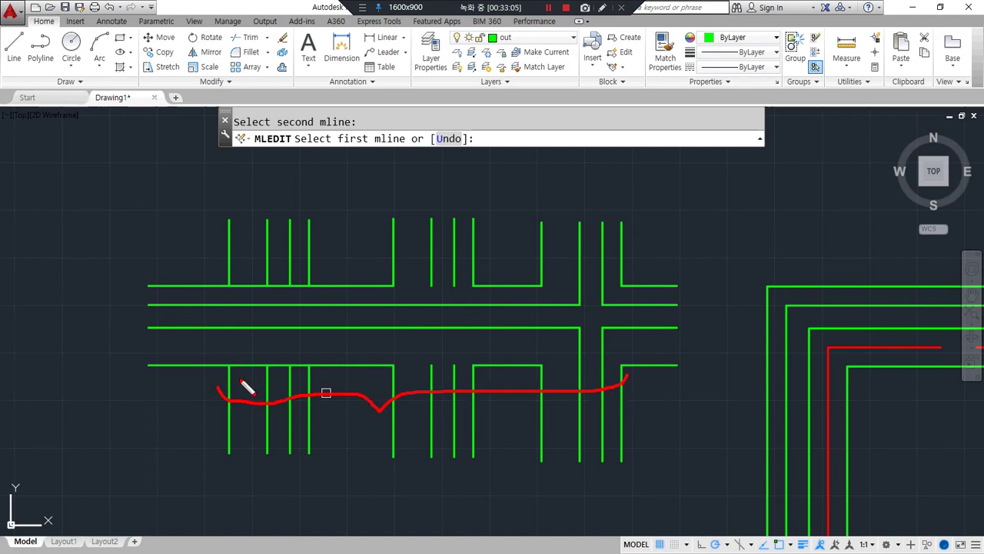
End multiline editing and undo the Closed Cross, Open Cross and Merged Cross edits.
{"action": "key", "text": "Escape"}
{"action": "key", "text": "ctrl+z"}
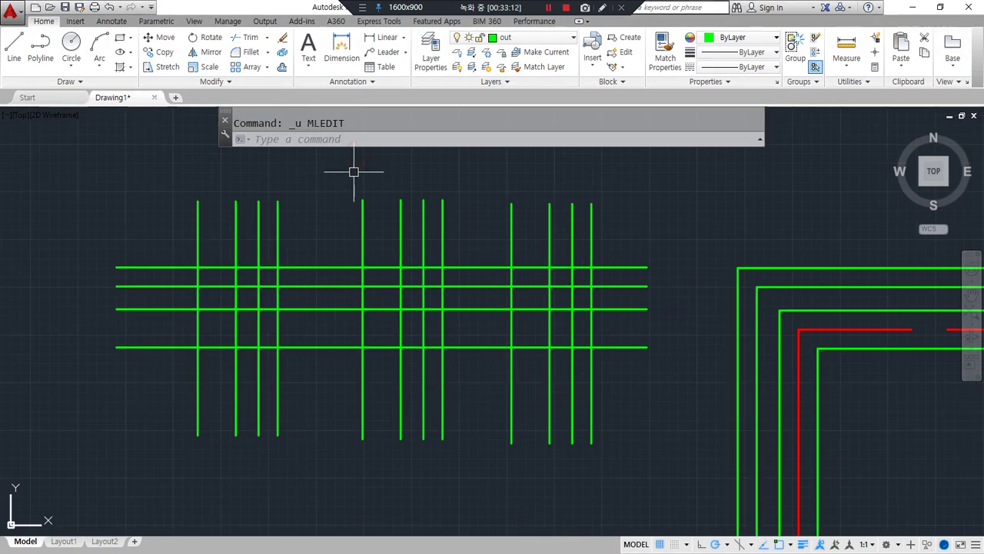
Apply the MLEDIT Closed Tee to the westernmost vertical sample multiline and the horizontal one, choosing the vertical's lower part first.
{"action": "type", "text": "mledit"}
{"action": "key", "text": "Return"}
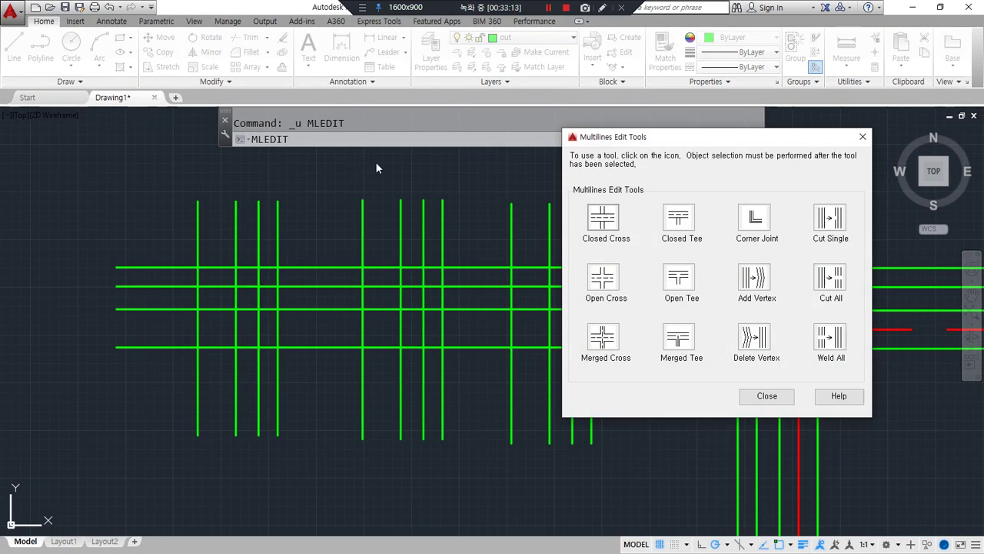
{"action": "left_click", "coordinate": [677, 219]}
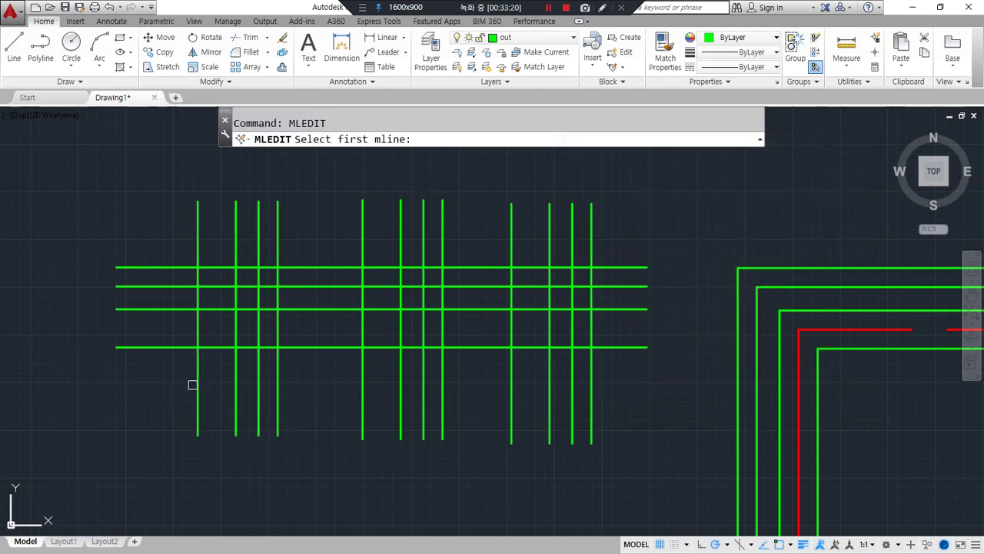
{"action": "left_click", "coordinate": [195, 384]}
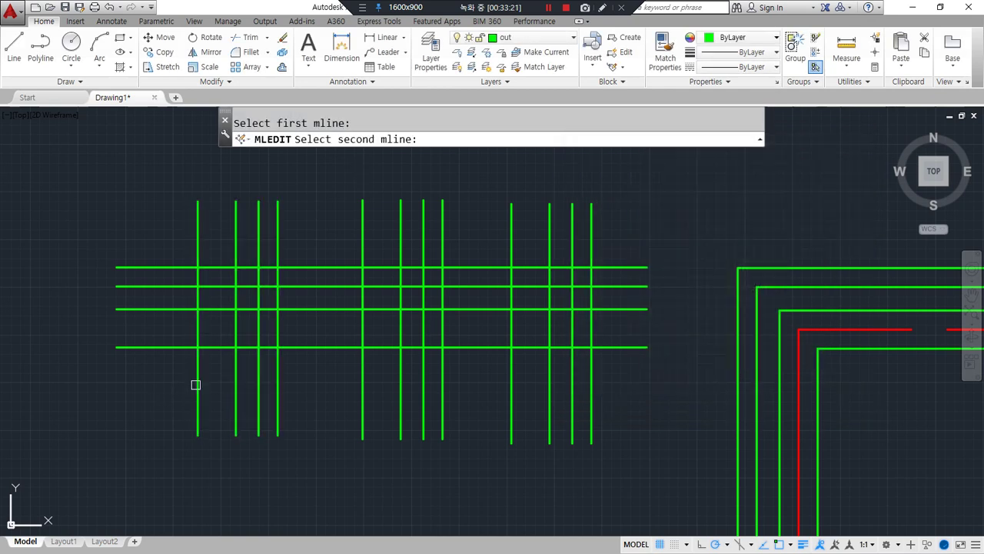
{"action": "left_click", "coordinate": [140, 347]}
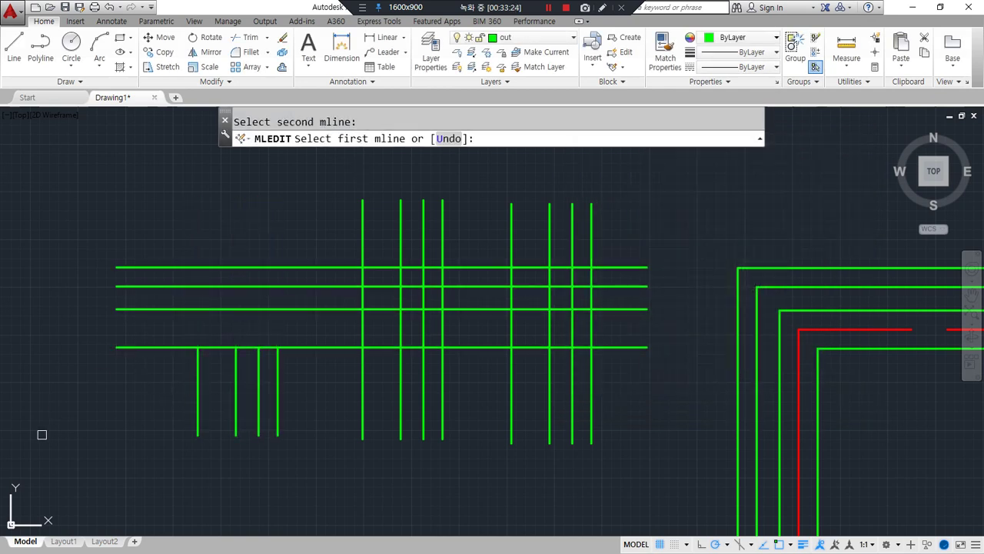
{"action": "key", "text": "Return"}
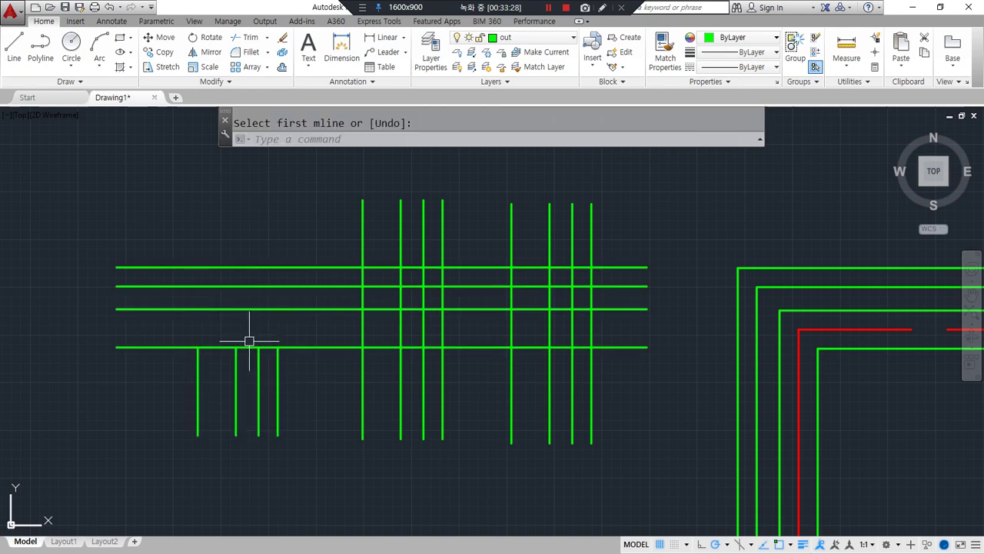
Apply the Open Tee to the middle vertical sample multiline and the horizontal one, choosing the vertical's lower part first.
{"action": "key", "text": "Return"}
{"action": "left_click", "coordinate": [679, 283]}
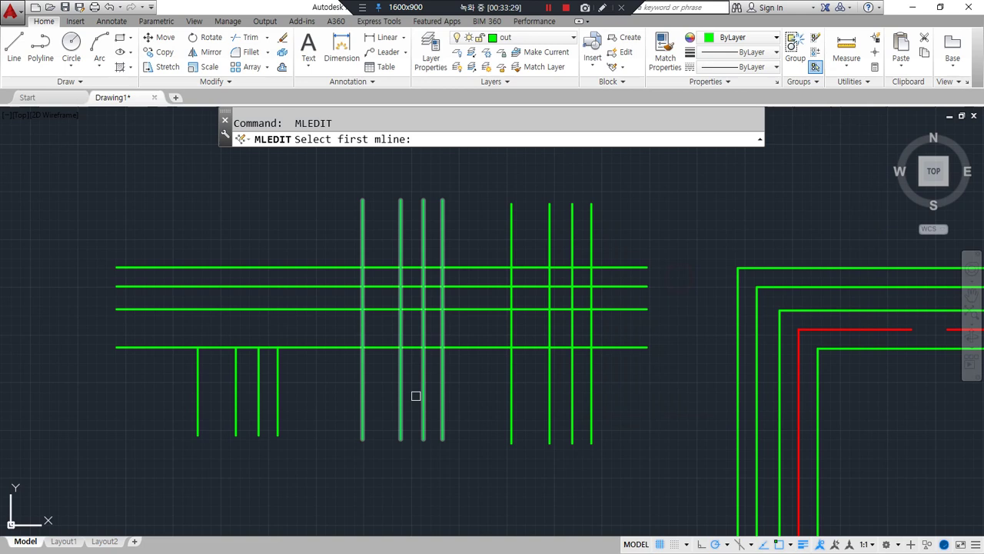
{"action": "left_click", "coordinate": [362, 395]}
{"action": "left_click", "coordinate": [340, 347]}
{"action": "mouse_move", "coordinate": [453, 378]}
{"action": "left_mouse_down"}
{"action": "mouse_move", "coordinate": [428, 315]}
{"action": "mouse_move", "coordinate": [459, 377]}
{"action": "left_mouse_up"}
{"action": "key", "text": "Return"}
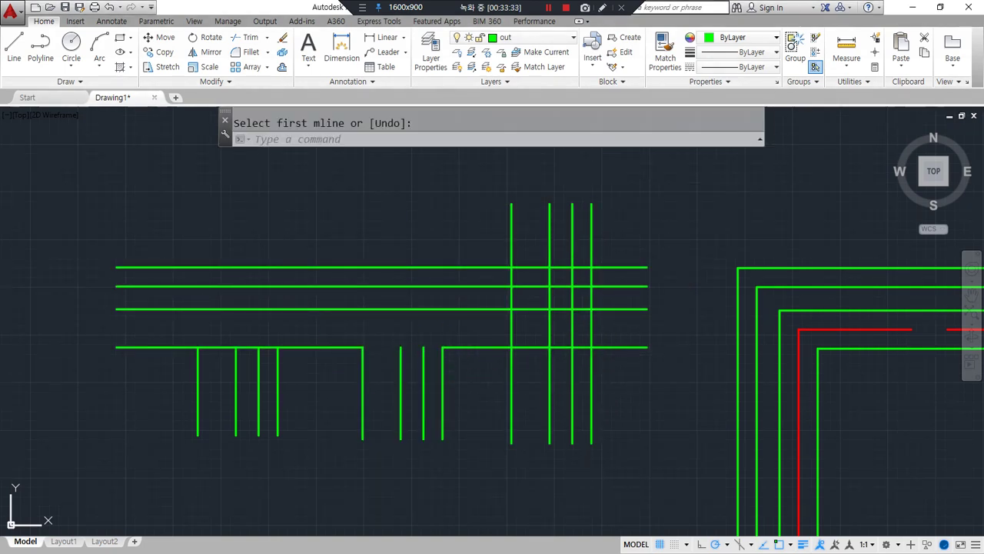
Apply the Merged Tee to the easternmost vertical sample multiline and the horizontal one, choosing the vertical's lower part first.
{"action": "key", "text": "Return"}
{"action": "left_click", "coordinate": [679, 334]}
{"action": "left_click", "coordinate": [511, 383]}
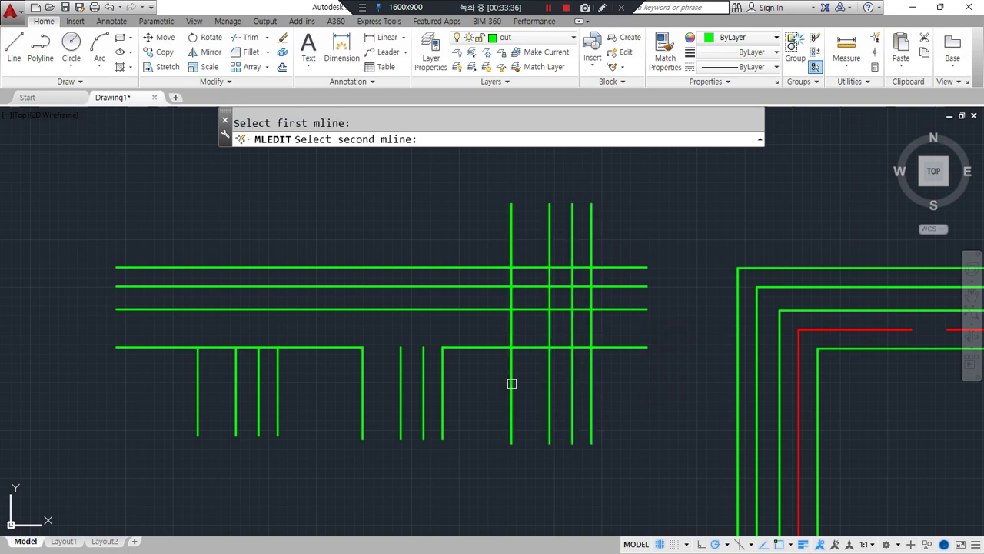
{"action": "left_click", "coordinate": [485, 349]}
{"action": "mouse_move", "coordinate": [600, 392]}
{"action": "left_mouse_down"}
{"action": "mouse_move", "coordinate": [482, 337]}
{"action": "mouse_move", "coordinate": [643, 378]}
{"action": "mouse_move", "coordinate": [517, 404]}
{"action": "left_mouse_up"}
{"action": "key", "text": "Escape"}
{"action": "key", "text": "Escape"}
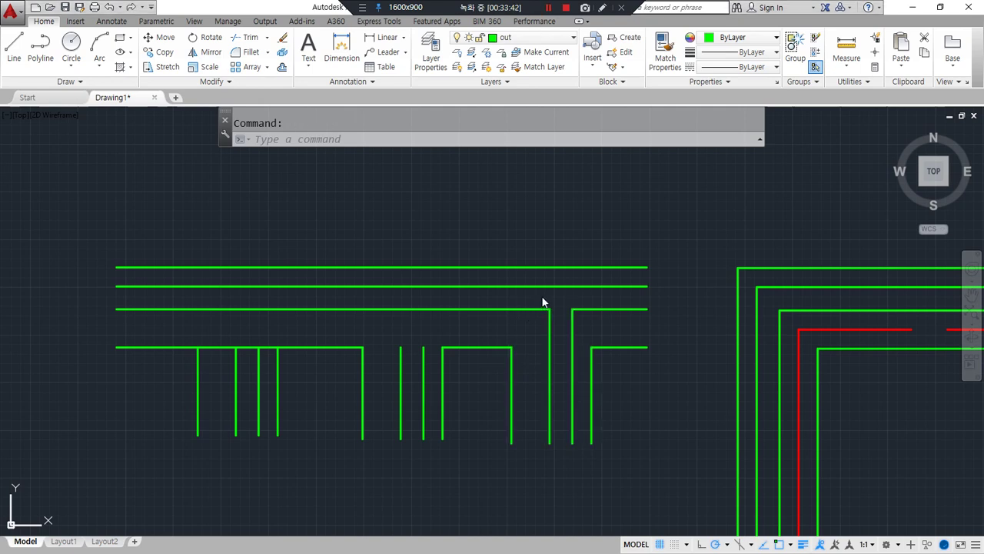
In the floor plan, apply Merged Tee where the two vertical interior walls of the northern rooms meet the north outer wall.
{"action": "scroll", "coordinate": [584, 298], "scroll_direction": "down", "scroll_amount": 4}
{"action": "middle_click_drag", "start_coordinate": [769, 312], "coordinate": [337, 272]}
{"action": "scroll", "coordinate": [522, 312], "scroll_direction": "up", "scroll_amount": 2}
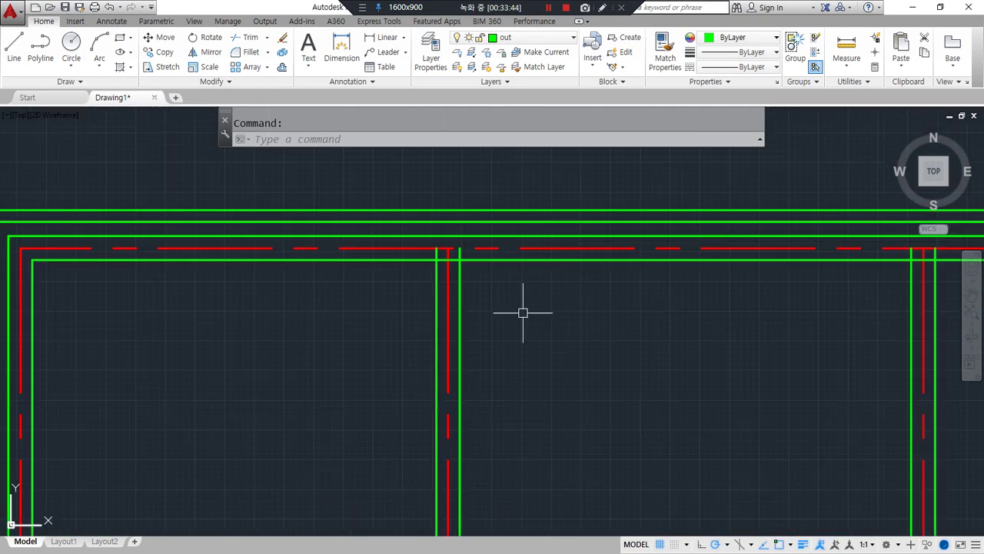
{"action": "left_click_drag", "start_coordinate": [360, 232], "coordinate": [534, 234]}
{"action": "left_click_drag", "start_coordinate": [458, 232], "coordinate": [459, 427]}
{"action": "key", "text": "Escape"}
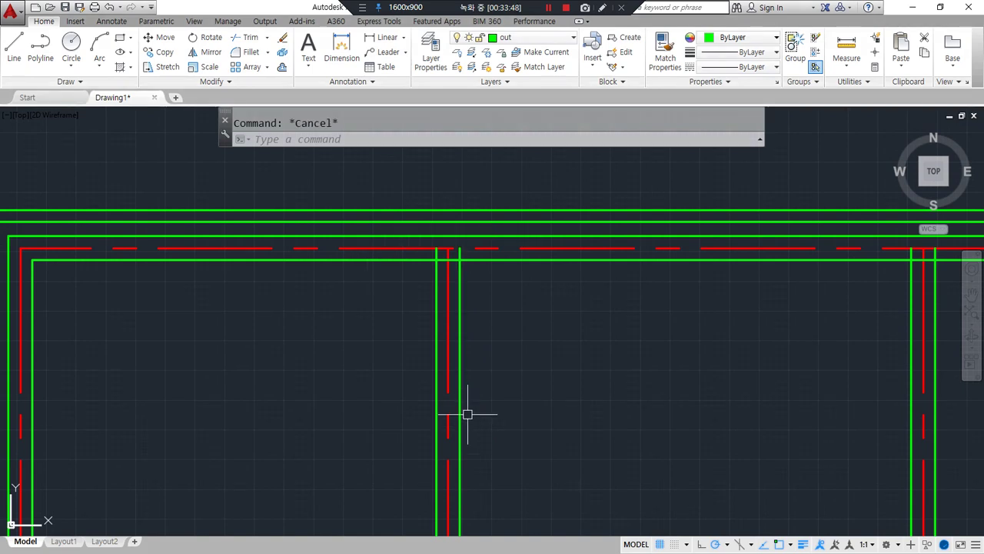
{"action": "type", "text": "mledit"}
{"action": "key", "text": "Return"}
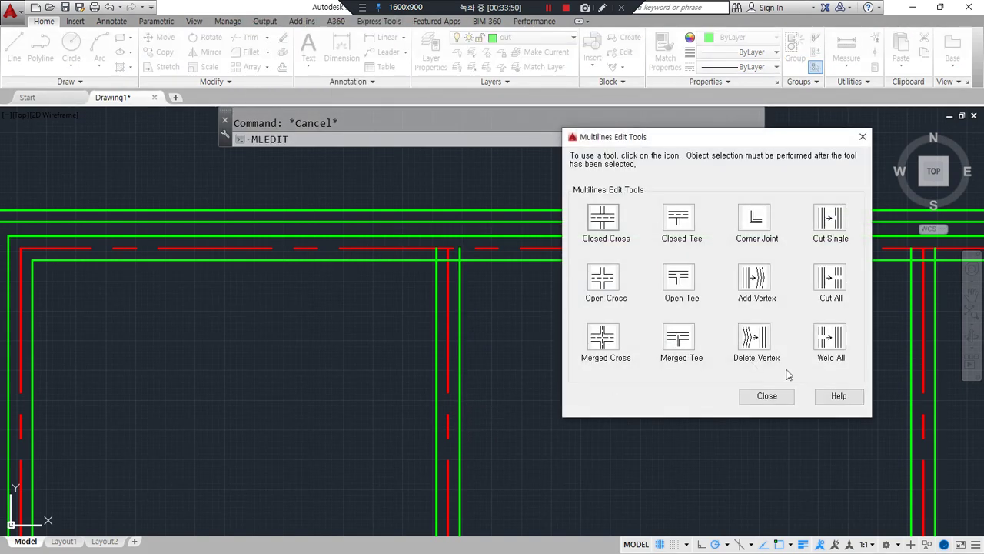
{"action": "left_click", "coordinate": [678, 338]}
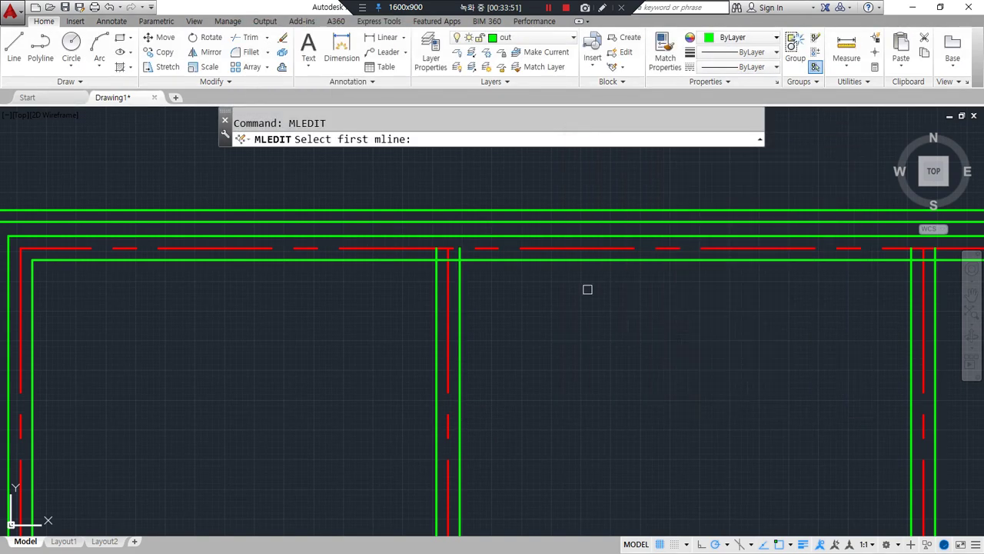
{"action": "left_click", "coordinate": [460, 291]}
{"action": "left_click", "coordinate": [481, 262]}
{"action": "middle_click_drag", "start_coordinate": [698, 349], "coordinate": [212, 339]}
{"action": "left_click", "coordinate": [426, 264]}
{"action": "left_click", "coordinate": [408, 244]}
Apply Merged Tee where the lower ends of the two northern partition walls meet the long horizontal interior wall.
{"action": "scroll", "coordinate": [597, 378], "scroll_direction": "down", "scroll_amount": 4}
{"action": "middle_click_drag", "start_coordinate": [597, 378], "coordinate": [560, 228]}
{"action": "scroll", "coordinate": [560, 228], "scroll_direction": "up", "scroll_amount": 4}
{"action": "left_click", "coordinate": [461, 310]}
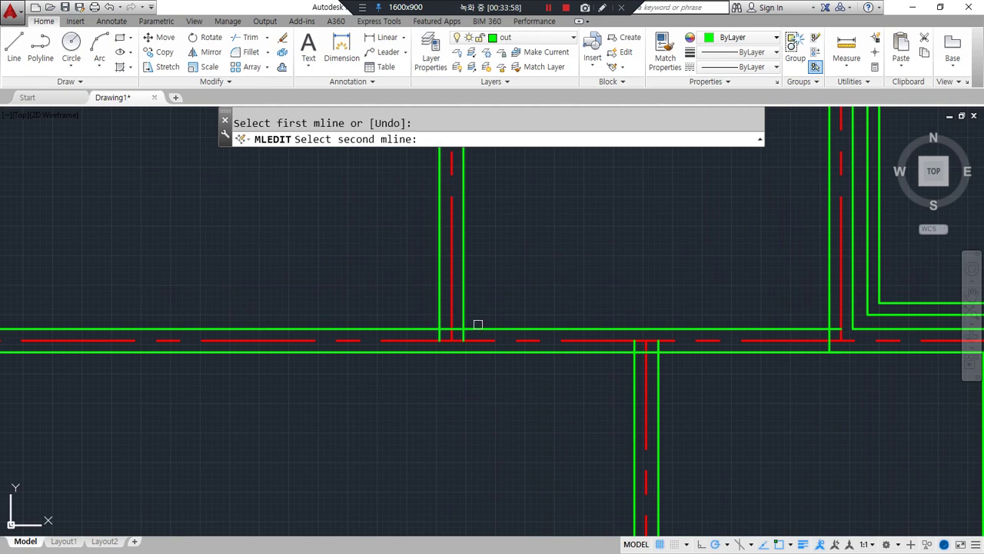
{"action": "left_click", "coordinate": [475, 329]}
{"action": "middle_click_drag", "start_coordinate": [475, 334], "coordinate": [746, 303]}
{"action": "left_click", "coordinate": [513, 307]}
{"action": "left_click", "coordinate": [478, 352]}
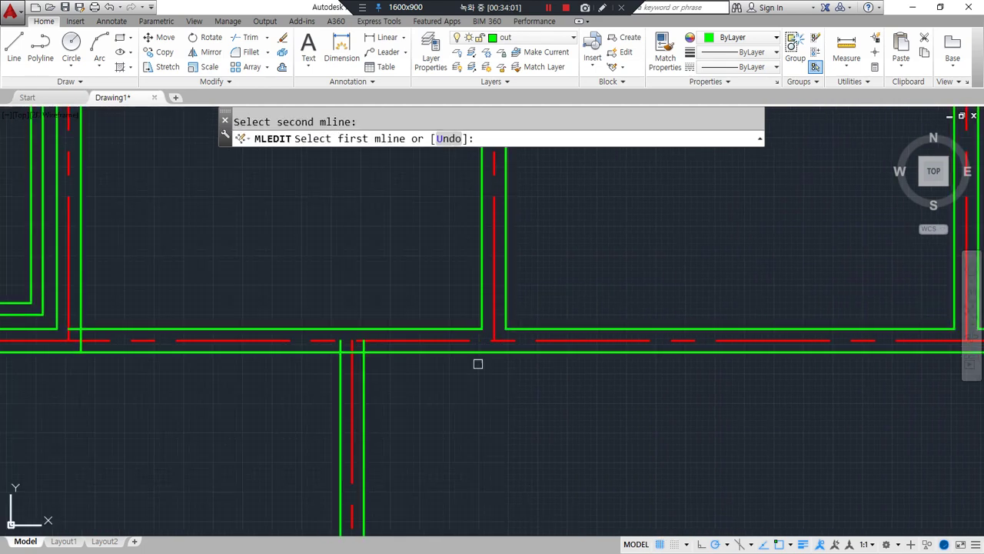
{"action": "middle_click_drag", "start_coordinate": [411, 402], "coordinate": [405, 354]}
{"action": "left_click", "coordinate": [361, 337]}
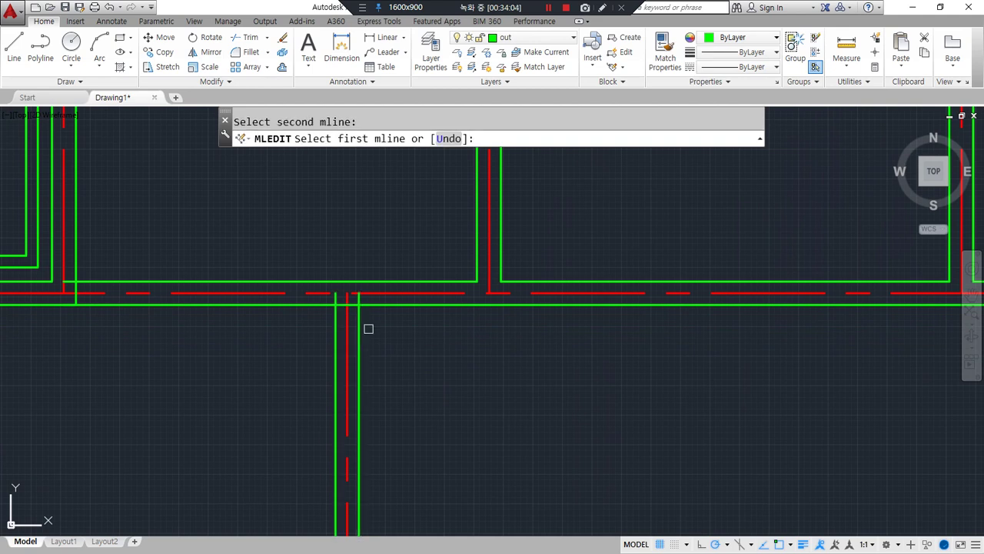
{"action": "left_click", "coordinate": [376, 308]}
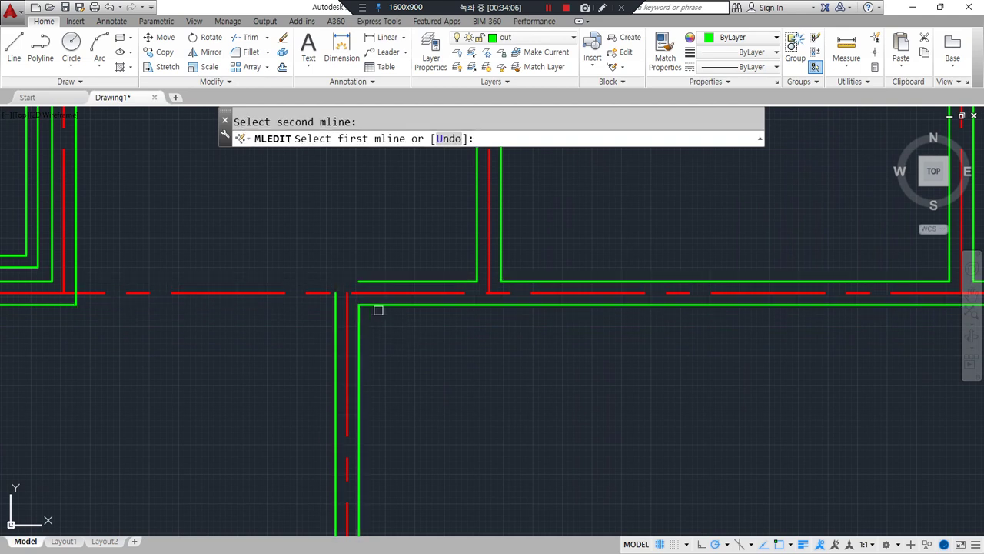
{"action": "key", "text": "ctrl+z"}
Apply Merged Tee where the two vertical walls below the long horizontal interior wall meet it, choosing each vertical wall first.
{"action": "left_click", "coordinate": [360, 337]}
{"action": "left_click", "coordinate": [377, 306]}
{"action": "scroll", "coordinate": [589, 384], "scroll_direction": "down", "scroll_amount": 4}
{"action": "scroll", "coordinate": [555, 400], "scroll_direction": "up", "scroll_amount": 4}
{"action": "left_click", "coordinate": [407, 302]}
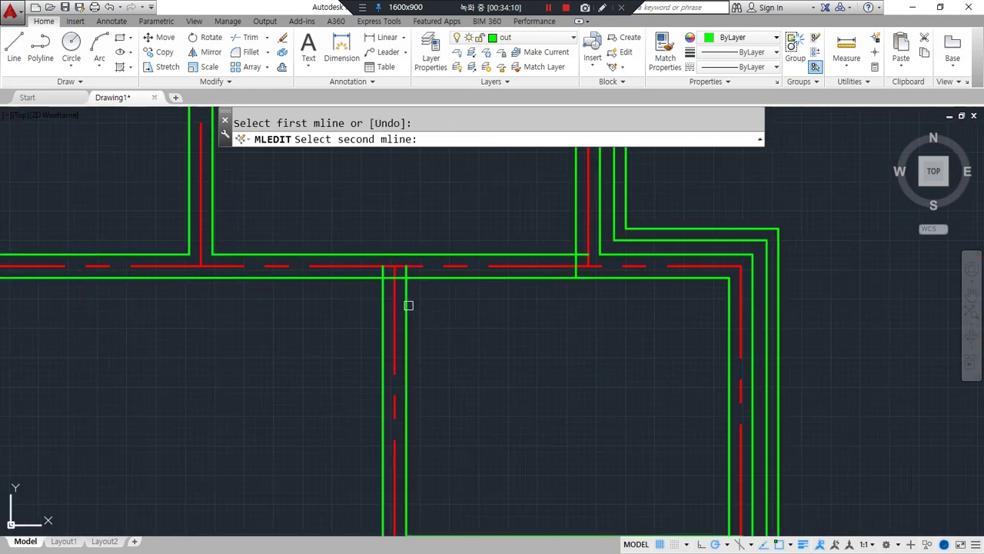
{"action": "left_click", "coordinate": [433, 275]}
Apply Merged Tee where the lower wall of the small eastern room meets the east outer wall.
{"action": "scroll", "coordinate": [464, 351], "scroll_direction": "down", "scroll_amount": 2}
{"action": "middle_click_drag", "start_coordinate": [463, 352], "coordinate": [418, 215]}
{"action": "middle_click_drag", "start_coordinate": [305, 347], "coordinate": [230, 322]}
{"action": "scroll", "coordinate": [492, 323], "scroll_direction": "up", "scroll_amount": 2}
{"action": "left_click", "coordinate": [499, 315]}
{"action": "left_click", "coordinate": [521, 336]}
Apply Merged Tee where the upper wall of the small closet meets the long vertical partition wall.
{"action": "scroll", "coordinate": [419, 382], "scroll_direction": "down", "scroll_amount": 4}
{"action": "middle_click_drag", "start_coordinate": [316, 410], "coordinate": [511, 349]}
{"action": "scroll", "coordinate": [336, 287], "scroll_direction": "up", "scroll_amount": 4}
{"action": "left_click", "coordinate": [326, 307]}
{"action": "left_click", "coordinate": [297, 285]}
Apply Merged Tee where the small closet's west wall meets the south outer wall, choosing the vertical wall first.
{"action": "scroll", "coordinate": [366, 424], "scroll_direction": "down", "scroll_amount": 4}
{"action": "middle_click_drag", "start_coordinate": [364, 422], "coordinate": [357, 237]}
{"action": "scroll", "coordinate": [336, 310], "scroll_direction": "up", "scroll_amount": 2}
{"action": "middle_click_drag", "start_coordinate": [336, 309], "coordinate": [334, 314]}
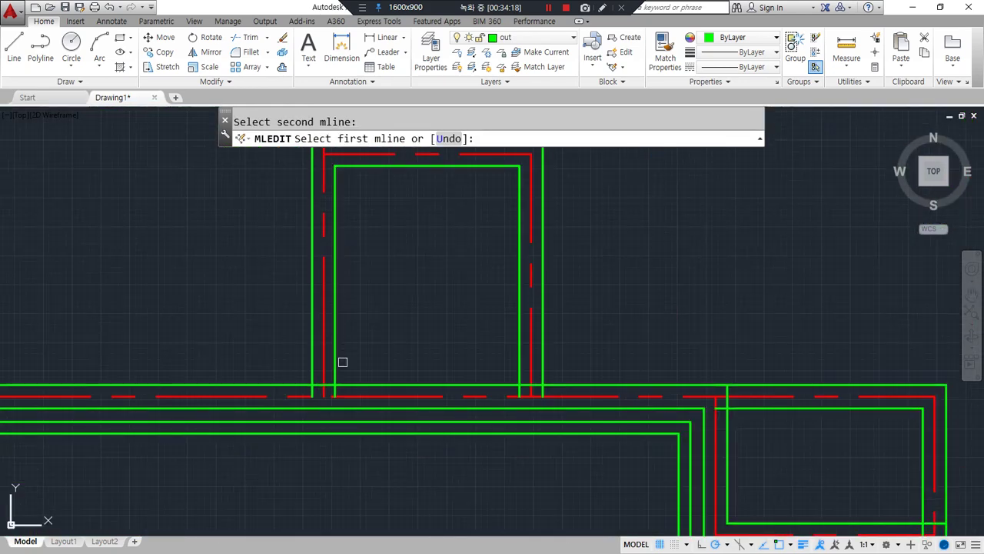
{"action": "left_click", "coordinate": [337, 368]}
{"action": "left_click", "coordinate": [350, 383]}
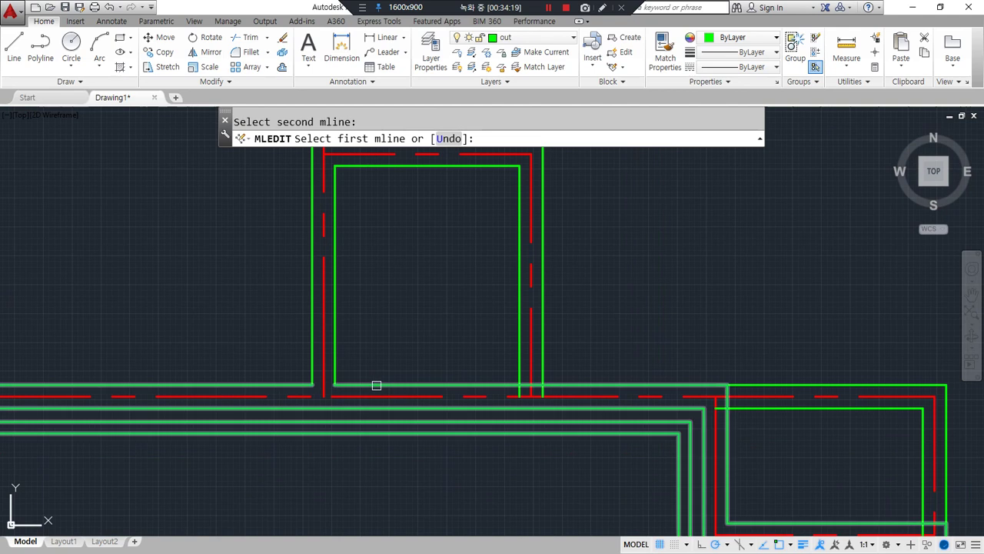
Apply Merged Tee where the small closet's east wall meets the south outer wall, choosing the vertical wall first.
{"action": "left_click", "coordinate": [514, 367]}
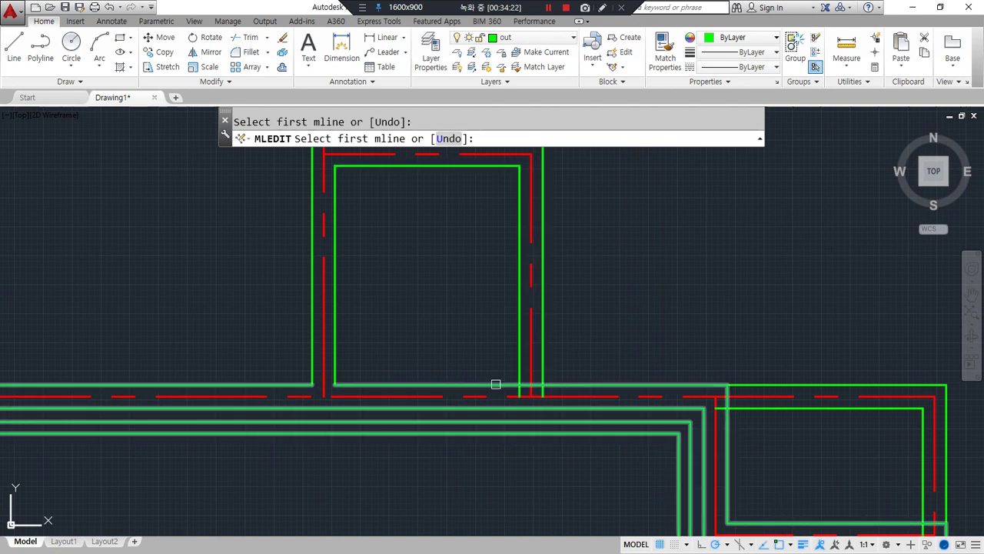
{"action": "left_click", "coordinate": [480, 389]}
{"action": "left_click", "coordinate": [509, 371]}
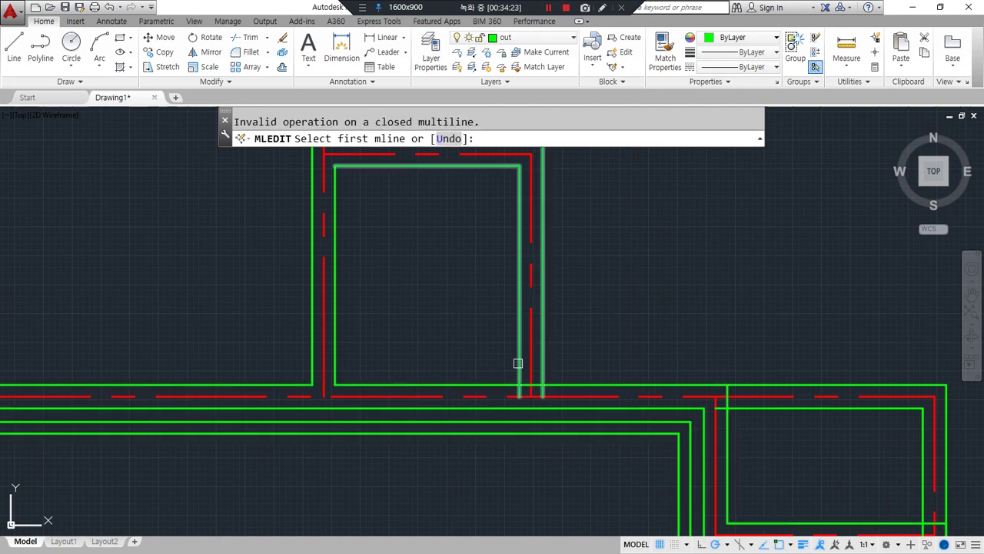
{"action": "left_click", "coordinate": [517, 367]}
{"action": "left_click", "coordinate": [500, 377]}
Apply Merged Tee where the west end of the long horizontal interior wall meets the outer wall's inward corner.
{"action": "middle_click_drag", "start_coordinate": [734, 342], "coordinate": [305, 226]}
{"action": "scroll", "coordinate": [525, 327], "scroll_direction": "down", "scroll_amount": 6}
{"action": "middle_click_drag", "start_coordinate": [607, 289], "coordinate": [484, 347]}
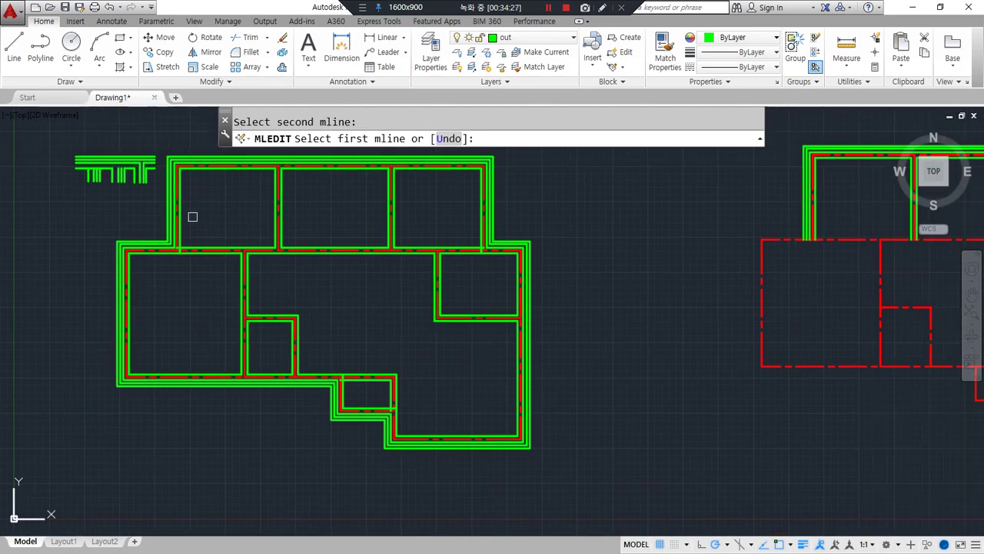
{"action": "scroll", "coordinate": [189, 231], "scroll_direction": "up", "scroll_amount": 6}
{"action": "scroll", "coordinate": [132, 353], "scroll_direction": "up", "scroll_amount": 4}
{"action": "middle_click_drag", "start_coordinate": [139, 355], "coordinate": [257, 388]}
{"action": "middle_click_drag", "start_coordinate": [359, 261], "coordinate": [344, 307]}
{"action": "left_click", "coordinate": [280, 266]}
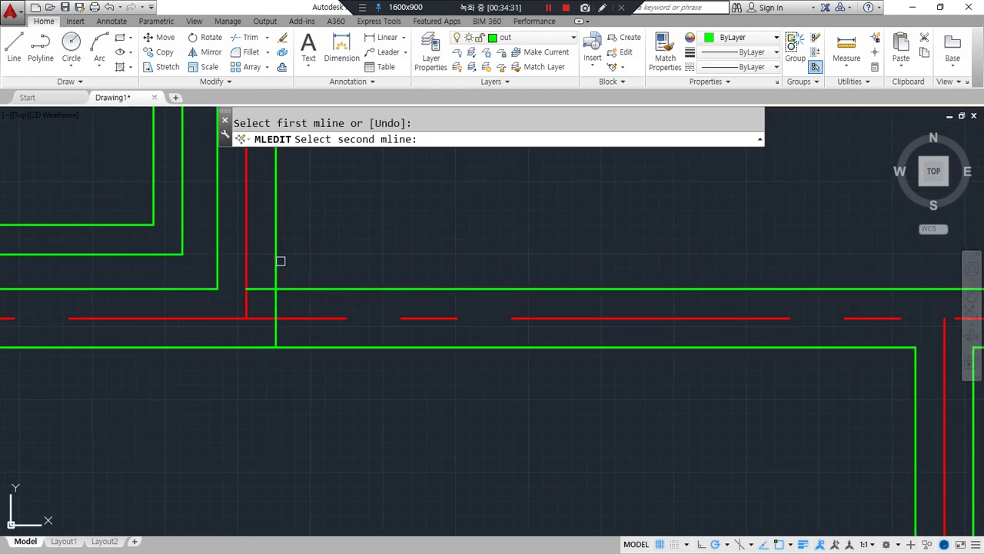
{"action": "left_click", "coordinate": [278, 257]}
Apply Merged Tee where the east end of the long horizontal interior wall meets the outer wall's inward corner.
{"action": "scroll", "coordinate": [254, 307], "scroll_direction": "down", "scroll_amount": 4}
{"action": "middle_click_drag", "start_coordinate": [720, 324], "coordinate": [100, 326]}
{"action": "middle_click_drag", "start_coordinate": [686, 332], "coordinate": [218, 334]}
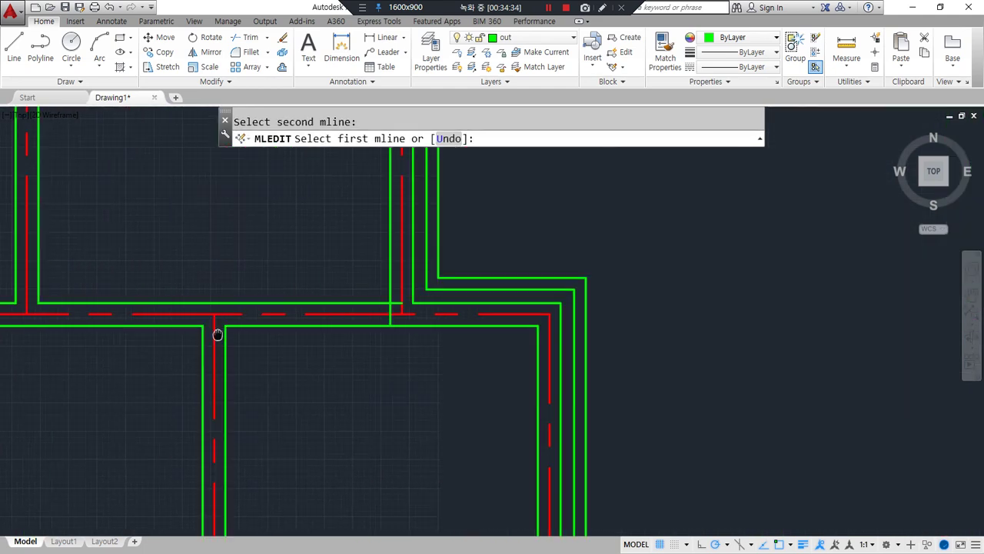
{"action": "scroll", "coordinate": [410, 305], "scroll_direction": "up", "scroll_amount": 2}
{"action": "left_click", "coordinate": [222, 302]}
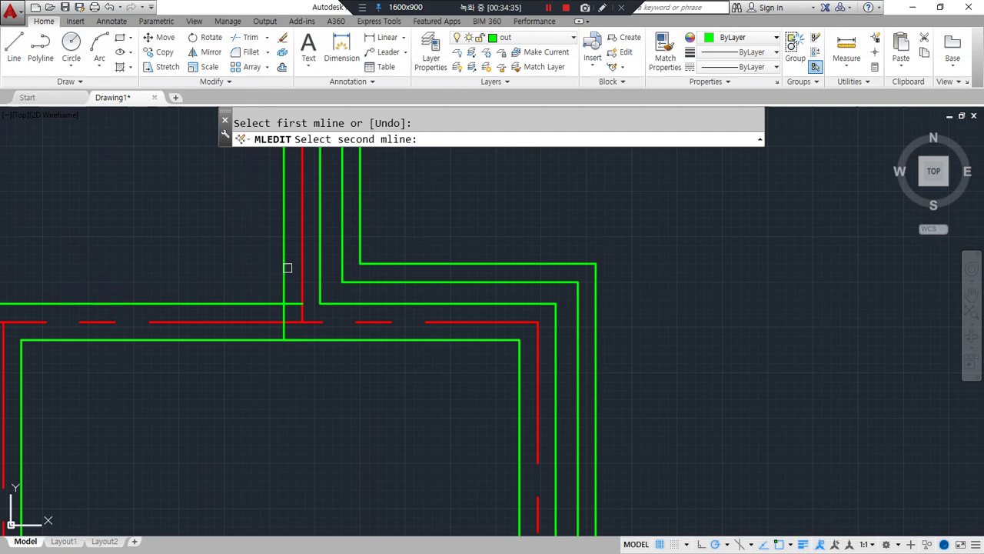
{"action": "left_click", "coordinate": [285, 268]}
Apply Merged Tee where the upper wall of the small southern room meets the outer wall, choosing the horizontal wall first.
{"action": "scroll", "coordinate": [297, 345], "scroll_direction": "down", "scroll_amount": 5}
{"action": "scroll", "coordinate": [185, 328], "scroll_direction": "up", "scroll_amount": 2}
{"action": "scroll", "coordinate": [186, 328], "scroll_direction": "up", "scroll_amount": 3}
{"action": "scroll", "coordinate": [463, 356], "scroll_direction": "up", "scroll_amount": 3}
{"action": "left_click", "coordinate": [500, 306]}
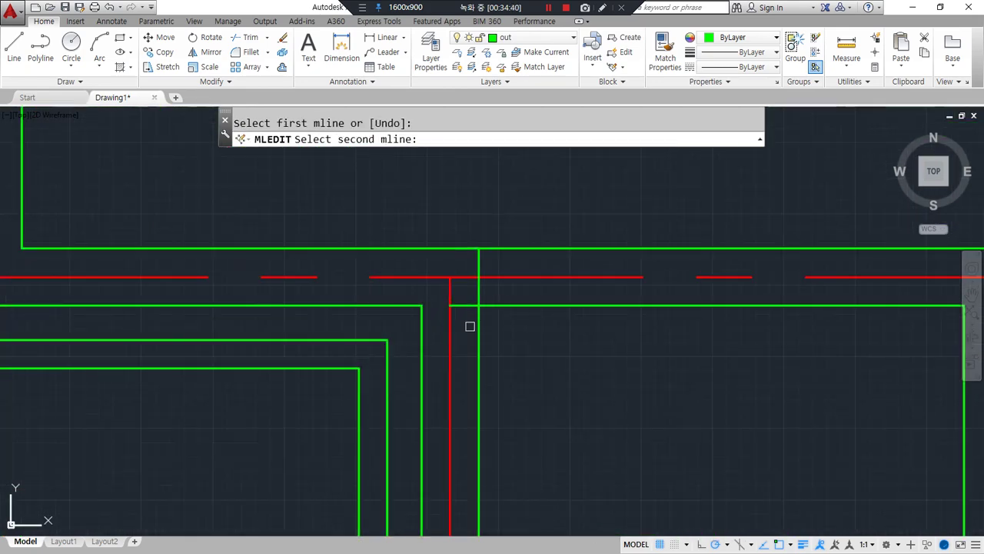
{"action": "left_click", "coordinate": [478, 326]}
Apply Merged Tee where the small southern room's east wall meets the outer wall, and finish multiline editing.
{"action": "scroll", "coordinate": [478, 326], "scroll_direction": "down", "scroll_amount": 3}
{"action": "scroll", "coordinate": [409, 329], "scroll_direction": "up", "scroll_amount": 4}
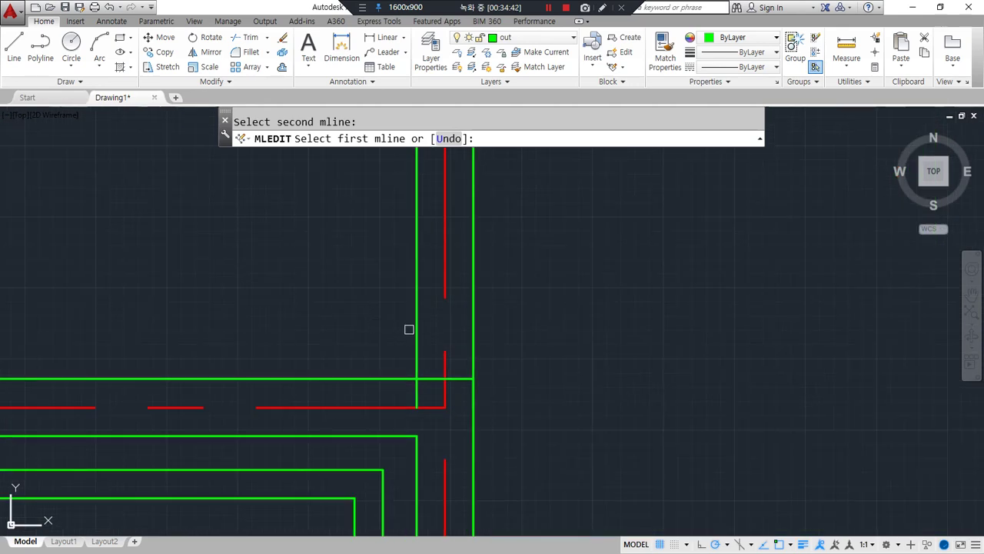
{"action": "left_click", "coordinate": [409, 330]}
{"action": "left_click", "coordinate": [382, 377]}
{"action": "scroll", "coordinate": [314, 343], "scroll_direction": "down", "scroll_amount": 3}
{"action": "scroll", "coordinate": [244, 291], "scroll_direction": "up", "scroll_amount": 3}
{"action": "middle_click_drag", "start_coordinate": [265, 232], "coordinate": [358, 371]}
{"action": "middle_click_drag", "start_coordinate": [299, 293], "coordinate": [341, 354]}
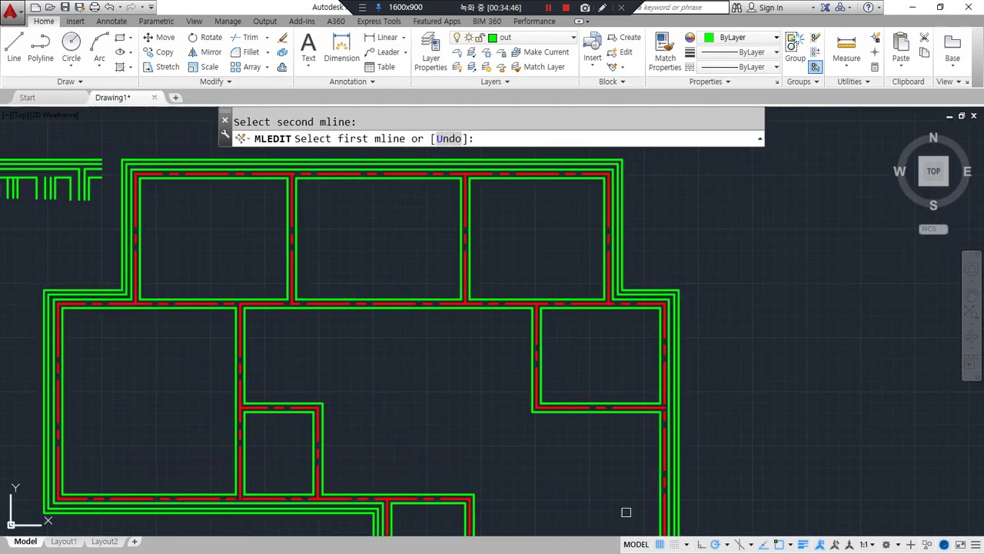
{"action": "middle_click_drag", "start_coordinate": [392, 396], "coordinate": [441, 381]}
{"action": "key", "text": "space"}
{"action": "left_click", "coordinate": [139, 208]}
{"action": "left_click", "coordinate": [25, 130]}
{"action": "key", "text": "Delete"}
{"action": "key", "text": "ctrl+z"}
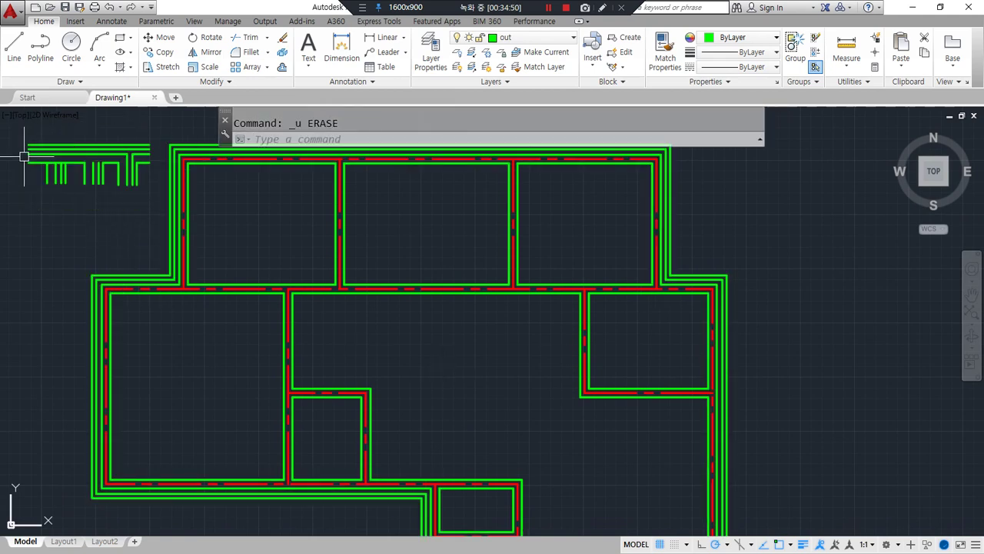
Erase the three vertical sample multilines beside the floor plan, keeping the horizontal one.
{"action": "scroll", "coordinate": [87, 215], "scroll_direction": "up", "scroll_amount": 4}
{"action": "middle_click_drag", "start_coordinate": [87, 215], "coordinate": [366, 385]}
{"action": "scroll", "coordinate": [357, 370], "scroll_direction": "up", "scroll_amount": 2}
{"action": "key", "text": "ctrl+z"}
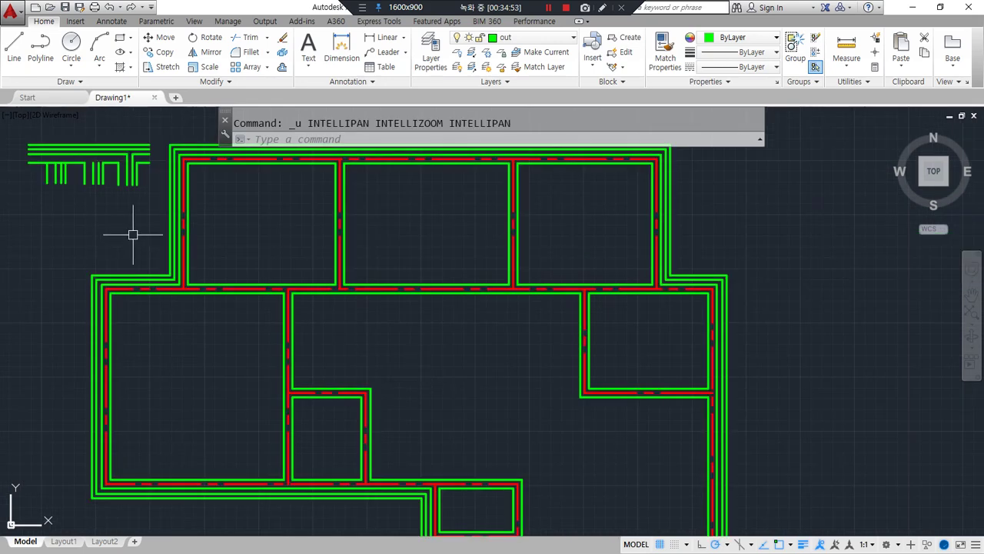
{"action": "key", "text": "ctrl+y"}
{"action": "key", "text": "ctrl+y"}
{"action": "left_click", "coordinate": [618, 368]}
{"action": "left_click", "coordinate": [160, 276]}
{"action": "type", "text": "e"}
{"action": "key", "text": "Return"}
Use Cut Single to open a gap in the uppermost line of the horizontal sample multiline.
{"action": "mouse_move", "coordinate": [410, 286]}
{"action": "middle_mouse_down"}
{"action": "mouse_move", "coordinate": [362, 387]}
{"action": "mouse_move", "coordinate": [392, 404]}
{"action": "middle_mouse_up"}
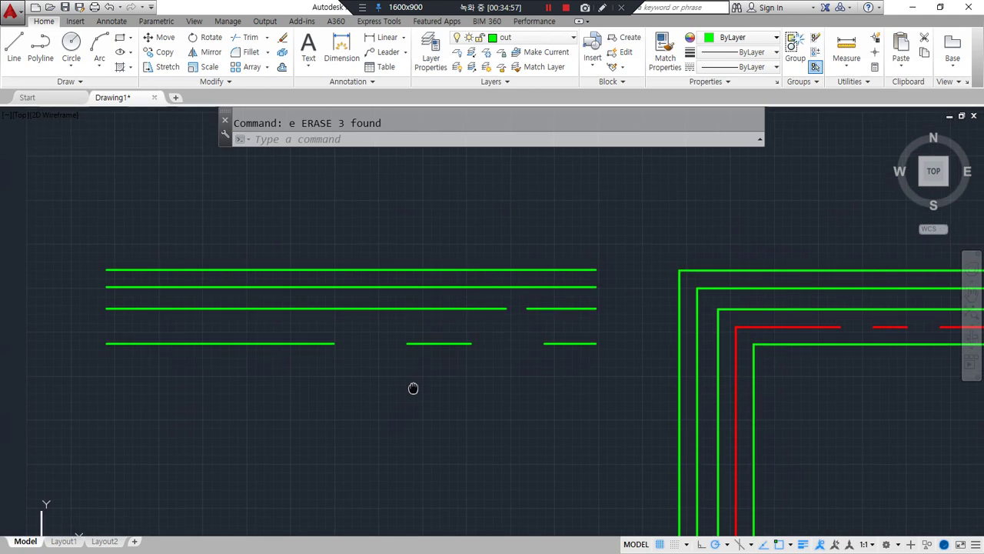
{"action": "type", "text": "mled"}
{"action": "key", "text": "Return"}
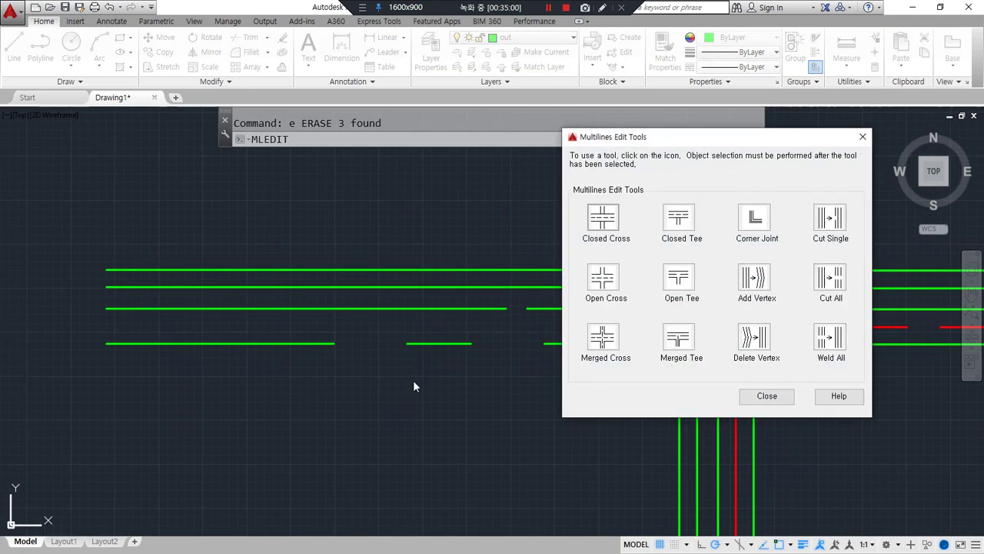
{"action": "mouse_move", "coordinate": [765, 184]}
{"action": "left_mouse_down"}
{"action": "mouse_move", "coordinate": [701, 269]}
{"action": "mouse_move", "coordinate": [902, 382]}
{"action": "mouse_move", "coordinate": [776, 173]}
{"action": "left_mouse_up"}
{"action": "key", "text": "ctrl+z"}
{"action": "mouse_move", "coordinate": [834, 373]}
{"action": "left_mouse_down"}
{"action": "mouse_move", "coordinate": [775, 239]}
{"action": "mouse_move", "coordinate": [874, 215]}
{"action": "mouse_move", "coordinate": [871, 366]}
{"action": "left_mouse_up"}
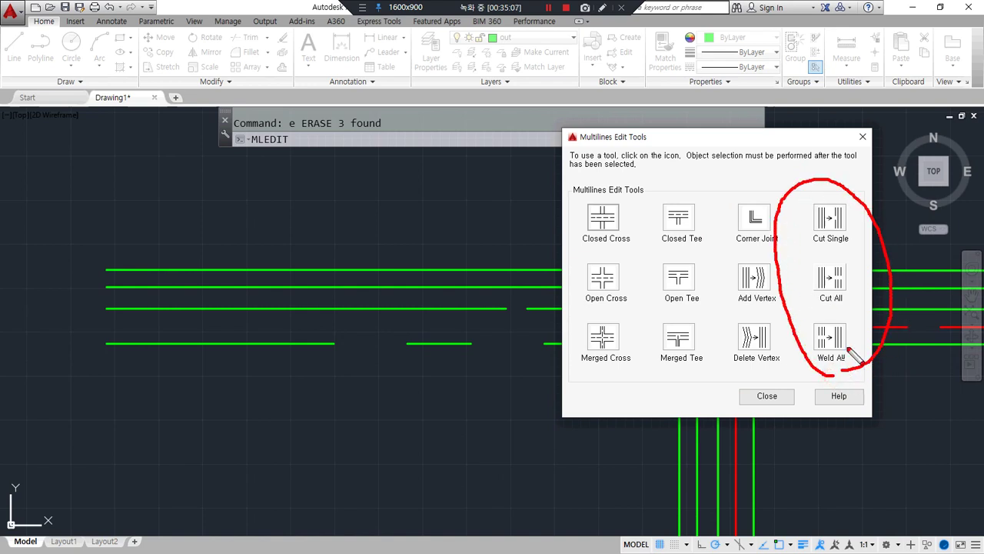
{"action": "left_click", "coordinate": [832, 225]}
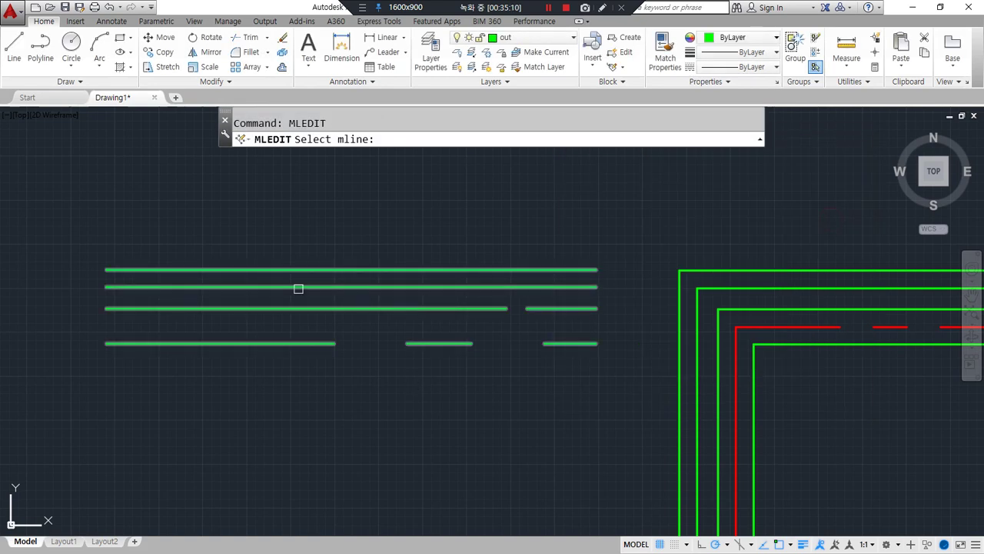
{"action": "left_click", "coordinate": [309, 271]}
{"action": "left_click", "coordinate": [247, 269]}
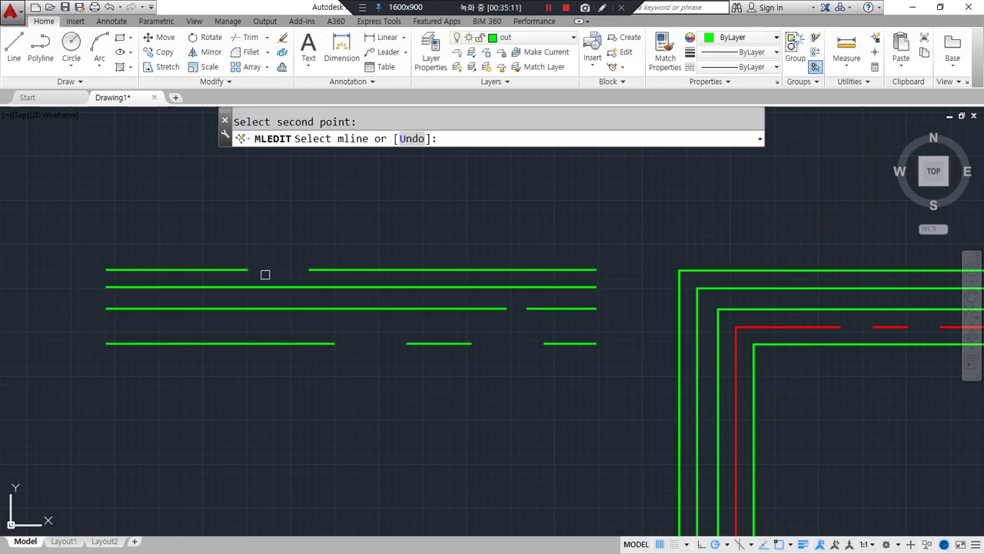
{"action": "key", "text": "Return"}
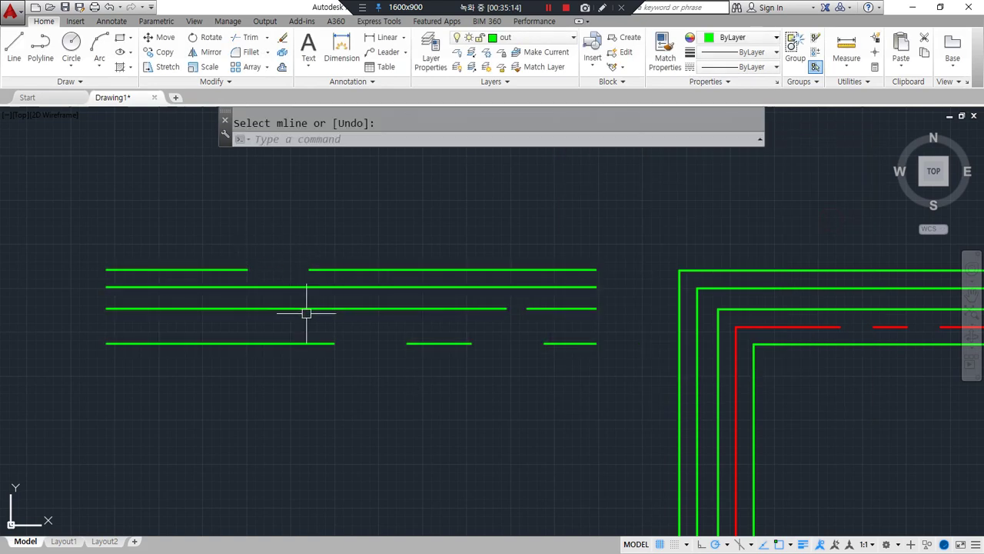
Use Cut All to open a gap through every line of the sample multiline near its west end.
{"action": "key", "text": "Return"}
{"action": "left_click", "coordinate": [837, 284]}
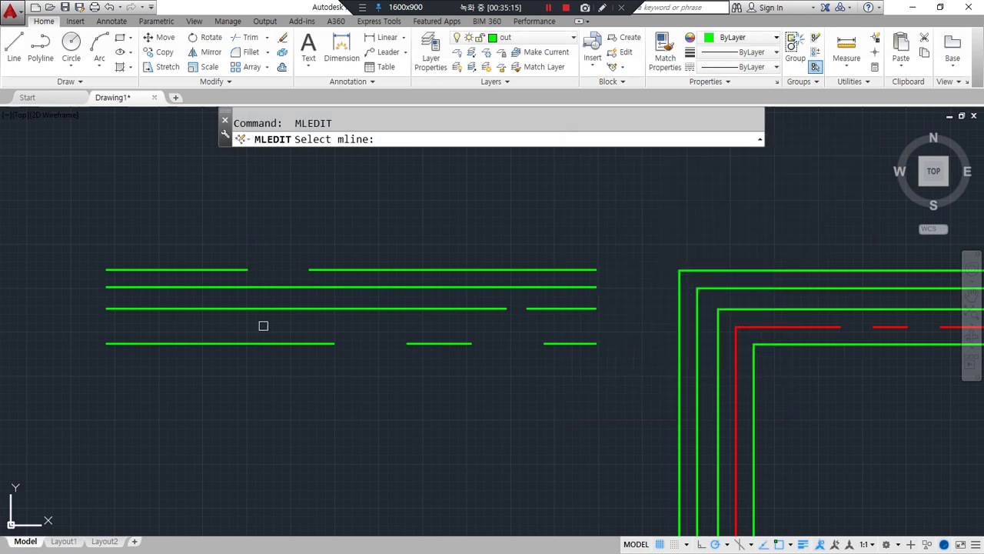
{"action": "left_click", "coordinate": [198, 307]}
{"action": "left_click", "coordinate": [149, 322]}
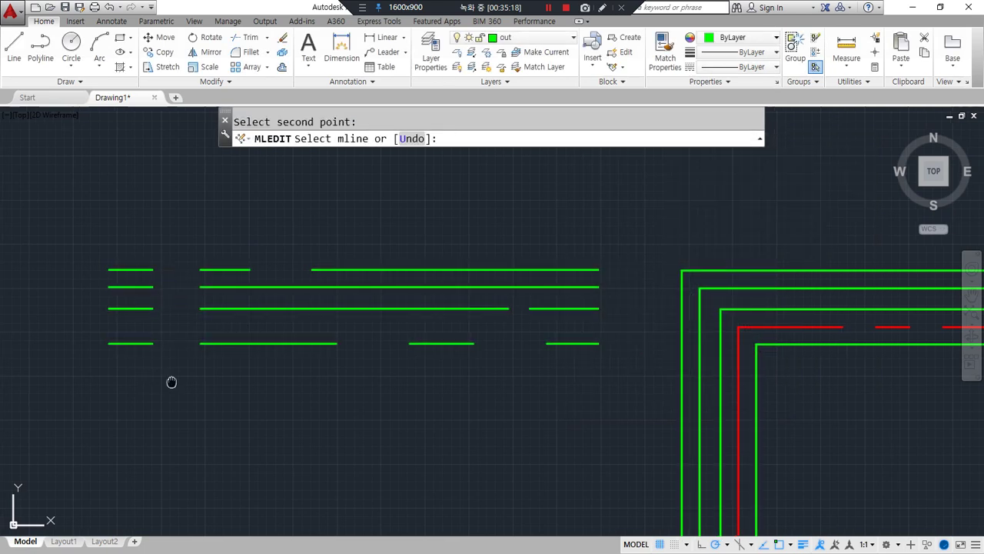
{"action": "middle_click_drag", "start_coordinate": [149, 328], "coordinate": [273, 358]}
{"action": "key", "text": "Escape"}
Stretch the west endpoint of the horizontal sample multiline farther west.
{"action": "left_click", "coordinate": [257, 338]}
{"action": "left_click", "coordinate": [228, 356]}
{"action": "scroll", "coordinate": [74, 357], "scroll_direction": "down", "scroll_amount": 2}
{"action": "middle_click_drag", "start_coordinate": [72, 358], "coordinate": [260, 367]}
{"action": "left_click", "coordinate": [129, 365]}
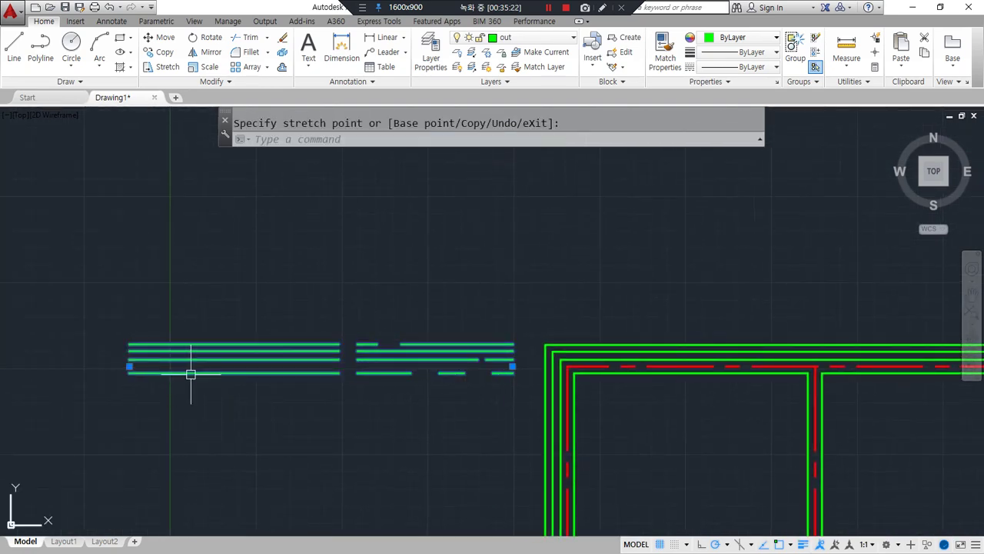
Use Weld All to close the gap that runs through all lines of the sample multiline.
{"action": "scroll", "coordinate": [346, 392], "scroll_direction": "up", "scroll_amount": 2}
{"action": "middle_click_drag", "start_coordinate": [371, 407], "coordinate": [422, 403]}
{"action": "scroll", "coordinate": [396, 383], "scroll_direction": "up", "scroll_amount": 2}
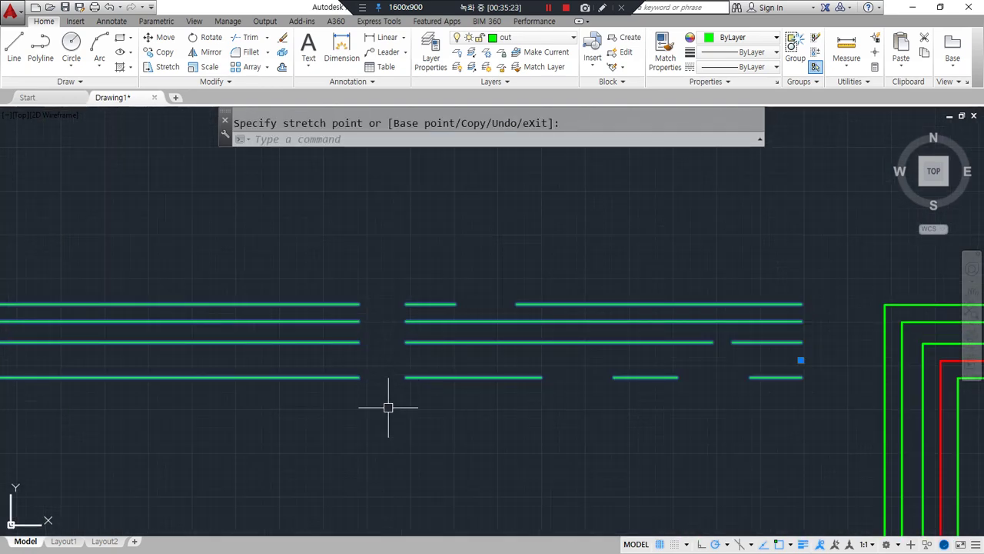
{"action": "key", "text": "Return"}
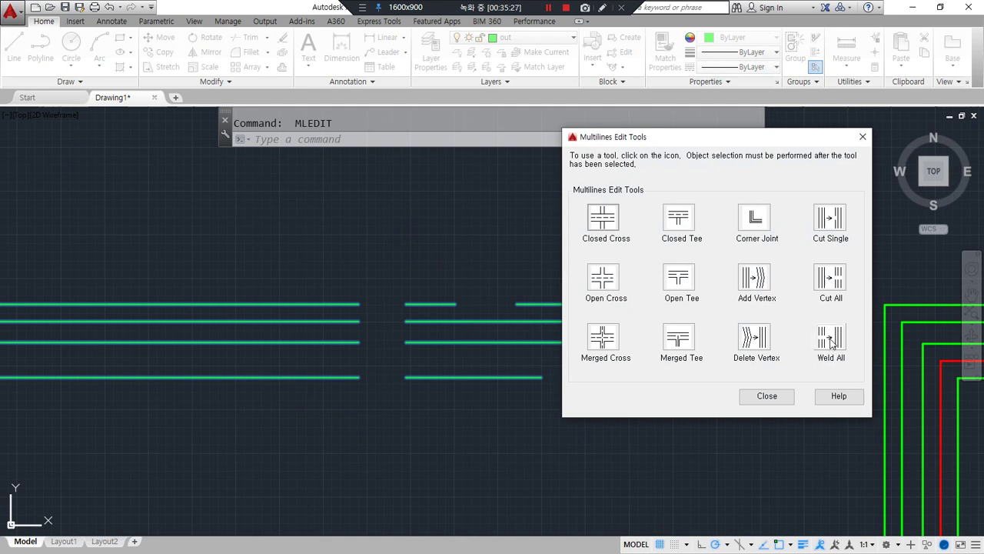
{"action": "left_click", "coordinate": [830, 343]}
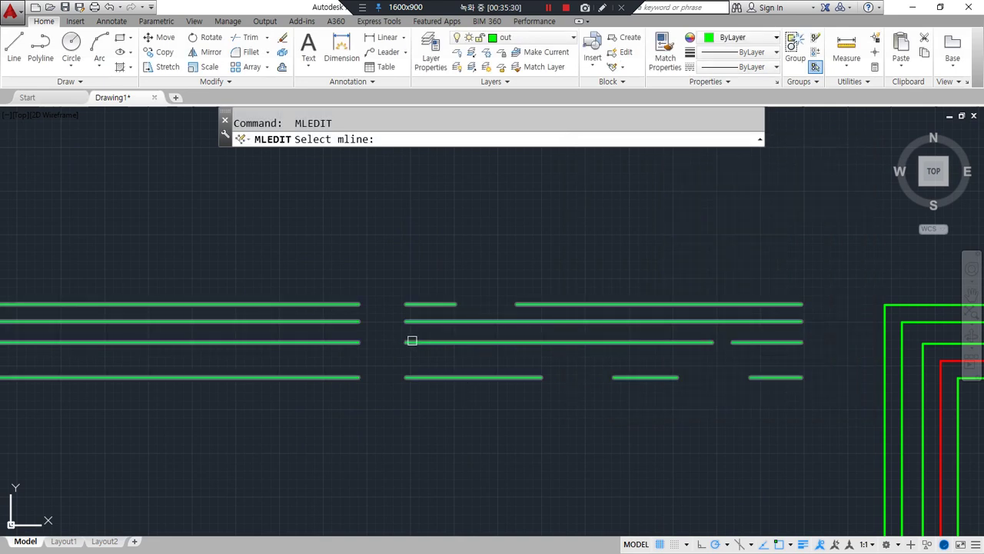
{"action": "left_click", "coordinate": [408, 342]}
{"action": "left_click", "coordinate": [345, 343]}
Weld the remaining gaps in the individual lines of the sample multiline's eastern half, and finish multiline editing.
{"action": "left_click", "coordinate": [527, 304]}
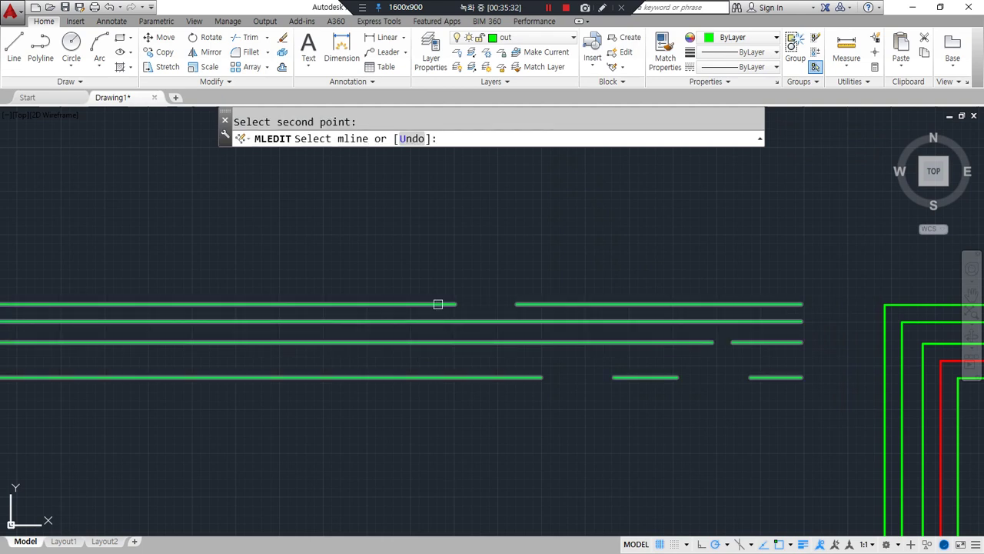
{"action": "left_click", "coordinate": [527, 303]}
{"action": "left_click", "coordinate": [531, 378]}
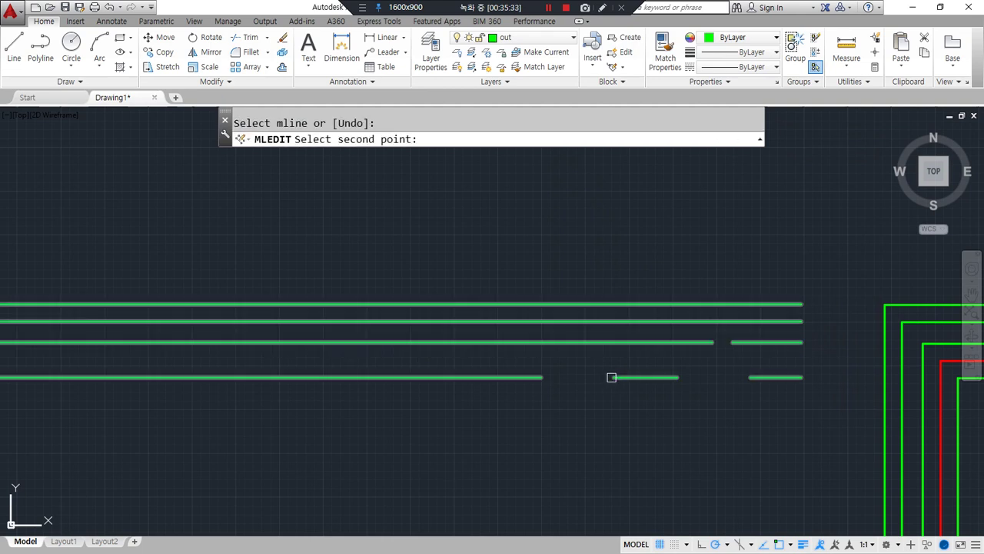
{"action": "left_click", "coordinate": [653, 379]}
{"action": "left_click", "coordinate": [652, 379]}
{"action": "left_click", "coordinate": [758, 377]}
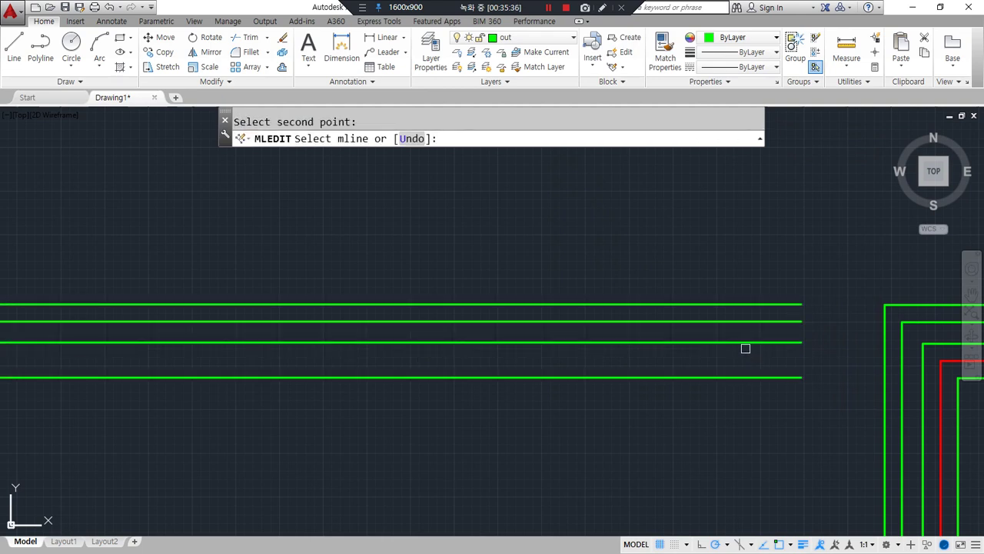
{"action": "key", "text": "Return"}
Use Cut Single to open a wide gap in the uppermost line near the west end of the welded sample multiline.
{"action": "middle_click_drag", "start_coordinate": [325, 428], "coordinate": [433, 422]}
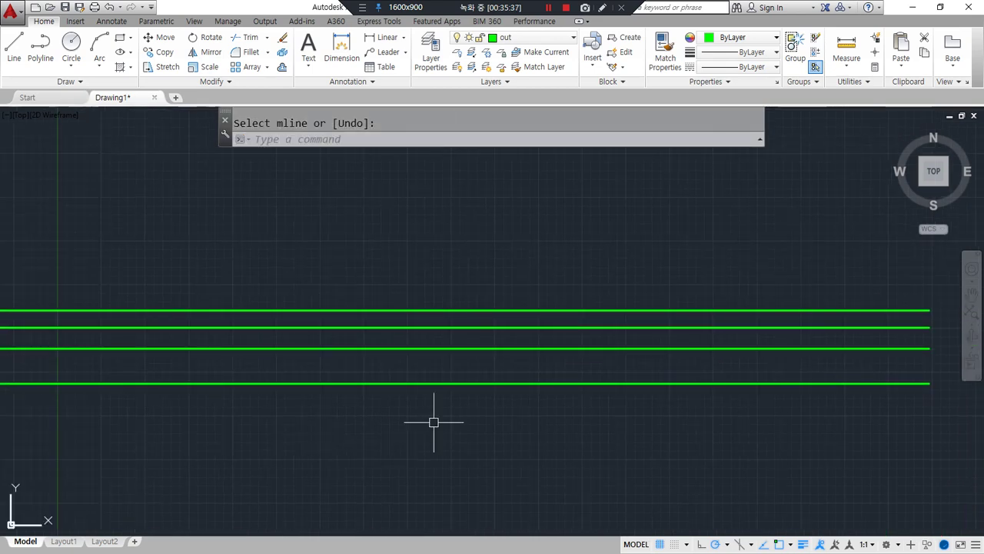
{"action": "key", "text": "Return"}
{"action": "left_click", "coordinate": [828, 218]}
{"action": "left_click", "coordinate": [51, 311]}
{"action": "left_click", "coordinate": [187, 310]}
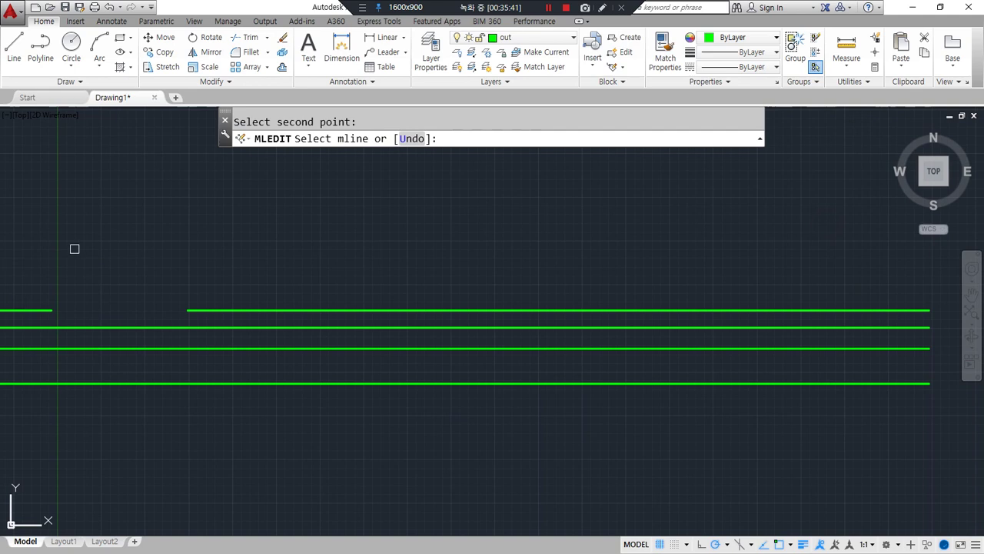
{"action": "key", "text": "Return"}
Use Cut All to open a wide gap through every line in the eastern part of the sample multiline.
{"action": "key", "text": "Return"}
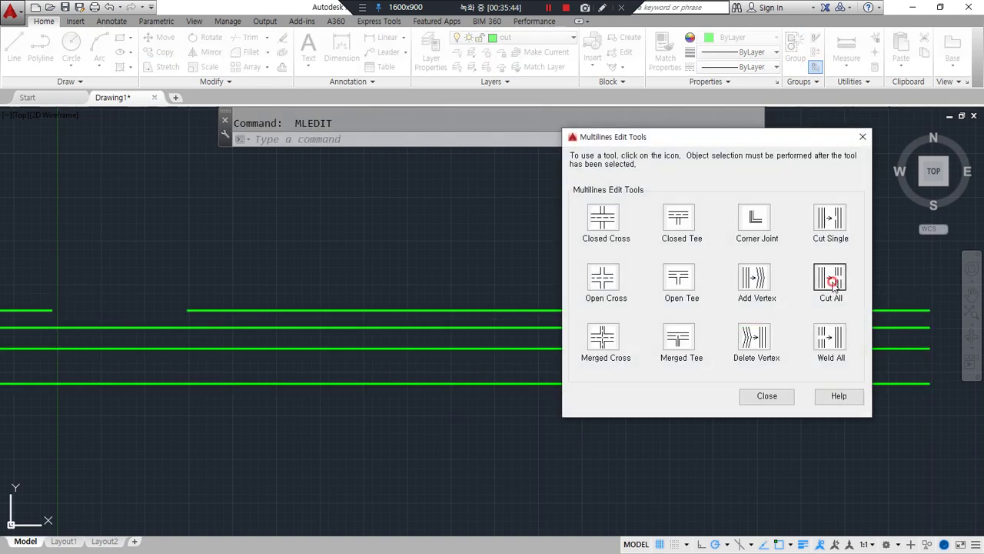
{"action": "left_click", "coordinate": [829, 279]}
{"action": "left_click", "coordinate": [578, 383]}
{"action": "left_click", "coordinate": [707, 385]}
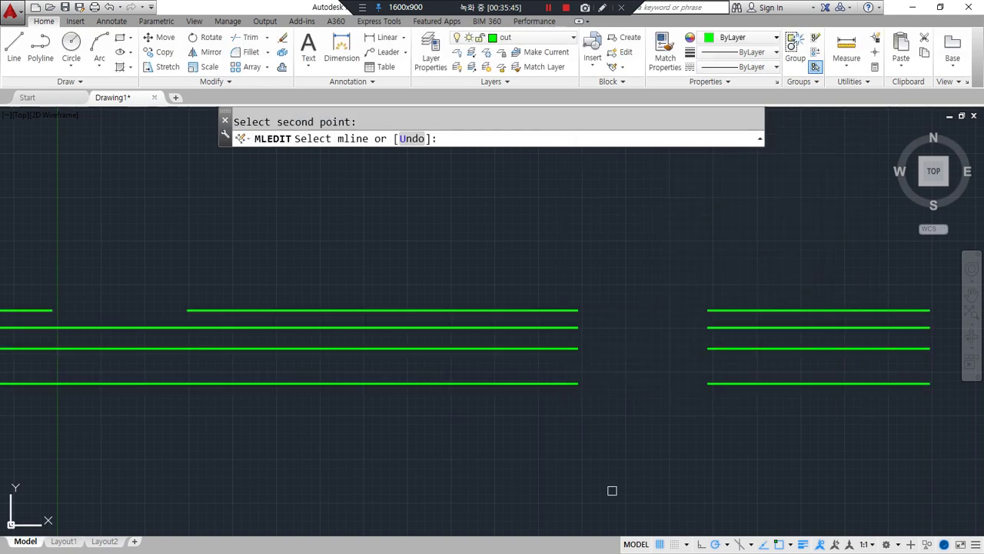
{"action": "middle_click_drag", "start_coordinate": [522, 453], "coordinate": [577, 464]}
{"action": "key", "text": "Return"}
Use Weld All to close both the eastern full gap and the western gap in the uppermost line.
{"action": "key", "text": "Return"}
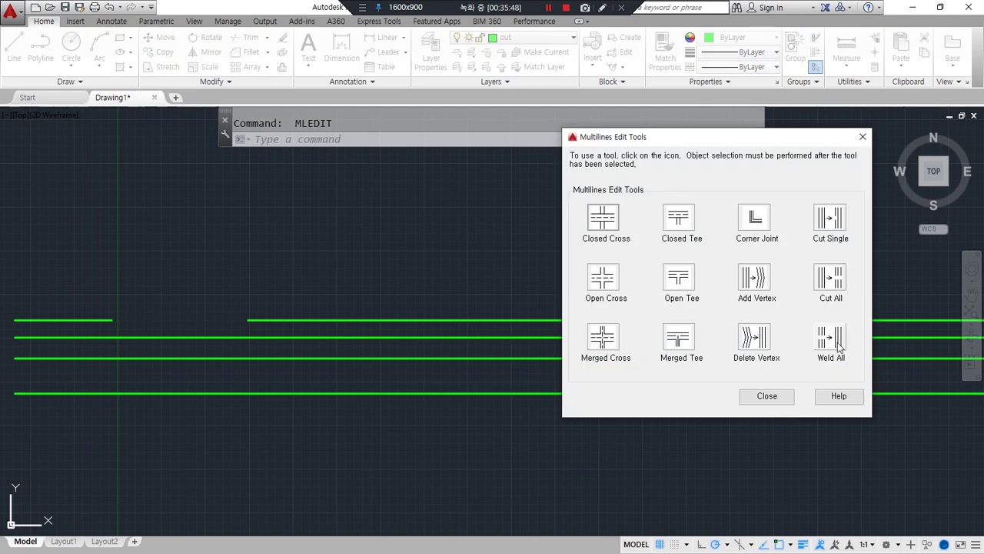
{"action": "left_click", "coordinate": [831, 339]}
{"action": "left_click", "coordinate": [775, 393]}
{"action": "left_click", "coordinate": [615, 396]}
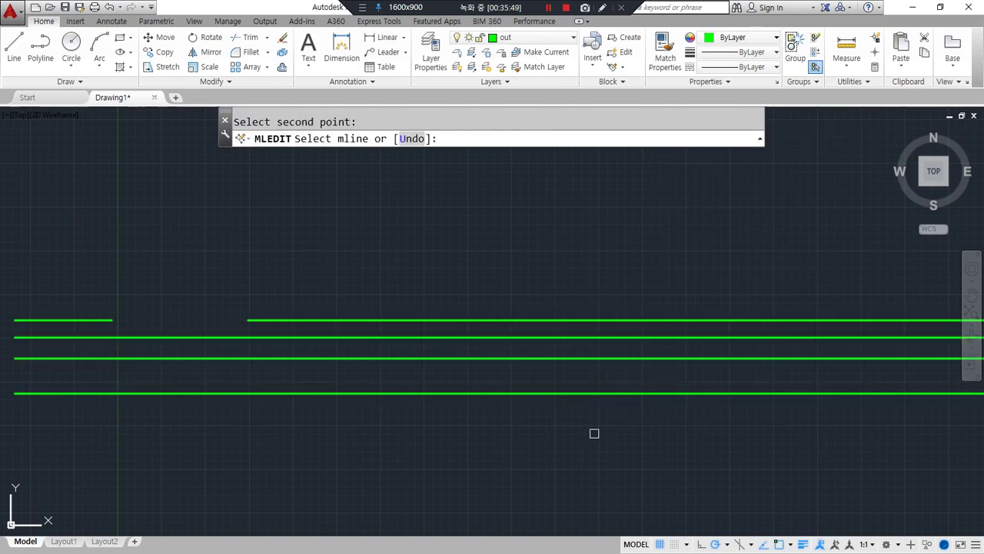
{"action": "left_click", "coordinate": [250, 329]}
{"action": "left_click", "coordinate": [94, 323]}
{"action": "key", "text": "Return"}
Draw a zigzag multiline of five segments with two peaks and two valleys above the horizontal sample multiline.
{"action": "scroll", "coordinate": [567, 391], "scroll_direction": "down", "scroll_amount": 2}
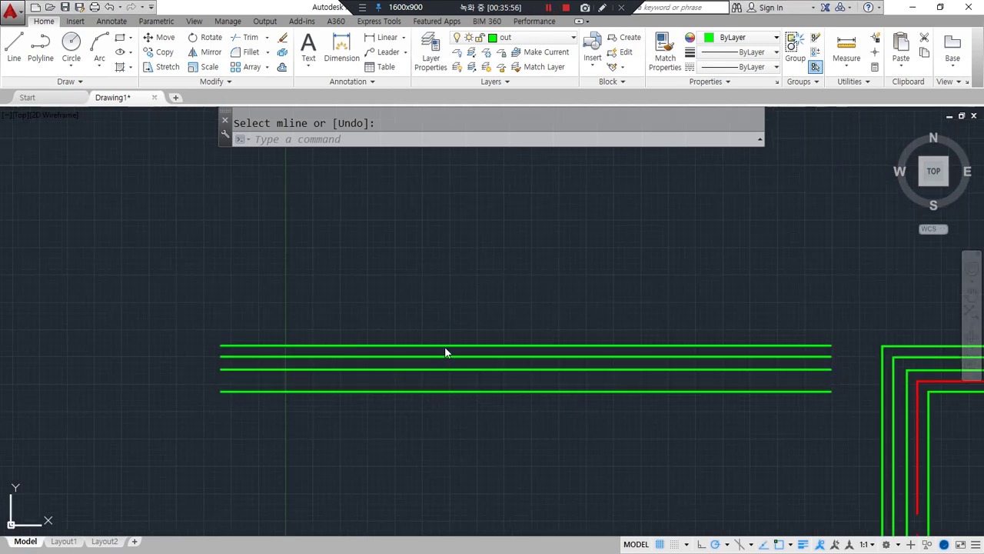
{"action": "type", "text": "ml"}
{"action": "key", "text": "Return"}
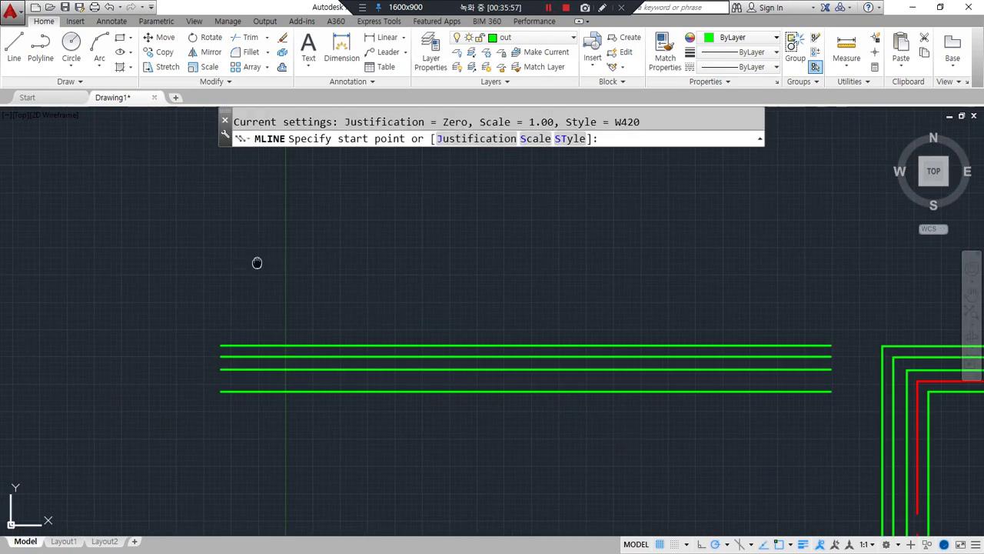
{"action": "middle_click_drag", "start_coordinate": [257, 262], "coordinate": [207, 350]}
{"action": "left_click", "coordinate": [136, 329]}
{"action": "left_click", "coordinate": [278, 203]}
{"action": "left_click", "coordinate": [370, 340]}
{"action": "left_click", "coordinate": [549, 193]}
{"action": "left_click", "coordinate": [667, 333]}
{"action": "left_click", "coordinate": [804, 198]}
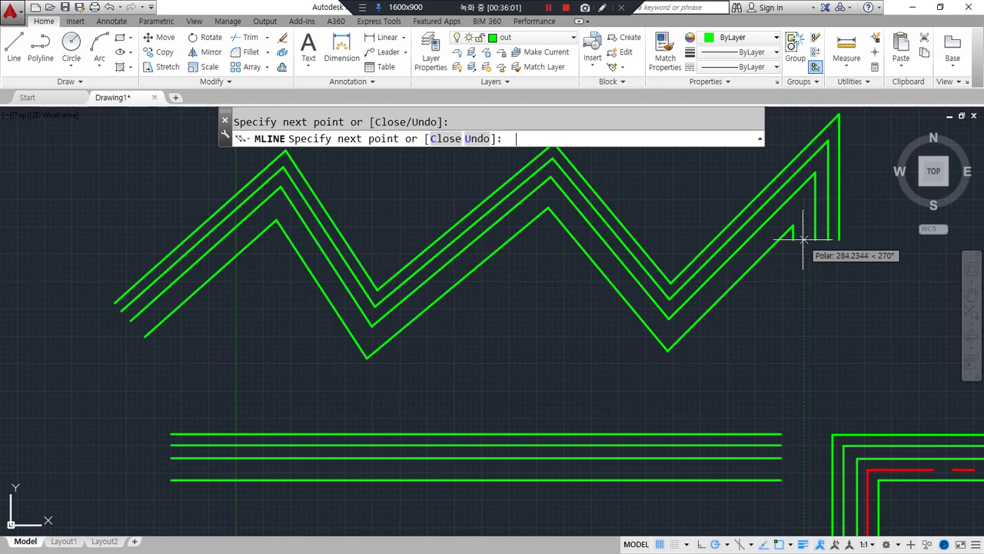
{"action": "key", "text": "Return"}
{"action": "middle_click_drag", "start_coordinate": [627, 388], "coordinate": [622, 431]}
{"action": "left_click_drag", "start_coordinate": [655, 421], "coordinate": [682, 394]}
{"action": "left_click_drag", "start_coordinate": [552, 304], "coordinate": [579, 198]}
{"action": "left_click_drag", "start_coordinate": [352, 420], "coordinate": [360, 417]}
{"action": "mouse_move", "coordinate": [288, 275]}
{"action": "left_mouse_down"}
{"action": "mouse_move", "coordinate": [242, 170]}
{"action": "mouse_move", "coordinate": [283, 299]}
{"action": "left_mouse_up"}
{"action": "key", "text": "Escape"}
{"action": "key", "text": "Escape"}
{"action": "scroll", "coordinate": [342, 346], "scroll_direction": "down", "scroll_amount": 2}
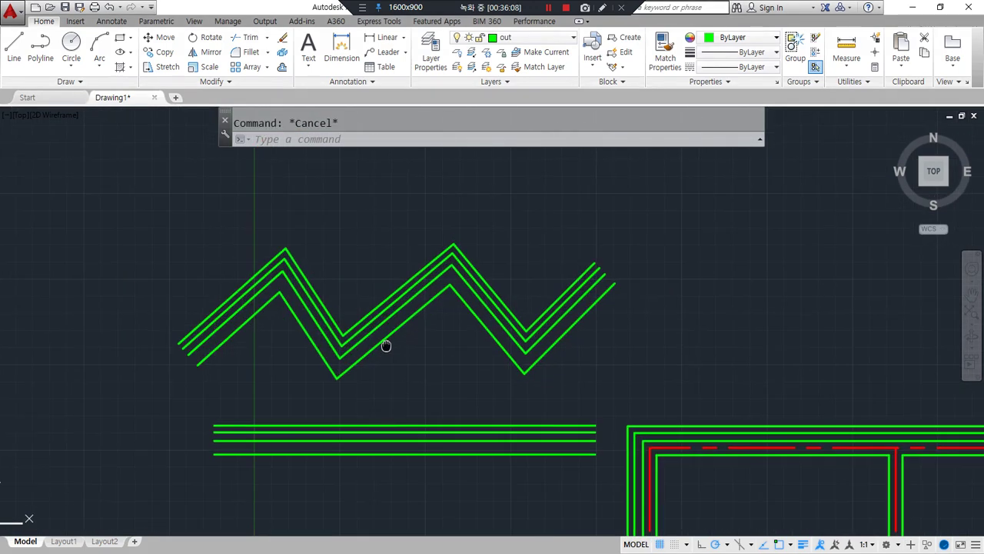
{"action": "type", "text": "ml"}
{"action": "key", "text": "Return"}
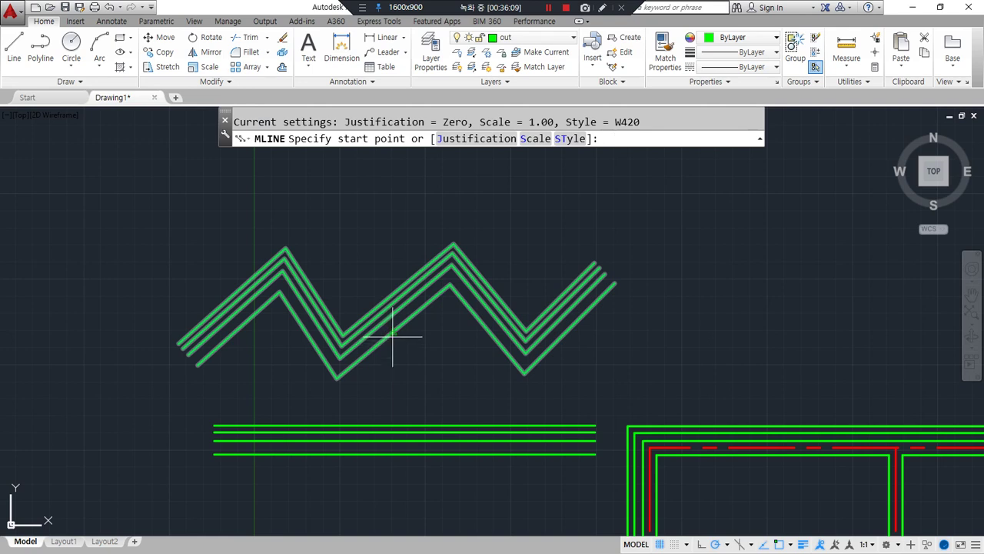
{"action": "key", "text": "Escape"}
Use the MLEDIT Delete Vertex tool to remove both peaks and both valleys of the zigzag multiline.
{"action": "type", "text": "ml"}
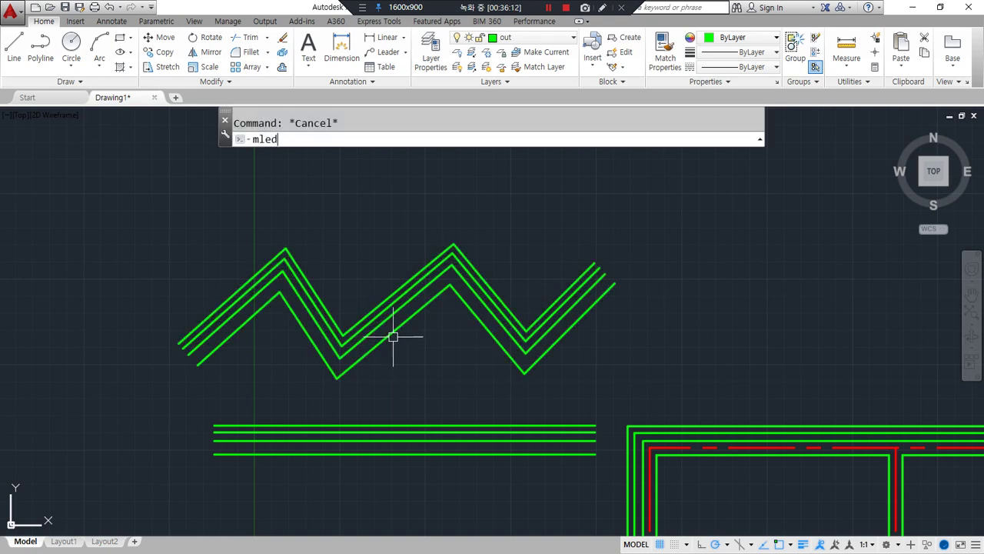
{"action": "type", "text": "ed"}
{"action": "key", "text": "Return"}
{"action": "mouse_move", "coordinate": [746, 255]}
{"action": "left_mouse_down"}
{"action": "mouse_move", "coordinate": [717, 290]}
{"action": "mouse_move", "coordinate": [757, 375]}
{"action": "mouse_move", "coordinate": [792, 277]}
{"action": "left_mouse_up"}
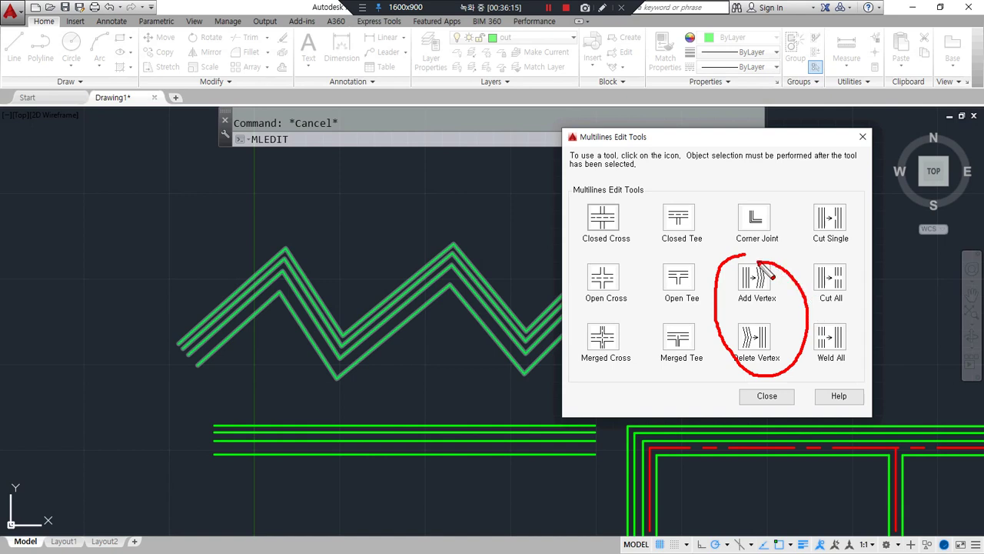
{"action": "mouse_move", "coordinate": [279, 323]}
{"action": "left_mouse_down"}
{"action": "mouse_move", "coordinate": [274, 240]}
{"action": "mouse_move", "coordinate": [298, 321]}
{"action": "left_mouse_up"}
{"action": "left_click_drag", "start_coordinate": [338, 392], "coordinate": [326, 341]}
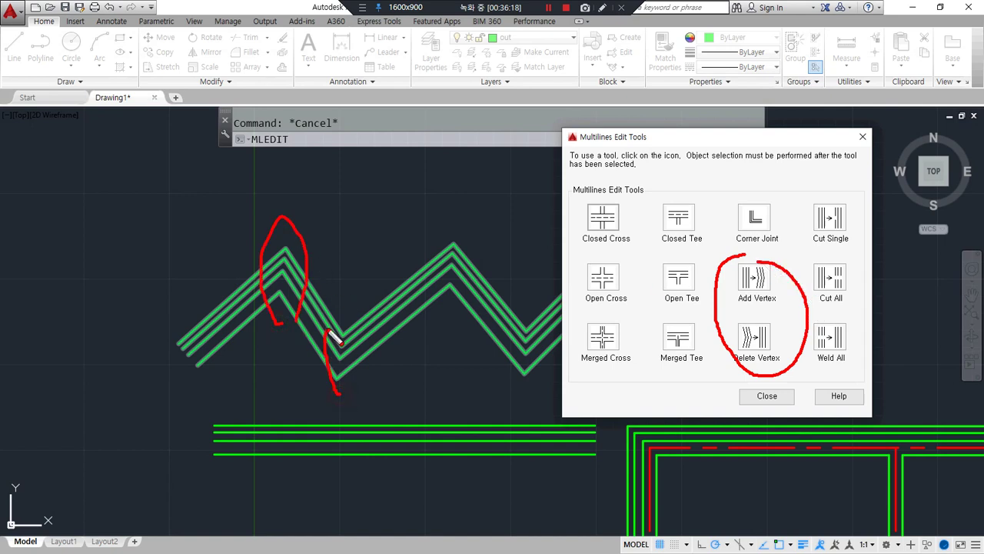
{"action": "mouse_move", "coordinate": [454, 311]}
{"action": "left_mouse_down"}
{"action": "mouse_move", "coordinate": [453, 229]}
{"action": "mouse_move", "coordinate": [474, 298]}
{"action": "left_mouse_up"}
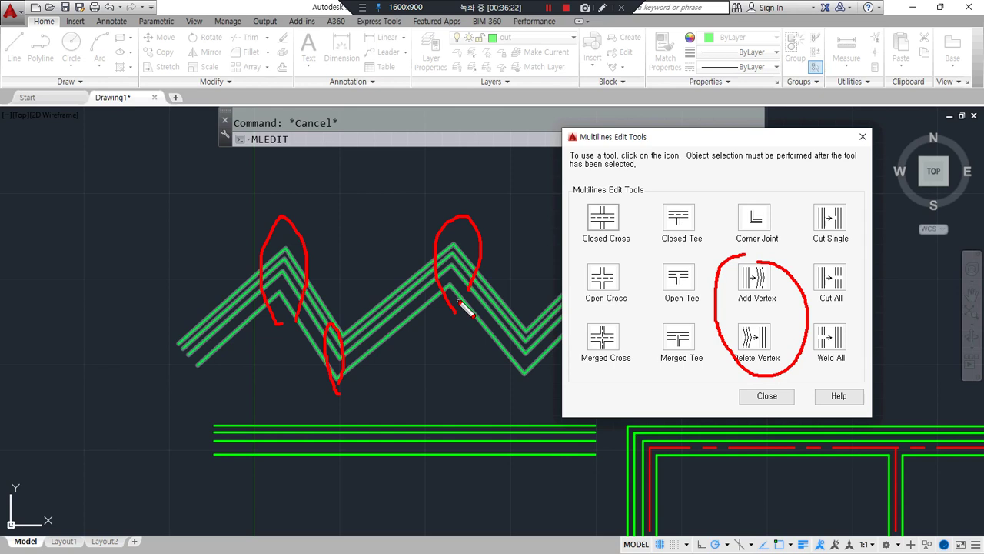
{"action": "left_click_drag", "start_coordinate": [672, 318], "coordinate": [701, 312]}
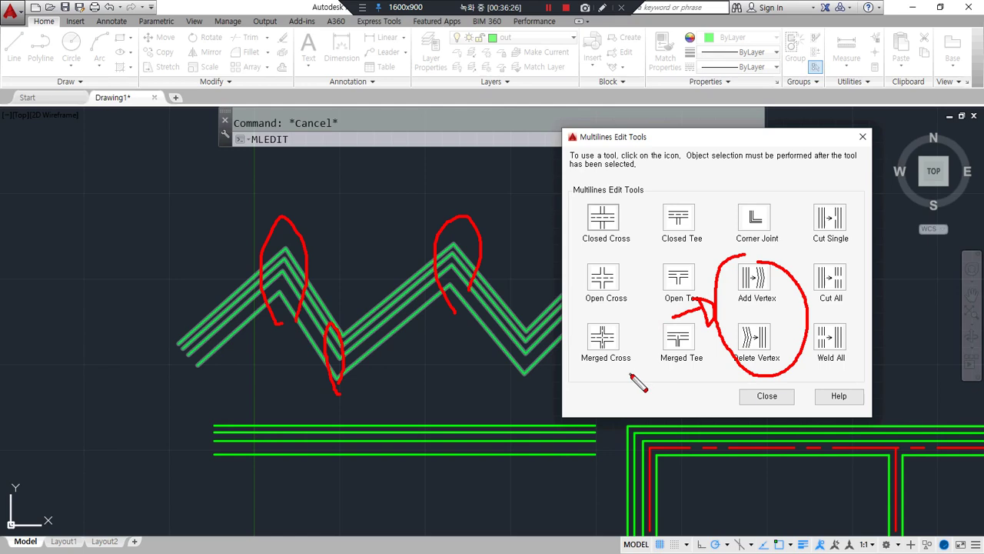
{"action": "key", "text": "Escape"}
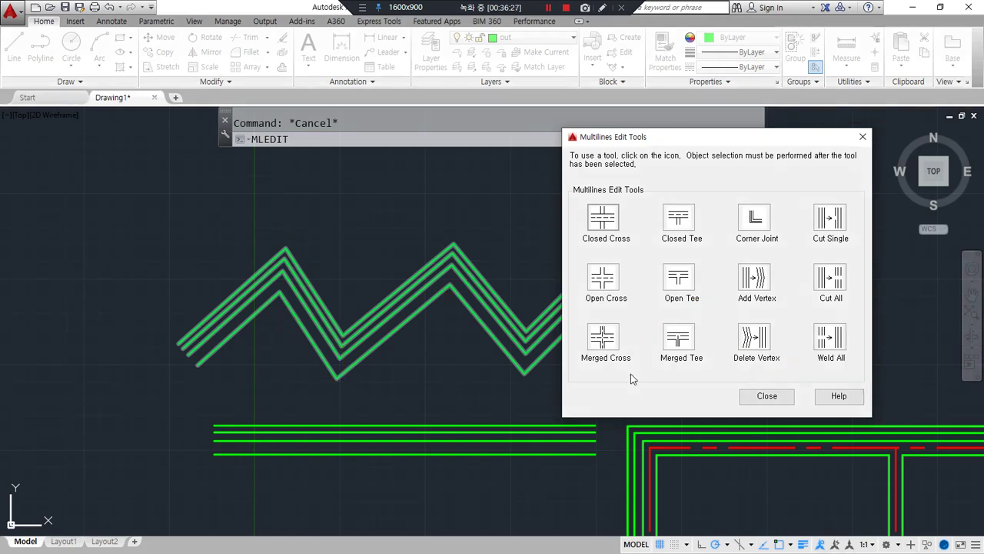
{"action": "left_click", "coordinate": [754, 339]}
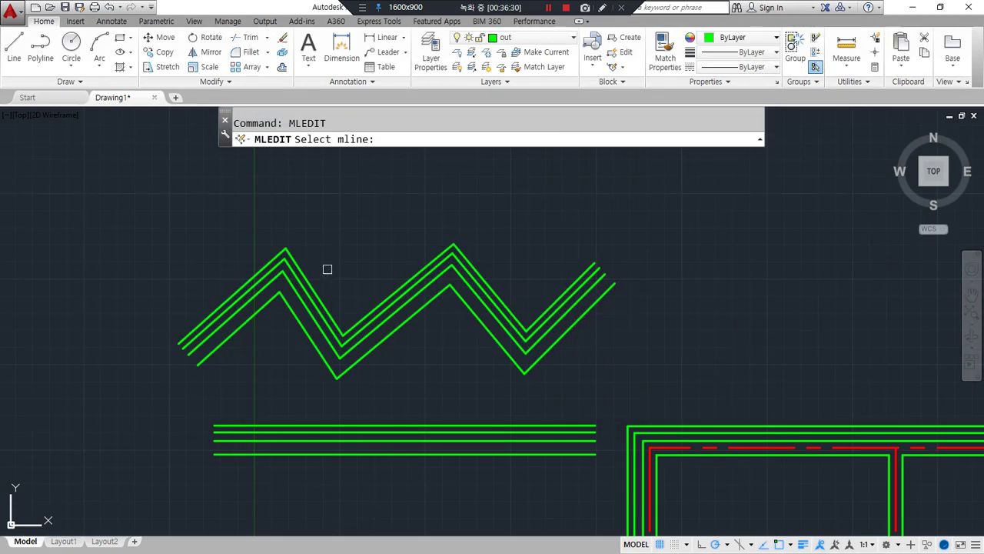
{"action": "left_click", "coordinate": [278, 246]}
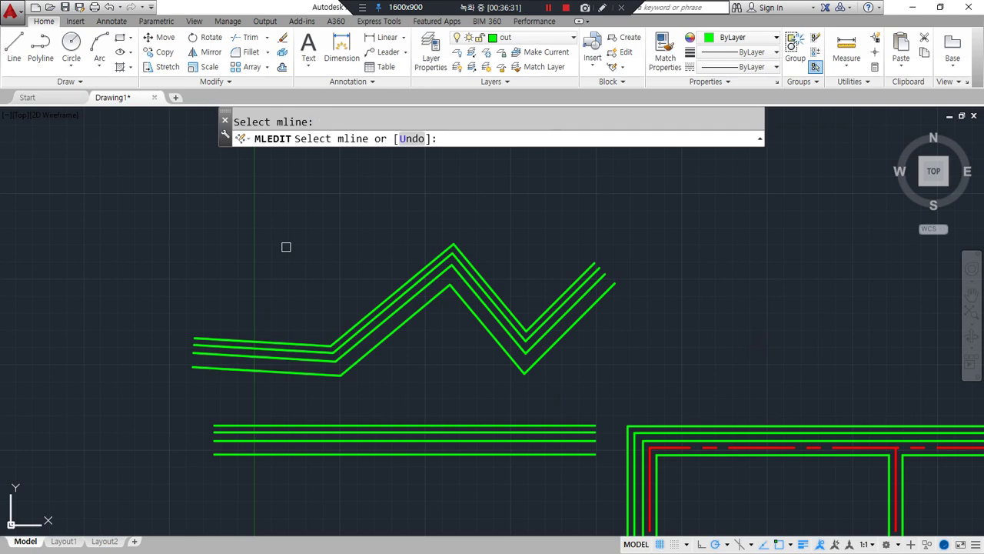
{"action": "left_click", "coordinate": [453, 246]}
{"action": "left_click", "coordinate": [533, 367]}
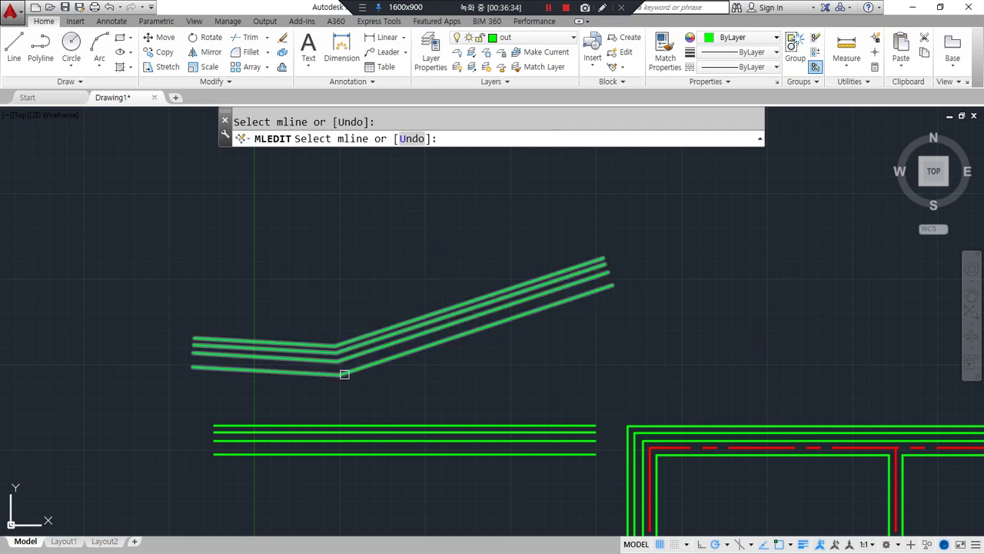
{"action": "left_click", "coordinate": [338, 375]}
{"action": "key", "text": "Return"}
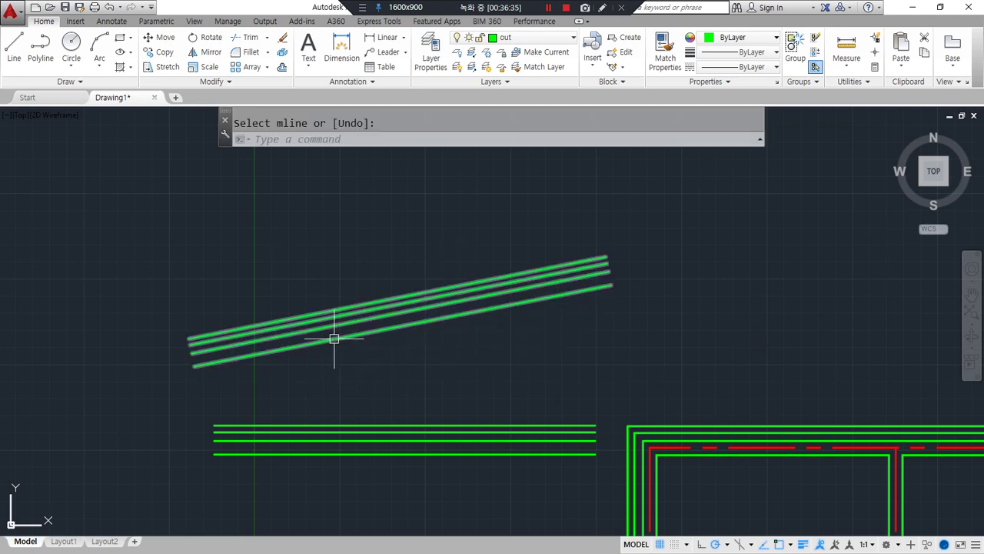
Undo the vertex deletions and select the zigzag multiline to inspect the grips at its vertices.
{"action": "left_click", "coordinate": [334, 336]}
{"action": "key", "text": "ctrl+z"}
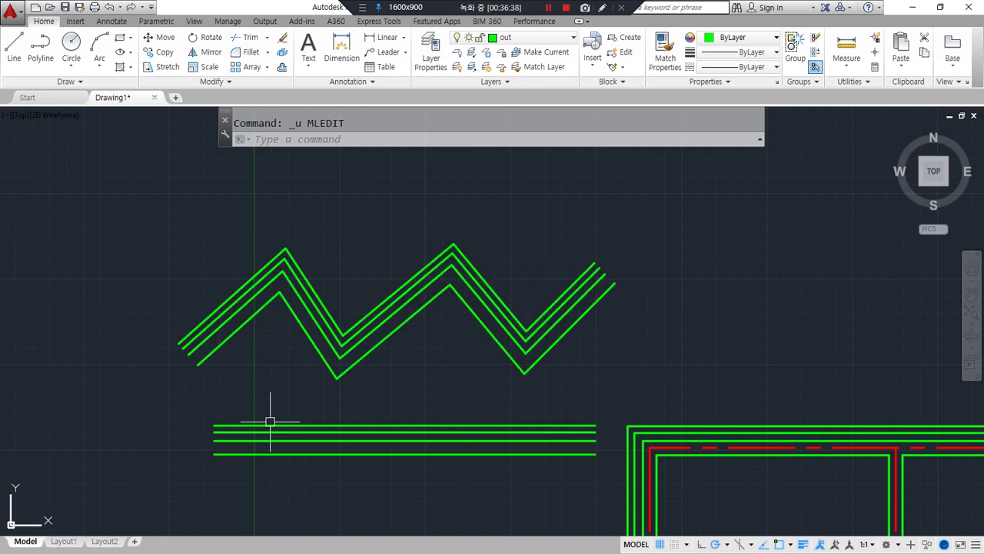
{"action": "left_click", "coordinate": [300, 329]}
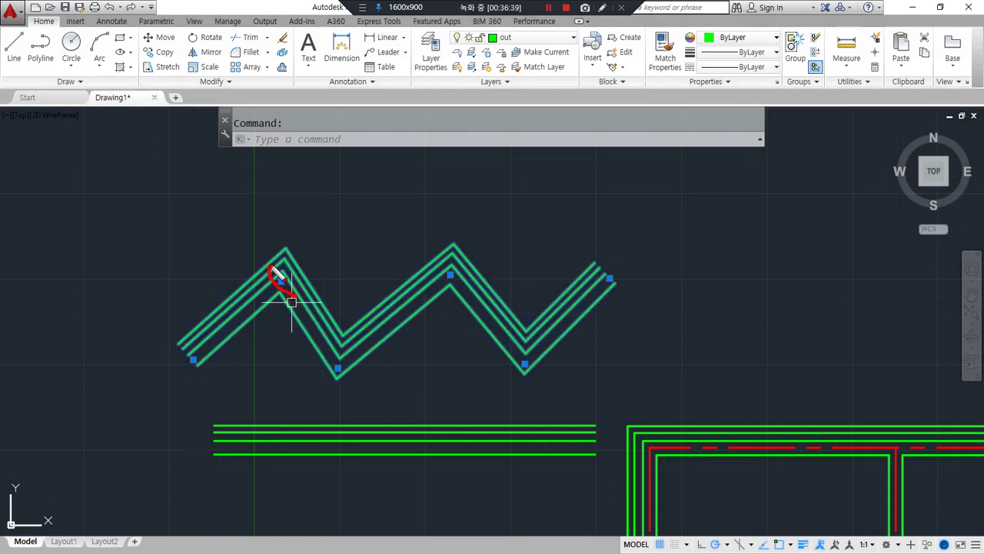
{"action": "left_click_drag", "start_coordinate": [332, 348], "coordinate": [368, 366]}
{"action": "left_click_drag", "start_coordinate": [456, 298], "coordinate": [462, 292]}
{"action": "left_click_drag", "start_coordinate": [523, 335], "coordinate": [524, 331]}
{"action": "key", "text": "Escape"}
{"action": "key", "text": "Escape"}
Delete the zigzag multiline's four vertices again, select the straightened line to check its grips, and undo.
{"action": "type", "text": "mled"}
{"action": "key", "text": "Return"}
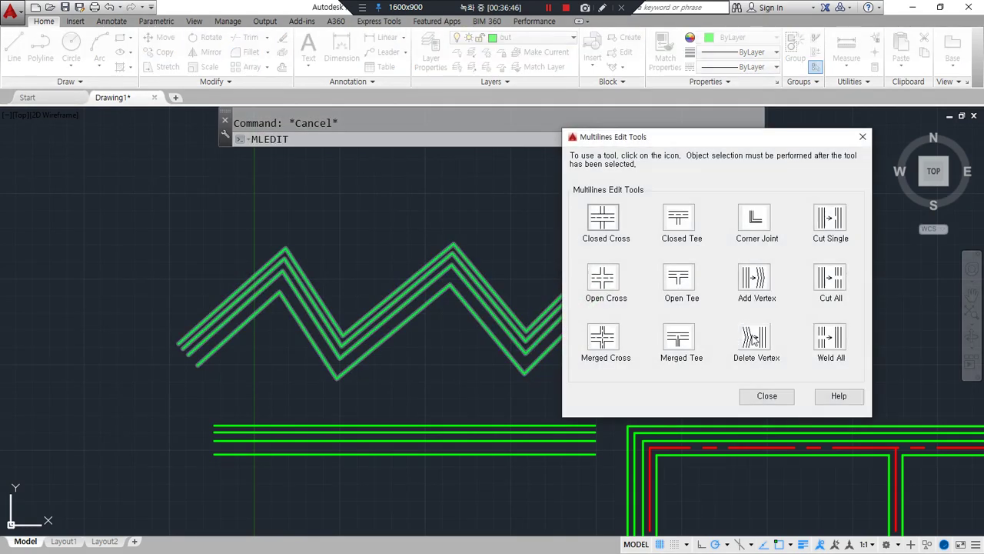
{"action": "left_click", "coordinate": [755, 338]}
{"action": "left_click", "coordinate": [347, 297]}
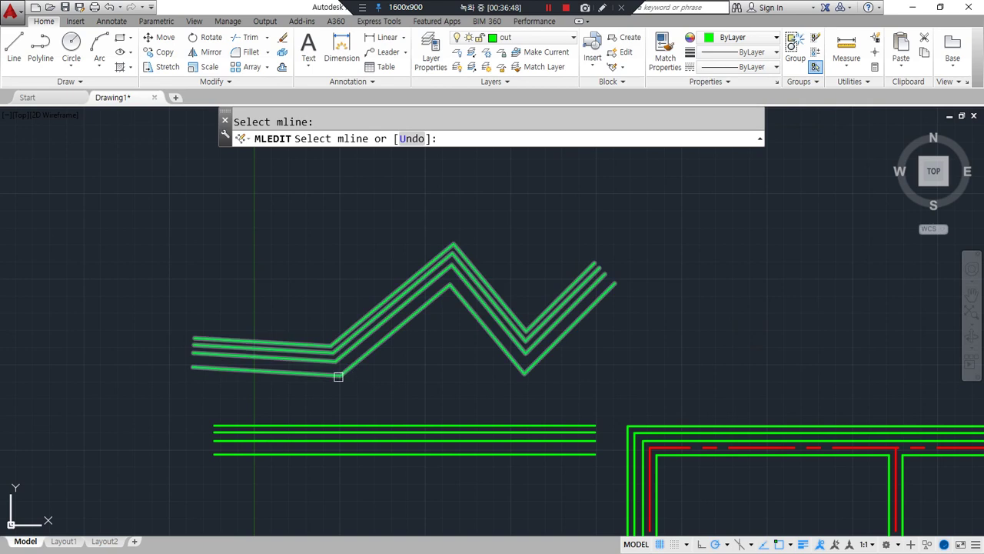
{"action": "left_click", "coordinate": [338, 375]}
{"action": "left_click", "coordinate": [448, 290]}
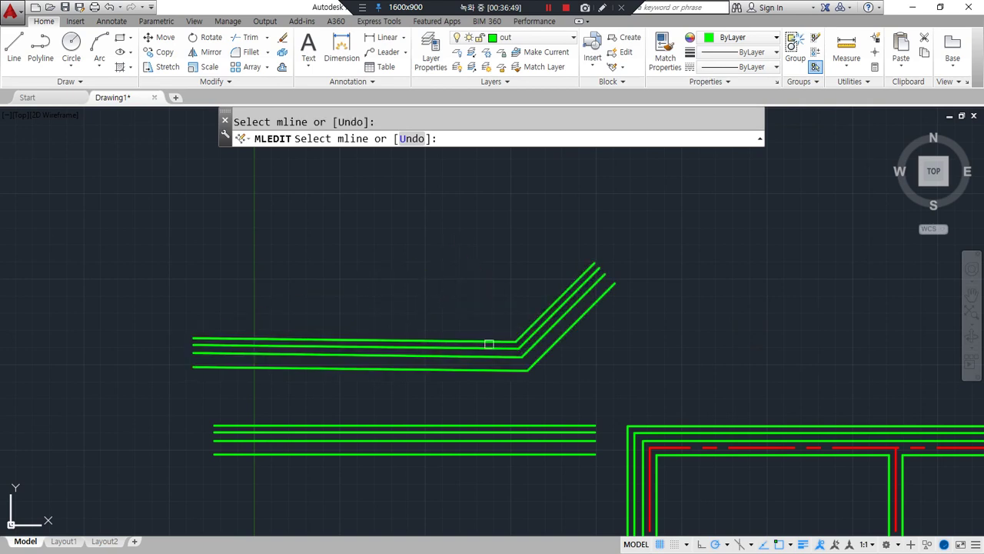
{"action": "left_click", "coordinate": [518, 371]}
{"action": "key", "text": "Return"}
{"action": "left_click", "coordinate": [461, 330]}
{"action": "left_click", "coordinate": [290, 332]}
{"action": "mouse_move", "coordinate": [188, 404]}
{"action": "left_mouse_down"}
{"action": "mouse_move", "coordinate": [619, 179]}
{"action": "mouse_move", "coordinate": [389, 396]}
{"action": "mouse_move", "coordinate": [193, 386]}
{"action": "left_mouse_up"}
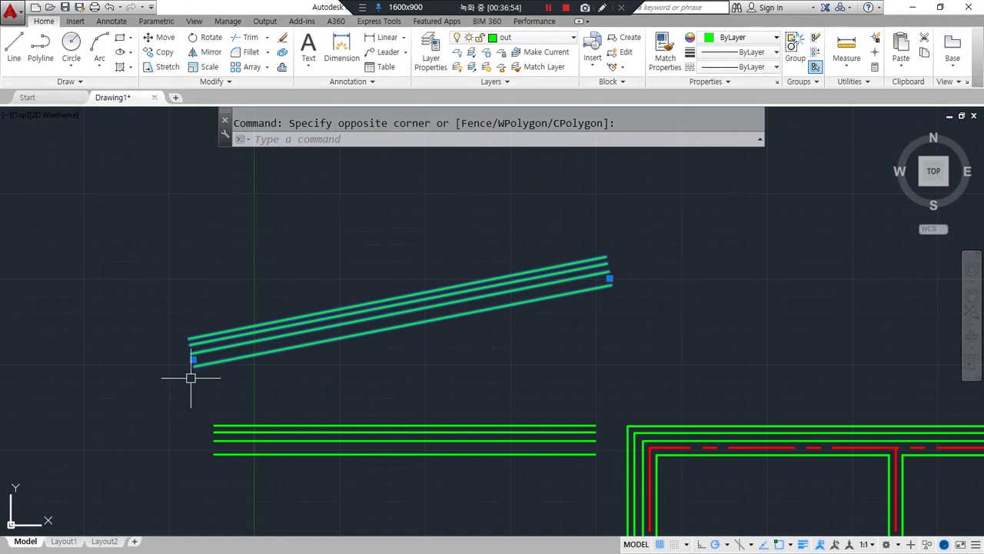
{"action": "key", "text": "ctrl+z"}
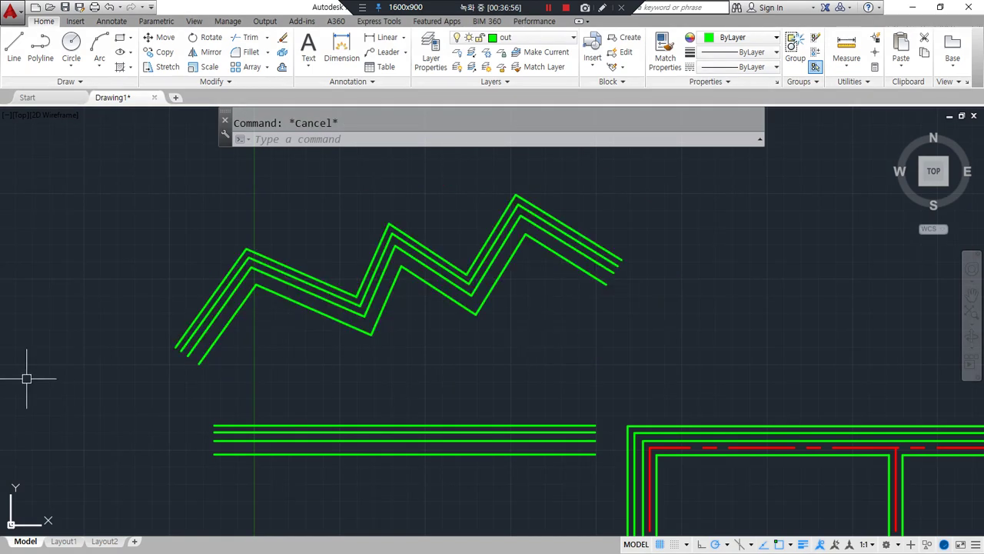
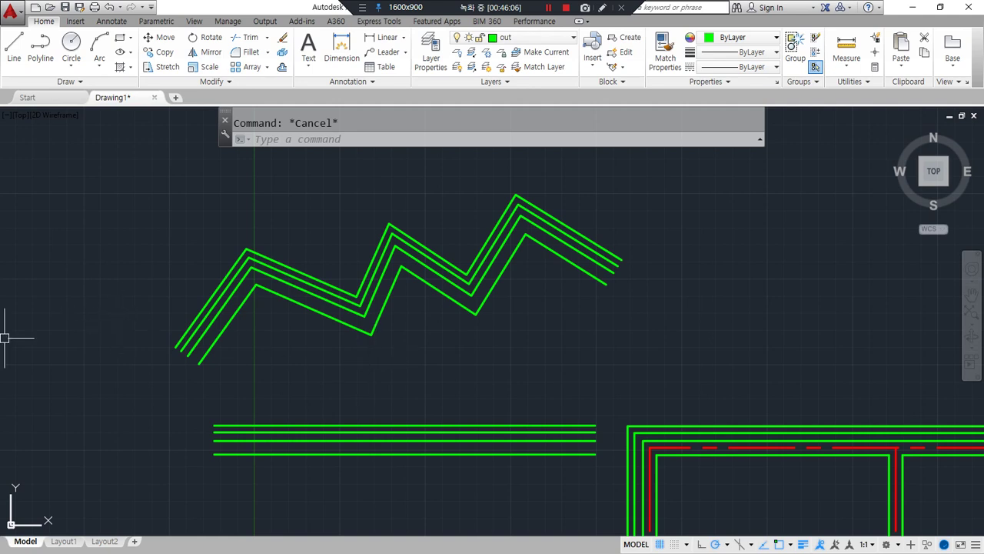
Check the multiline styles defined in Drawing1 without changing them.
{"action": "left_click", "coordinate": [448, 330]}
{"action": "scroll", "coordinate": [427, 355], "scroll_direction": "down", "scroll_amount": 2}
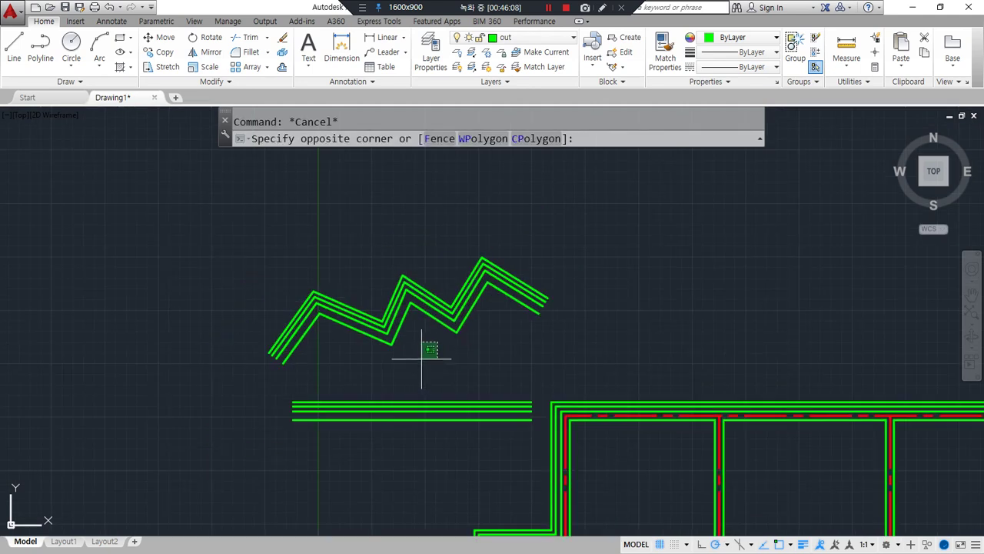
{"action": "key", "text": "Escape"}
{"action": "middle_click_drag", "start_coordinate": [299, 374], "coordinate": [370, 382]}
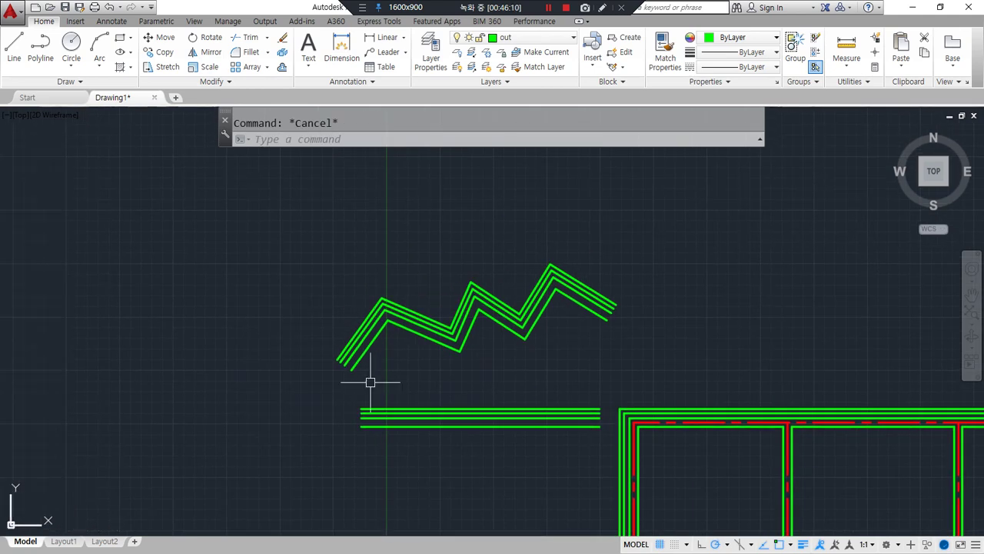
{"action": "type", "text": "mlst"}
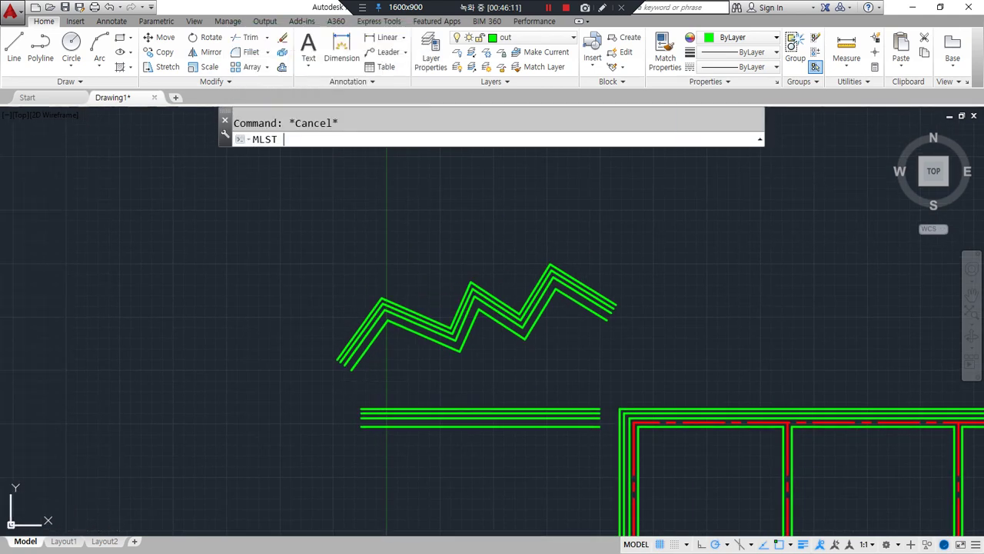
{"action": "key", "text": "Return"}
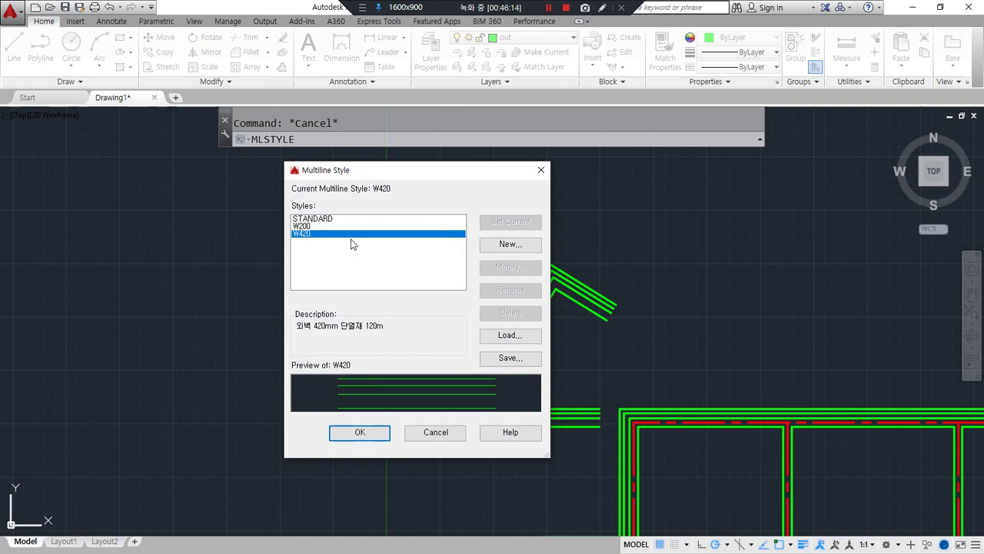
{"action": "key", "text": "Escape"}
Copy the zigzag multiline from Drawing1 and paste it near the origin of a new drawing.
{"action": "left_click", "coordinate": [478, 327]}
{"action": "left_click", "coordinate": [379, 271]}
{"action": "key", "text": "ctrl+c"}
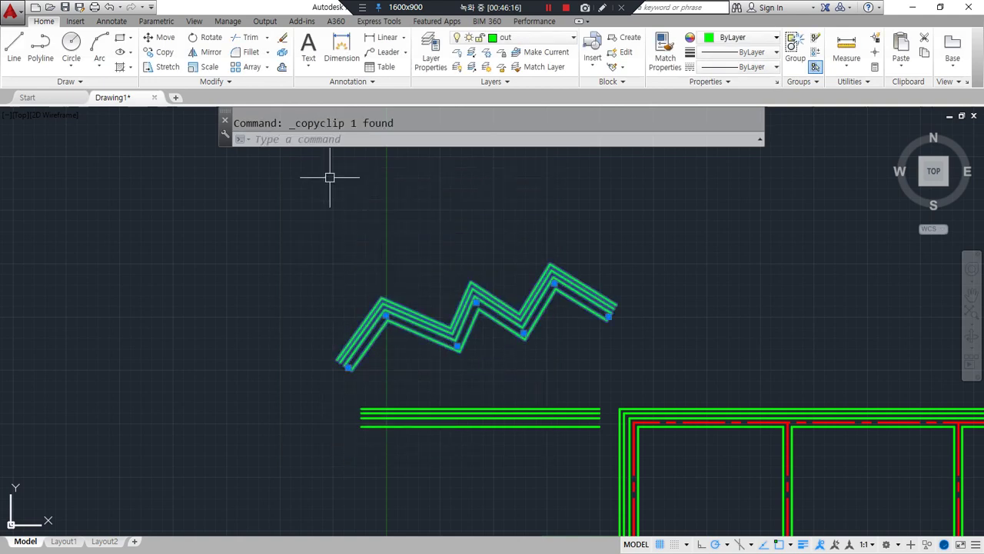
{"action": "left_click", "coordinate": [175, 98]}
{"action": "key", "text": "ctrl+v"}
{"action": "left_click", "coordinate": [253, 387]}
{"action": "scroll", "coordinate": [323, 360], "scroll_direction": "up", "scroll_amount": 3}
{"action": "scroll", "coordinate": [252, 439], "scroll_direction": "down", "scroll_amount": 2}
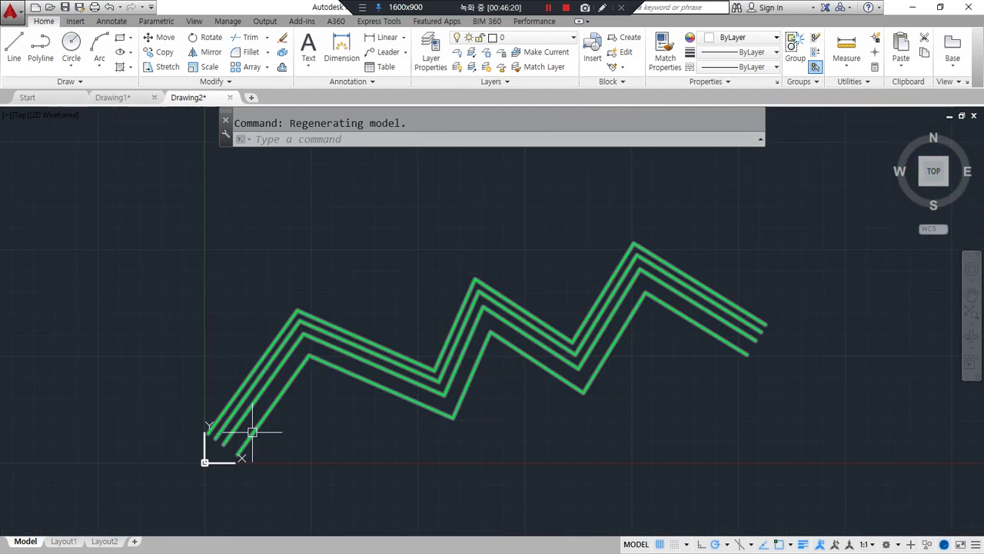
{"action": "scroll", "coordinate": [274, 402], "scroll_direction": "up", "scroll_amount": 2}
Erase the pasted zigzag multiline from the new drawing.
{"action": "type", "text": "mlst"}
{"action": "key", "text": "Return"}
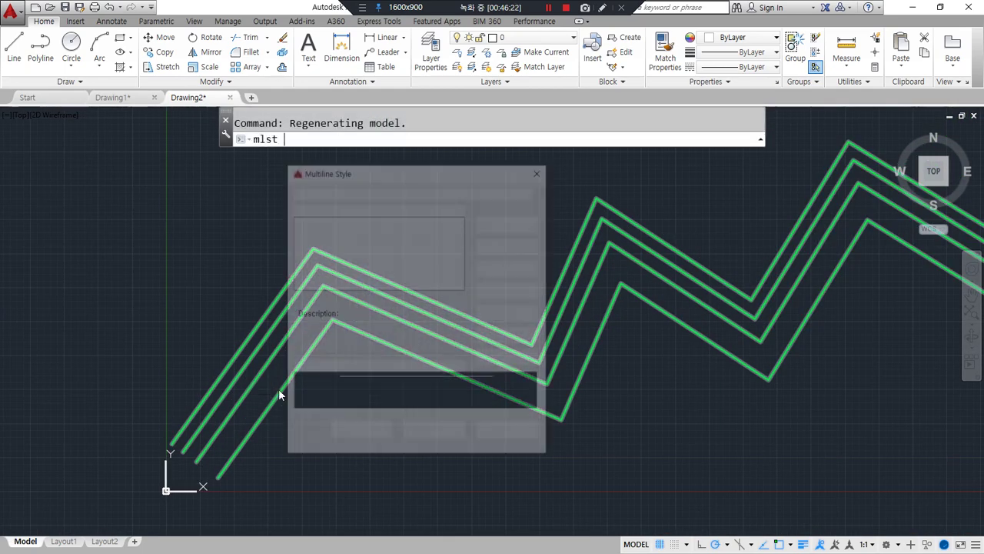
{"action": "key", "text": "Escape"}
{"action": "left_click", "coordinate": [347, 402]}
{"action": "left_click", "coordinate": [213, 289]}
{"action": "type", "text": "e"}
{"action": "key", "text": "Return"}
Examine the multiline styles in Drawing2 and select W420 to see which edit options it offers.
{"action": "type", "text": "mlst"}
{"action": "key", "text": "Return"}
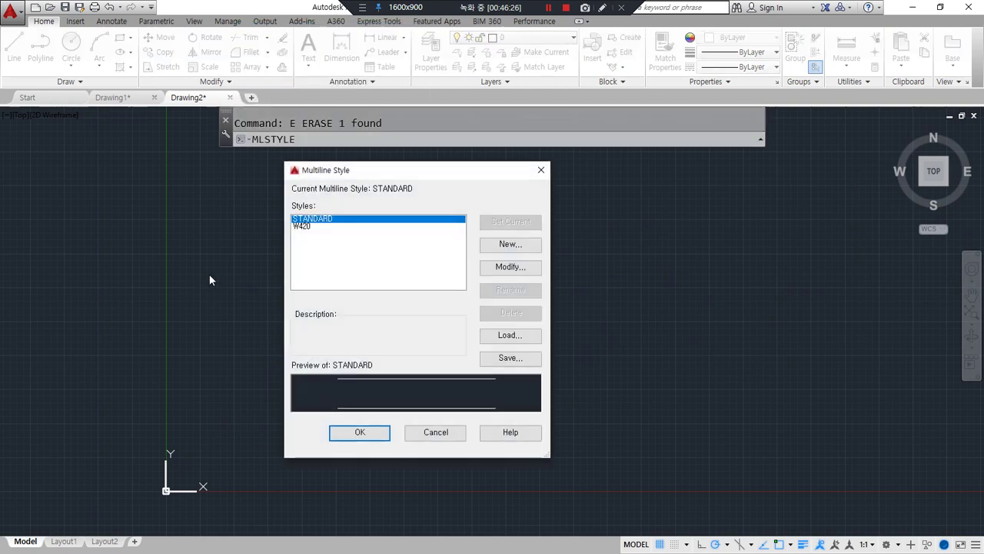
{"action": "left_click", "coordinate": [311, 227]}
{"action": "key", "text": "ctrl+alt+d"}
{"action": "left_click_drag", "start_coordinate": [295, 230], "coordinate": [383, 230]}
{"action": "key", "text": "Escape"}
{"action": "key", "text": "Escape"}
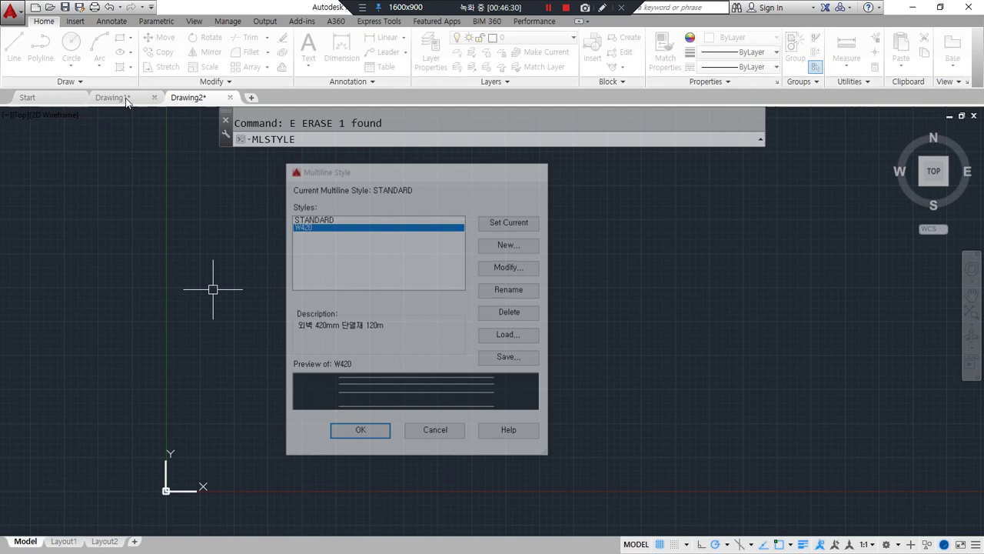
Return to Drawing1 and check in the multiline styles which edit options are available for W420 and W200.
{"action": "left_click", "coordinate": [116, 98]}
{"action": "key", "text": "ctrl+c"}
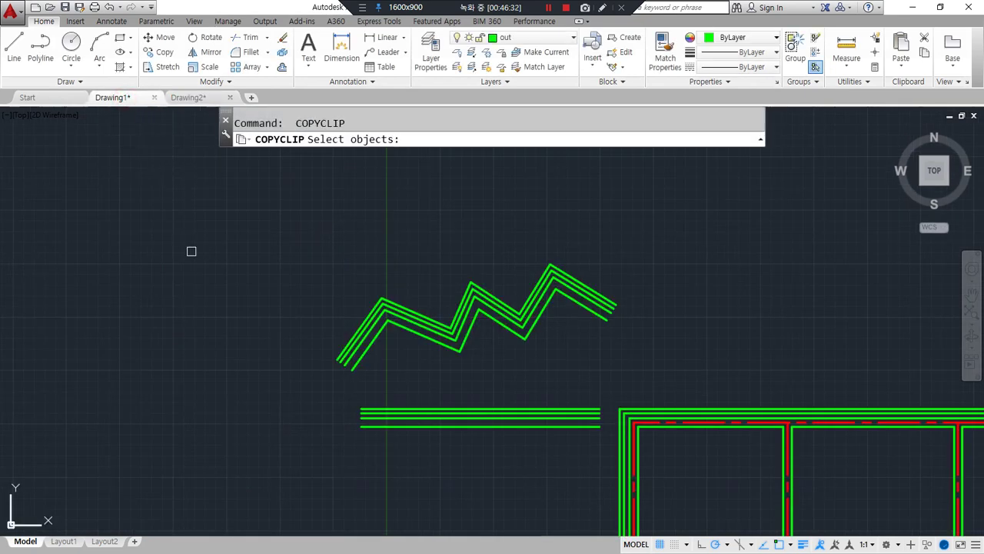
{"action": "key", "text": "Escape"}
{"action": "type", "text": "mlstyle"}
{"action": "key", "text": "Return"}
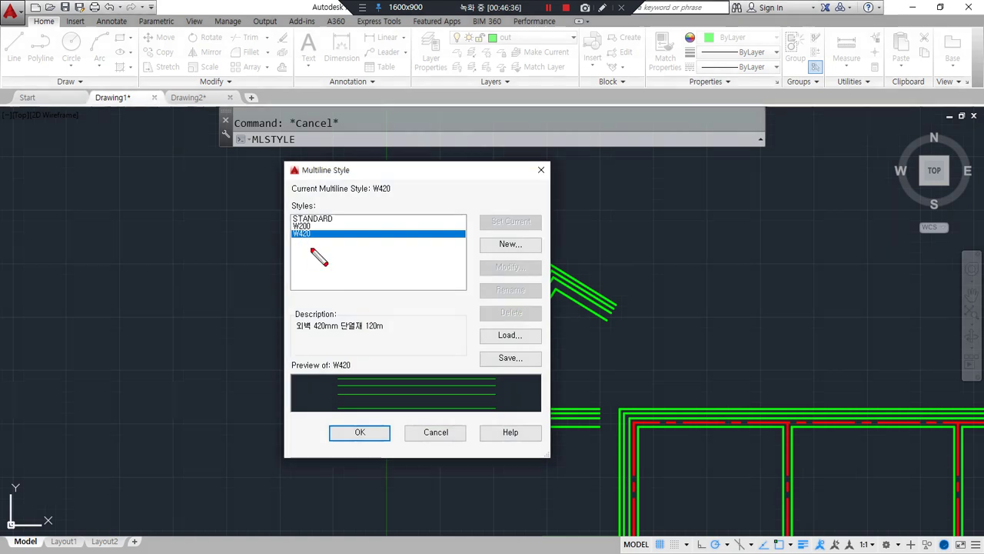
{"action": "mouse_move", "coordinate": [523, 257]}
{"action": "left_mouse_down"}
{"action": "mouse_move", "coordinate": [479, 282]}
{"action": "mouse_move", "coordinate": [509, 253]}
{"action": "mouse_move", "coordinate": [482, 254]}
{"action": "left_mouse_up"}
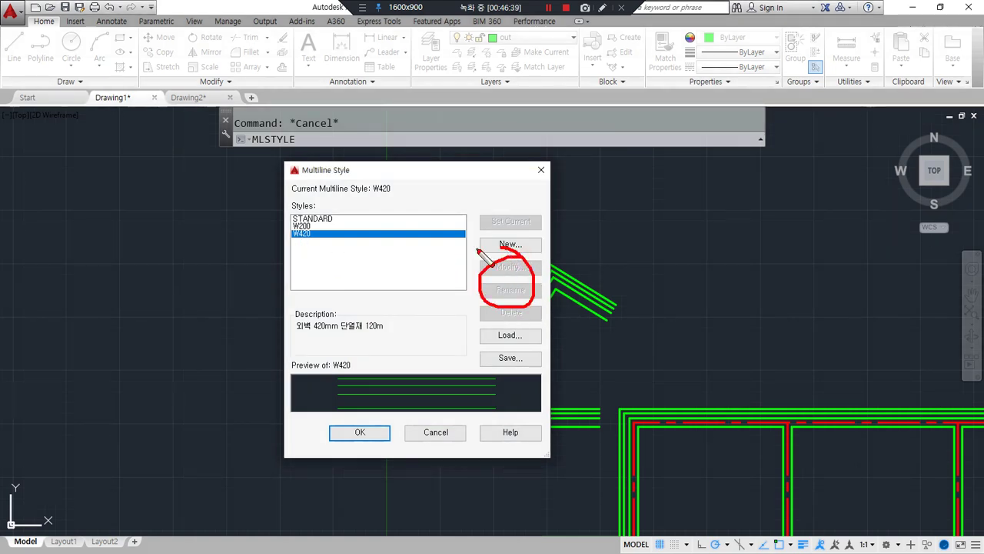
{"action": "left_click", "coordinate": [304, 226]}
{"action": "mouse_move", "coordinate": [530, 268]}
{"action": "left_mouse_down"}
{"action": "mouse_move", "coordinate": [497, 263]}
{"action": "mouse_move", "coordinate": [526, 284]}
{"action": "mouse_move", "coordinate": [484, 253]}
{"action": "left_mouse_up"}
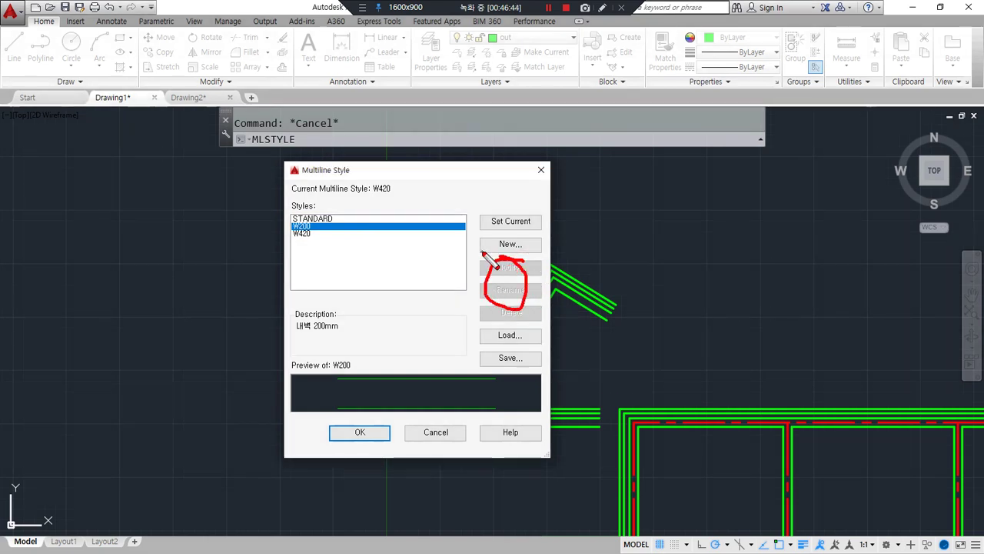
{"action": "key", "text": "ctrl+z"}
{"action": "mouse_move", "coordinate": [302, 247]}
{"action": "left_mouse_down"}
{"action": "mouse_move", "coordinate": [291, 245]}
{"action": "mouse_move", "coordinate": [529, 247]}
{"action": "mouse_move", "coordinate": [788, 389]}
{"action": "mouse_move", "coordinate": [765, 388]}
{"action": "left_mouse_up"}
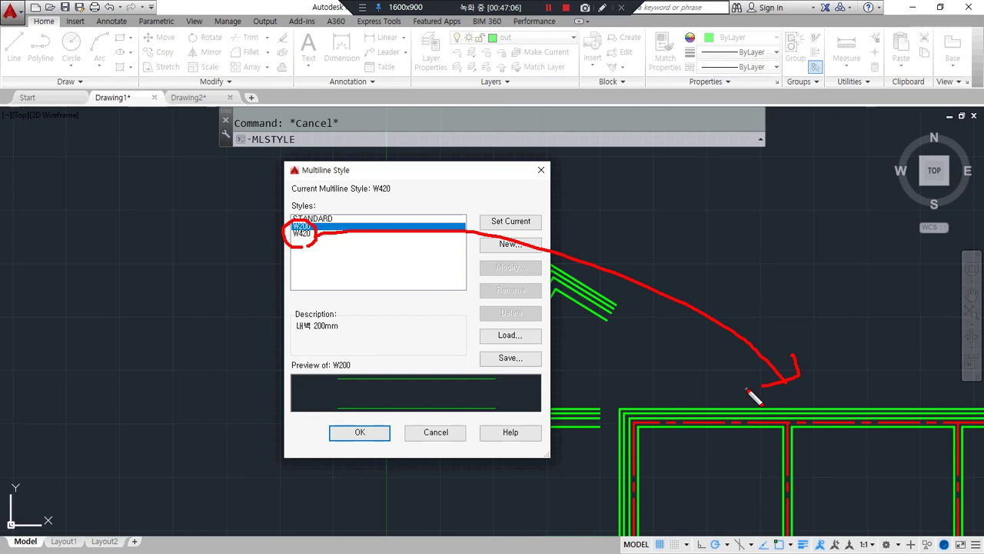
{"action": "key", "text": "Escape"}
{"action": "key", "text": "Escape"}
Copy the zigzag multiline from Drawing1 into Drawing2 and select the pasted multiline.
{"action": "left_click", "coordinate": [450, 378]}
{"action": "left_click", "coordinate": [310, 275]}
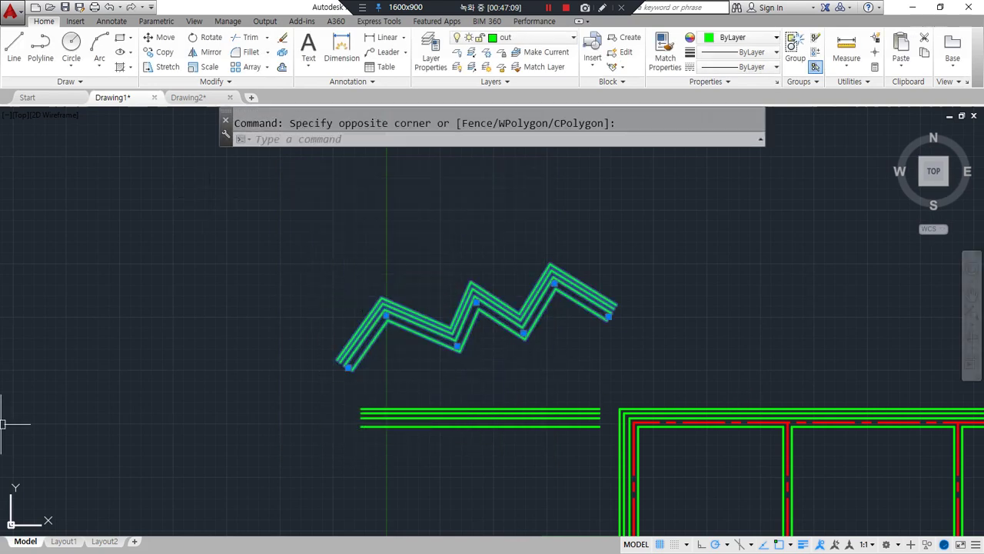
{"action": "key", "text": "ctrl+c"}
{"action": "key", "text": "Escape"}
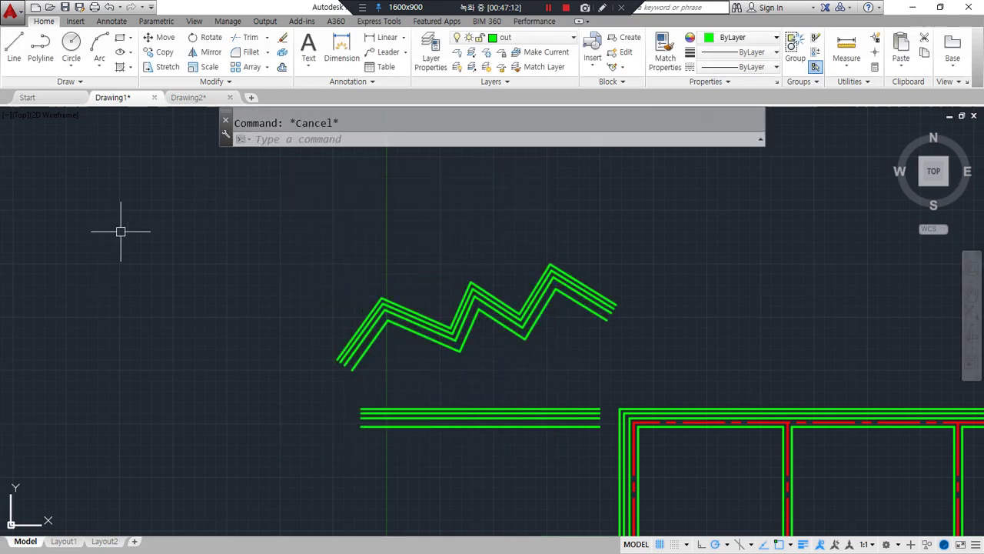
{"action": "left_click", "coordinate": [188, 97]}
{"action": "middle_click_drag", "start_coordinate": [288, 352], "coordinate": [197, 422]}
{"action": "key", "text": "ctrl+v"}
{"action": "left_click", "coordinate": [234, 409]}
{"action": "scroll", "coordinate": [262, 415], "scroll_direction": "up", "scroll_amount": 4}
{"action": "left_click", "coordinate": [316, 406]}
{"action": "left_click", "coordinate": [173, 230]}
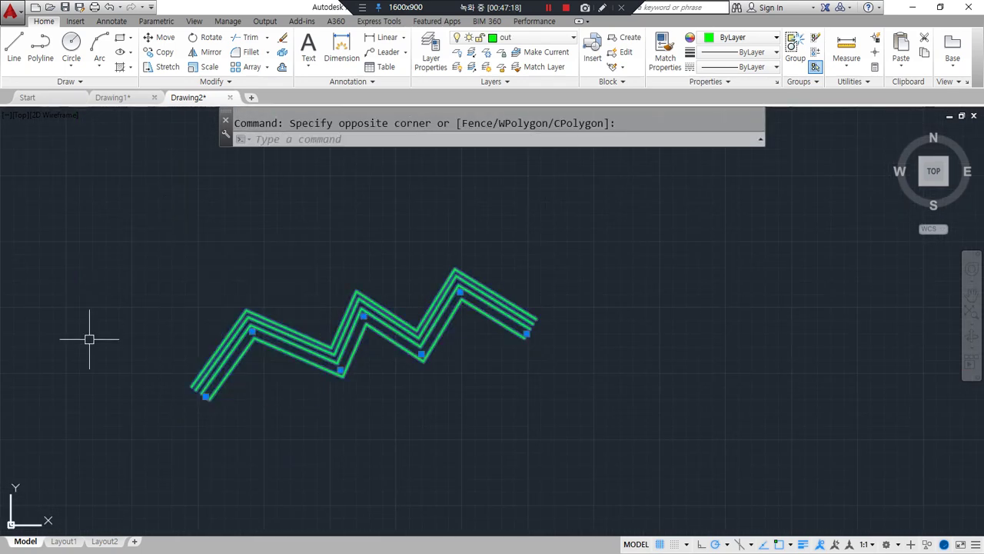
Erase the pasted zigzag multiline from Drawing2 and open the W420 multiline style for modification.
{"action": "type", "text": "e"}
{"action": "key", "text": "Return"}
{"action": "type", "text": "mlstyle"}
{"action": "key", "text": "Return"}
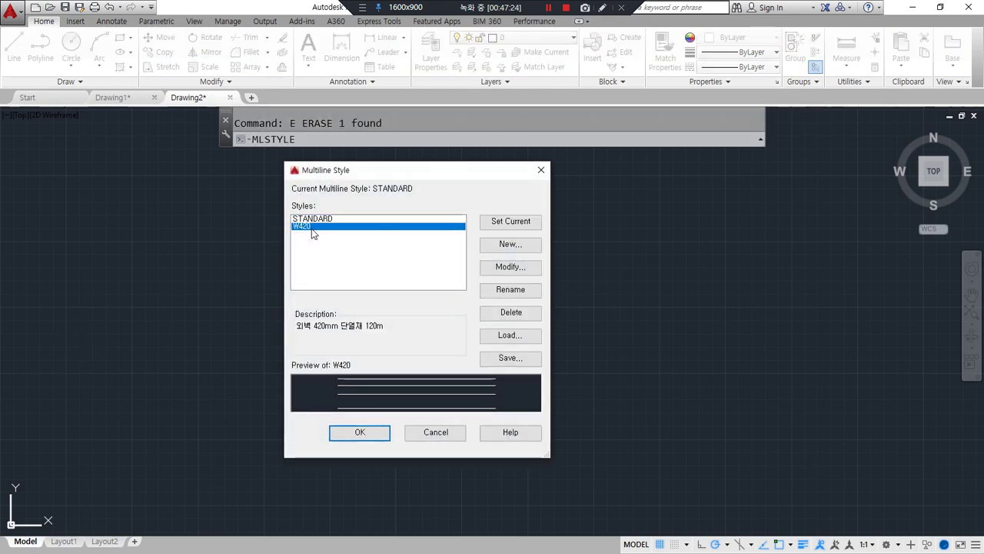
{"action": "left_click", "coordinate": [501, 266]}
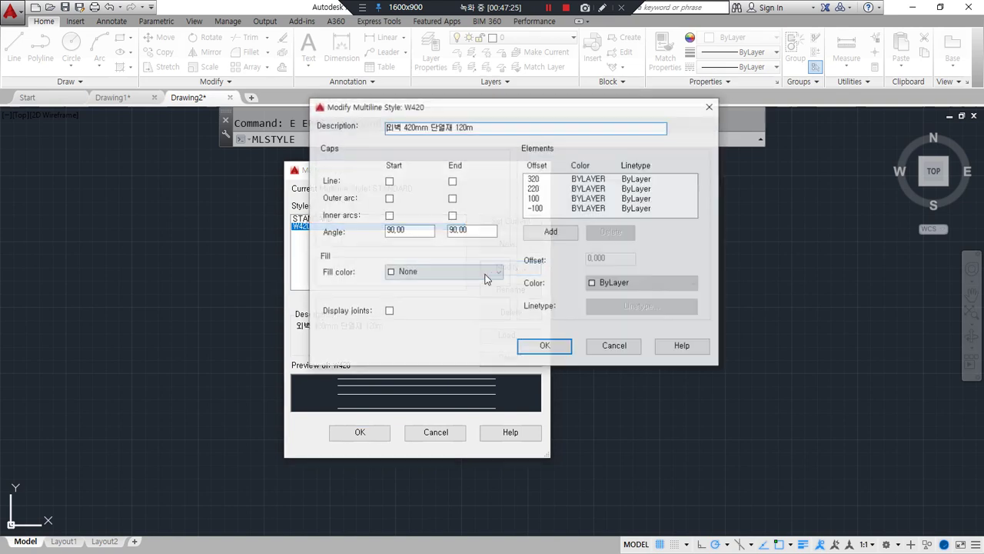
{"action": "left_click_drag", "start_coordinate": [509, 154], "coordinate": [509, 369]}
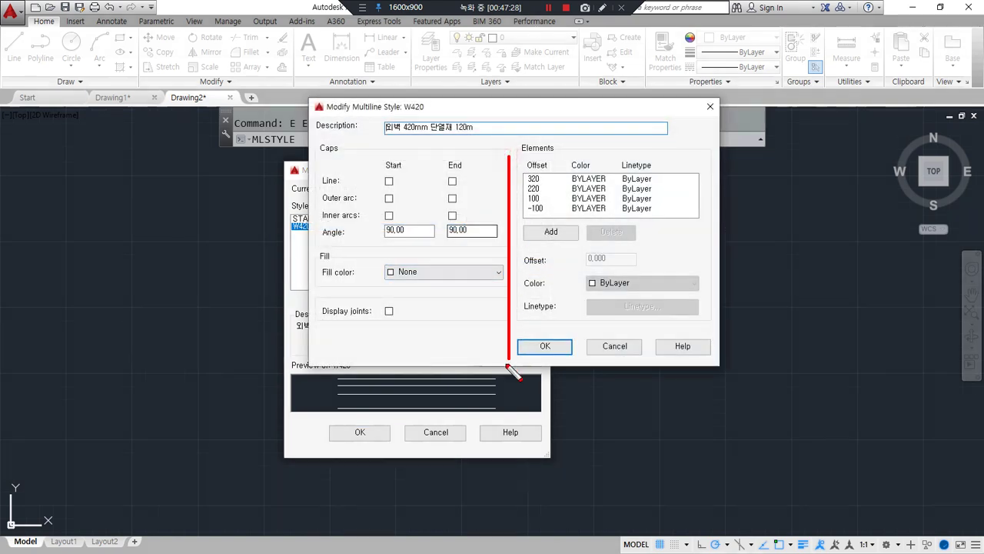
{"action": "mouse_move", "coordinate": [642, 255]}
{"action": "left_mouse_down"}
{"action": "mouse_move", "coordinate": [670, 165]}
{"action": "mouse_move", "coordinate": [644, 250]}
{"action": "left_mouse_up"}
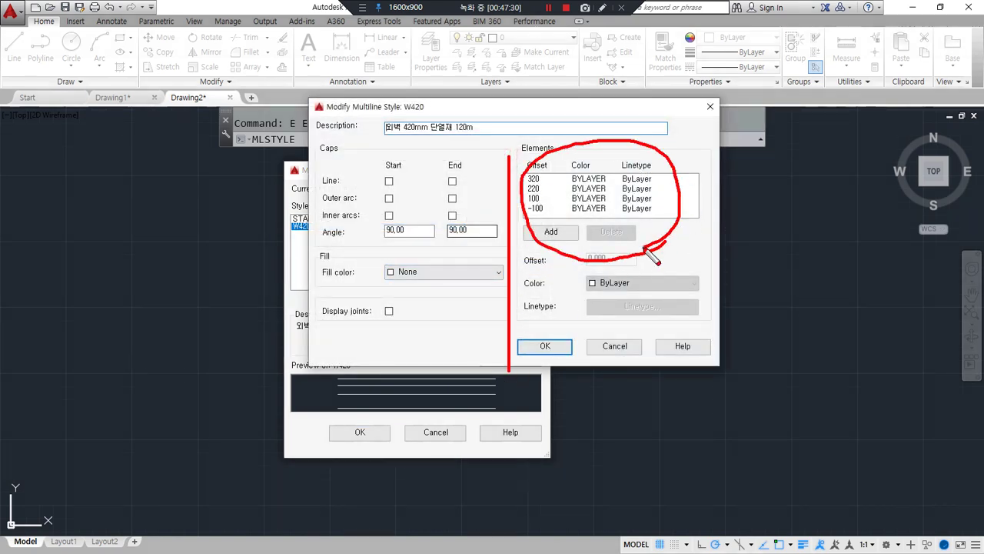
{"action": "key", "text": "Escape"}
Examine the start and end cap options of W420 with the style preview kept in view.
{"action": "mouse_move", "coordinate": [452, 109]}
{"action": "left_mouse_down"}
{"action": "mouse_move", "coordinate": [580, 130]}
{"action": "mouse_move", "coordinate": [551, 82]}
{"action": "left_mouse_up"}
{"action": "key", "text": "ctrl+alt+d"}
{"action": "mouse_move", "coordinate": [348, 433]}
{"action": "left_mouse_down"}
{"action": "mouse_move", "coordinate": [324, 352]}
{"action": "mouse_move", "coordinate": [324, 443]}
{"action": "left_mouse_up"}
{"action": "mouse_move", "coordinate": [502, 213]}
{"action": "left_mouse_down"}
{"action": "mouse_move", "coordinate": [573, 158]}
{"action": "mouse_move", "coordinate": [518, 201]}
{"action": "left_mouse_up"}
{"action": "key", "text": "e"}
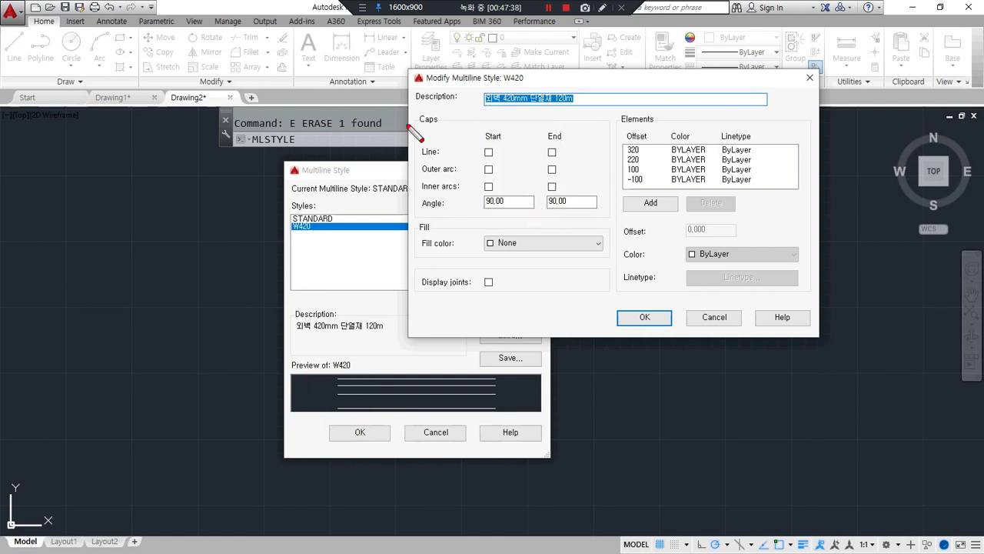
{"action": "left_click_drag", "start_coordinate": [406, 124], "coordinate": [473, 122]}
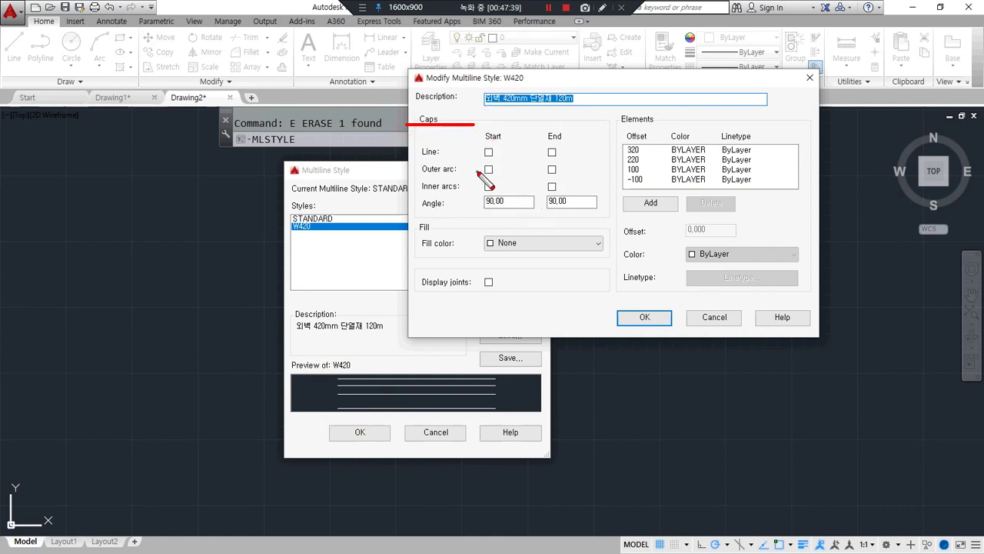
{"action": "key", "text": "e"}
{"action": "left_click_drag", "start_coordinate": [431, 160], "coordinate": [588, 161]}
{"action": "left_click_drag", "start_coordinate": [494, 145], "coordinate": [496, 137]}
{"action": "mouse_move", "coordinate": [559, 137]}
{"action": "left_mouse_down"}
{"action": "mouse_move", "coordinate": [550, 147]}
{"action": "mouse_move", "coordinate": [562, 138]}
{"action": "left_mouse_up"}
{"action": "key", "text": "e"}
{"action": "left_click_drag", "start_coordinate": [511, 120], "coordinate": [515, 193]}
{"action": "left_click_drag", "start_coordinate": [465, 139], "coordinate": [613, 139]}
{"action": "key", "text": "e"}
Turn on line caps at both the start and the end of the W420 style.
{"action": "left_click", "coordinate": [488, 152]}
{"action": "left_click", "coordinate": [552, 152]}
{"action": "key", "text": "ctrl+alt+d"}
{"action": "mouse_move", "coordinate": [341, 441]}
{"action": "left_mouse_down"}
{"action": "mouse_move", "coordinate": [369, 376]}
{"action": "mouse_move", "coordinate": [346, 421]}
{"action": "left_mouse_up"}
{"action": "left_click_drag", "start_coordinate": [475, 429], "coordinate": [505, 437]}
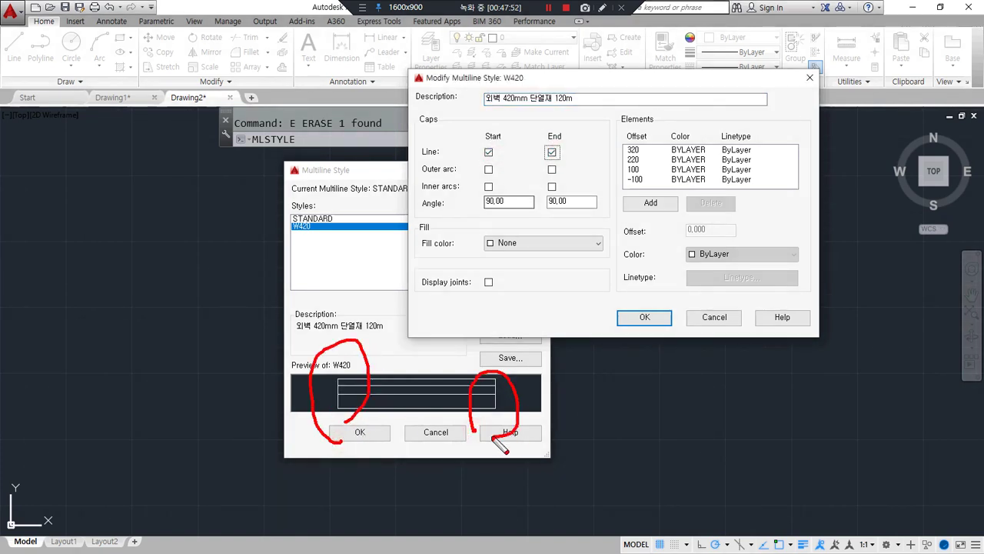
{"action": "left_click_drag", "start_coordinate": [431, 161], "coordinate": [607, 160]}
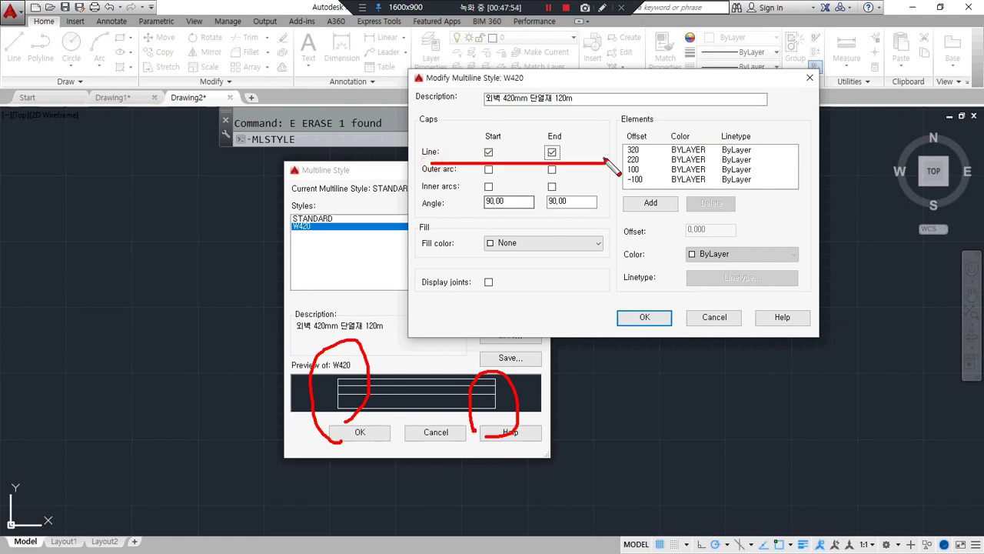
{"action": "key", "text": "e"}
Replace W420's line caps with outer arc caps at both the start and the end.
{"action": "left_click", "coordinate": [488, 169]}
{"action": "left_click", "coordinate": [551, 169]}
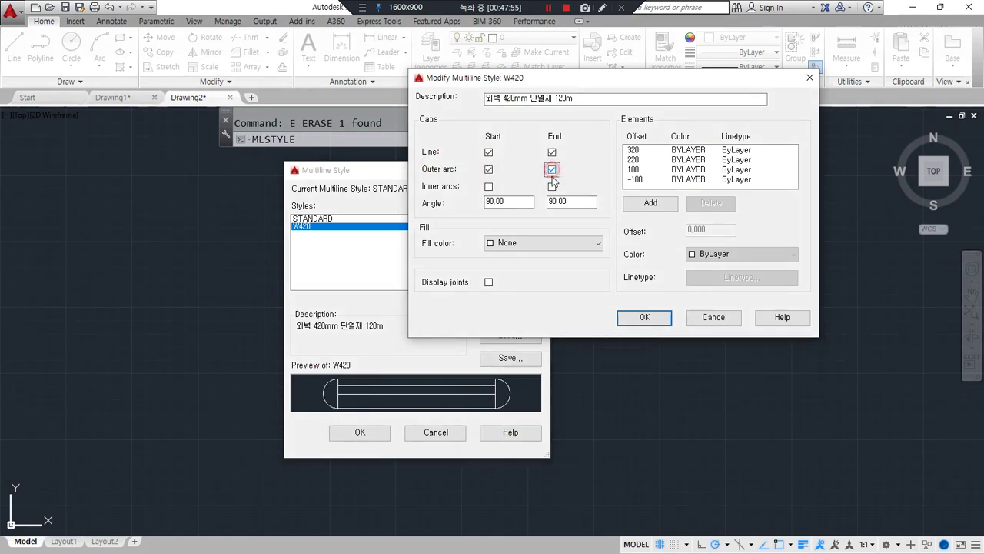
{"action": "left_click", "coordinate": [551, 152]}
{"action": "left_click", "coordinate": [488, 151]}
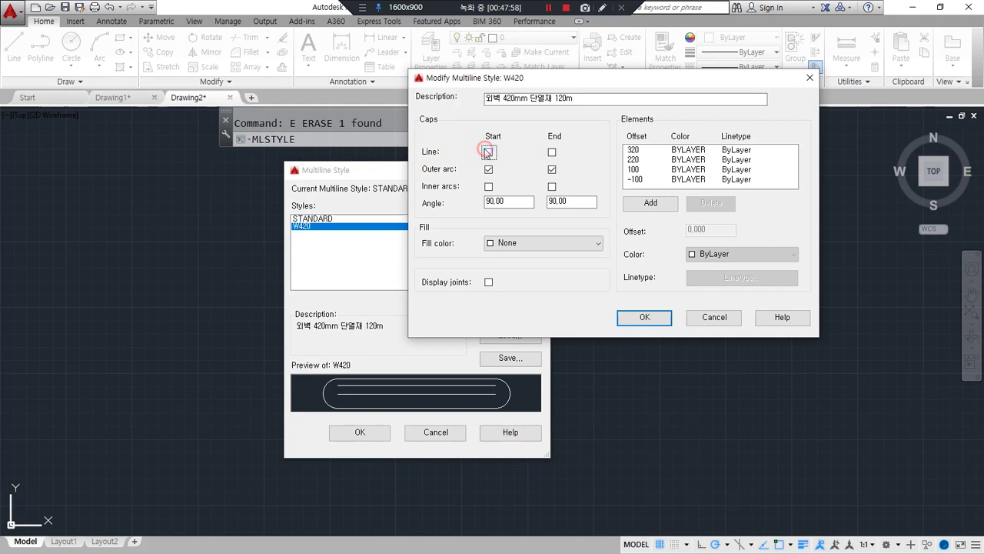
{"action": "mouse_move", "coordinate": [354, 420]}
{"action": "left_mouse_down"}
{"action": "mouse_move", "coordinate": [335, 352]}
{"action": "mouse_move", "coordinate": [354, 421]}
{"action": "left_mouse_up"}
{"action": "key", "text": "e"}
{"action": "mouse_move", "coordinate": [518, 432]}
{"action": "left_mouse_down"}
{"action": "mouse_move", "coordinate": [467, 393]}
{"action": "mouse_move", "coordinate": [484, 432]}
{"action": "left_mouse_up"}
Add inner arc caps at the start and end of W420, together with the outer arcs.
{"action": "left_click", "coordinate": [488, 169]}
{"action": "left_click", "coordinate": [551, 170]}
{"action": "left_click", "coordinate": [551, 186]}
{"action": "left_click", "coordinate": [488, 186]}
{"action": "left_click", "coordinate": [488, 169]}
{"action": "left_click", "coordinate": [551, 169]}
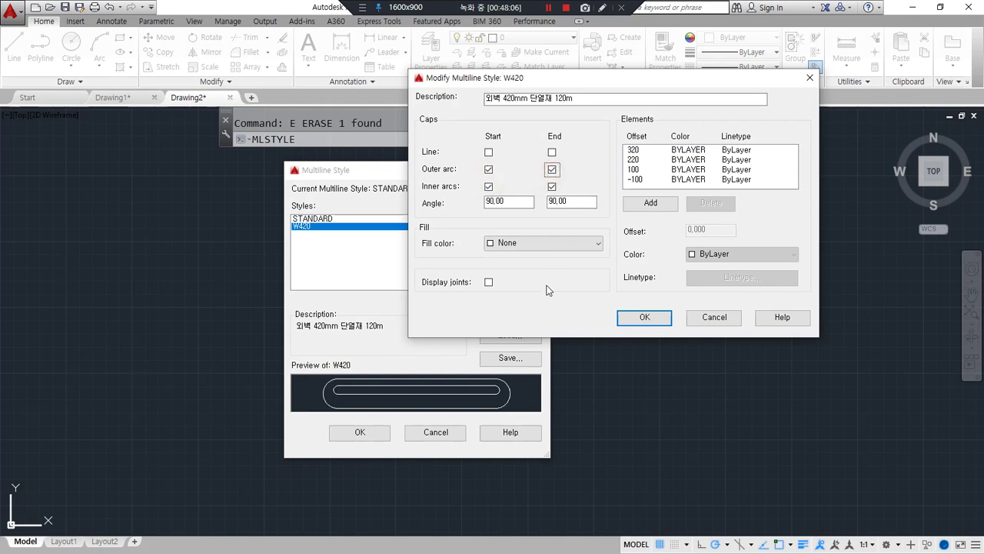
Set the fill color of W420 to Red and save the multiline style changes.
{"action": "left_click", "coordinate": [509, 243]}
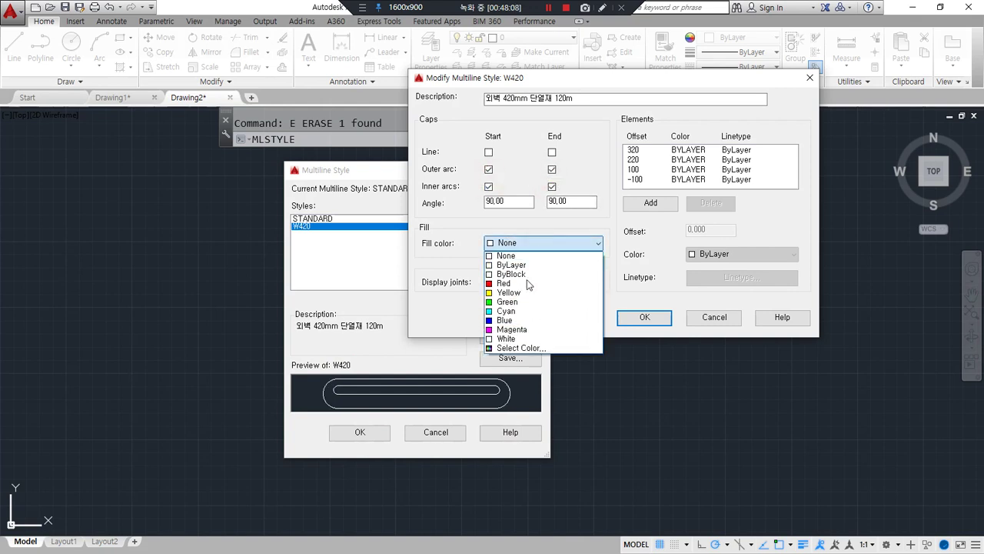
{"action": "left_click", "coordinate": [508, 283]}
{"action": "left_click", "coordinate": [643, 317]}
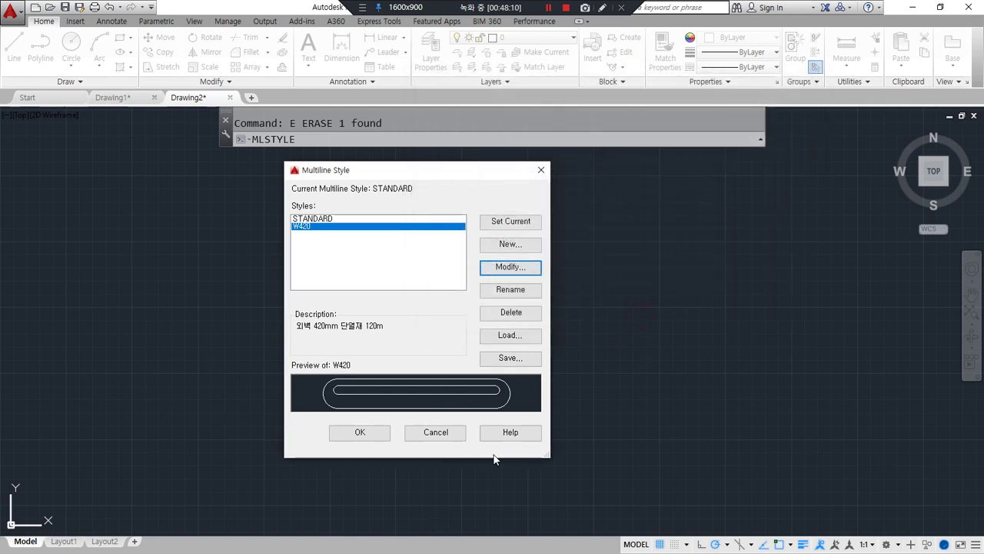
{"action": "left_click", "coordinate": [370, 432]}
{"action": "type", "text": "ml"}
{"action": "key", "text": "Return"}
{"action": "left_click", "coordinate": [209, 300]}
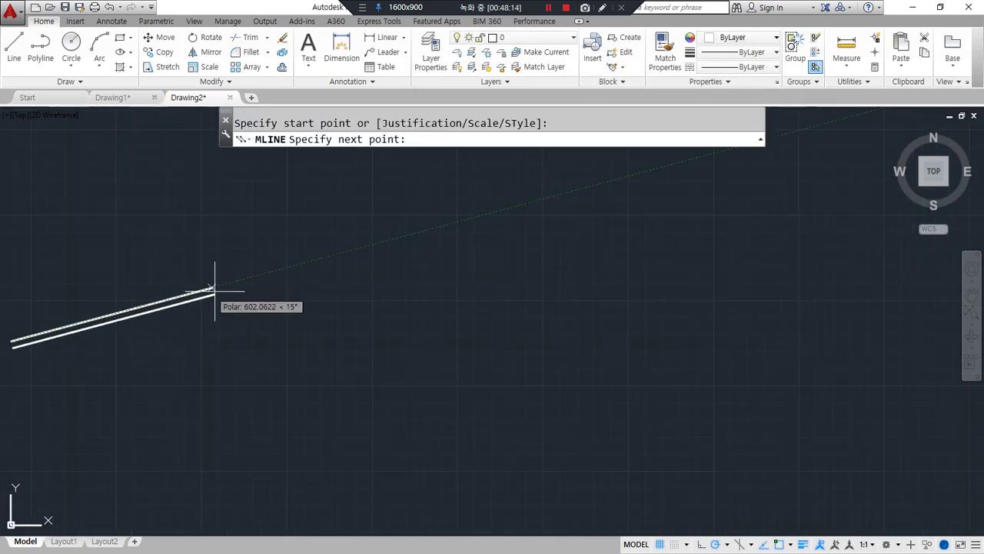
{"action": "key", "text": "Escape"}
Start a multiline and set its style to W420, scale to 1 and justification to Zero.
{"action": "type", "text": "m"}
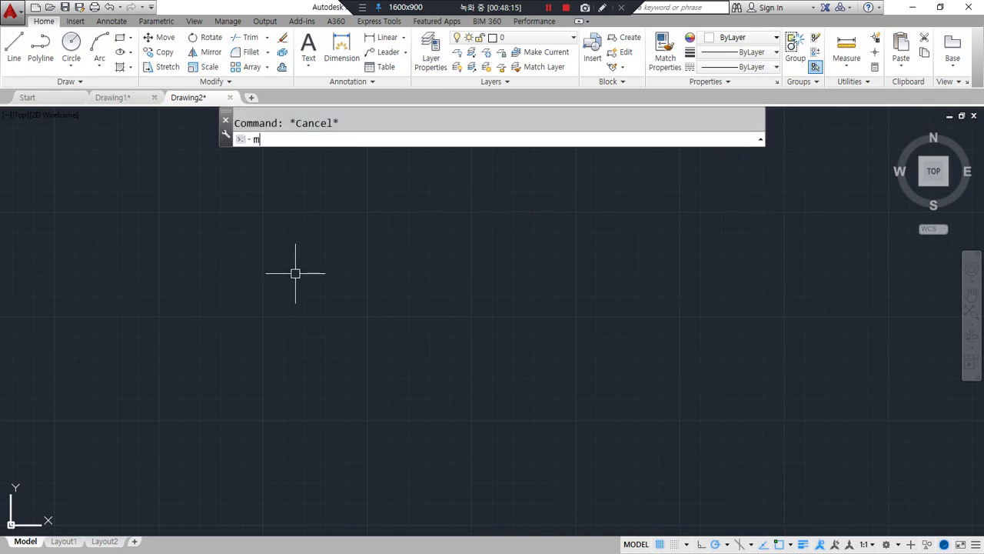
{"action": "type", "text": "l"}
{"action": "key", "text": "Return"}
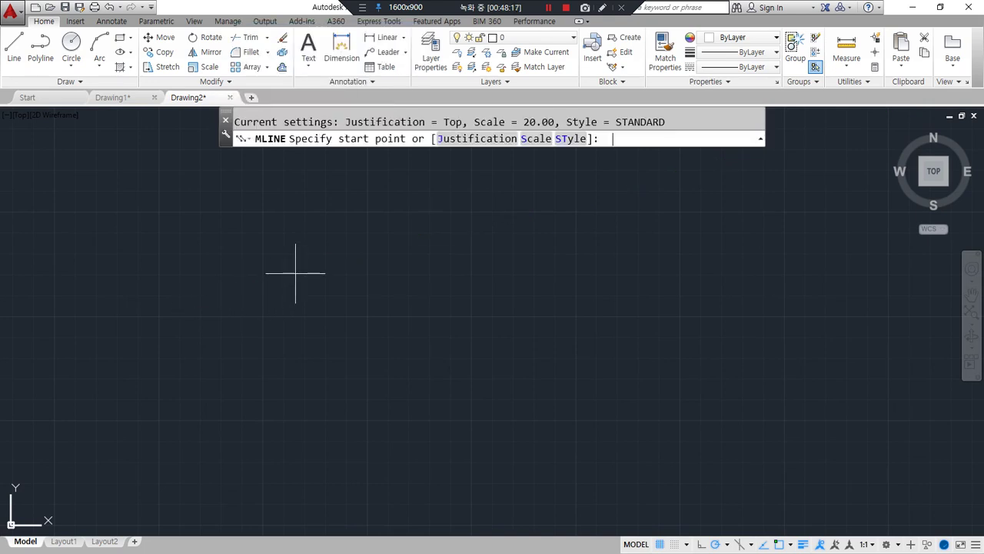
{"action": "left_click", "coordinate": [578, 138]}
{"action": "left_click", "coordinate": [459, 138]}
{"action": "type", "text": "w420"}
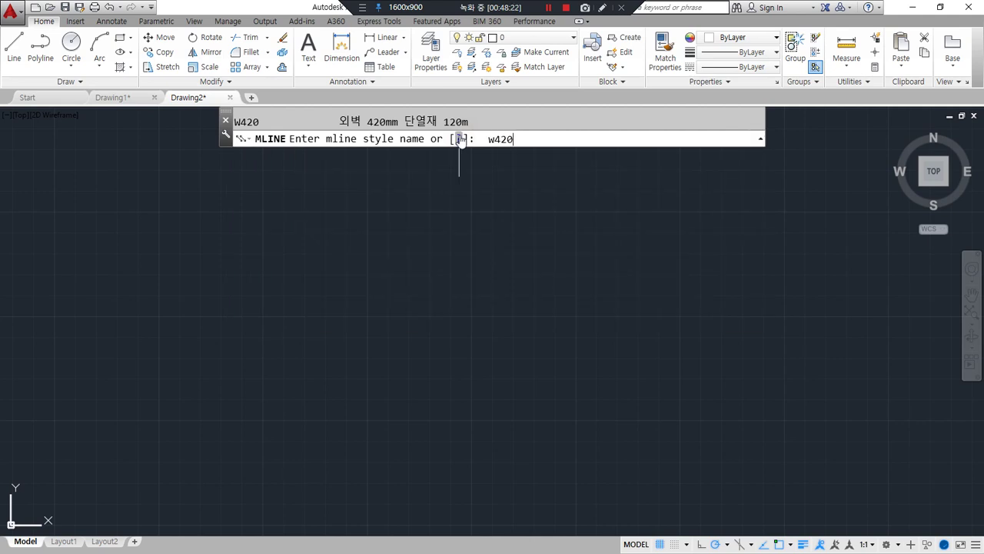
{"action": "key", "text": "Return"}
{"action": "left_click", "coordinate": [536, 139]}
{"action": "type", "text": "1"}
{"action": "key", "text": "Return"}
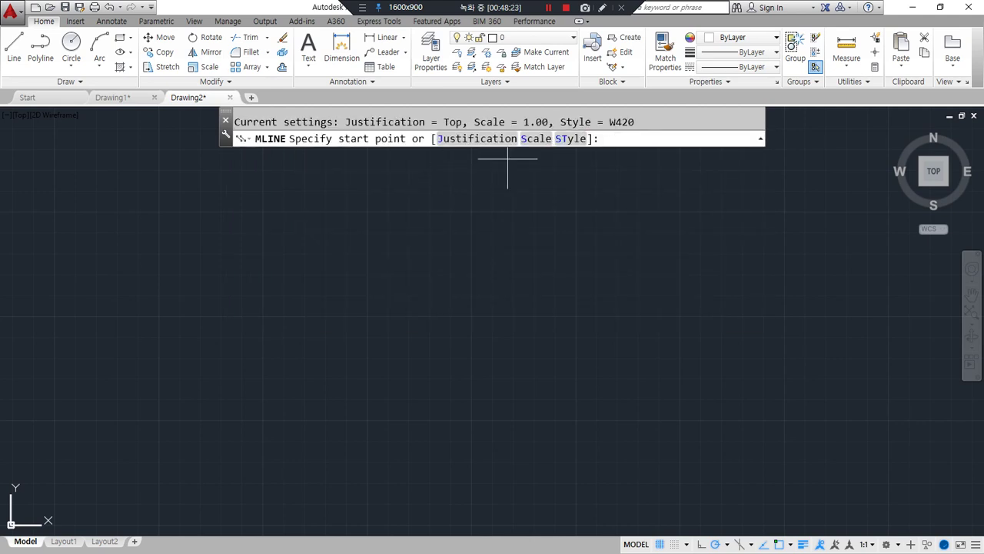
{"action": "left_click", "coordinate": [477, 139]}
{"action": "type", "text": "z"}
{"action": "key", "text": "Return"}
Draw a three-segment bent W420 multiline across the drawing and finish it to check its end caps and fill.
{"action": "left_click", "coordinate": [197, 332]}
{"action": "left_click", "coordinate": [516, 260]}
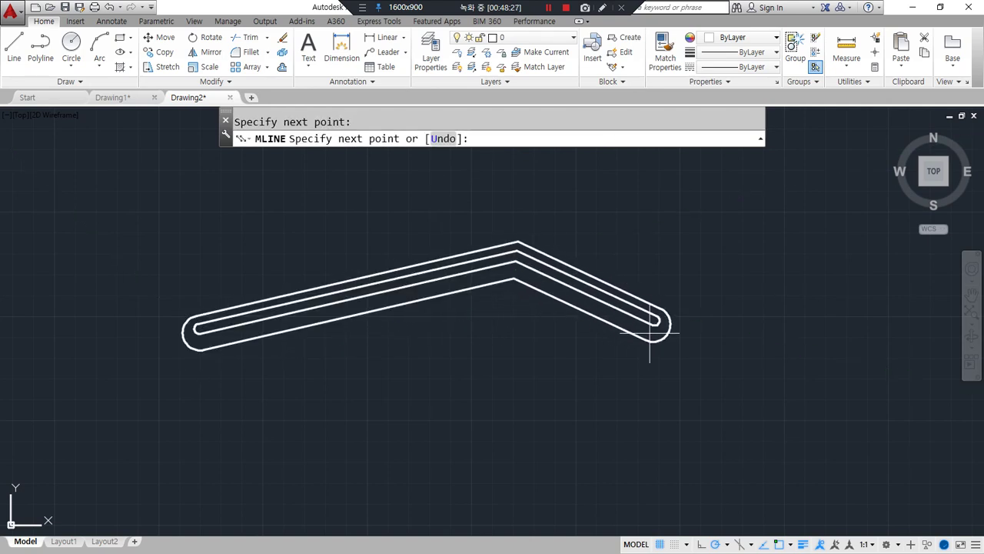
{"action": "left_click", "coordinate": [650, 330]}
{"action": "left_click", "coordinate": [739, 268]}
{"action": "key", "text": "Return"}
{"action": "mouse_move", "coordinate": [224, 375]}
{"action": "left_mouse_down"}
{"action": "mouse_move", "coordinate": [193, 299]}
{"action": "mouse_move", "coordinate": [227, 357]}
{"action": "left_mouse_up"}
{"action": "mouse_move", "coordinate": [795, 288]}
{"action": "left_mouse_down"}
{"action": "mouse_move", "coordinate": [760, 311]}
{"action": "mouse_move", "coordinate": [803, 244]}
{"action": "mouse_move", "coordinate": [794, 272]}
{"action": "left_mouse_up"}
{"action": "key", "text": "Escape"}
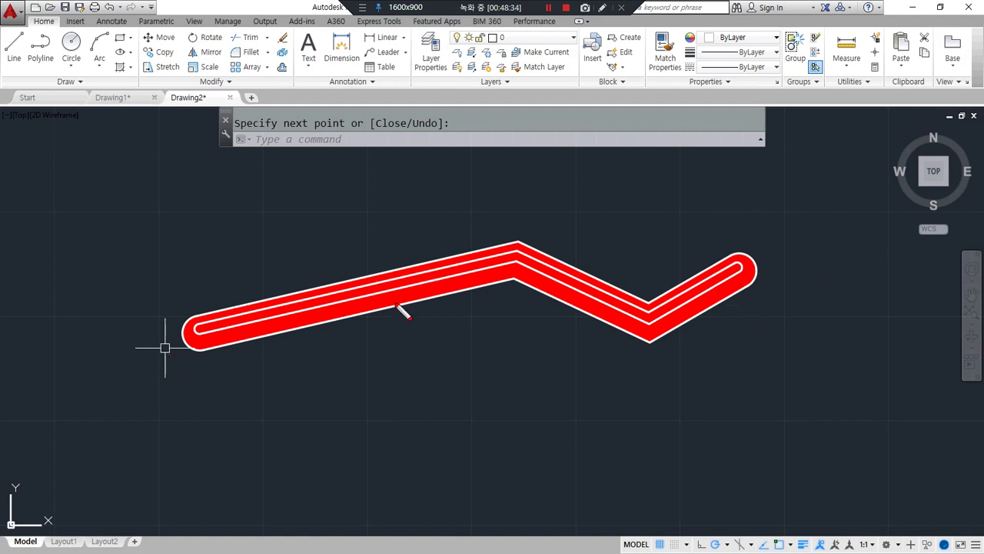
{"action": "key", "text": "Escape"}
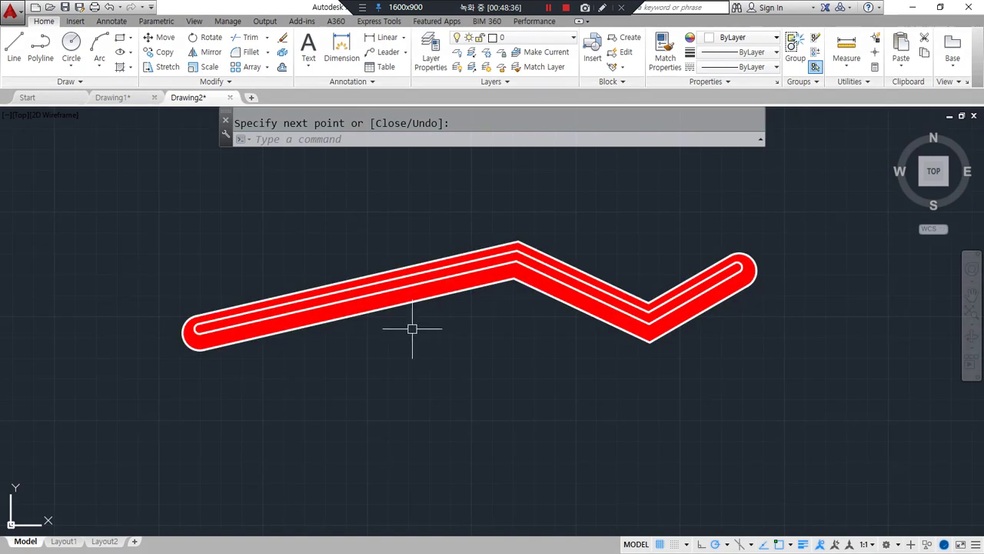
Check in the multiline styles which edit options W420 offers while a multiline uses it.
{"action": "type", "text": "mlstyle"}
{"action": "key", "text": "Return"}
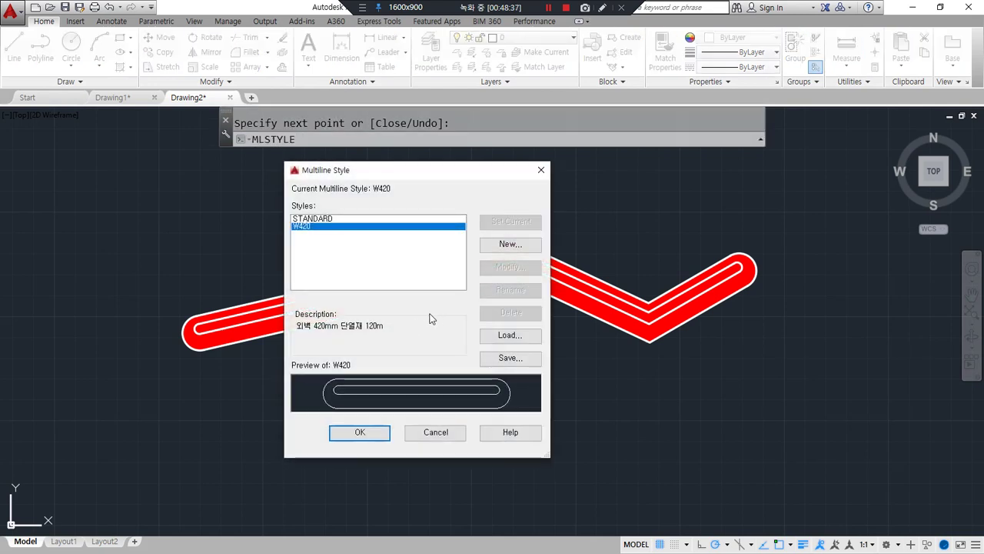
{"action": "key", "text": "Escape"}
Erase the red-filled multiline from the drawing.
{"action": "left_click", "coordinate": [689, 356]}
{"action": "left_click", "coordinate": [543, 232]}
{"action": "type", "text": "e"}
{"action": "key", "text": "Return"}
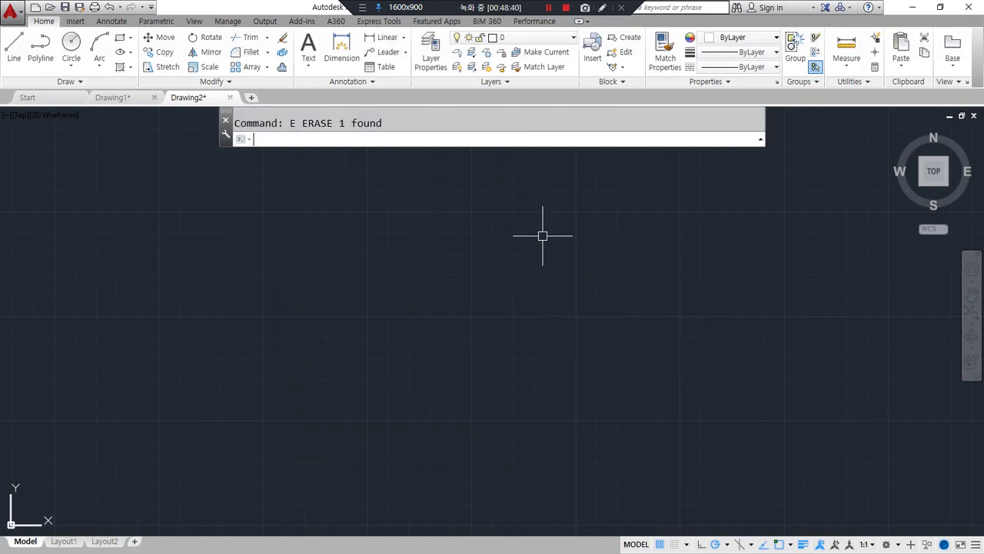
Open the W420 multiline style for modification and review its cap and fill settings.
{"action": "type", "text": "mlstyle"}
{"action": "key", "text": "Return"}
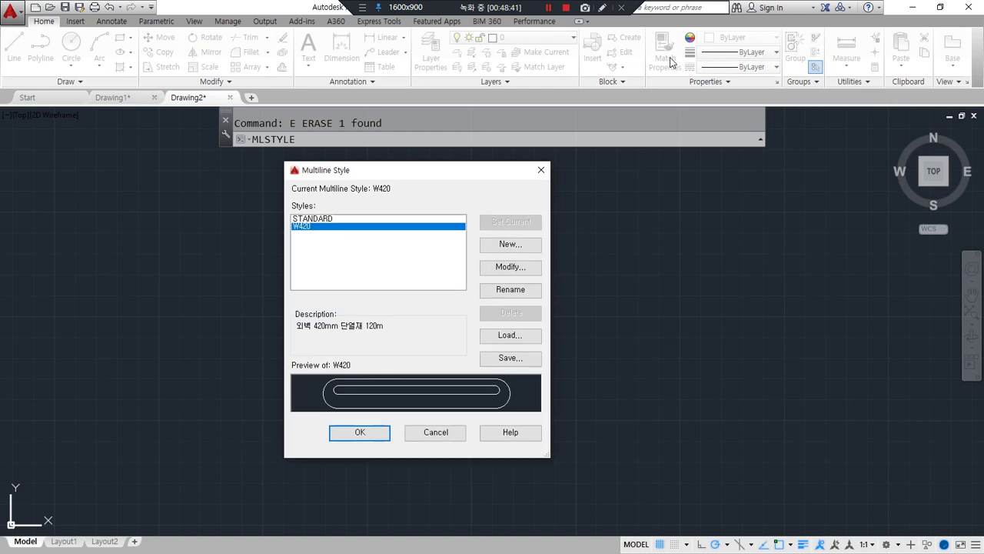
{"action": "left_click", "coordinate": [509, 266]}
{"action": "left_click_drag", "start_coordinate": [401, 257], "coordinate": [600, 256]}
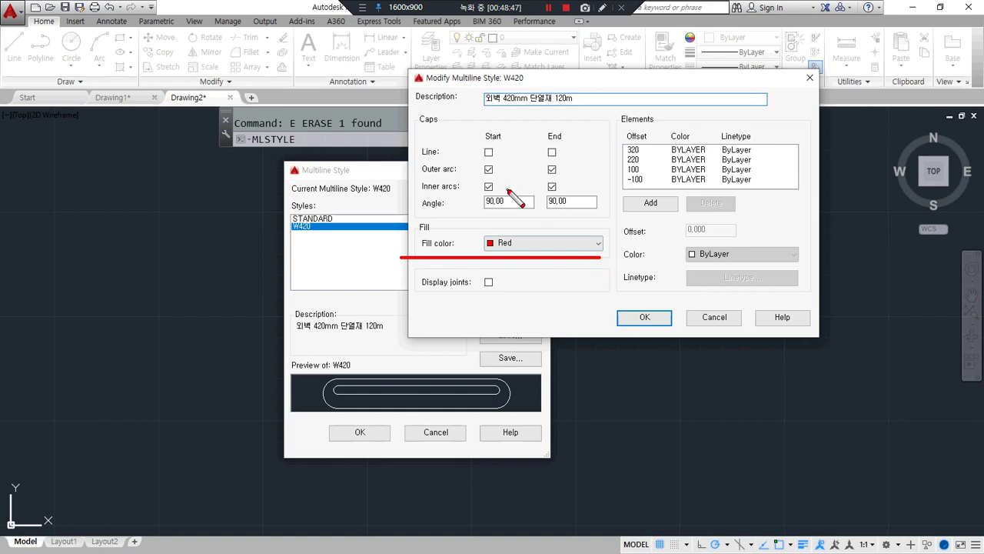
{"action": "mouse_move", "coordinate": [510, 217]}
{"action": "left_mouse_down"}
{"action": "mouse_move", "coordinate": [485, 133]}
{"action": "mouse_move", "coordinate": [544, 204]}
{"action": "left_mouse_up"}
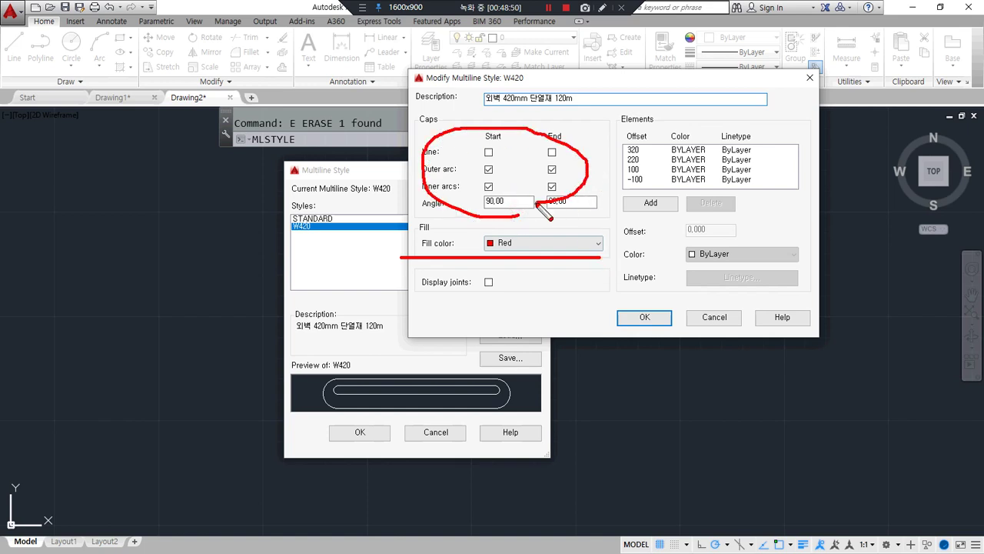
Turn off W420's outer and inner arc caps at both ends and set its fill color to None.
{"action": "left_click", "coordinate": [488, 186]}
{"action": "left_click", "coordinate": [488, 169]}
{"action": "left_click", "coordinate": [552, 169]}
{"action": "left_click", "coordinate": [552, 186]}
{"action": "left_click", "coordinate": [521, 243]}
{"action": "left_click", "coordinate": [521, 255]}
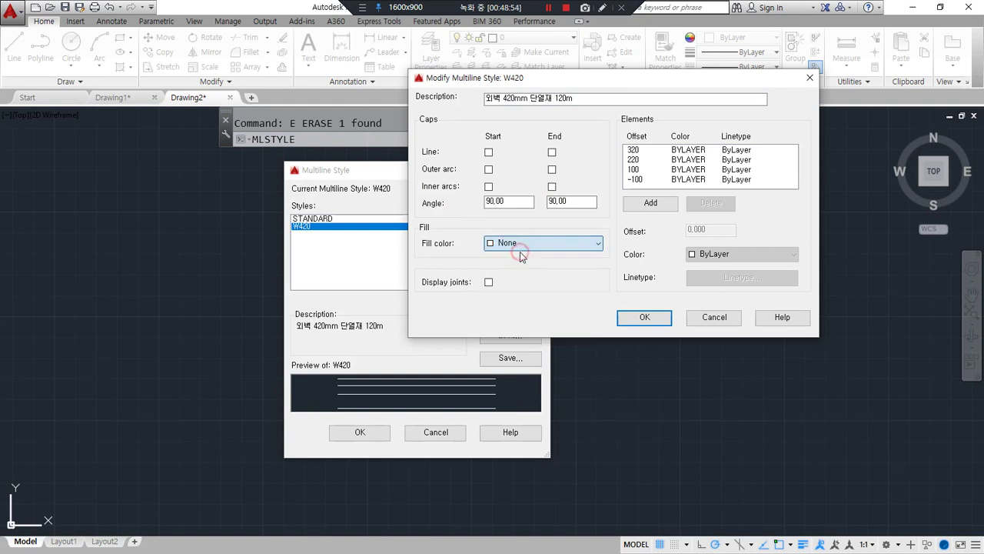
Turn on Display joints for the W420 style and save the multiline style changes.
{"action": "left_click_drag", "start_coordinate": [403, 292], "coordinate": [525, 298]}
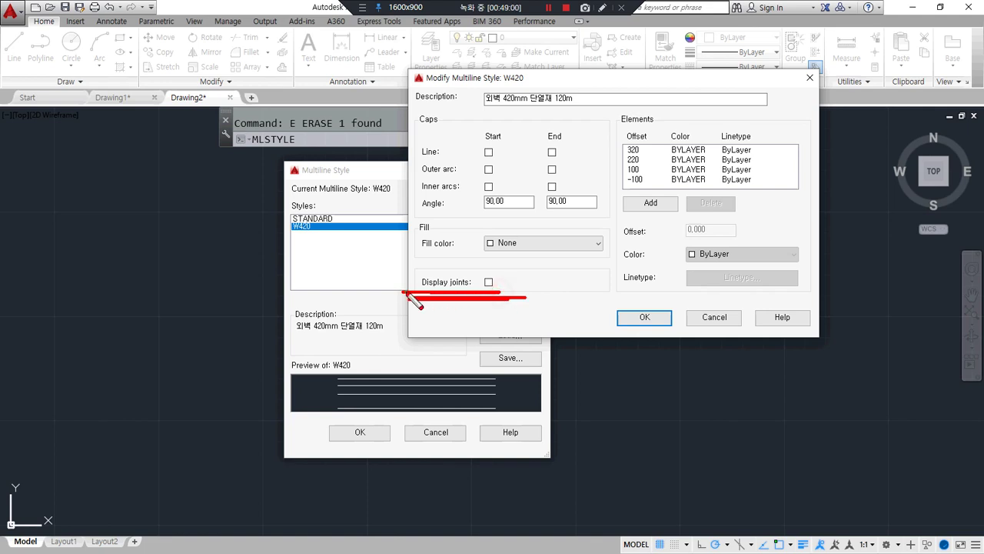
{"action": "left_click", "coordinate": [488, 282]}
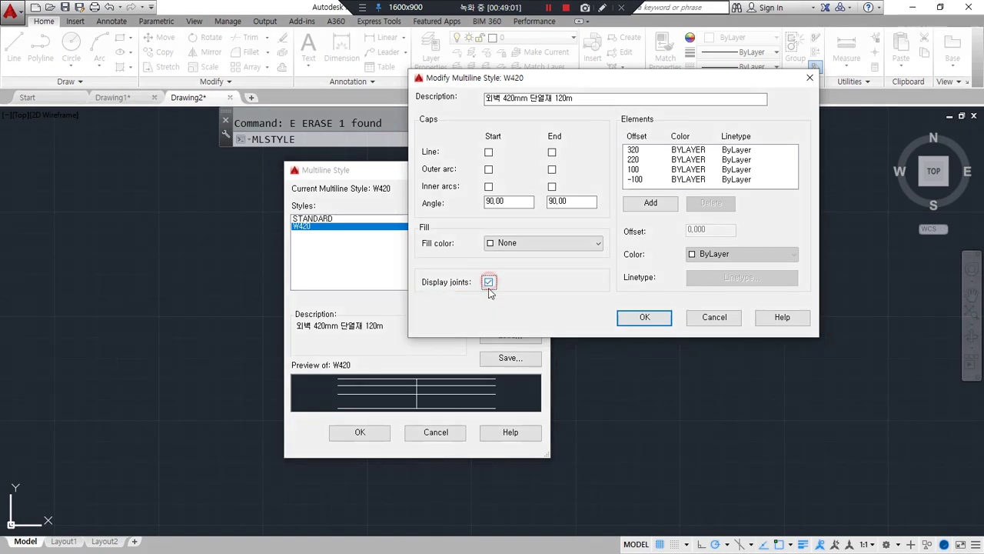
{"action": "left_click", "coordinate": [648, 317]}
{"action": "left_click", "coordinate": [368, 431]}
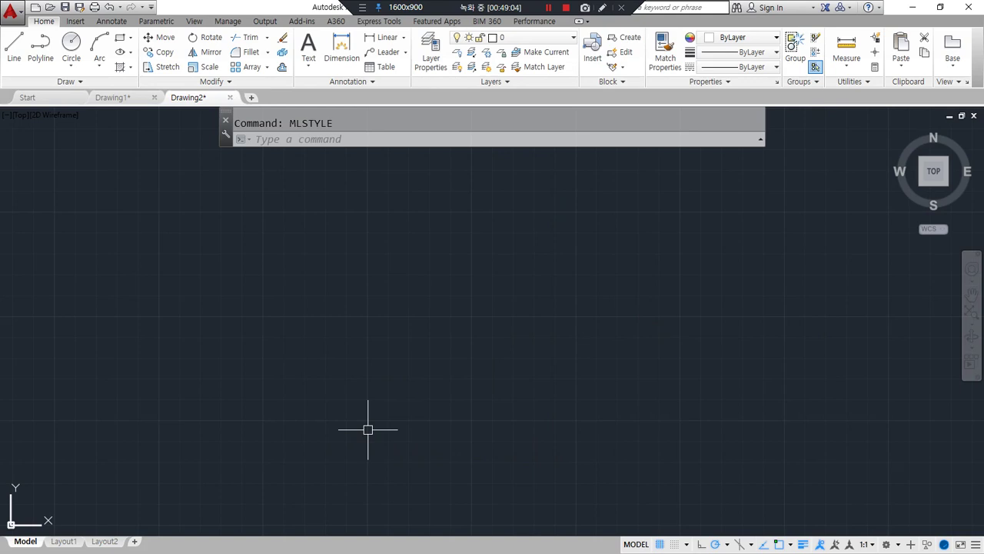
Draw a W420 multiline with a three-segment zigzag followed by four horizontal segments in one straight run.
{"action": "type", "text": "ml"}
{"action": "key", "text": "Return"}
{"action": "left_click", "coordinate": [178, 306]}
{"action": "left_click", "coordinate": [286, 398]}
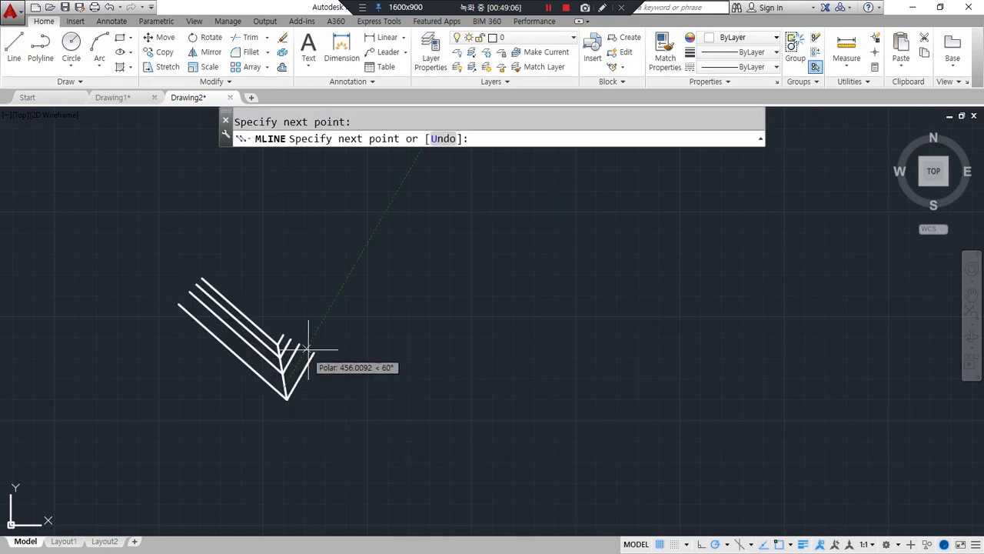
{"action": "left_click", "coordinate": [361, 267]}
{"action": "left_click", "coordinate": [462, 390]}
{"action": "left_click", "coordinate": [599, 391]}
{"action": "left_click", "coordinate": [723, 391]}
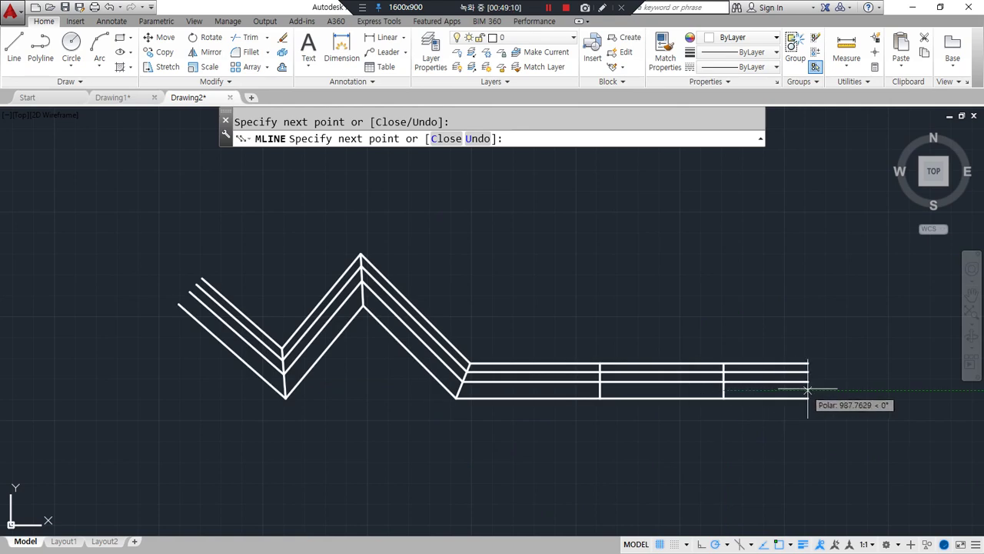
{"action": "left_click", "coordinate": [838, 391]}
{"action": "key", "text": "Return"}
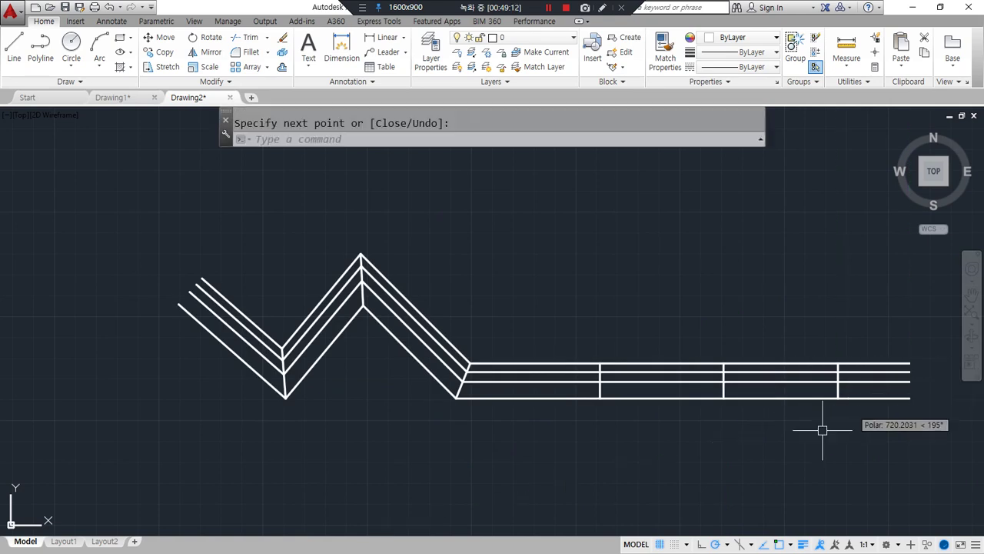
Select the new multiline and examine the joint lines at each of its vertices.
{"action": "left_click_drag", "start_coordinate": [824, 427], "coordinate": [848, 435]}
{"action": "mouse_move", "coordinate": [742, 429]}
{"action": "left_mouse_down"}
{"action": "mouse_move", "coordinate": [725, 332]}
{"action": "mouse_move", "coordinate": [747, 425]}
{"action": "left_mouse_up"}
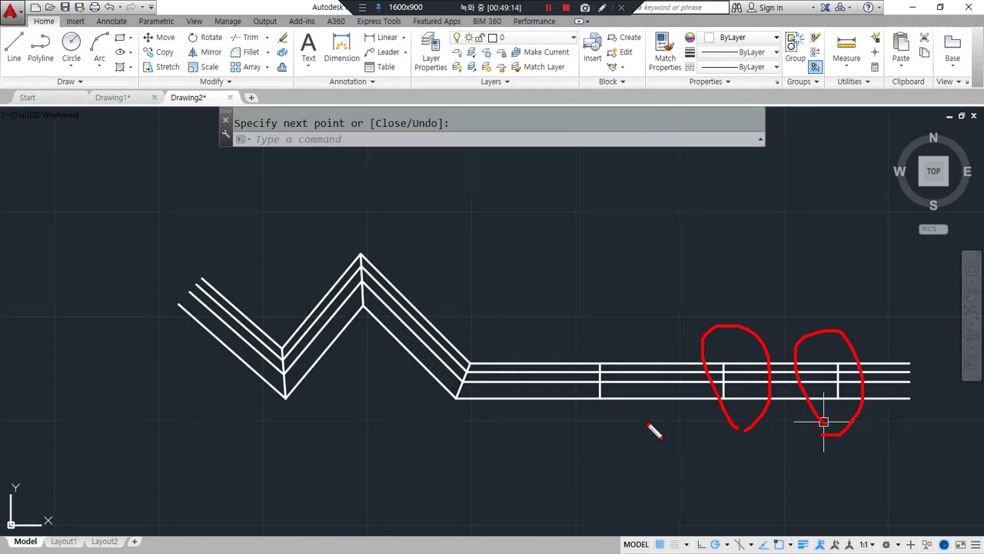
{"action": "mouse_move", "coordinate": [618, 413]}
{"action": "left_mouse_down"}
{"action": "mouse_move", "coordinate": [610, 418]}
{"action": "mouse_move", "coordinate": [621, 405]}
{"action": "left_mouse_up"}
{"action": "left_click", "coordinate": [549, 365]}
{"action": "mouse_move", "coordinate": [731, 407]}
{"action": "left_mouse_down"}
{"action": "mouse_move", "coordinate": [691, 377]}
{"action": "mouse_move", "coordinate": [727, 417]}
{"action": "left_mouse_up"}
{"action": "left_click_drag", "start_coordinate": [852, 402], "coordinate": [842, 426]}
{"action": "left_click_drag", "start_coordinate": [452, 403], "coordinate": [417, 386]}
{"action": "mouse_move", "coordinate": [366, 291]}
{"action": "left_mouse_down"}
{"action": "mouse_move", "coordinate": [354, 257]}
{"action": "mouse_move", "coordinate": [369, 305]}
{"action": "left_mouse_up"}
{"action": "mouse_move", "coordinate": [305, 391]}
{"action": "left_mouse_down"}
{"action": "mouse_move", "coordinate": [256, 393]}
{"action": "mouse_move", "coordinate": [277, 428]}
{"action": "left_mouse_up"}
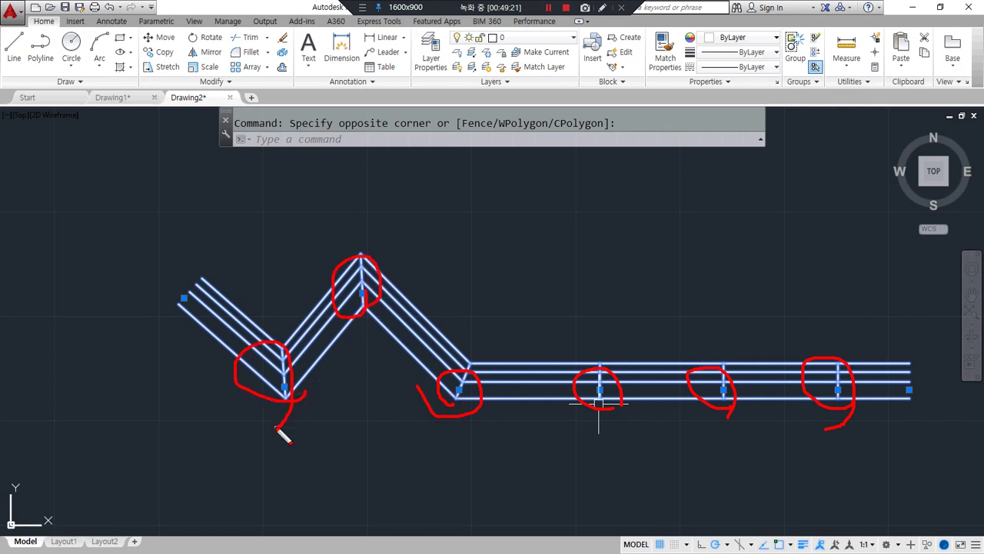
Examine the joint lines at the vertices along the multiline's straight horizontal run and clear the selection.
{"action": "key", "text": "Escape"}
{"action": "middle_click_drag", "start_coordinate": [381, 419], "coordinate": [301, 407]}
{"action": "mouse_move", "coordinate": [530, 400]}
{"action": "left_mouse_down"}
{"action": "mouse_move", "coordinate": [482, 389]}
{"action": "mouse_move", "coordinate": [513, 409]}
{"action": "left_mouse_up"}
{"action": "mouse_move", "coordinate": [647, 337]}
{"action": "left_mouse_down"}
{"action": "mouse_move", "coordinate": [632, 403]}
{"action": "mouse_move", "coordinate": [654, 405]}
{"action": "left_mouse_up"}
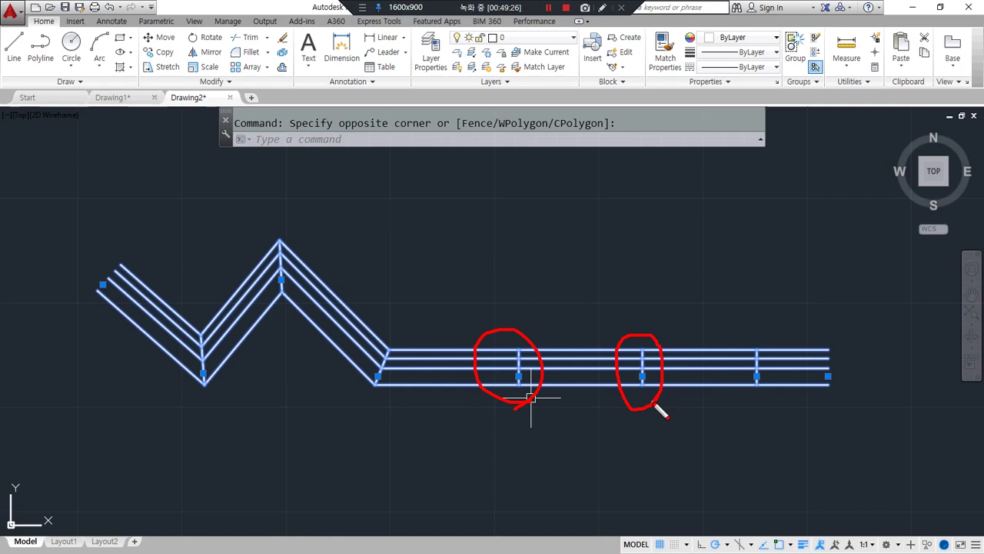
{"action": "key", "text": "Escape"}
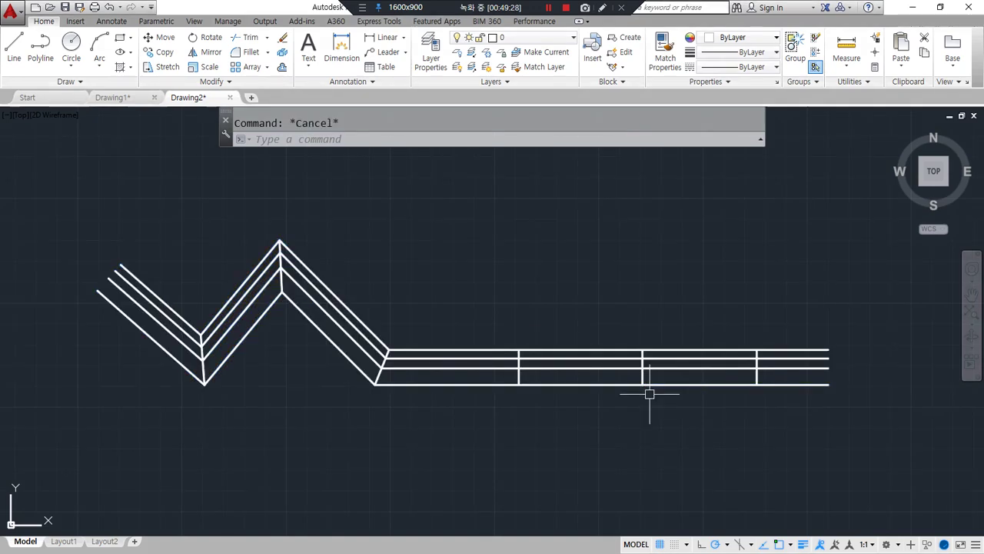
{"action": "type", "text": "mlstyle"}
{"action": "key", "text": "Return"}
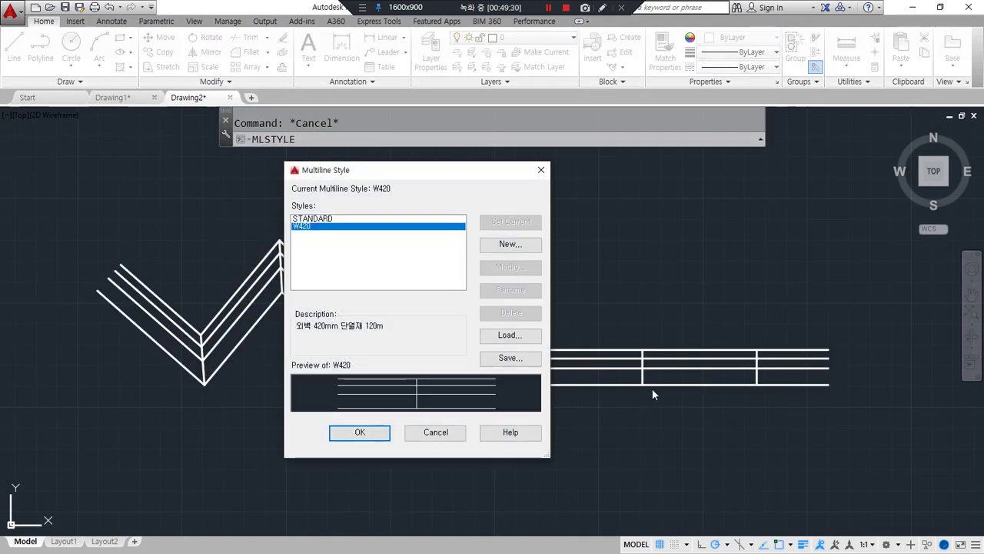
{"action": "key", "text": "Escape"}
Use the Add Vertex multiline tool to add one vertex to each of the four horizontal and three zigzag segments.
{"action": "type", "text": "mledit"}
{"action": "key", "text": "Return"}
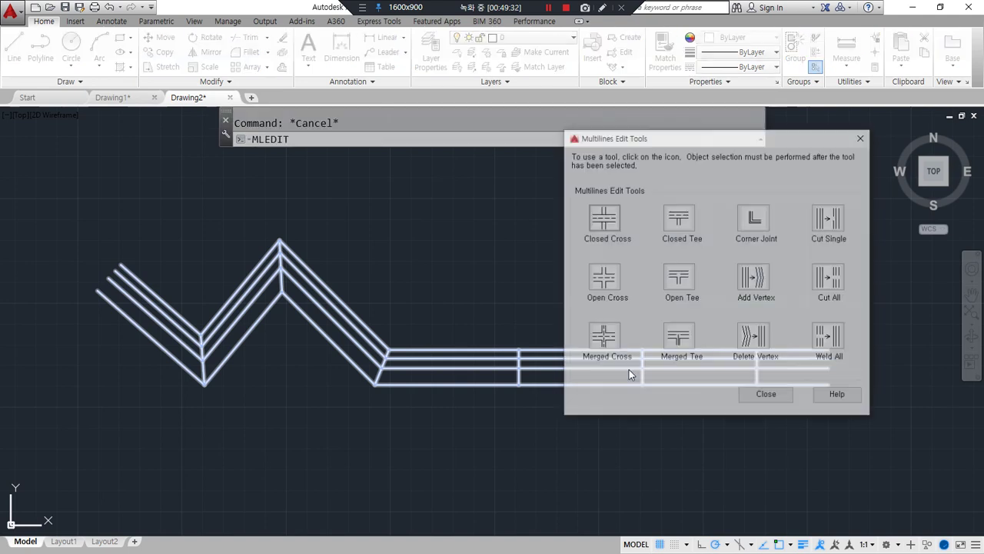
{"action": "mouse_move", "coordinate": [766, 380]}
{"action": "left_mouse_down"}
{"action": "mouse_move", "coordinate": [783, 269]}
{"action": "mouse_move", "coordinate": [768, 386]}
{"action": "left_mouse_up"}
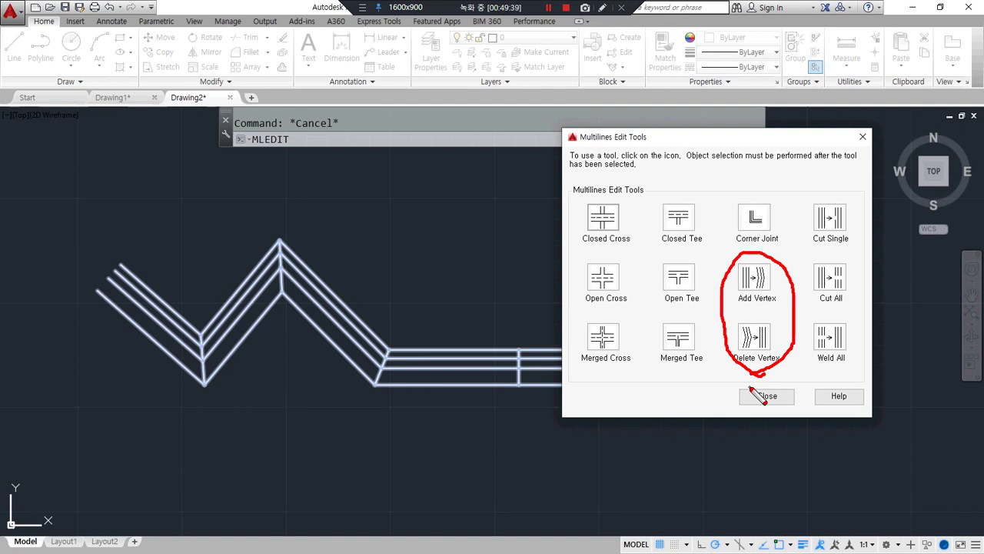
{"action": "key", "text": "Escape"}
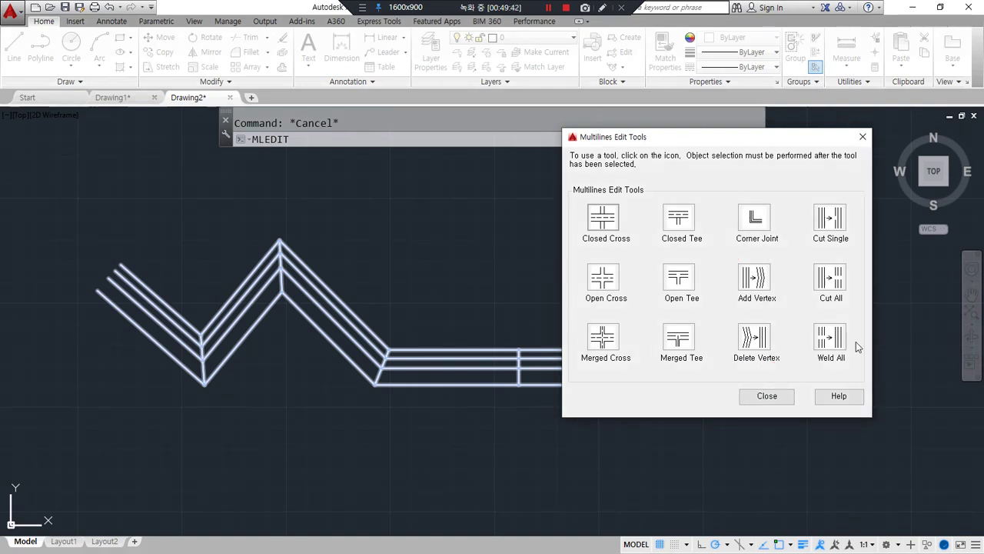
{"action": "left_click", "coordinate": [756, 278]}
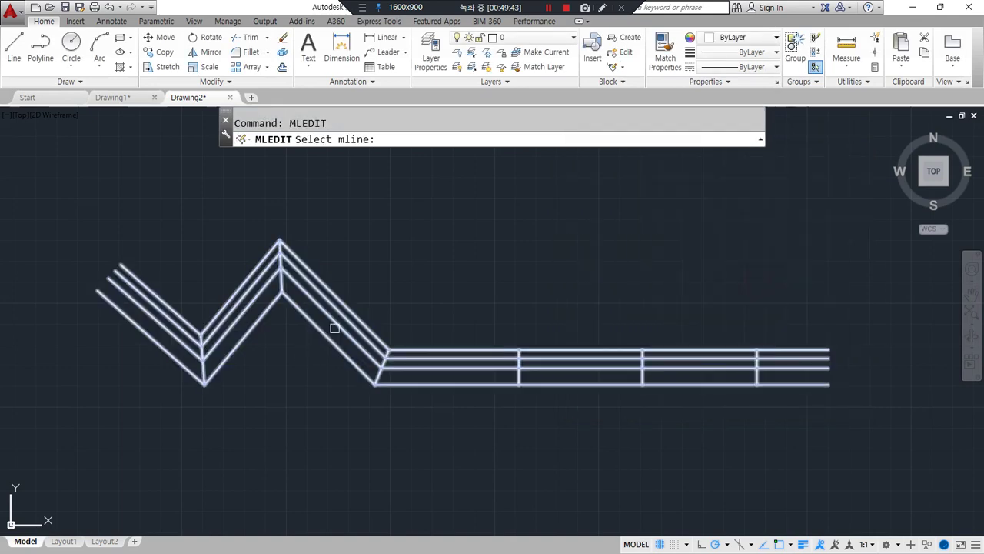
{"action": "left_click", "coordinate": [454, 368]}
{"action": "left_click", "coordinate": [582, 369]}
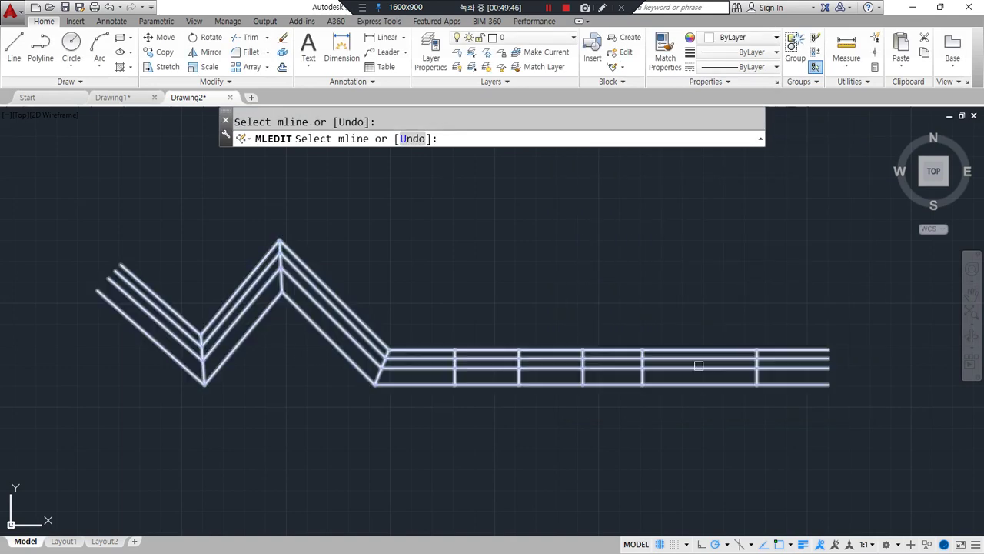
{"action": "left_click", "coordinate": [707, 372]}
{"action": "left_click", "coordinate": [805, 369]}
{"action": "left_click", "coordinate": [336, 317]}
{"action": "left_click", "coordinate": [244, 306]}
{"action": "left_click", "coordinate": [160, 318]}
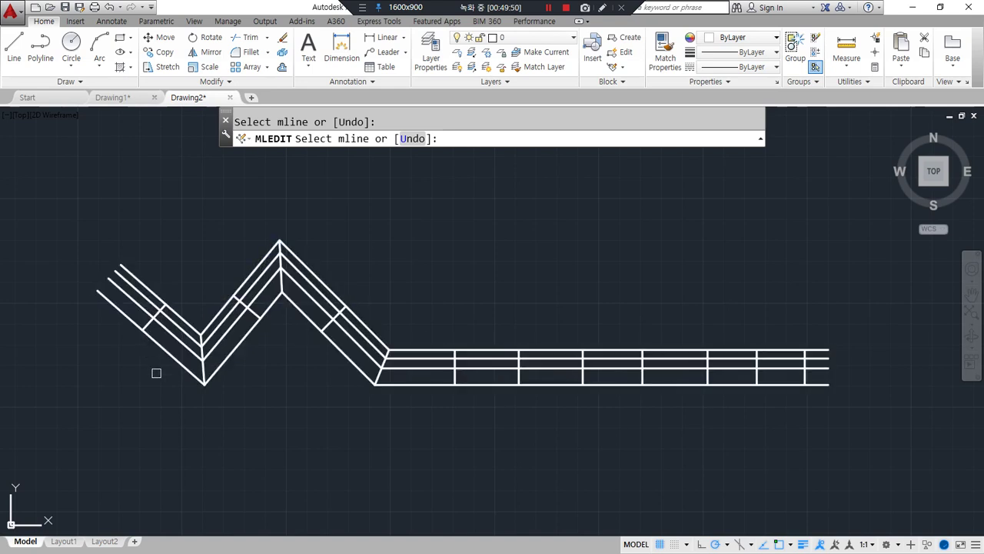
{"action": "key", "text": "Return"}
Use Delete Vertex to remove the zigzag's lower and upper corners and the first three added vertices on the straight run.
{"action": "key", "text": "Return"}
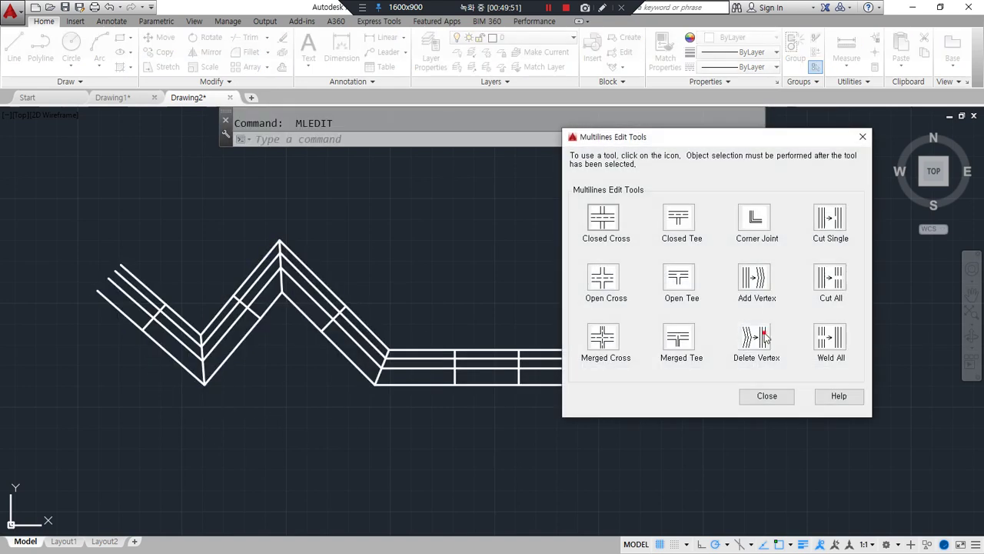
{"action": "left_click", "coordinate": [757, 337]}
{"action": "left_click", "coordinate": [205, 382]}
{"action": "left_click", "coordinate": [270, 248]}
{"action": "left_click", "coordinate": [458, 378]}
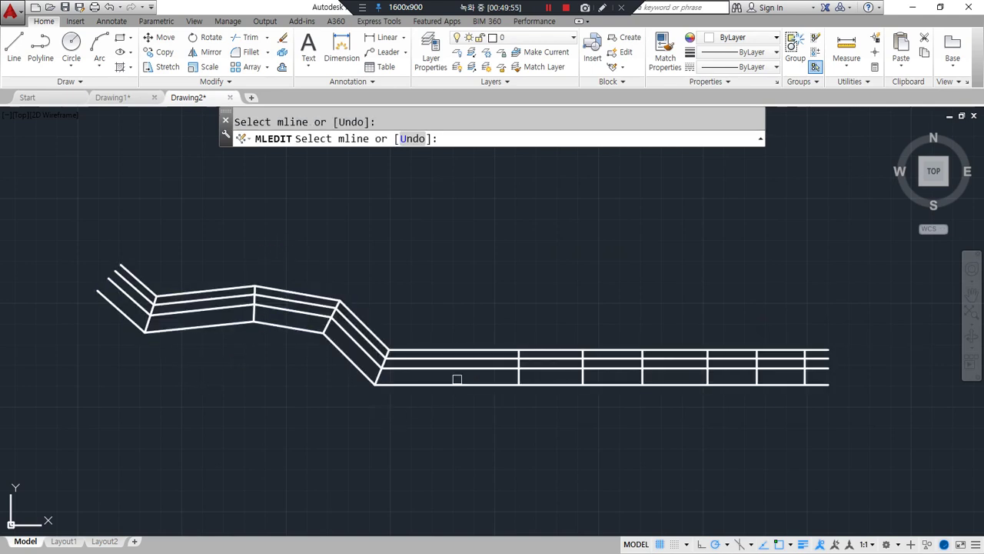
{"action": "left_click", "coordinate": [586, 378]}
{"action": "left_click", "coordinate": [704, 377]}
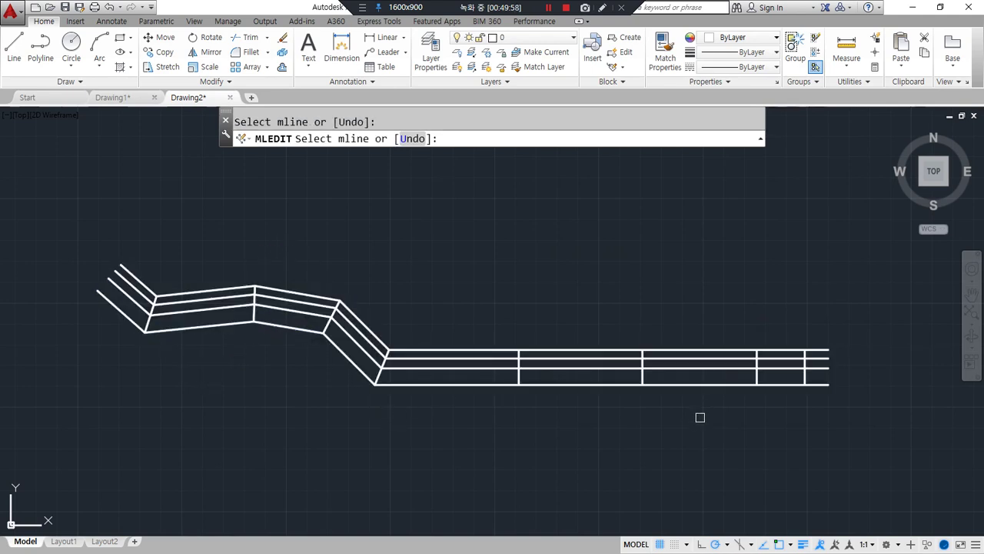
{"action": "key", "text": "Return"}
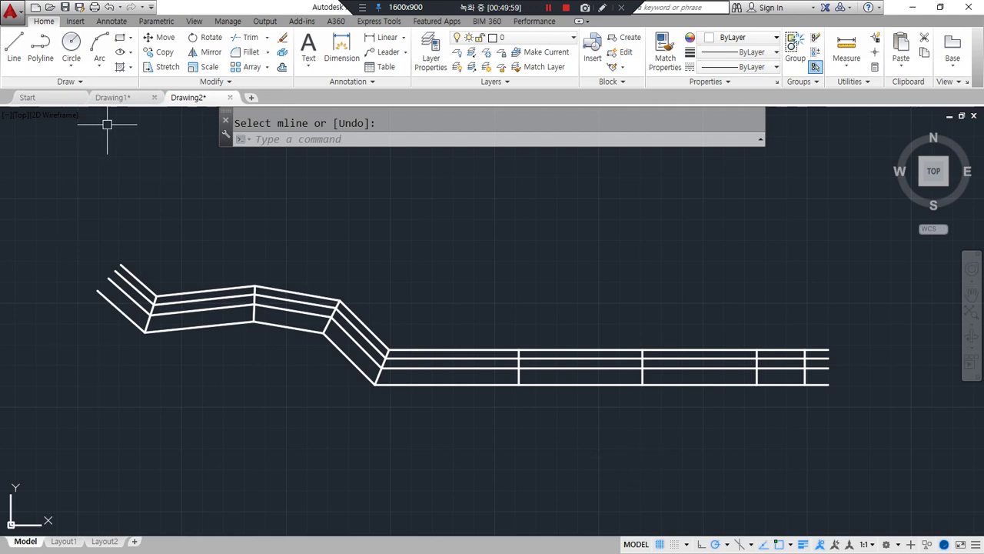
Switch to Drawing1 and examine the floor plan's interior walls and their T-junctions.
{"action": "left_click", "coordinate": [111, 96]}
{"action": "scroll", "coordinate": [378, 373], "scroll_direction": "up", "scroll_amount": 5}
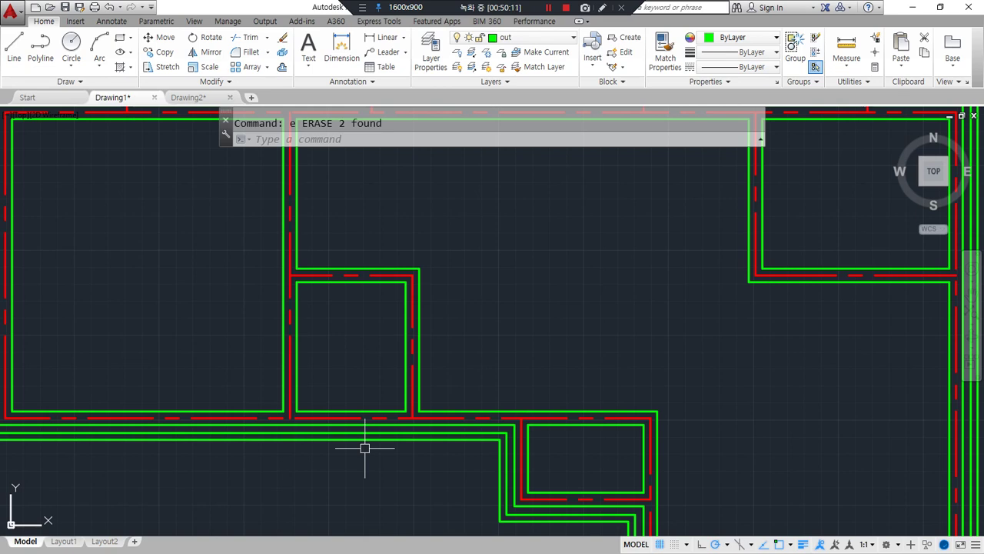
{"action": "left_click", "coordinate": [353, 211]}
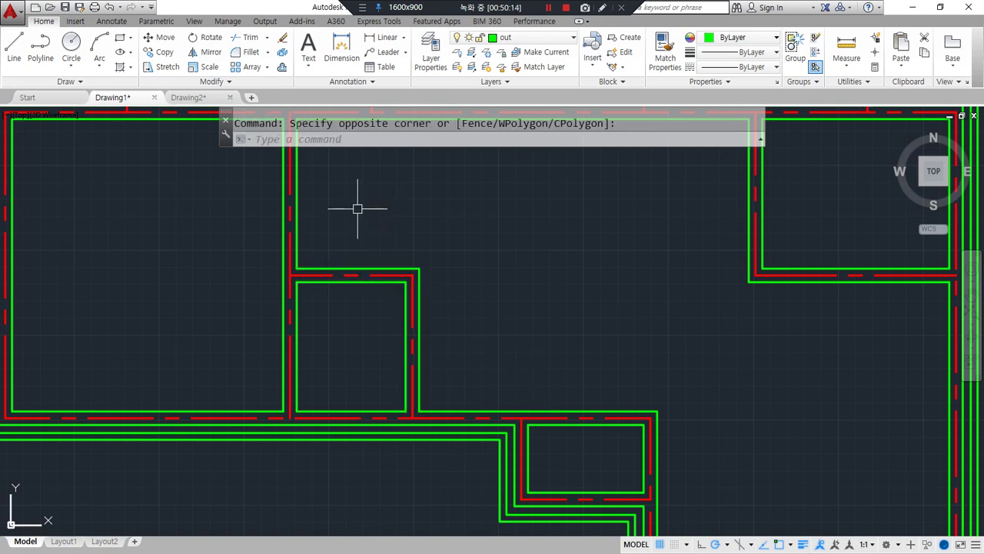
{"action": "scroll", "coordinate": [392, 361], "scroll_direction": "down", "scroll_amount": 2}
{"action": "scroll", "coordinate": [329, 263], "scroll_direction": "up", "scroll_amount": 6}
{"action": "mouse_move", "coordinate": [323, 413]}
{"action": "middle_mouse_down"}
{"action": "mouse_move", "coordinate": [447, 406]}
{"action": "mouse_move", "coordinate": [454, 297]}
{"action": "middle_mouse_up"}
{"action": "scroll", "coordinate": [445, 402], "scroll_direction": "up", "scroll_amount": 2}
{"action": "scroll", "coordinate": [453, 330], "scroll_direction": "down", "scroll_amount": 2}
{"action": "scroll", "coordinate": [452, 332], "scroll_direction": "down", "scroll_amount": 4}
{"action": "scroll", "coordinate": [347, 287], "scroll_direction": "up", "scroll_amount": 2}
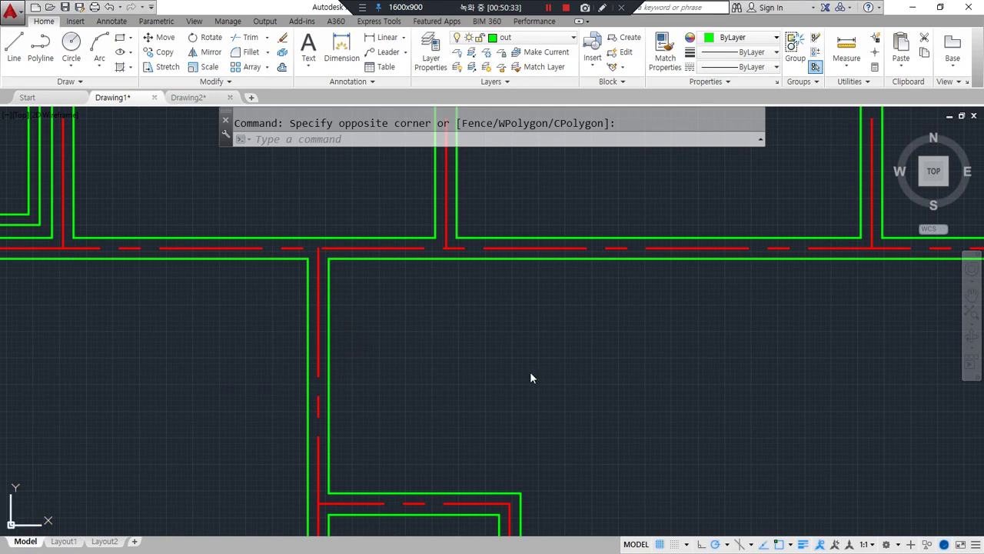
{"action": "scroll", "coordinate": [348, 312], "scroll_direction": "down", "scroll_amount": 2}
{"action": "middle_click_drag", "start_coordinate": [352, 323], "coordinate": [469, 301]}
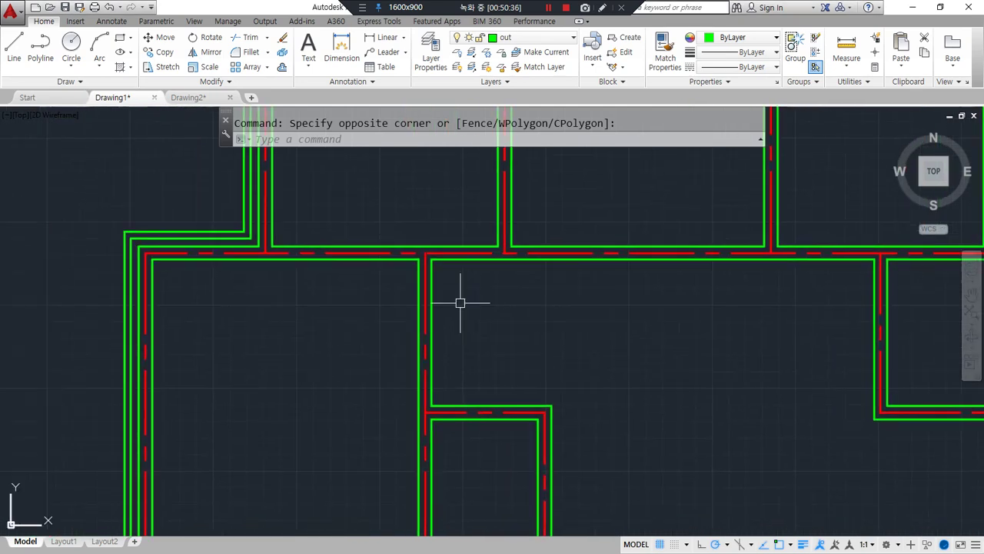
Draw a line across the top of the vertical interior wall between its two corners with the horizontal wall.
{"action": "mouse_move", "coordinate": [425, 260]}
{"action": "left_mouse_down"}
{"action": "mouse_move", "coordinate": [392, 304]}
{"action": "mouse_move", "coordinate": [439, 292]}
{"action": "mouse_move", "coordinate": [422, 259]}
{"action": "mouse_move", "coordinate": [384, 274]}
{"action": "left_mouse_up"}
{"action": "scroll", "coordinate": [456, 303], "scroll_direction": "up", "scroll_amount": 6}
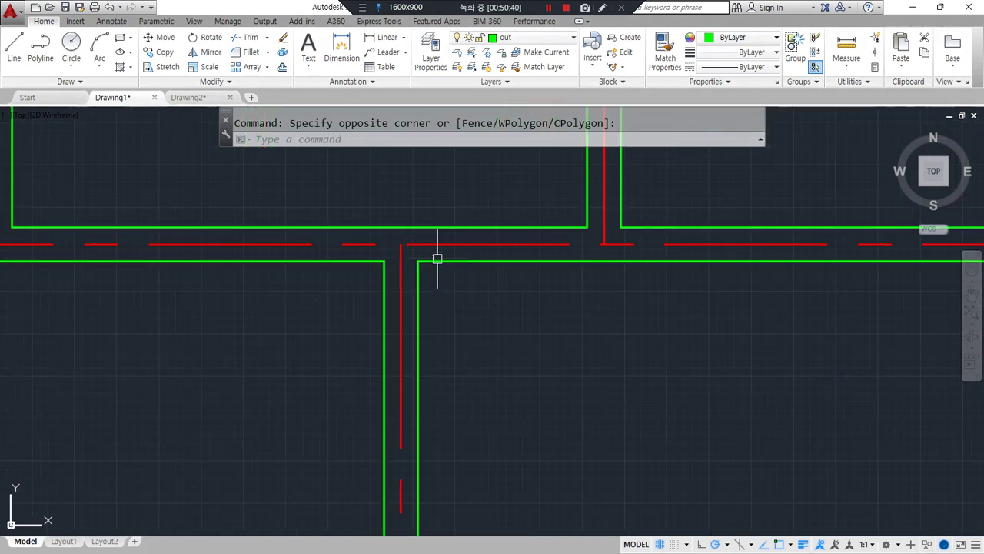
{"action": "key", "text": "Escape"}
{"action": "type", "text": "l"}
{"action": "key", "text": "Return"}
{"action": "left_click", "coordinate": [351, 186]}
{"action": "left_click", "coordinate": [214, 185]}
{"action": "key", "text": "Return"}
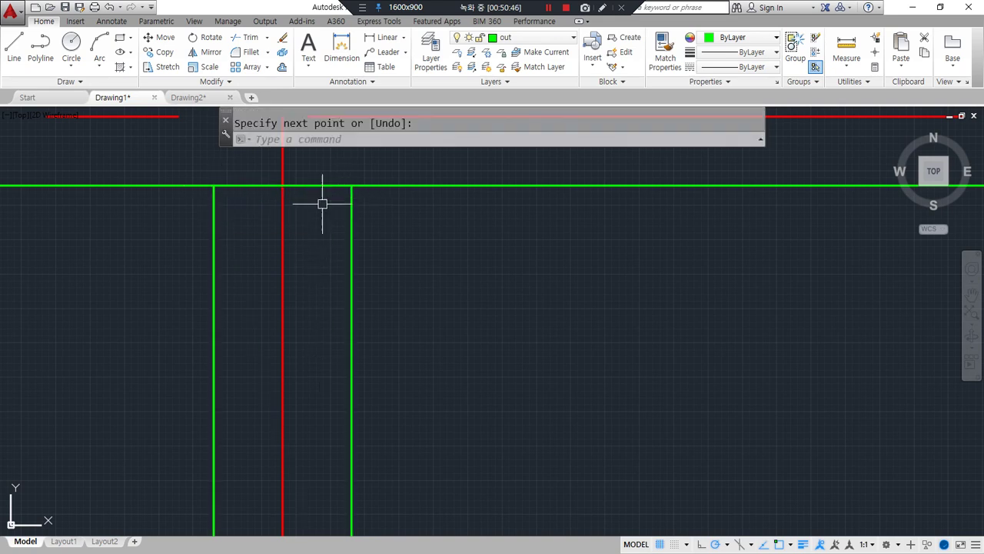
Offset the line across the wall downward by 100.
{"action": "type", "text": "o"}
{"action": "key", "text": "Return"}
{"action": "type", "text": "100"}
{"action": "key", "text": "Return"}
{"action": "left_click", "coordinate": [320, 185]}
{"action": "left_click", "coordinate": [300, 298]}
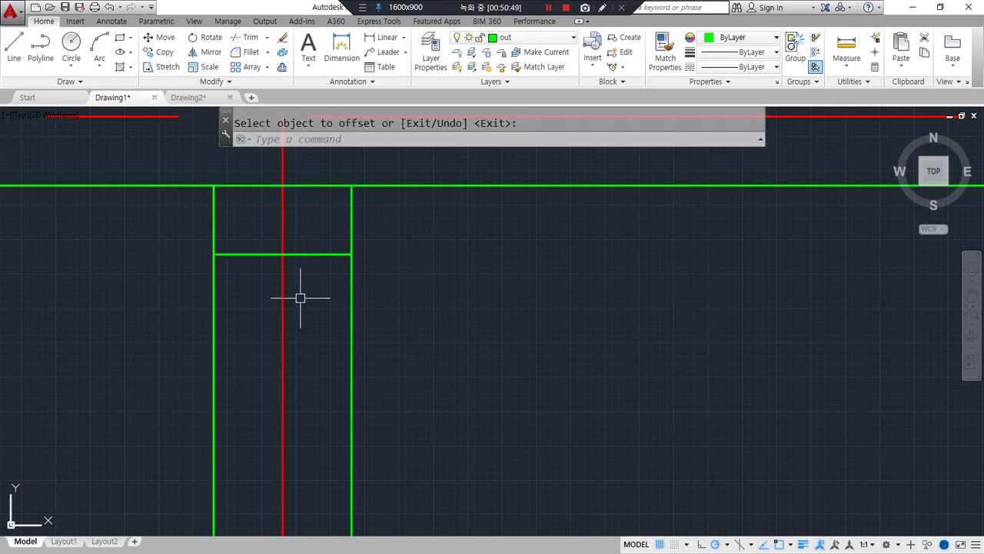
Erase the original line across the wall's top, keeping the offset copy as the door opening's upper edge.
{"action": "key", "text": "Escape"}
{"action": "left_click", "coordinate": [315, 185]}
{"action": "type", "text": "e"}
{"action": "key", "text": "Return"}
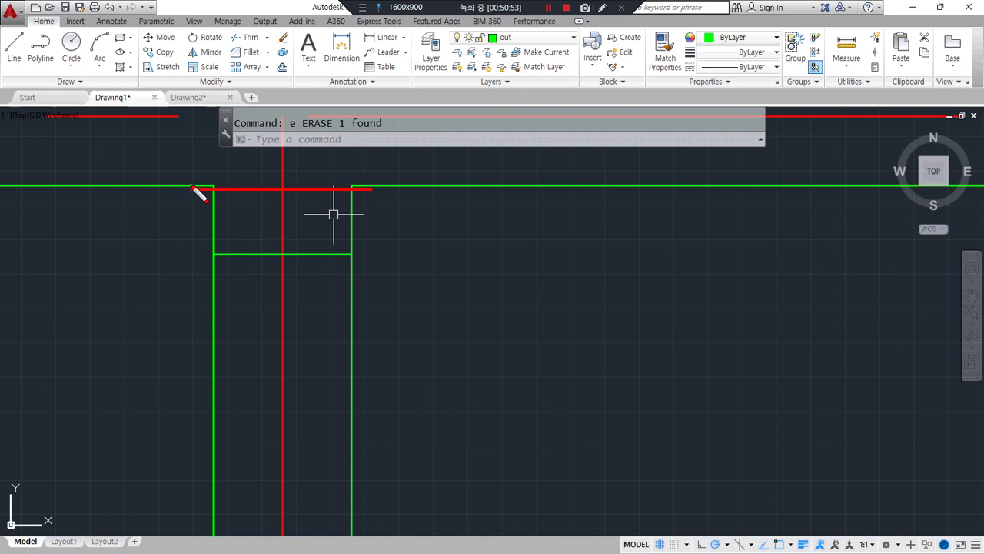
{"action": "key", "text": "ctrl+z"}
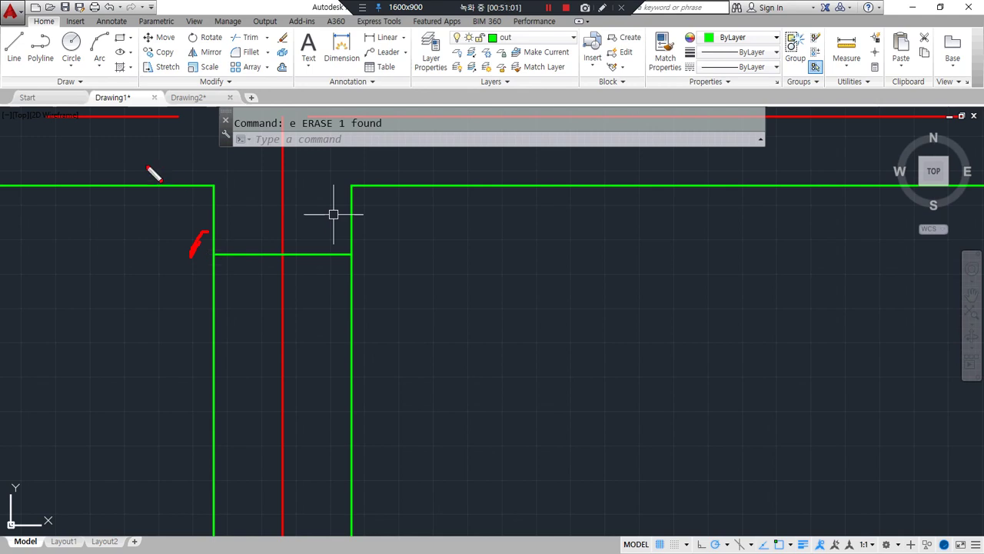
{"action": "left_click_drag", "start_coordinate": [228, 186], "coordinate": [343, 184]}
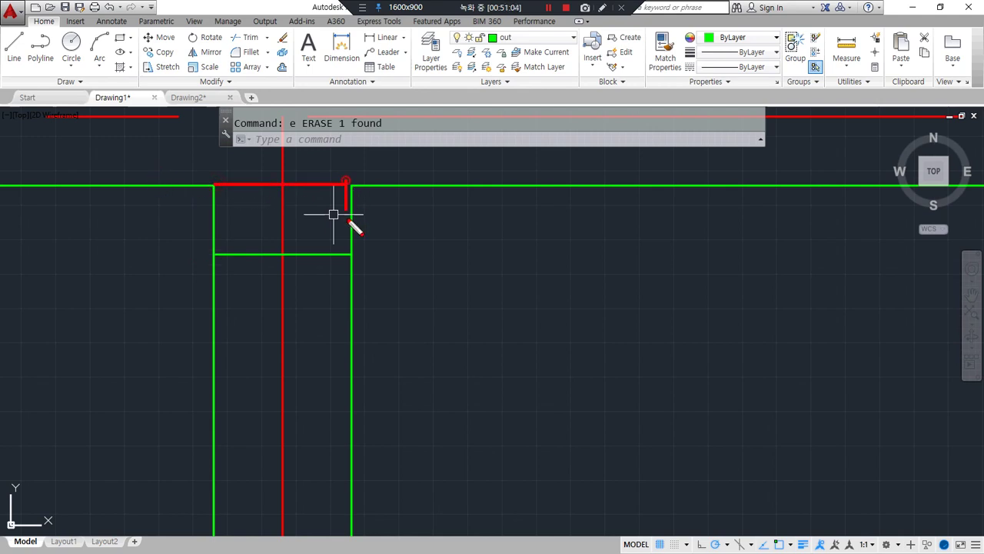
{"action": "left_click_drag", "start_coordinate": [351, 249], "coordinate": [227, 253]}
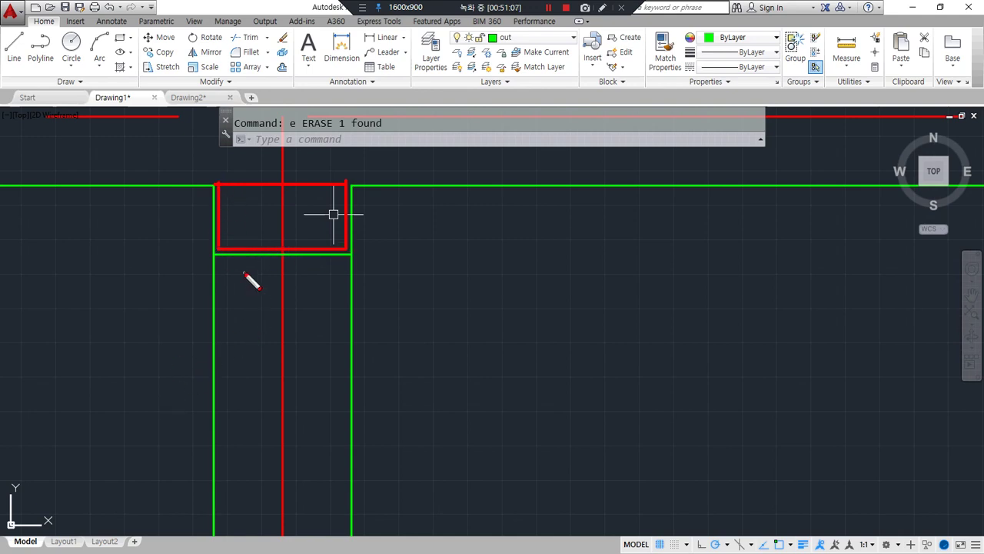
Offset the opening's upper edge line downward by 900 to mark the door opening's lower edge.
{"action": "type", "text": "o"}
{"action": "key", "text": "Return"}
{"action": "type", "text": "900"}
{"action": "key", "text": "Return"}
{"action": "left_click", "coordinate": [307, 255]}
{"action": "left_click", "coordinate": [308, 329]}
{"action": "scroll", "coordinate": [307, 329], "scroll_direction": "down", "scroll_amount": 6}
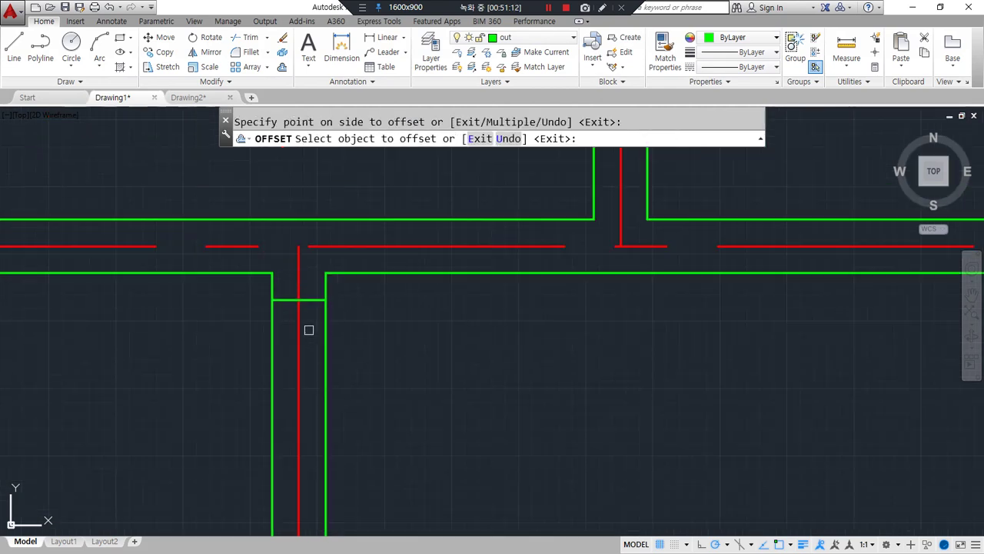
{"action": "key", "text": "Return"}
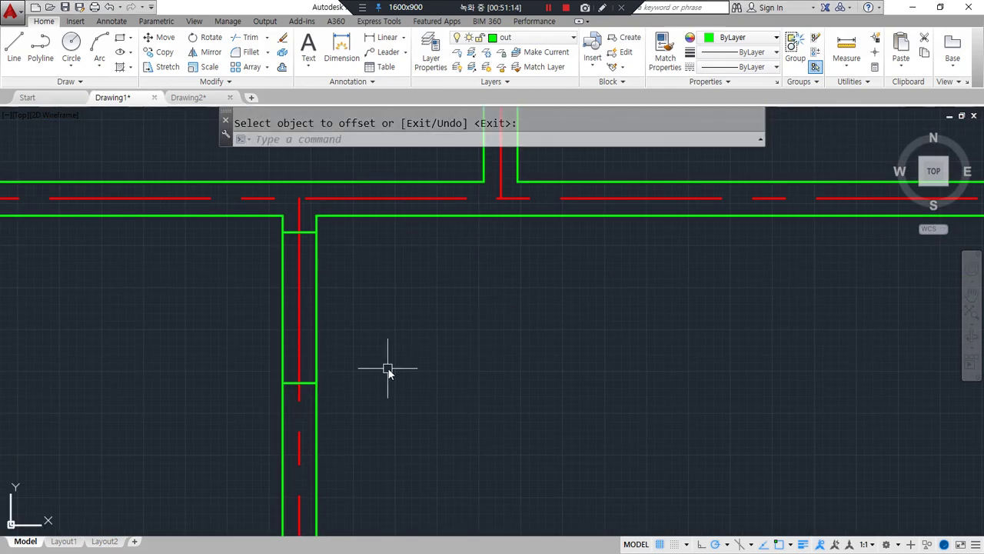
{"action": "mouse_move", "coordinate": [315, 389]}
{"action": "left_mouse_down"}
{"action": "mouse_move", "coordinate": [268, 242]}
{"action": "mouse_move", "coordinate": [315, 367]}
{"action": "left_mouse_up"}
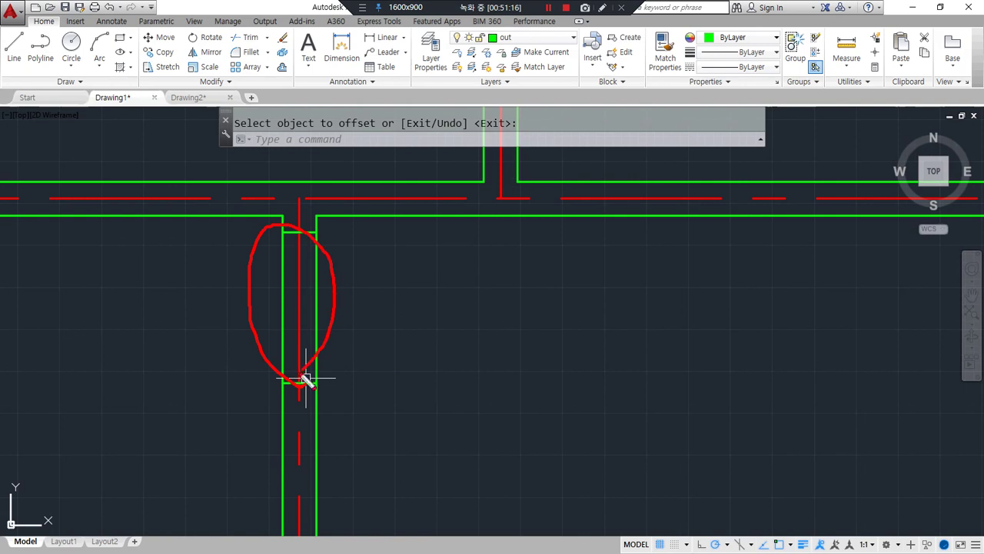
{"action": "key", "text": "Escape"}
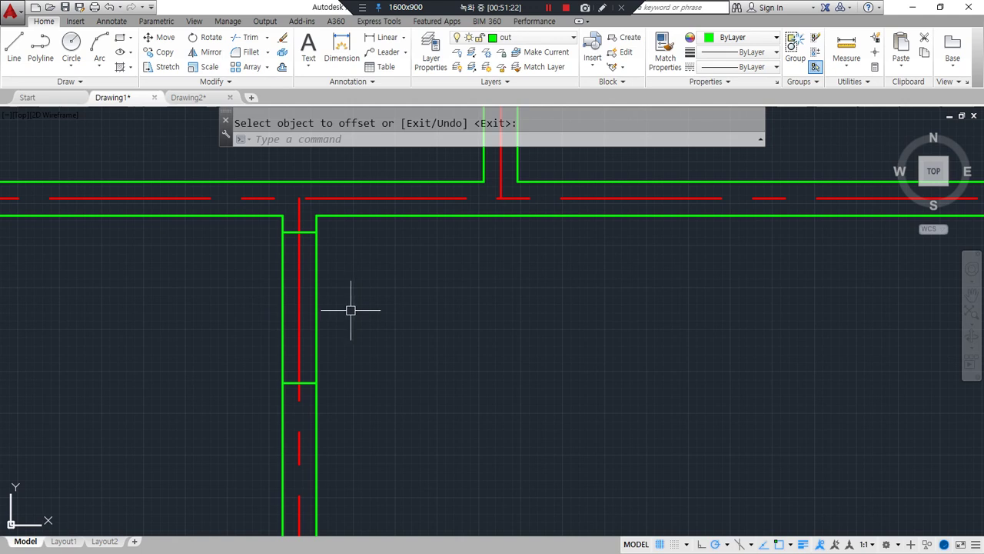
Use the Cut All multiline tool to cut the vertical wall between two points just inside the two opening lines.
{"action": "type", "text": "mledit"}
{"action": "key", "text": "Return"}
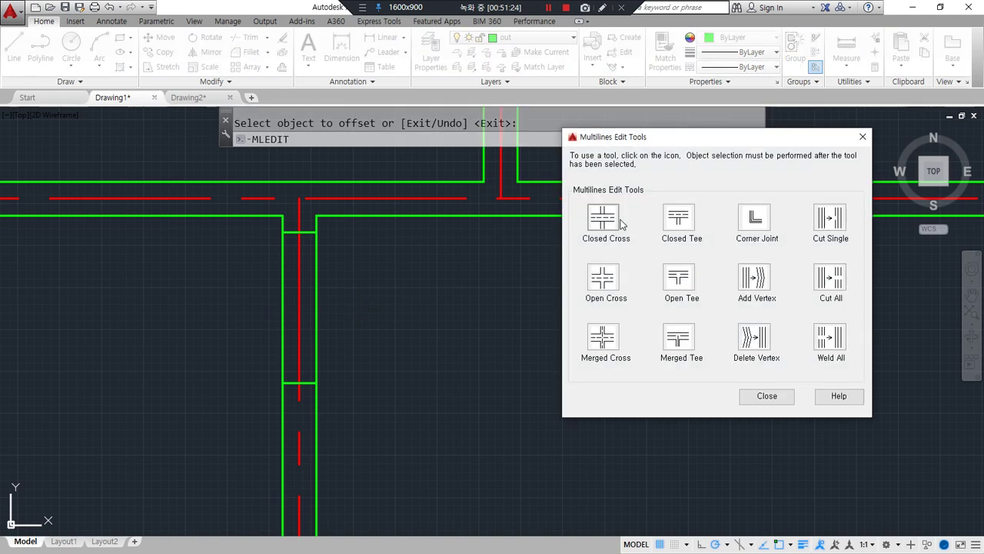
{"action": "left_click", "coordinate": [828, 283]}
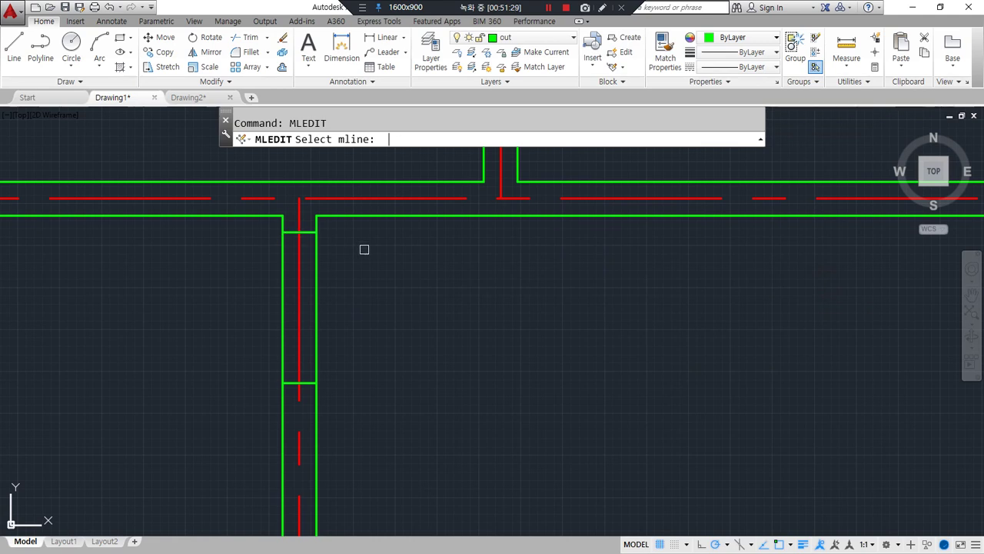
{"action": "right_click", "coordinate": [539, 218], "text": "shift"}
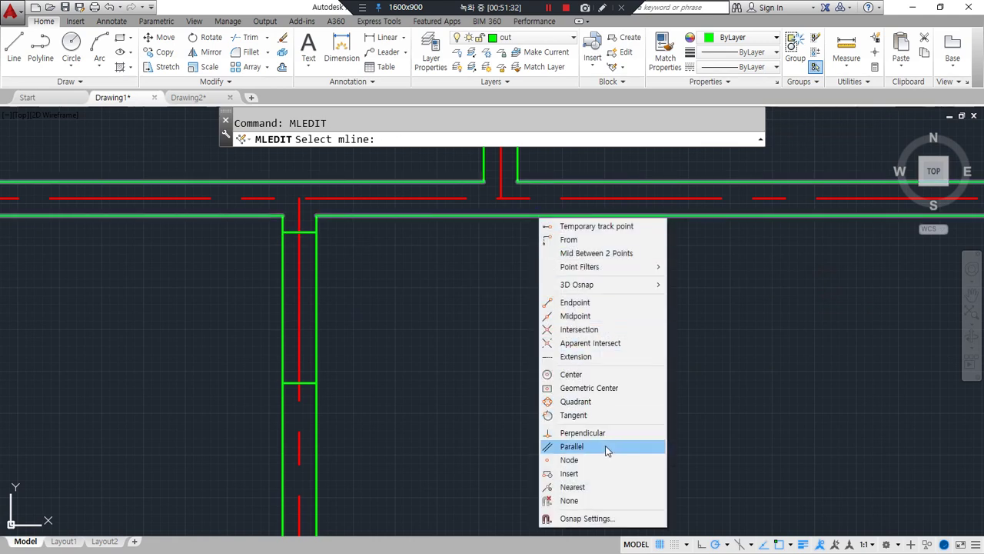
{"action": "left_click", "coordinate": [607, 329]}
{"action": "left_click", "coordinate": [318, 224]}
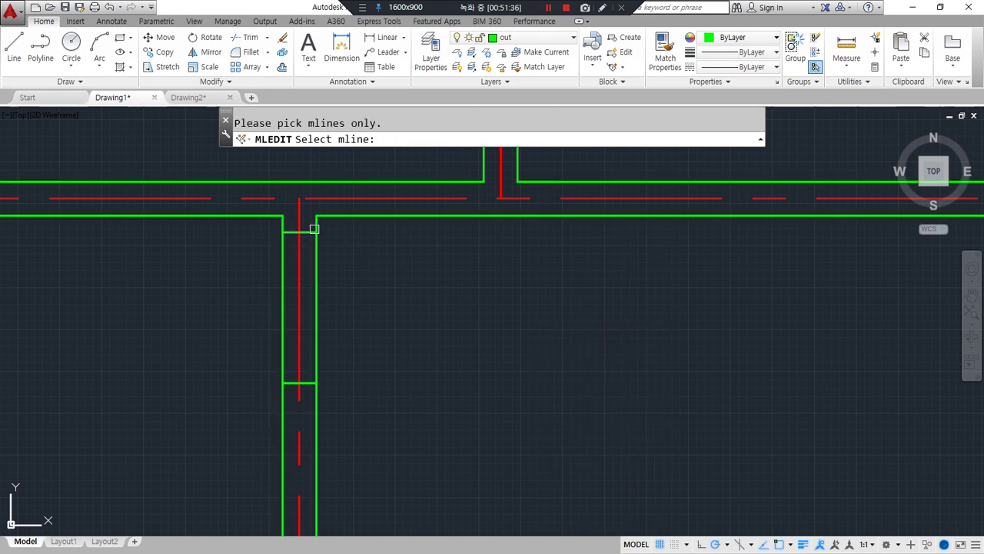
{"action": "right_click", "coordinate": [496, 304], "text": "shift"}
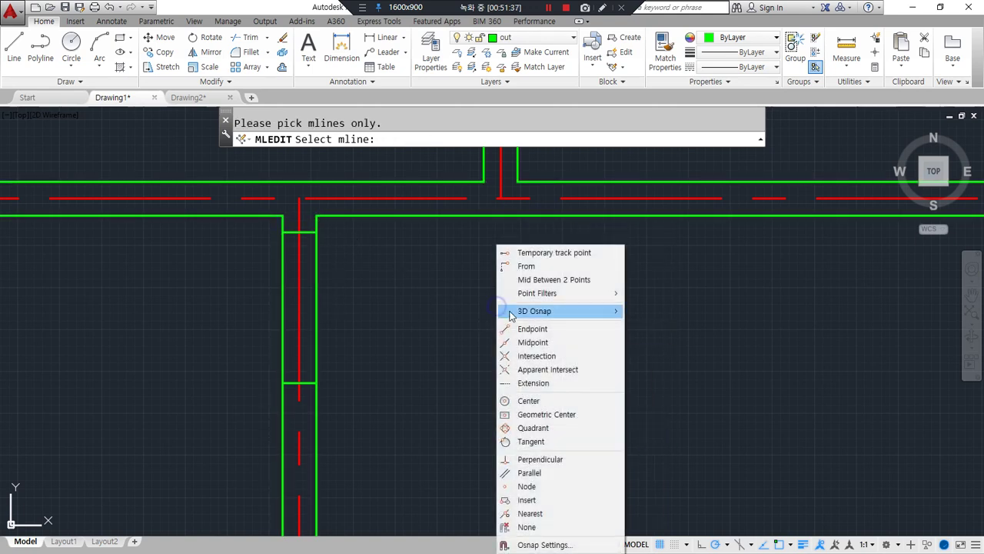
{"action": "left_click", "coordinate": [565, 356]}
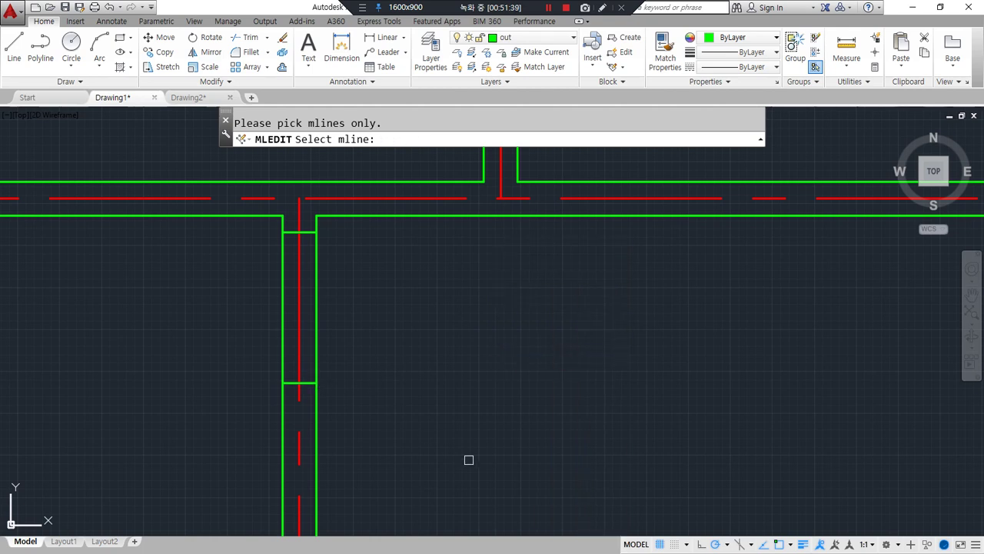
{"action": "left_click", "coordinate": [315, 362]}
{"action": "left_click", "coordinate": [318, 242]}
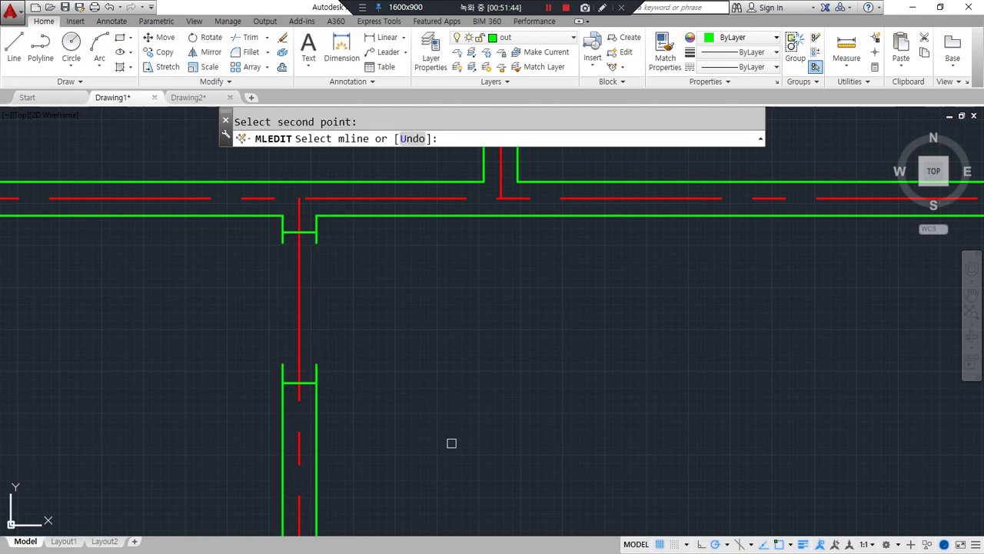
Undo the last multiline cut and explode the vertical wall multiline into separate lines.
{"action": "key", "text": "Escape"}
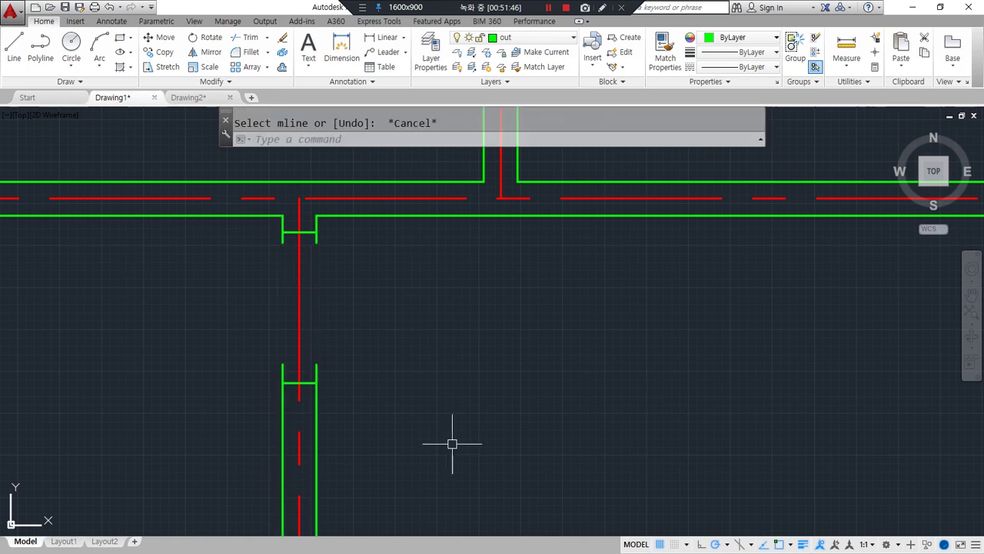
{"action": "key", "text": "ctrl+z"}
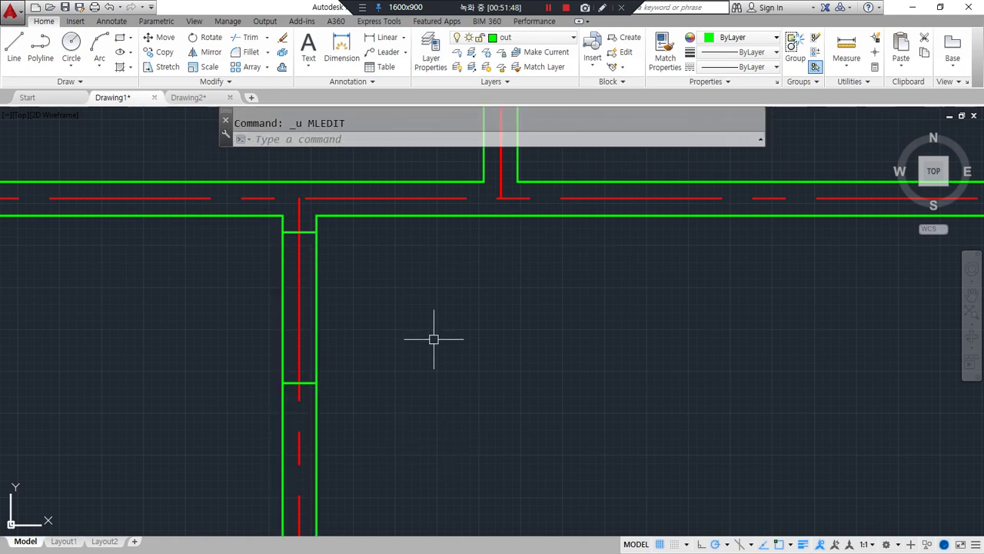
{"action": "left_click", "coordinate": [317, 315]}
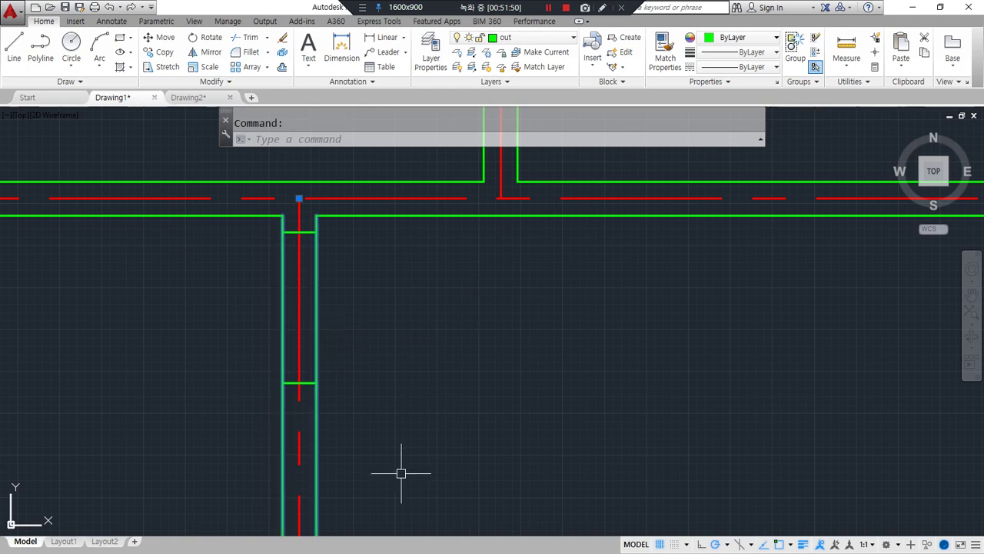
{"action": "left_click", "coordinate": [283, 52]}
Trim both lines of the vertical wall between the upper and lower edges of the door opening.
{"action": "type", "text": "t"}
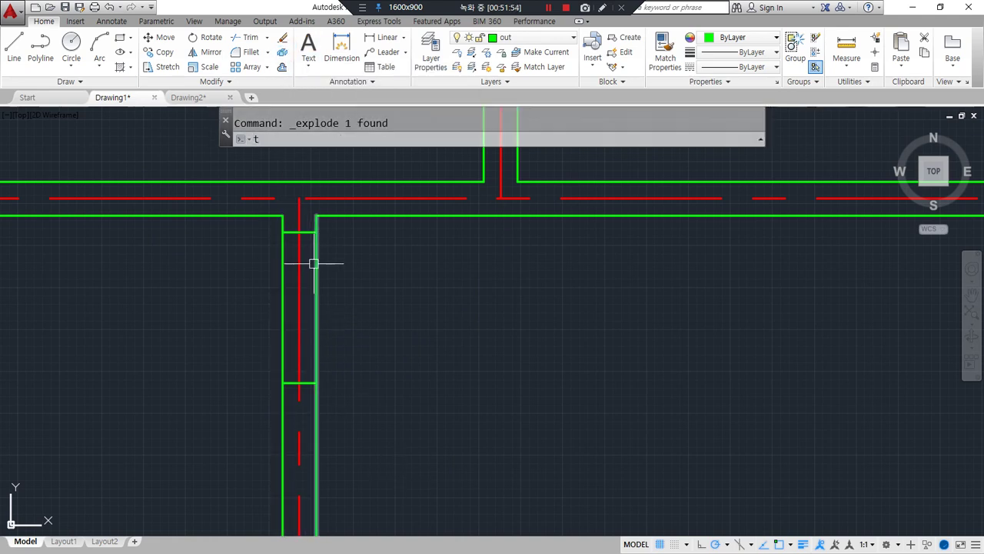
{"action": "type", "text": "r"}
{"action": "key", "text": "Return"}
{"action": "key", "text": "Return"}
{"action": "left_click", "coordinate": [318, 275]}
{"action": "left_click", "coordinate": [285, 285]}
{"action": "key", "text": "Return"}
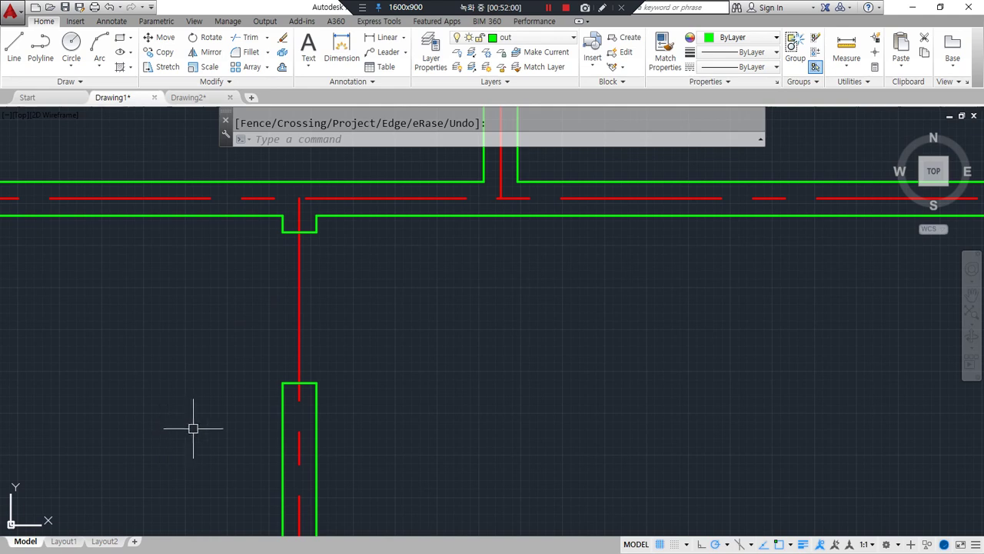
{"action": "scroll", "coordinate": [204, 425], "scroll_direction": "down", "scroll_amount": 2}
{"action": "scroll", "coordinate": [302, 394], "scroll_direction": "up", "scroll_amount": 1}
{"action": "middle_click_drag", "start_coordinate": [303, 394], "coordinate": [313, 167]}
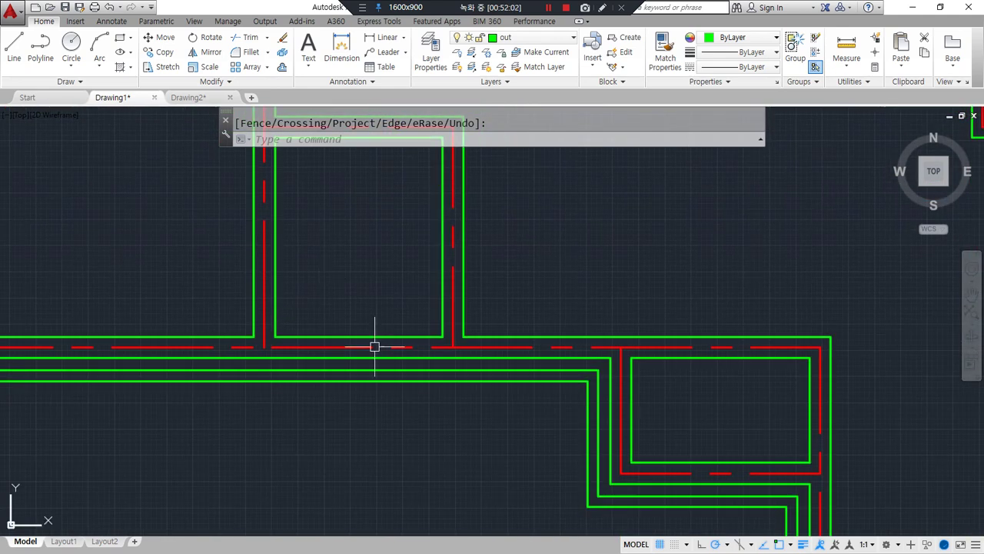
{"action": "middle_click_drag", "start_coordinate": [379, 363], "coordinate": [404, 482]}
{"action": "mouse_move", "coordinate": [150, 376]}
{"action": "left_mouse_down"}
{"action": "mouse_move", "coordinate": [167, 358]}
{"action": "mouse_move", "coordinate": [418, 346]}
{"action": "left_mouse_up"}
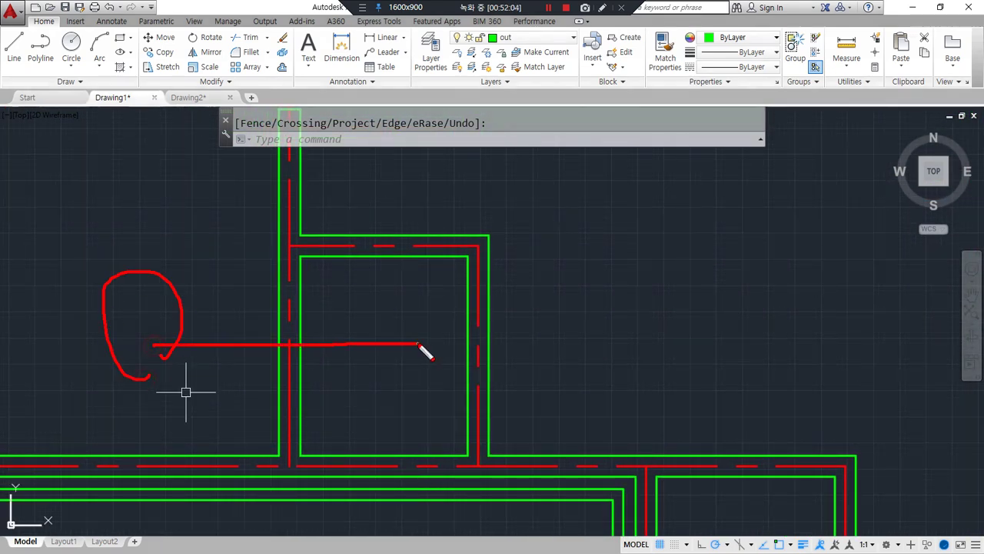
{"action": "mouse_move", "coordinate": [285, 454]}
{"action": "left_mouse_down"}
{"action": "mouse_move", "coordinate": [340, 347]}
{"action": "mouse_move", "coordinate": [318, 455]}
{"action": "left_mouse_up"}
{"action": "scroll", "coordinate": [287, 466], "scroll_direction": "up", "scroll_amount": 3}
{"action": "type", "text": "k"}
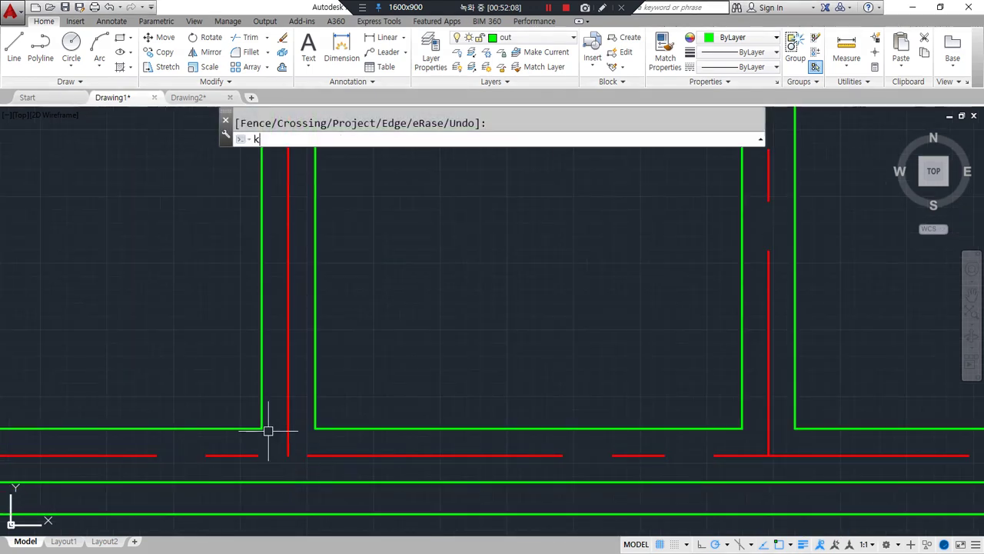
{"action": "key", "text": "Return"}
{"action": "key", "text": "Escape"}
Draw a line across the lower end of the vertical wall, where it meets the horizontal wall.
{"action": "type", "text": "l"}
{"action": "key", "text": "Return"}
{"action": "left_click", "coordinate": [286, 430]}
{"action": "left_click", "coordinate": [312, 429]}
{"action": "key", "text": "Escape"}
Offset the line across the vertical wall's lower end upward by 100.
{"action": "type", "text": "o"}
{"action": "key", "text": "Return"}
{"action": "type", "text": "100"}
{"action": "key", "text": "Return"}
{"action": "left_click", "coordinate": [297, 429]}
{"action": "left_click", "coordinate": [377, 367]}
{"action": "key", "text": "Escape"}
Offset the copied line upward by 900 to mark the upper edge of the second door opening.
{"action": "type", "text": "o"}
{"action": "key", "text": "Return"}
{"action": "type", "text": "900"}
{"action": "key", "text": "Return"}
{"action": "left_click", "coordinate": [299, 402]}
{"action": "left_click", "coordinate": [358, 320]}
{"action": "key", "text": "Escape"}
Trim both wall lines between the second opening's edges and erase the construction line at the wall's base.
{"action": "type", "text": "tr"}
{"action": "key", "text": "Return"}
{"action": "left_click", "coordinate": [316, 315]}
{"action": "left_click", "coordinate": [262, 323]}
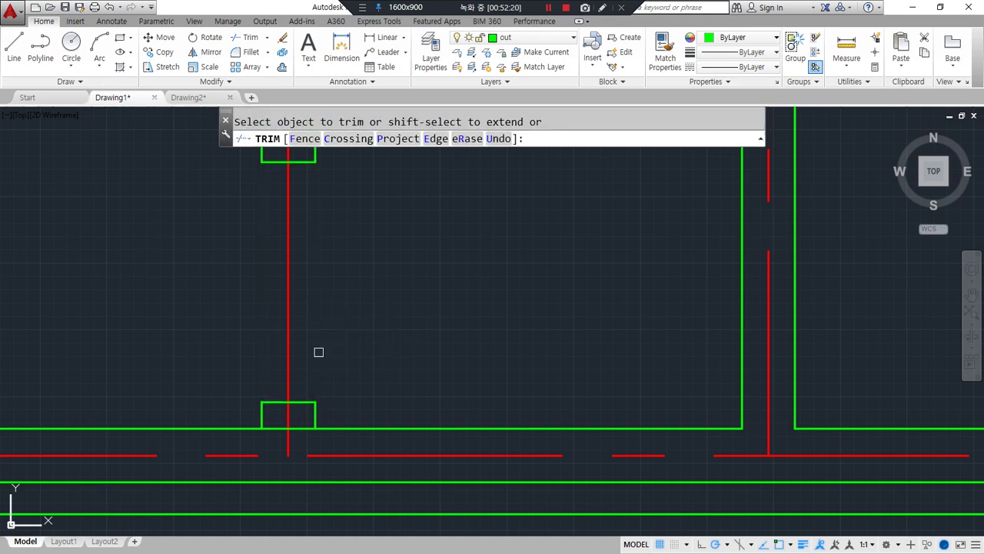
{"action": "key", "text": "Return"}
{"action": "left_click", "coordinate": [305, 428]}
{"action": "type", "text": "e"}
{"action": "key", "text": "Return"}
Review the two door openings in the vertical wall and the surrounding rooms of the floor plan.
{"action": "scroll", "coordinate": [404, 306], "scroll_direction": "down", "scroll_amount": 6}
{"action": "middle_click_drag", "start_coordinate": [402, 299], "coordinate": [349, 422]}
{"action": "mouse_move", "coordinate": [338, 256]}
{"action": "left_mouse_down"}
{"action": "mouse_move", "coordinate": [283, 210]}
{"action": "mouse_move", "coordinate": [343, 254]}
{"action": "left_mouse_up"}
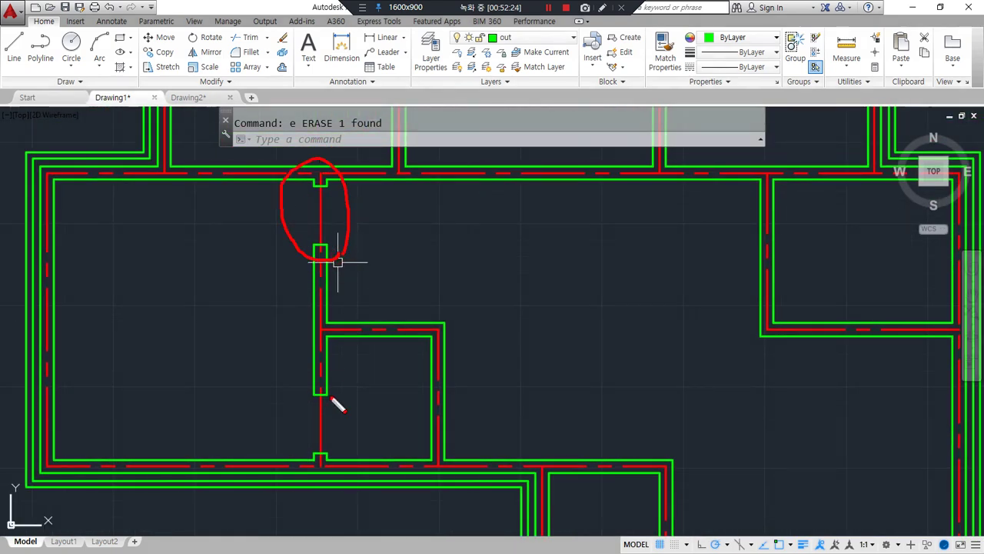
{"action": "mouse_move", "coordinate": [291, 399]}
{"action": "left_mouse_down"}
{"action": "mouse_move", "coordinate": [378, 410]}
{"action": "mouse_move", "coordinate": [295, 388]}
{"action": "left_mouse_up"}
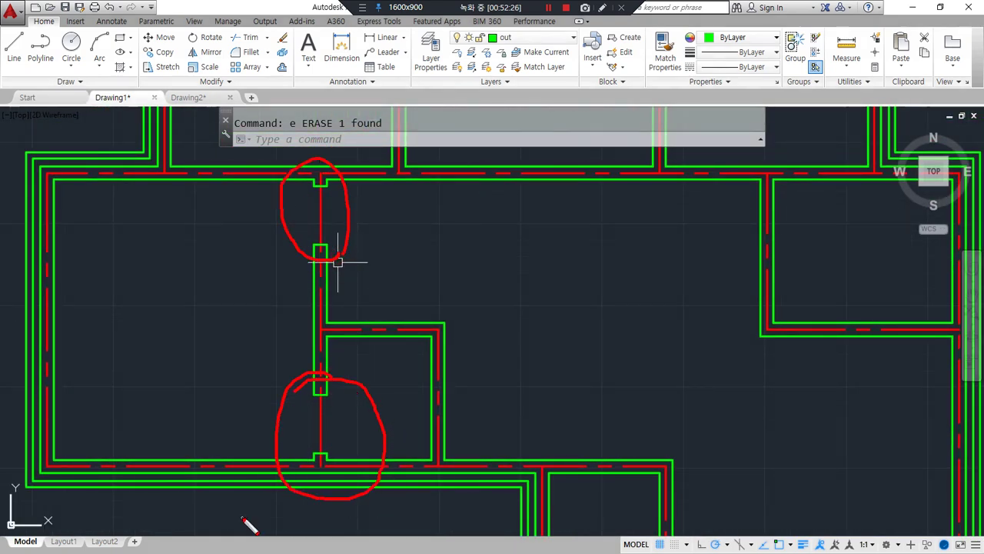
{"action": "key", "text": "Escape"}
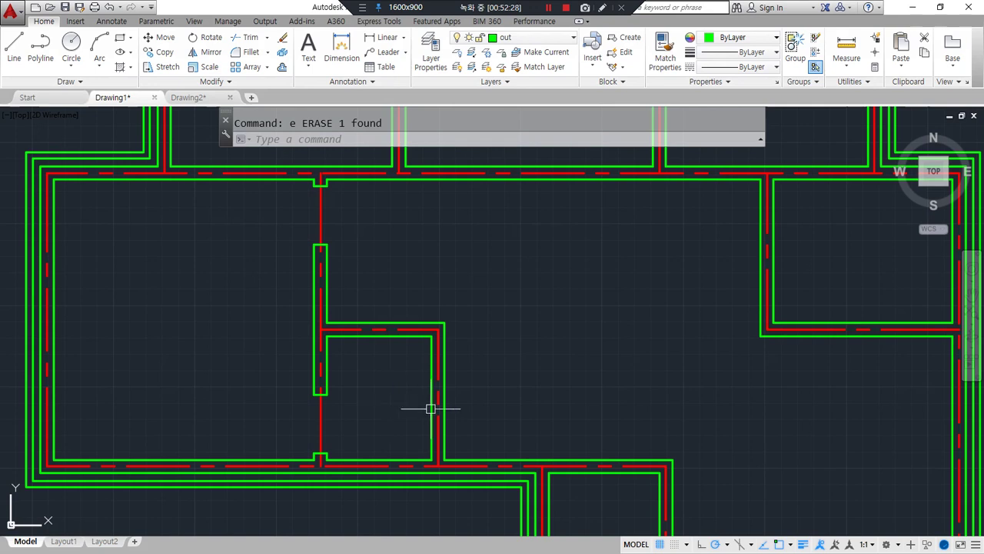
{"action": "scroll", "coordinate": [422, 408], "scroll_direction": "down", "scroll_amount": 2}
{"action": "scroll", "coordinate": [516, 365], "scroll_direction": "down", "scroll_amount": 2}
{"action": "middle_click_drag", "start_coordinate": [516, 371], "coordinate": [425, 346]}
{"action": "scroll", "coordinate": [236, 274], "scroll_direction": "up", "scroll_amount": 2}
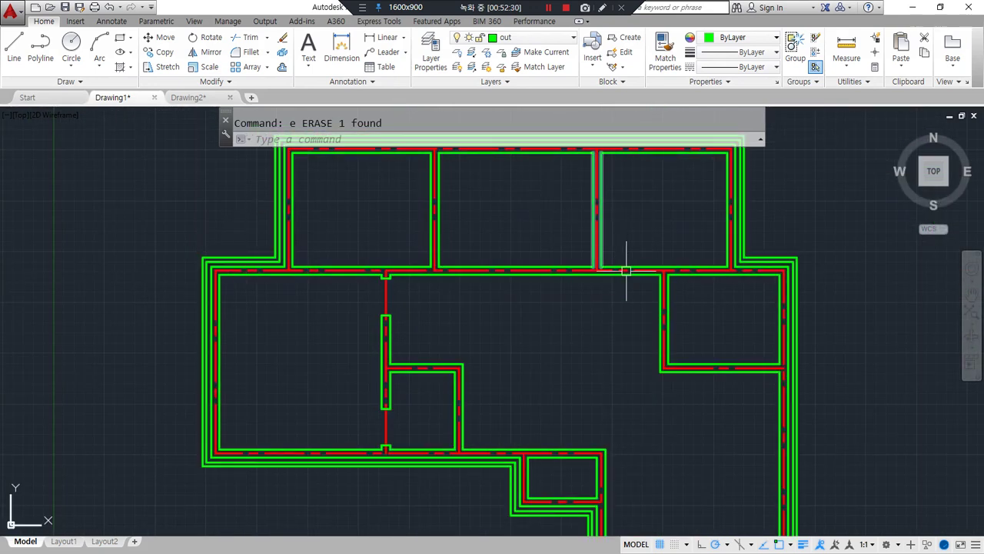
{"action": "key", "text": "ctrl+alt+d"}
{"action": "key", "text": "Escape"}
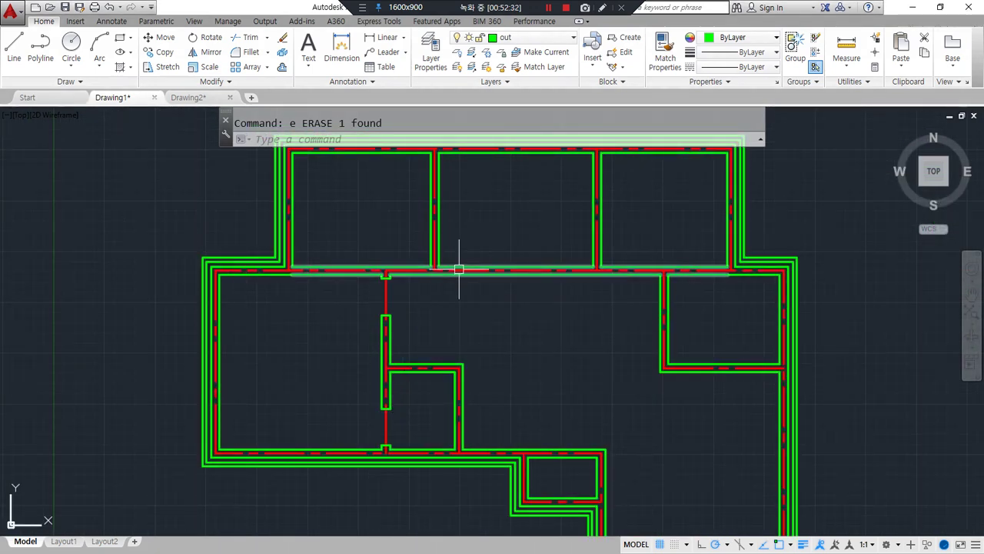
Try to offset the upper line of the horizontal wall multiline by 100.
{"action": "scroll", "coordinate": [352, 274], "scroll_direction": "up", "scroll_amount": 4}
{"action": "middle_click_drag", "start_coordinate": [395, 286], "coordinate": [346, 362]}
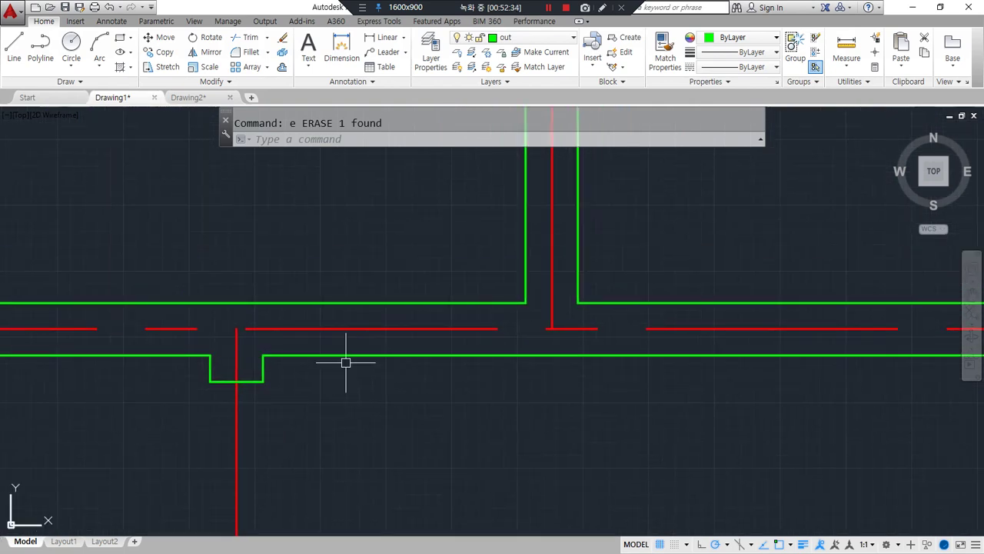
{"action": "type", "text": "o"}
{"action": "key", "text": "Return"}
{"action": "type", "text": "100"}
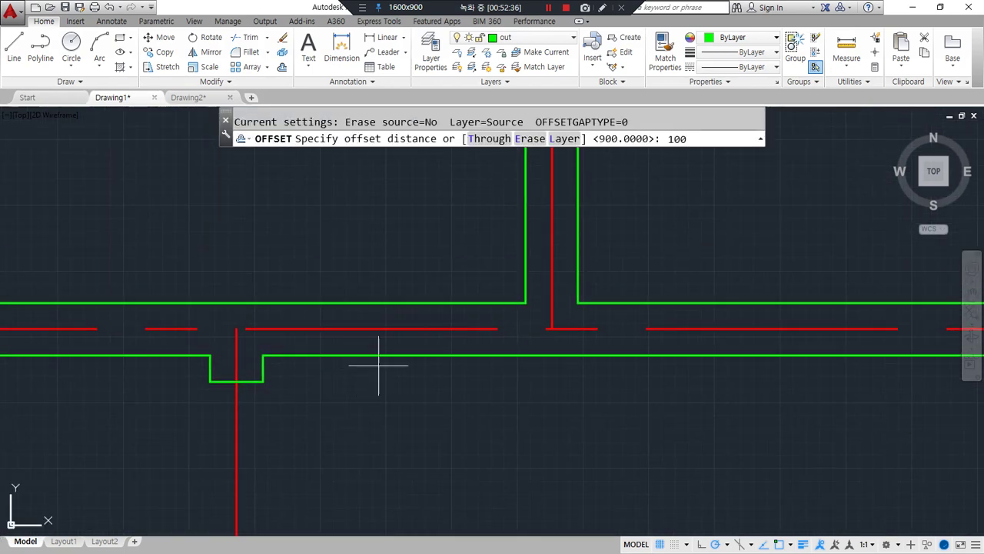
{"action": "key", "text": "Return"}
{"action": "left_click", "coordinate": [509, 302]}
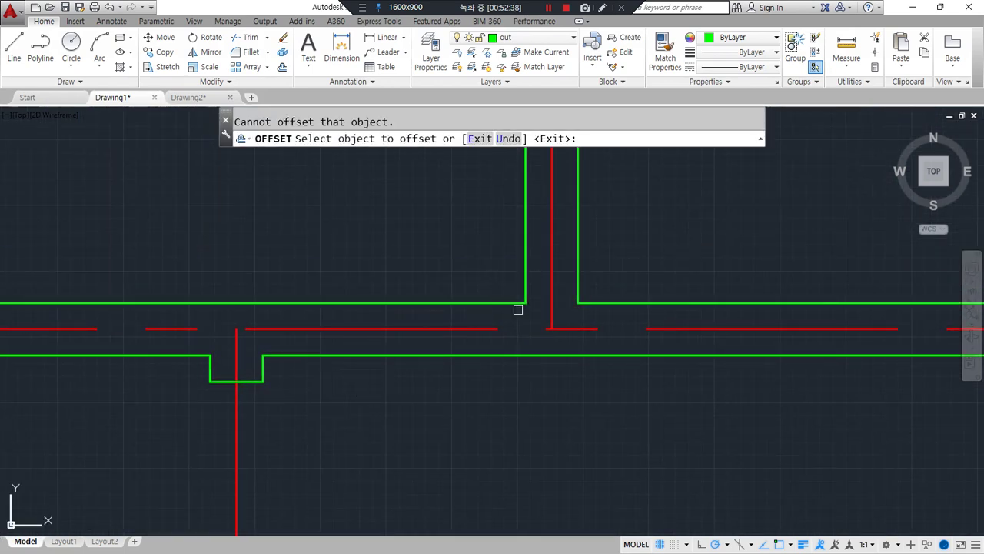
{"action": "key", "text": "Escape"}
Explode all objects in the drawing so the remaining wall multilines become separate lines.
{"action": "scroll", "coordinate": [503, 349], "scroll_direction": "down", "scroll_amount": 5}
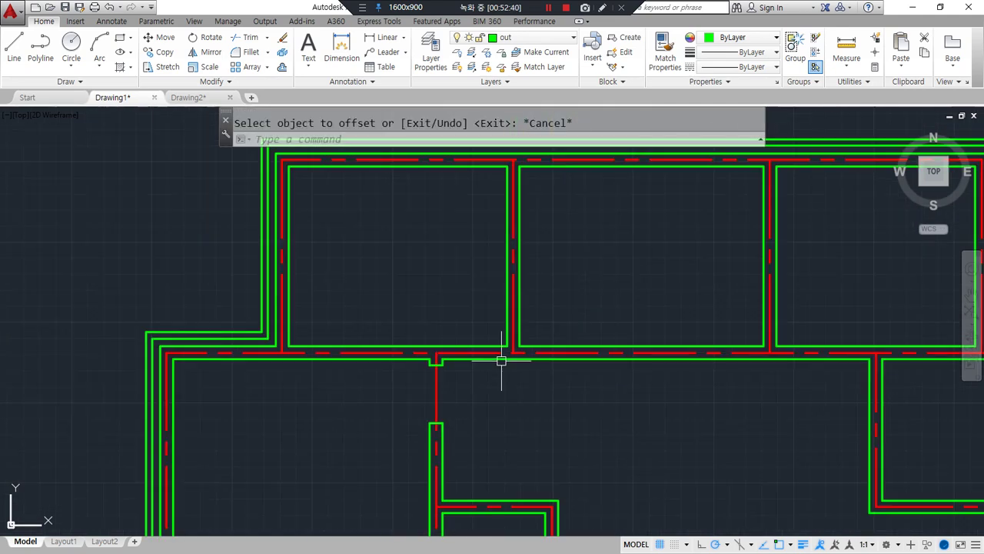
{"action": "type", "text": "x"}
{"action": "key", "text": "Return"}
{"action": "type", "text": "al"}
{"action": "key", "text": "Return"}
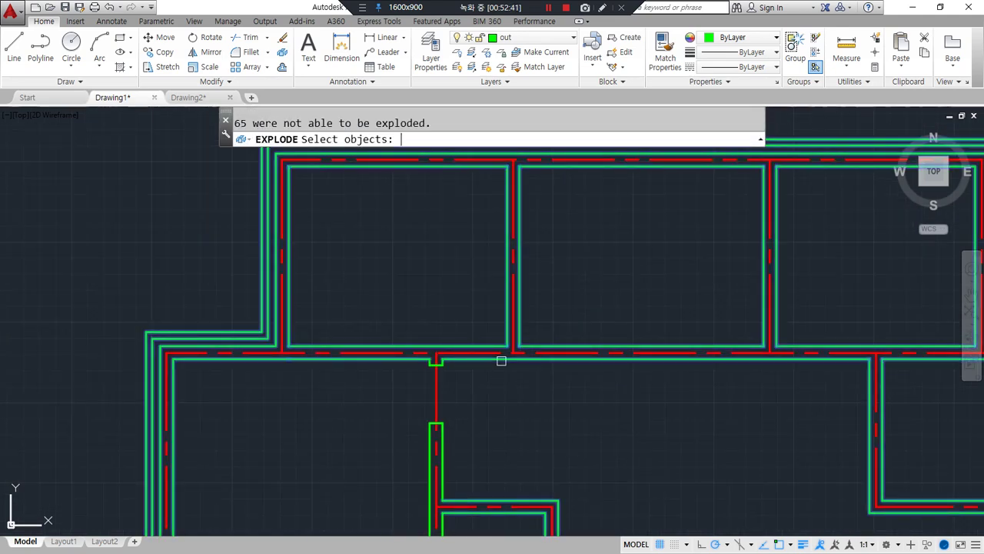
{"action": "key", "text": "Return"}
Draw two lines across the horizontal wall, at the upper partition's left face and the lower wall's right face.
{"action": "scroll", "coordinate": [495, 334], "scroll_direction": "up", "scroll_amount": 5}
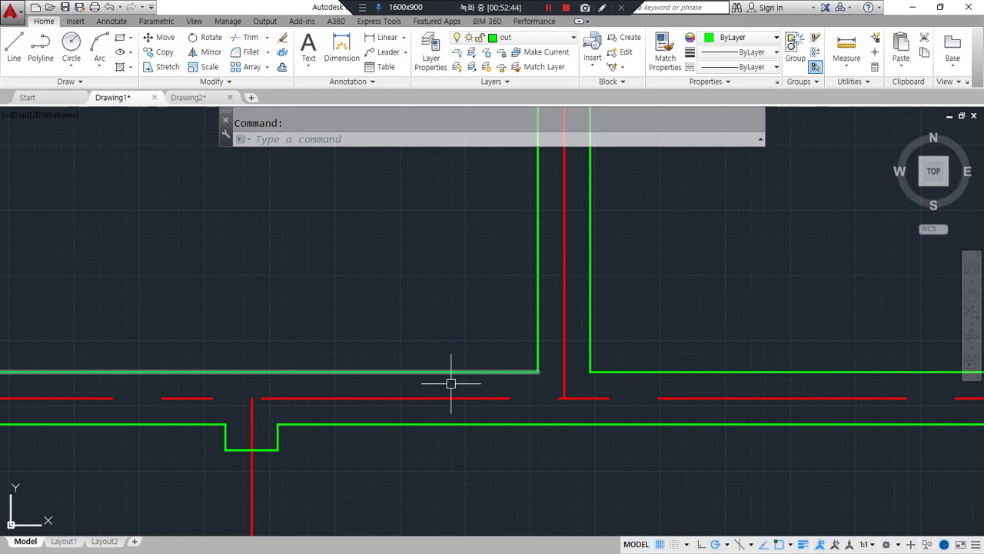
{"action": "type", "text": "l"}
{"action": "key", "text": "Return"}
{"action": "left_click", "coordinate": [536, 373]}
{"action": "left_click", "coordinate": [538, 423]}
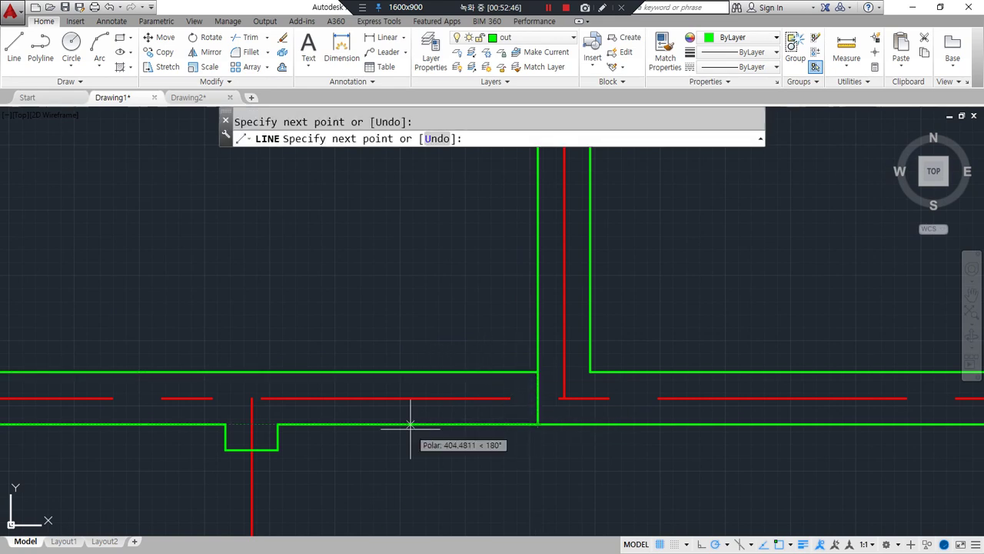
{"action": "key", "text": "Return"}
{"action": "key", "text": "Return"}
{"action": "left_click", "coordinate": [277, 423]}
{"action": "left_click", "coordinate": [278, 373]}
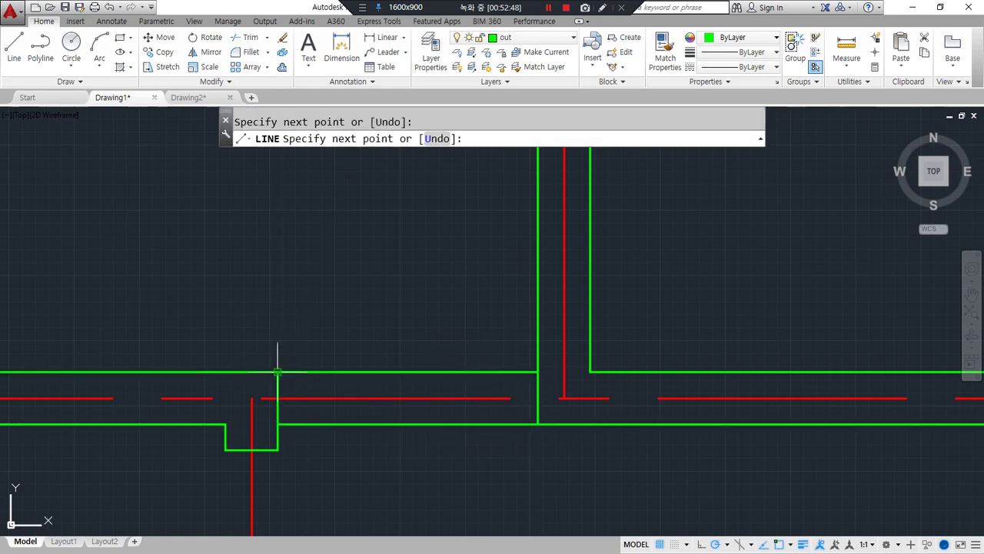
{"action": "key", "text": "Return"}
Measure the distance between the two lines drawn across the horizontal wall.
{"action": "type", "text": "di"}
{"action": "key", "text": "Return"}
{"action": "left_click", "coordinate": [278, 423]}
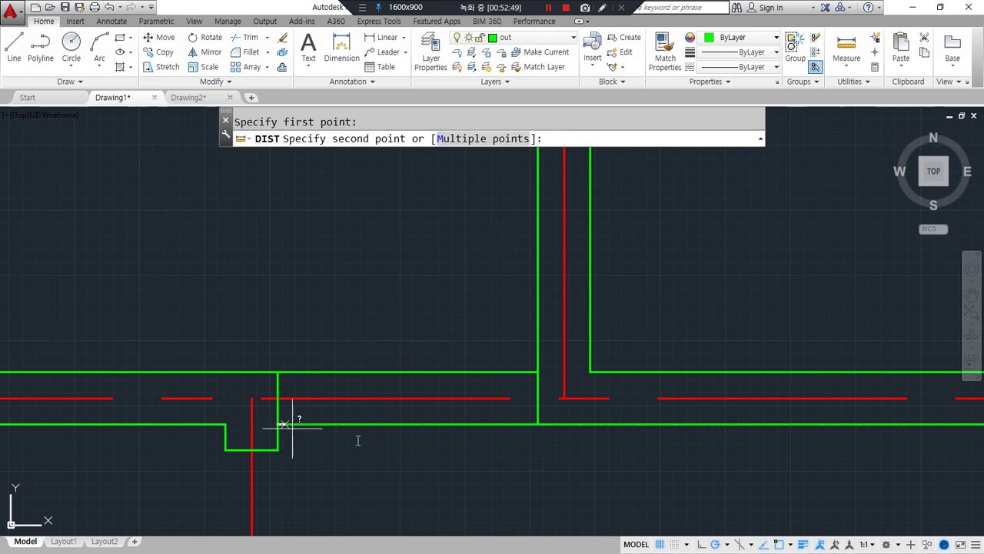
{"action": "left_click", "coordinate": [537, 424]}
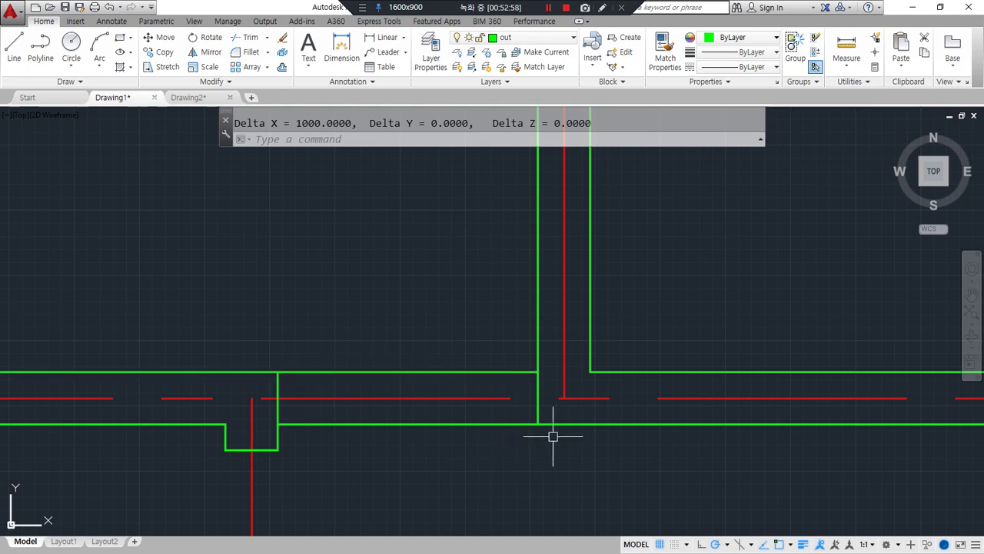
{"action": "mouse_move", "coordinate": [477, 450]}
{"action": "left_mouse_down"}
{"action": "mouse_move", "coordinate": [410, 297]}
{"action": "mouse_move", "coordinate": [425, 479]}
{"action": "left_mouse_up"}
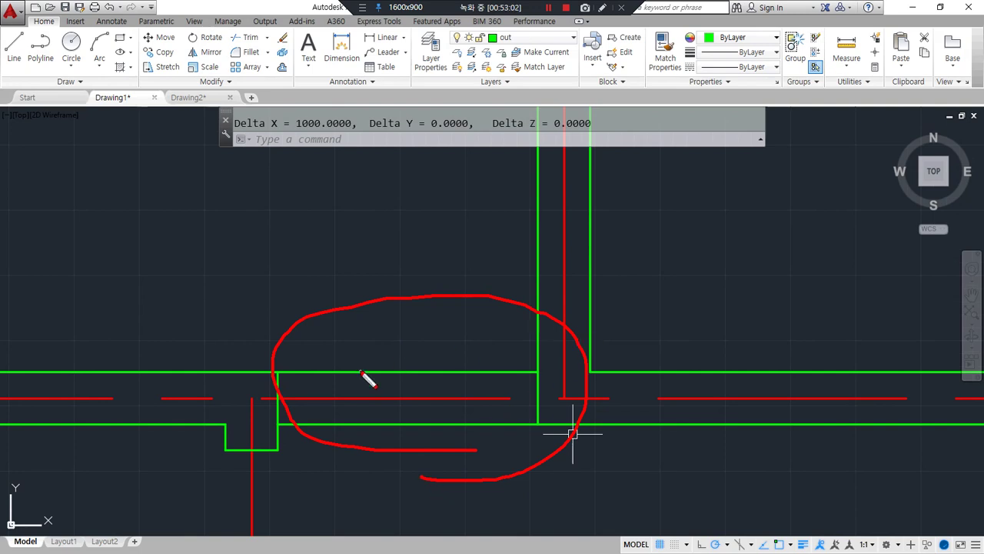
{"action": "key", "text": "Escape"}
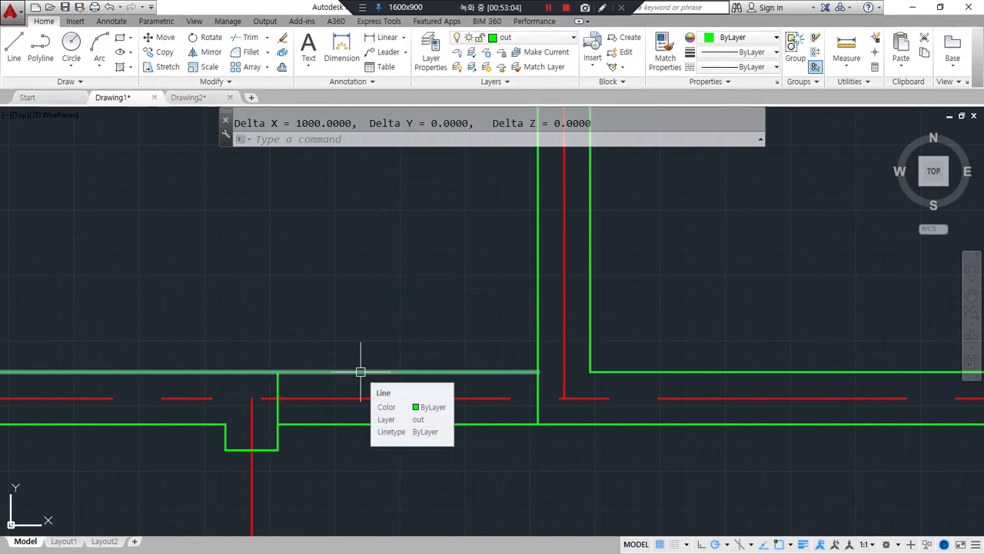
Offset the line at the upper partition's left face to the left by 100 and erase the original line.
{"action": "type", "text": "o"}
{"action": "key", "text": "Return"}
{"action": "type", "text": "100"}
{"action": "key", "text": "Return"}
{"action": "left_click", "coordinate": [542, 391]}
{"action": "left_click", "coordinate": [488, 392]}
{"action": "key", "text": "Return"}
{"action": "left_click", "coordinate": [536, 391]}
{"action": "type", "text": "e"}
{"action": "key", "text": "Return"}
{"action": "type", "text": "t"}
{"action": "key", "text": "Return"}
{"action": "key", "text": "Escape"}
Trim both horizontal wall lines between the two cross lines to open the doorway.
{"action": "type", "text": "tr"}
{"action": "key", "text": "Return"}
{"action": "key", "text": "Return"}
{"action": "left_click", "coordinate": [392, 423]}
{"action": "left_click", "coordinate": [400, 372]}
{"action": "key", "text": "Return"}
Draw a line across the horizontal wall from the right face of the partition between the middle and right upper rooms.
{"action": "scroll", "coordinate": [406, 431], "scroll_direction": "down", "scroll_amount": 2}
{"action": "middle_click_drag", "start_coordinate": [402, 420], "coordinate": [378, 321]}
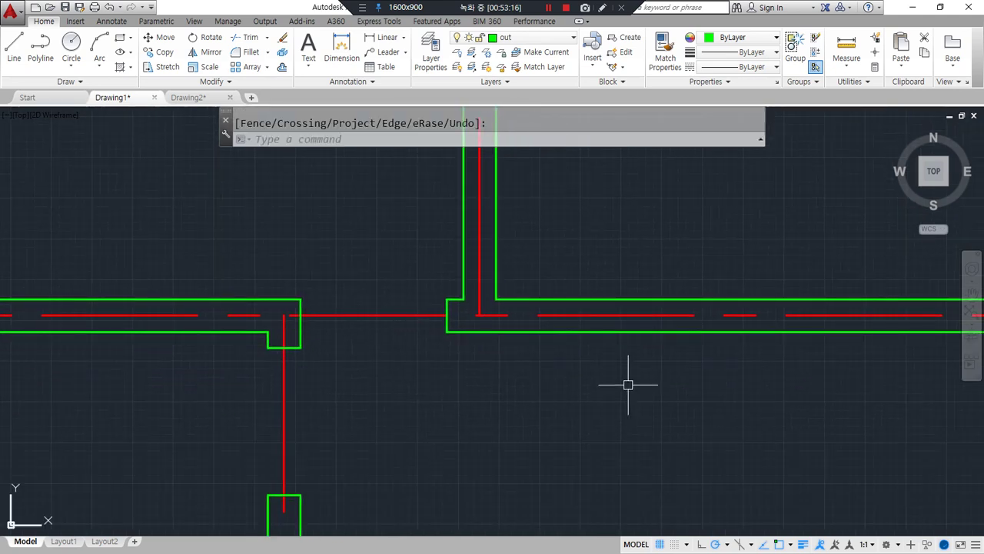
{"action": "scroll", "coordinate": [628, 384], "scroll_direction": "down", "scroll_amount": 1}
{"action": "scroll", "coordinate": [468, 351], "scroll_direction": "down", "scroll_amount": 2}
{"action": "scroll", "coordinate": [468, 352], "scroll_direction": "up", "scroll_amount": 1}
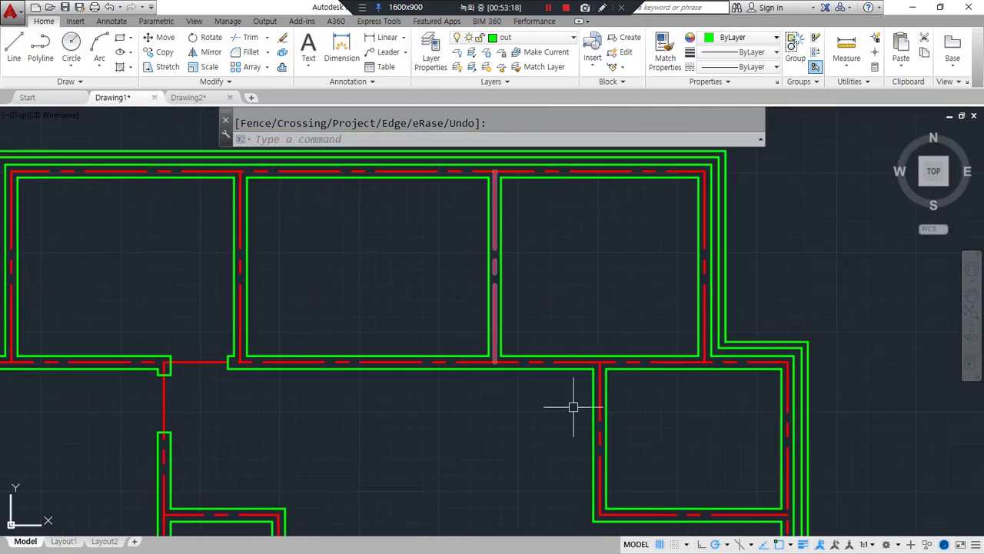
{"action": "scroll", "coordinate": [573, 407], "scroll_direction": "up", "scroll_amount": 3}
{"action": "type", "text": "l"}
{"action": "key", "text": "Return"}
{"action": "left_click", "coordinate": [356, 338]}
{"action": "left_click", "coordinate": [354, 371]}
Offset the new line across the horizontal wall to the right by 100.
{"action": "type", "text": "o"}
{"action": "key", "text": "Return"}
{"action": "type", "text": "100"}
{"action": "key", "text": "Return"}
{"action": "left_click", "coordinate": [356, 361]}
{"action": "left_click", "coordinate": [402, 364]}
{"action": "key", "text": "Return"}
Offset the copied line to the right by 900 and erase the original line at the partition's face.
{"action": "type", "text": "o"}
{"action": "key", "text": "Return"}
{"action": "type", "text": "9"}
{"action": "key", "text": "Return"}
{"action": "left_click", "coordinate": [371, 355]}
{"action": "left_click", "coordinate": [512, 359]}
{"action": "key", "text": "Return"}
{"action": "type", "text": "e"}
{"action": "key", "text": "Return"}
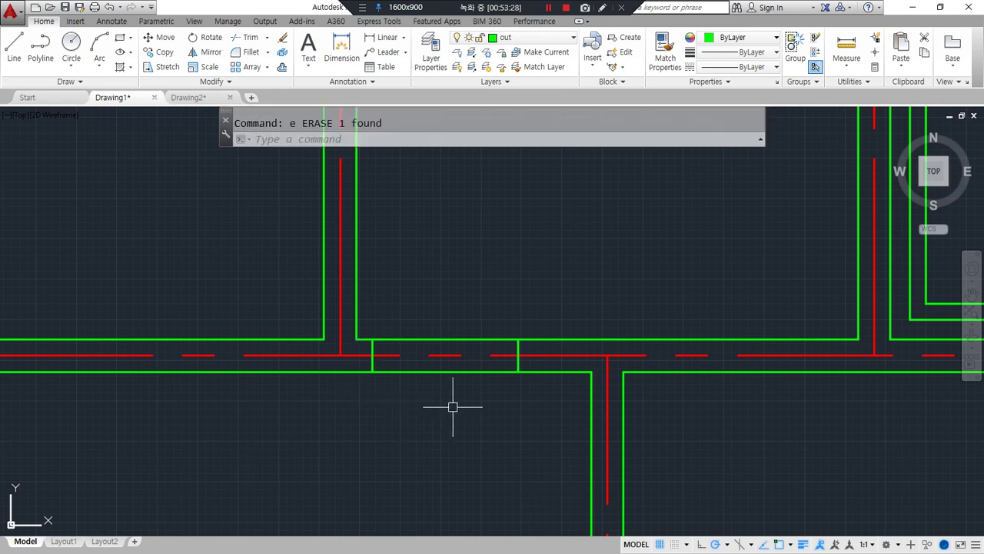
Trim both horizontal wall lines between the opening's edges below the right upper room.
{"action": "type", "text": "tr"}
{"action": "key", "text": "Return"}
{"action": "key", "text": "Return"}
{"action": "left_click", "coordinate": [445, 370]}
{"action": "left_click", "coordinate": [448, 340]}
{"action": "key", "text": "Return"}
{"action": "scroll", "coordinate": [436, 388], "scroll_direction": "down", "scroll_amount": 5}
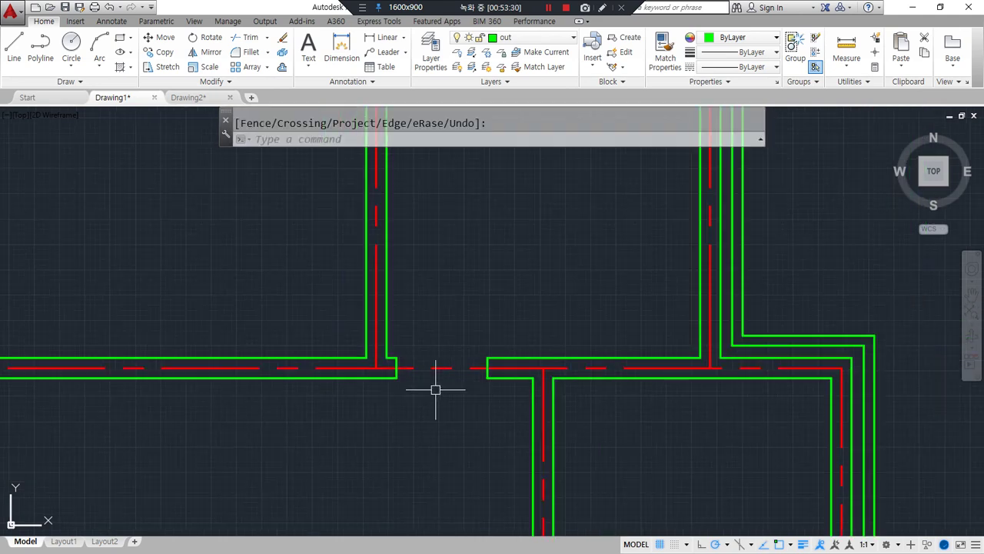
Draw a line across the small right room's vertical partition, level with the upper face of its bottom wall.
{"action": "scroll", "coordinate": [377, 382], "scroll_direction": "up", "scroll_amount": 6}
{"action": "scroll", "coordinate": [494, 403], "scroll_direction": "up", "scroll_amount": 2}
{"action": "type", "text": "l"}
{"action": "key", "text": "Return"}
{"action": "left_click", "coordinate": [464, 383]}
{"action": "left_click", "coordinate": [418, 383]}
{"action": "key", "text": "Return"}
Offset the new line across the vertical partition upward by 100.
{"action": "type", "text": "o"}
{"action": "key", "text": "Return"}
{"action": "type", "text": "100"}
{"action": "key", "text": "Return"}
{"action": "left_click", "coordinate": [424, 383]}
{"action": "left_click", "coordinate": [428, 356]}
Offset the copied line upward by 900 to mark the other edge of the partition's door opening.
{"action": "key", "text": "Return"}
{"action": "key", "text": "Return"}
{"action": "key", "text": "Return"}
{"action": "left_click", "coordinate": [428, 356]}
{"action": "left_click", "coordinate": [306, 347]}
{"action": "scroll", "coordinate": [305, 347], "scroll_direction": "down", "scroll_amount": 2}
{"action": "middle_click_drag", "start_coordinate": [305, 347], "coordinate": [303, 425]}
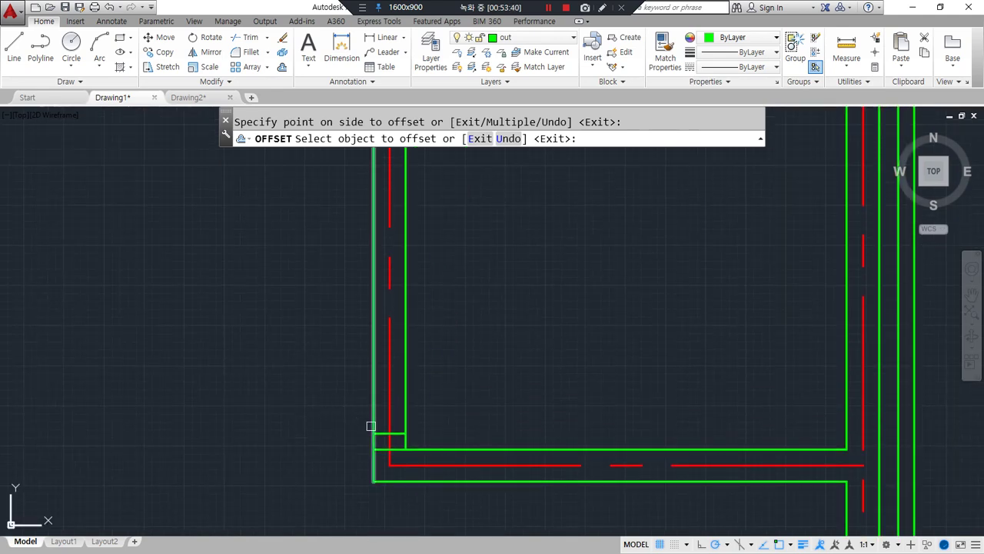
{"action": "key", "text": "Return"}
Trim both lines of the vertical partition between the two edges of the door opening.
{"action": "type", "text": "tr"}
{"action": "key", "text": "Return"}
{"action": "key", "text": "Return"}
{"action": "left_click", "coordinate": [403, 384]}
{"action": "left_click", "coordinate": [376, 379]}
{"action": "key", "text": "Return"}
Erase the original line at the partition's lower corner, level with the upper face of the bottom wall.
{"action": "scroll", "coordinate": [286, 426], "scroll_direction": "down", "scroll_amount": 2}
{"action": "middle_click_drag", "start_coordinate": [285, 425], "coordinate": [300, 342]}
{"action": "left_click", "coordinate": [367, 436]}
{"action": "type", "text": "e"}
{"action": "key", "text": "Return"}
{"action": "scroll", "coordinate": [254, 460], "scroll_direction": "down", "scroll_amount": 5}
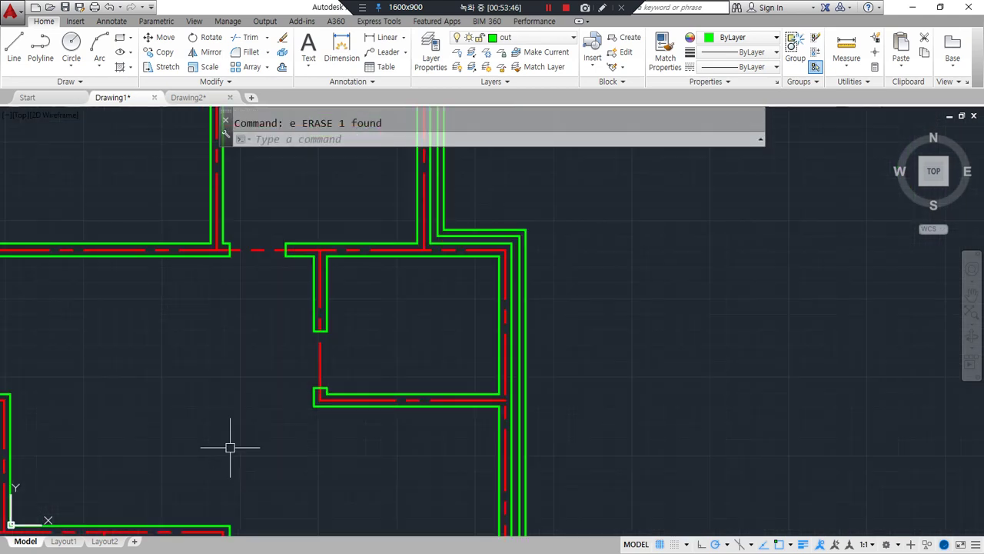
{"action": "middle_click_drag", "start_coordinate": [409, 435], "coordinate": [418, 346]}
{"action": "key", "text": "Escape"}
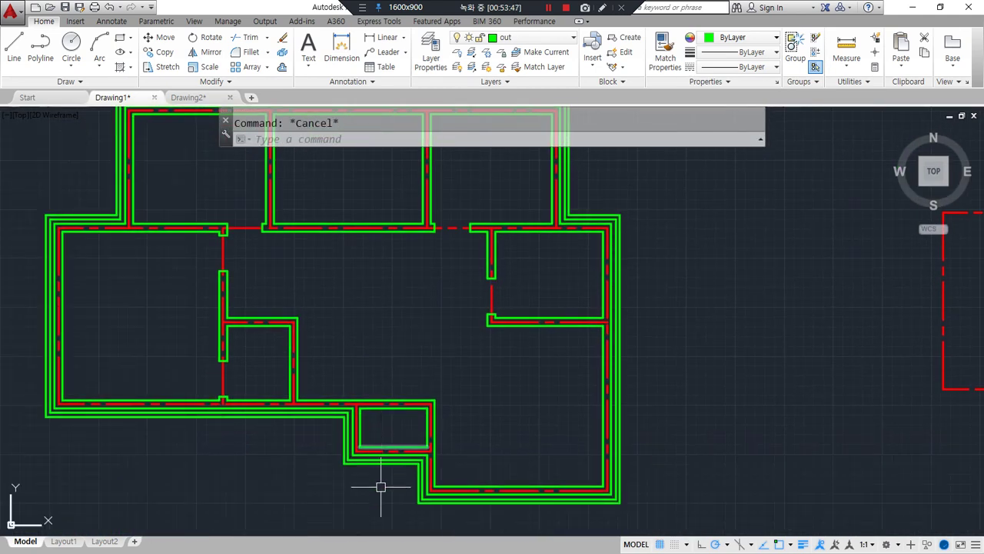
Draw two vertical lines across the exterior wall below the small entrance room, at the outer right corner and the inner left face.
{"action": "scroll", "coordinate": [384, 483], "scroll_direction": "up", "scroll_amount": 4}
{"action": "scroll", "coordinate": [409, 485], "scroll_direction": "up", "scroll_amount": 2}
{"action": "middle_click_drag", "start_coordinate": [409, 485], "coordinate": [413, 447]}
{"action": "type", "text": "l"}
{"action": "key", "text": "Return"}
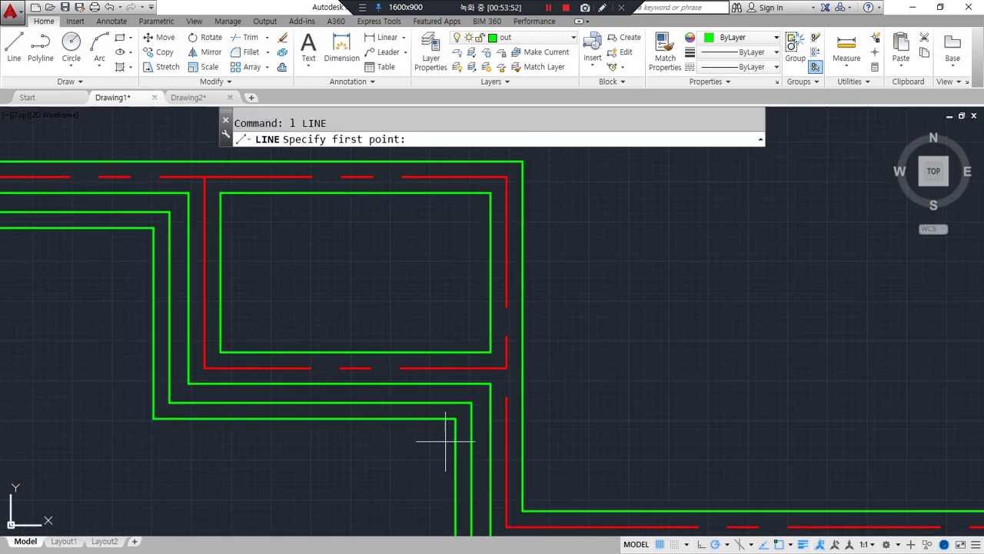
{"action": "left_click", "coordinate": [455, 419]}
{"action": "left_click", "coordinate": [455, 352]}
{"action": "key", "text": "Return"}
{"action": "key", "text": "Return"}
{"action": "left_click", "coordinate": [223, 382]}
{"action": "left_click", "coordinate": [221, 418]}
{"action": "key", "text": "Return"}
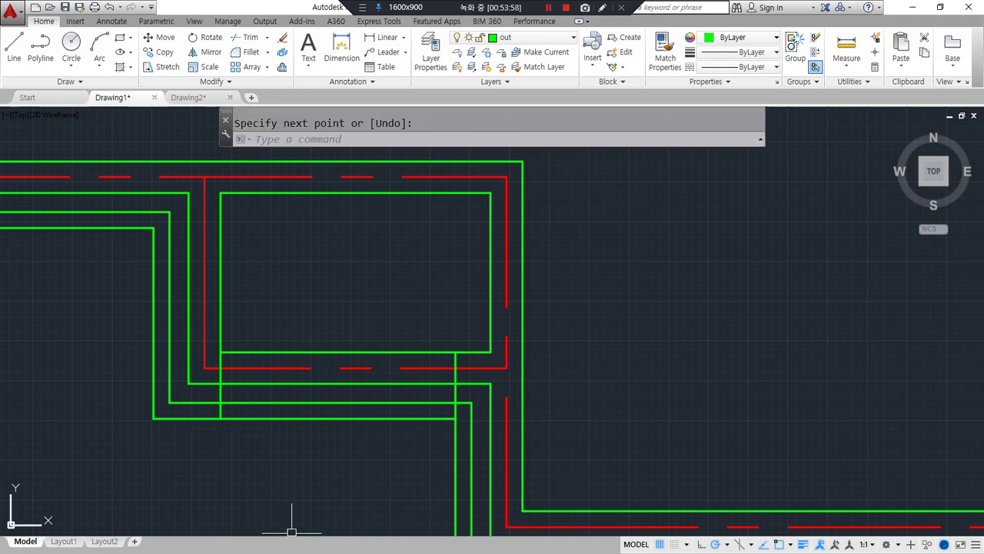
Offset the right vertical line across the entrance wall to the left by 100 and erase the original line.
{"action": "type", "text": "o"}
{"action": "key", "text": "Return"}
{"action": "type", "text": "100"}
{"action": "key", "text": "Return"}
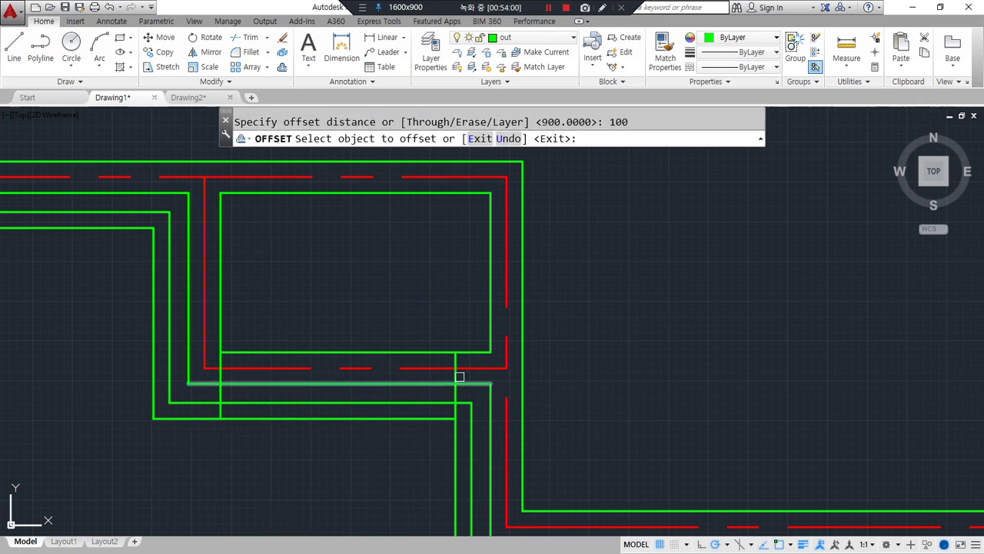
{"action": "left_click", "coordinate": [455, 376]}
{"action": "left_click", "coordinate": [387, 314]}
{"action": "left_click", "coordinate": [222, 377]}
{"action": "key", "text": "Escape"}
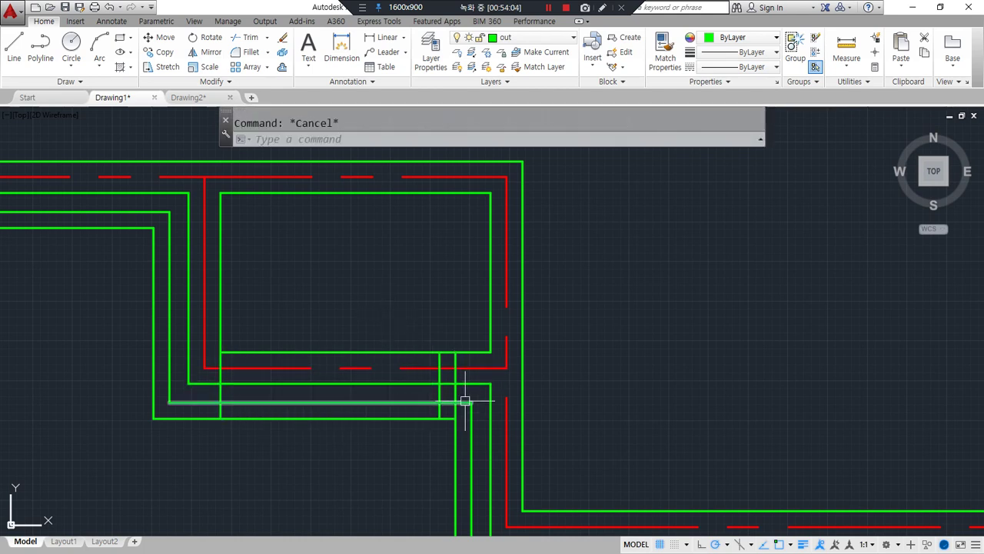
{"action": "left_click", "coordinate": [453, 378]}
{"action": "type", "text": "e"}
{"action": "key", "text": "Return"}
Trim all wall lines below the entrance room between the two vertical edge lines.
{"action": "type", "text": "tr"}
{"action": "key", "text": "Return"}
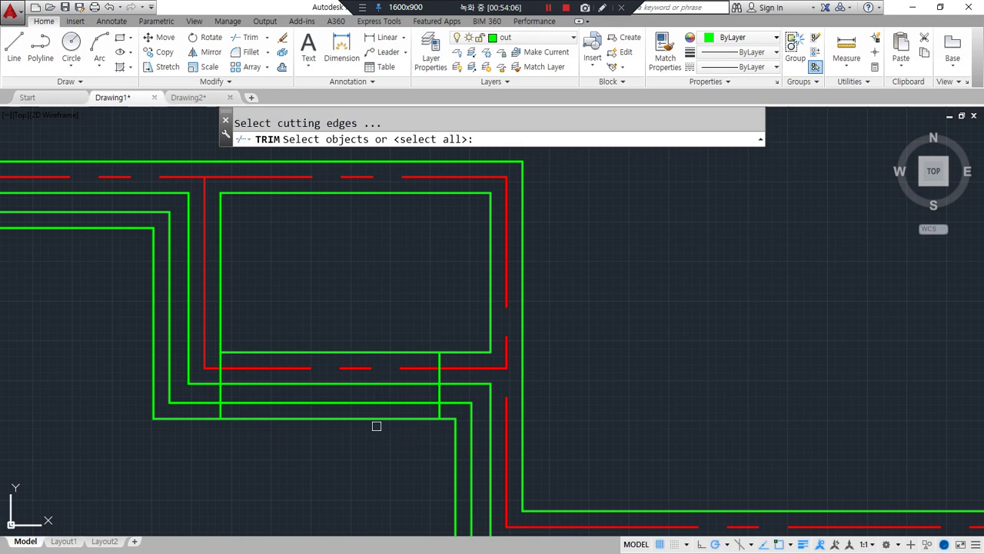
{"action": "key", "text": "Return"}
{"action": "left_click", "coordinate": [374, 443]}
{"action": "left_click", "coordinate": [359, 375]}
{"action": "left_click", "coordinate": [360, 355]}
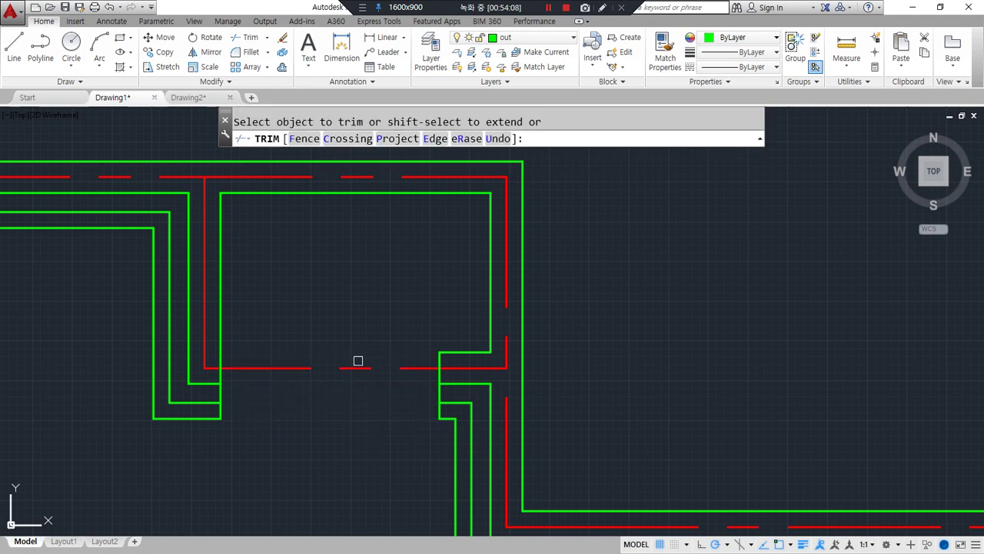
{"action": "key", "text": "Return"}
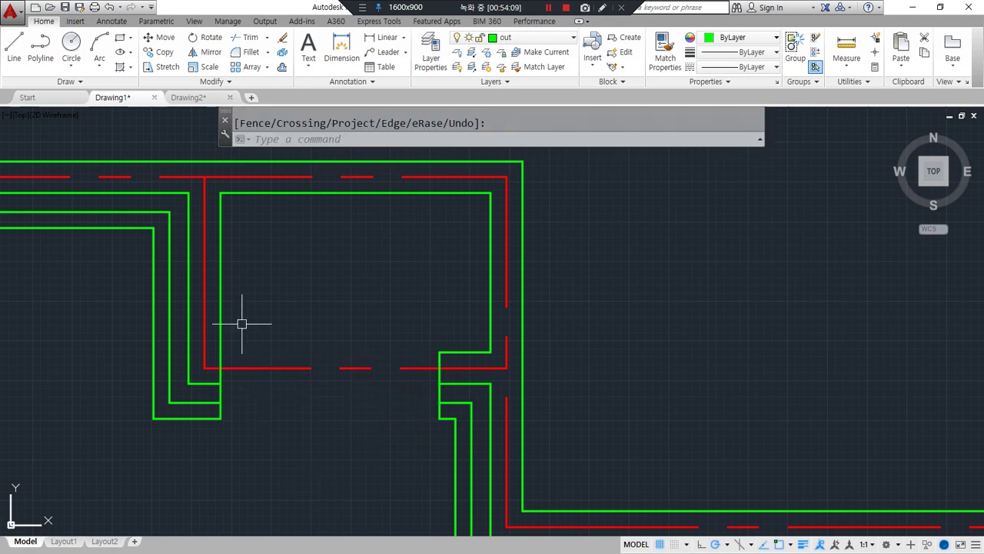
{"action": "left_click_drag", "start_coordinate": [274, 194], "coordinate": [274, 318]}
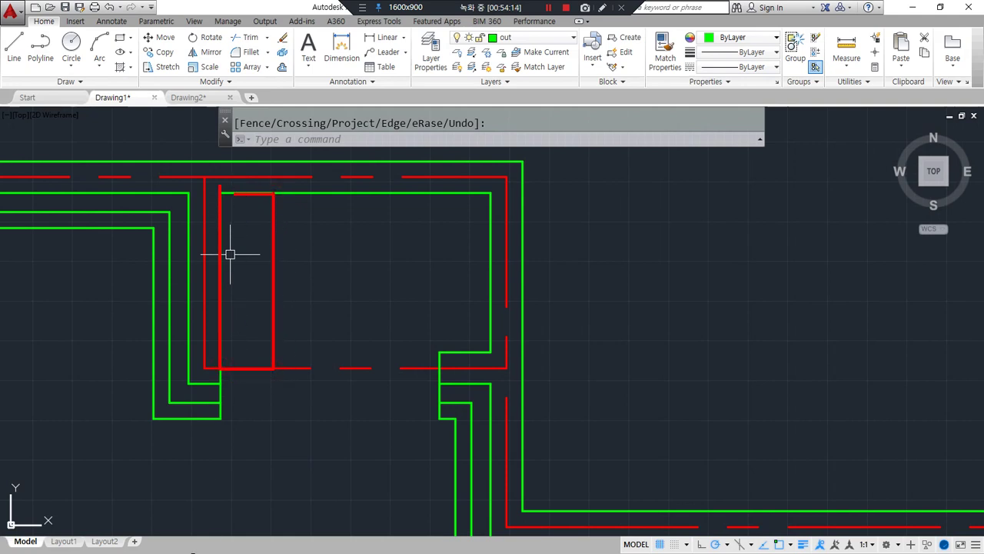
{"action": "key", "text": "Escape"}
{"action": "type", "text": "di"}
{"action": "key", "text": "Return"}
{"action": "key", "text": "Escape"}
Offset the entrance opening's right edge to the left by 900.
{"action": "type", "text": "o"}
{"action": "key", "text": "Return"}
{"action": "type", "text": "900"}
{"action": "key", "text": "Return"}
{"action": "left_click", "coordinate": [439, 393]}
{"action": "left_click", "coordinate": [297, 460]}
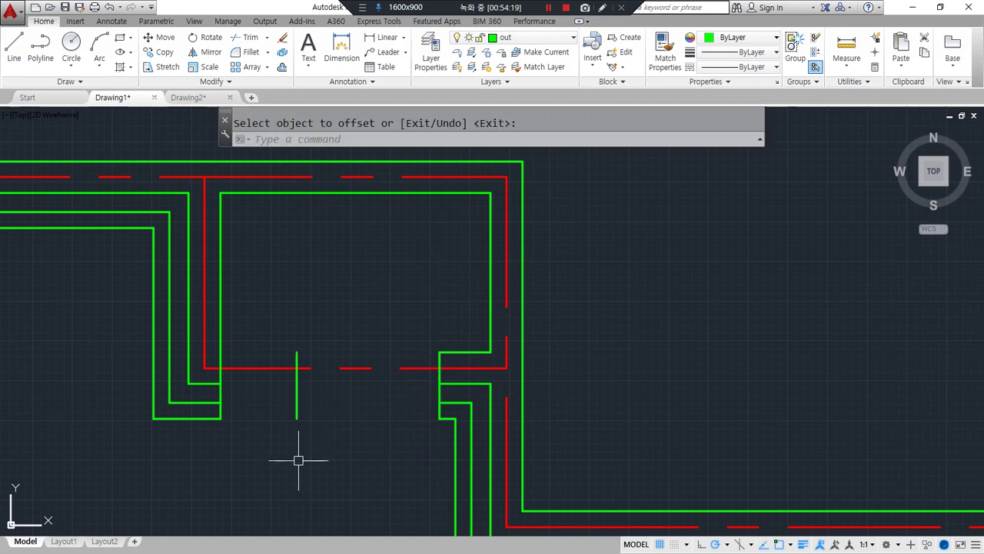
{"action": "key", "text": "Escape"}
Fillet the outermost entrance wall line to the newly offset edge line.
{"action": "type", "text": "f"}
{"action": "key", "text": "Return"}
{"action": "left_click", "coordinate": [204, 417]}
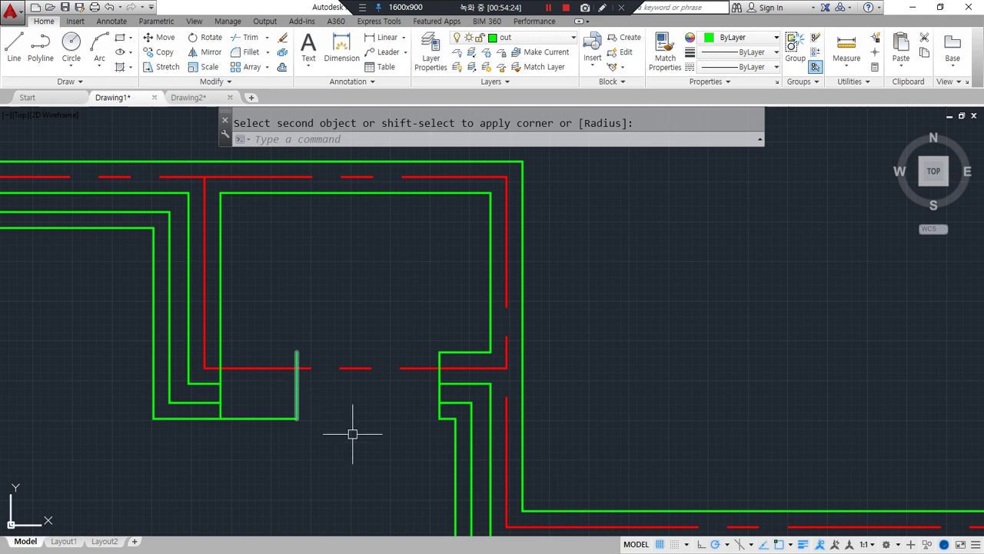
{"action": "key", "text": "Escape"}
Undo the fillet, the 900 offset and the trim at the entrance opening.
{"action": "key", "text": "ctrl+z"}
{"action": "key", "text": "ctrl+z"}
{"action": "key", "text": "ctrl+z"}
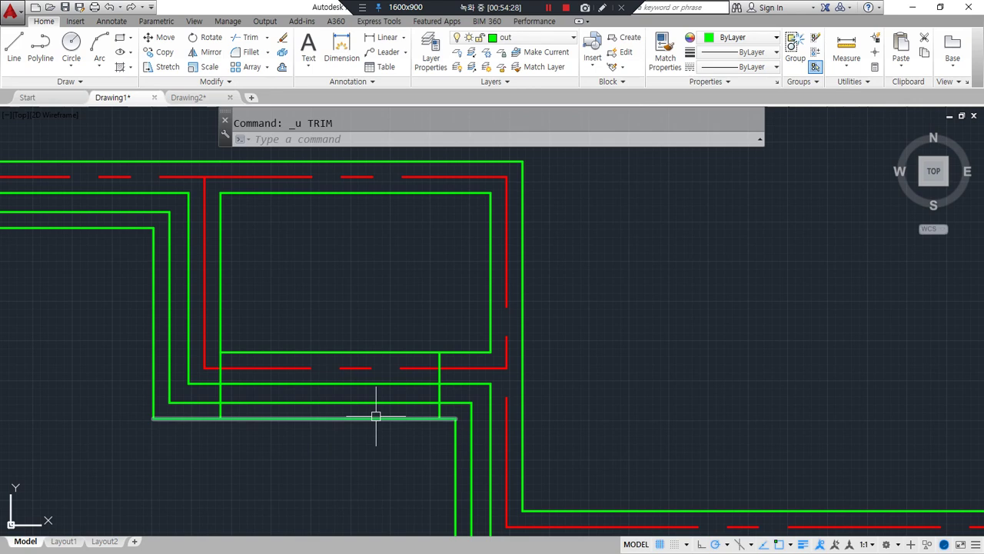
Offset the right edge line across the entrance wall to the left by 1000.
{"action": "type", "text": "o"}
{"action": "key", "text": "Return"}
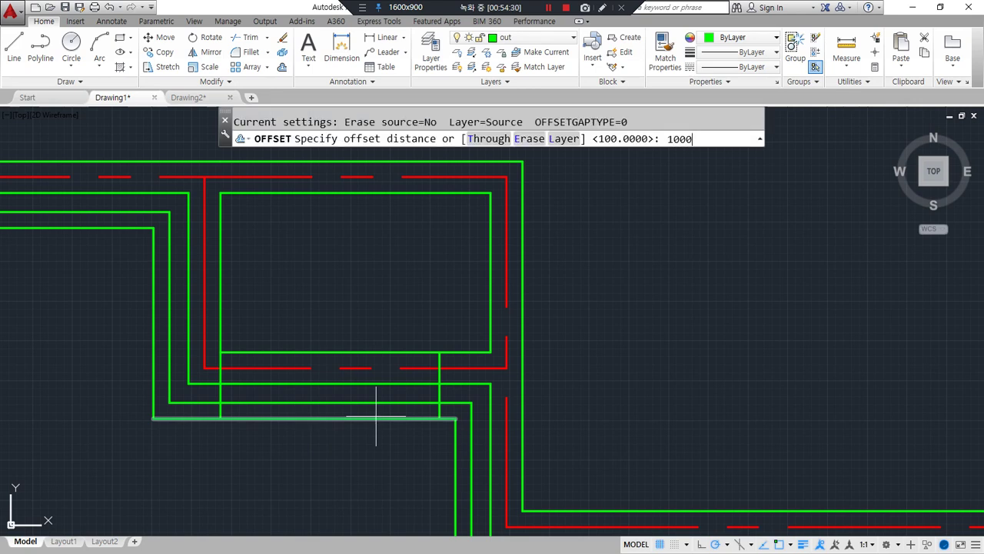
{"action": "key", "text": "Return"}
{"action": "left_click", "coordinate": [439, 374]}
{"action": "left_click", "coordinate": [329, 378]}
{"action": "key", "text": "Escape"}
{"action": "key", "text": "Escape"}
Measure the distance from the new edge line to the entrance room's left inner face.
{"action": "type", "text": "di"}
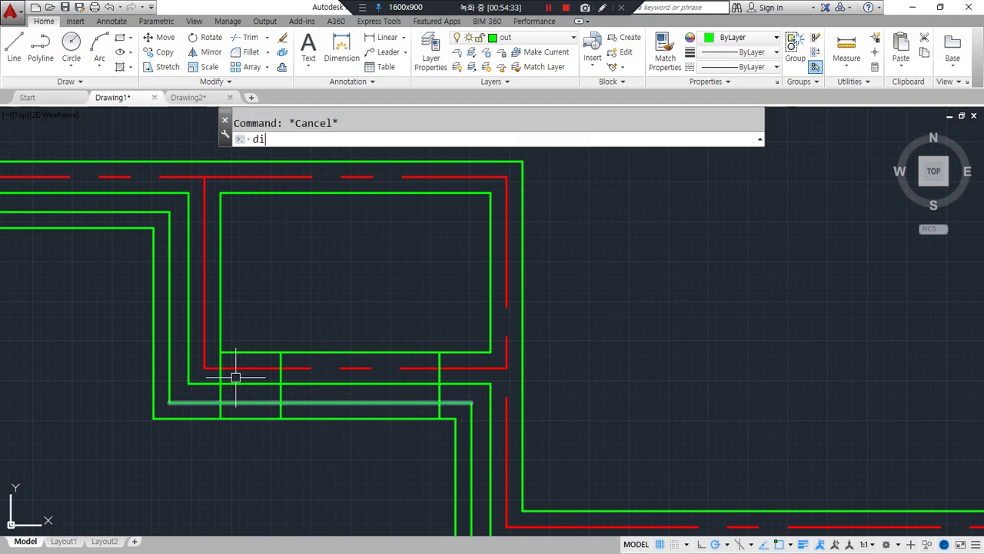
{"action": "key", "text": "Return"}
{"action": "left_click", "coordinate": [281, 352]}
{"action": "left_click", "coordinate": [222, 351]}
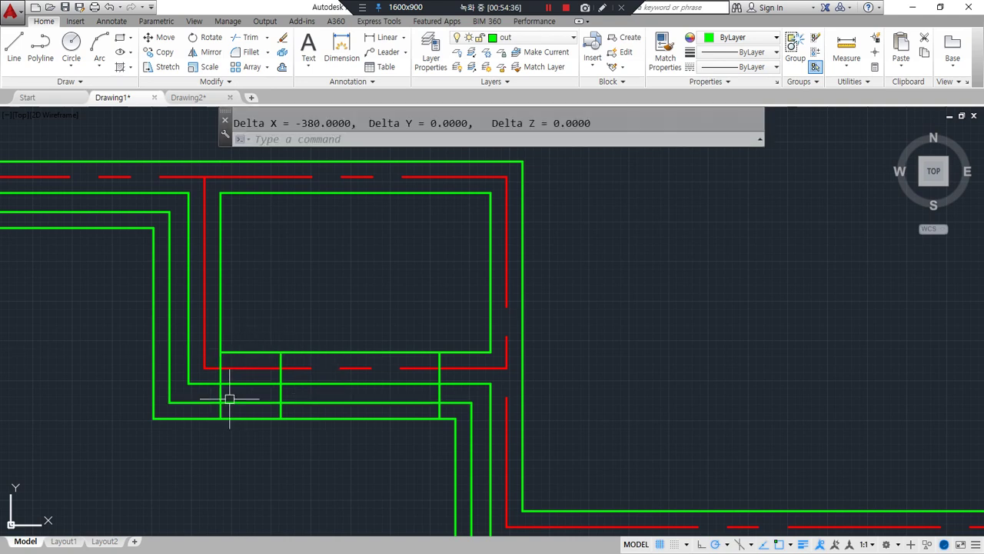
{"action": "key", "text": "Escape"}
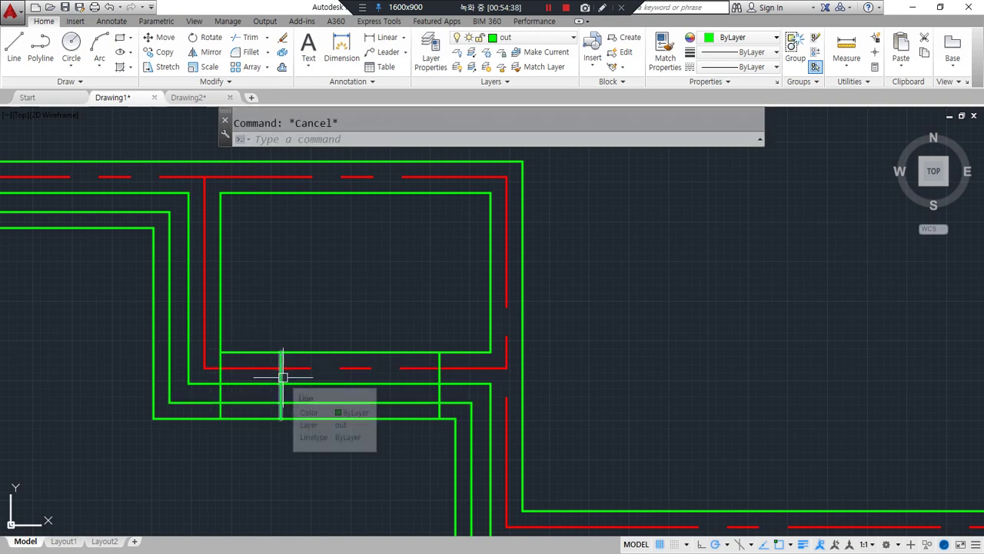
Erase the vertical line at the entrance room's left face and trim the wall lines between the two remaining opening edges.
{"action": "left_click", "coordinate": [220, 393]}
{"action": "key", "text": "Delete"}
{"action": "type", "text": "tr"}
{"action": "key", "text": "Return"}
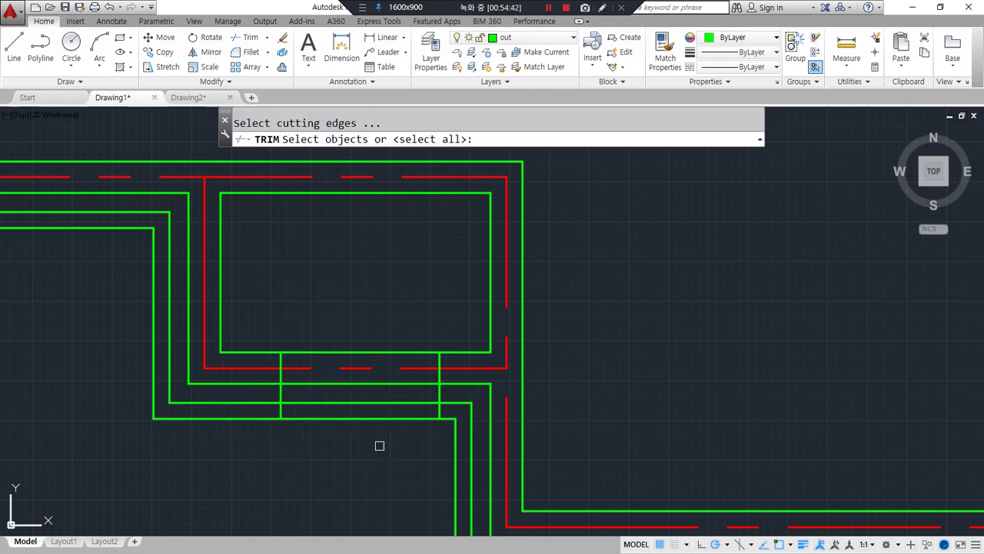
{"action": "key", "text": "Return"}
{"action": "left_click", "coordinate": [380, 445]}
{"action": "left_click", "coordinate": [359, 382]}
{"action": "left_click", "coordinate": [361, 352]}
{"action": "key", "text": "Return"}
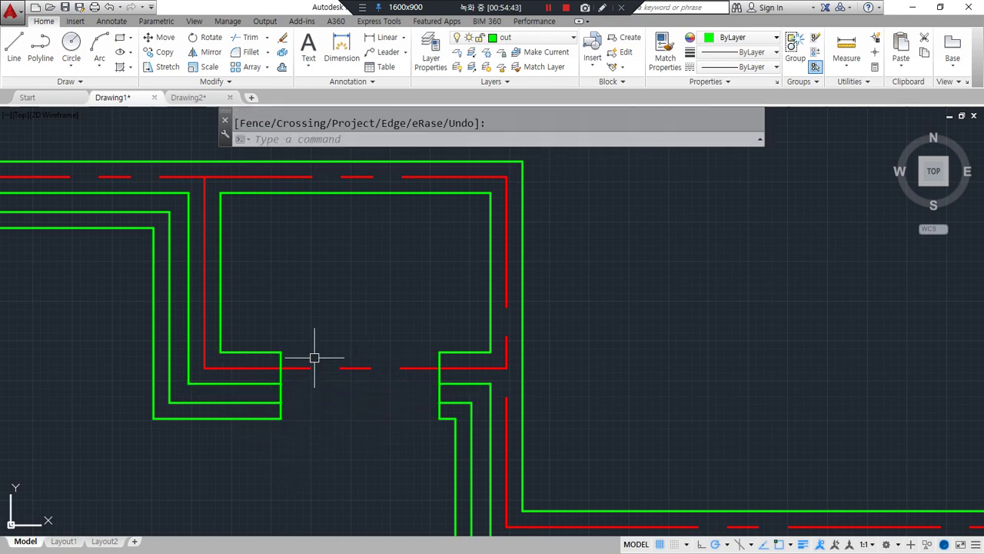
Erase the whole unfinished plan copy to the right of the finished floor plan.
{"action": "scroll", "coordinate": [323, 308], "scroll_direction": "down", "scroll_amount": 4}
{"action": "middle_click_drag", "start_coordinate": [360, 397], "coordinate": [641, 477]}
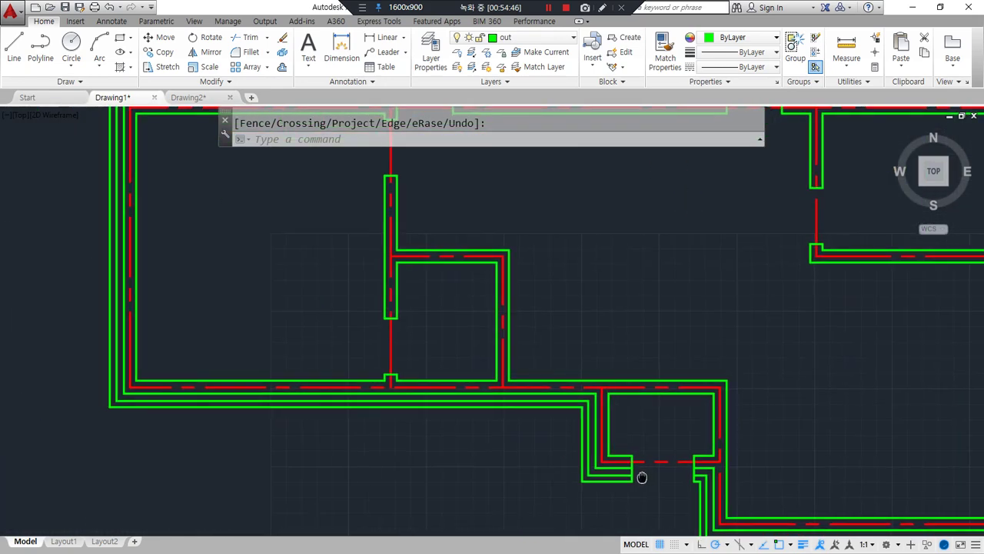
{"action": "scroll", "coordinate": [641, 477], "scroll_direction": "down", "scroll_amount": 2}
{"action": "middle_click_drag", "start_coordinate": [589, 397], "coordinate": [483, 421]}
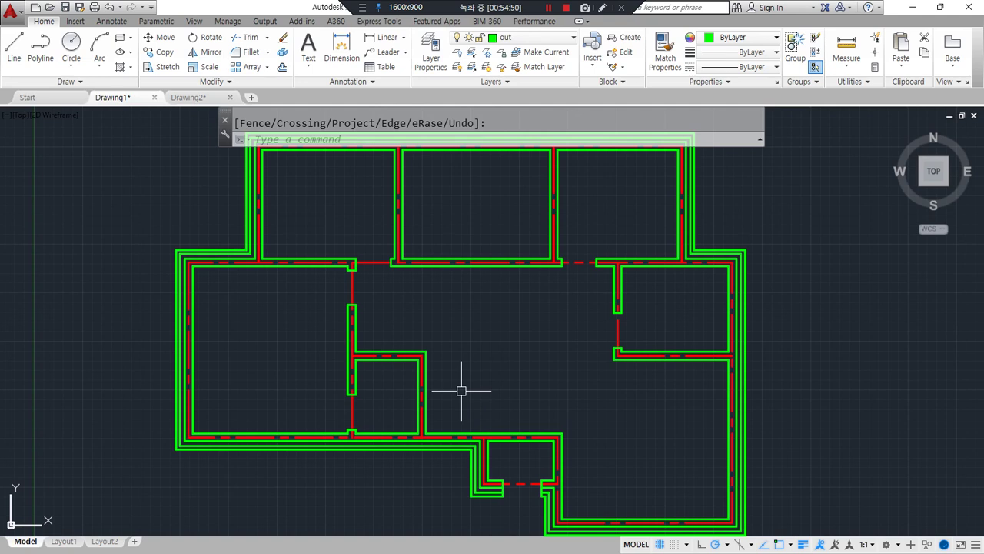
{"action": "scroll", "coordinate": [464, 335], "scroll_direction": "down", "scroll_amount": 1}
{"action": "middle_click_drag", "start_coordinate": [465, 345], "coordinate": [88, 340]}
{"action": "left_click", "coordinate": [846, 458]}
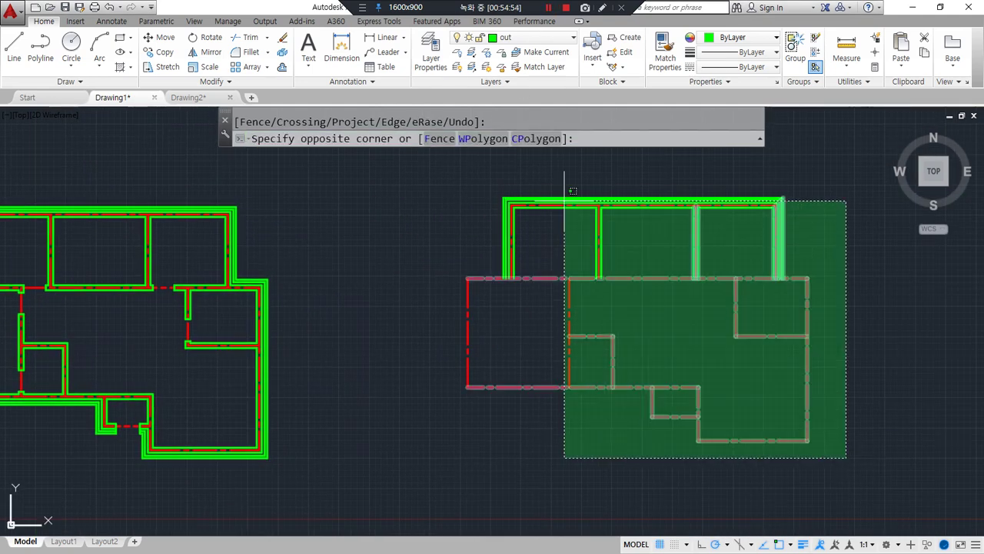
{"action": "left_click", "coordinate": [428, 176]}
{"action": "type", "text": "e"}
{"action": "key", "text": "Return"}
Draw a vertical line about 2394 long across the exterior wall below the large left room.
{"action": "middle_click_drag", "start_coordinate": [336, 339], "coordinate": [556, 292]}
{"action": "scroll", "coordinate": [144, 347], "scroll_direction": "up", "scroll_amount": 5}
{"action": "scroll", "coordinate": [244, 419], "scroll_direction": "up", "scroll_amount": 2}
{"action": "middle_click_drag", "start_coordinate": [301, 397], "coordinate": [357, 323]}
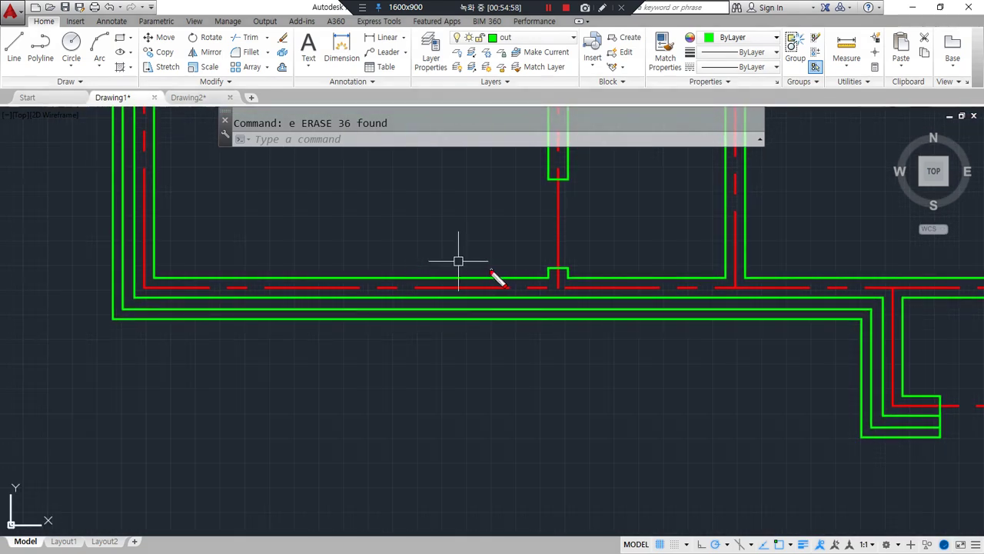
{"action": "left_click_drag", "start_coordinate": [548, 272], "coordinate": [183, 272]}
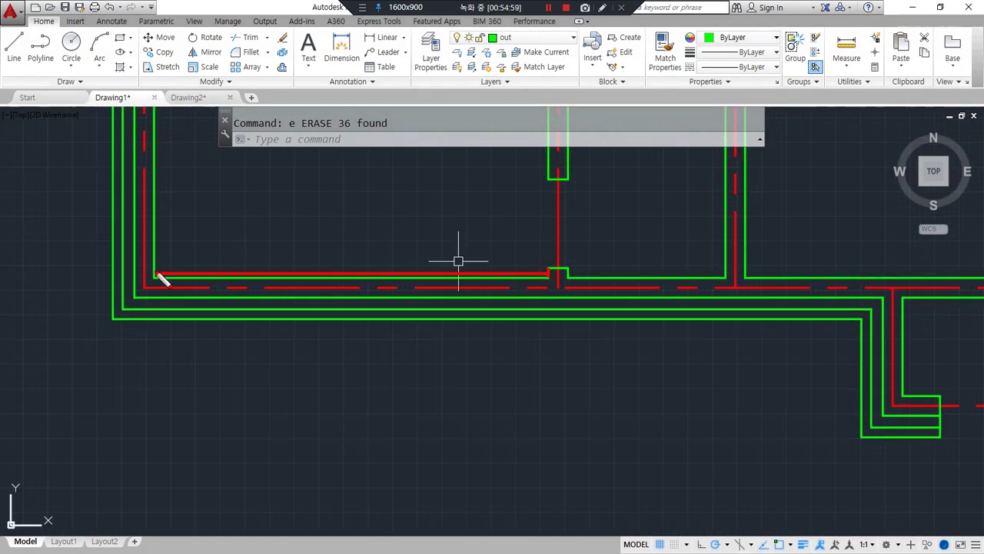
{"action": "left_click_drag", "start_coordinate": [334, 203], "coordinate": [334, 552]}
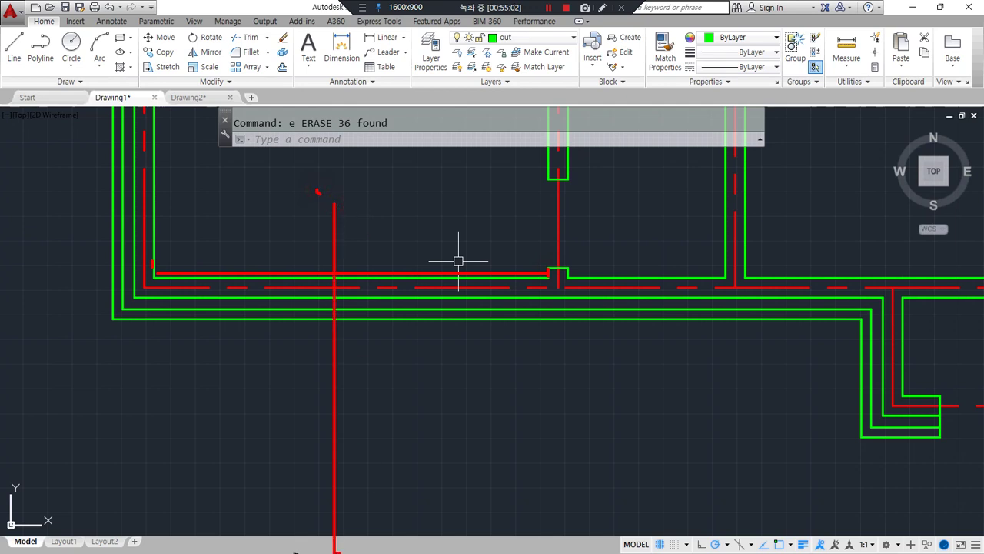
{"action": "type", "text": "l"}
{"action": "key", "text": "Return"}
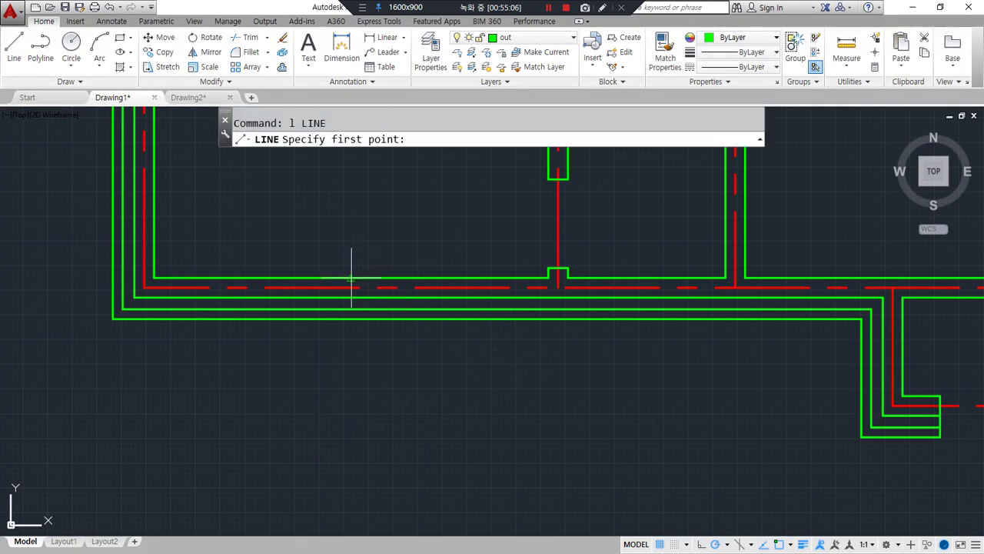
{"action": "left_click", "coordinate": [351, 222]}
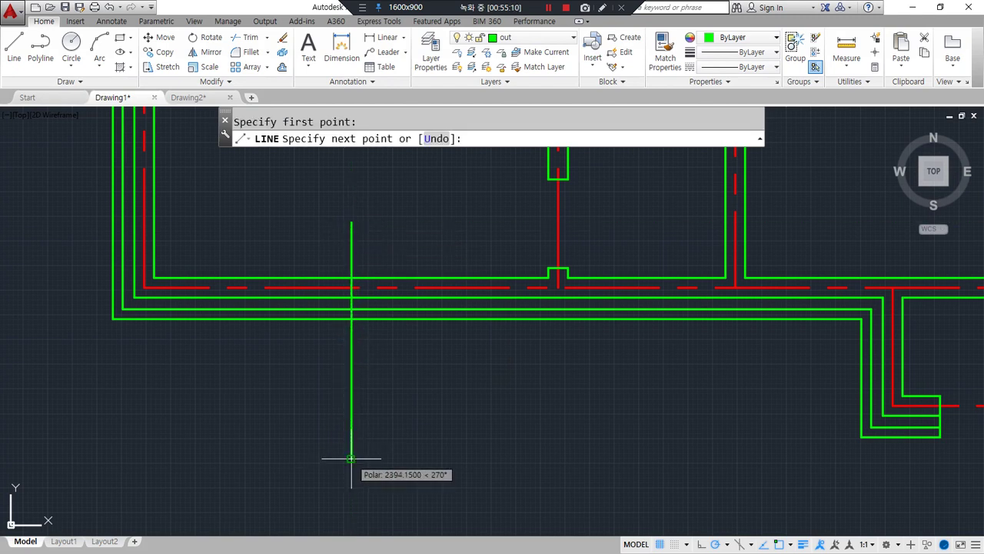
{"action": "left_click", "coordinate": [350, 459]}
{"action": "key", "text": "Escape"}
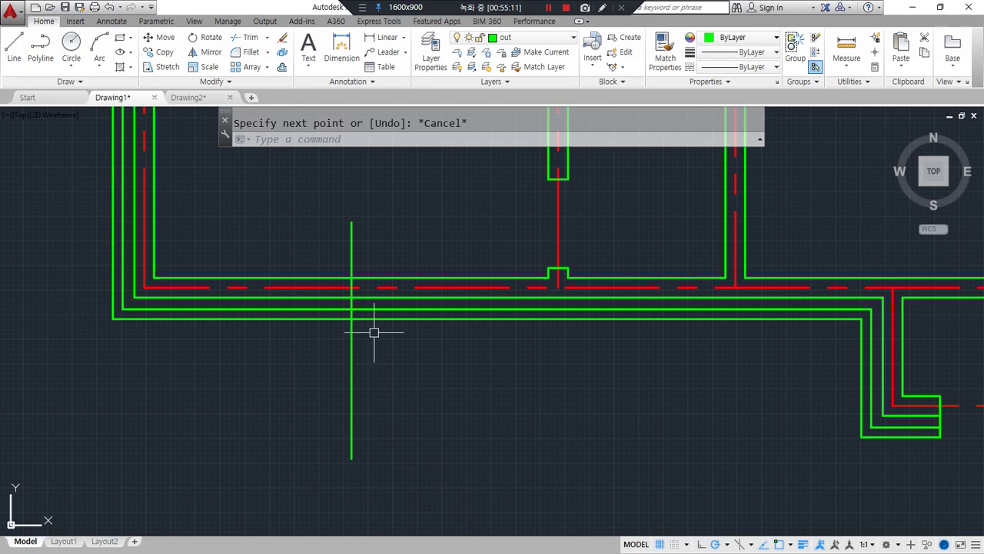
{"action": "mouse_move", "coordinate": [335, 348]}
{"action": "left_mouse_down"}
{"action": "mouse_move", "coordinate": [432, 300]}
{"action": "mouse_move", "coordinate": [350, 351]}
{"action": "left_mouse_up"}
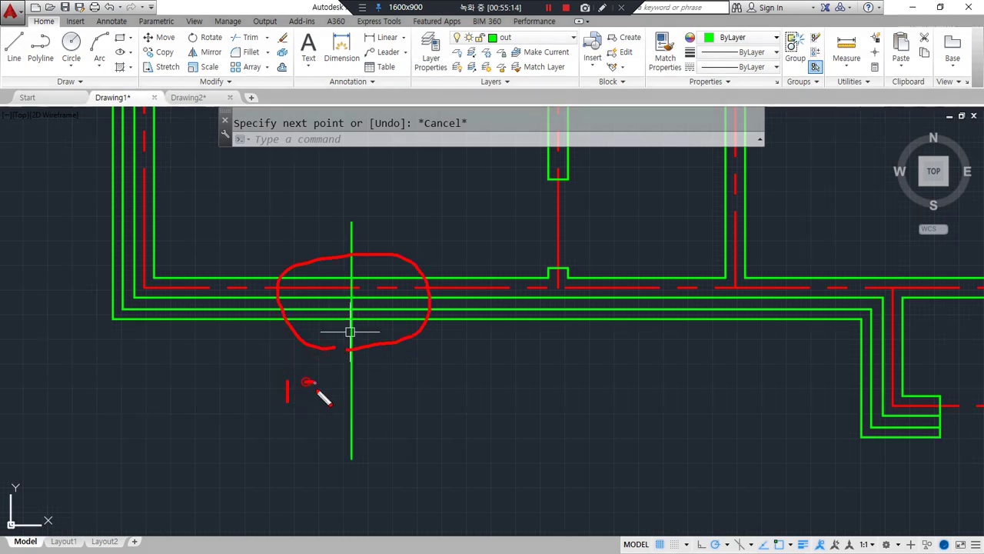
{"action": "left_click_drag", "start_coordinate": [351, 384], "coordinate": [411, 396]}
{"action": "key", "text": "Escape"}
{"action": "middle_click_drag", "start_coordinate": [645, 399], "coordinate": [90, 411]}
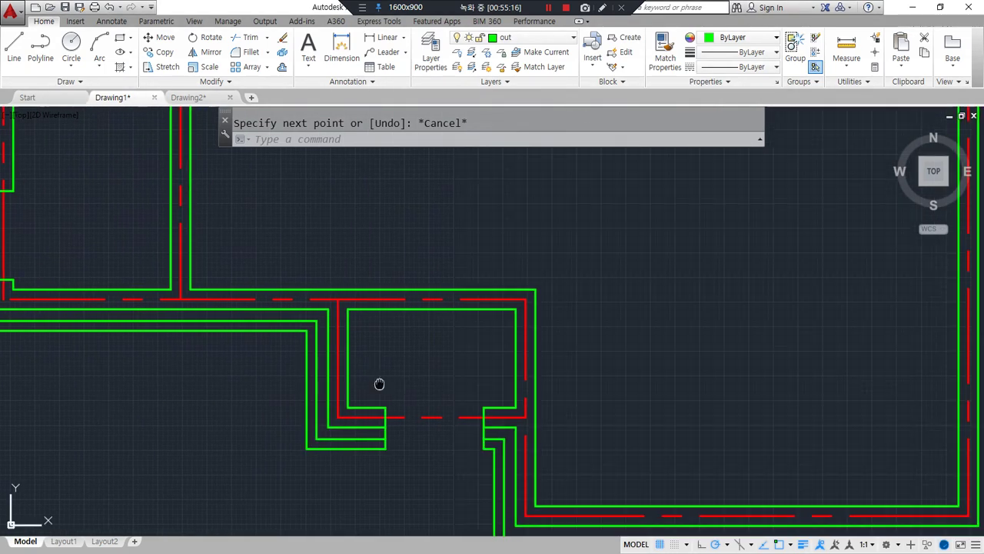
{"action": "middle_click_drag", "start_coordinate": [378, 385], "coordinate": [145, 190]}
{"action": "mouse_move", "coordinate": [608, 389]}
{"action": "left_mouse_down"}
{"action": "mouse_move", "coordinate": [552, 262]}
{"action": "mouse_move", "coordinate": [583, 382]}
{"action": "left_mouse_up"}
{"action": "key", "text": "Escape"}
{"action": "middle_click_drag", "start_coordinate": [134, 275], "coordinate": [654, 472]}
{"action": "key", "text": "ctrl+alt+d"}
{"action": "mouse_move", "coordinate": [387, 359]}
{"action": "left_mouse_down"}
{"action": "mouse_move", "coordinate": [440, 309]}
{"action": "mouse_move", "coordinate": [315, 378]}
{"action": "left_mouse_up"}
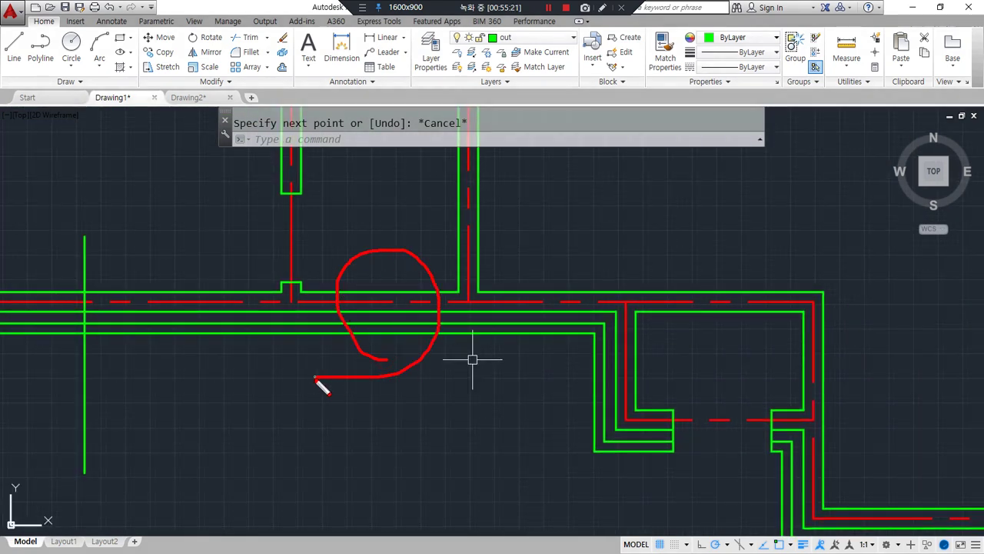
{"action": "key", "text": "Escape"}
Offset the vertical line across the left room's bottom wall to the right by 600.
{"action": "middle_click_drag", "start_coordinate": [133, 359], "coordinate": [318, 407]}
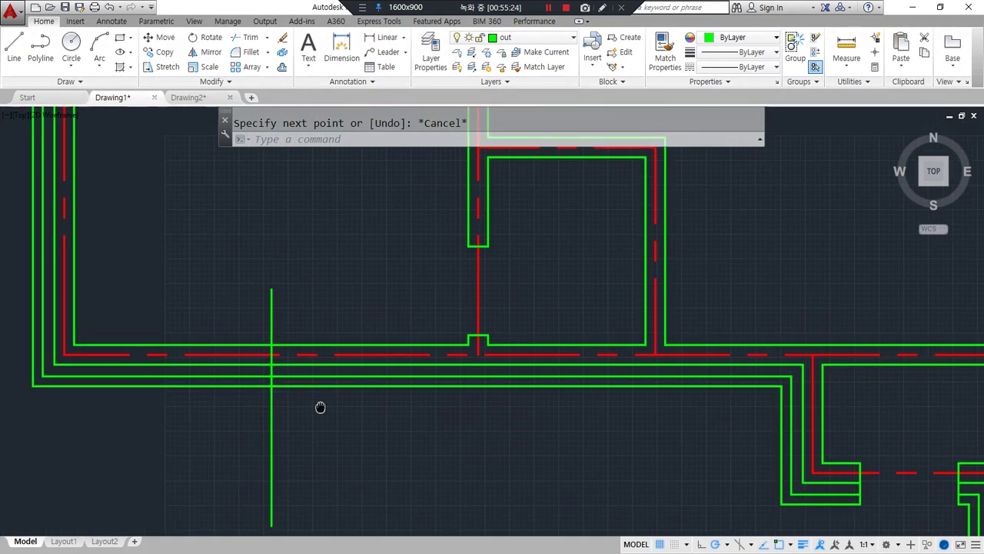
{"action": "type", "text": "o"}
{"action": "key", "text": "Return"}
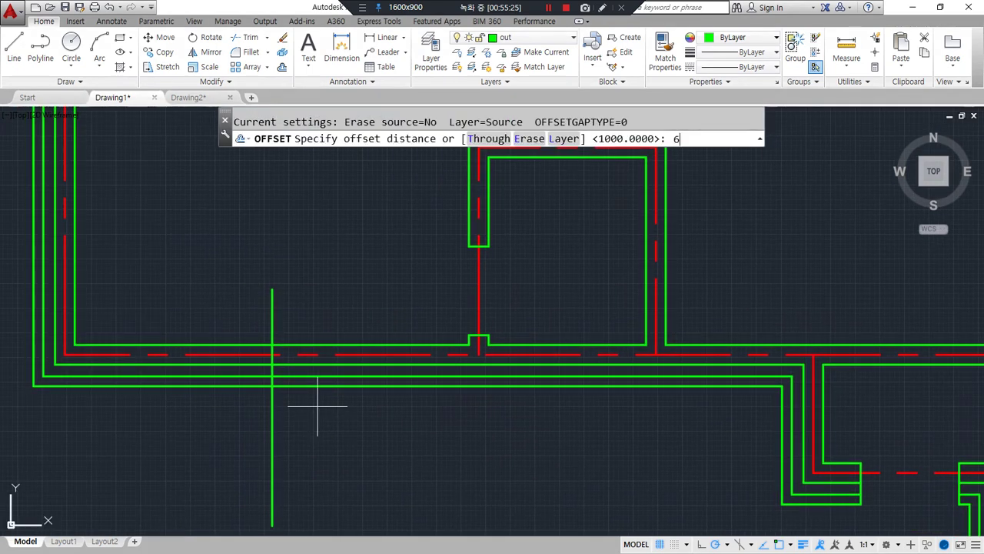
{"action": "key", "text": "Return"}
{"action": "left_click", "coordinate": [271, 402]}
{"action": "left_click", "coordinate": [367, 415]}
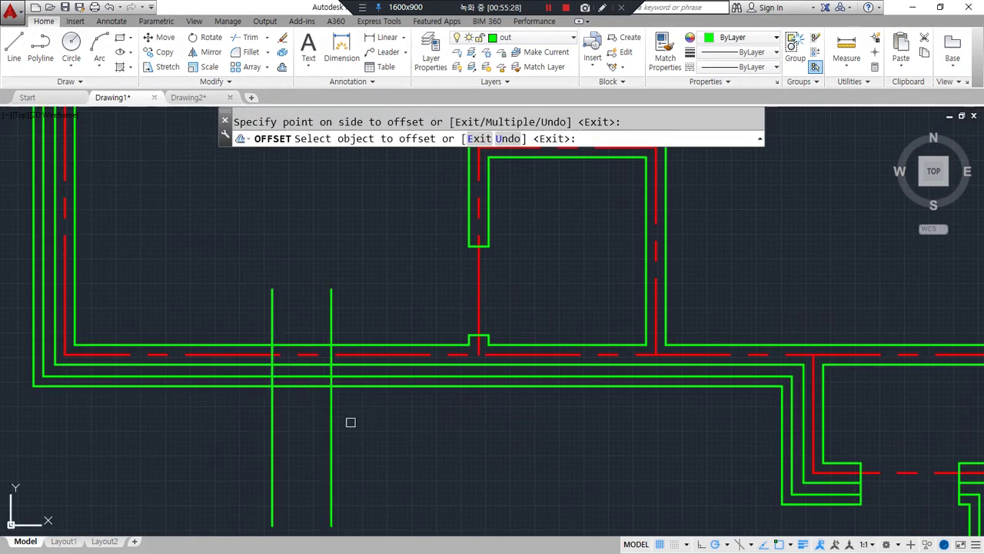
Offset the middle vertical line across the left room's bottom wall 600 to the left and erase that middle line.
{"action": "left_click", "coordinate": [271, 417]}
{"action": "left_click", "coordinate": [204, 419]}
{"action": "key", "text": "space"}
{"action": "left_click", "coordinate": [283, 421]}
{"action": "left_click", "coordinate": [269, 427]}
{"action": "type", "text": "e "}
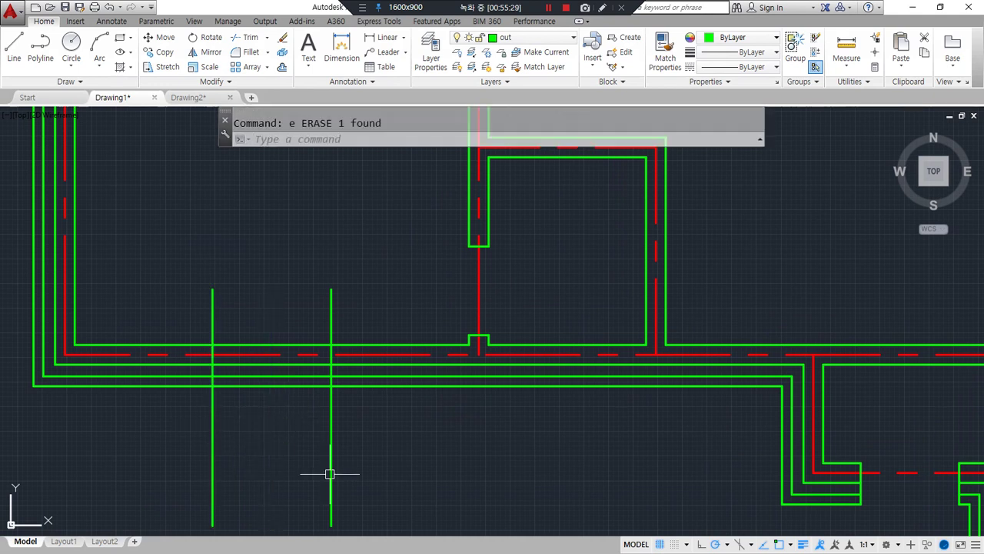
Trim the two vertical lines to the wall faces and cut away the wall lines between them below the large left room.
{"action": "type", "text": "tr"}
{"action": "key", "text": "space"}
{"action": "left_click", "coordinate": [373, 452]}
{"action": "left_click", "coordinate": [146, 431]}
{"action": "left_click", "coordinate": [388, 313]}
{"action": "left_click", "coordinate": [115, 290]}
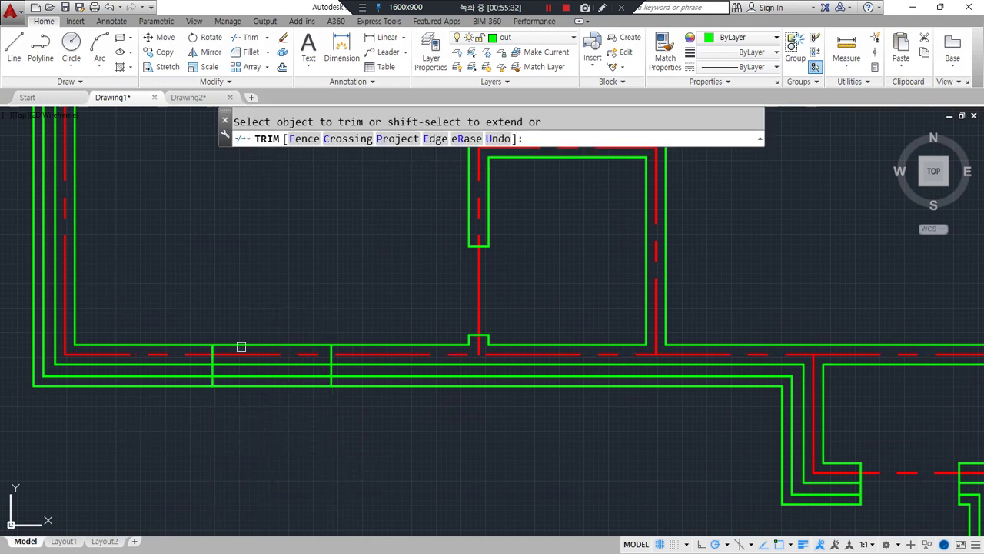
{"action": "left_click", "coordinate": [268, 377]}
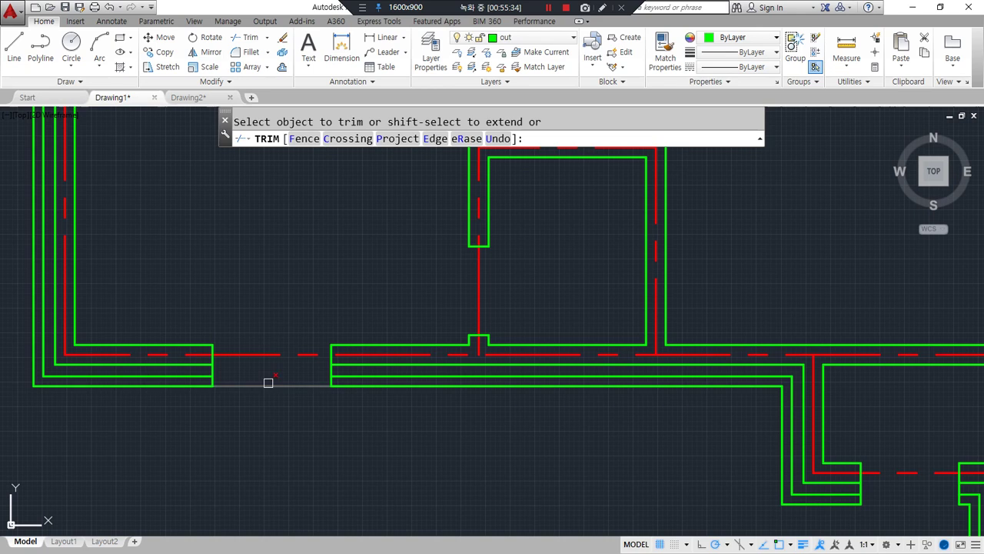
{"action": "left_click", "coordinate": [260, 390]}
{"action": "key", "text": "space"}
{"action": "scroll", "coordinate": [192, 396], "scroll_direction": "up", "scroll_amount": 6}
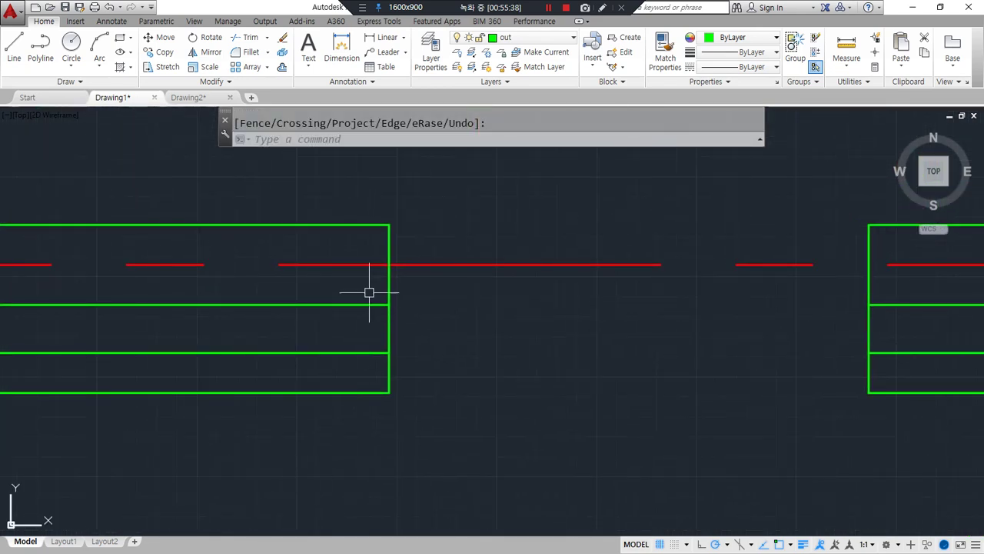
{"action": "left_click_drag", "start_coordinate": [333, 229], "coordinate": [265, 286]}
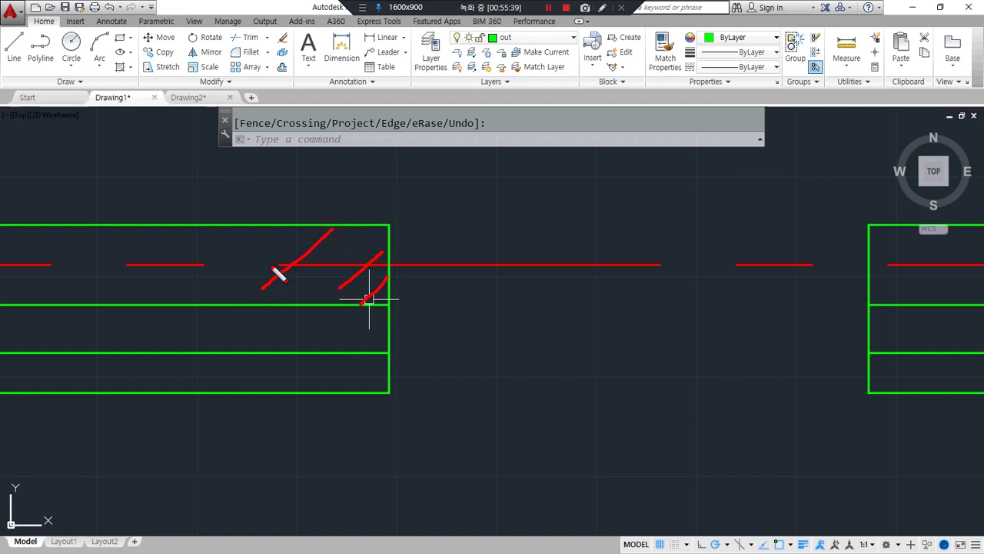
{"action": "left_click_drag", "start_coordinate": [227, 232], "coordinate": [151, 282]}
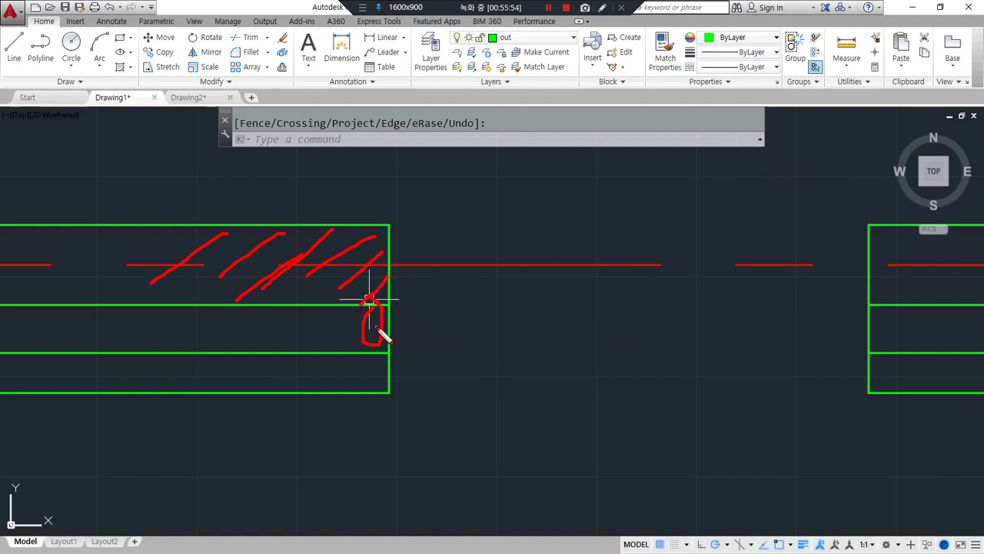
{"action": "left_click_drag", "start_coordinate": [369, 298], "coordinate": [390, 290]}
{"action": "key", "text": "Escape"}
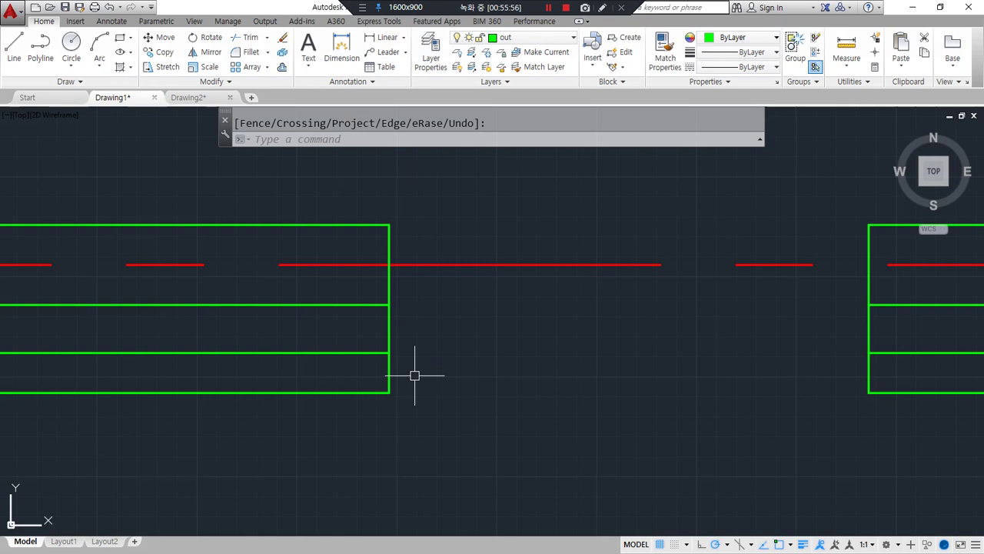
Offset the left edge line of the left room's bottom opening 100 into the wall.
{"action": "type", "text": "o"}
{"action": "key", "text": "space"}
{"action": "type", "text": "100"}
{"action": "key", "text": "space"}
{"action": "left_click", "coordinate": [388, 325]}
{"action": "left_click", "coordinate": [344, 329]}
{"action": "key", "text": "space"}
Trim the offset line to the wall cavity and close its corner with the cavity's outer line at the opening's left side.
{"action": "type", "text": "tr"}
{"action": "key", "text": "space"}
{"action": "key", "text": "space"}
{"action": "left_click", "coordinate": [352, 246]}
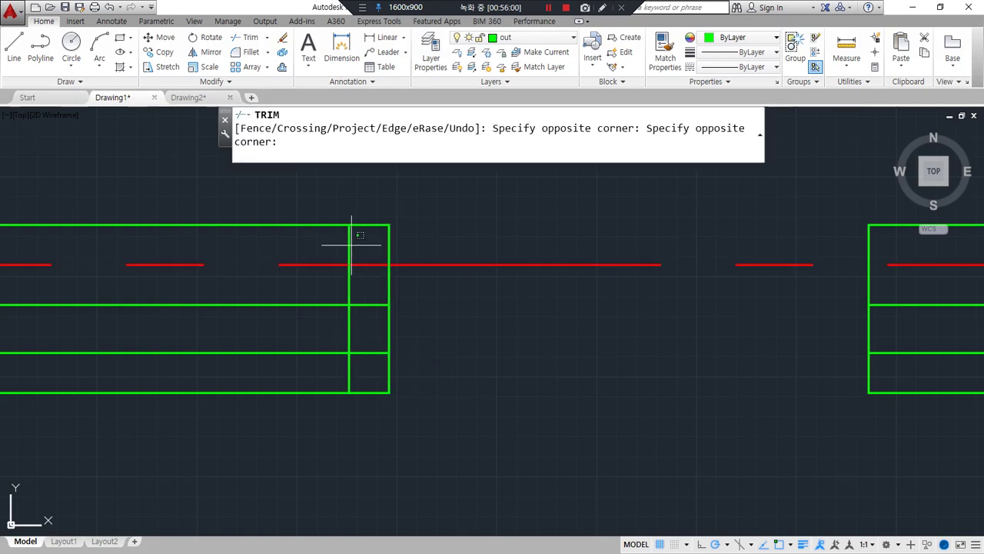
{"action": "left_click", "coordinate": [351, 245]}
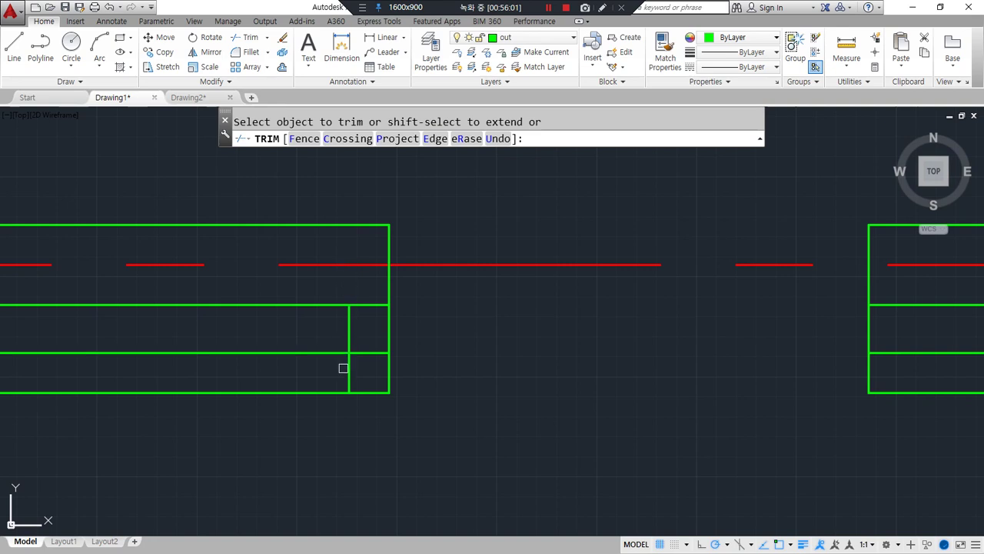
{"action": "key", "text": "space"}
{"action": "mouse_move", "coordinate": [198, 351]}
{"action": "left_mouse_down"}
{"action": "mouse_move", "coordinate": [259, 359]}
{"action": "mouse_move", "coordinate": [214, 381]}
{"action": "left_mouse_up"}
{"action": "left_click_drag", "start_coordinate": [271, 359], "coordinate": [270, 386]}
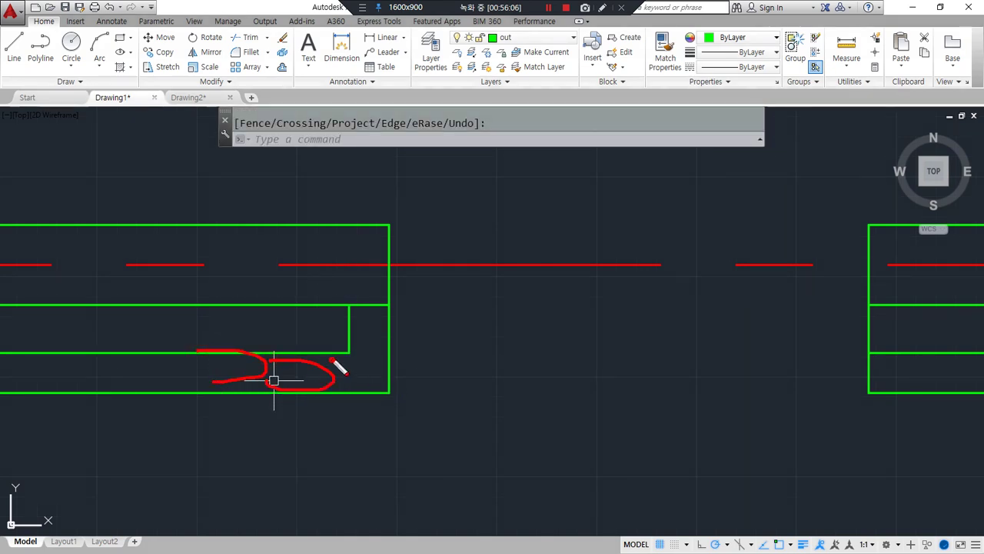
{"action": "mouse_move", "coordinate": [348, 355]}
{"action": "left_mouse_down"}
{"action": "mouse_move", "coordinate": [375, 299]}
{"action": "mouse_move", "coordinate": [378, 378]}
{"action": "left_mouse_up"}
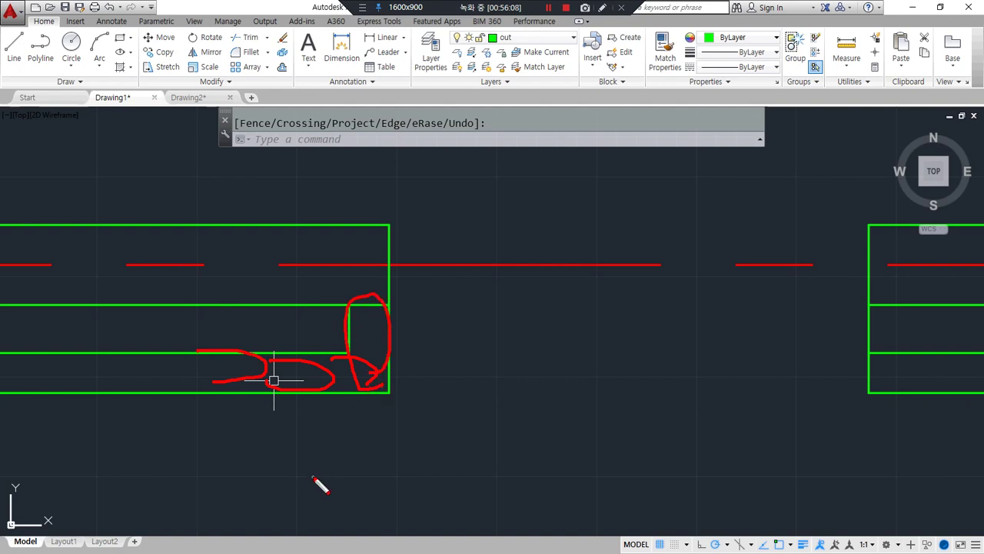
{"action": "left_click_drag", "start_coordinate": [329, 306], "coordinate": [258, 360]}
{"action": "left_click_drag", "start_coordinate": [264, 311], "coordinate": [158, 352]}
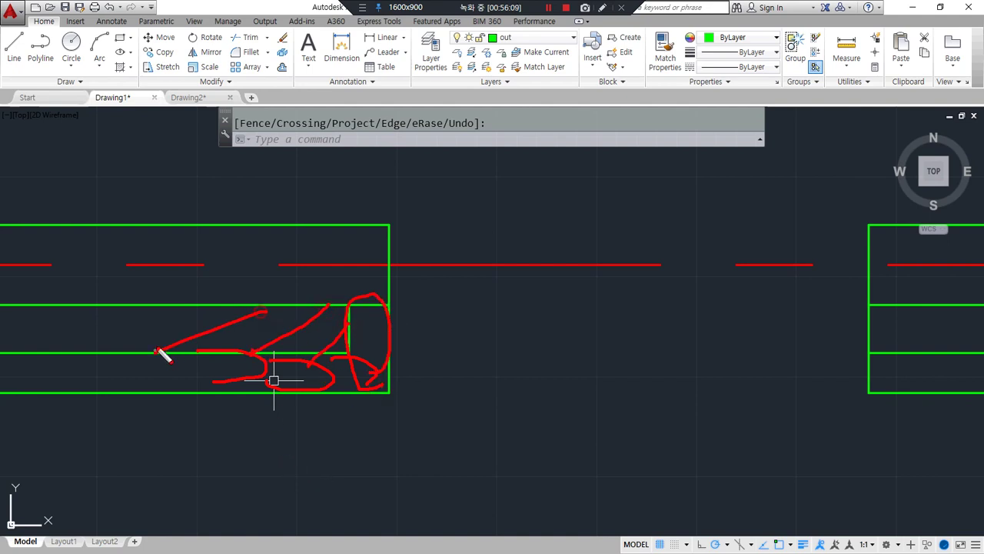
Offset the right edge line of the left room's bottom opening 100 into the wall.
{"action": "mouse_move", "coordinate": [707, 406]}
{"action": "middle_mouse_down"}
{"action": "mouse_move", "coordinate": [485, 429]}
{"action": "mouse_move", "coordinate": [290, 387]}
{"action": "middle_mouse_up"}
{"action": "type", "text": "o"}
{"action": "key", "text": "Return"}
{"action": "type", "text": "1"}
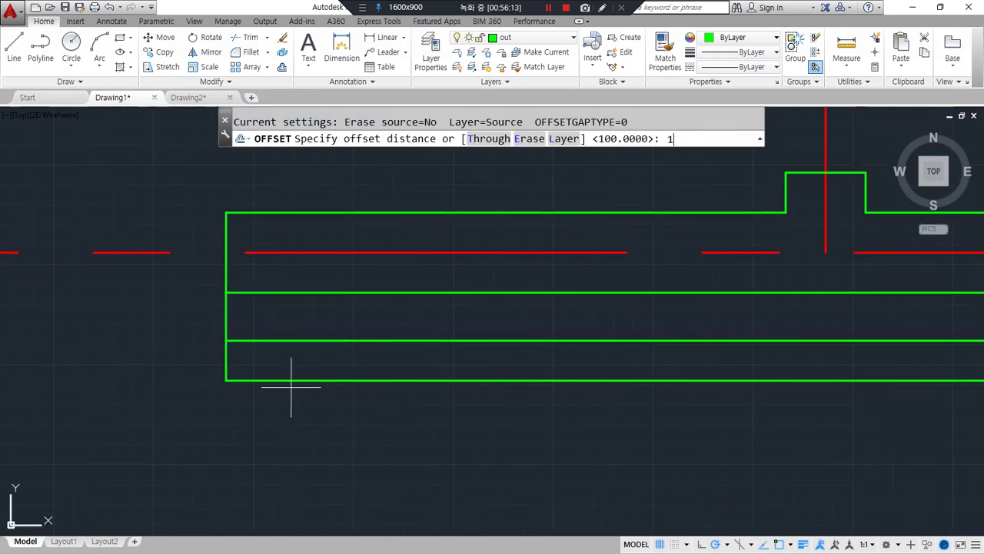
{"action": "key", "text": "Return"}
{"action": "left_click", "coordinate": [227, 360]}
{"action": "left_click", "coordinate": [265, 360]}
{"action": "key", "text": "Return"}
Trim the offset line to the wall cavity and close its corner with the cavity's outer line at the opening's right side.
{"action": "type", "text": "tr"}
{"action": "key", "text": "Return"}
{"action": "key", "text": "Return"}
{"action": "left_click", "coordinate": [261, 239]}
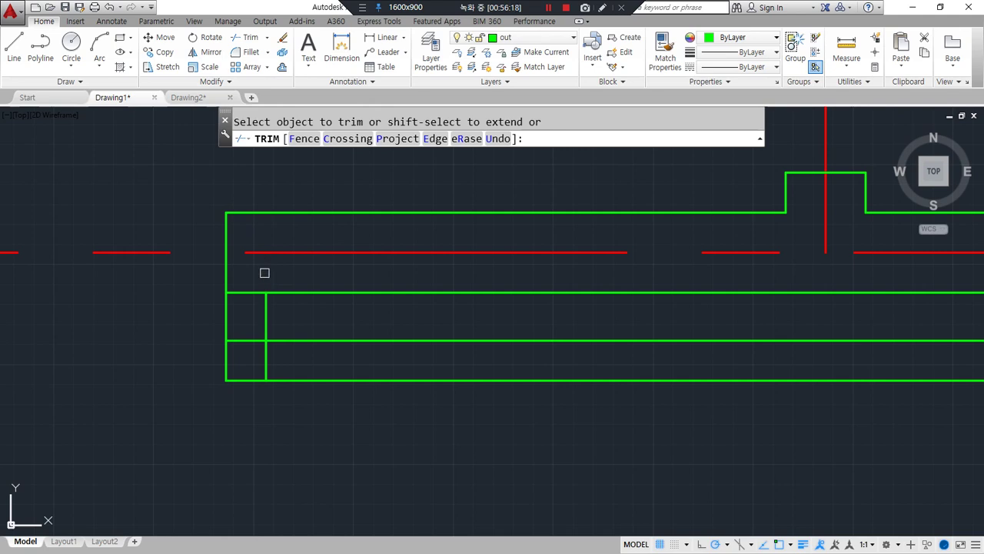
{"action": "left_click", "coordinate": [272, 357]}
{"action": "left_click", "coordinate": [259, 359]}
{"action": "key", "text": "Return"}
Draw a vertical line from the midpoint of the lower-right room's bottom inner wall face down past the exterior face.
{"action": "scroll", "coordinate": [222, 451], "scroll_direction": "down", "scroll_amount": 4}
{"action": "middle_click_drag", "start_coordinate": [181, 443], "coordinate": [309, 392]}
{"action": "mouse_move", "coordinate": [276, 407]}
{"action": "left_mouse_down"}
{"action": "mouse_move", "coordinate": [208, 358]}
{"action": "mouse_move", "coordinate": [351, 329]}
{"action": "mouse_move", "coordinate": [241, 411]}
{"action": "left_mouse_up"}
{"action": "key", "text": "Escape"}
{"action": "scroll", "coordinate": [555, 393], "scroll_direction": "down", "scroll_amount": 4}
{"action": "mouse_move", "coordinate": [838, 384]}
{"action": "middle_mouse_down"}
{"action": "mouse_move", "coordinate": [340, 195]}
{"action": "mouse_move", "coordinate": [223, 187]}
{"action": "middle_mouse_up"}
{"action": "scroll", "coordinate": [488, 312], "scroll_direction": "up", "scroll_amount": 2}
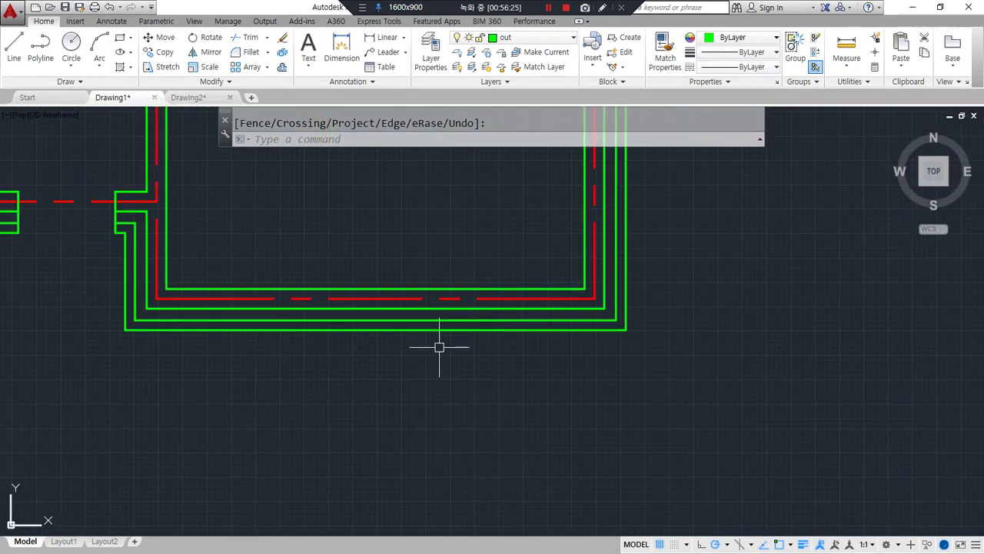
{"action": "type", "text": "l"}
{"action": "key", "text": "Return"}
{"action": "left_click", "coordinate": [375, 290]}
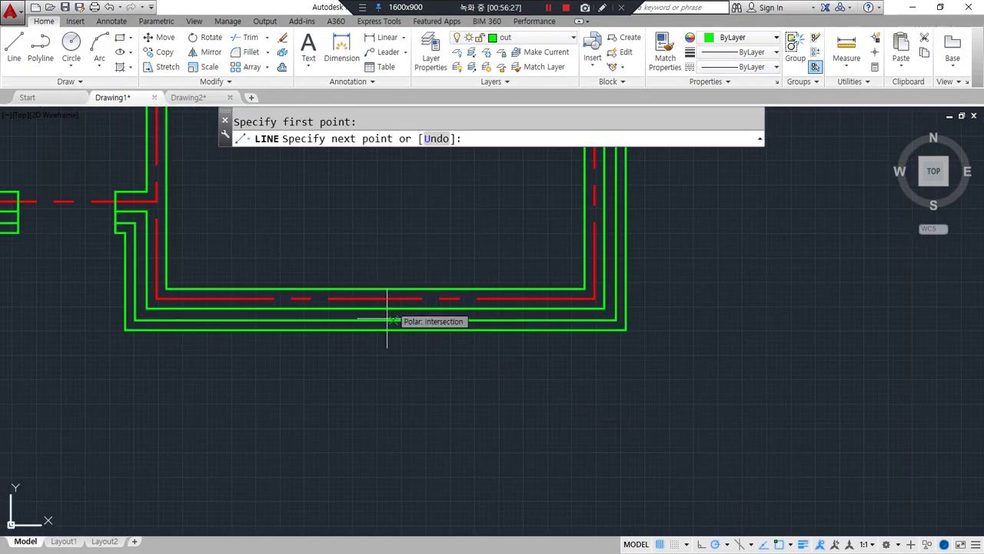
{"action": "left_click", "coordinate": [375, 410]}
{"action": "key", "text": "Return"}
Offset the vertical line across the lower-right room's bottom wall by 1200 to both sides.
{"action": "type", "text": "o"}
{"action": "key", "text": "Return"}
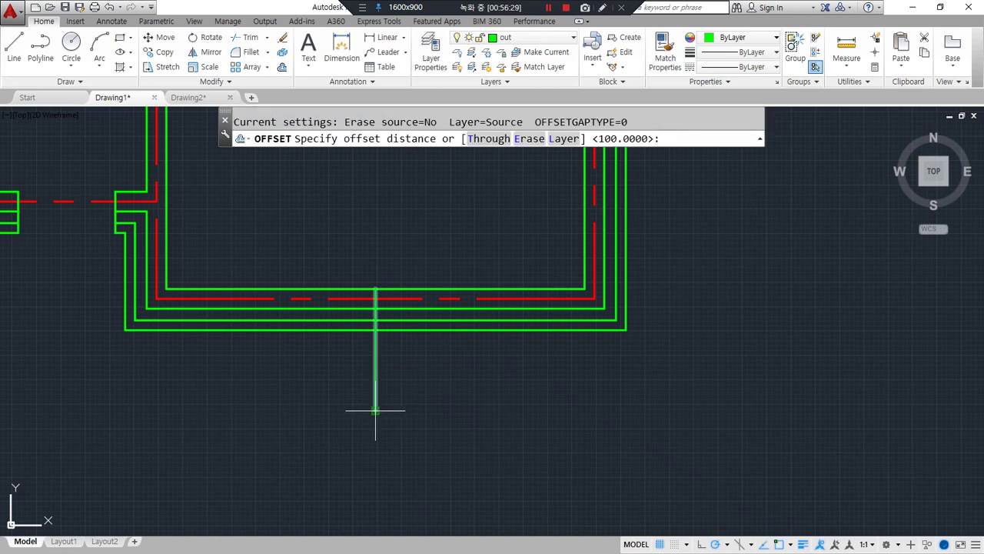
{"action": "type", "text": "1200"}
{"action": "key", "text": "Return"}
{"action": "left_click", "coordinate": [375, 367]}
{"action": "left_click", "coordinate": [391, 365]}
{"action": "left_click", "coordinate": [301, 387]}
{"action": "key", "text": "Return"}
Trim the ends of the three vertical lines that project below the lower-right room's exterior wall.
{"action": "type", "text": "tr"}
{"action": "key", "text": "Return"}
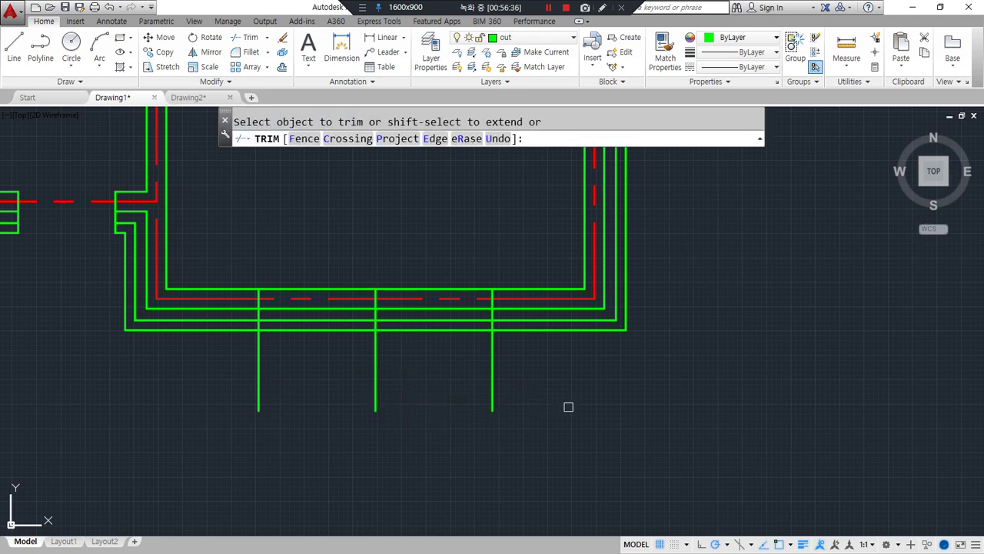
{"action": "left_click", "coordinate": [582, 392]}
{"action": "left_click", "coordinate": [179, 404]}
{"action": "key", "text": "Return"}
Erase the middle vertical line and trim all wall lines between the two remaining edges of the lower-right room's opening.
{"action": "left_click", "coordinate": [360, 244]}
{"action": "left_click", "coordinate": [414, 387]}
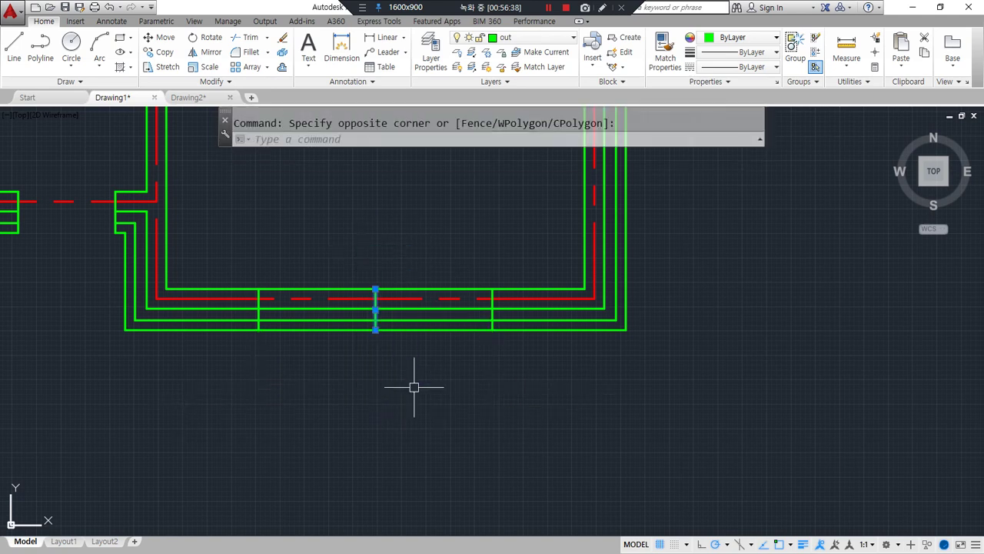
{"action": "key", "text": "Delete"}
{"action": "type", "text": "tr"}
{"action": "key", "text": "Return"}
{"action": "left_click", "coordinate": [402, 336]}
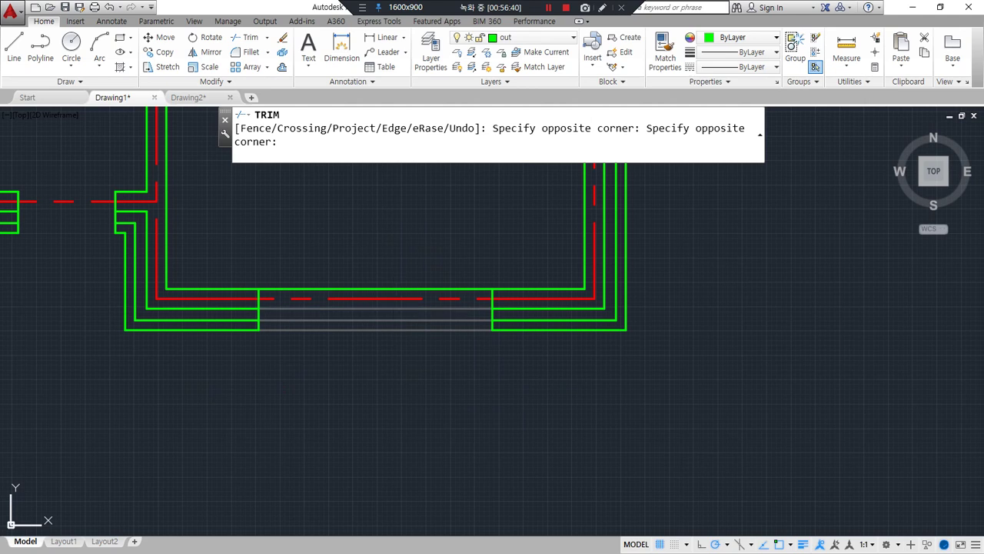
{"action": "left_click", "coordinate": [397, 287]}
{"action": "key", "text": "Return"}
Offset the left edge line of the lower-right room's bottom opening 100 into the wall.
{"action": "scroll", "coordinate": [216, 310], "scroll_direction": "up", "scroll_amount": 2}
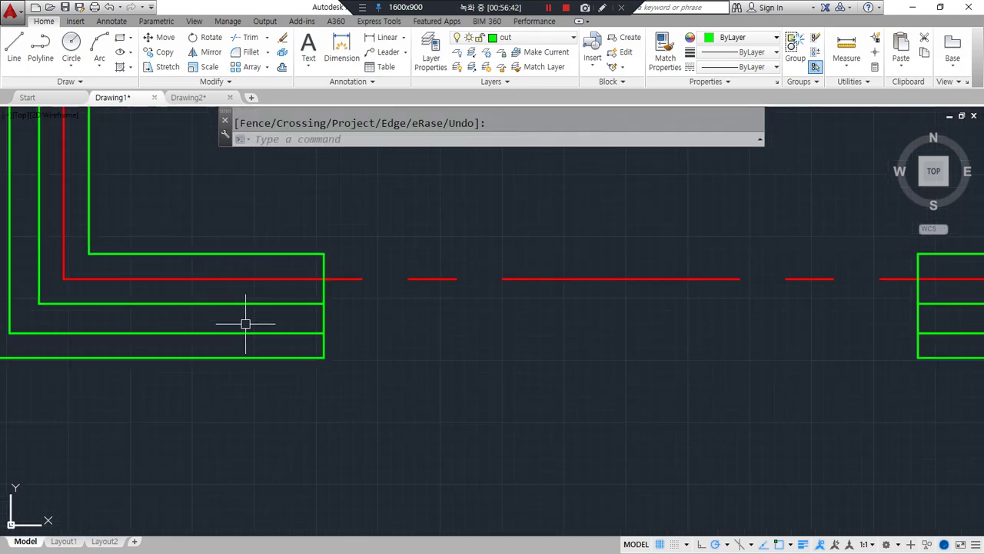
{"action": "type", "text": "o"}
{"action": "key", "text": "Return"}
{"action": "type", "text": "100"}
{"action": "key", "text": "Return"}
{"action": "left_click", "coordinate": [321, 319]}
{"action": "left_click", "coordinate": [303, 292]}
{"action": "key", "text": "Return"}
Trim the offset line out of the inner wall leaf and fillet it with the cavity's outer line at the opening's left side.
{"action": "type", "text": "tr"}
{"action": "key", "text": "Return"}
{"action": "key", "text": "Return"}
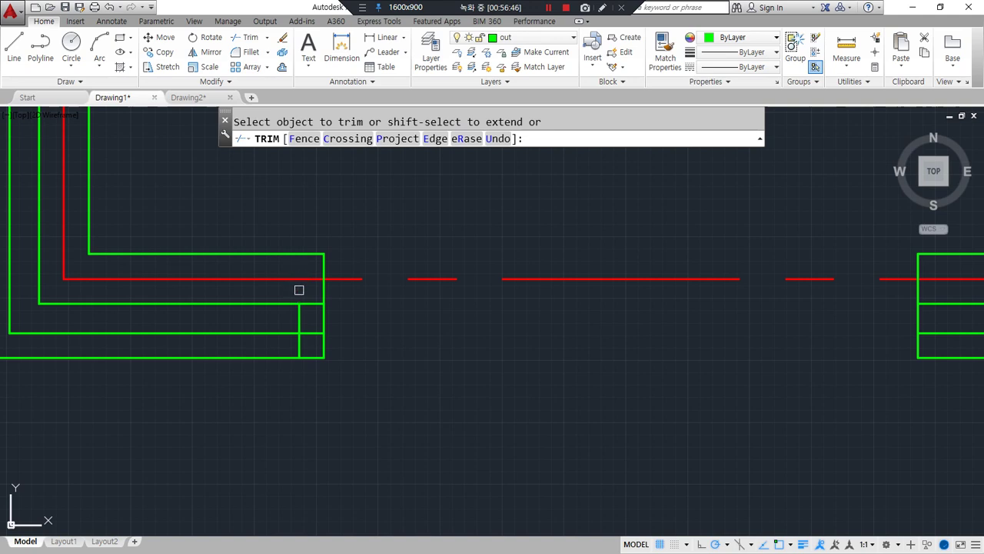
{"action": "key", "text": "Escape"}
{"action": "type", "text": "f"}
{"action": "key", "text": "Return"}
{"action": "left_click", "coordinate": [299, 322]}
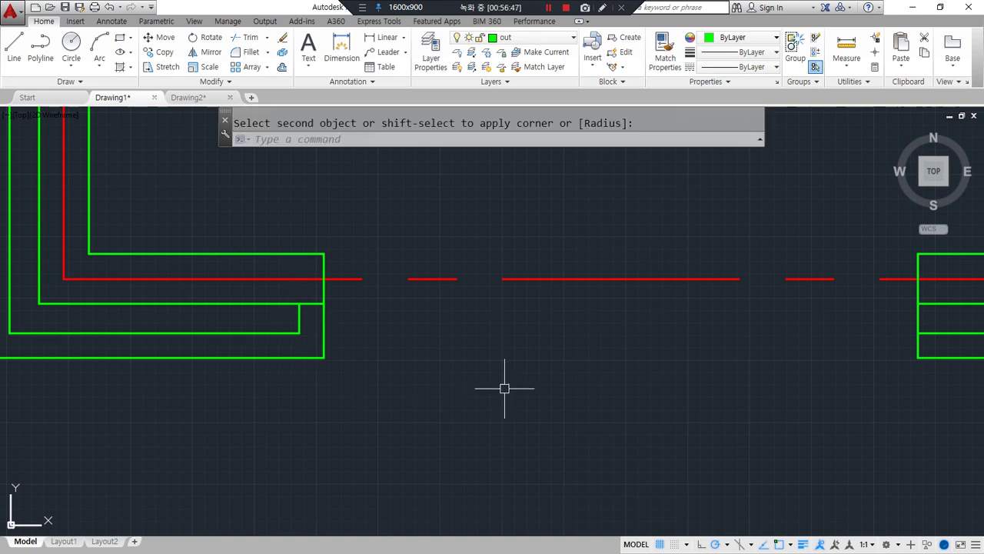
Offset the right edge line of the lower-right room's bottom opening 100 into the wall.
{"action": "scroll", "coordinate": [505, 388], "scroll_direction": "down", "scroll_amount": 2}
{"action": "scroll", "coordinate": [710, 346], "scroll_direction": "up", "scroll_amount": 2}
{"action": "middle_click_drag", "start_coordinate": [709, 346], "coordinate": [451, 328]}
{"action": "scroll", "coordinate": [450, 329], "scroll_direction": "up", "scroll_amount": 1}
{"action": "middle_click_drag", "start_coordinate": [340, 372], "coordinate": [360, 339]}
{"action": "key", "text": "Escape"}
{"action": "type", "text": "o"}
{"action": "key", "text": "Return"}
{"action": "type", "text": "1"}
{"action": "key", "text": "Return"}
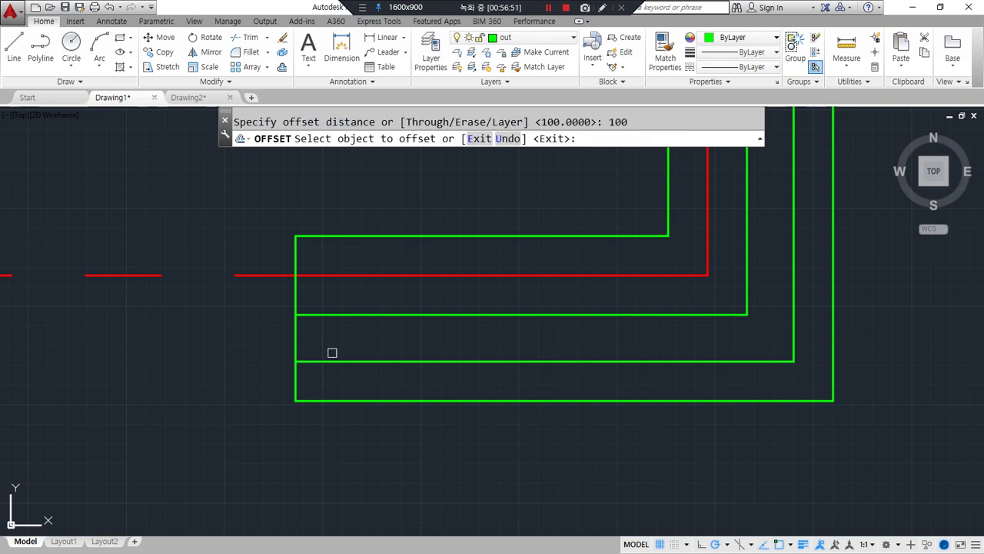
{"action": "left_click", "coordinate": [291, 336]}
{"action": "left_click", "coordinate": [324, 338]}
{"action": "key", "text": "Escape"}
Trim the offset line out of the inner wall leaf and fillet it with the cavity's outer line at the opening's right side.
{"action": "type", "text": "tr"}
{"action": "key", "text": "Return"}
{"action": "left_click", "coordinate": [333, 258]}
{"action": "left_click", "coordinate": [334, 289]}
{"action": "key", "text": "Escape"}
{"action": "type", "text": "f"}
{"action": "key", "text": "Return"}
{"action": "left_click", "coordinate": [334, 338]}
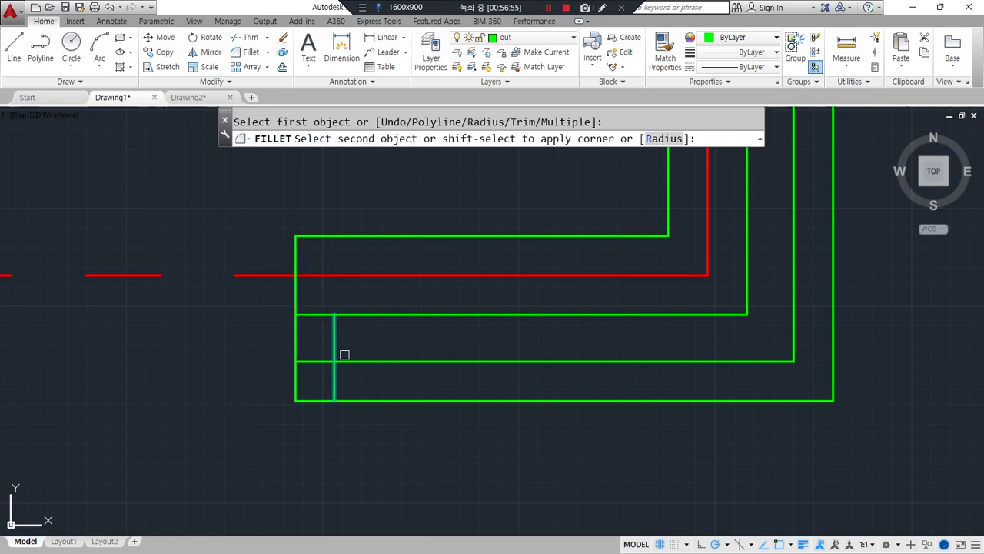
{"action": "left_click", "coordinate": [350, 357]}
Draw a 900 by 200 rectangle in the empty space of the large left room, beside its door opening.
{"action": "scroll", "coordinate": [233, 435], "scroll_direction": "down", "scroll_amount": 3}
{"action": "middle_click_drag", "start_coordinate": [233, 435], "coordinate": [439, 397]}
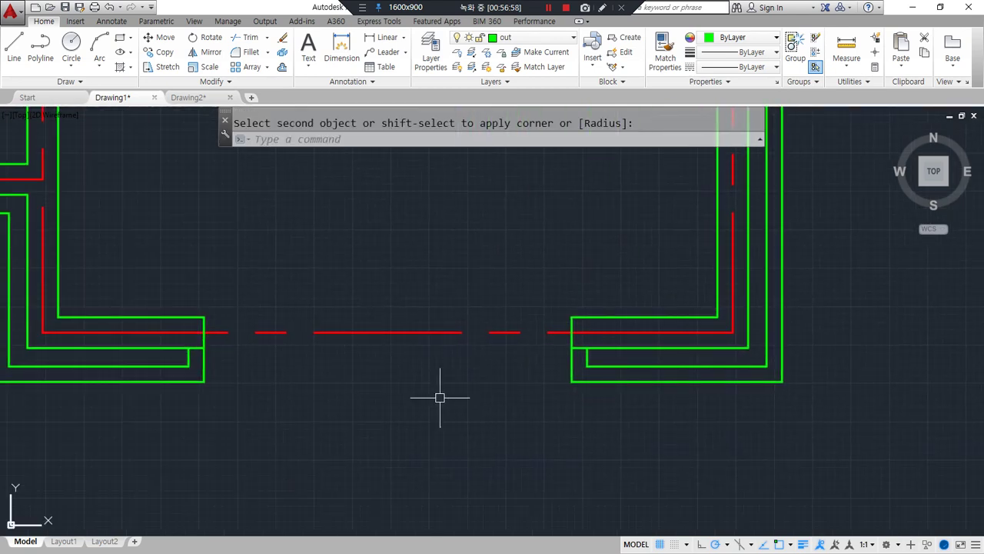
{"action": "scroll", "coordinate": [282, 385], "scroll_direction": "down", "scroll_amount": 4}
{"action": "mouse_move", "coordinate": [281, 373]}
{"action": "middle_mouse_down"}
{"action": "mouse_move", "coordinate": [553, 430]}
{"action": "mouse_move", "coordinate": [555, 452]}
{"action": "middle_mouse_up"}
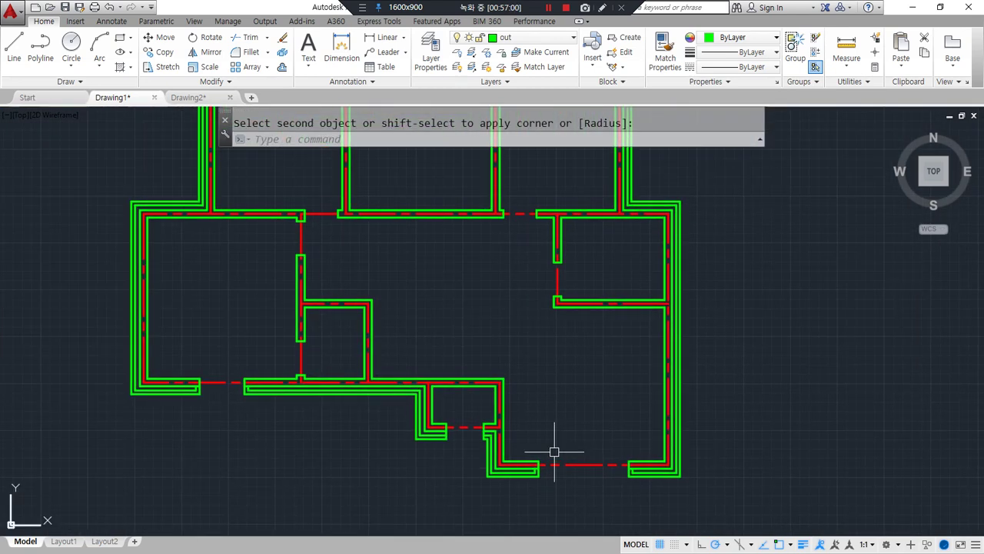
{"action": "left_click", "coordinate": [456, 405]}
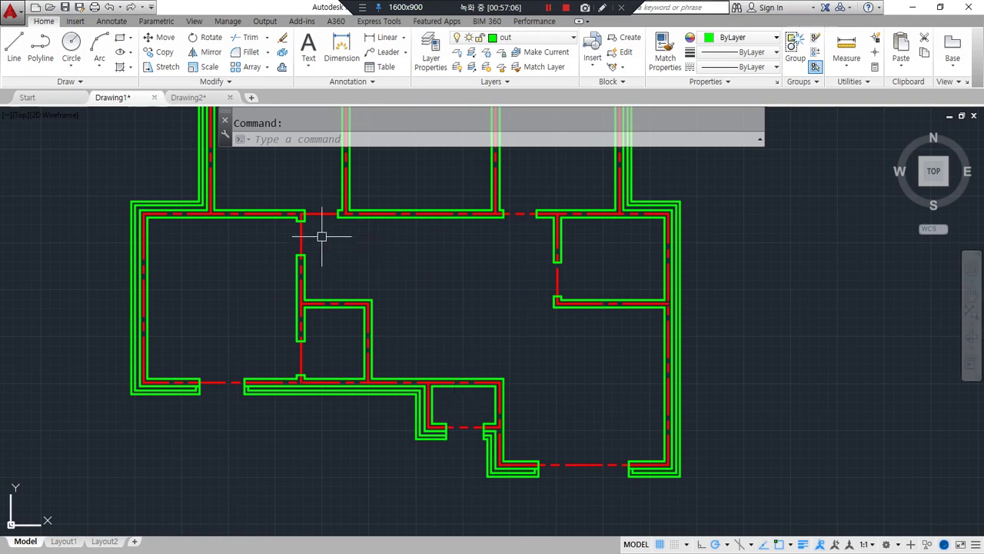
{"action": "scroll", "coordinate": [262, 222], "scroll_direction": "up", "scroll_amount": 5}
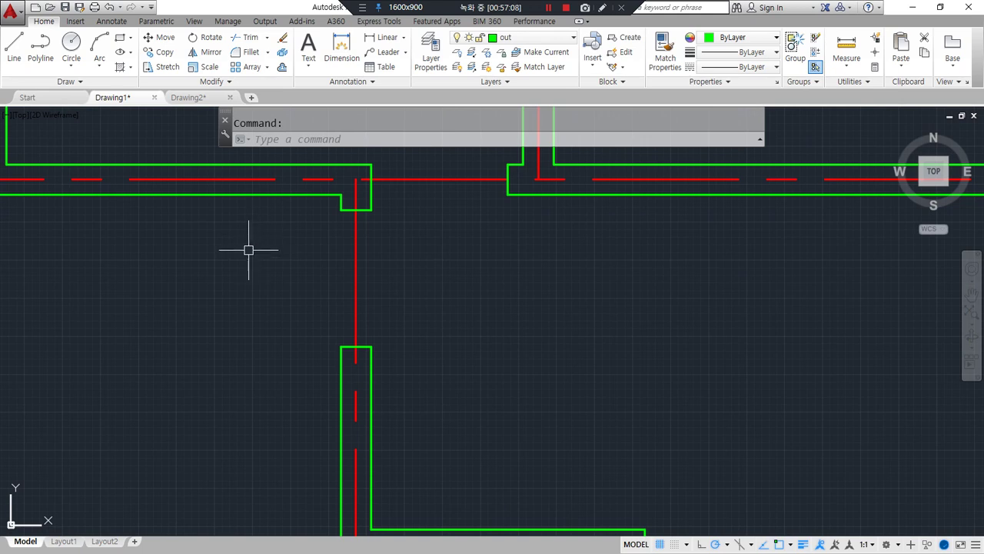
{"action": "mouse_move", "coordinate": [234, 264]}
{"action": "middle_mouse_down"}
{"action": "mouse_move", "coordinate": [239, 246]}
{"action": "mouse_move", "coordinate": [361, 248]}
{"action": "middle_mouse_up"}
{"action": "middle_click_drag", "start_coordinate": [215, 359], "coordinate": [238, 333]}
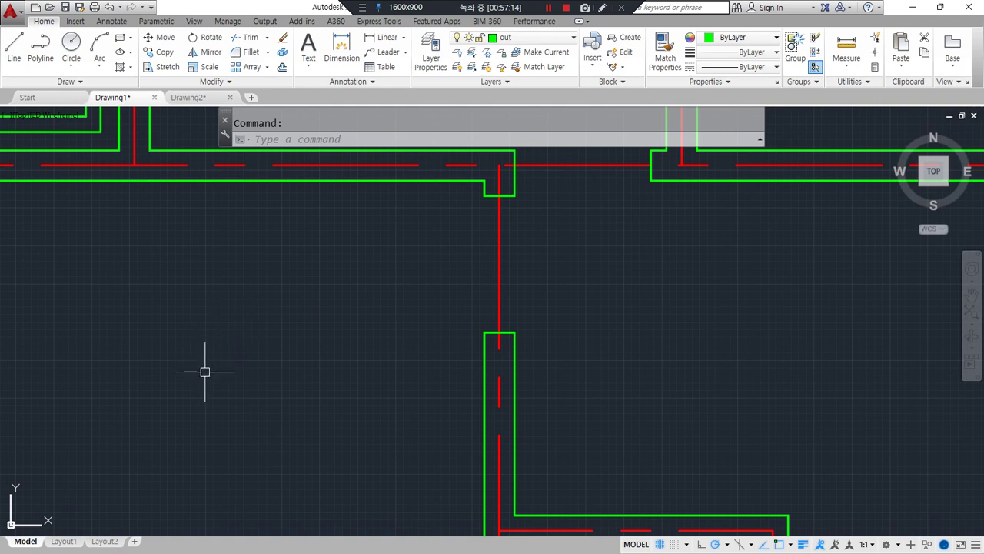
{"action": "type", "text": "rec"}
{"action": "key", "text": "Return"}
{"action": "left_click", "coordinate": [151, 397]}
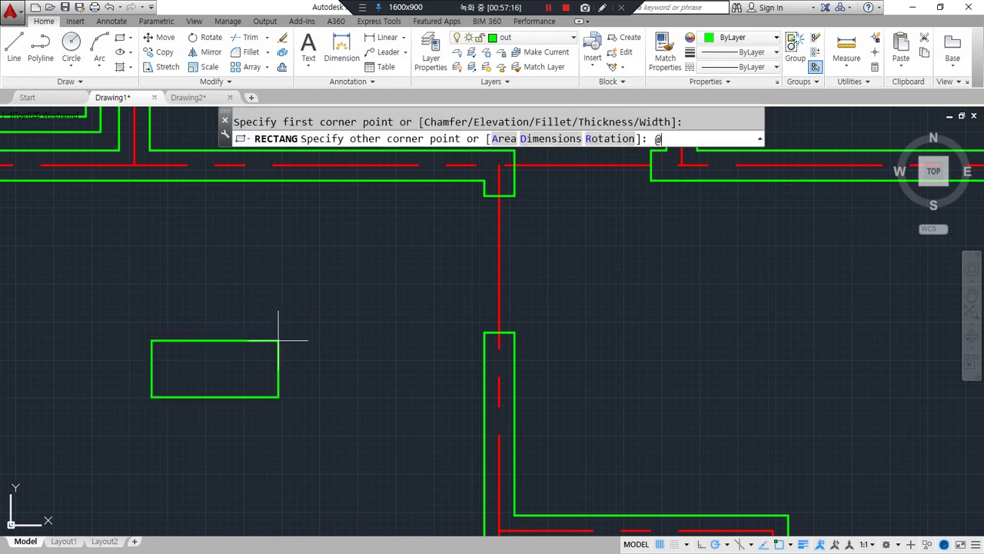
{"action": "type", "text": "@900,200"}
{"action": "key", "text": "Return"}
Move the 900 by 200 rectangle to the white layer and explode it into separate lines.
{"action": "scroll", "coordinate": [344, 384], "scroll_direction": "up", "scroll_amount": 2}
{"action": "left_click", "coordinate": [288, 419]}
{"action": "left_click", "coordinate": [228, 369]}
{"action": "left_click", "coordinate": [513, 37]}
{"action": "left_click", "coordinate": [511, 66]}
{"action": "left_click", "coordinate": [527, 54]}
{"action": "type", "text": "x"}
{"action": "key", "text": "Return"}
{"action": "scroll", "coordinate": [320, 374], "scroll_direction": "up", "scroll_amount": 2}
Offset both short sides of the exploded rectangle inward by 40.
{"action": "type", "text": "o"}
{"action": "key", "text": "Return"}
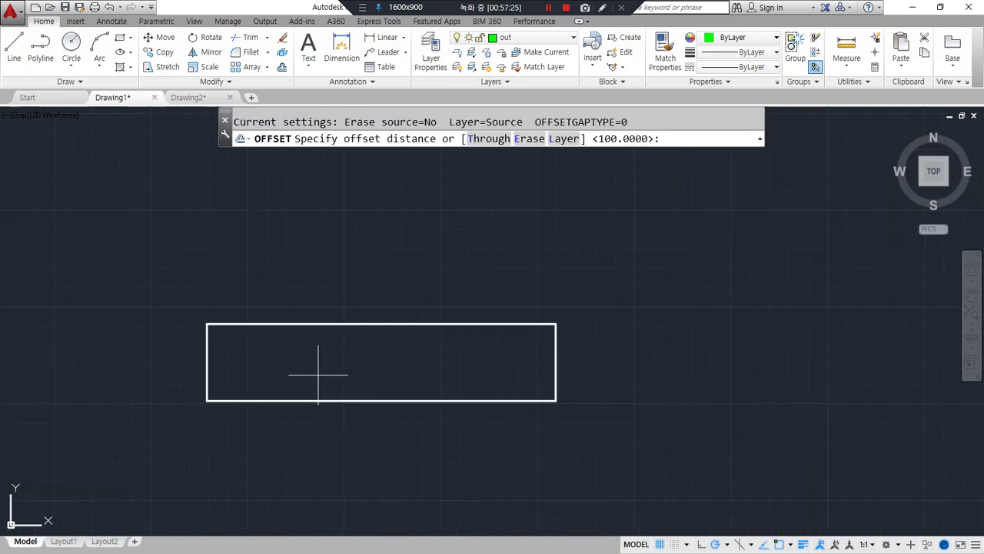
{"action": "key", "text": "Return"}
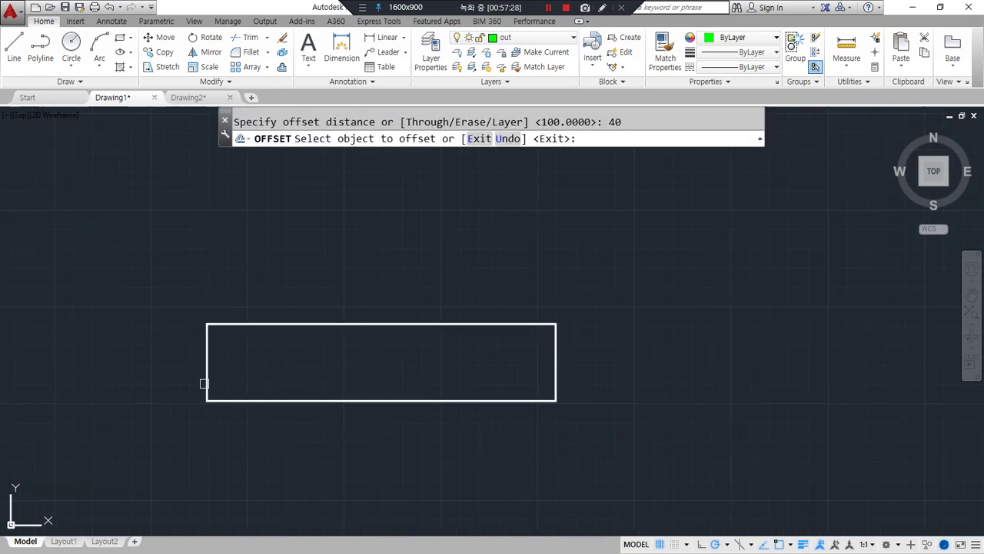
{"action": "left_click", "coordinate": [201, 366]}
{"action": "left_click", "coordinate": [559, 352]}
{"action": "left_click", "coordinate": [481, 358]}
{"action": "key", "text": "Return"}
Trim the rectangle's long sides between the offset lines to leave two separate door frame posts.
{"action": "type", "text": "tr"}
{"action": "key", "text": "Return"}
{"action": "key", "text": "Return"}
{"action": "left_click", "coordinate": [449, 425]}
{"action": "left_click", "coordinate": [382, 290]}
Measure the clear distance between the inner upper corners of the two door frame posts.
{"action": "type", "text": "di"}
{"action": "key", "text": "Return"}
{"action": "left_click", "coordinate": [223, 323]}
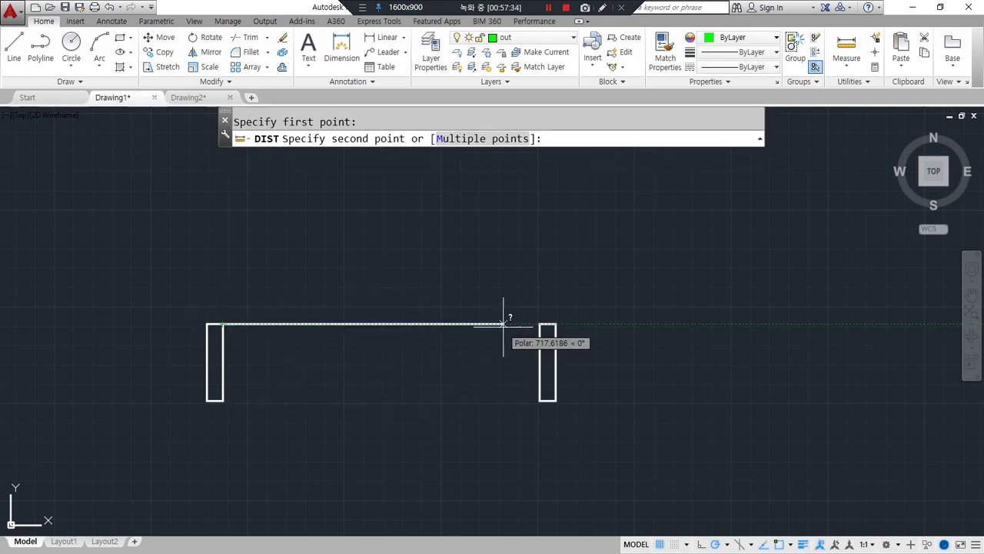
{"action": "left_click", "coordinate": [539, 323]}
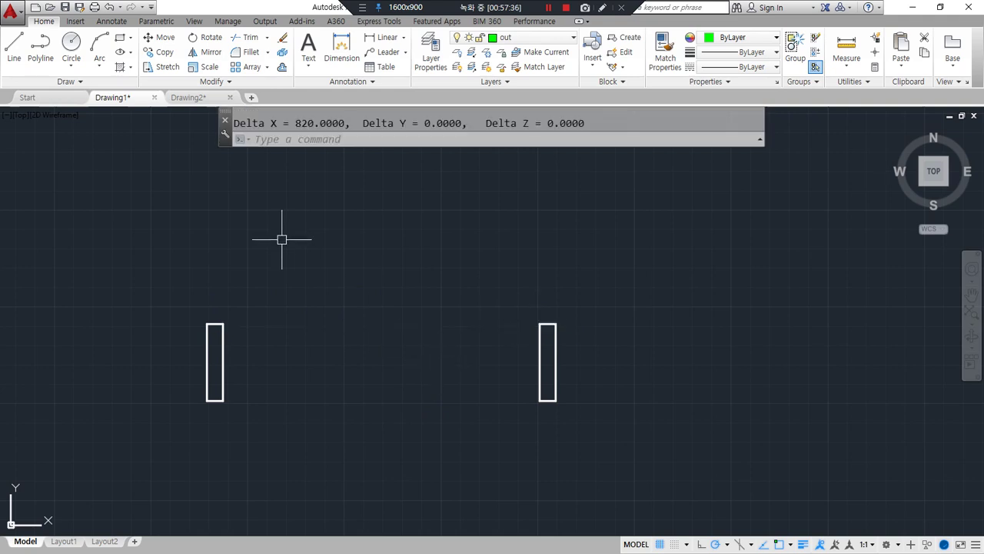
Draw a thin 820-wide door leaf rectangle between the posts' upper corners and match its properties to a post.
{"action": "type", "text": "rec"}
{"action": "key", "text": "Return"}
{"action": "left_click", "coordinate": [223, 323]}
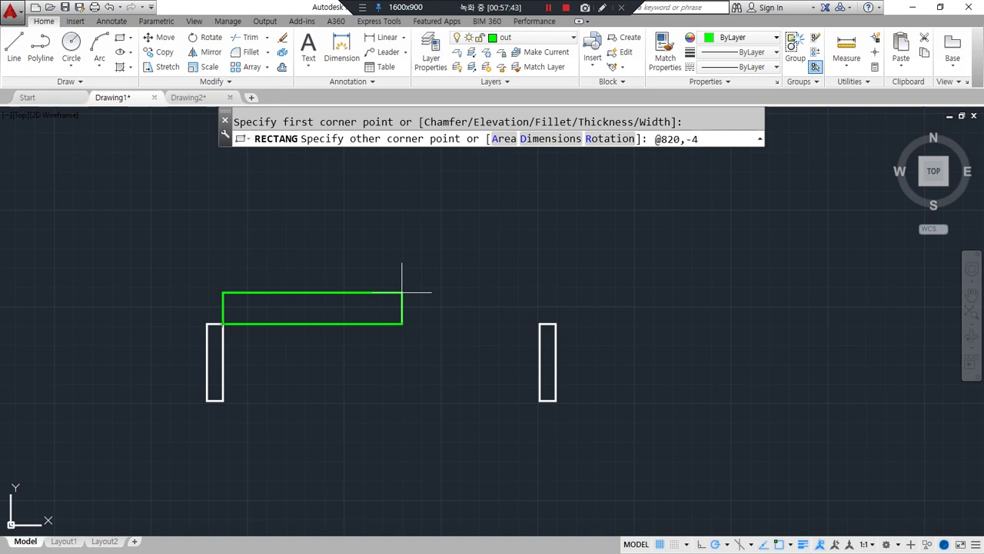
{"action": "key", "text": "Return"}
{"action": "type", "text": "ma"}
{"action": "key", "text": "Return"}
{"action": "left_click", "coordinate": [540, 347]}
{"action": "left_click", "coordinate": [516, 341]}
{"action": "key", "text": "Return"}
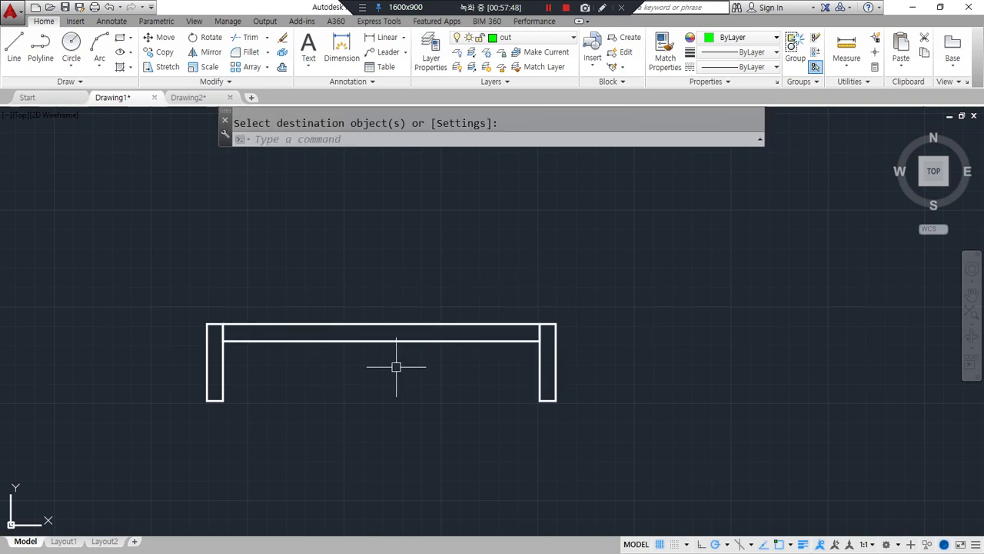
Rotate the door leaf 270 degrees about the right post's upper inner corner so it stands open.
{"action": "type", "text": "ro"}
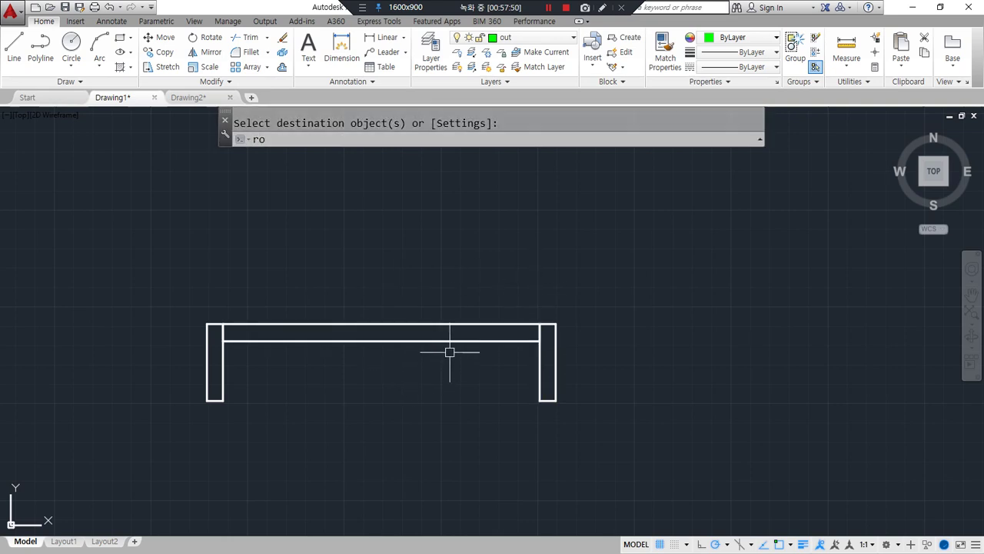
{"action": "key", "text": "Return"}
{"action": "left_click", "coordinate": [439, 343]}
{"action": "key", "text": "Return"}
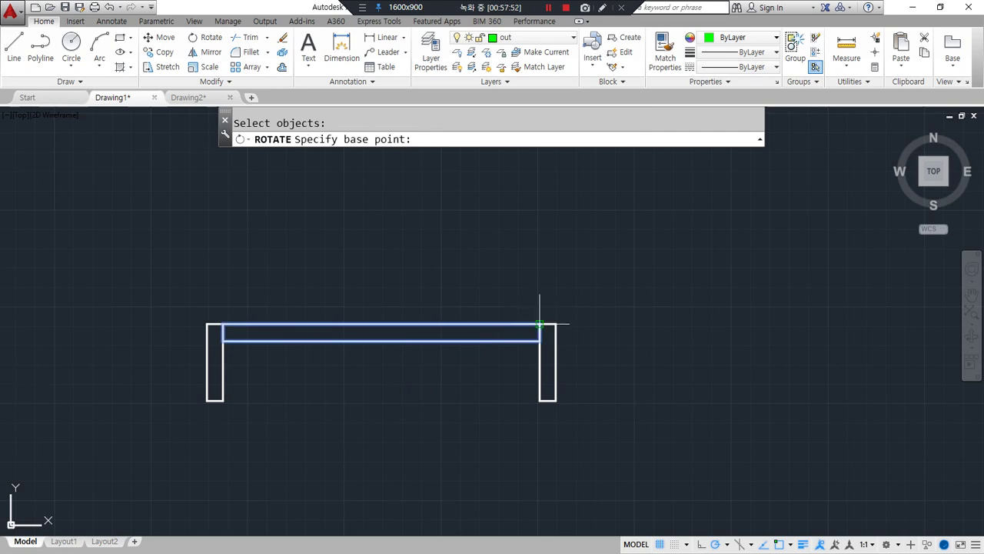
{"action": "left_click", "coordinate": [540, 323]}
{"action": "left_click", "coordinate": [524, 368]}
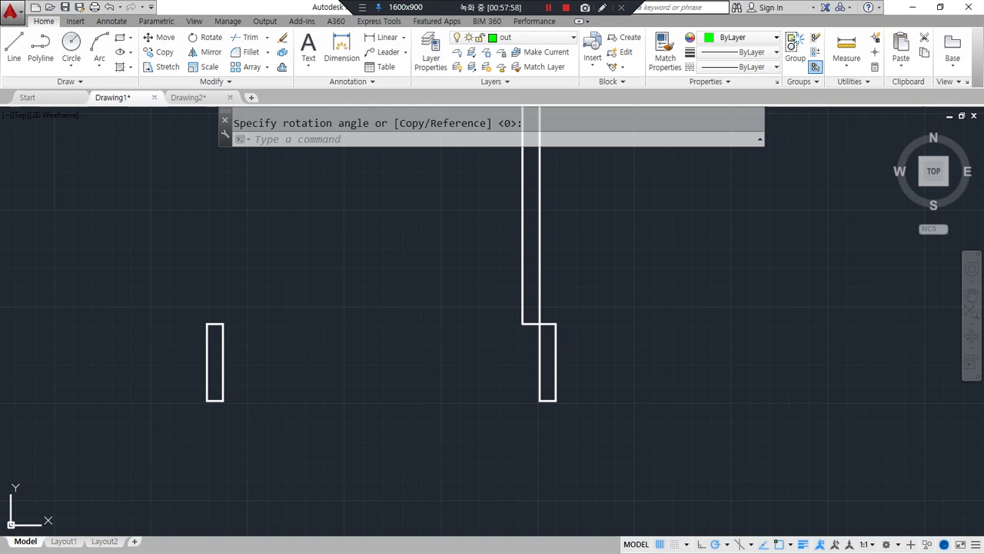
Draw a start-center-end swing arc from the open leaf's upper right corner to the left post, centered on the hinge corner.
{"action": "scroll", "coordinate": [337, 301], "scroll_direction": "down", "scroll_amount": 2}
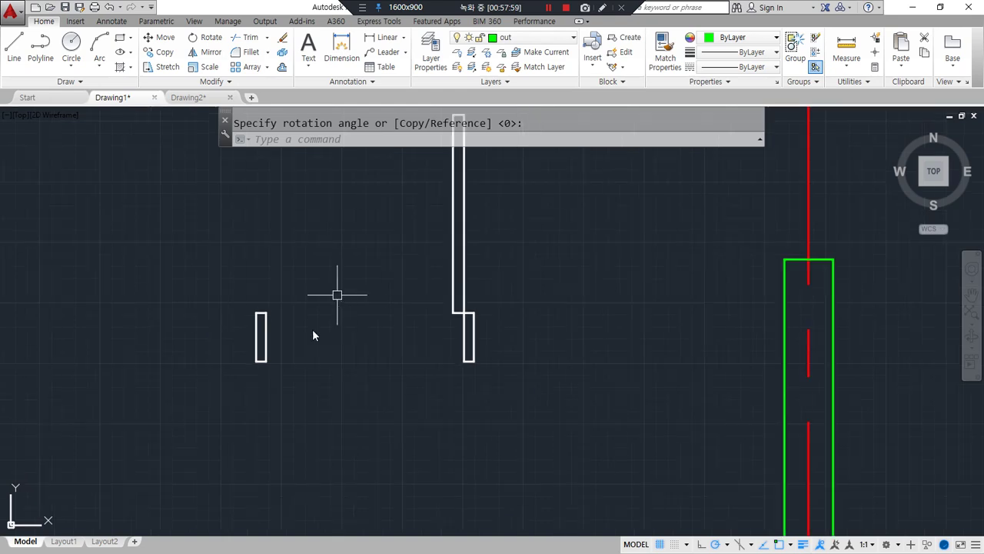
{"action": "middle_click_drag", "start_coordinate": [332, 345], "coordinate": [301, 387]}
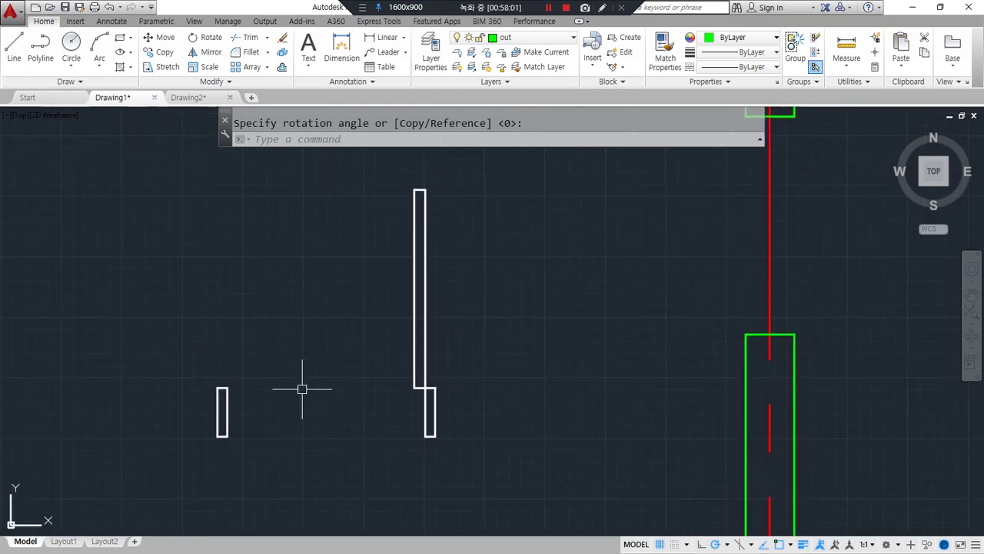
{"action": "left_click", "coordinate": [99, 66]}
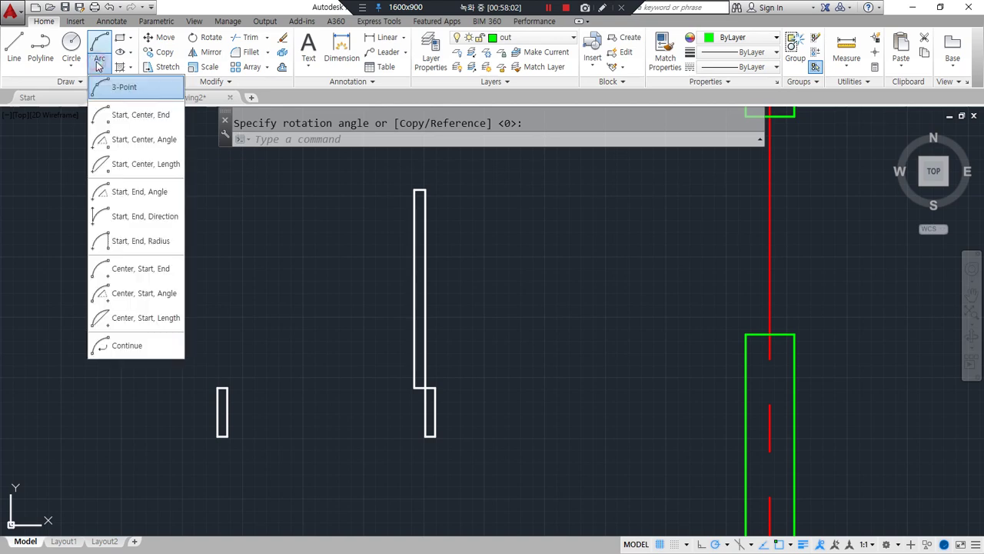
{"action": "left_click", "coordinate": [146, 123]}
{"action": "left_click", "coordinate": [425, 189]}
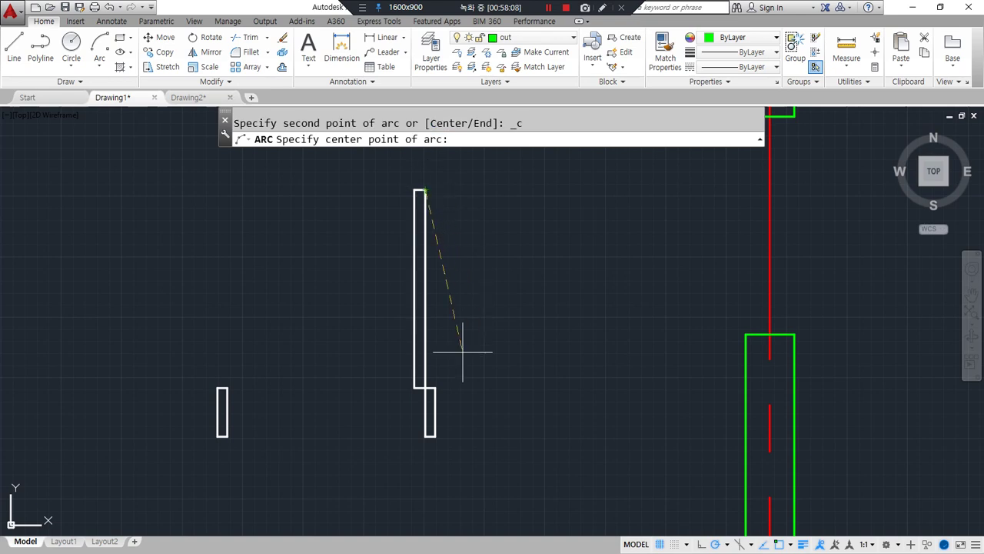
{"action": "left_click", "coordinate": [420, 387]}
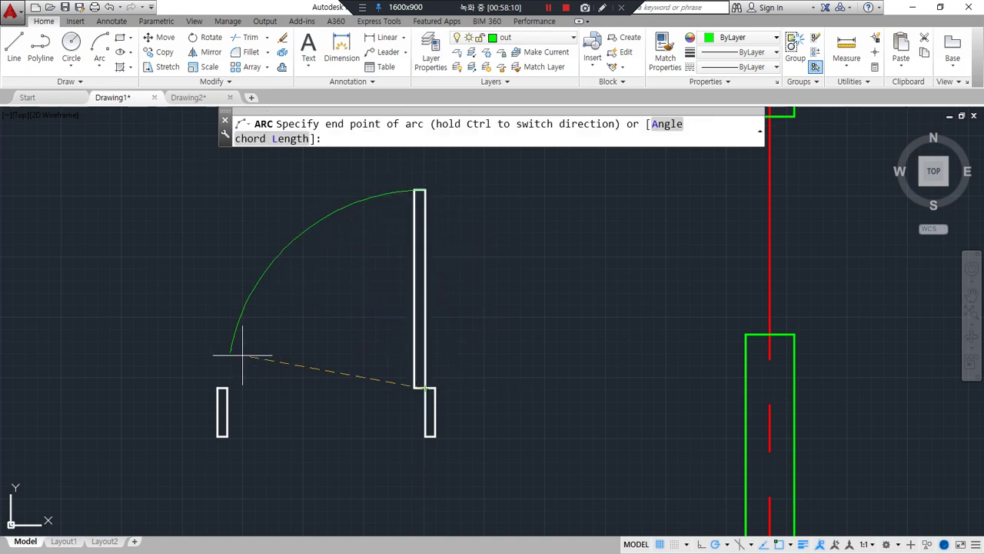
{"action": "left_click", "coordinate": [226, 388]}
Put the door's swing arc on the cen layer.
{"action": "left_click", "coordinate": [233, 250]}
{"action": "left_click", "coordinate": [533, 38]}
{"action": "left_click", "coordinate": [526, 68]}
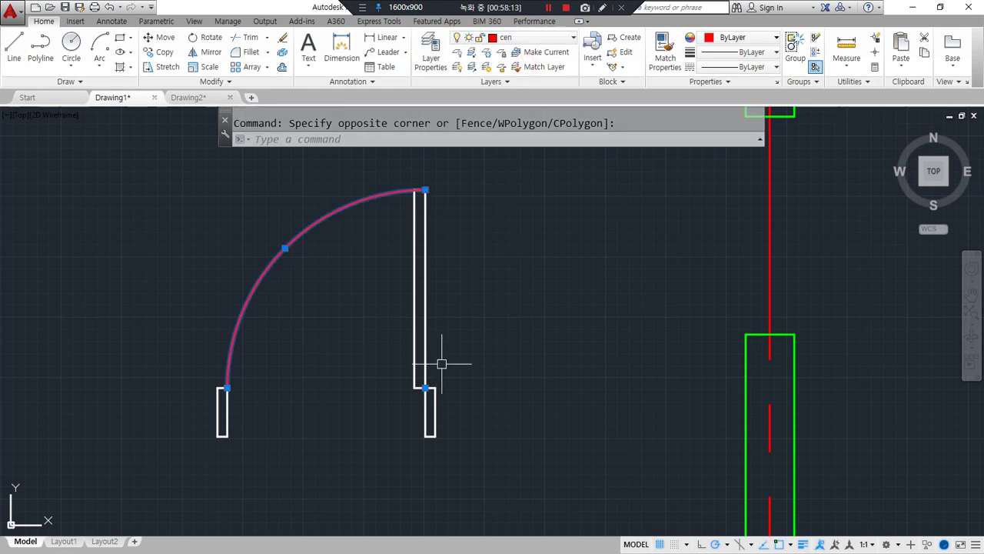
{"action": "key", "text": "Escape"}
Rotate the whole door symbol 90 degrees about the right post's lower outer corner.
{"action": "scroll", "coordinate": [376, 412], "scroll_direction": "down", "scroll_amount": 2}
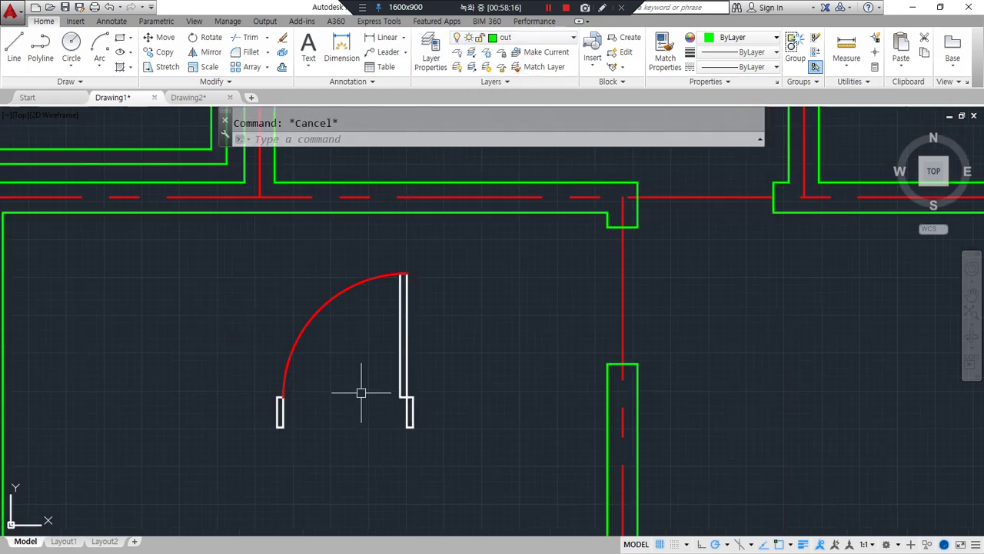
{"action": "type", "text": "ro"}
{"action": "key", "text": "Return"}
{"action": "left_click", "coordinate": [477, 496]}
{"action": "left_click", "coordinate": [172, 214]}
{"action": "key", "text": "Return"}
{"action": "left_click", "coordinate": [412, 428]}
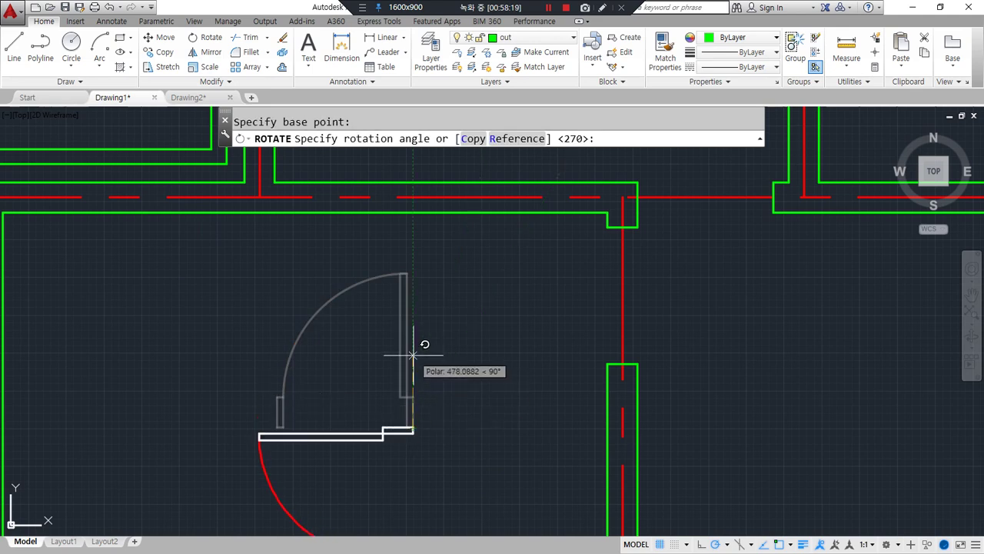
{"action": "left_click", "coordinate": [423, 347]}
Move the rotated door symbol into the opening in the large left room's right wall, between the wall ends.
{"action": "middle_click_drag", "start_coordinate": [384, 408], "coordinate": [367, 354]}
{"action": "type", "text": "m"}
{"action": "key", "text": "Return"}
{"action": "left_click", "coordinate": [408, 457]}
{"action": "left_click", "coordinate": [440, 484]}
{"action": "left_click", "coordinate": [224, 305]}
{"action": "left_click", "coordinate": [425, 498]}
{"action": "key", "text": "Return"}
{"action": "left_click", "coordinate": [404, 333]}
{"action": "scroll", "coordinate": [496, 228], "scroll_direction": "down", "scroll_amount": 2}
{"action": "scroll", "coordinate": [371, 318], "scroll_direction": "up", "scroll_amount": 4}
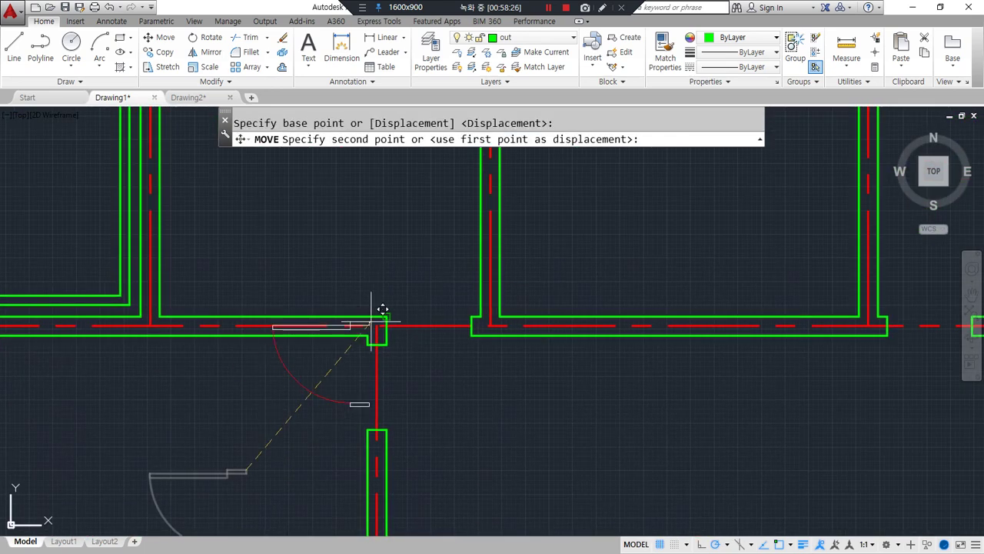
{"action": "left_click", "coordinate": [384, 373]}
{"action": "scroll", "coordinate": [216, 406], "scroll_direction": "down", "scroll_amount": 4}
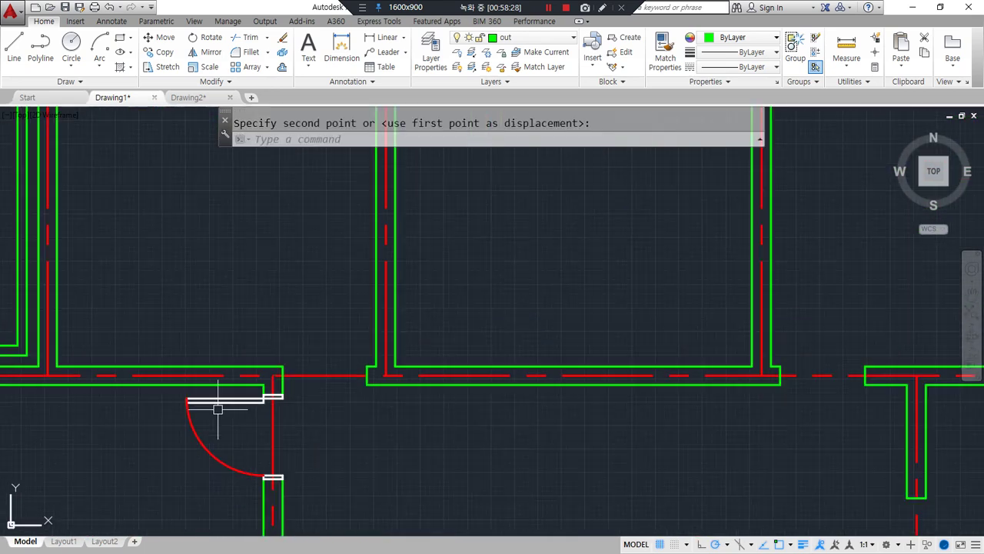
Draw a 1200 by 150 rectangle just above the window opening in the large left room's lower exterior wall.
{"action": "scroll", "coordinate": [389, 339], "scroll_direction": "up", "scroll_amount": 1}
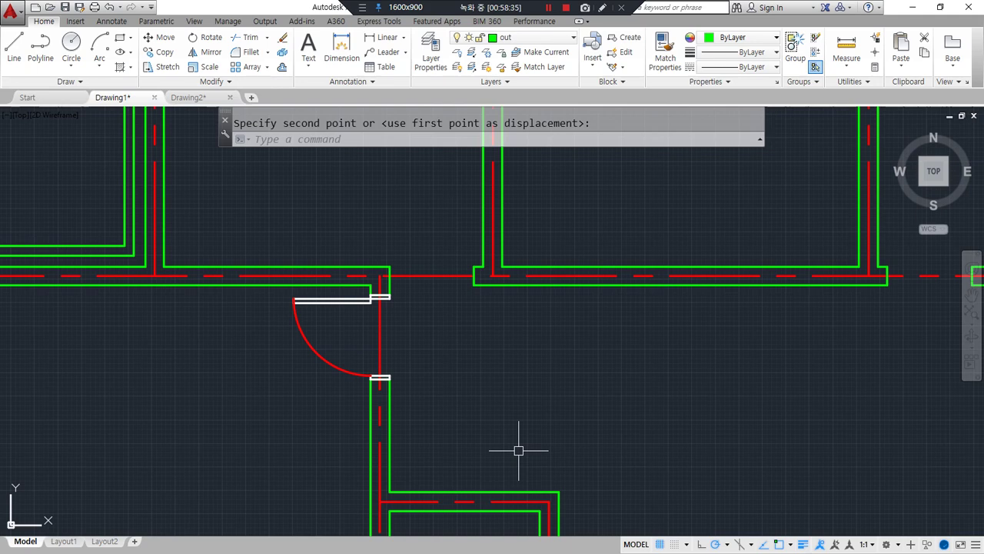
{"action": "scroll", "coordinate": [270, 395], "scroll_direction": "down", "scroll_amount": 3}
{"action": "scroll", "coordinate": [355, 322], "scroll_direction": "up", "scroll_amount": 5}
{"action": "scroll", "coordinate": [278, 340], "scroll_direction": "up", "scroll_amount": 2}
{"action": "middle_click_drag", "start_coordinate": [249, 288], "coordinate": [257, 391]}
{"action": "scroll", "coordinate": [257, 344], "scroll_direction": "down", "scroll_amount": 1}
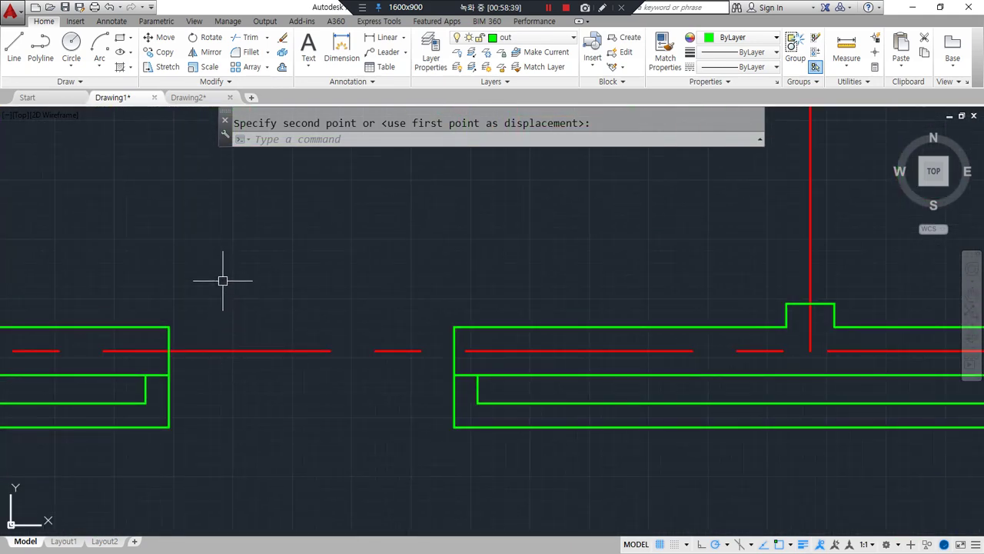
{"action": "type", "text": "rec"}
{"action": "key", "text": "Return"}
{"action": "left_click", "coordinate": [174, 315]}
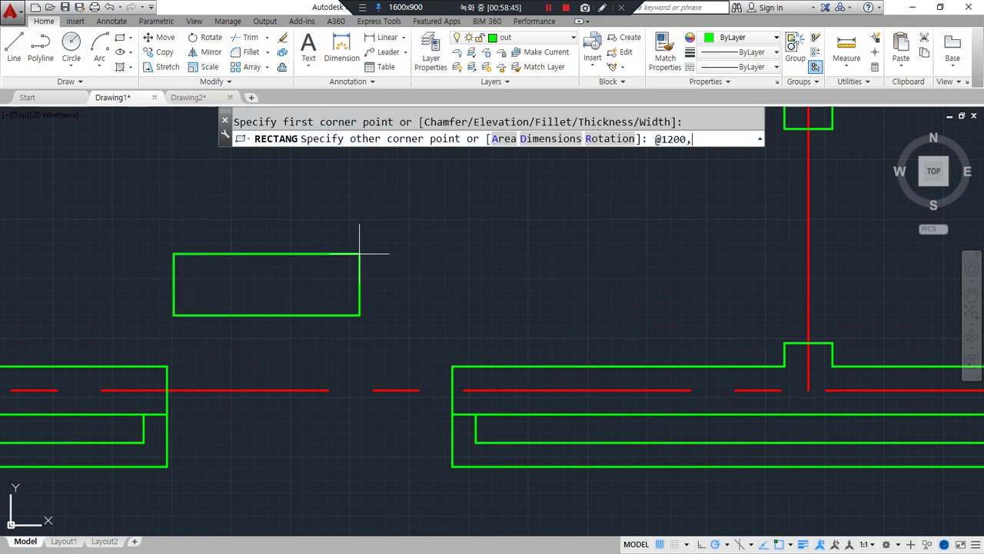
{"action": "key", "text": "Return"}
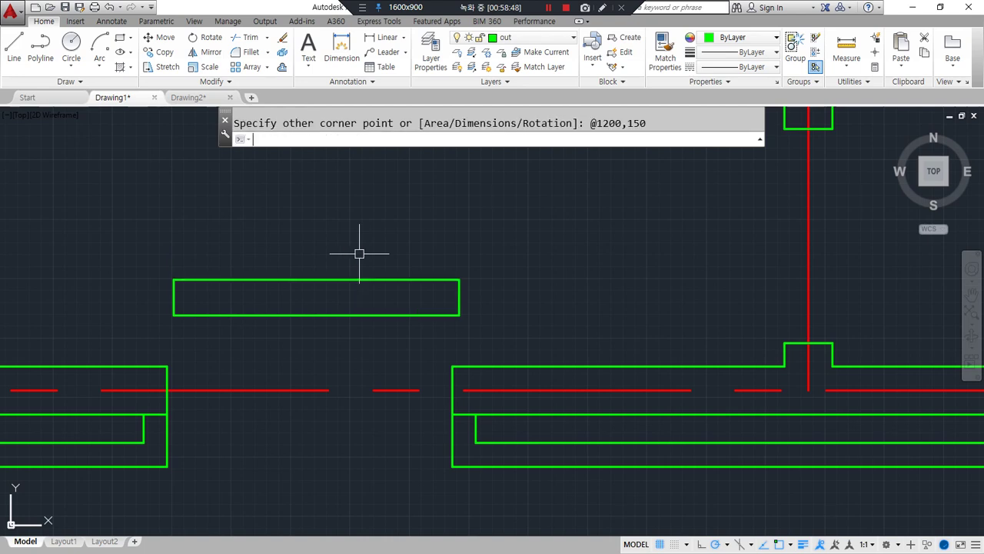
Explode the 1200 by 150 rectangle and offset both short sides inward by 45.
{"action": "type", "text": "x"}
{"action": "key", "text": "Return"}
{"action": "left_click", "coordinate": [374, 314]}
{"action": "key", "text": "Return"}
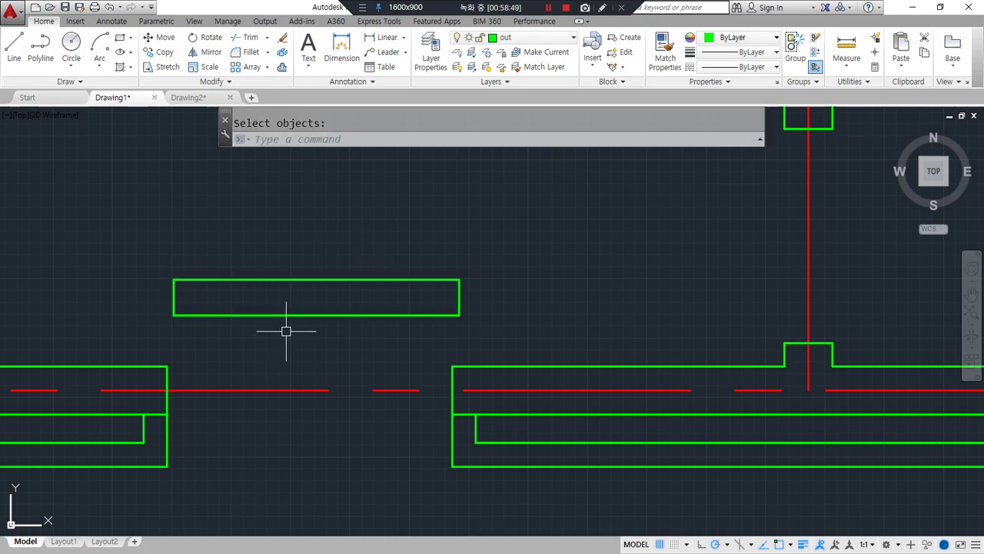
{"action": "type", "text": "o"}
{"action": "key", "text": "Return"}
{"action": "type", "text": "45"}
{"action": "key", "text": "Return"}
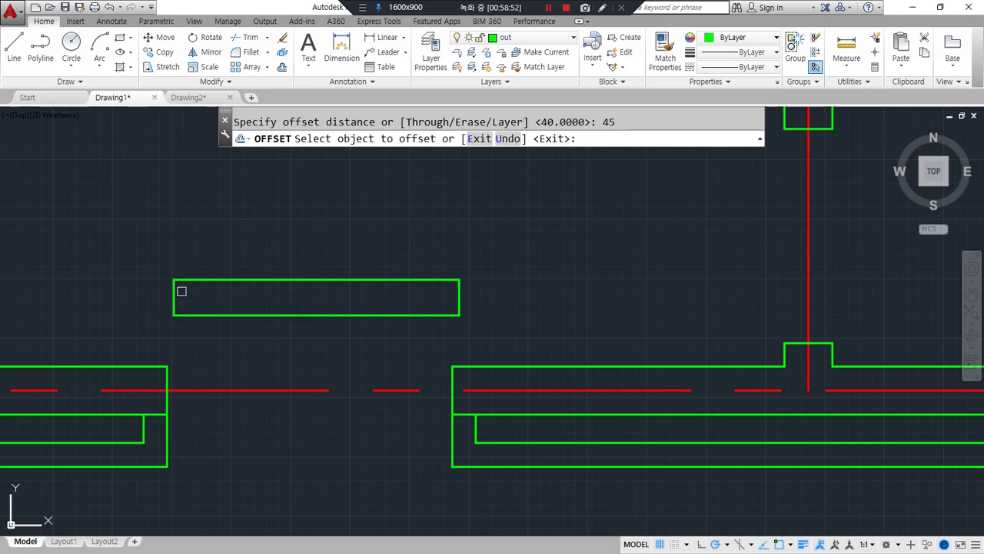
{"action": "left_click", "coordinate": [173, 297]}
{"action": "left_click", "coordinate": [455, 302]}
{"action": "left_click", "coordinate": [384, 298]}
{"action": "key", "text": "Return"}
Draw a horizontal line between the midpoints of the window frame's two inner vertical lines.
{"action": "scroll", "coordinate": [289, 302], "scroll_direction": "up", "scroll_amount": 2}
{"action": "type", "text": "l"}
{"action": "key", "text": "Return"}
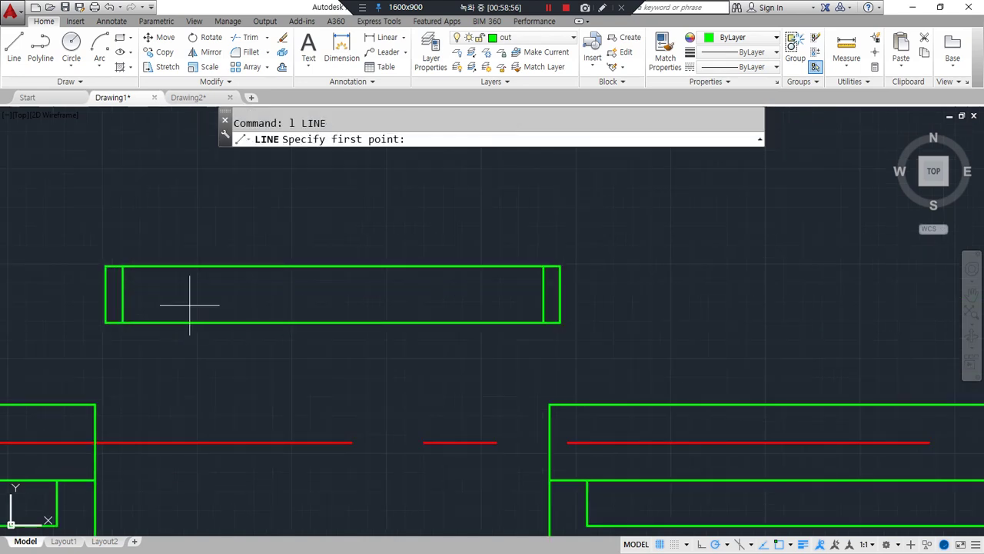
{"action": "left_click", "coordinate": [124, 293]}
{"action": "left_click", "coordinate": [543, 294]}
{"action": "key", "text": "Return"}
Offset the window's horizontal center line by 40 both upward and downward.
{"action": "type", "text": "o"}
{"action": "key", "text": "Return"}
{"action": "type", "text": "4"}
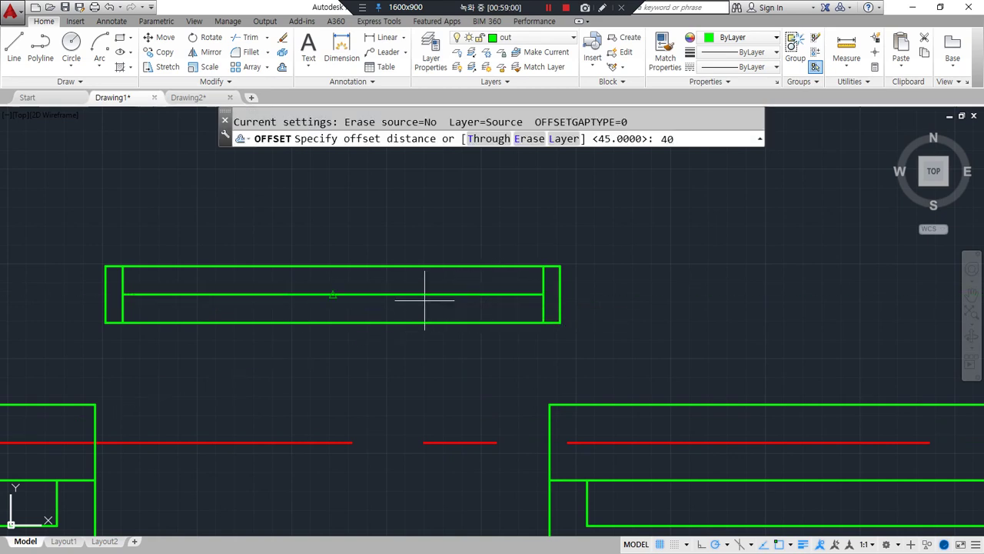
{"action": "type", "text": "0"}
{"action": "key", "text": "Return"}
{"action": "left_click", "coordinate": [420, 293]}
{"action": "left_click", "coordinate": [422, 287]}
{"action": "left_click", "coordinate": [421, 295]}
{"action": "left_click", "coordinate": [420, 305]}
{"action": "key", "text": "Return"}
Draw a short vertical line at the window's middle, joining the upper and lower sash lines.
{"action": "type", "text": "l"}
{"action": "key", "text": "Return"}
{"action": "left_click", "coordinate": [333, 294]}
{"action": "left_click", "coordinate": [333, 309]}
{"action": "key", "text": "Return"}
Offset the short middle line by 30 to both sides and erase the original line.
{"action": "type", "text": "o"}
{"action": "key", "text": "Return"}
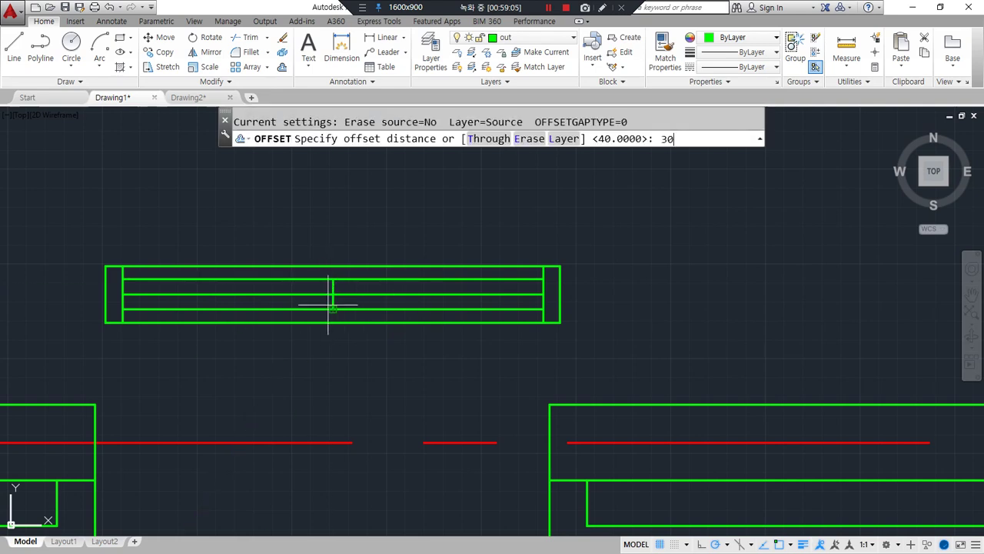
{"action": "type", "text": "30"}
{"action": "key", "text": "Return"}
{"action": "scroll", "coordinate": [323, 279], "scroll_direction": "up", "scroll_amount": 4}
{"action": "left_click", "coordinate": [339, 296]}
{"action": "left_click", "coordinate": [348, 299]}
{"action": "left_click", "coordinate": [339, 327]}
{"action": "left_click", "coordinate": [303, 337]}
{"action": "key", "text": "Return"}
{"action": "left_click", "coordinate": [340, 334]}
{"action": "type", "text": "e"}
{"action": "key", "text": "Return"}
Fillet the upper sash line with the right short line and the lower sash line with the left one into square corners.
{"action": "type", "text": "f"}
{"action": "key", "text": "Return"}
{"action": "left_click", "coordinate": [352, 278]}
{"action": "left_click", "coordinate": [369, 302]}
{"action": "key", "text": "Return"}
{"action": "left_click", "coordinate": [319, 351]}
{"action": "left_click", "coordinate": [315, 348]}
Trim the leftover short vertical line beyond the window's center line to leave two overlapping sashes.
{"action": "type", "text": "tr"}
{"action": "key", "text": "Return"}
{"action": "key", "text": "Return"}
{"action": "left_click", "coordinate": [312, 299]}
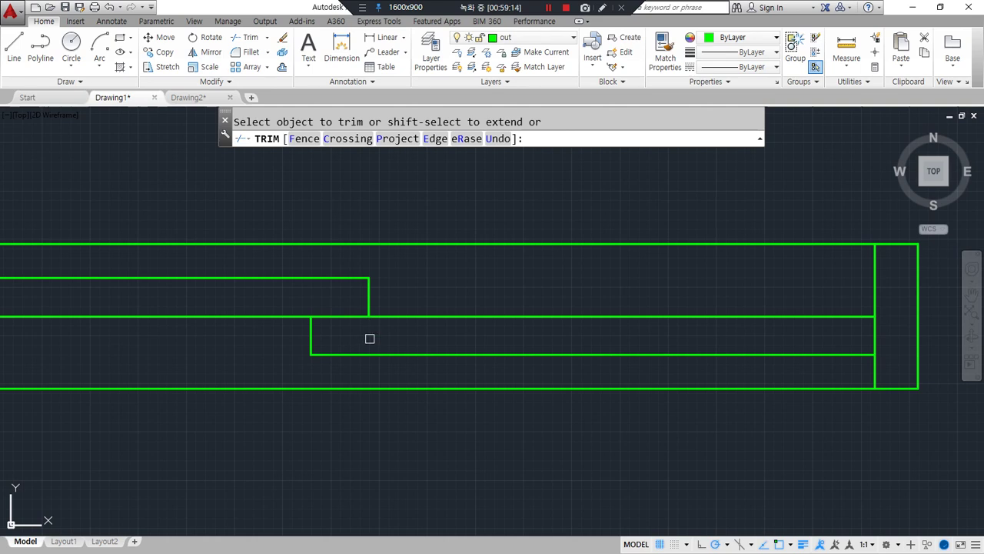
{"action": "scroll", "coordinate": [369, 338], "scroll_direction": "down", "scroll_amount": 5}
{"action": "key", "text": "Escape"}
Move the complete sliding window symbol to layer 0.
{"action": "left_click", "coordinate": [538, 353]}
{"action": "left_click", "coordinate": [197, 268]}
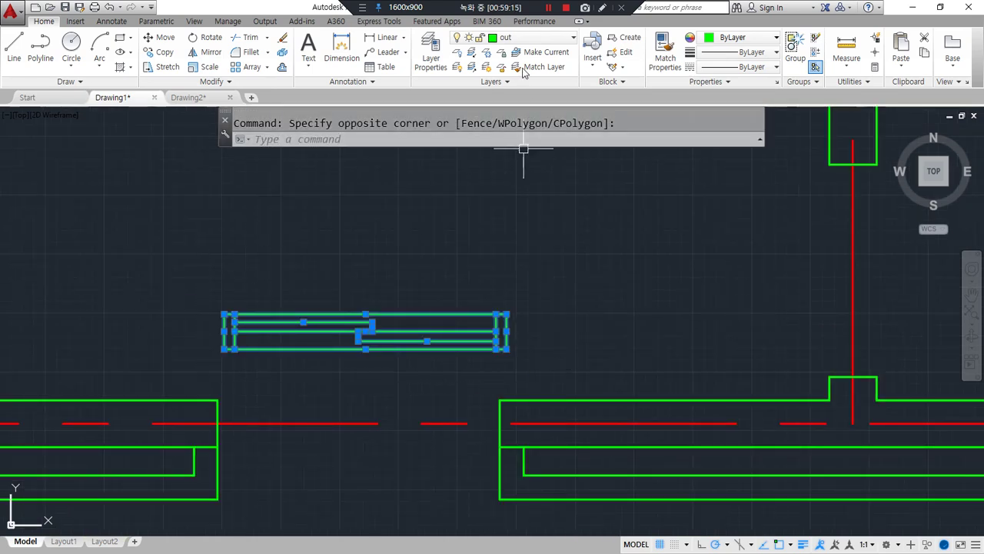
{"action": "left_click", "coordinate": [530, 37]}
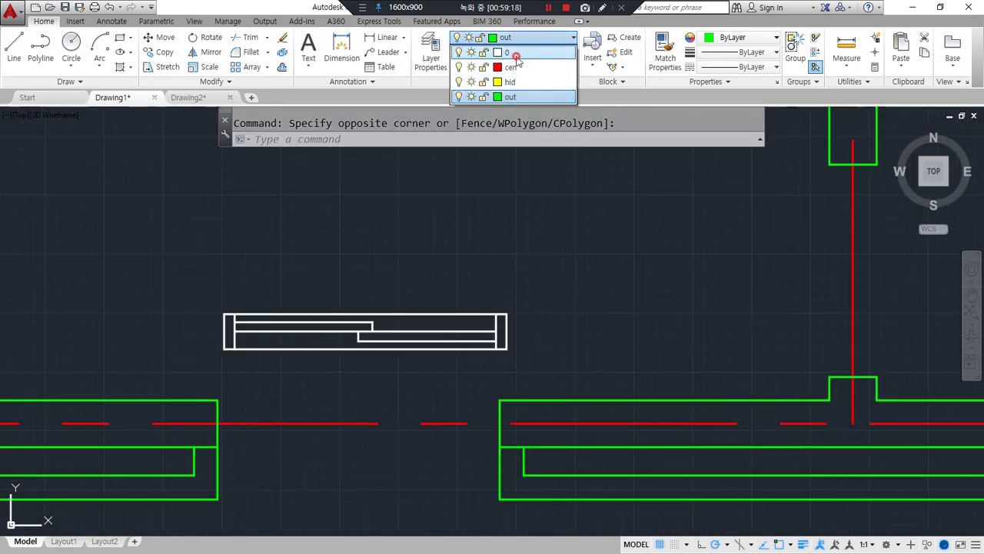
{"action": "left_click", "coordinate": [516, 55]}
{"action": "key", "text": "Escape"}
Copy the window symbol twice into the exterior wall opening, one directly below the other, starting at the wall's inner face.
{"action": "type", "text": "cp"}
{"action": "key", "text": "Return"}
{"action": "left_click", "coordinate": [200, 293]}
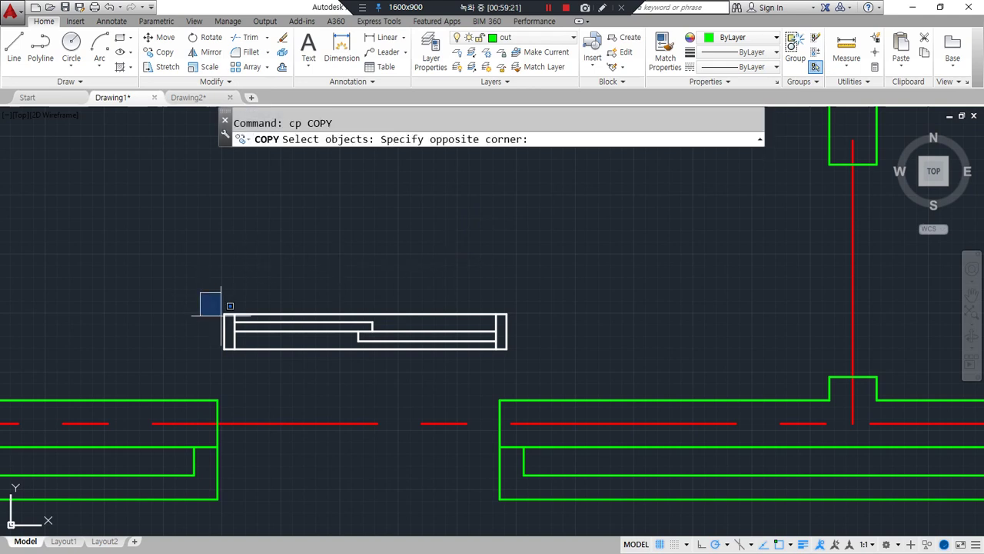
{"action": "left_click", "coordinate": [567, 363]}
{"action": "key", "text": "Return"}
{"action": "left_click", "coordinate": [507, 314]}
{"action": "left_click", "coordinate": [501, 398]}
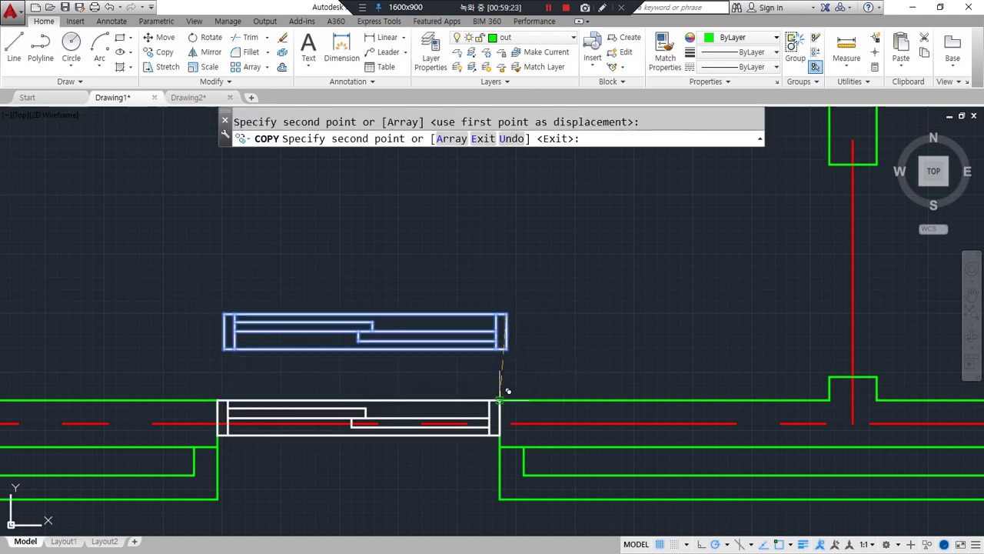
{"action": "left_click", "coordinate": [500, 435]}
{"action": "key", "text": "Return"}
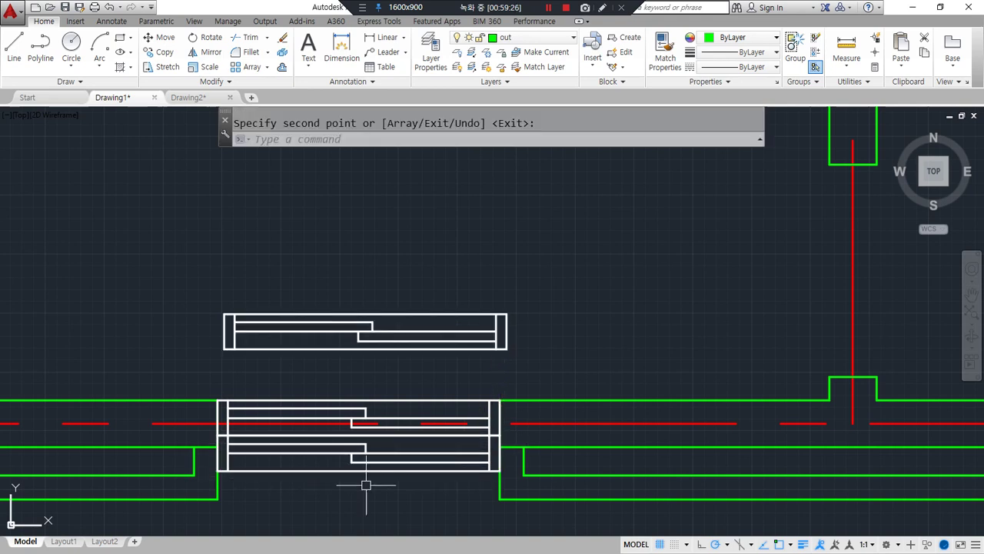
Erase the original window symbol above the wall opening.
{"action": "middle_click_drag", "start_coordinate": [364, 478], "coordinate": [368, 380]}
{"action": "scroll", "coordinate": [584, 273], "scroll_direction": "down", "scroll_amount": 2}
{"action": "left_click", "coordinate": [582, 275]}
{"action": "left_click", "coordinate": [338, 227]}
{"action": "type", "text": "e"}
{"action": "key", "text": "Return"}
{"action": "scroll", "coordinate": [307, 224], "scroll_direction": "down", "scroll_amount": 2}
{"action": "mouse_move", "coordinate": [315, 228]}
{"action": "middle_mouse_down"}
{"action": "mouse_move", "coordinate": [280, 362]}
{"action": "mouse_move", "coordinate": [266, 349]}
{"action": "middle_mouse_up"}
{"action": "scroll", "coordinate": [269, 345], "scroll_direction": "down", "scroll_amount": 2}
{"action": "mouse_move", "coordinate": [446, 259]}
{"action": "left_mouse_down"}
{"action": "mouse_move", "coordinate": [413, 148]}
{"action": "mouse_move", "coordinate": [455, 252]}
{"action": "left_mouse_up"}
{"action": "mouse_move", "coordinate": [332, 470]}
{"action": "left_mouse_down"}
{"action": "mouse_move", "coordinate": [308, 385]}
{"action": "mouse_move", "coordinate": [308, 503]}
{"action": "left_mouse_up"}
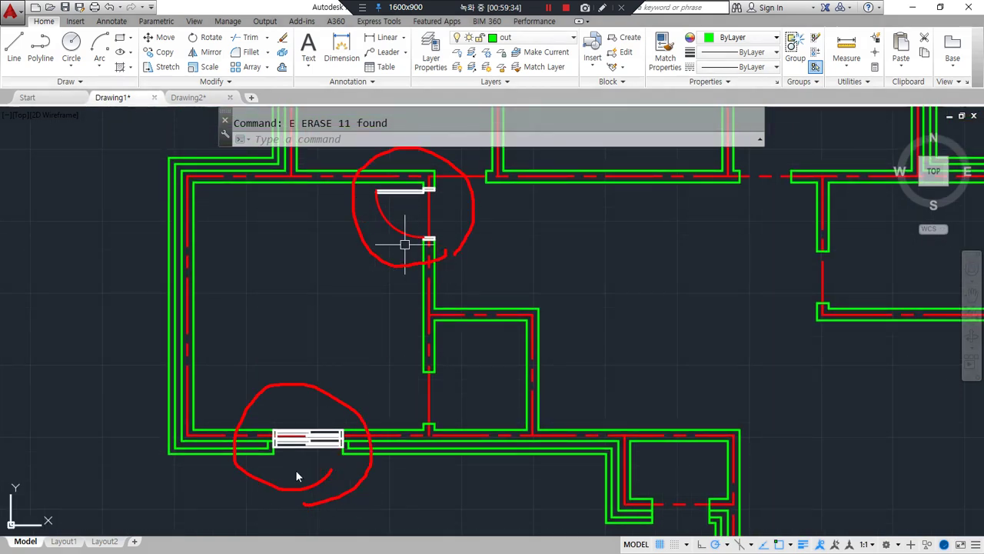